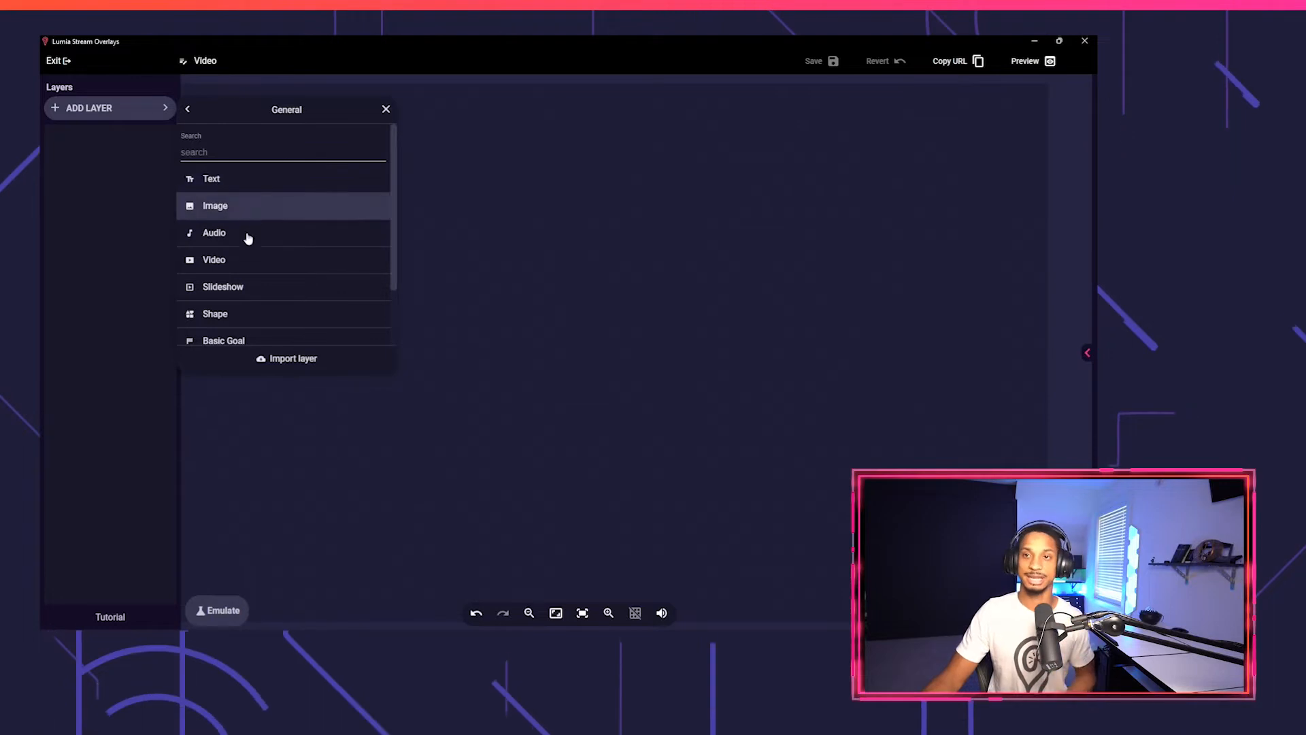
# Add a Gradient Light layer, move it toward the upper part of the canvas and enlarge it into a wide bar.
pyautogui.scroll(-1, 248, 248)
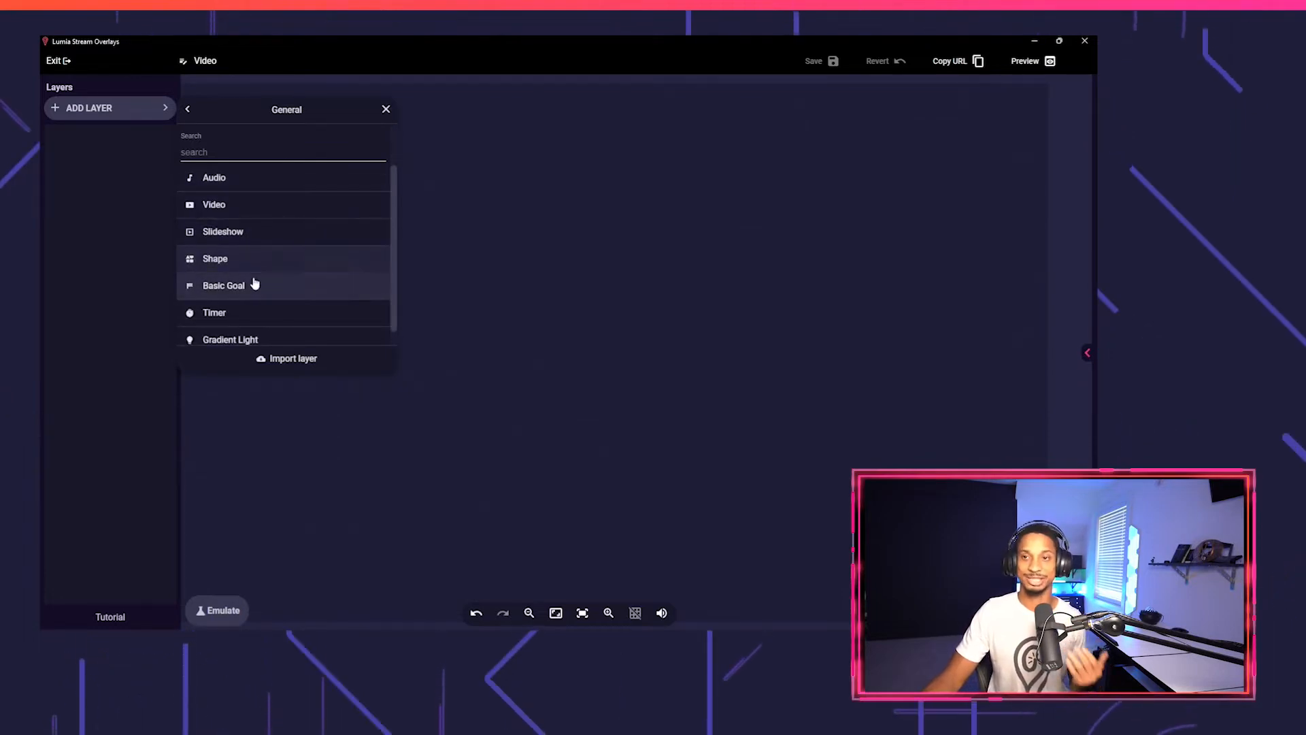
pyautogui.scroll(-1, 256, 283)
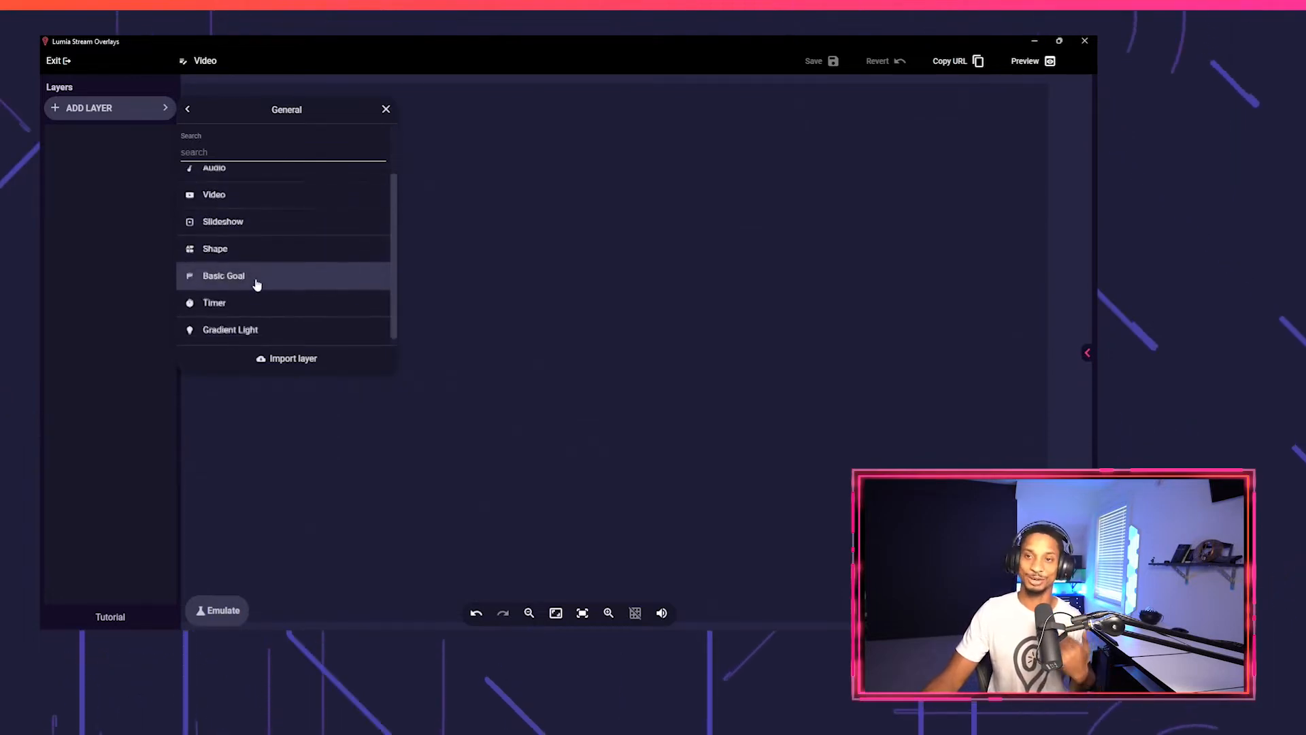
pyautogui.click(235, 319)
pyautogui.moveTo(565, 370); pyautogui.dragTo(456, 253)
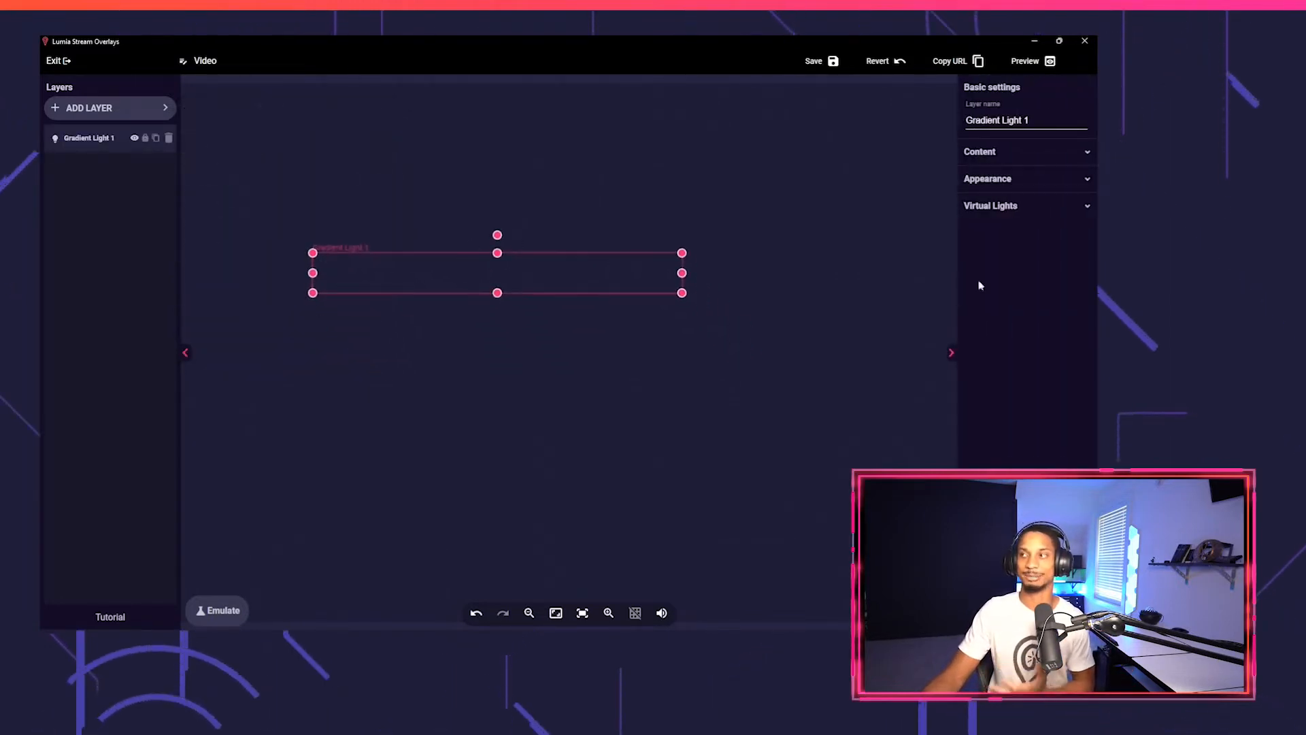
pyautogui.moveTo(681, 293); pyautogui.dragTo(754, 366)
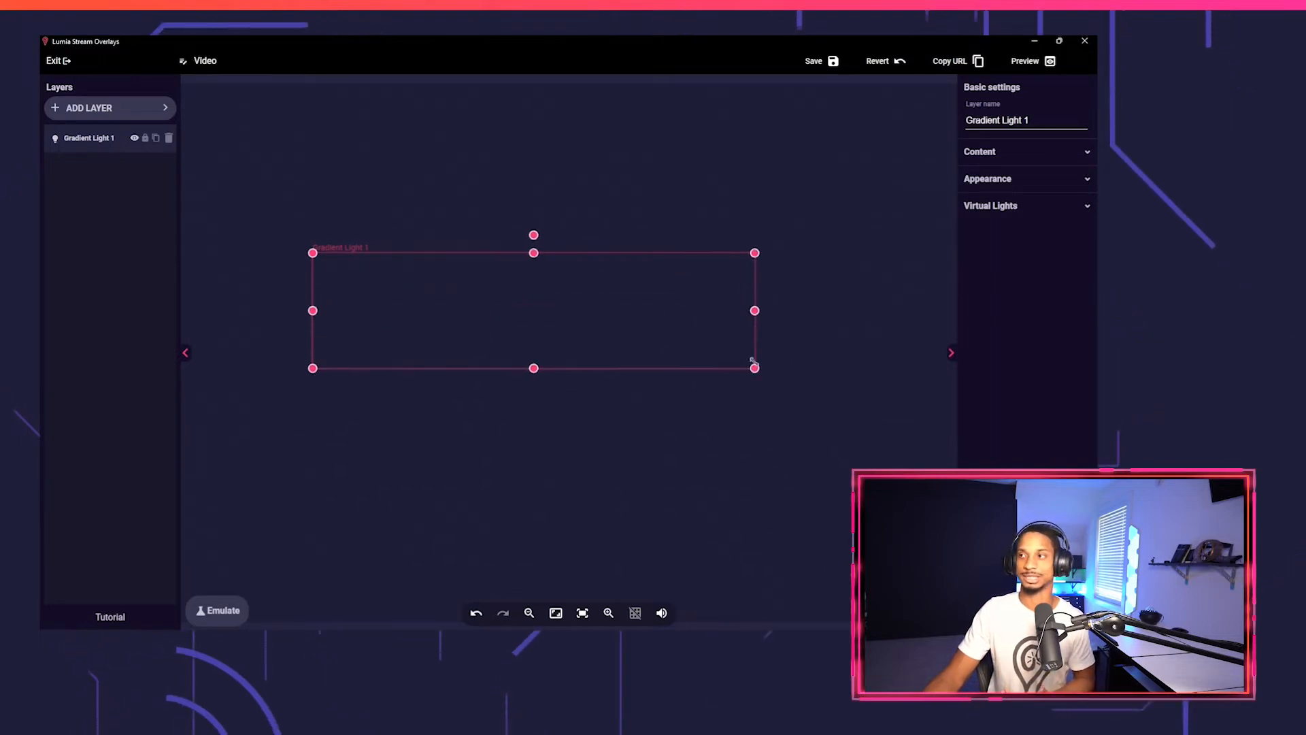
# Add the Overlay-Hey virtual light to the gradient light layer, with Gradient as the target to change.
pyautogui.click(986, 161)
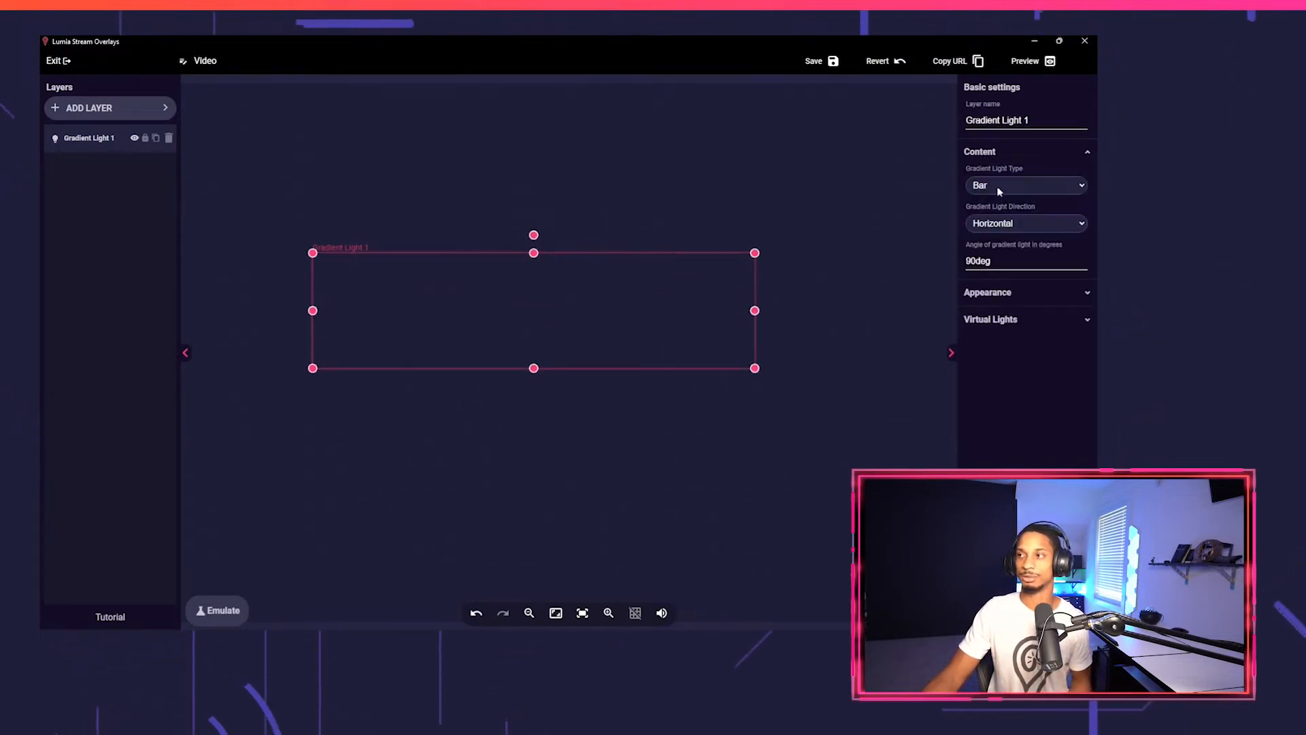
pyautogui.click(994, 318)
pyautogui.click(1016, 389)
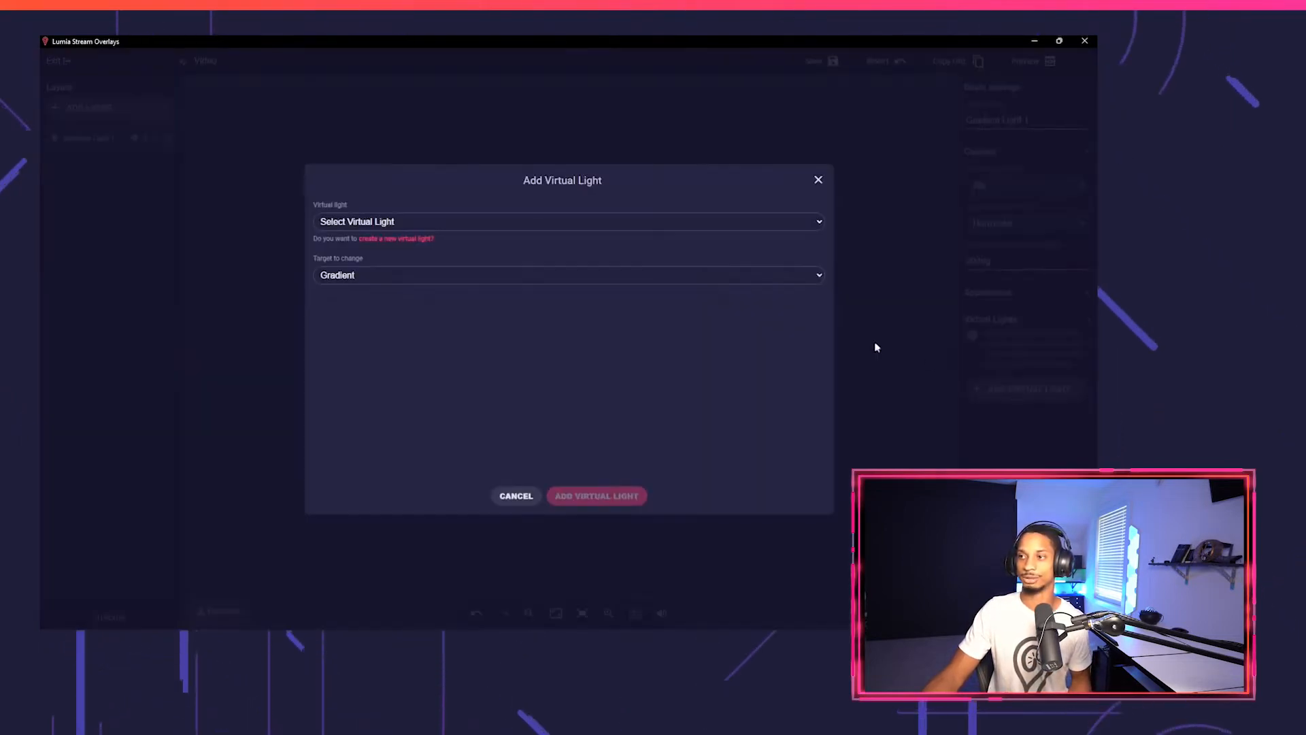
pyautogui.click(431, 222)
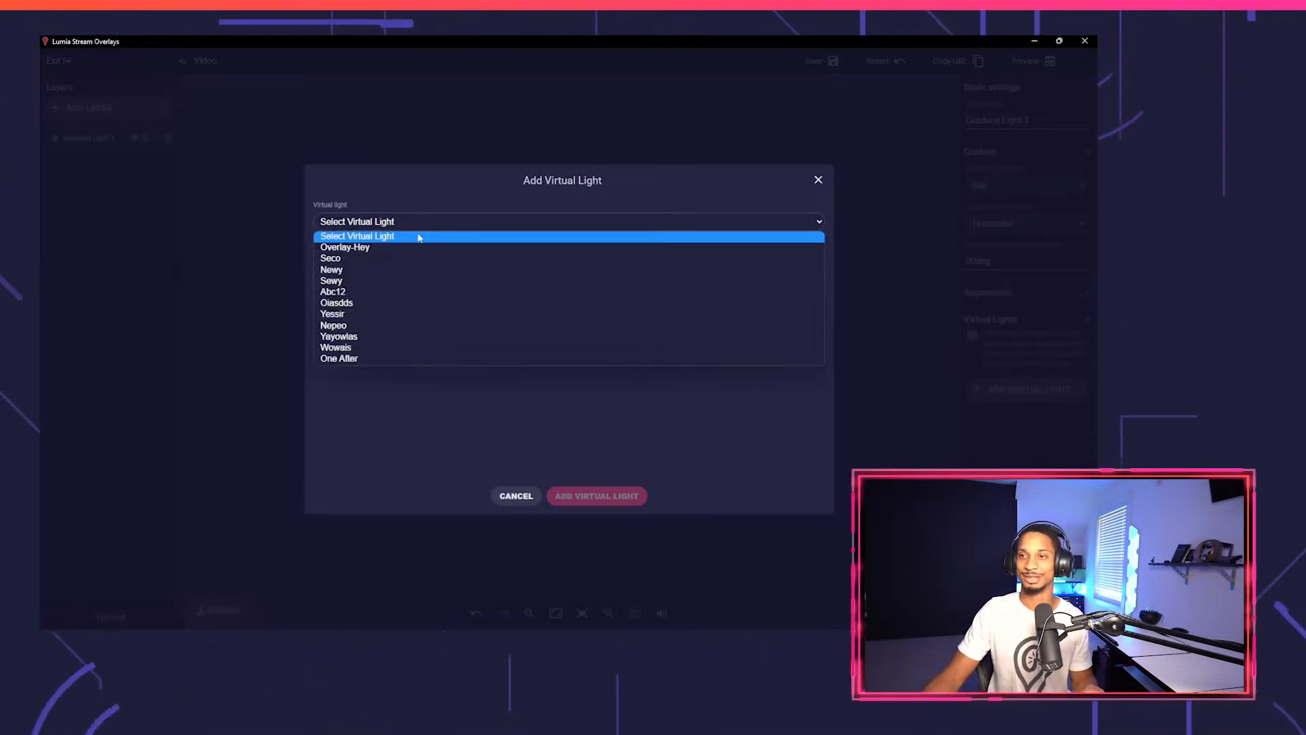
pyautogui.click(394, 248)
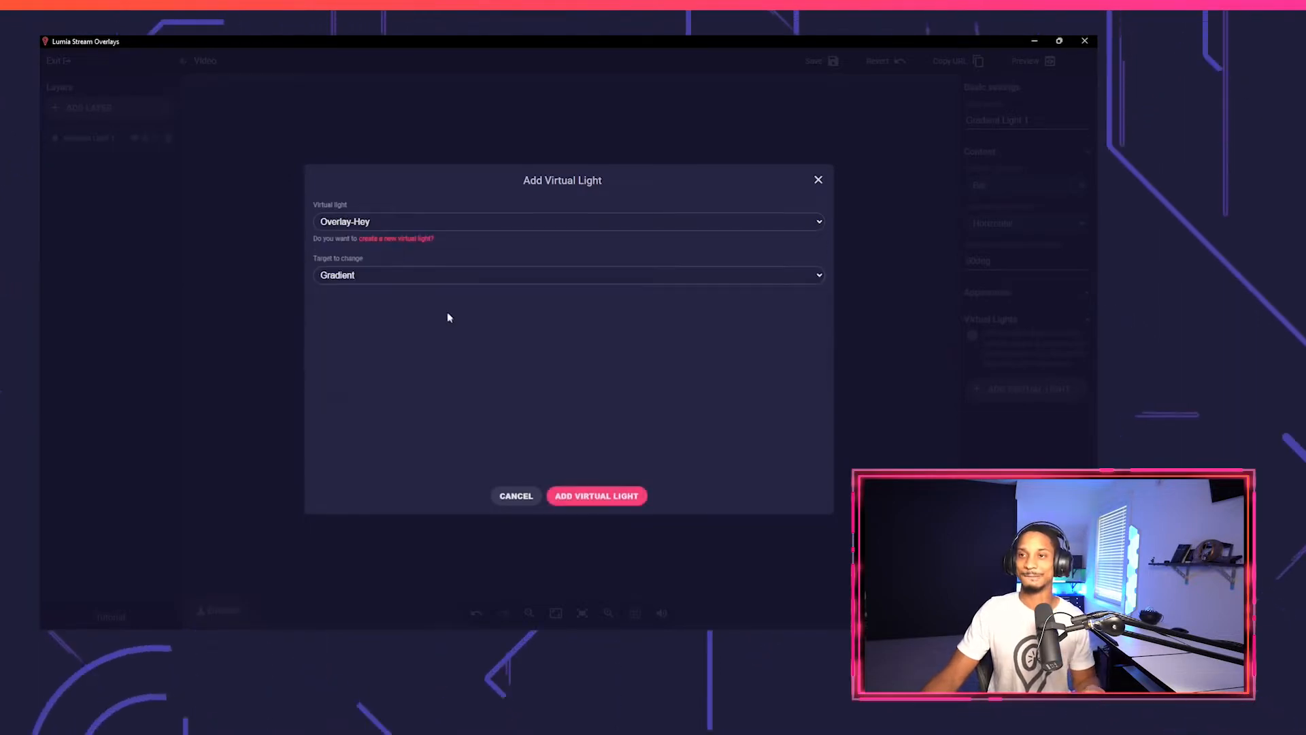
pyautogui.click(579, 496)
# Add Seco as a second virtual light on the same layer, targeting Gradient.
pyautogui.click(1020, 388)
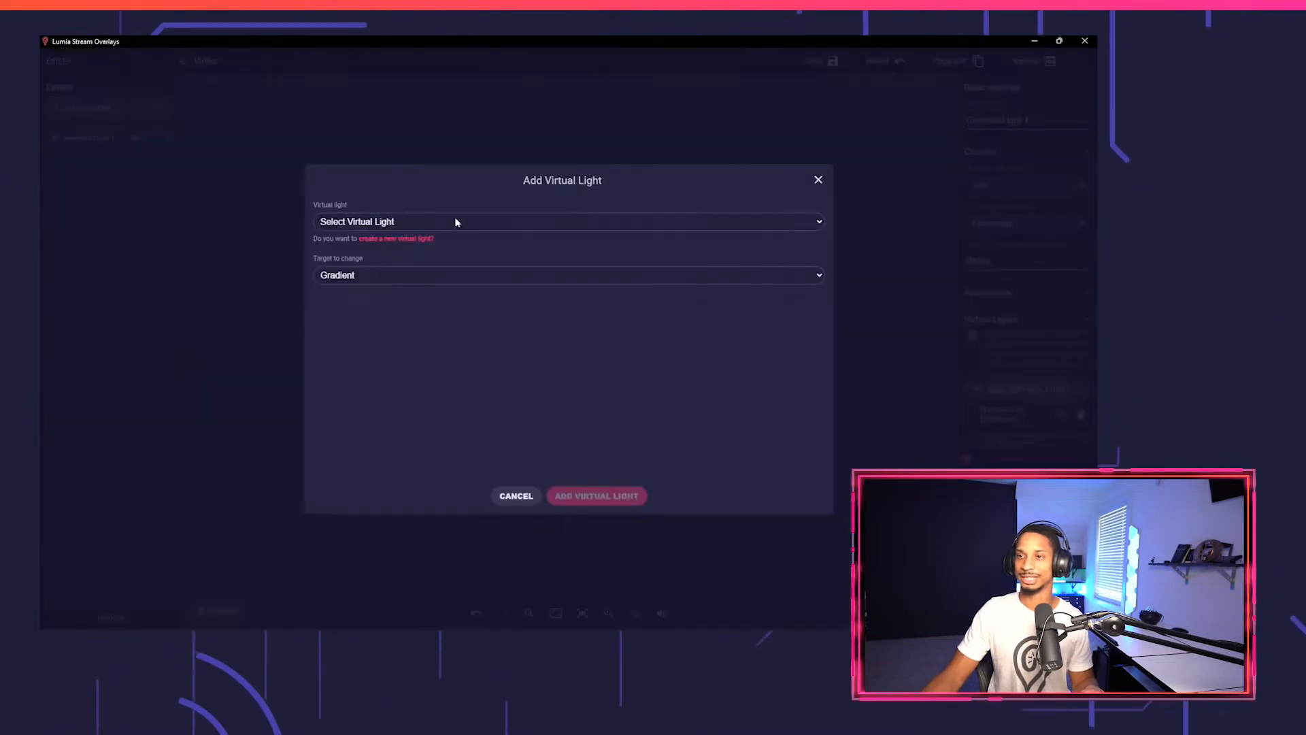
pyautogui.click(456, 222)
pyautogui.click(398, 263)
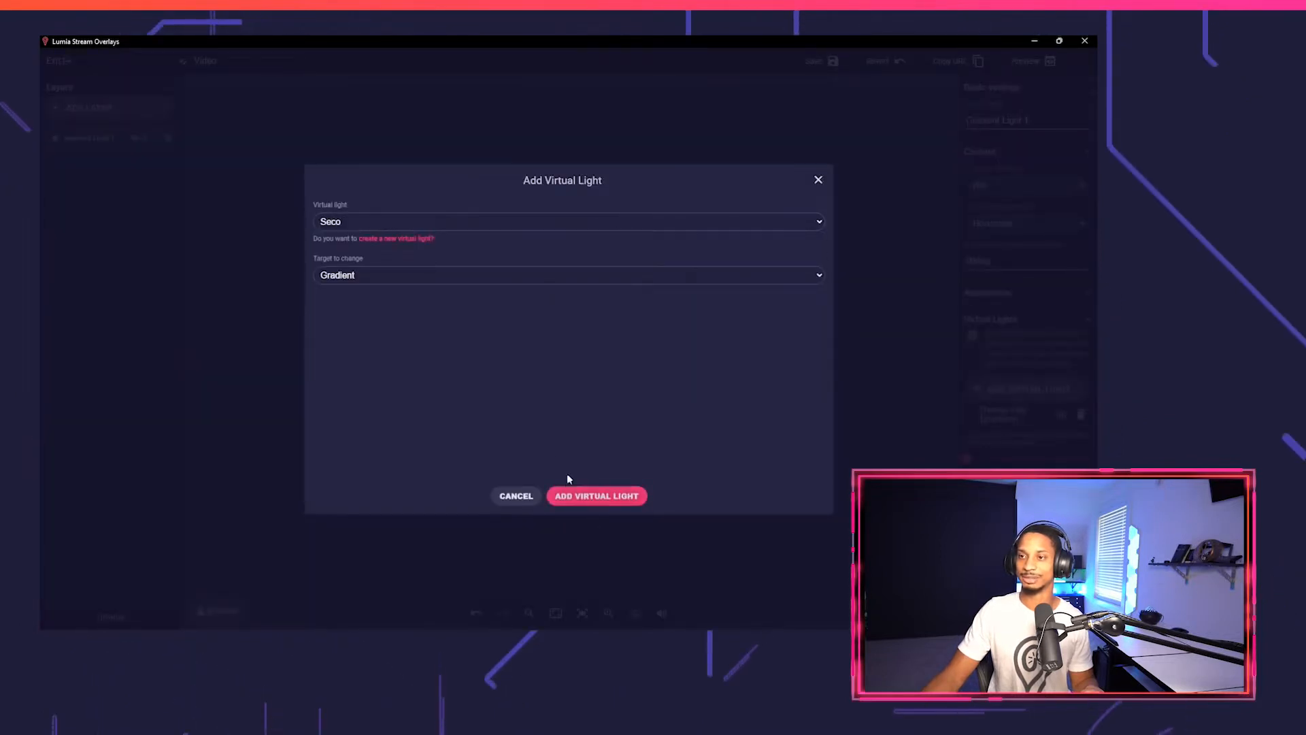
pyautogui.click(587, 496)
# Emulate the Overlay-Hey light with the red colour #f00000.
pyautogui.click(217, 610)
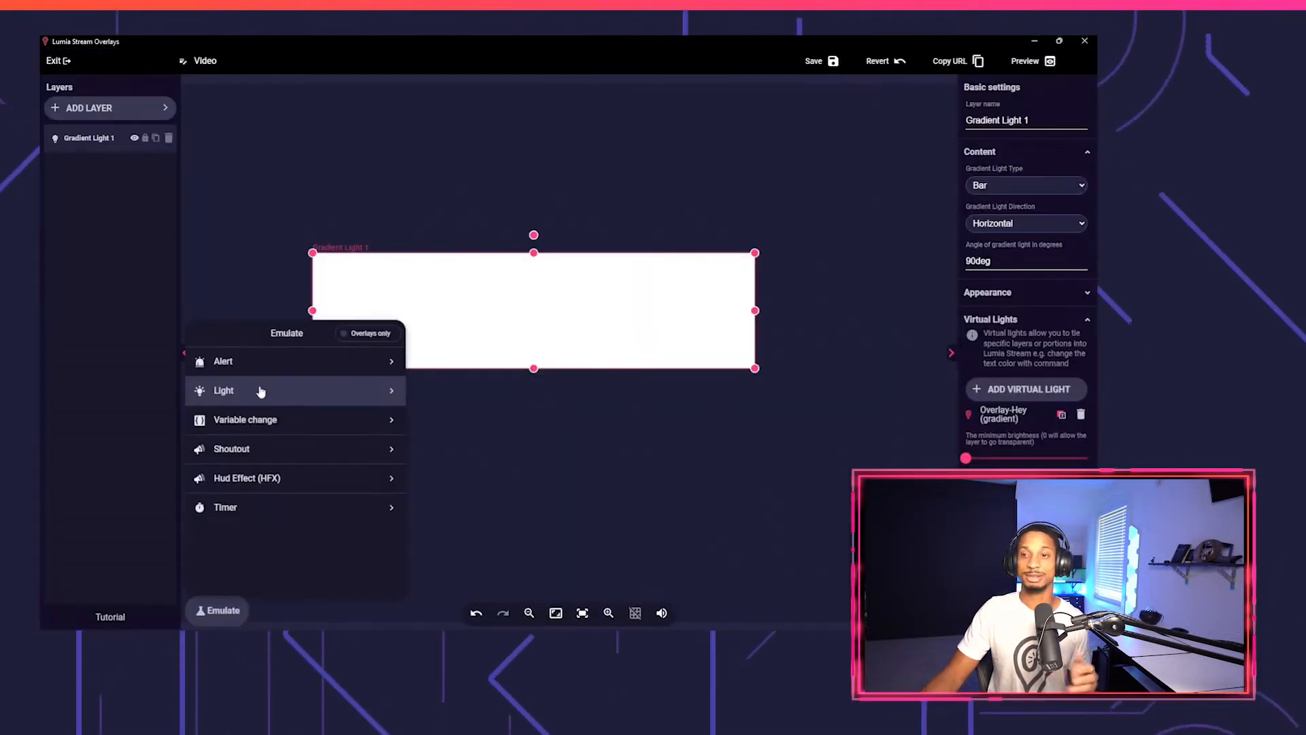
pyautogui.click(261, 391)
pyautogui.click(259, 428)
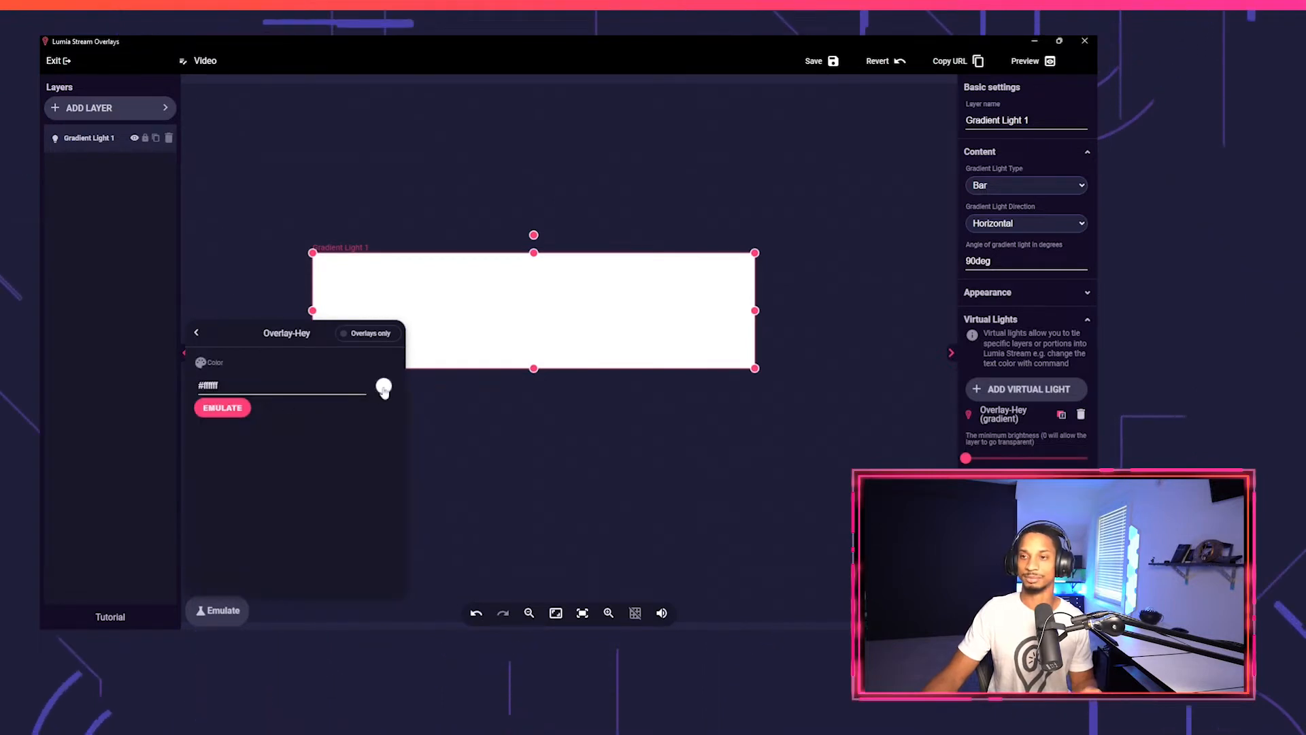
pyautogui.click(383, 389)
pyautogui.click(504, 399)
pyautogui.click(232, 407)
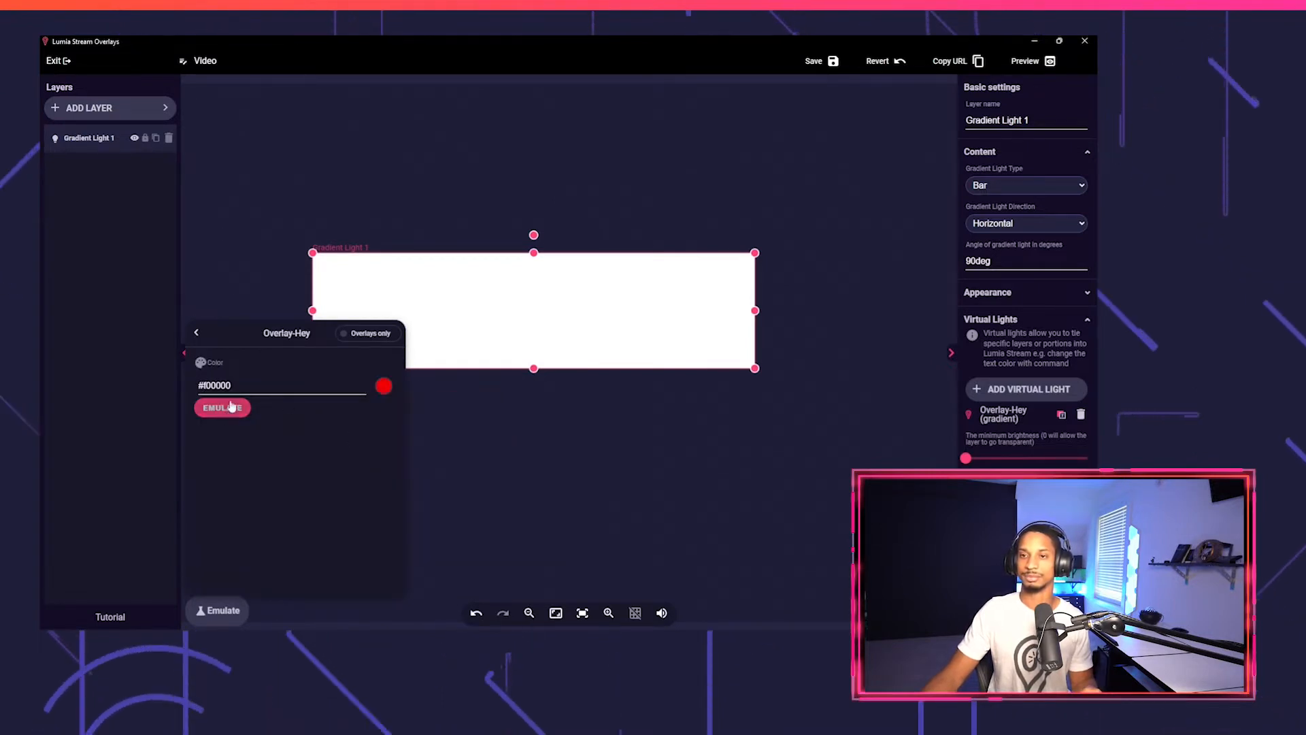
# Emulate the seco light with the green colour #40f000.
pyautogui.click(199, 334)
pyautogui.click(324, 400)
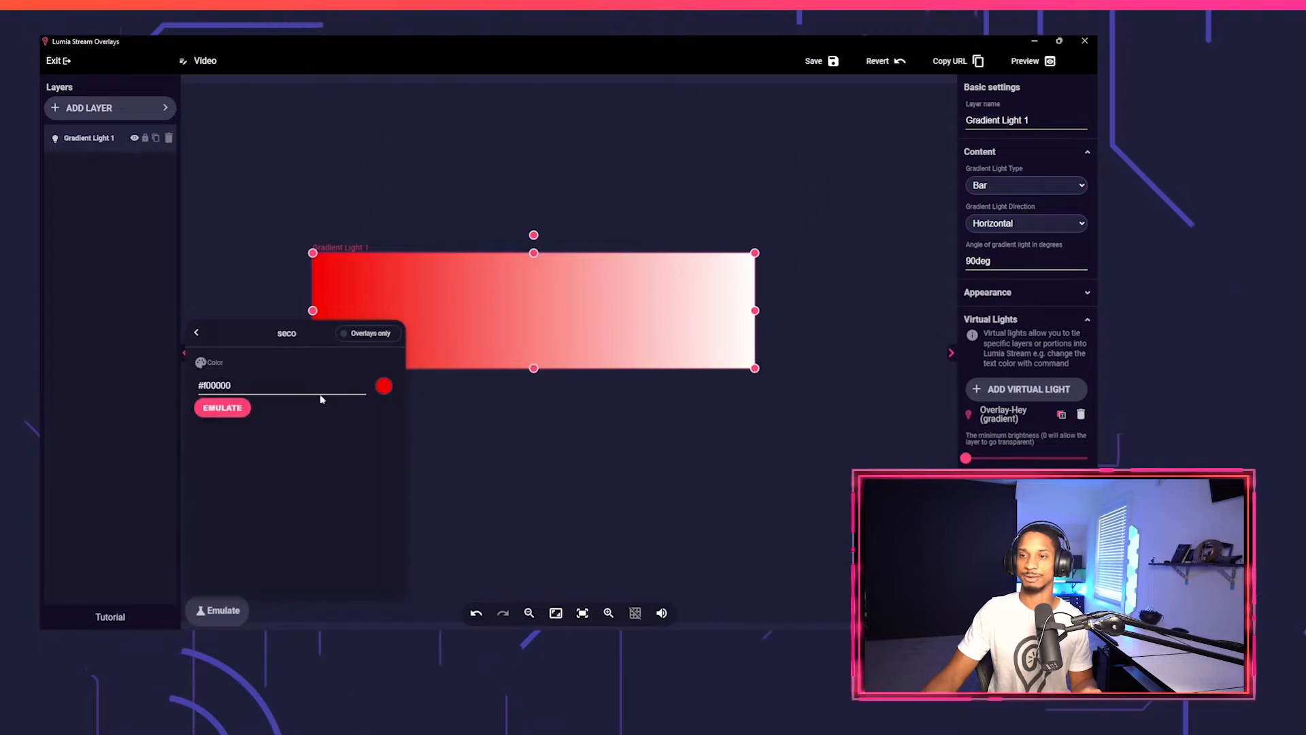
pyautogui.click(383, 387)
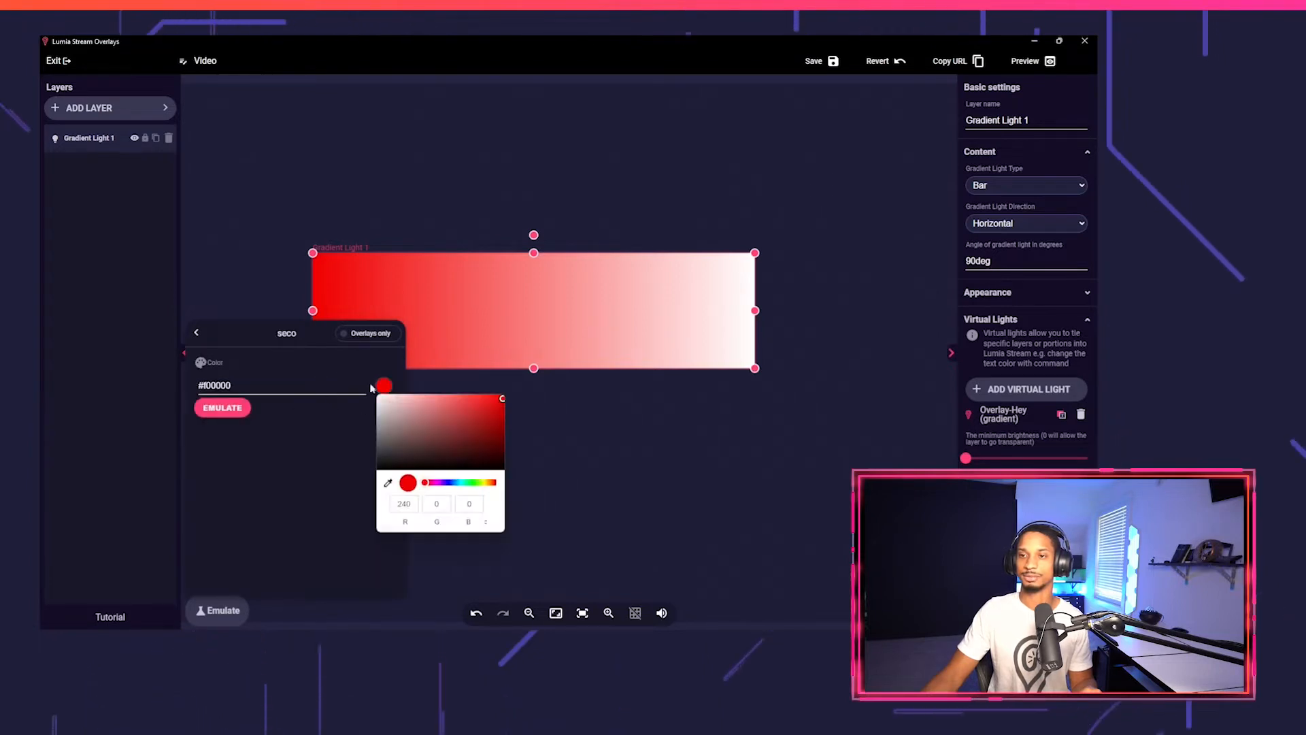
pyautogui.click(475, 482)
pyautogui.click(222, 407)
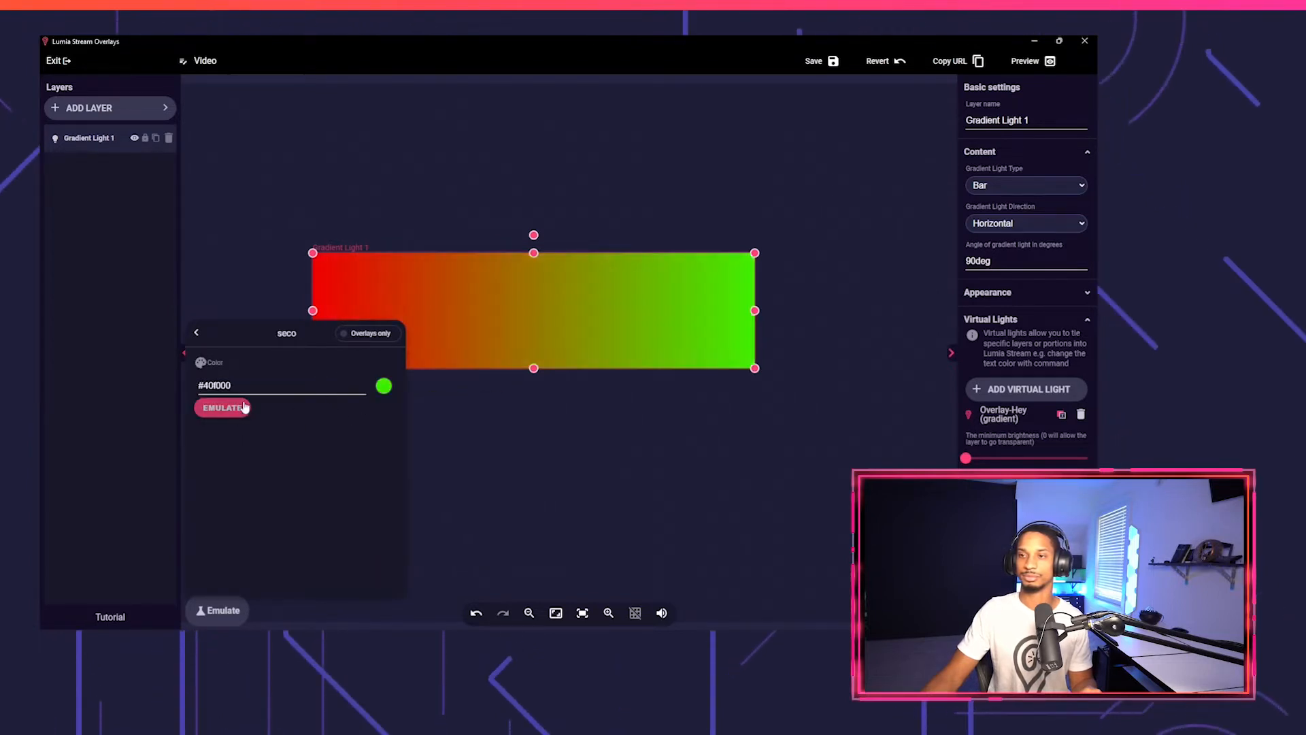
# Close the emulation options and move the gradient bar up near the top edge of the canvas.
pyautogui.click(739, 291)
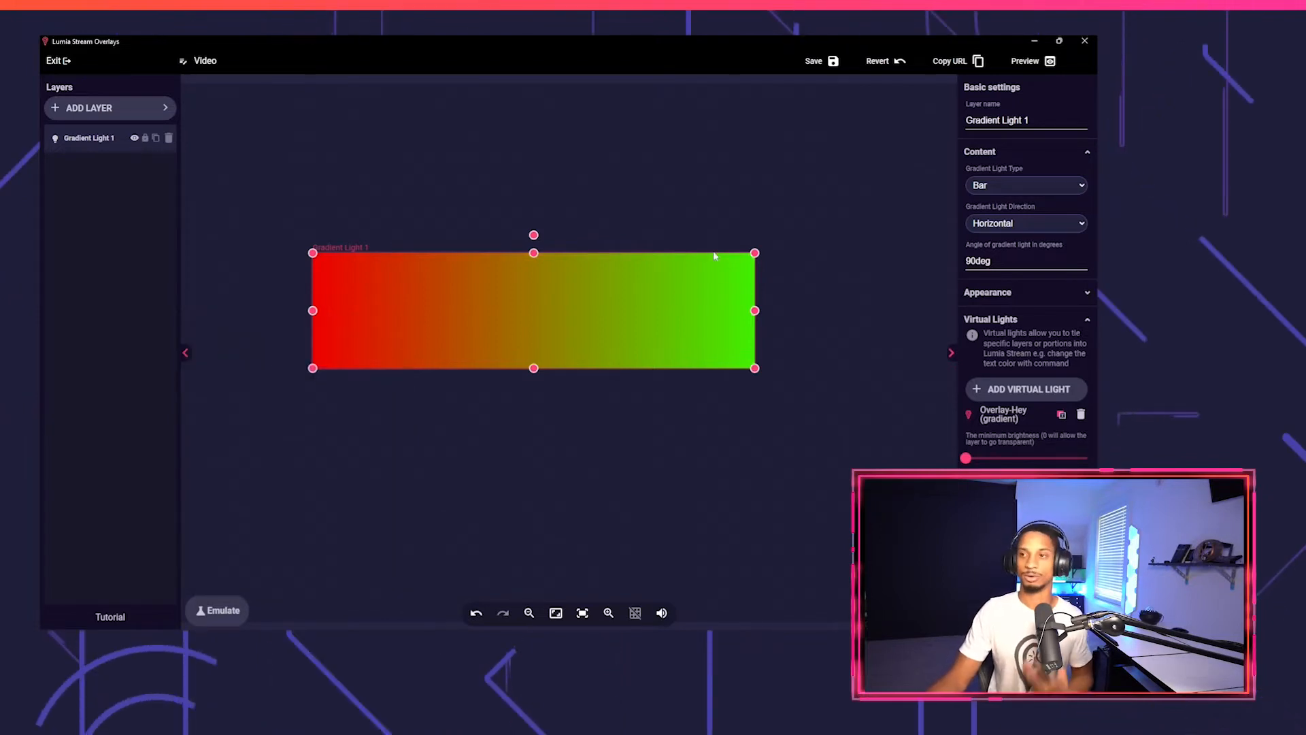
pyautogui.moveTo(652, 315); pyautogui.dragTo(524, 197)
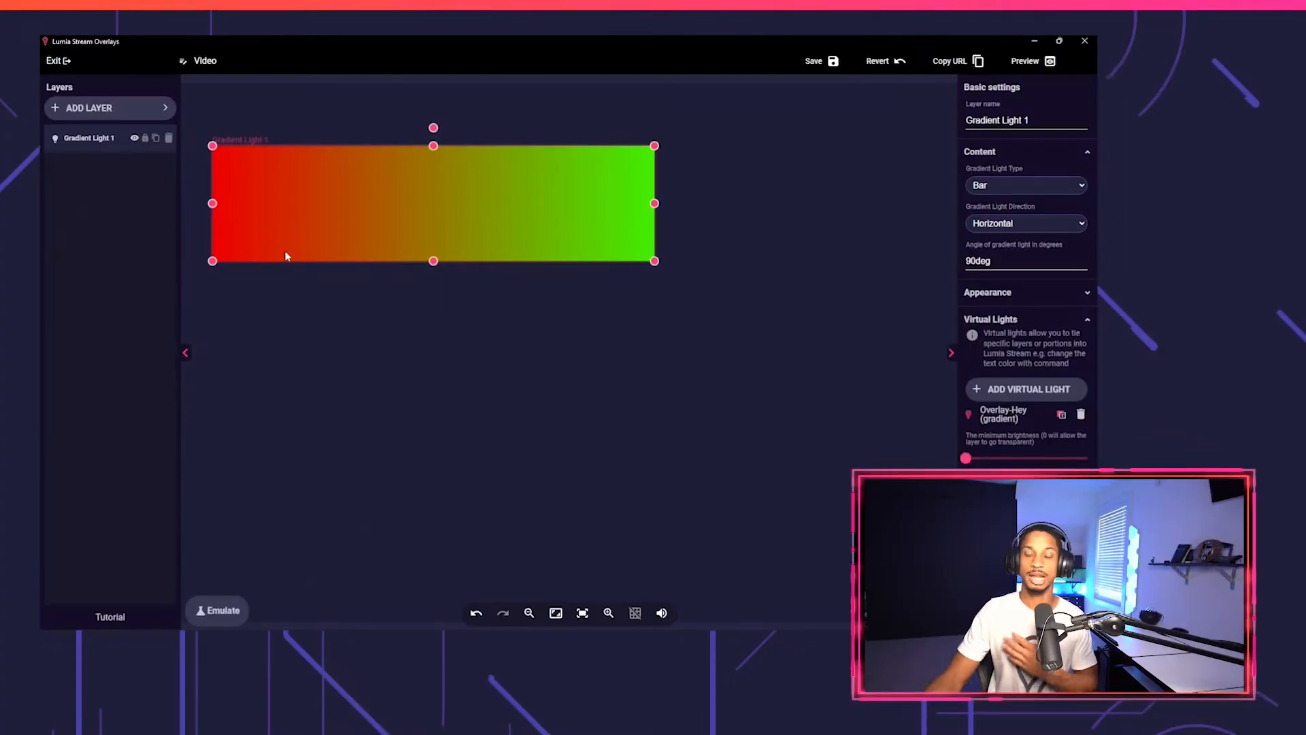
pyautogui.moveTo(434, 204); pyautogui.dragTo(456, 145)
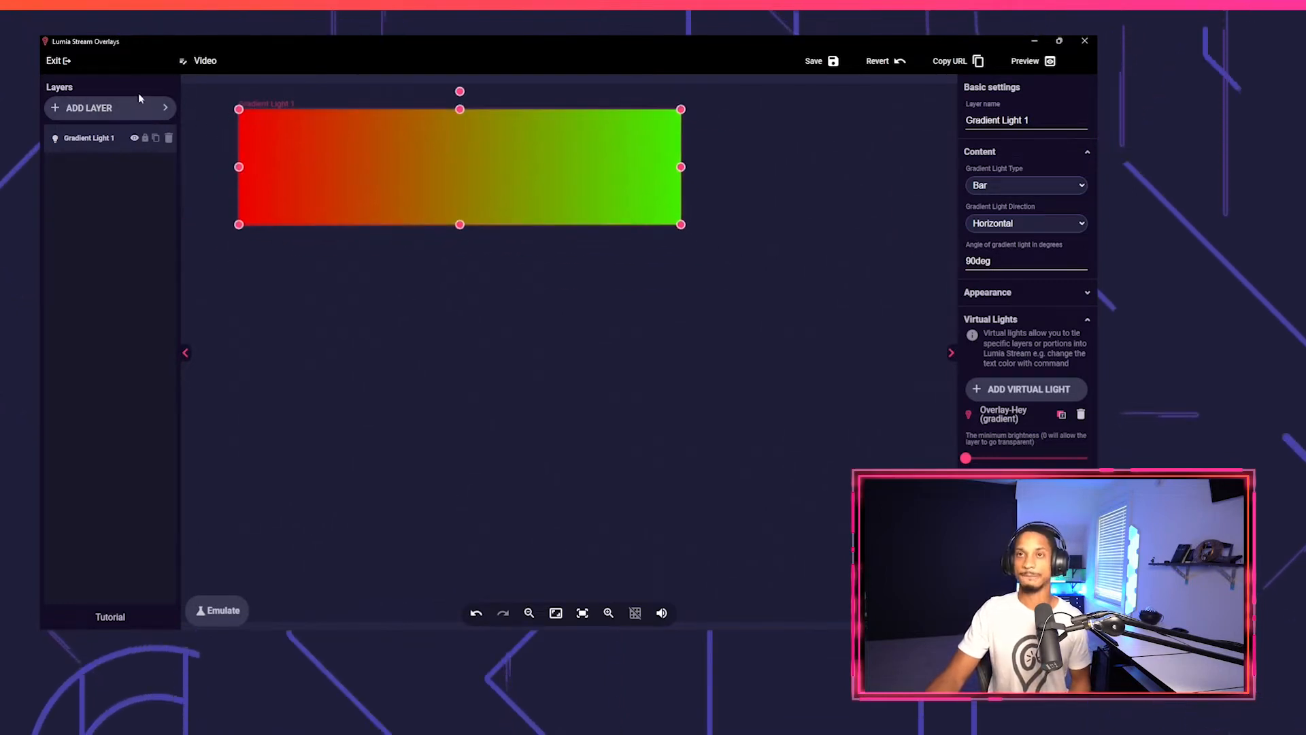
# Add an Alert layer to the overlay and open its alert management settings.
pyautogui.click(156, 113)
pyautogui.click(286, 171)
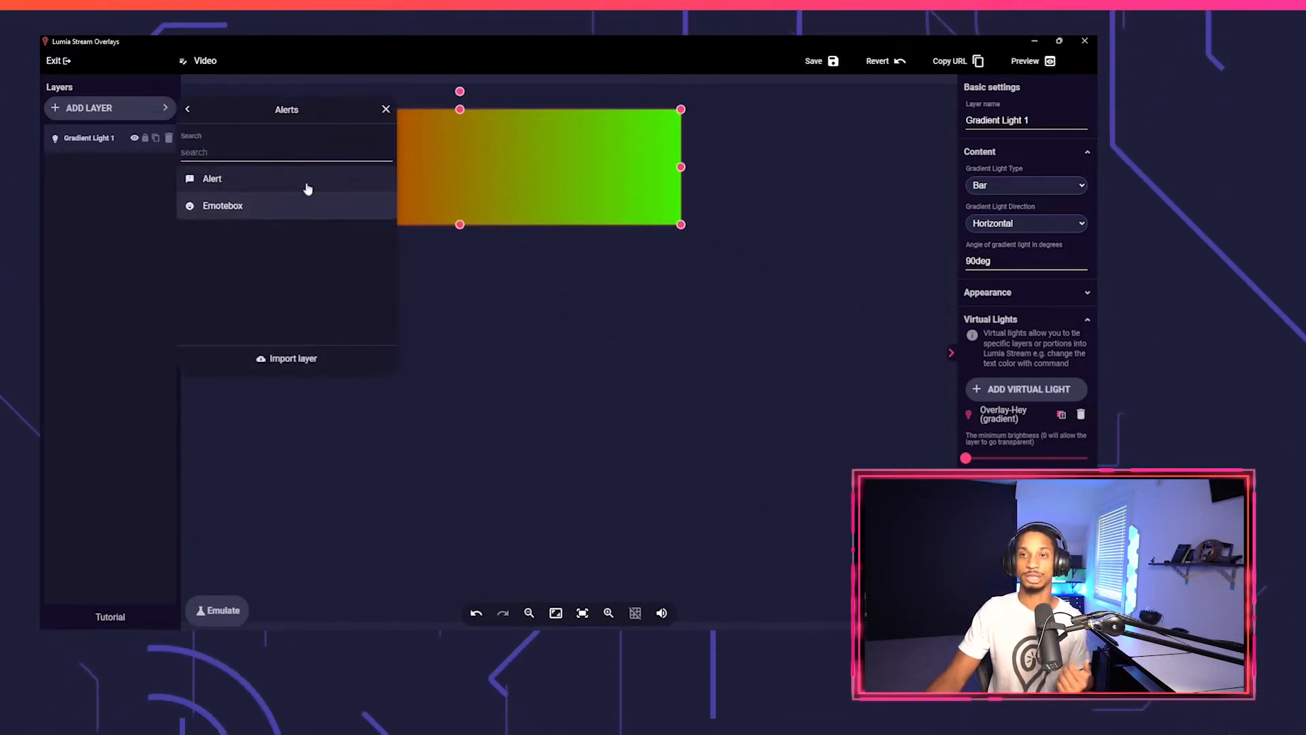
pyautogui.click(307, 179)
pyautogui.click(1005, 168)
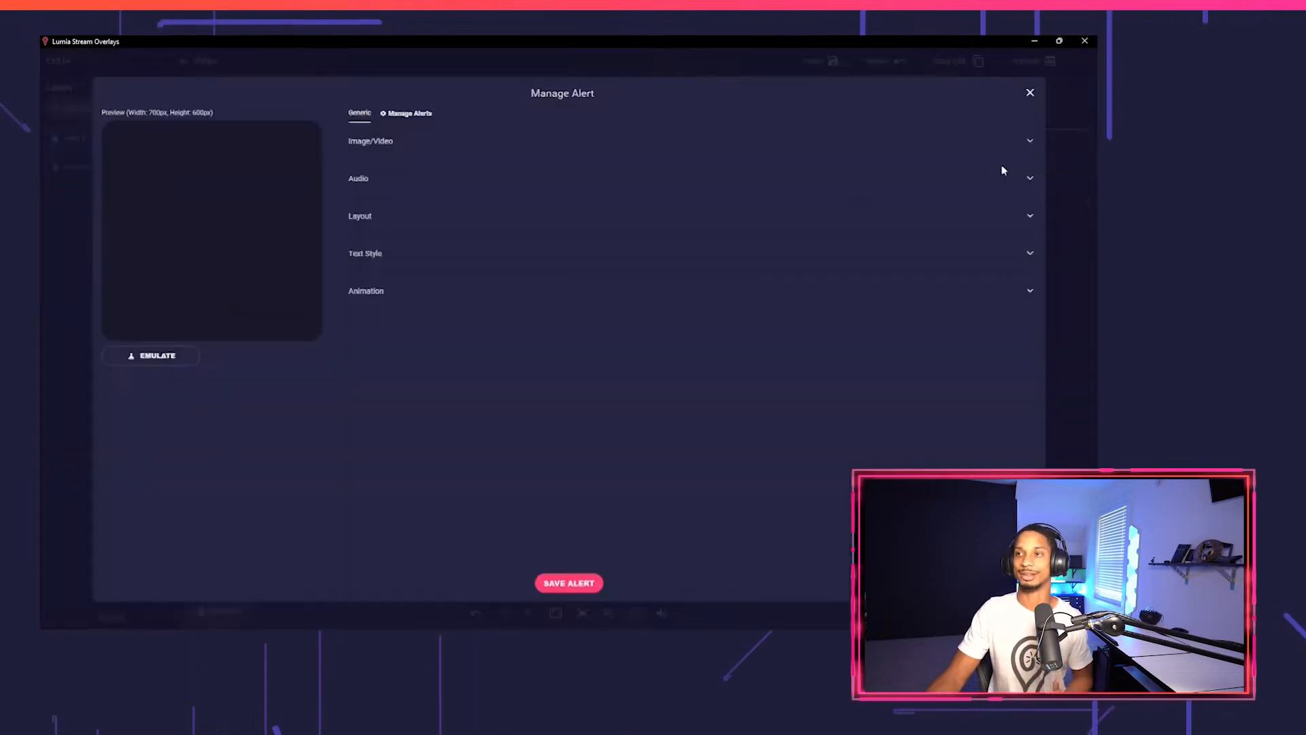
# Enable the Twitter Follower and Twitter Like alerts for the layer and save the alert selection.
pyautogui.click(412, 114)
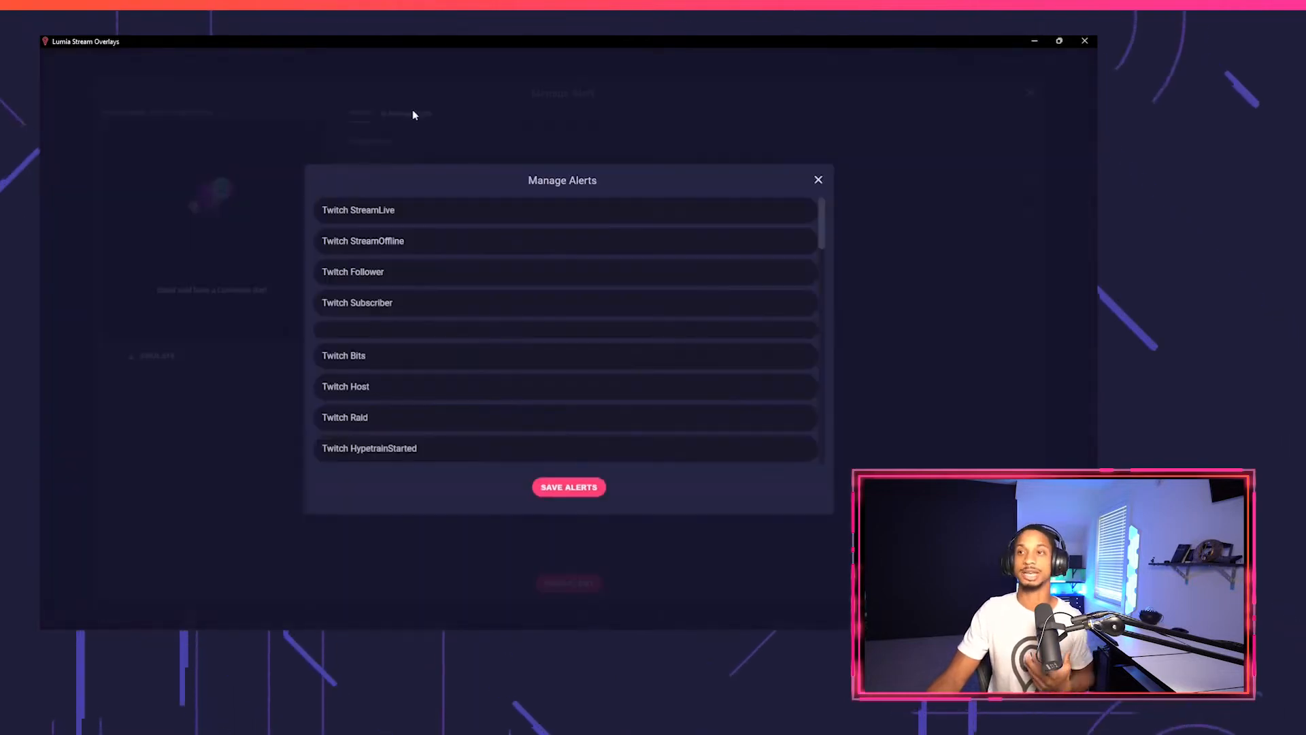
pyautogui.scroll(-3, 497, 320)
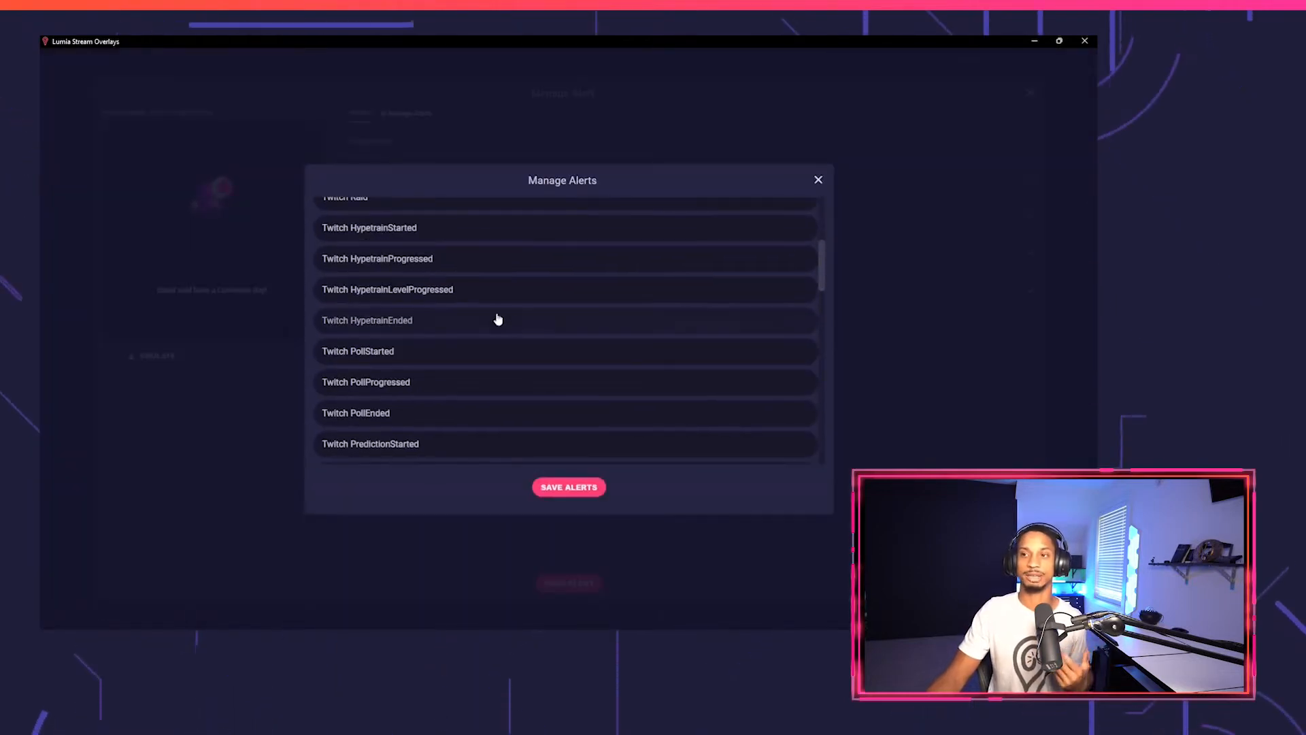
pyautogui.scroll(-10, 476, 333)
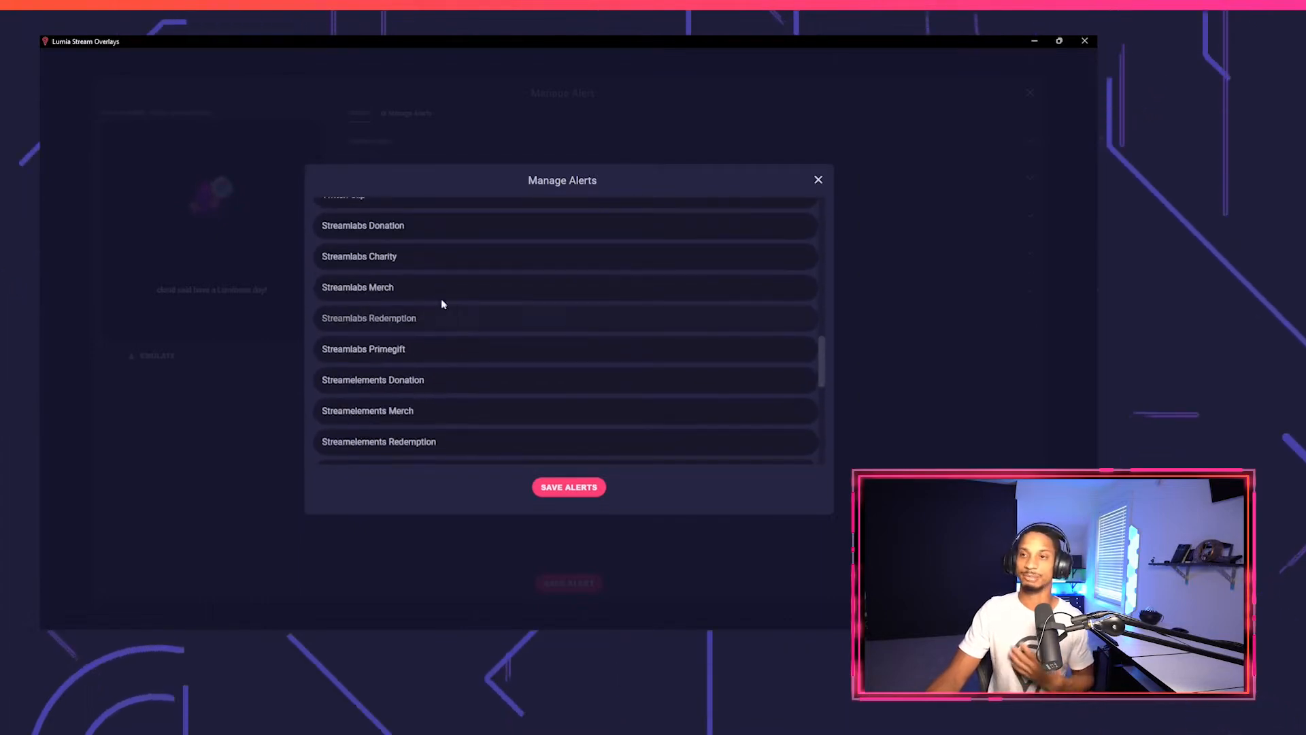
pyautogui.scroll(-2, 443, 306)
pyautogui.scroll(3, 454, 309)
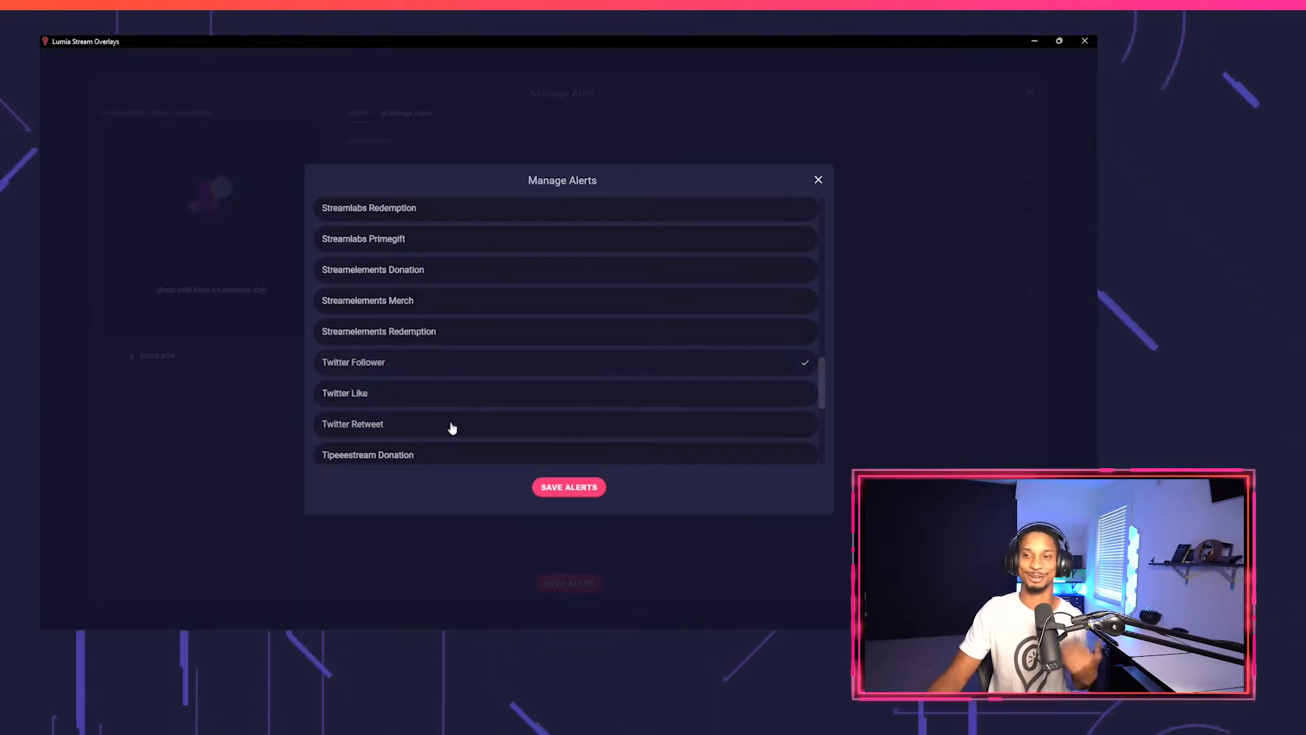
pyautogui.click(489, 407)
pyautogui.click(568, 486)
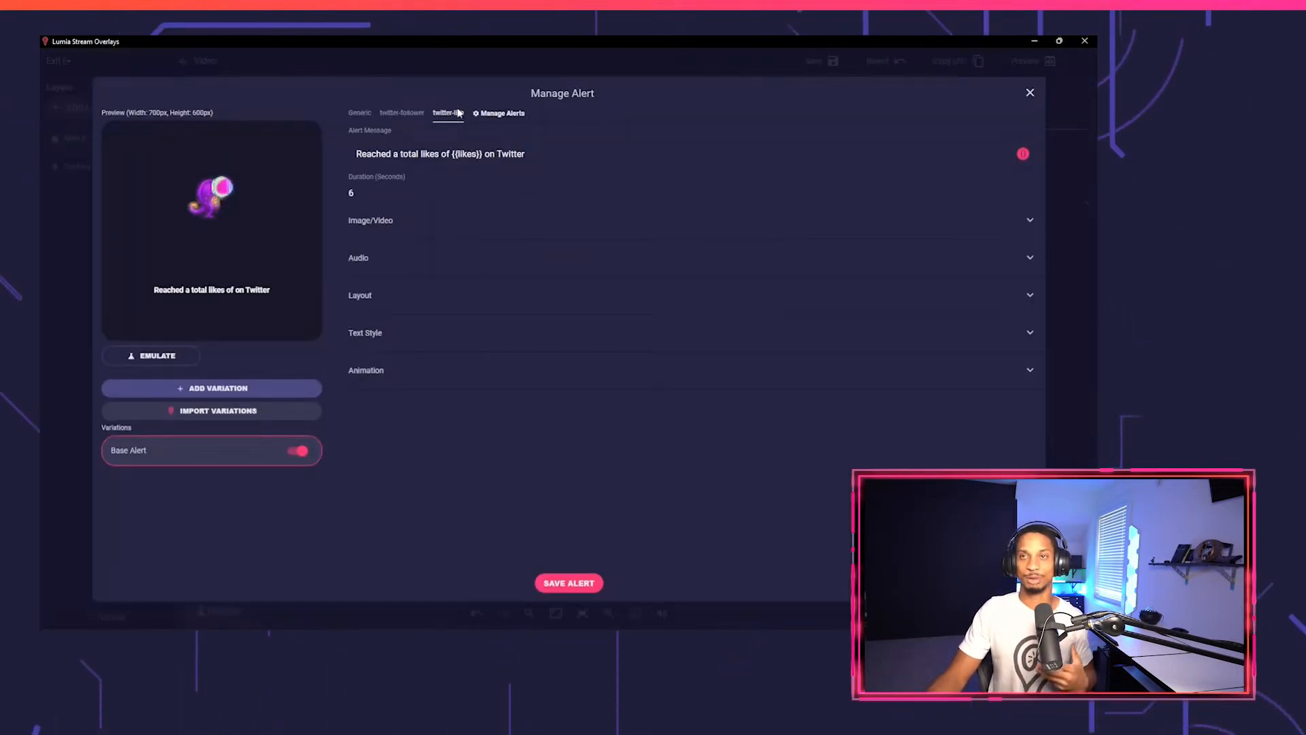
# Examine the list of available alerts and the Twitter follower alert's image, video and audio options.
pyautogui.click(500, 116)
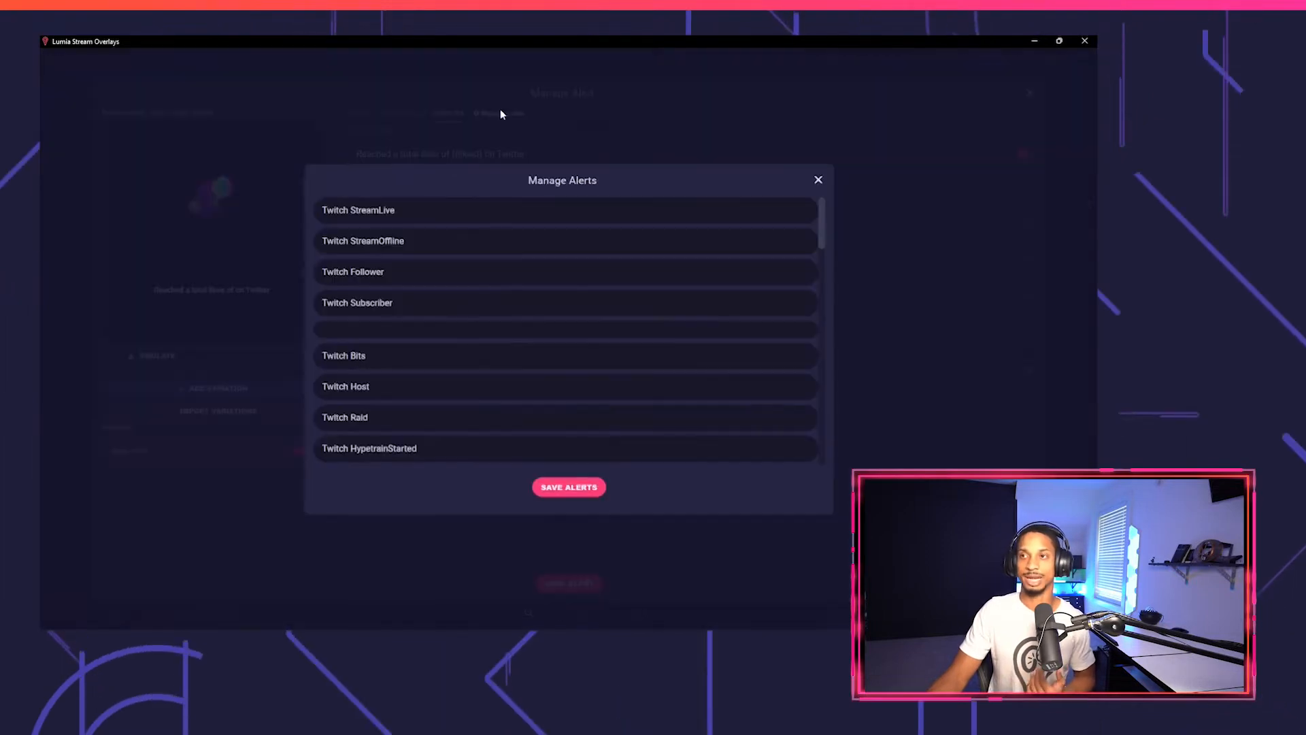
pyautogui.click(820, 180)
pyautogui.click(408, 116)
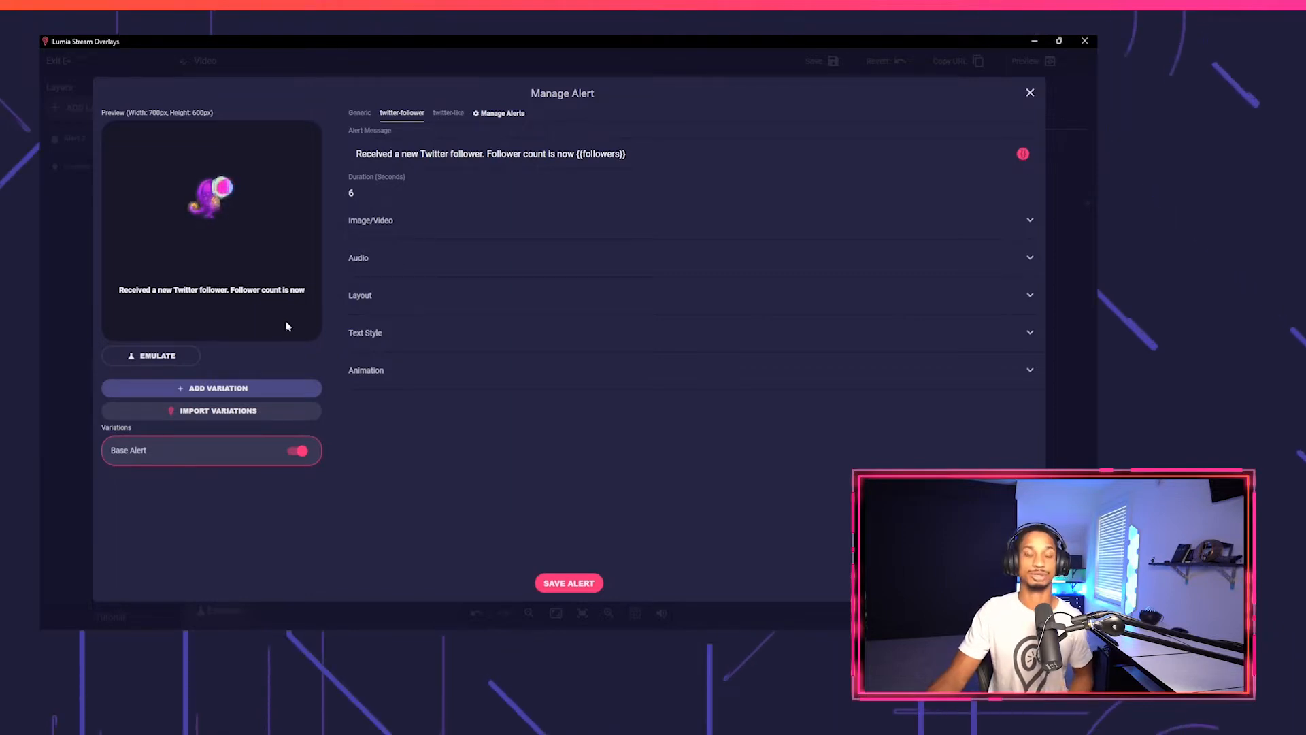
pyautogui.click(432, 227)
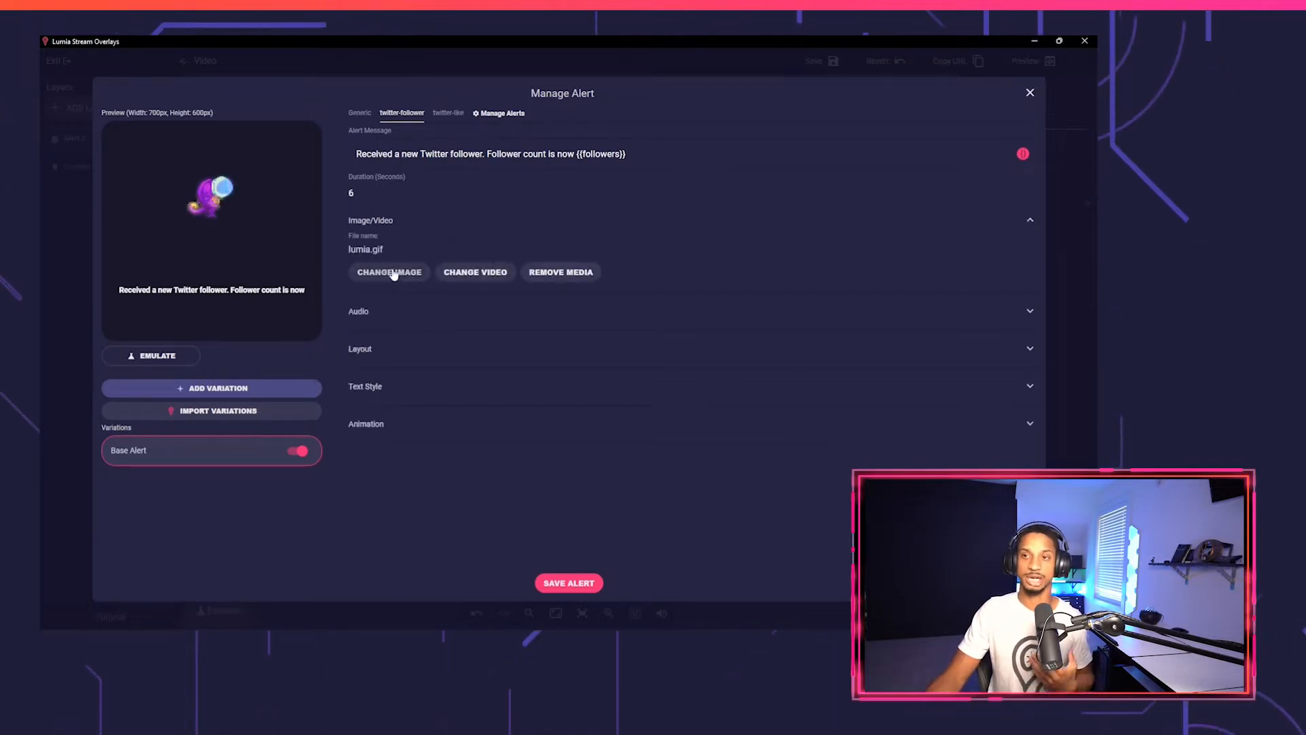
pyautogui.click(445, 308)
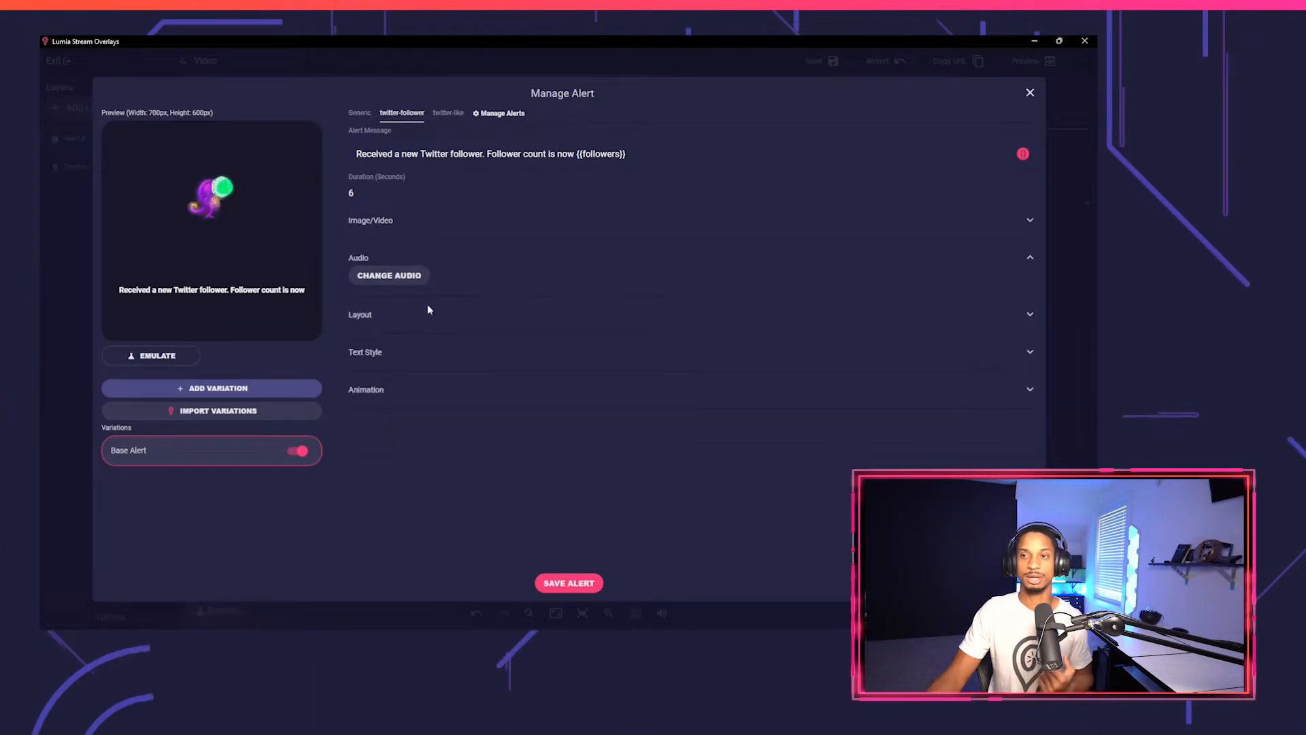
# Give the Twitter follower alert a layout with overlapping image and text, and slightly reduce its Push Text setting.
pyautogui.click(438, 310)
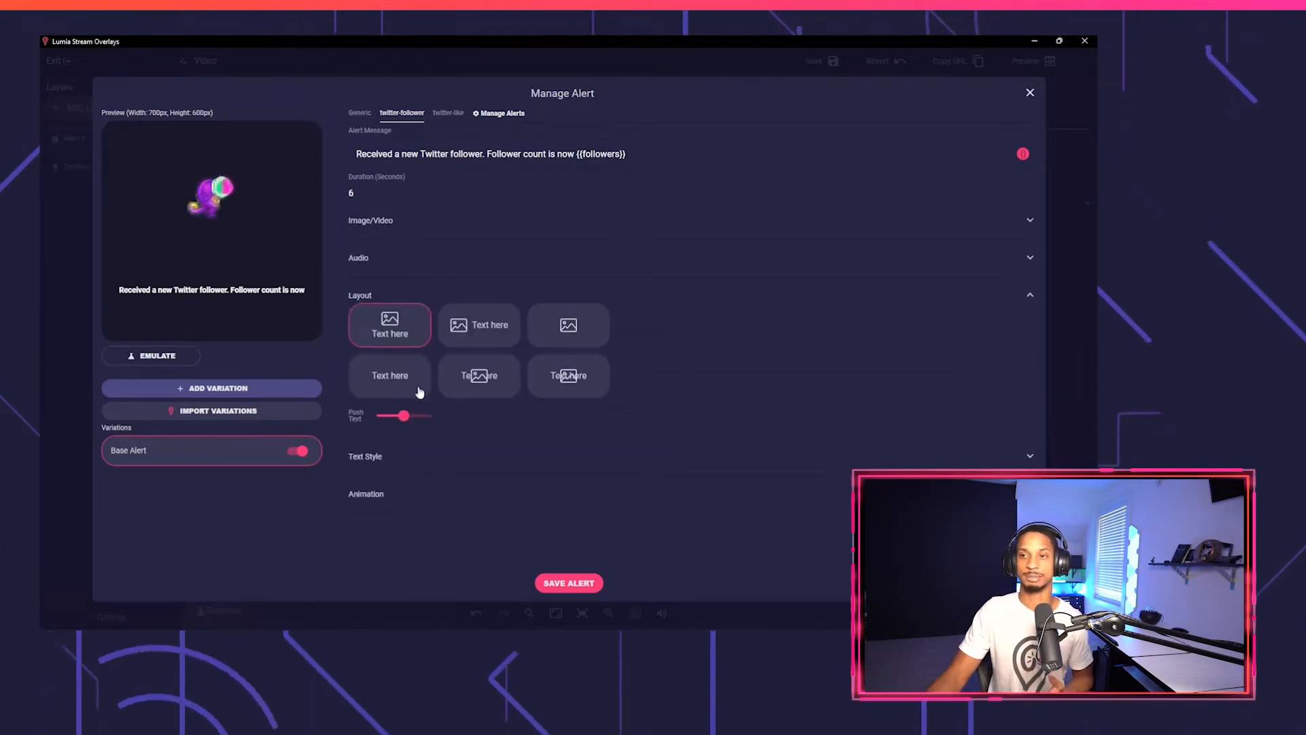
pyautogui.moveTo(403, 416)
pyautogui.mouseDown()
pyautogui.moveTo(422, 415)
pyautogui.moveTo(388, 415)
pyautogui.moveTo(399, 416)
pyautogui.mouseUp()
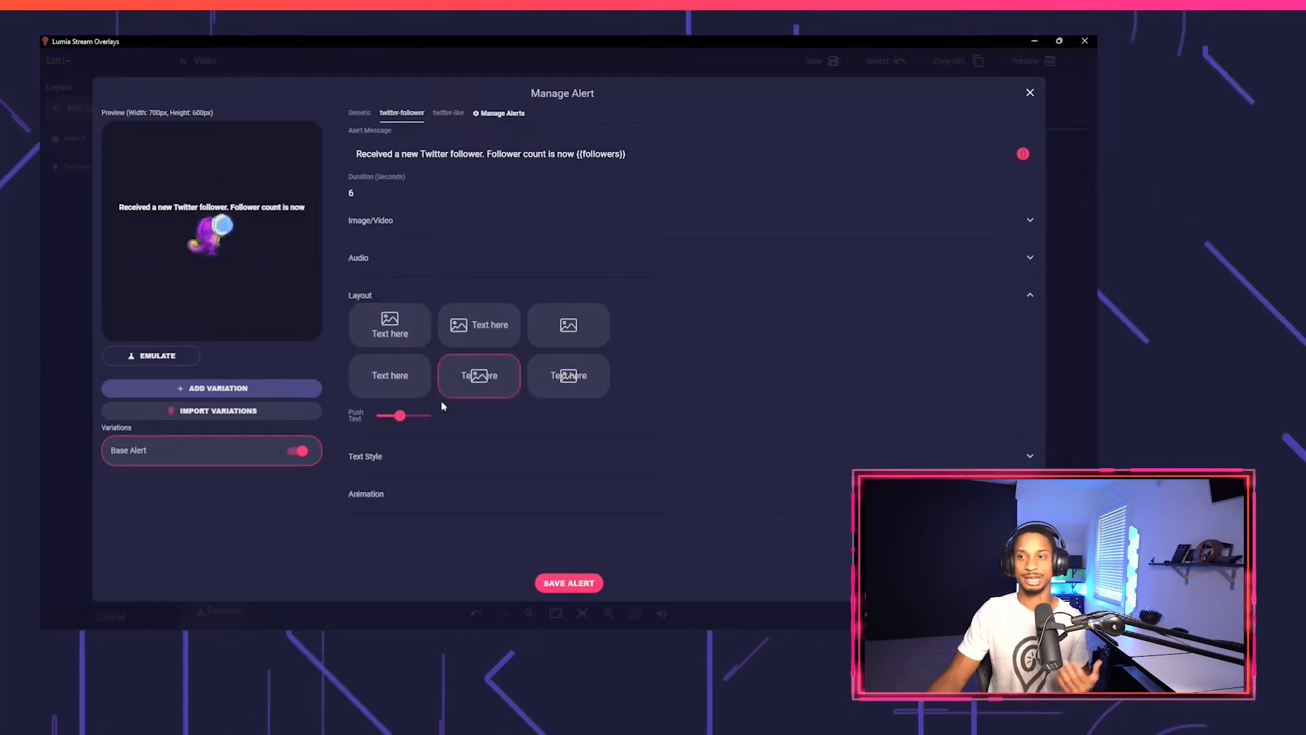
pyautogui.click(446, 457)
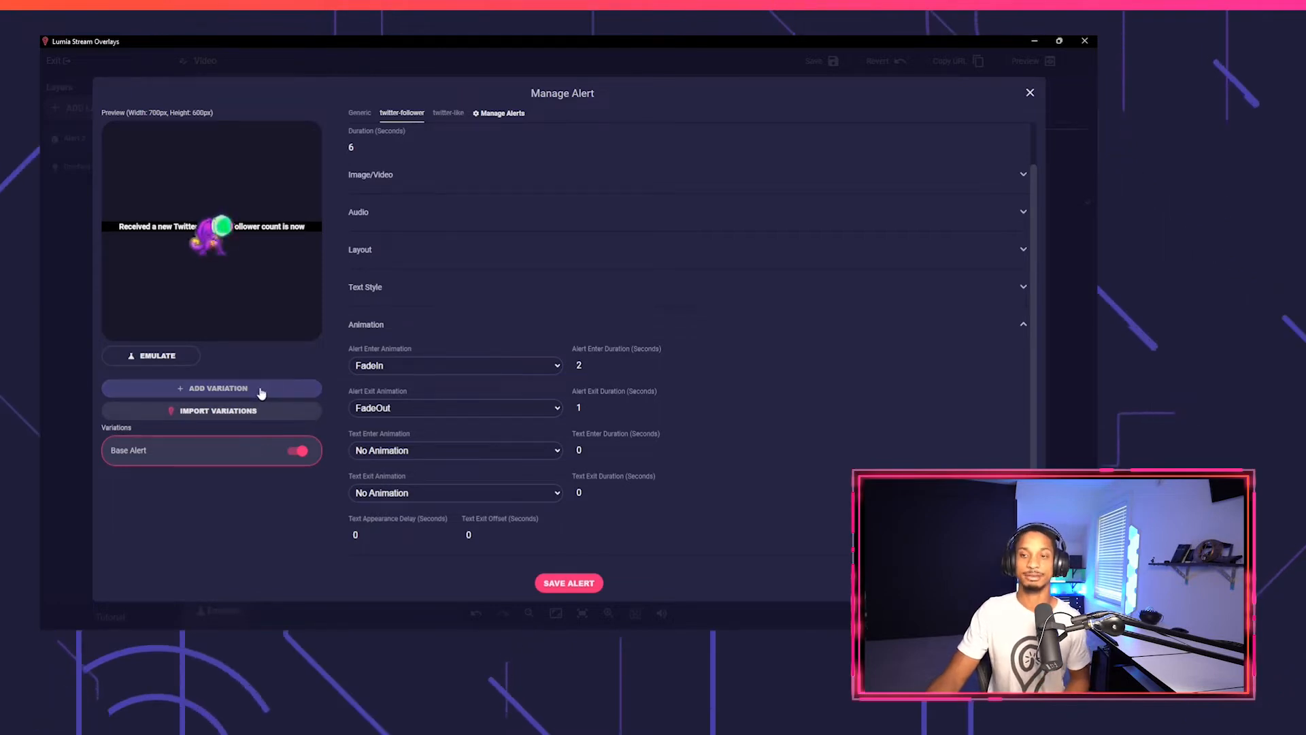
# Add a Twitter follower alert variation named Vari 100 with an EQUAL_NUMBER condition of 100, and compare it with the base alert.
pyautogui.click(264, 386)
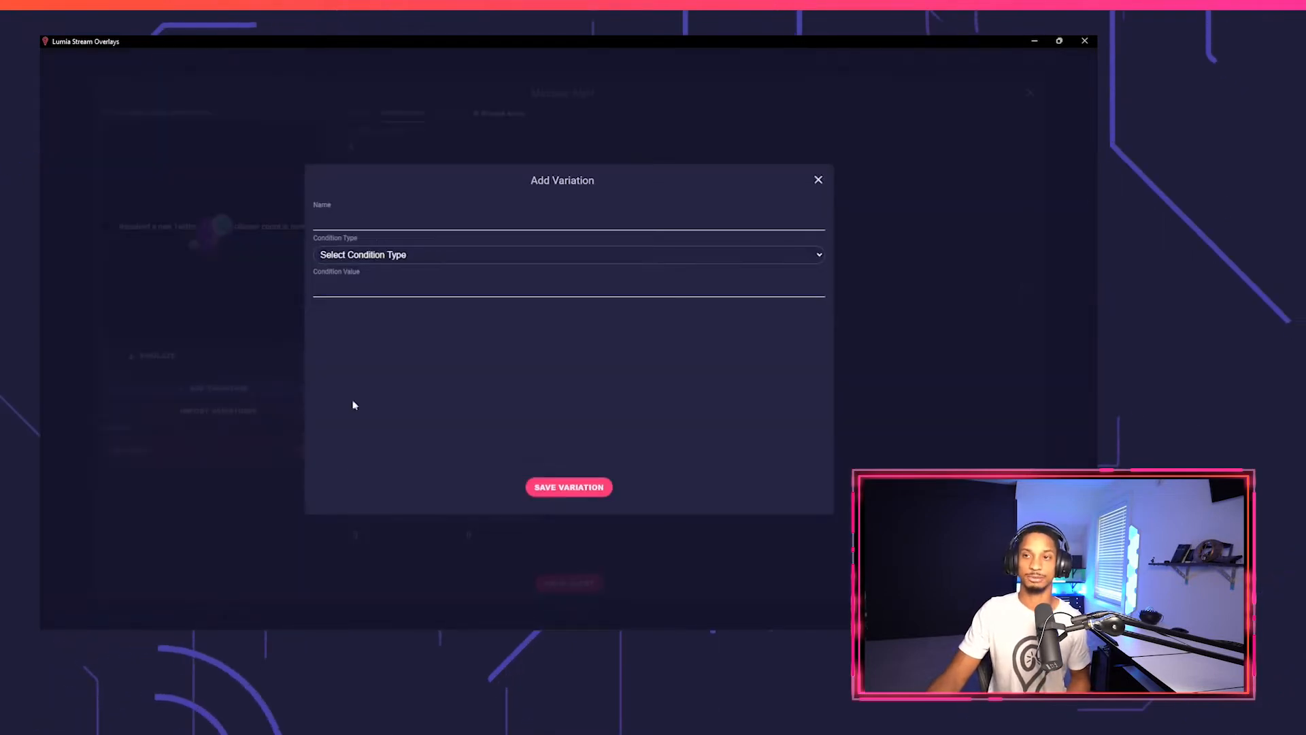
pyautogui.click(386, 256)
pyautogui.click(382, 294)
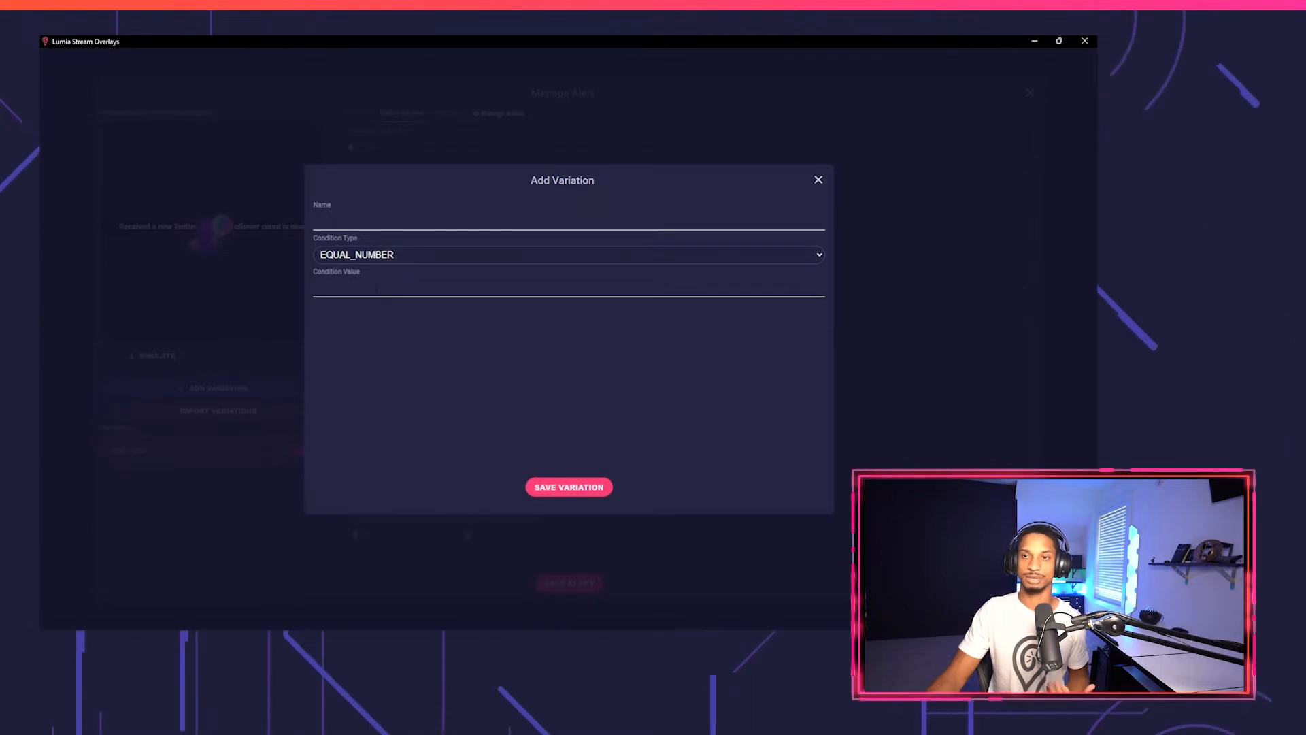
pyautogui.click(383, 288)
pyautogui.write('100')
pyautogui.click(386, 222)
pyautogui.write('Va')
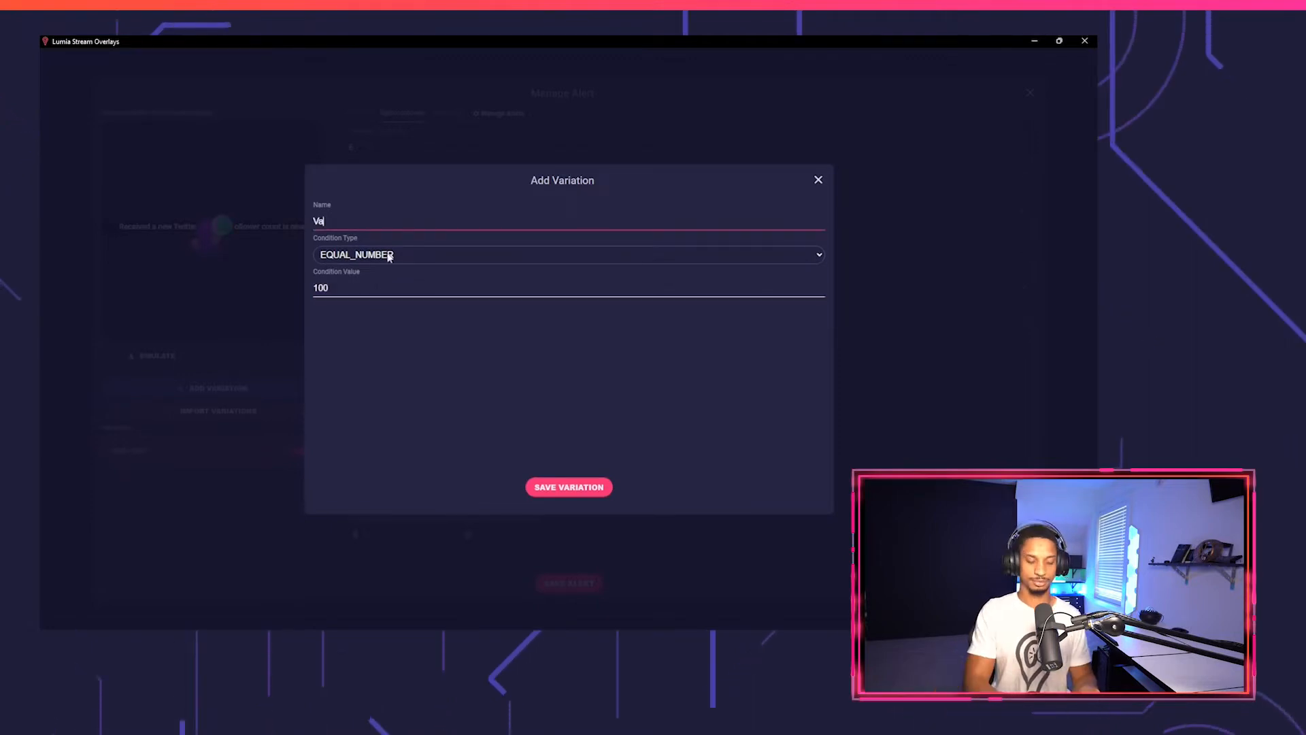
pyautogui.click(603, 495)
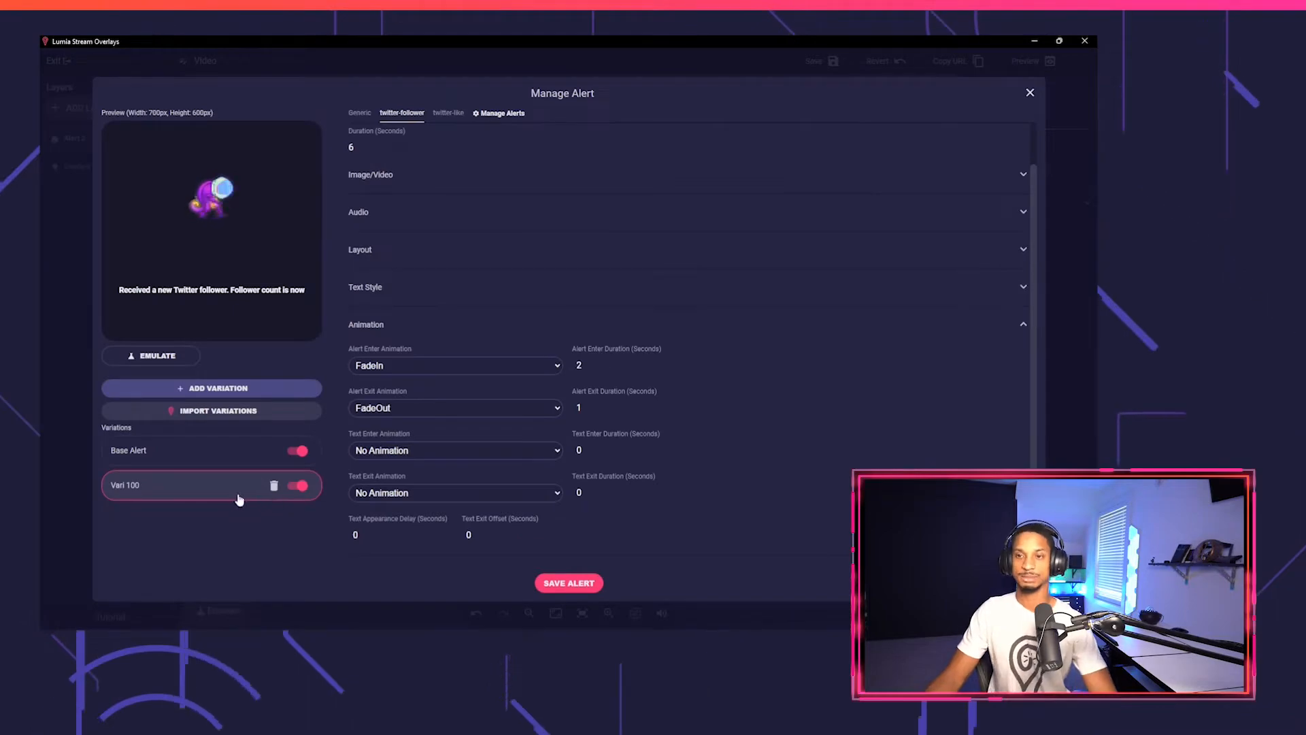
pyautogui.click(179, 453)
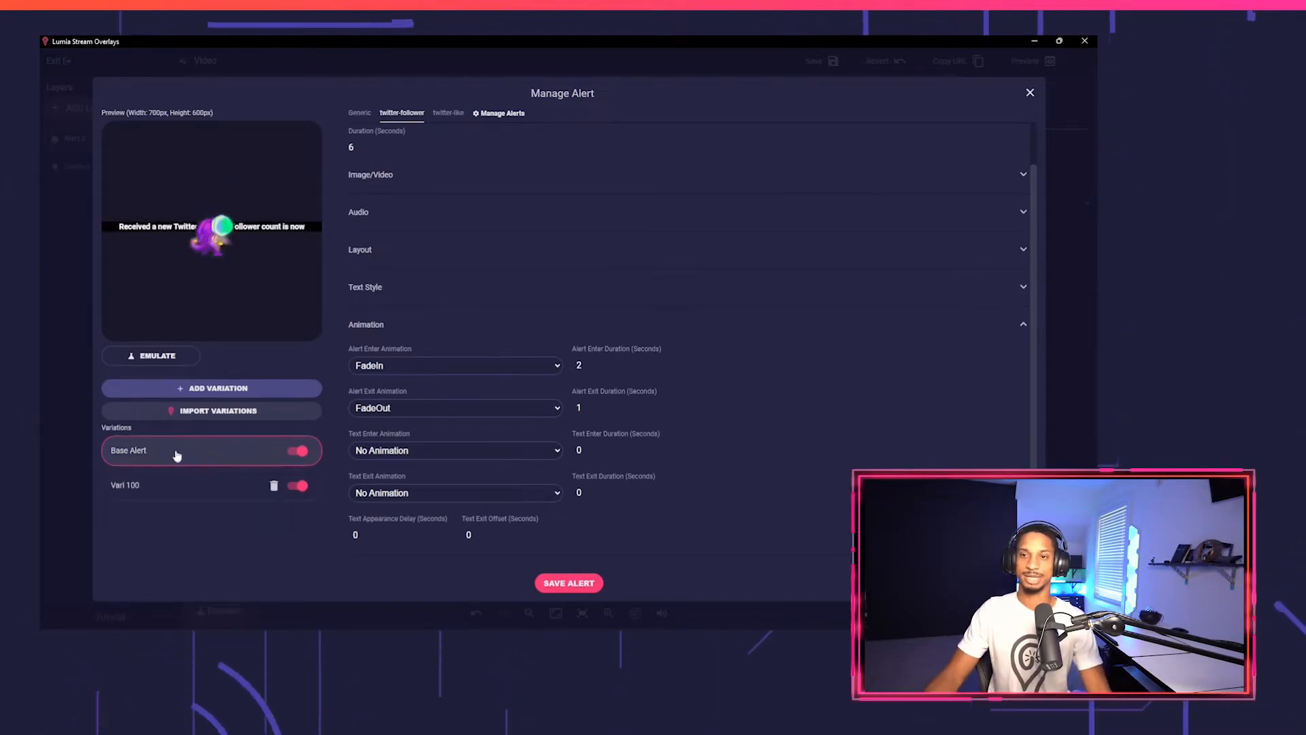
pyautogui.click(173, 484)
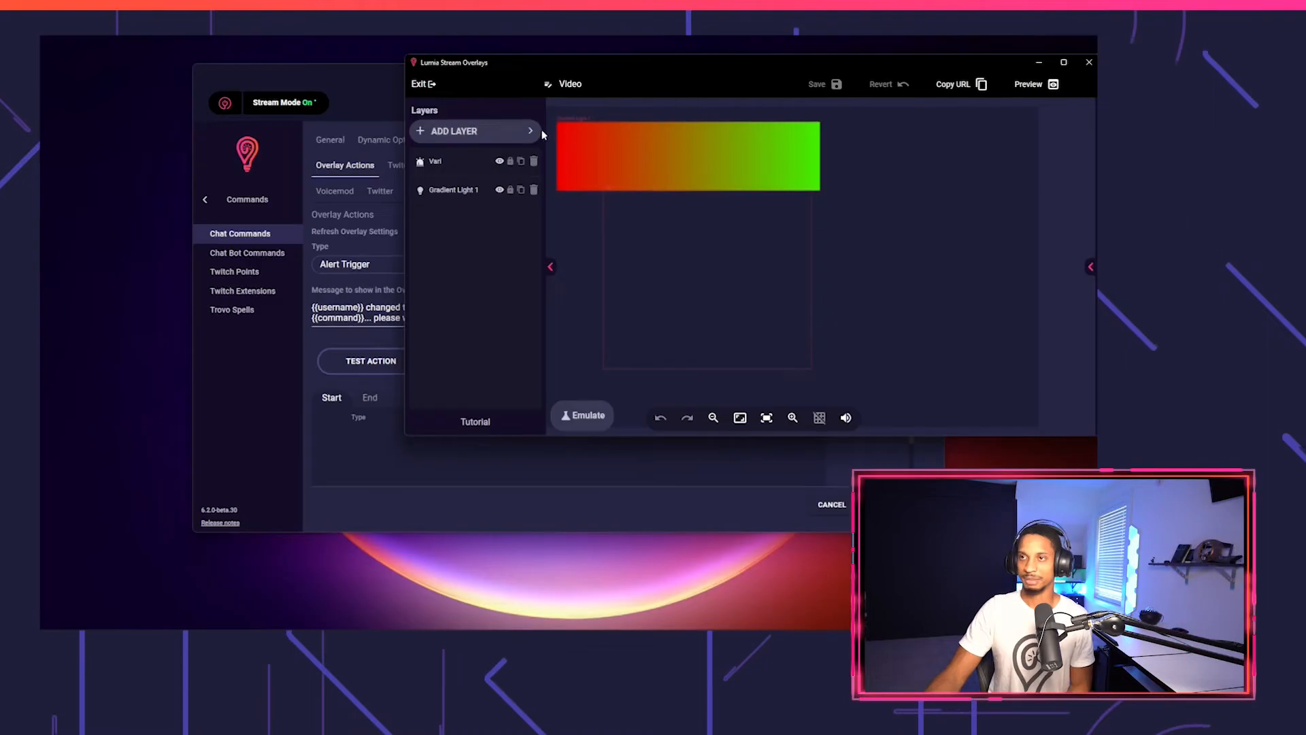
# Add an Emotebox layer to the overlay from the alert layer types.
pyautogui.click(515, 132)
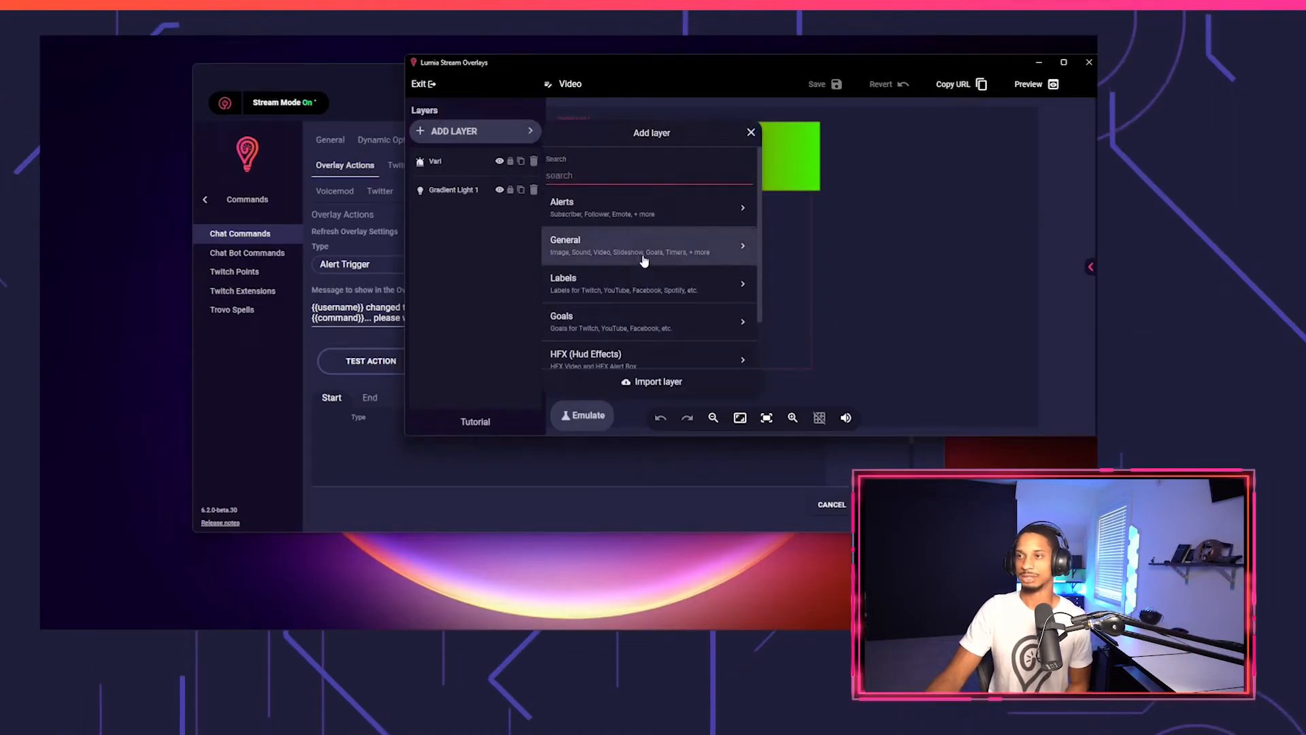
pyautogui.click(656, 219)
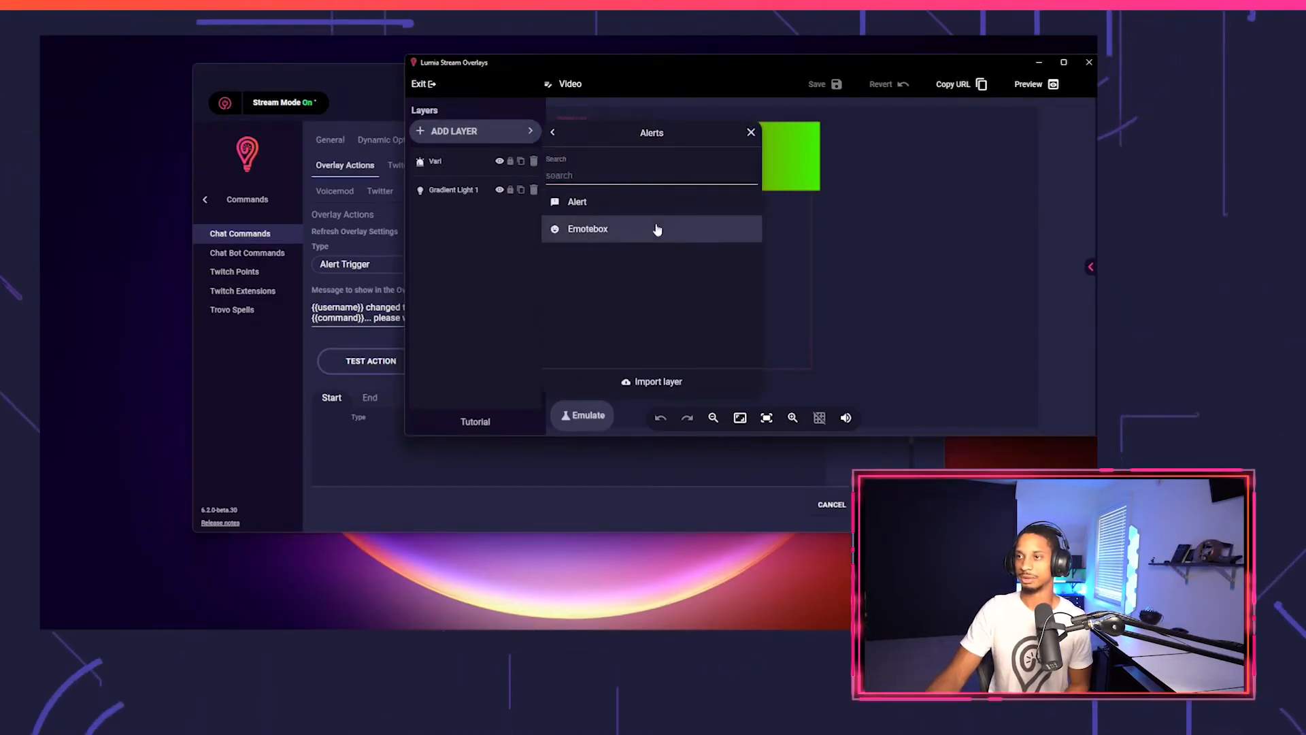
pyautogui.click(586, 229)
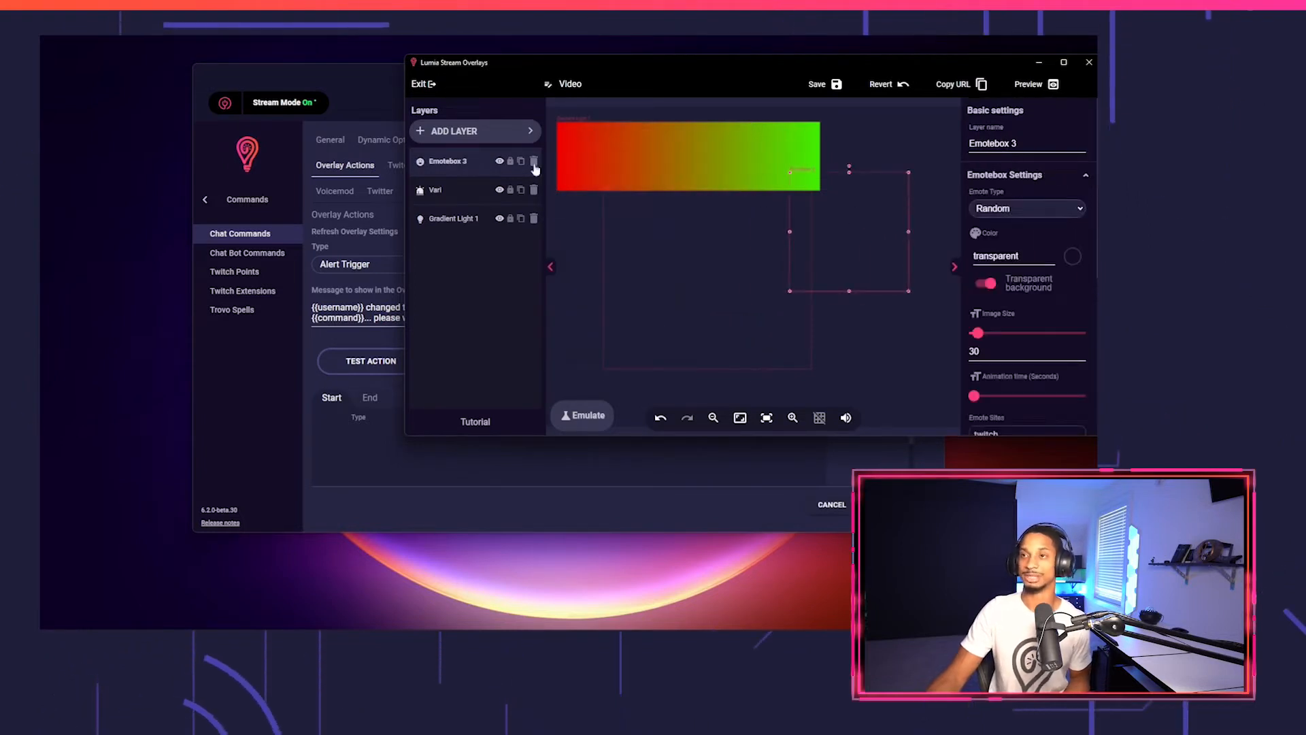
# Look through the Labels and HFX (Hud Effects) layer types available for the overlay.
pyautogui.click(512, 139)
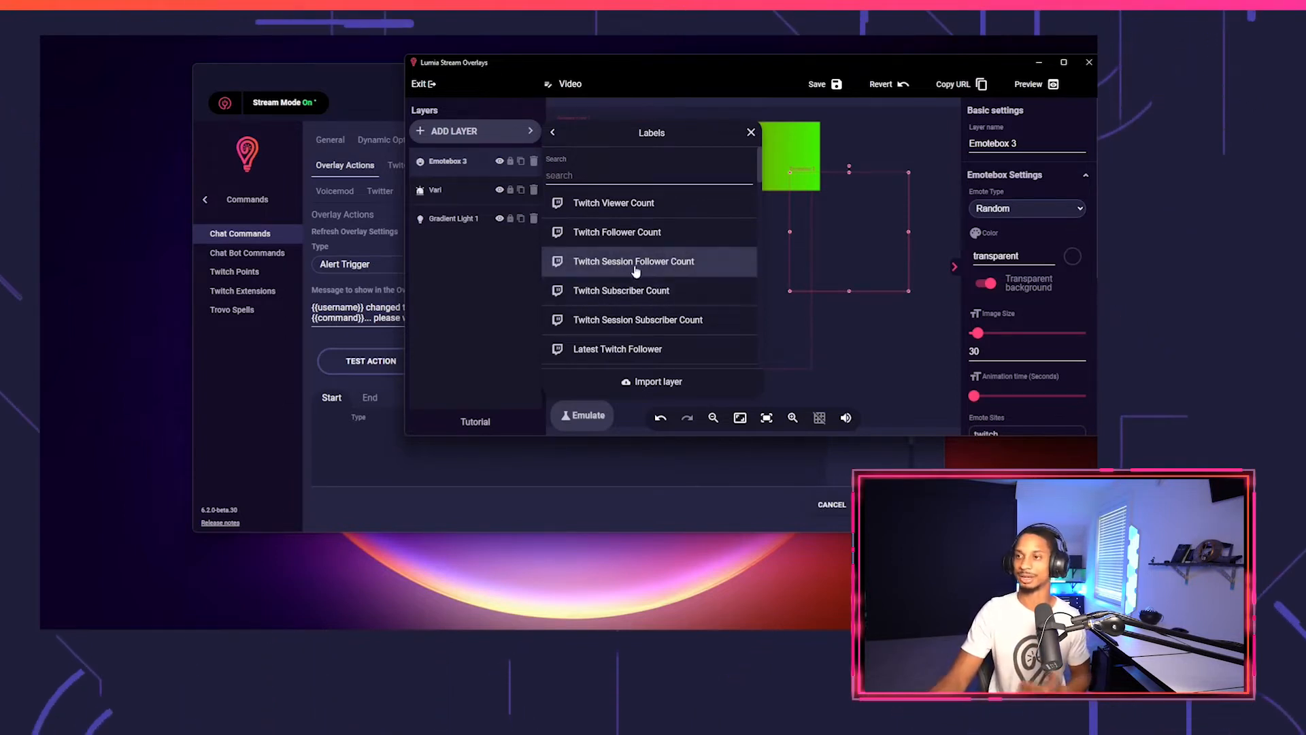
pyautogui.scroll(-10, 639, 271)
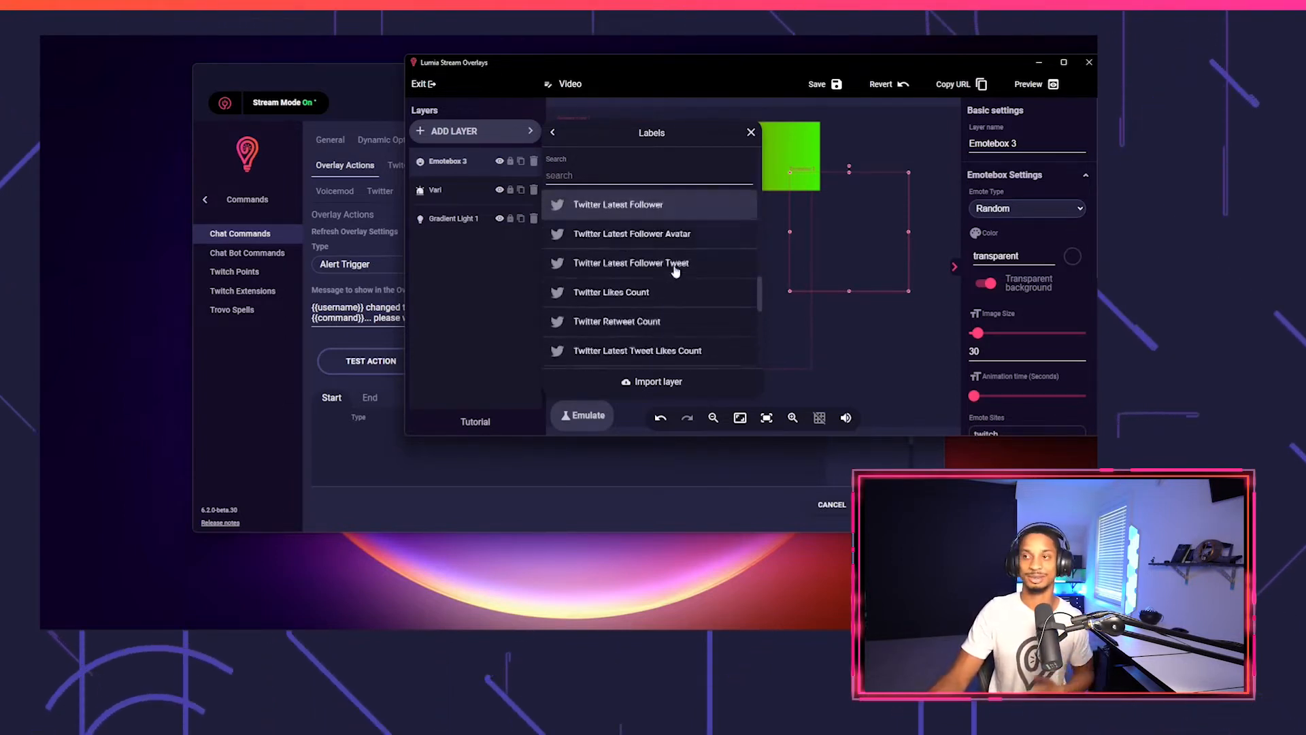
pyautogui.scroll(-10, 675, 270)
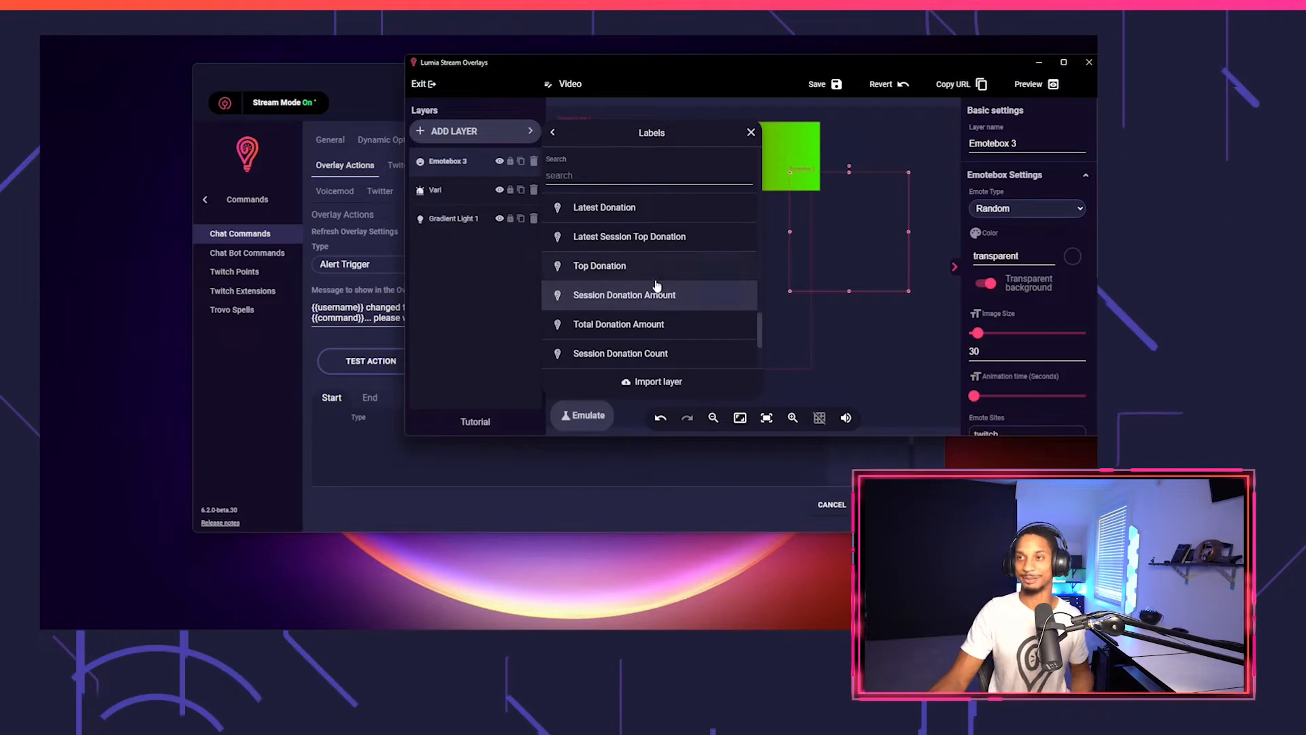
pyautogui.click(556, 133)
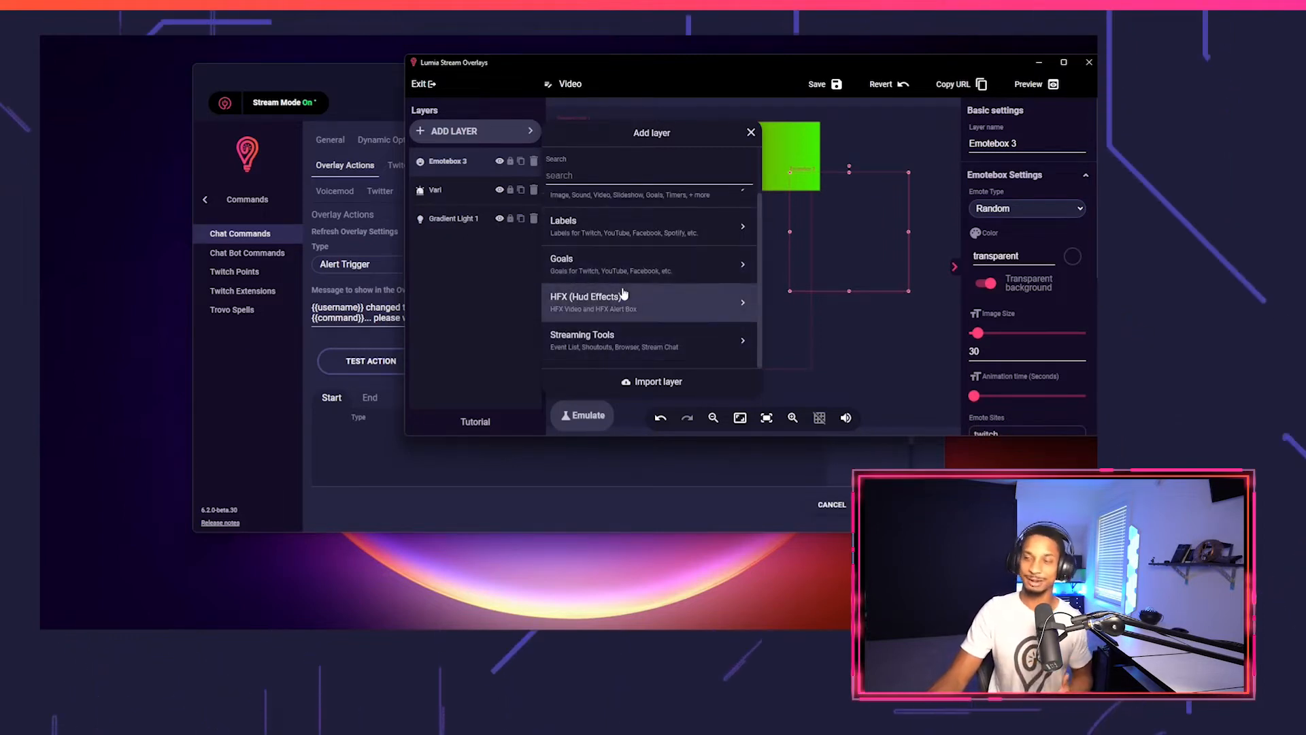
pyautogui.click(621, 295)
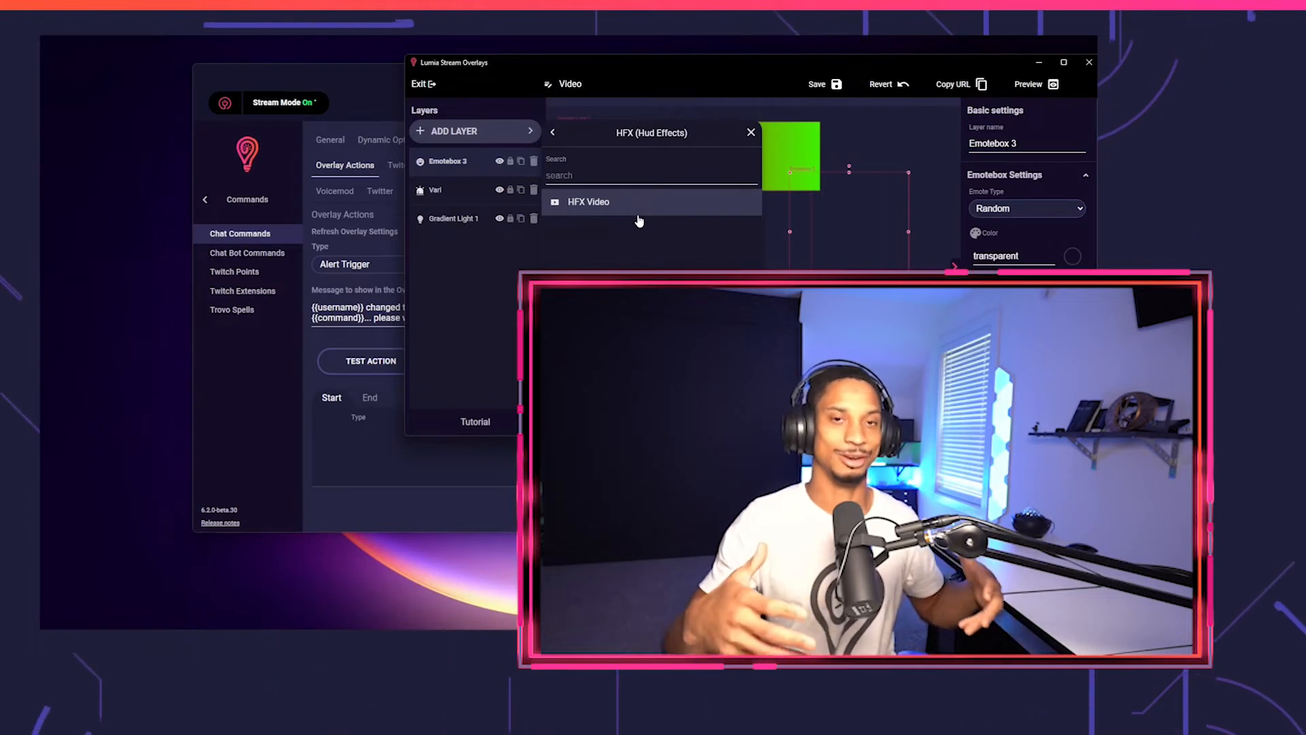
pyautogui.click(463, 132)
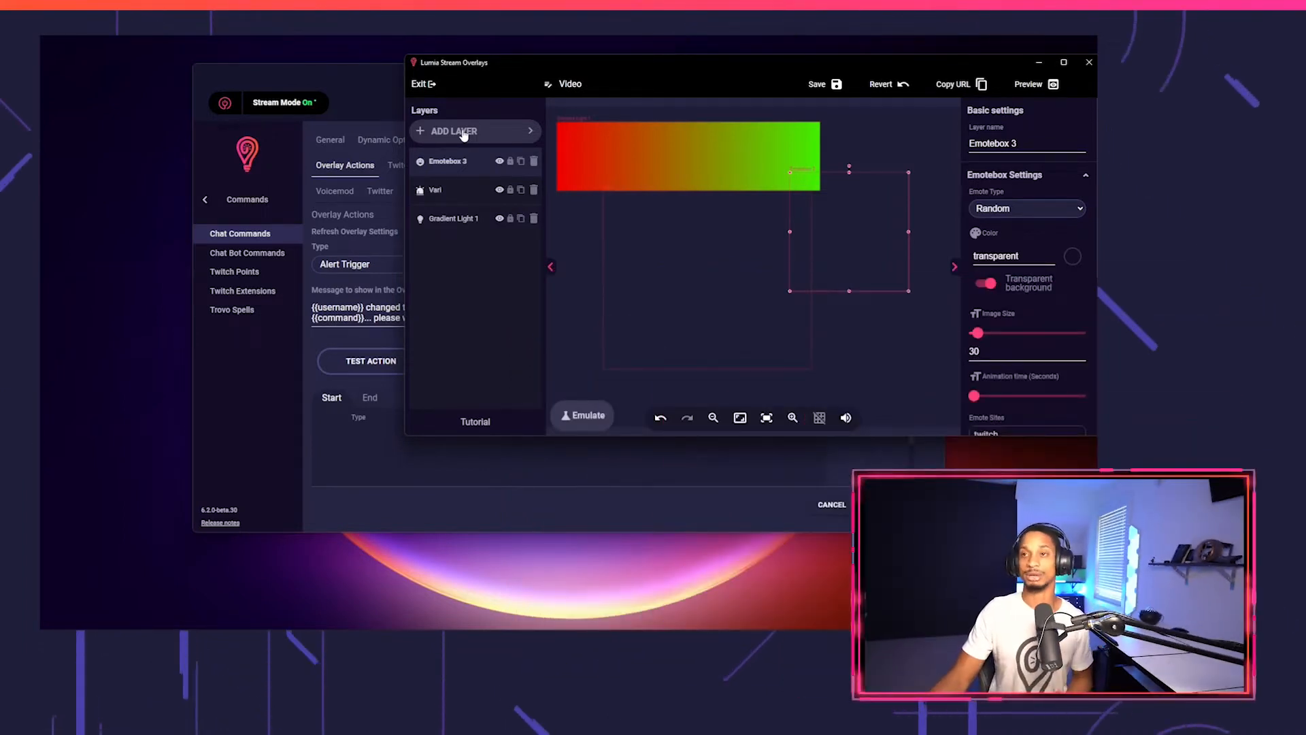
# Add an Event List layer from the Streaming Tools category and maximise the overlay editor.
pyautogui.click(462, 130)
pyautogui.scroll(-1, 706, 338)
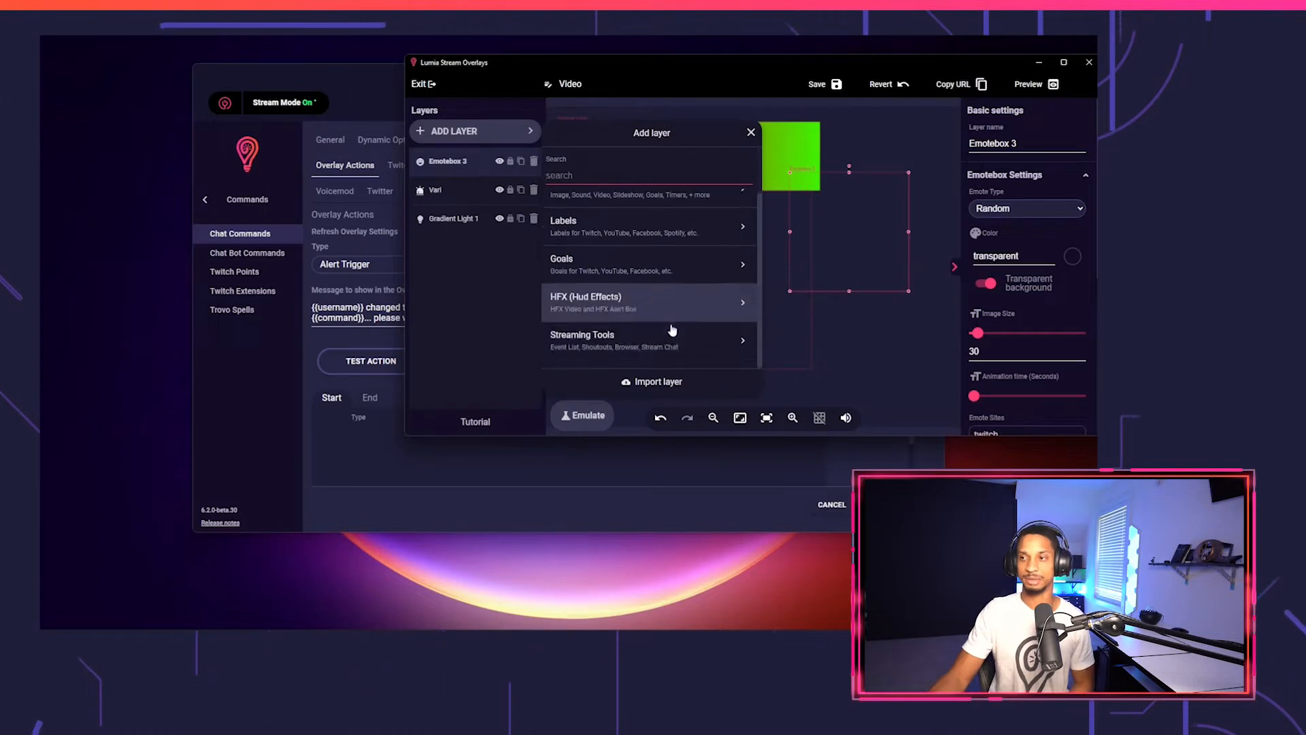
pyautogui.click(659, 337)
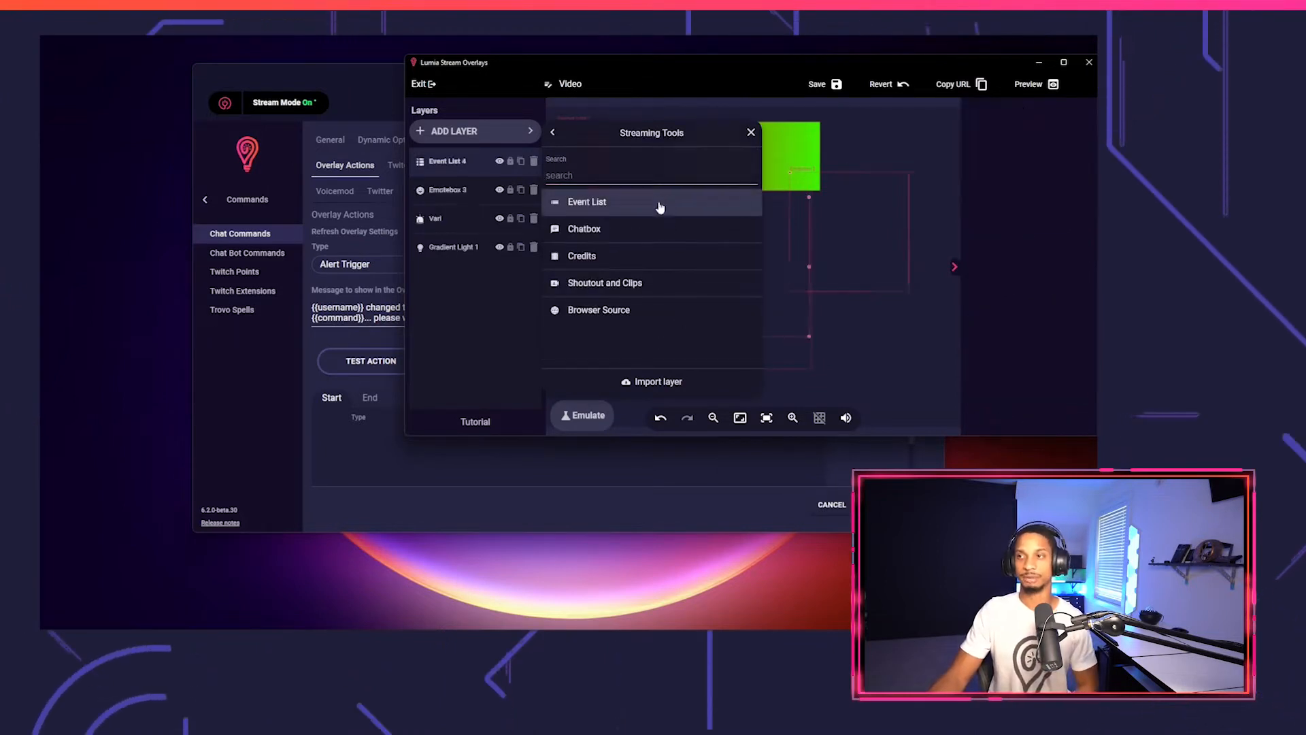
pyautogui.click(662, 203)
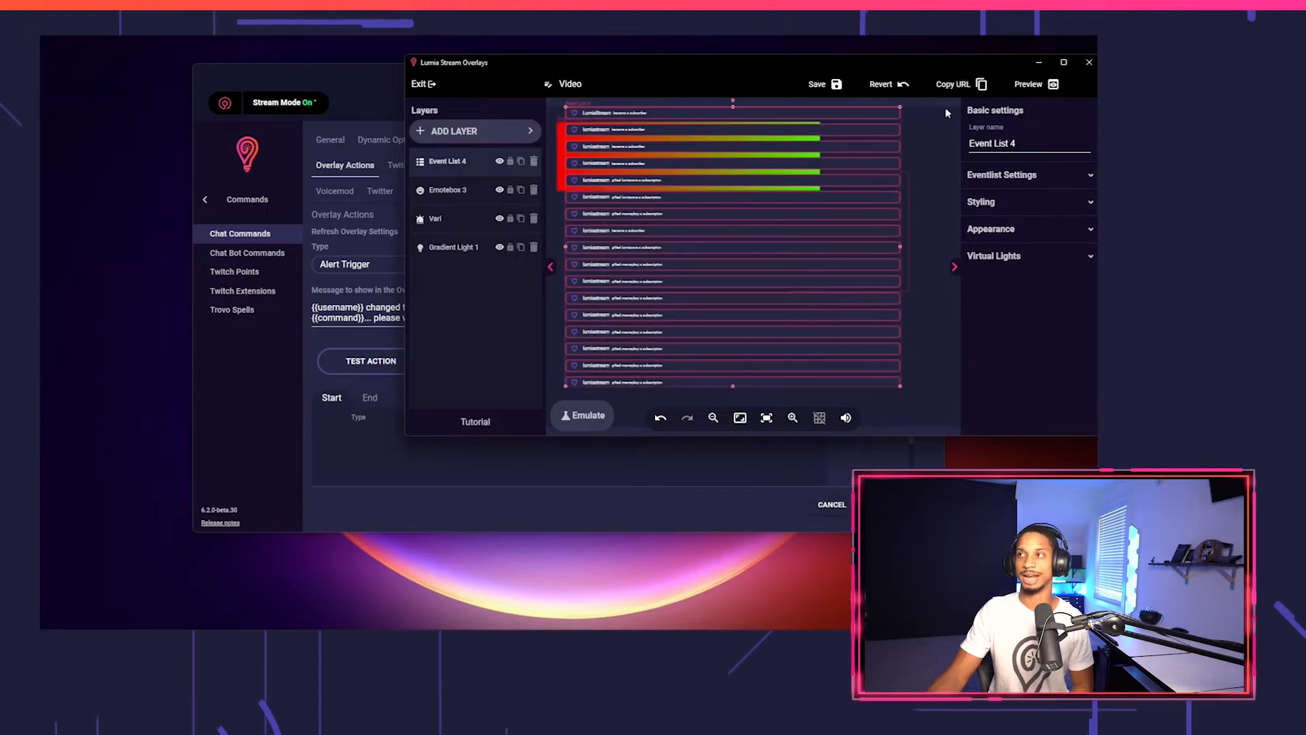
pyautogui.click(1063, 62)
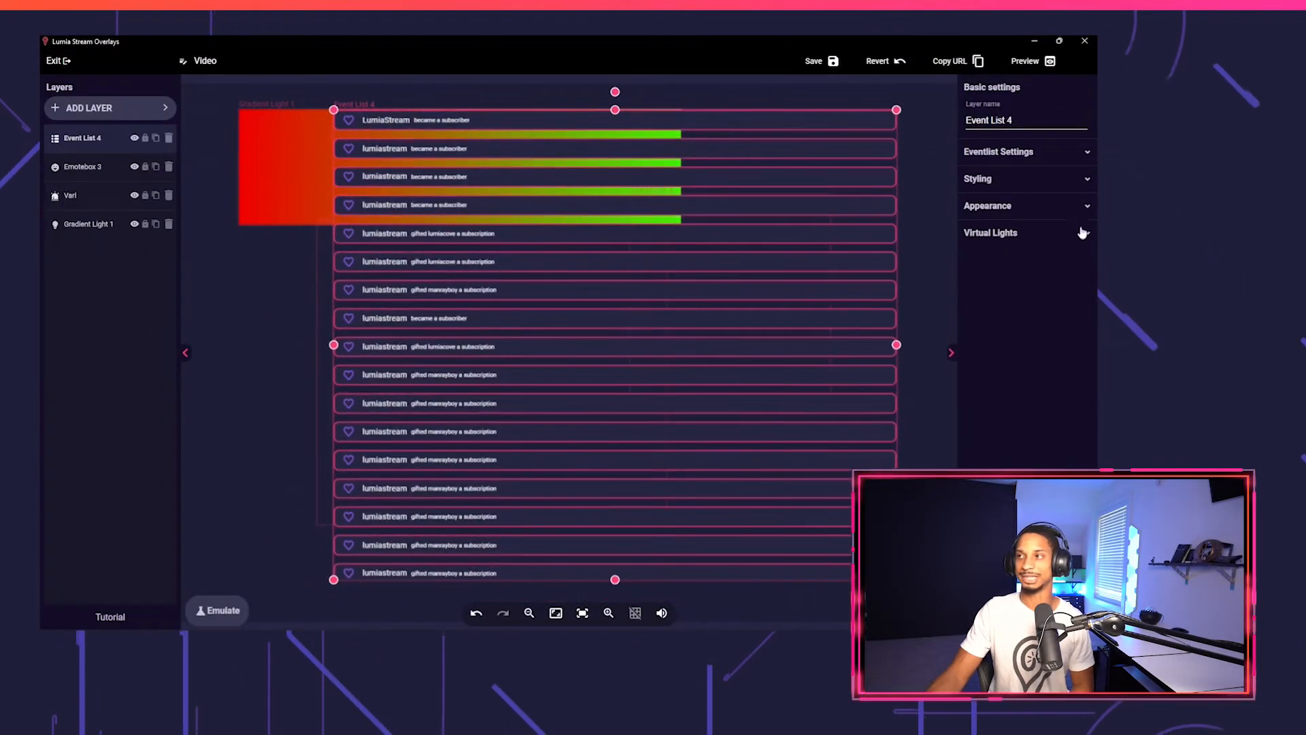
# Apply the Lumia Boxy Theme to the event list, save the theme and nudge the list slightly on the canvas.
pyautogui.click(1031, 155)
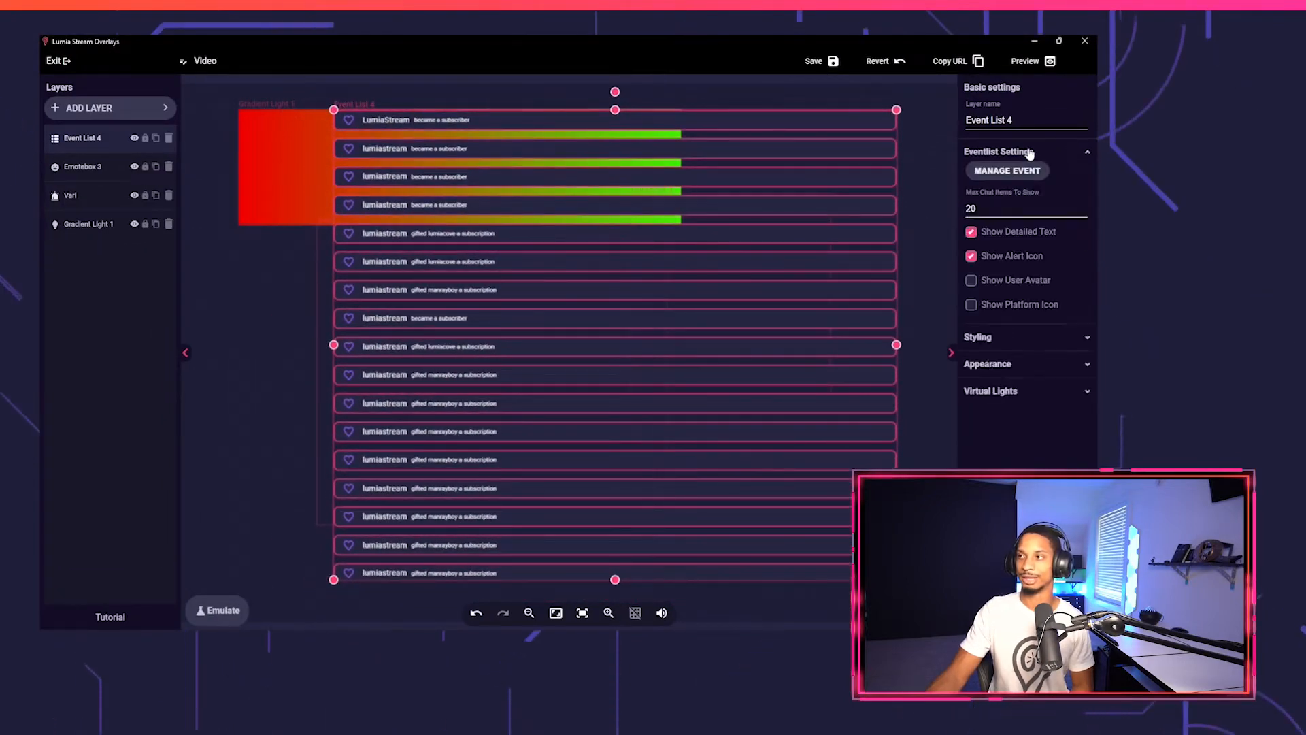
pyautogui.click(1020, 172)
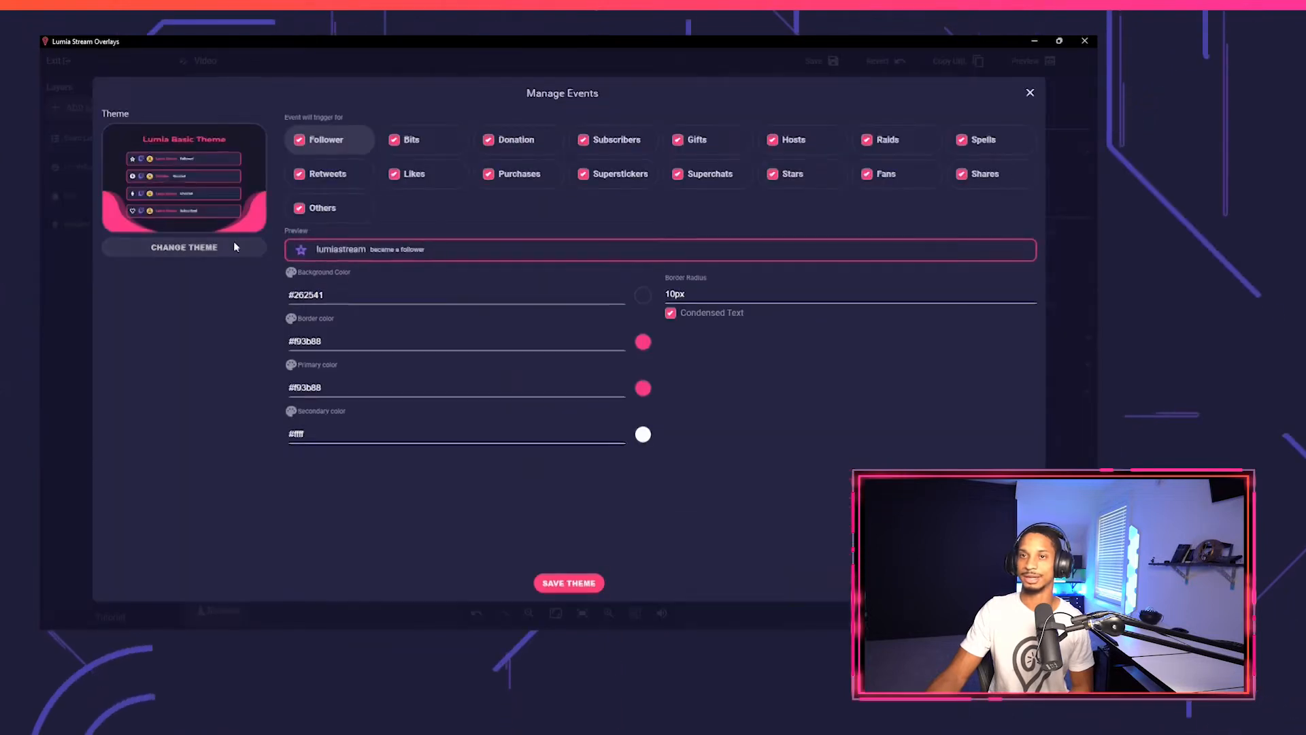
pyautogui.click(236, 247)
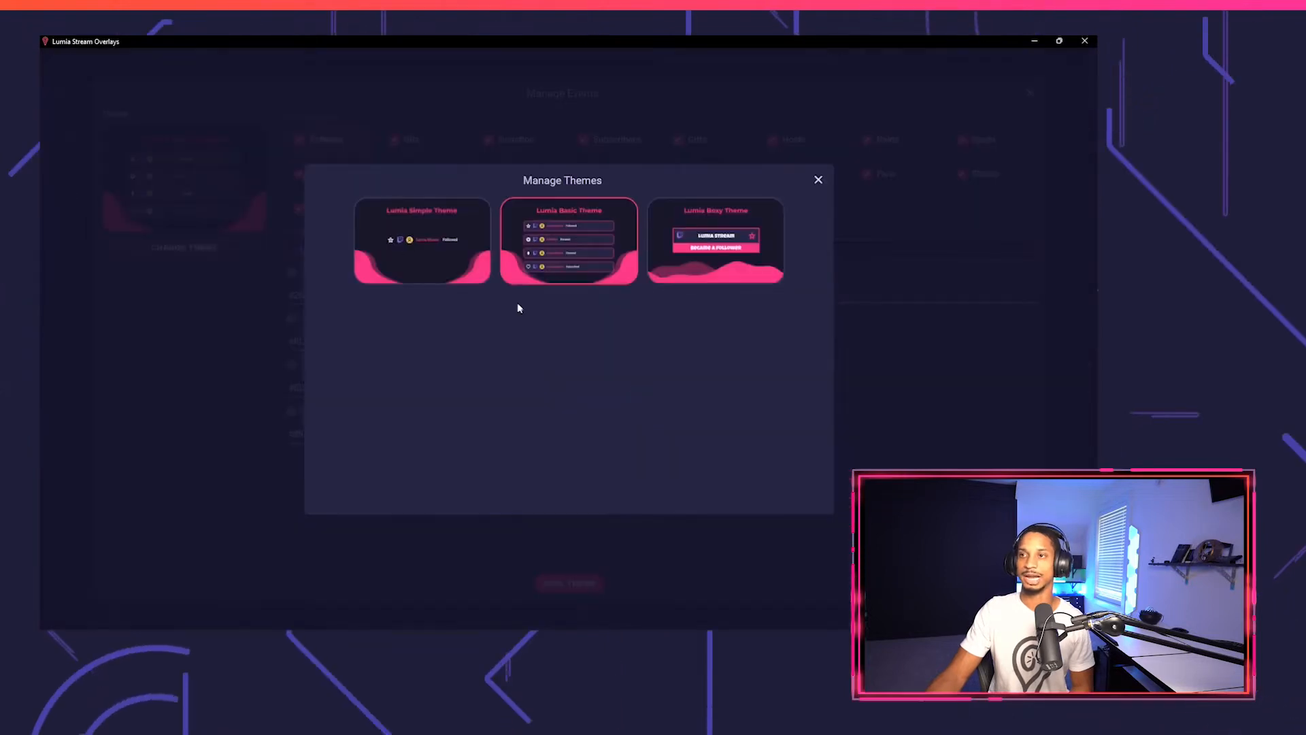
pyautogui.click(699, 238)
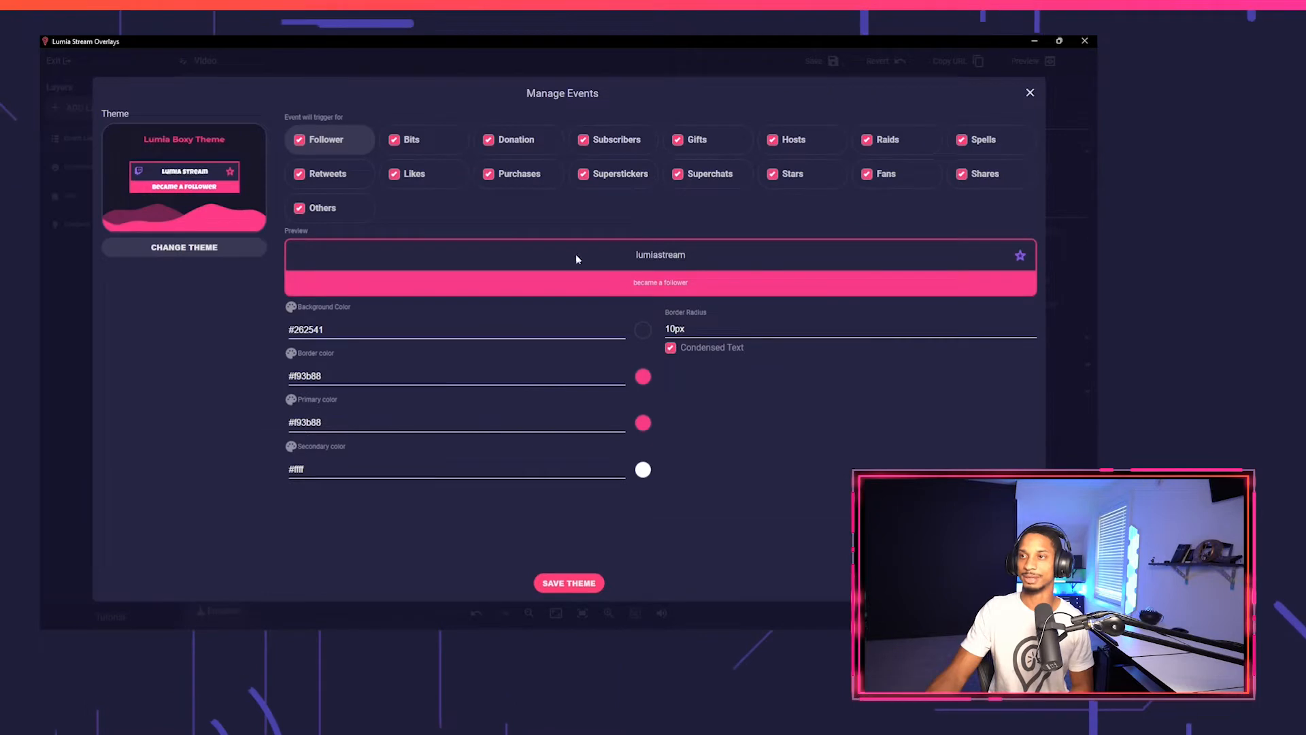
pyautogui.click(536, 140)
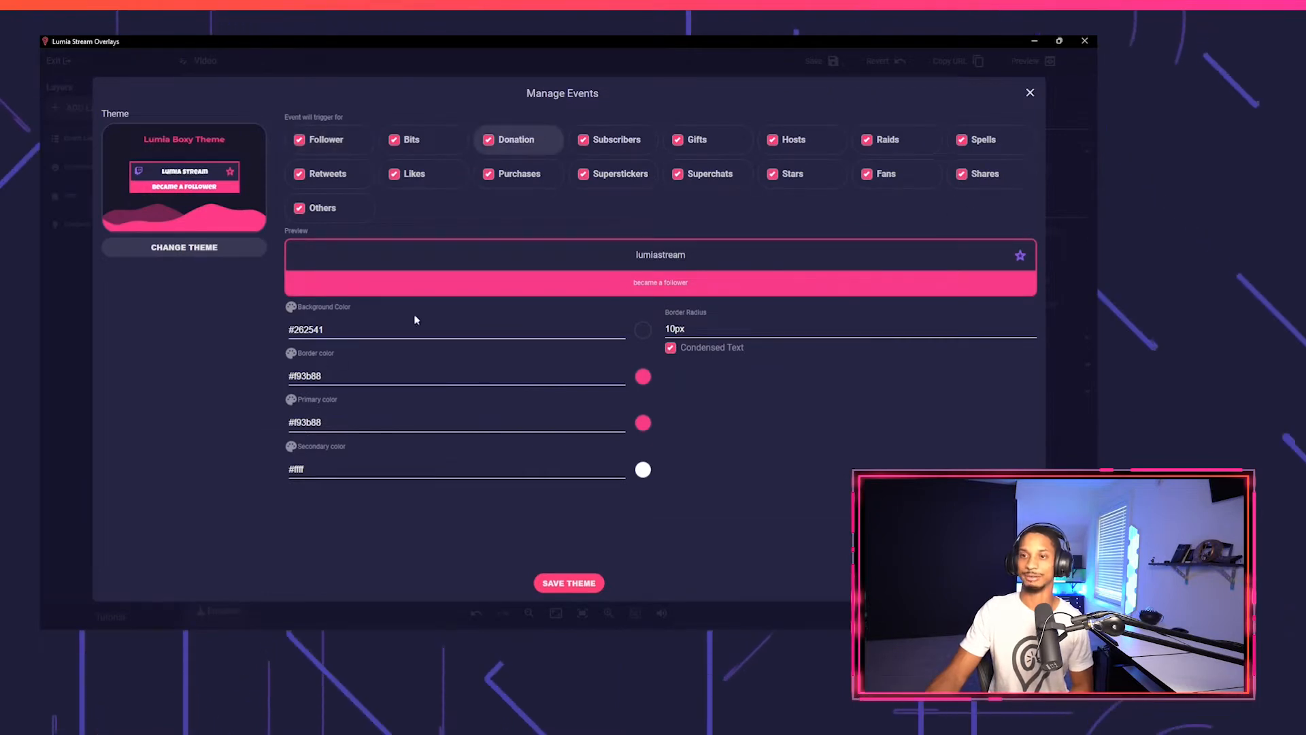
pyautogui.click(569, 583)
pyautogui.moveTo(651, 397); pyautogui.dragTo(643, 324)
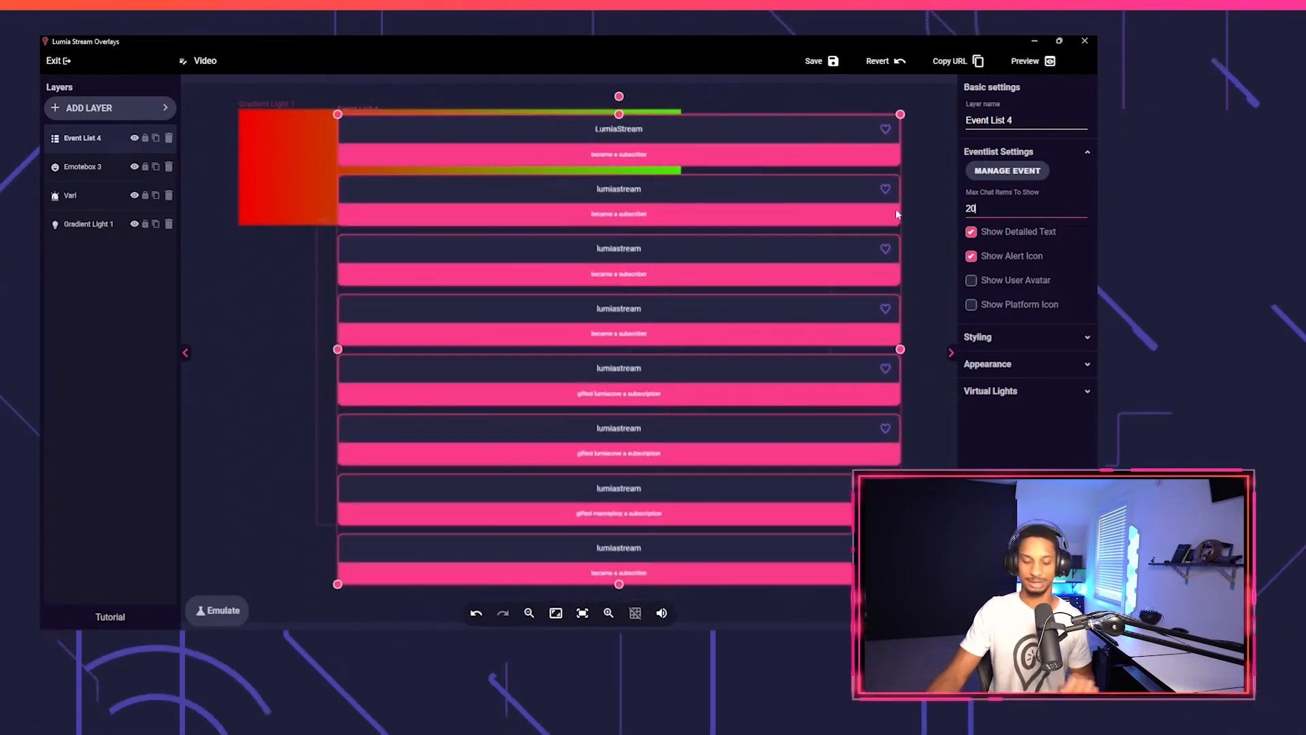
# Set the event list's maximum number of items to show to 4.
pyautogui.click(1015, 204)
pyautogui.write('4')
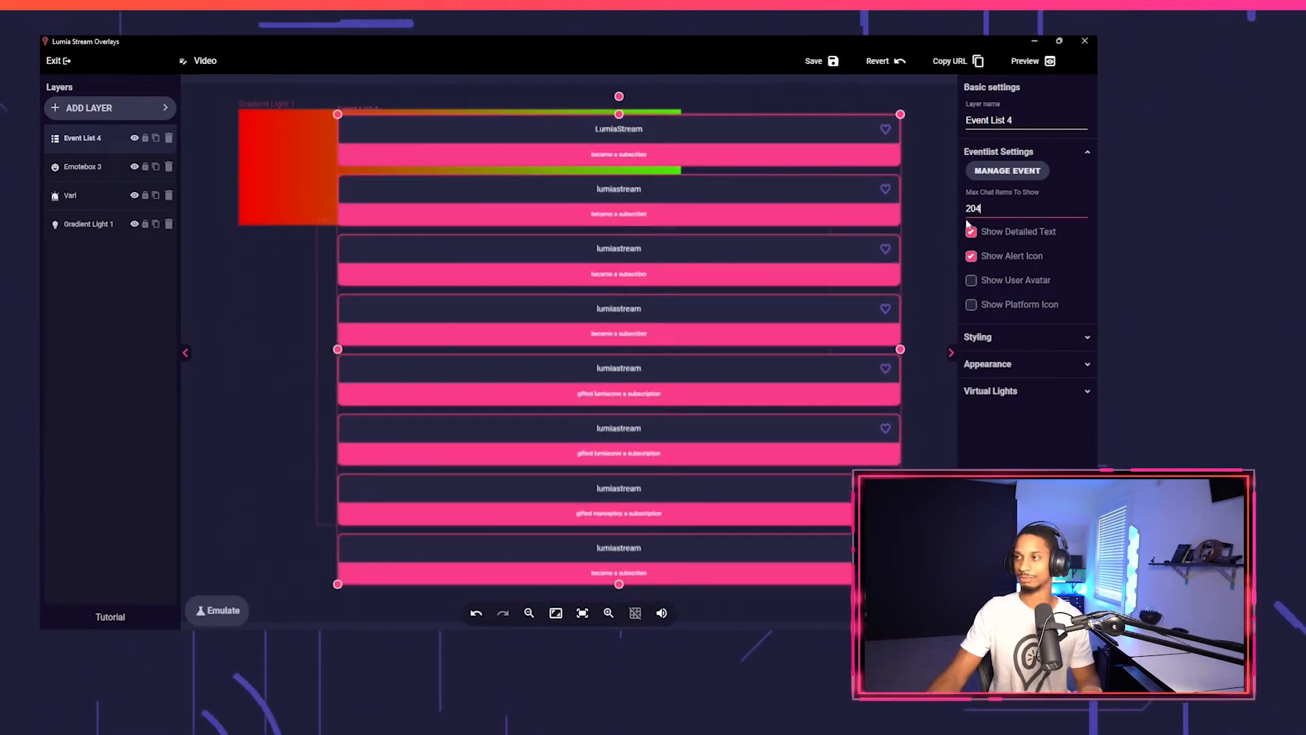
pyautogui.press('BackSpace')
pyautogui.press('BackSpace')
pyautogui.write('4')
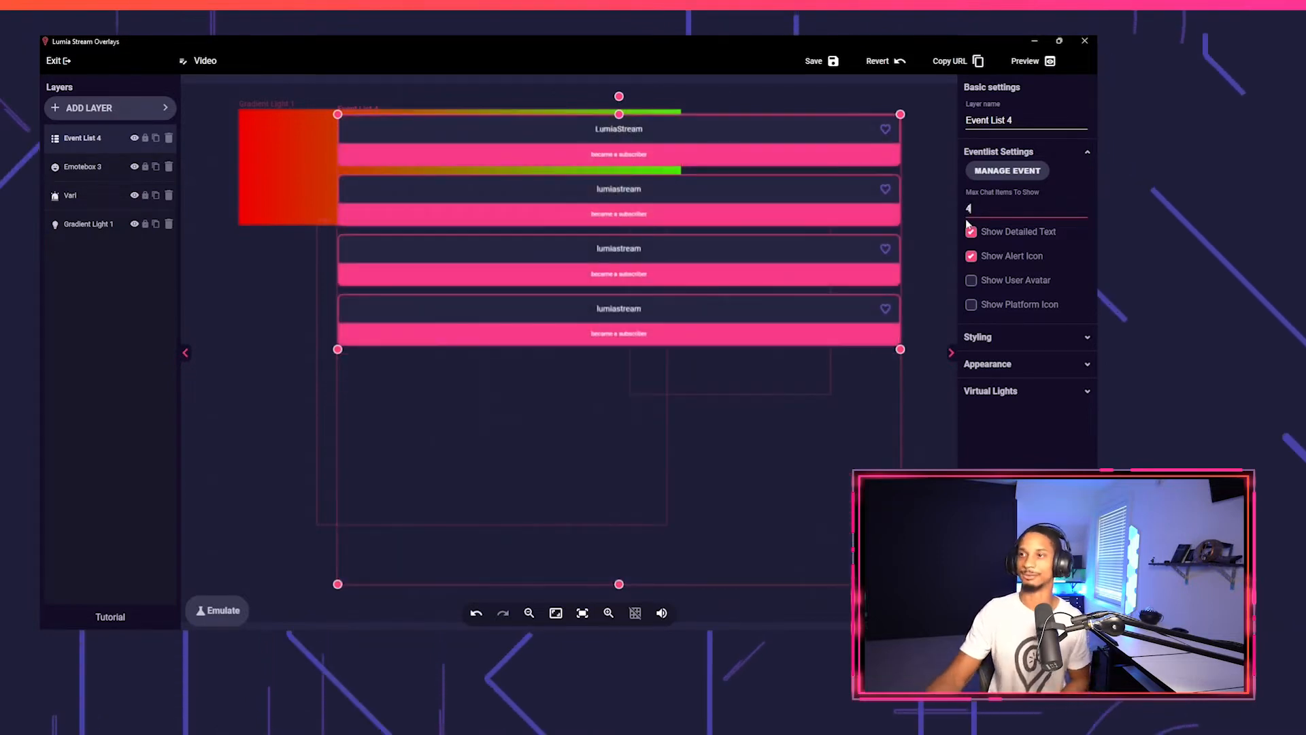
# Try the event list's alert icon, user avatar and platform icon display options.
pyautogui.click(971, 257)
pyautogui.click(971, 280)
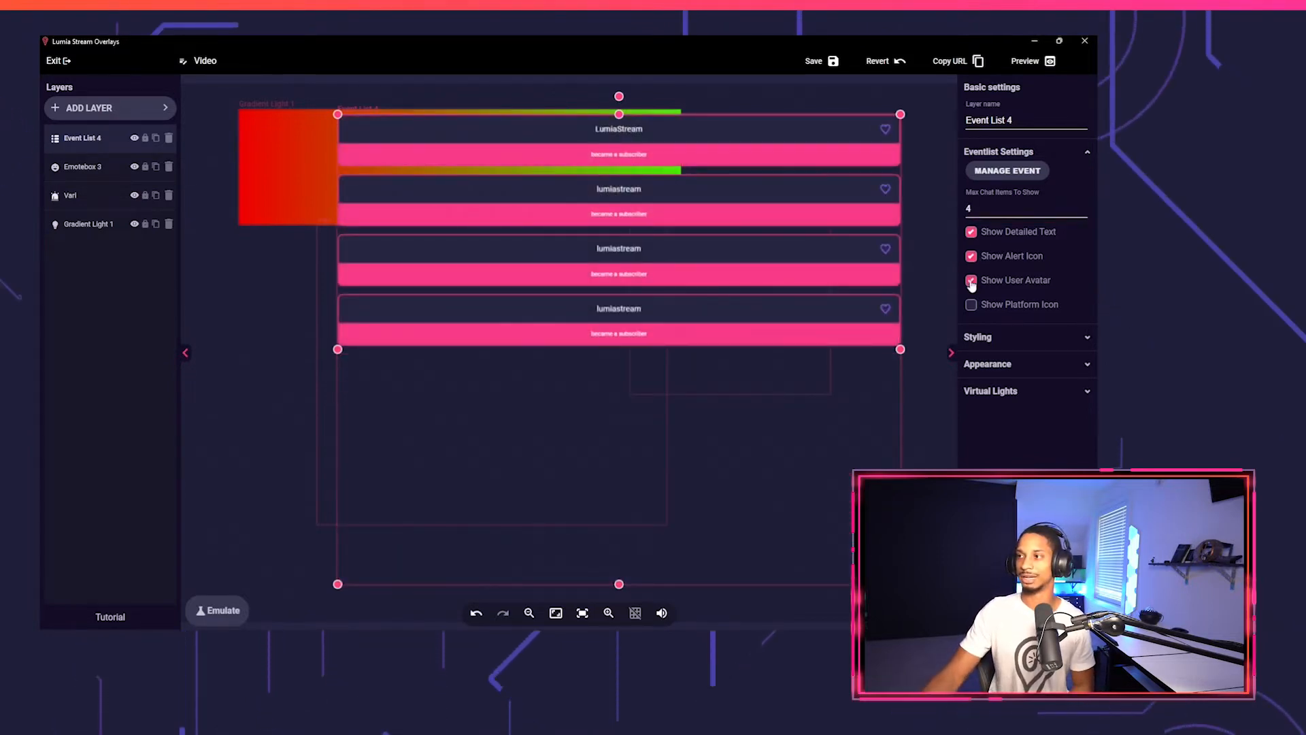
pyautogui.click(971, 305)
# Look up the installed Bahnschrift font in Windows Settings and set it as the event list's font.
pyautogui.click(977, 336)
pyautogui.scroll(-1, 1007, 336)
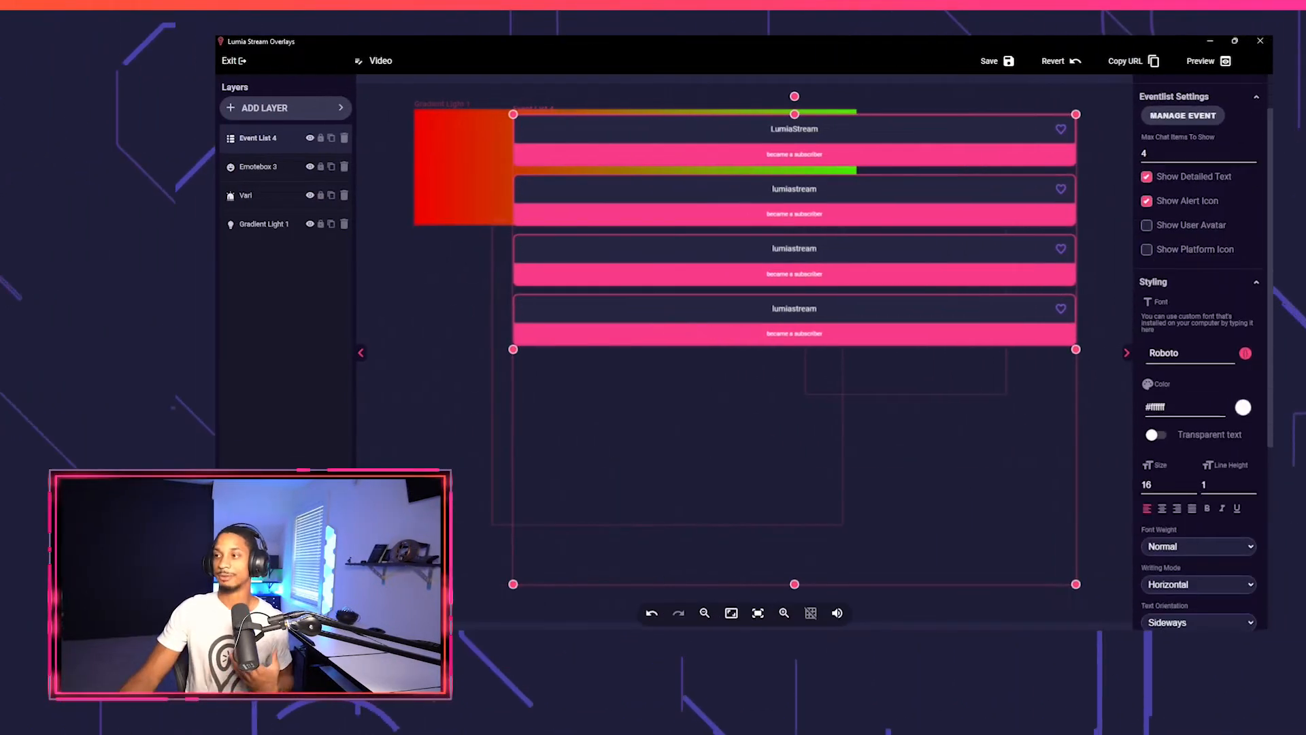
pyautogui.click(1141, 348)
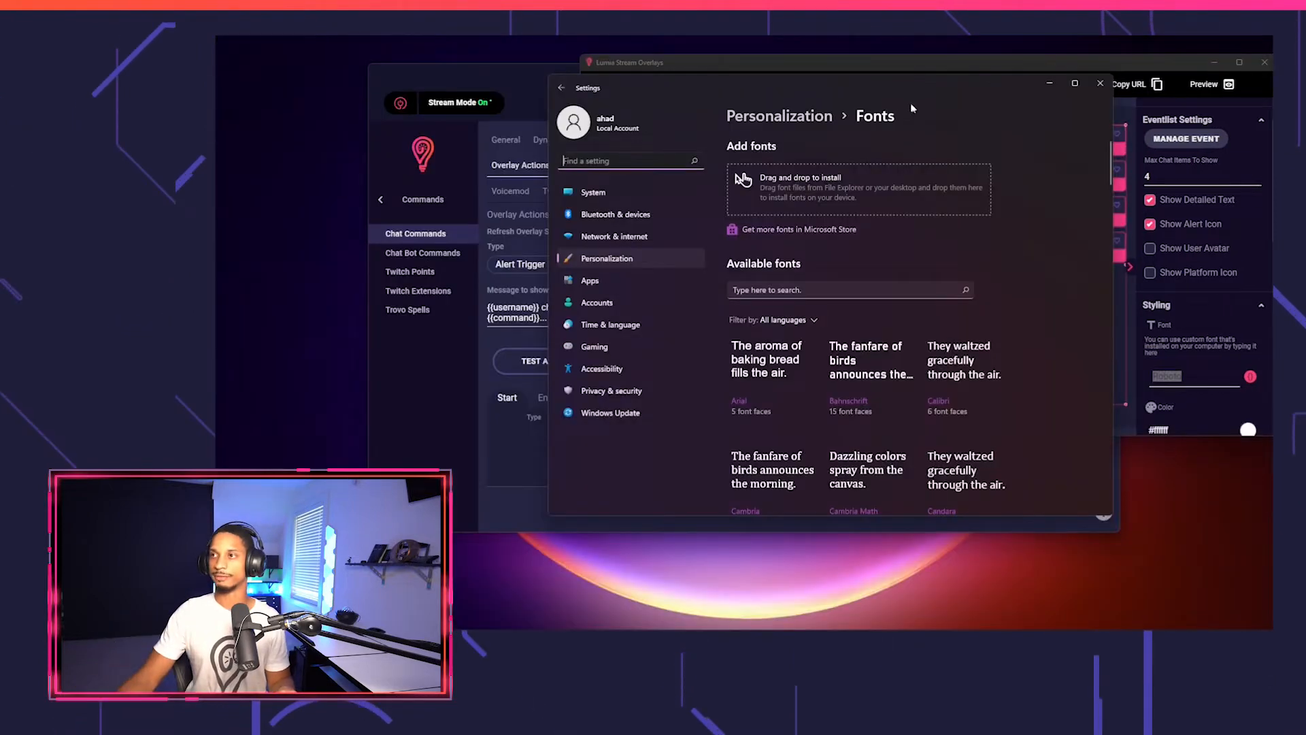
pyautogui.moveTo(850, 115); pyautogui.dragTo(706, 144)
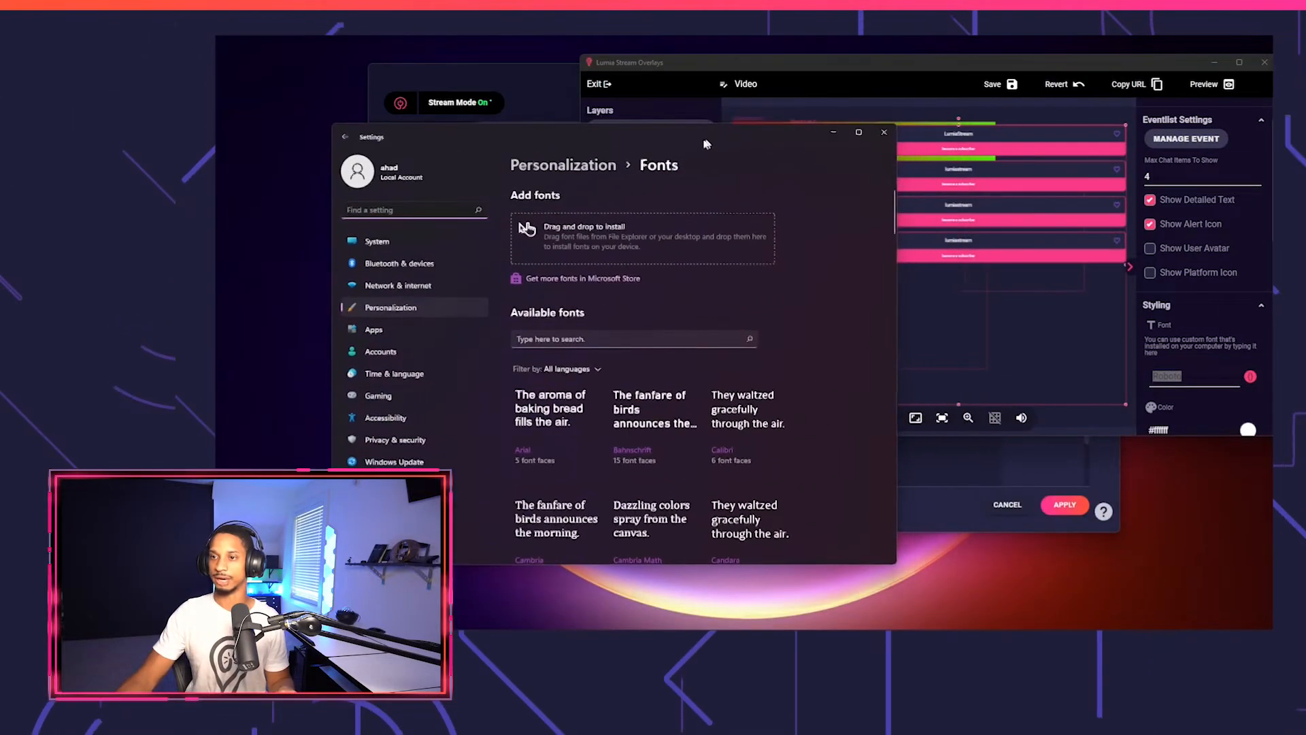
pyautogui.click(642, 462)
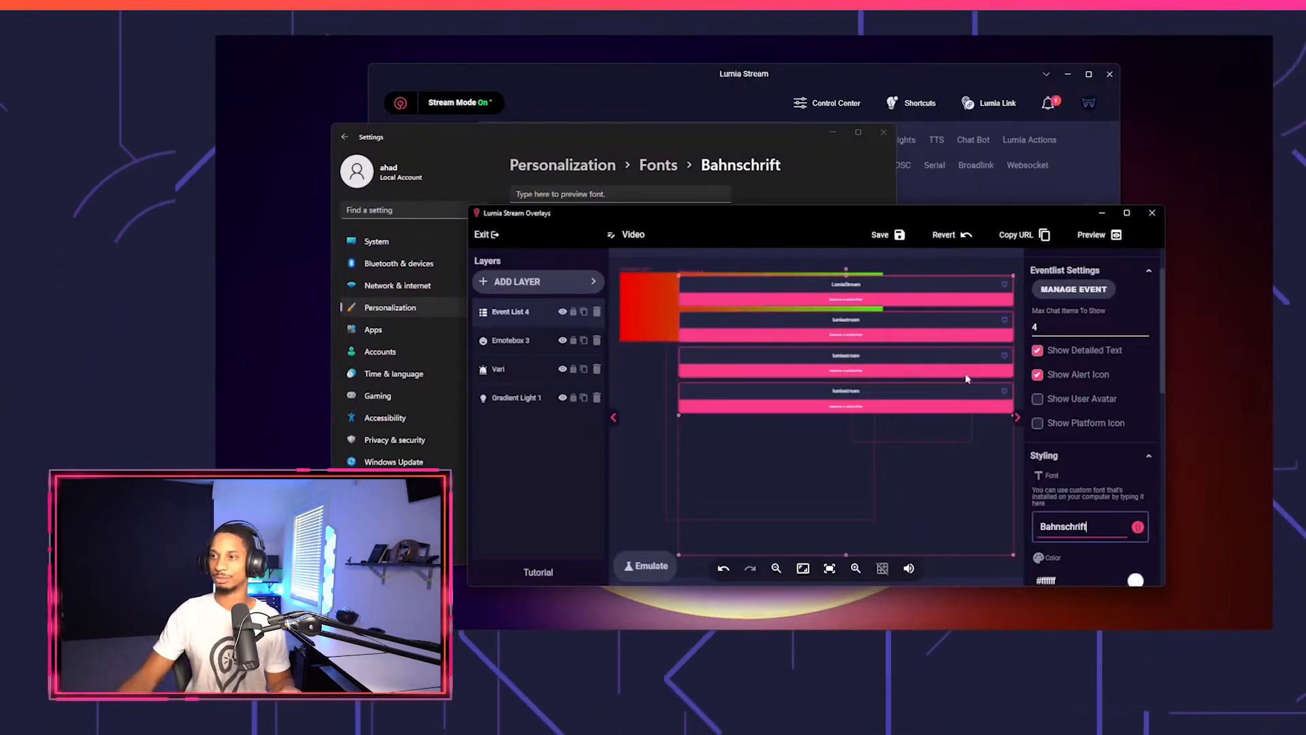
# Shift the event list slightly left over the gradient light and set its font to Impact.
pyautogui.moveTo(945, 335); pyautogui.dragTo(905, 340)
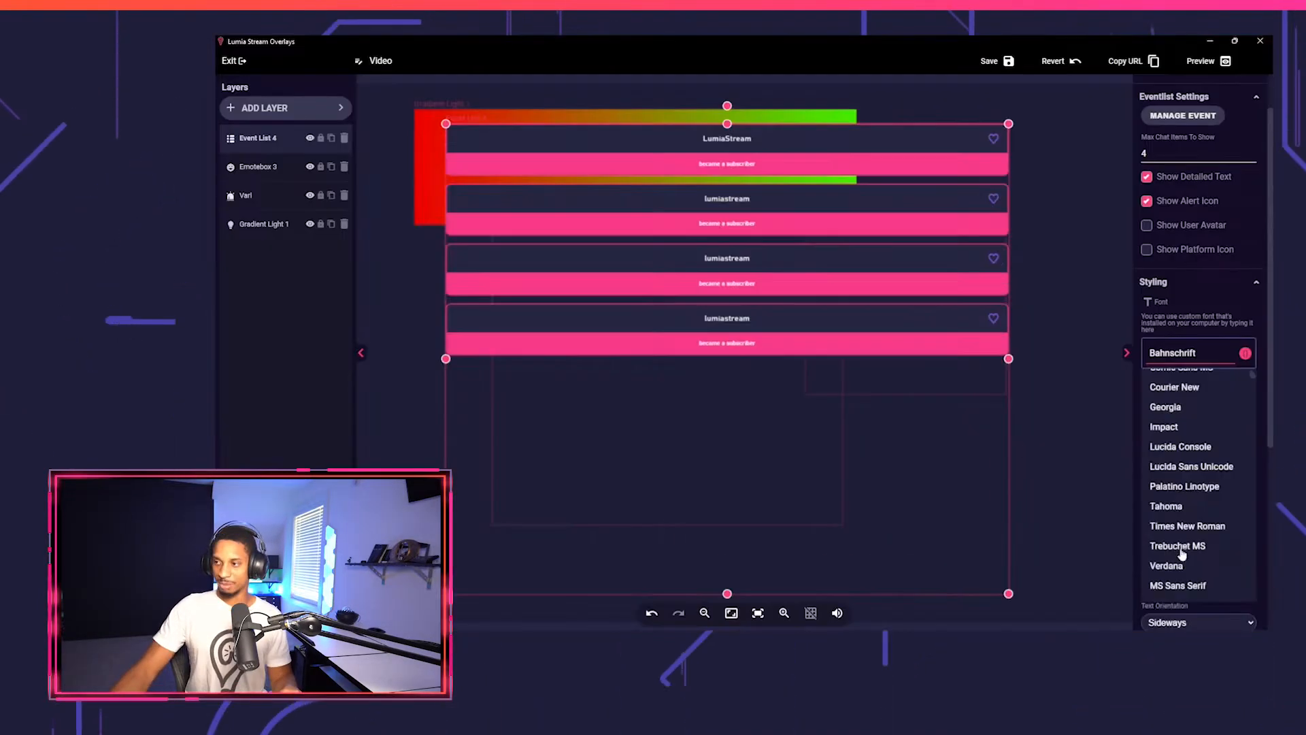
pyautogui.scroll(-3, 1180, 550)
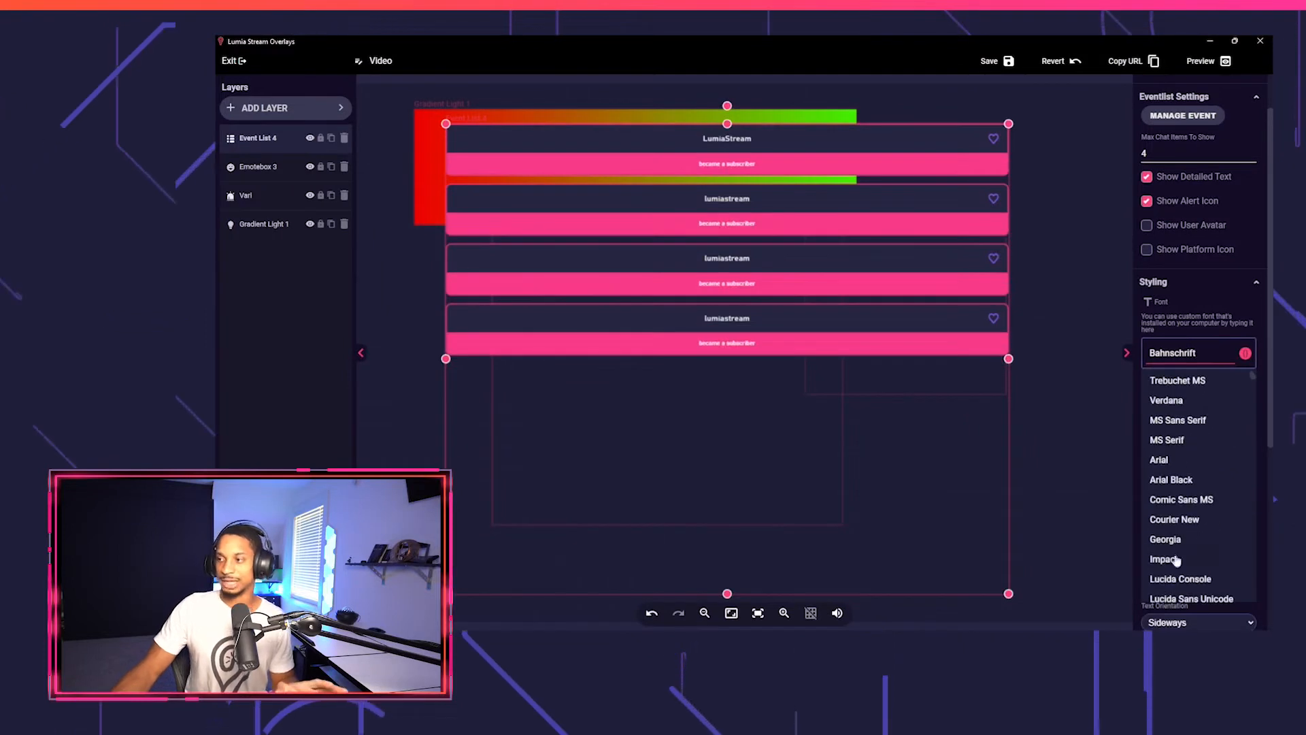
pyautogui.click(1164, 558)
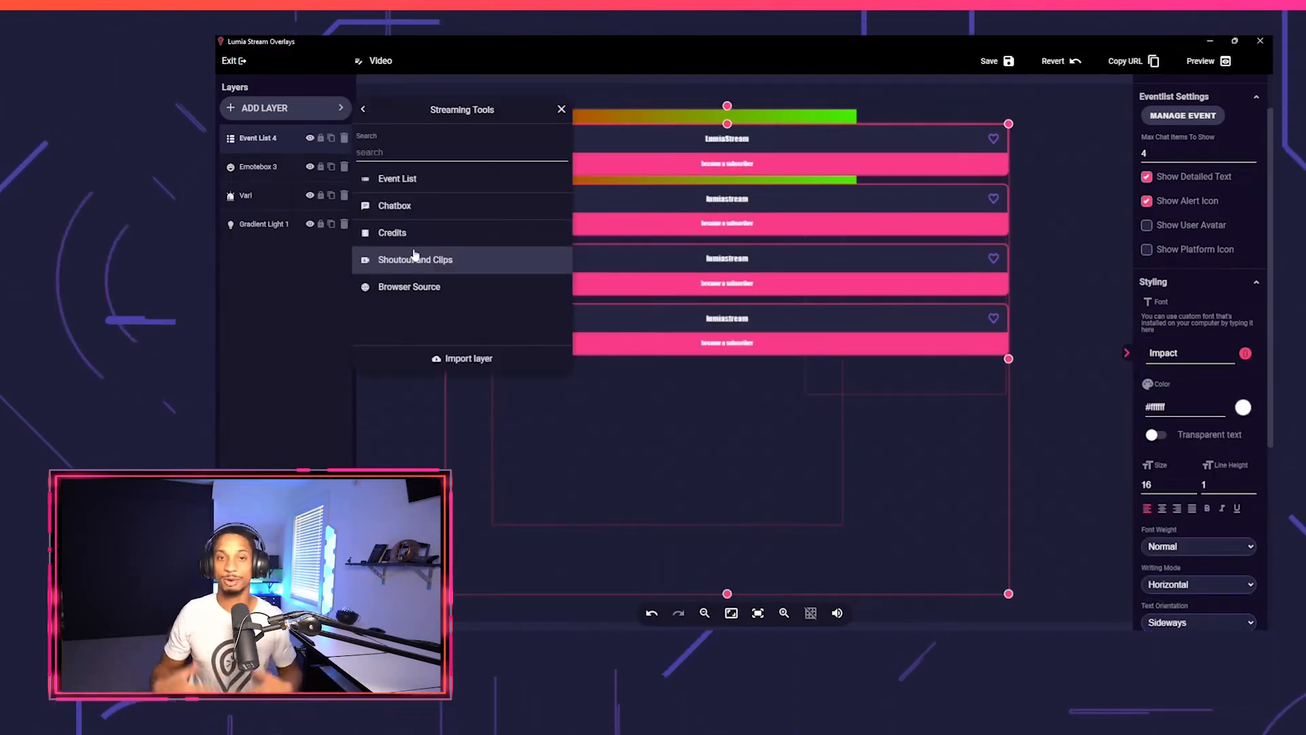
# Add a Chatbox layer, place it at the lower right of the canvas, and add a Credits layer.
pyautogui.click(400, 207)
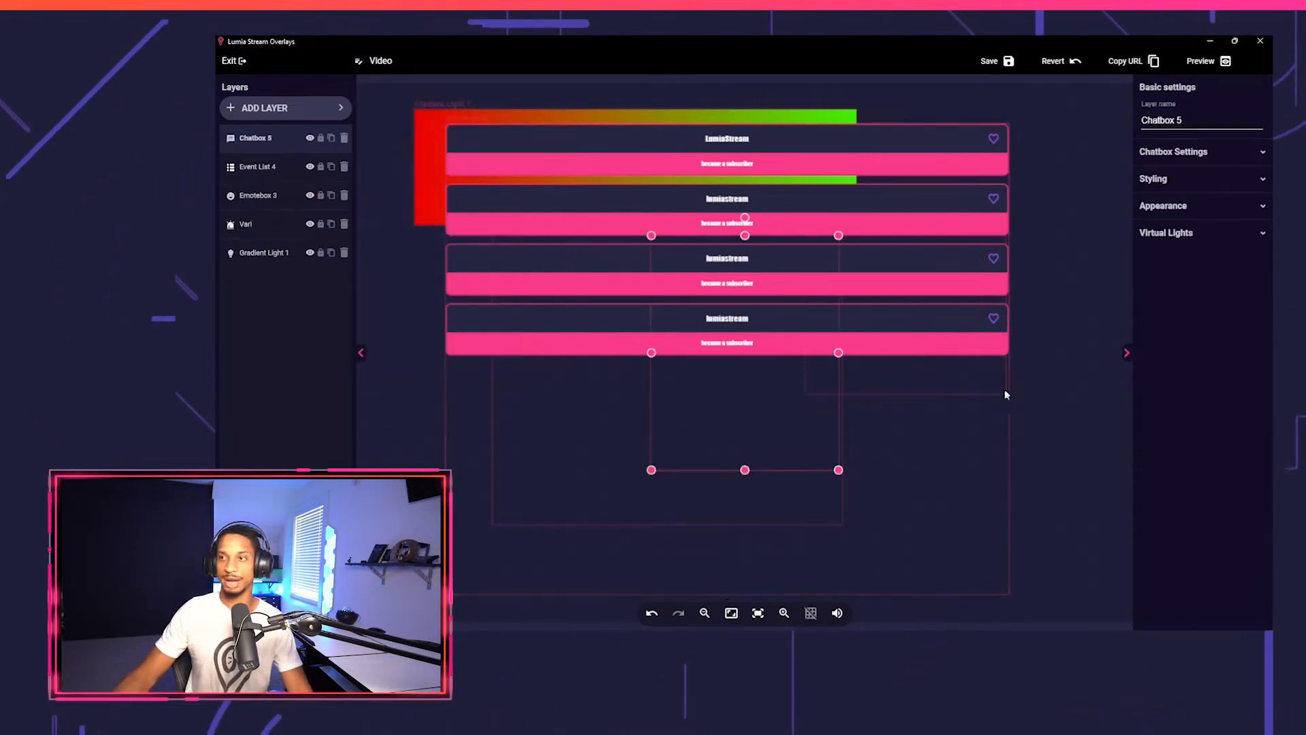
pyautogui.click(309, 113)
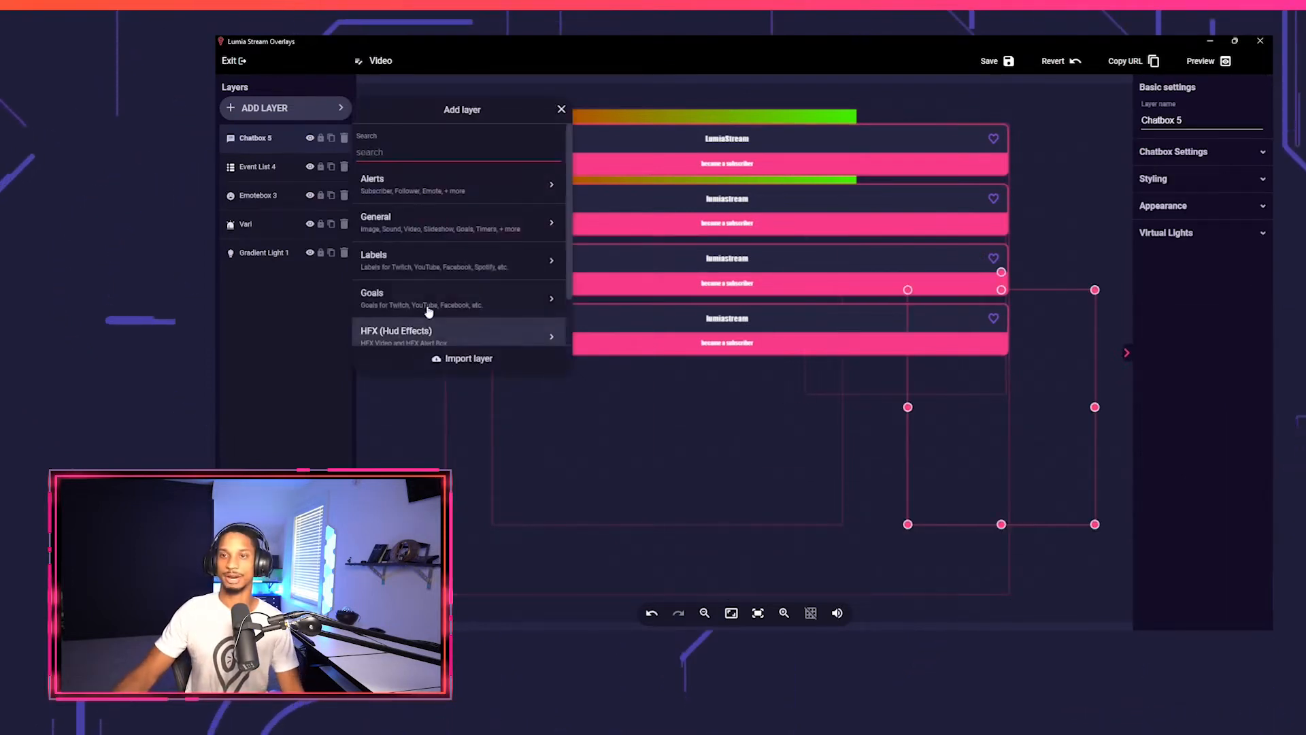
pyautogui.scroll(-2, 424, 307)
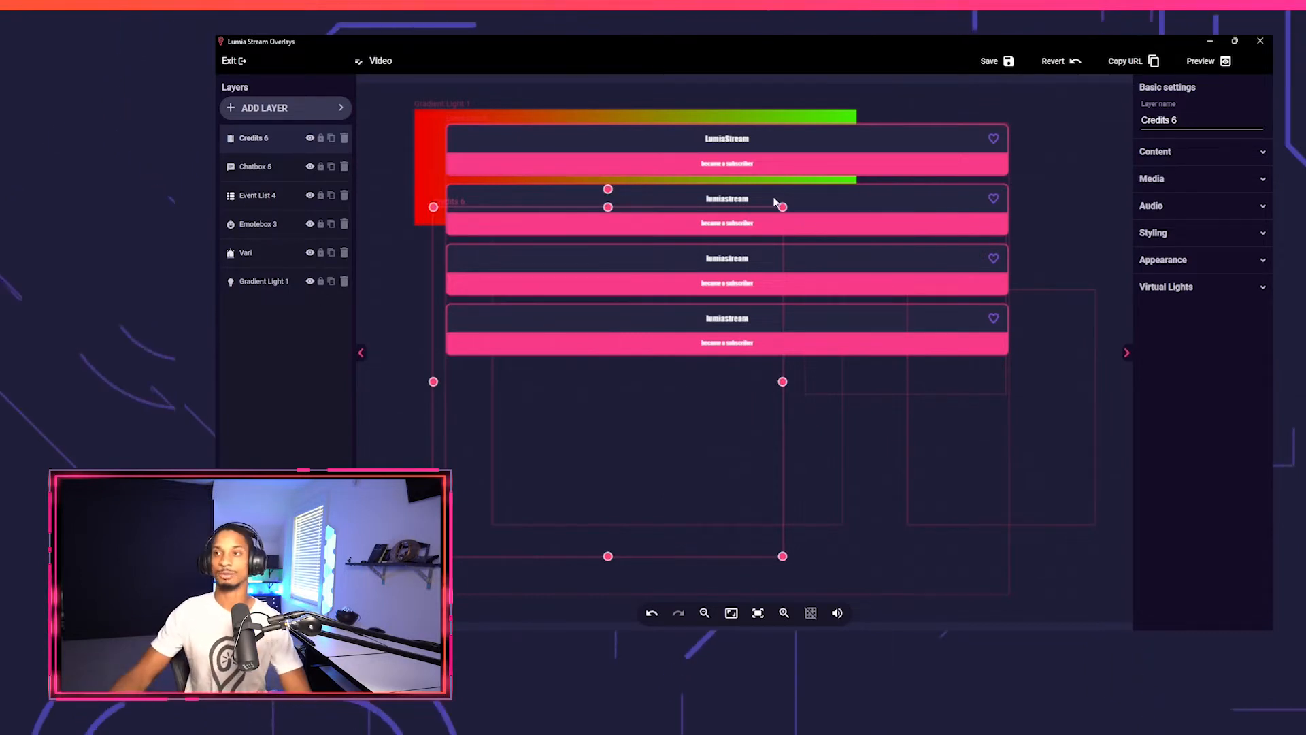
# Shrink the Credits layer and move the event list to the upper right corner of the canvas.
pyautogui.moveTo(782, 207); pyautogui.dragTo(607, 311)
pyautogui.moveTo(697, 263); pyautogui.dragTo(843, 222)
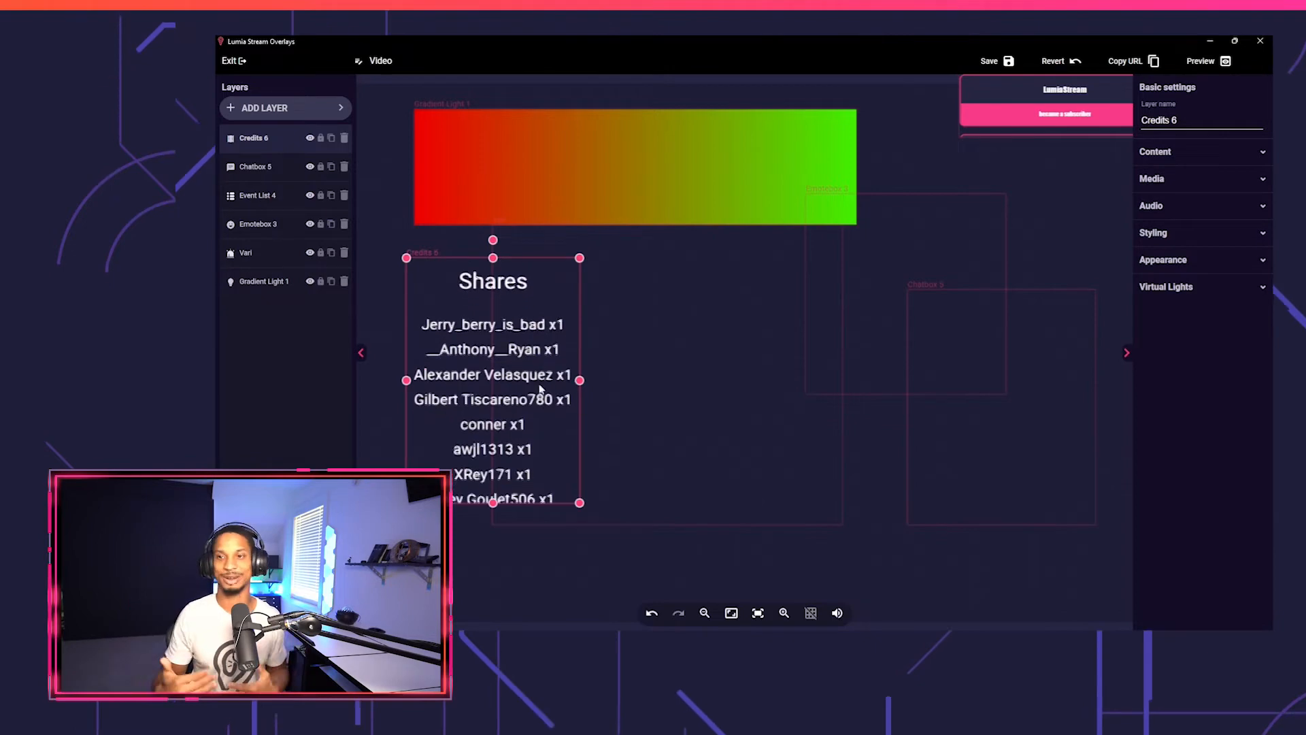
# Try the Movie credits theme and widen the Credits layer to about 1098 by 504.
pyautogui.click(1177, 152)
pyautogui.click(1197, 183)
pyautogui.click(1172, 211)
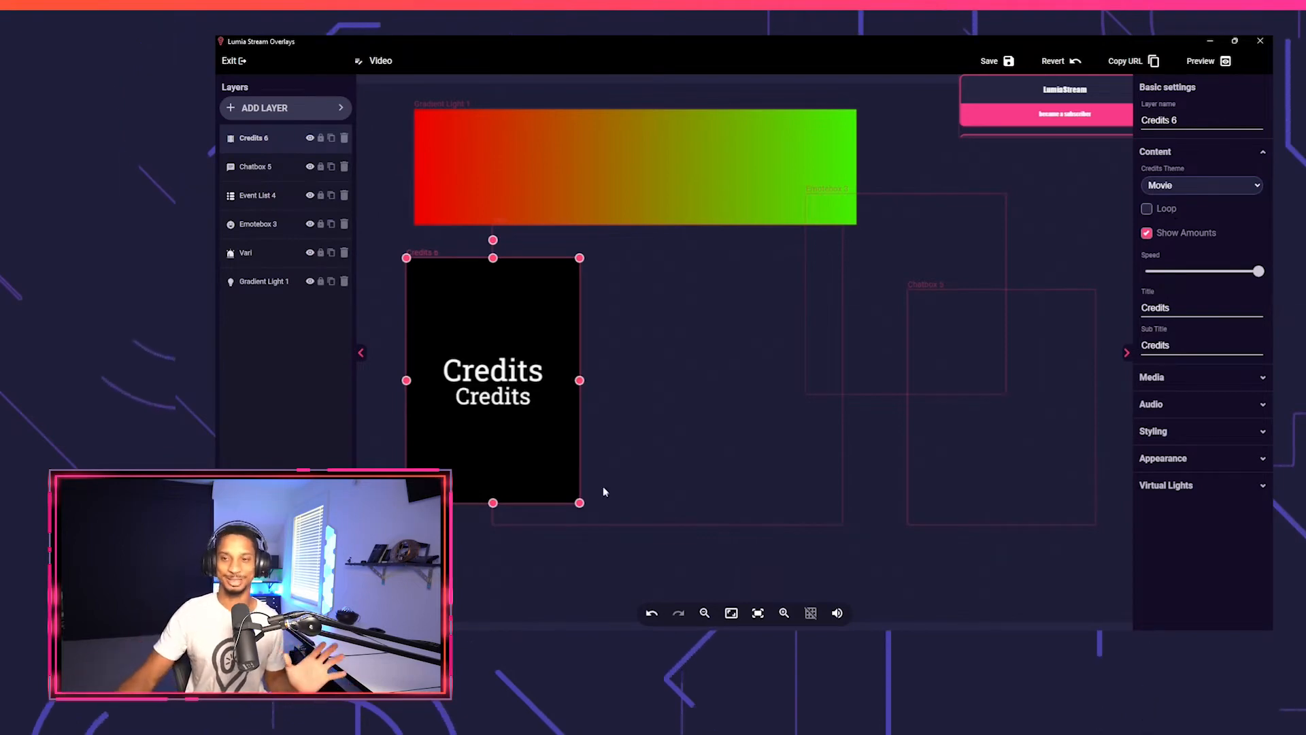
pyautogui.moveTo(579, 503); pyautogui.dragTo(954, 509)
# Try the Starwars credits theme and raise its scrolling speed to about the middle of the range.
pyautogui.click(1182, 184)
pyautogui.click(1159, 207)
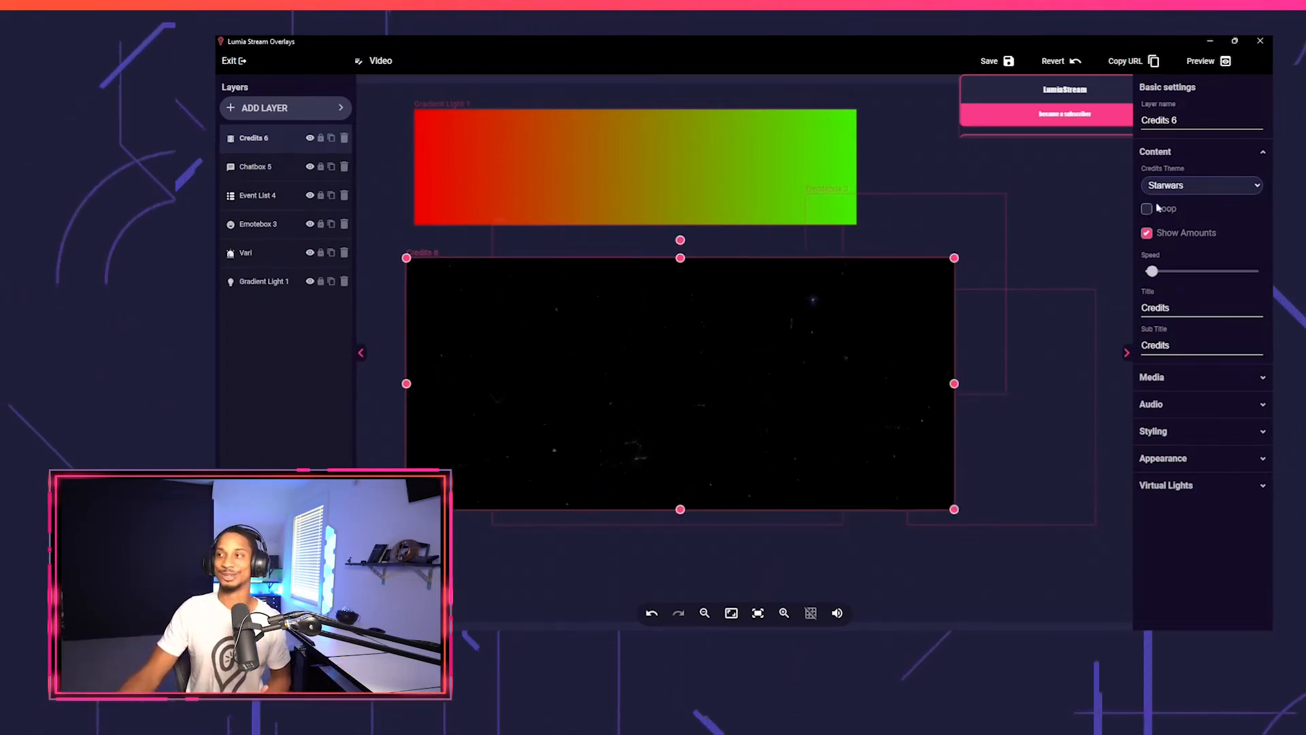
pyautogui.moveTo(1152, 270); pyautogui.dragTo(1195, 271)
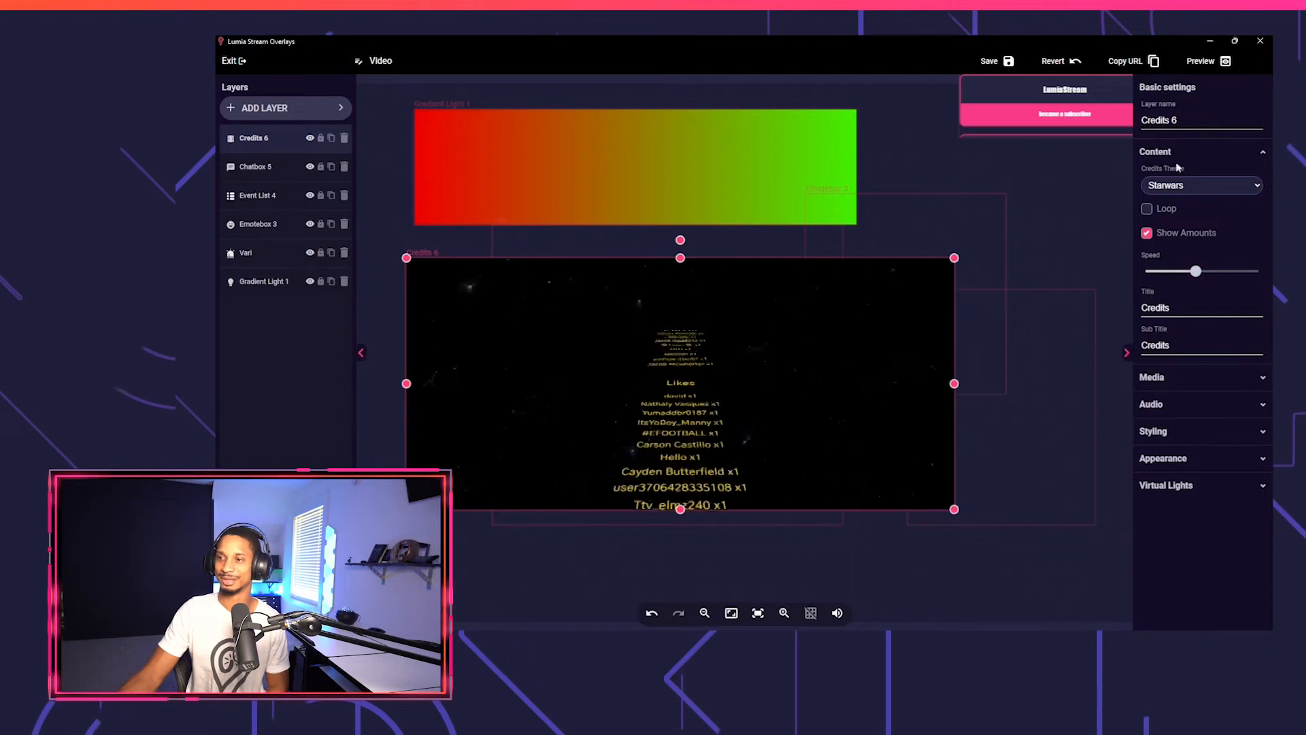
# Try the Receipt and Scary credits themes and set the credits theme to Aperture.
pyautogui.click(1178, 184)
pyautogui.click(1176, 240)
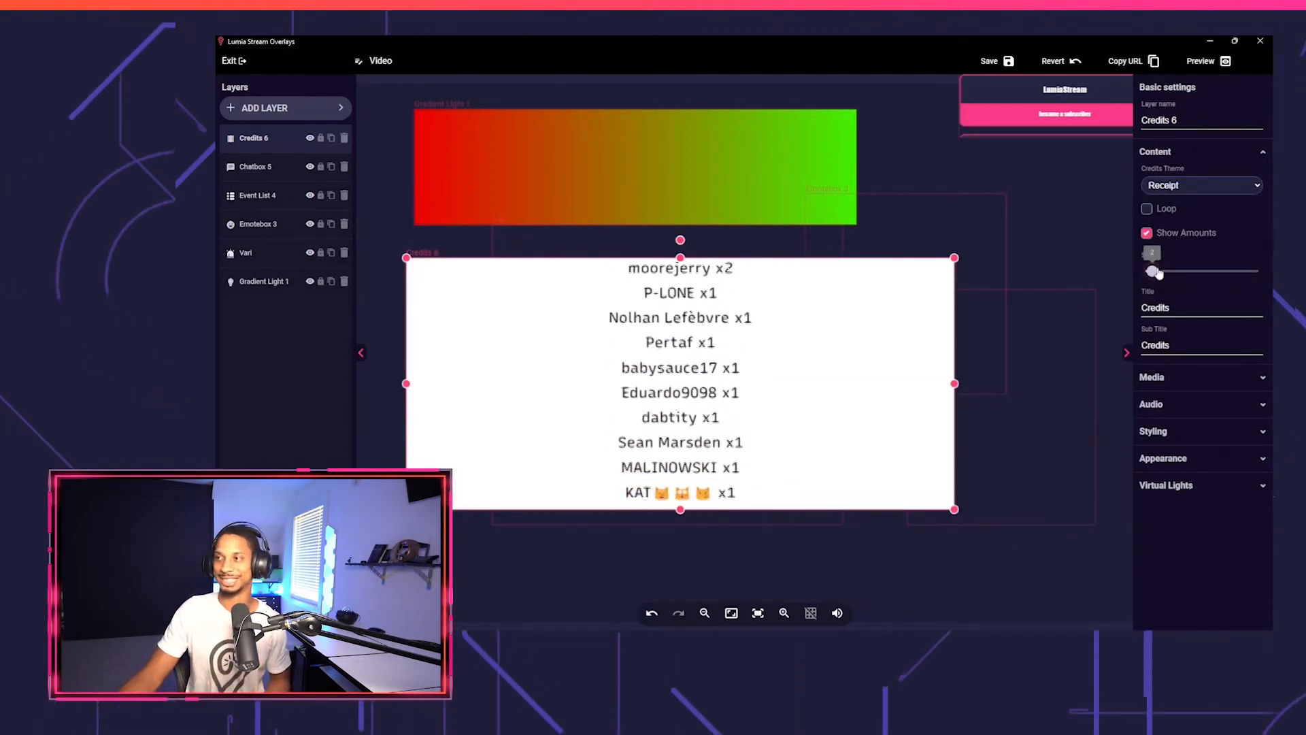
pyautogui.click(1184, 185)
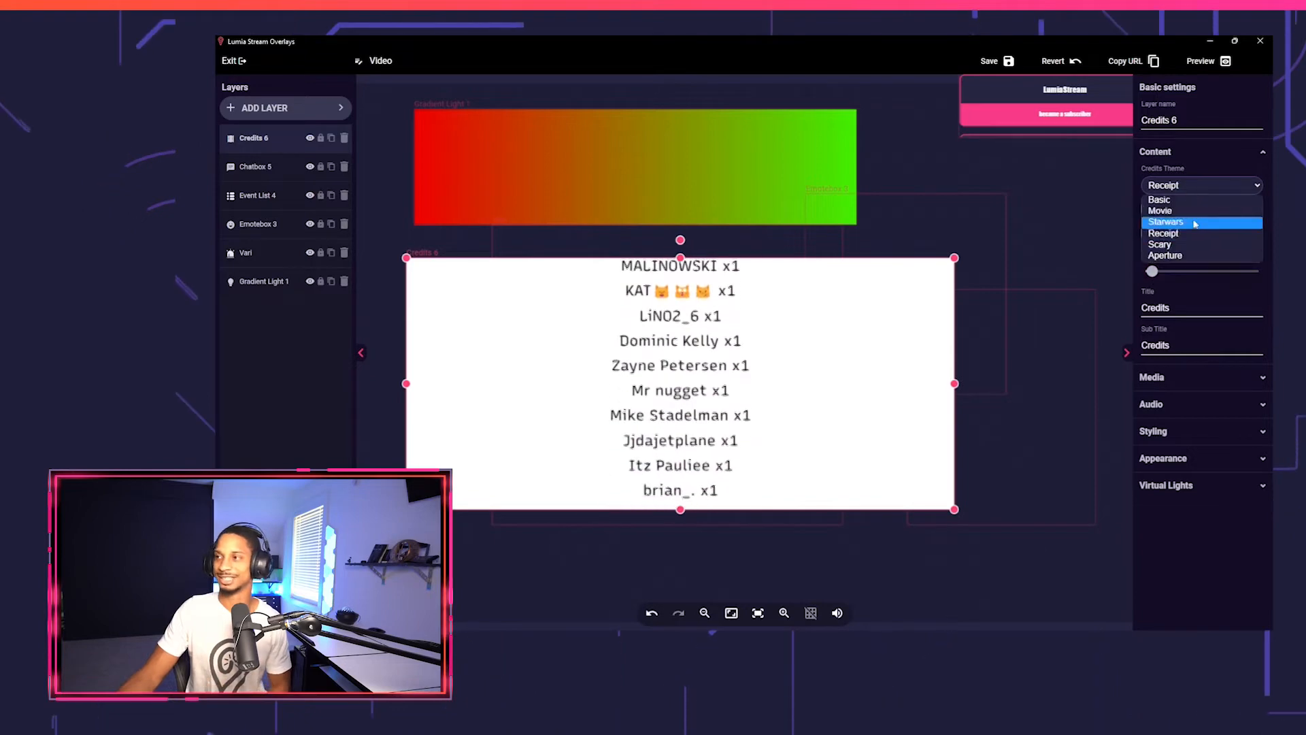
pyautogui.click(1187, 243)
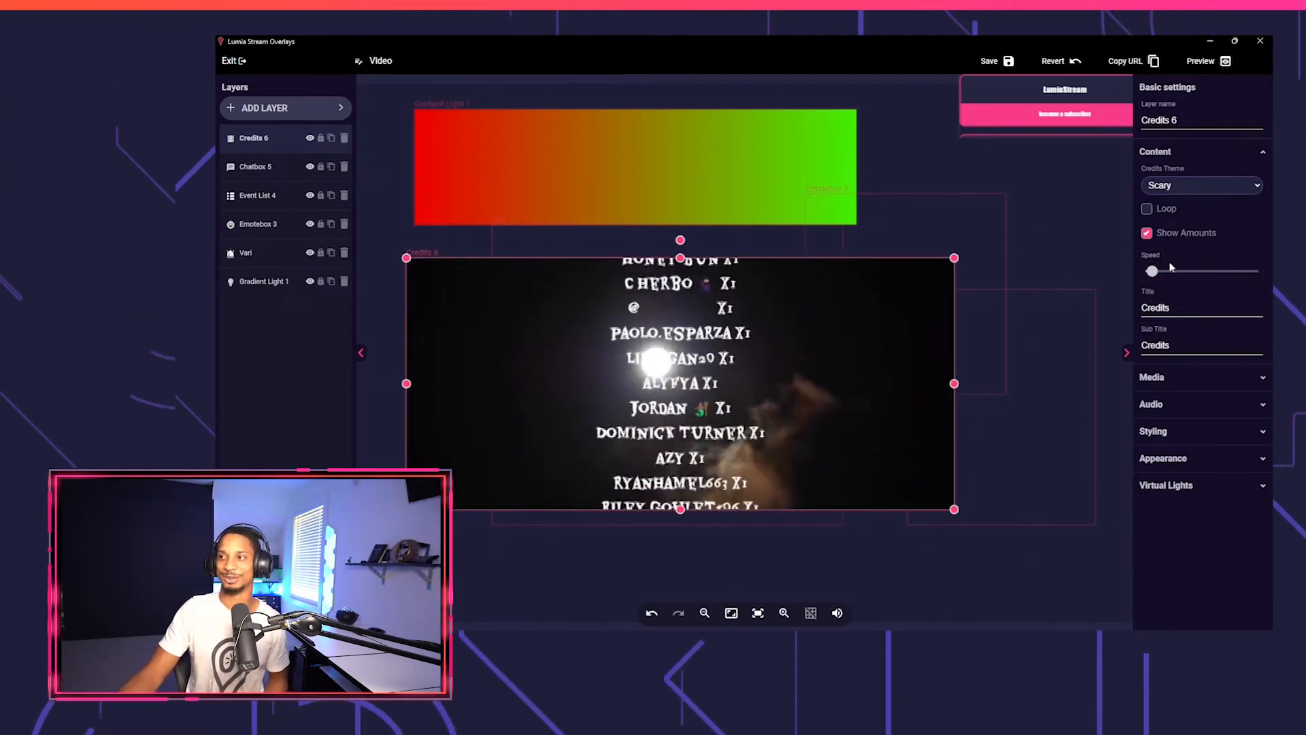
pyautogui.click(1197, 187)
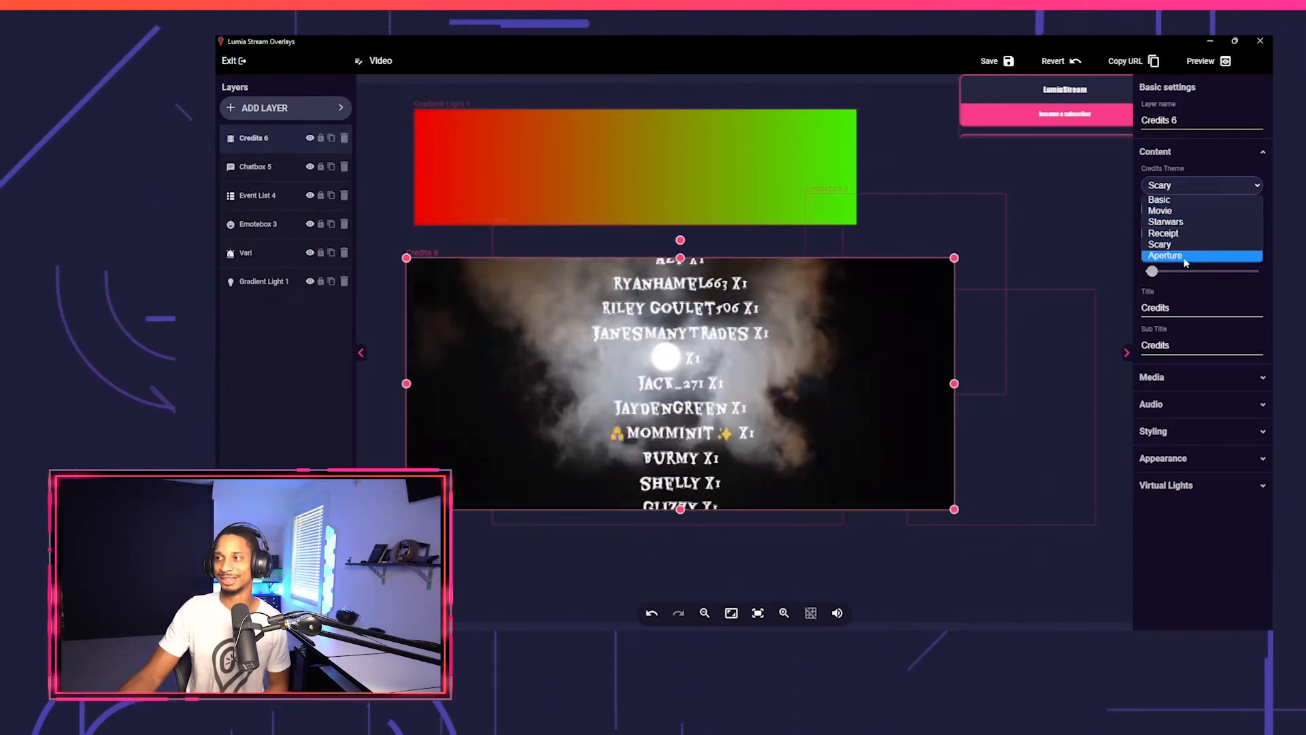
pyautogui.click(1179, 252)
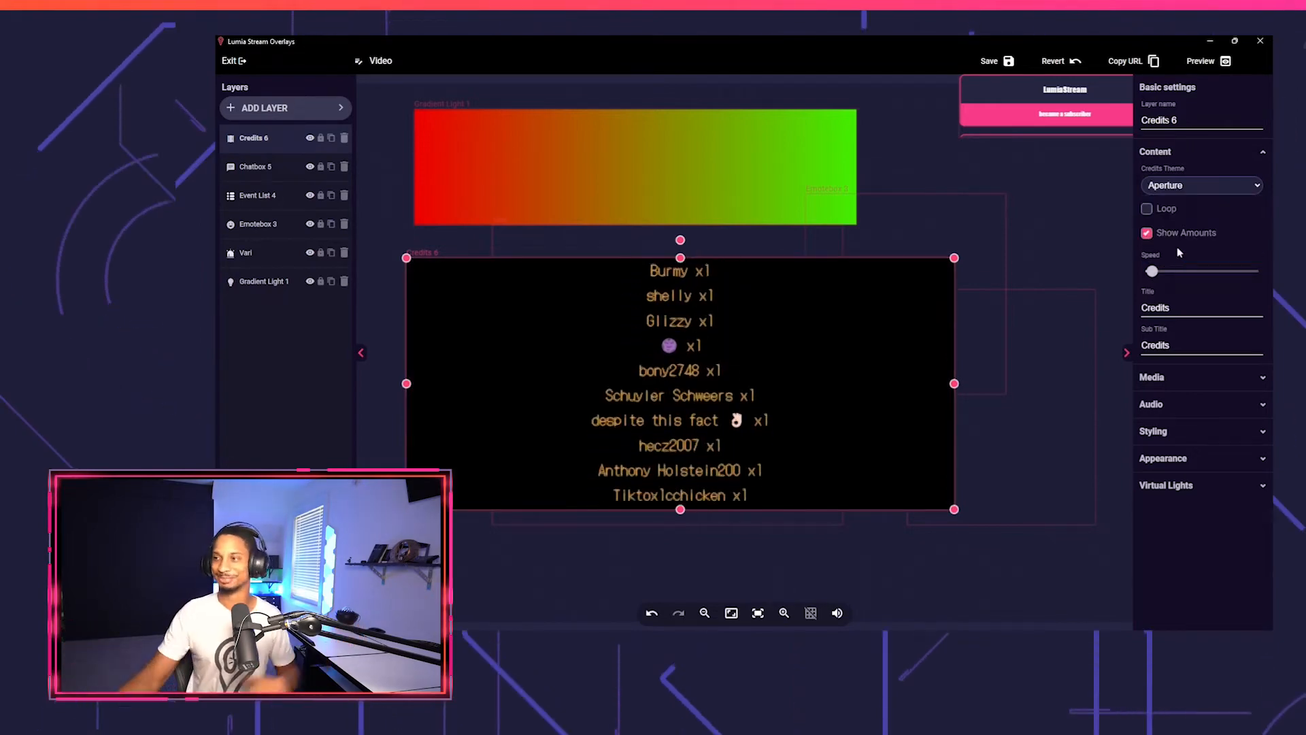
# Review the Credits layer's media and audio settings and remove its audio track.
pyautogui.click(1161, 377)
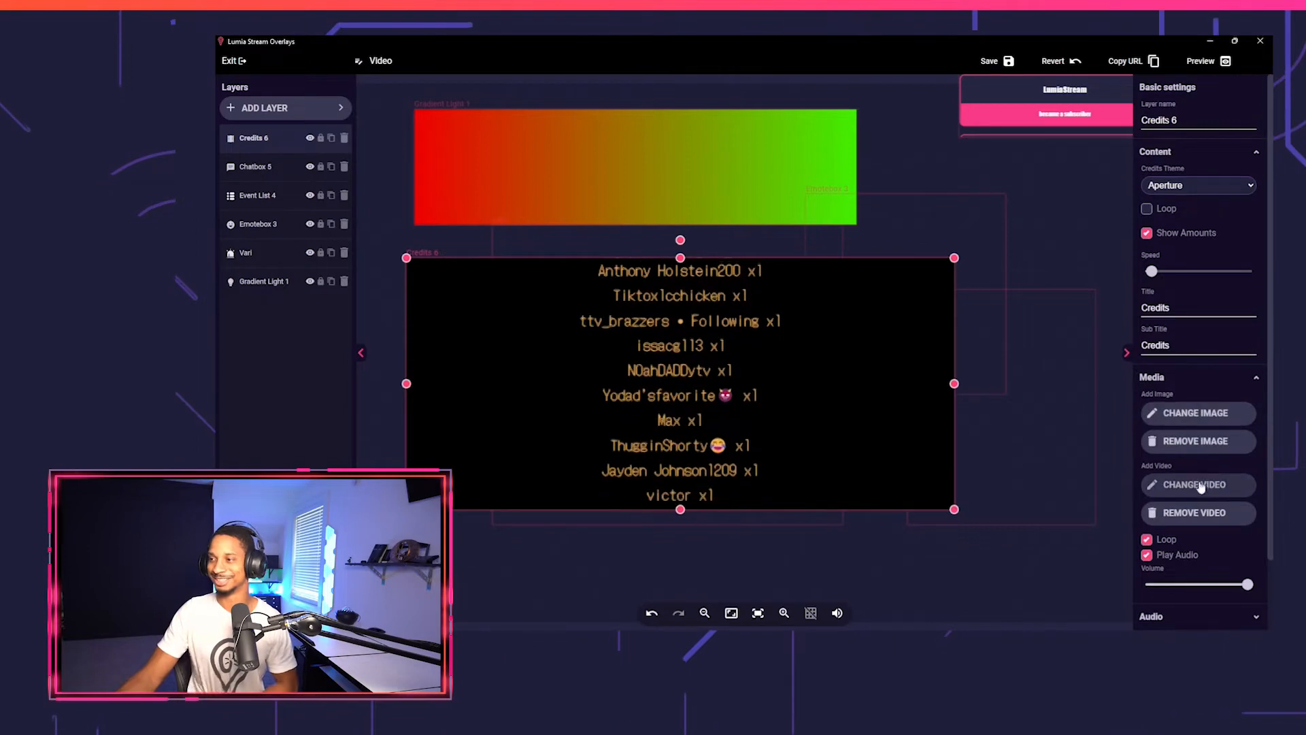
pyautogui.scroll(-2, 1192, 558)
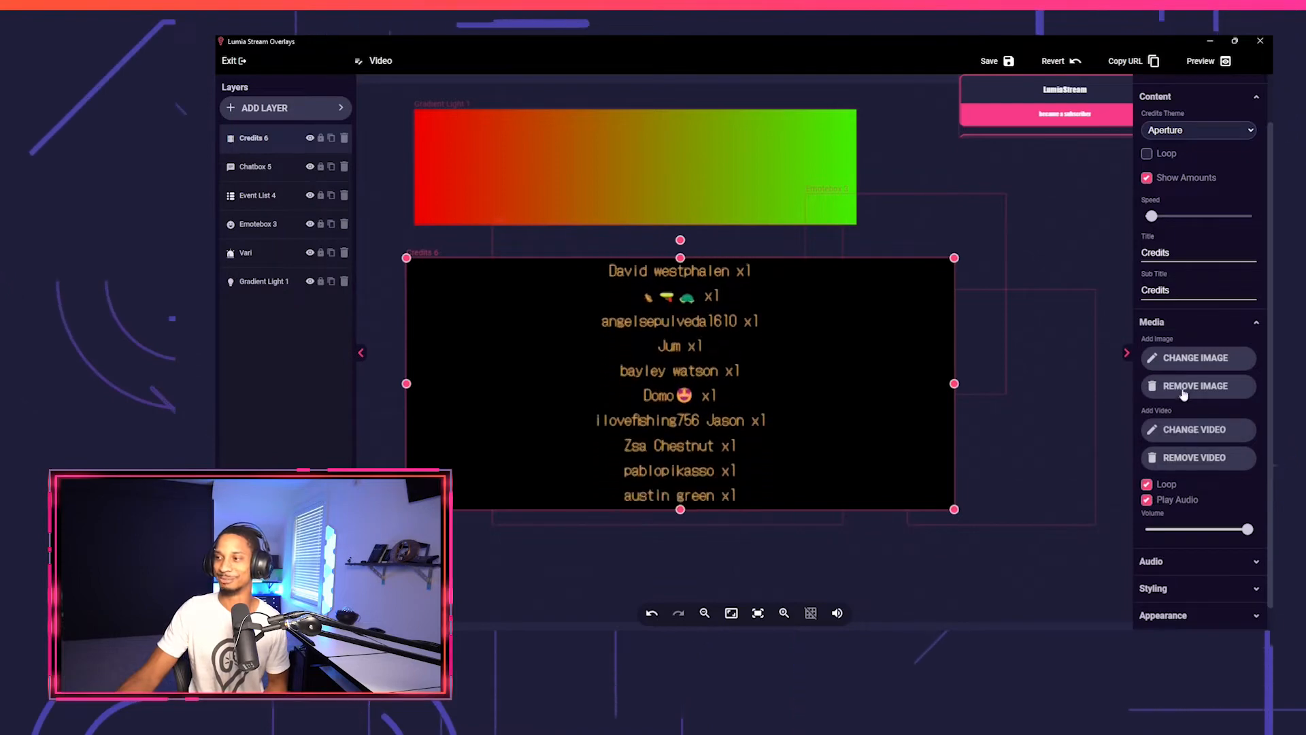
pyautogui.scroll(-1, 1169, 496)
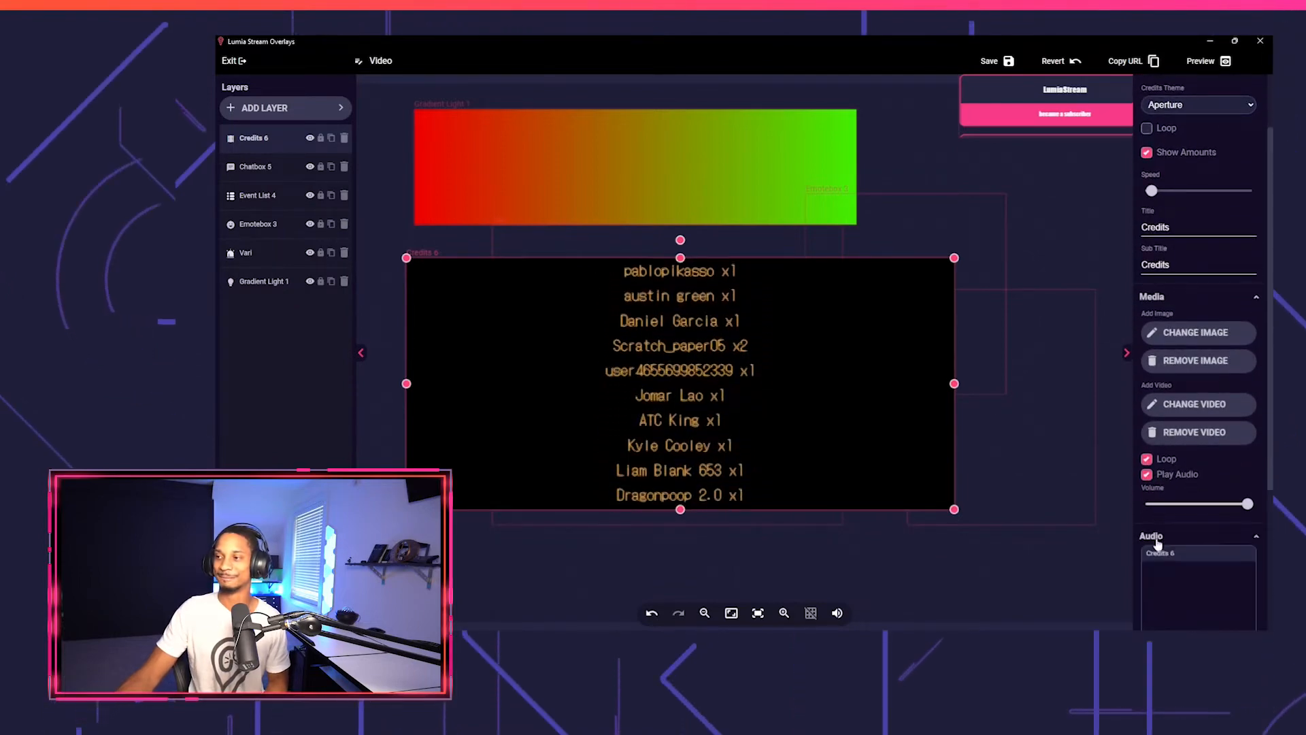
pyautogui.click(1170, 535)
pyautogui.scroll(-3, 1192, 485)
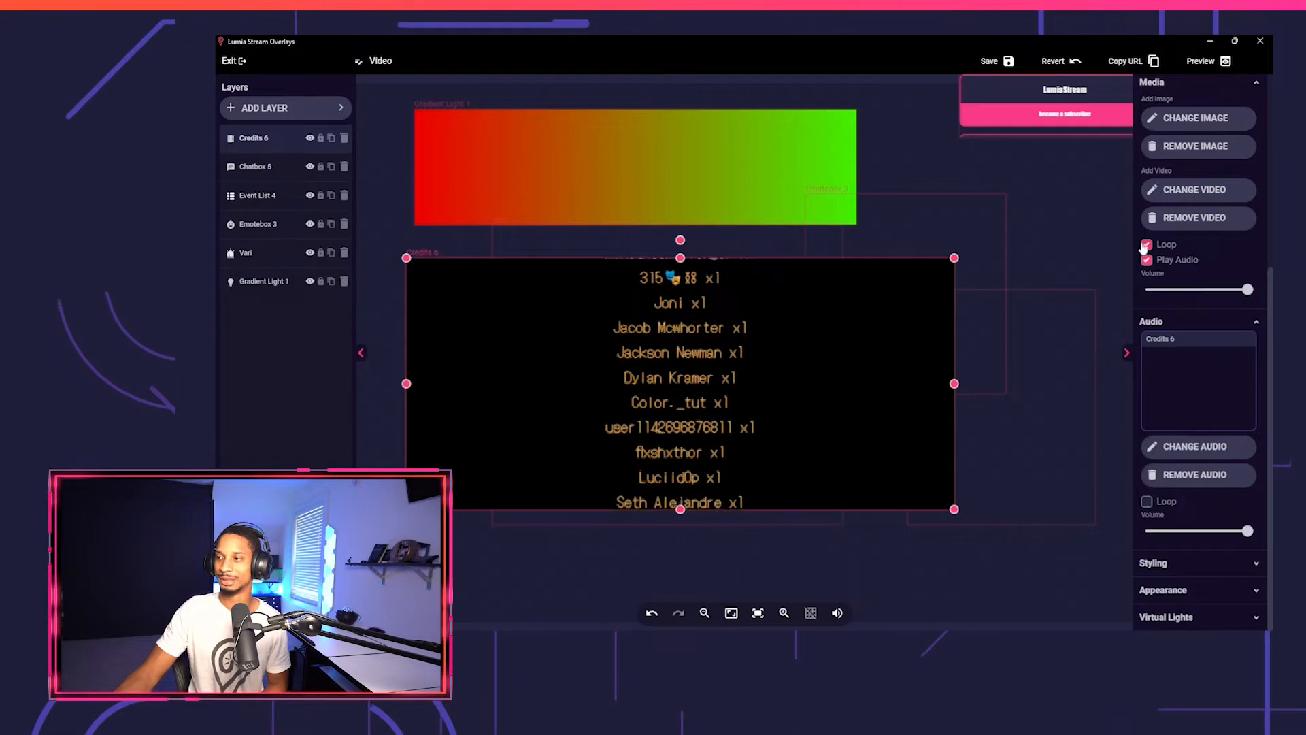
pyautogui.click(1182, 476)
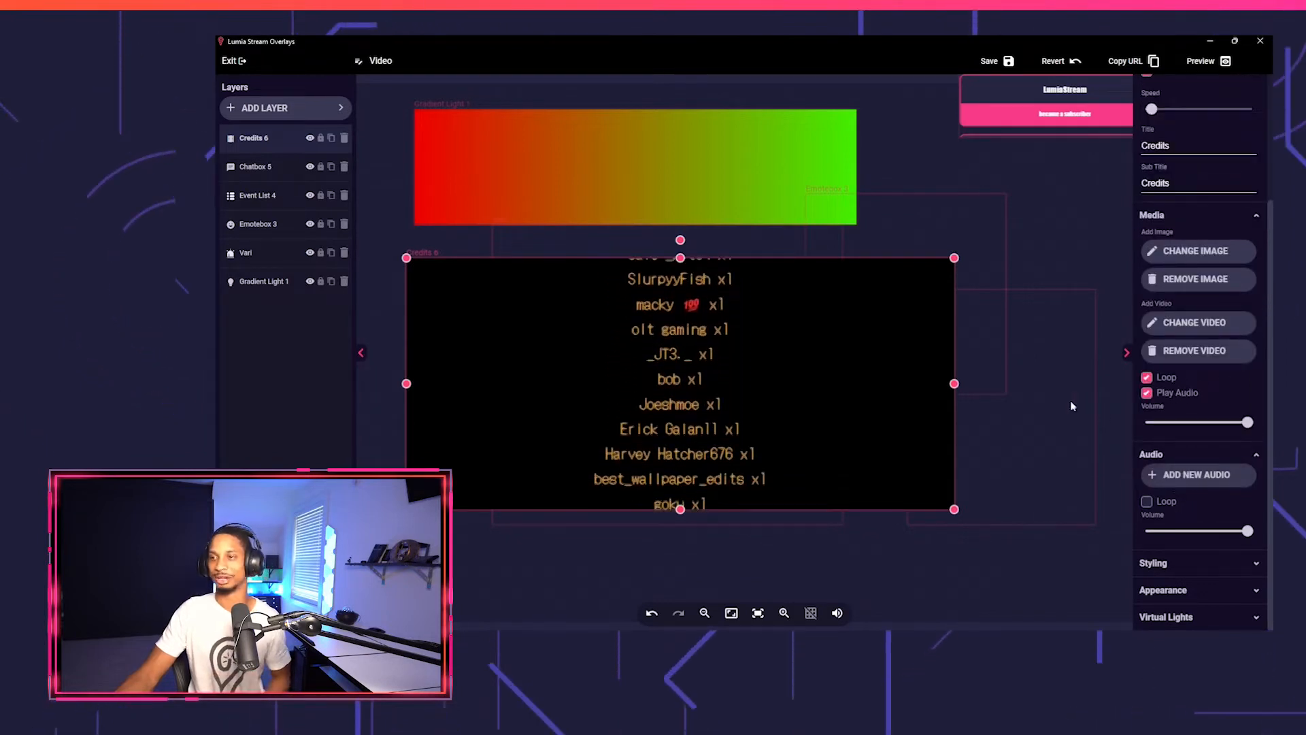
pyautogui.scroll(2, 1218, 500)
pyautogui.scroll(-2, 1212, 522)
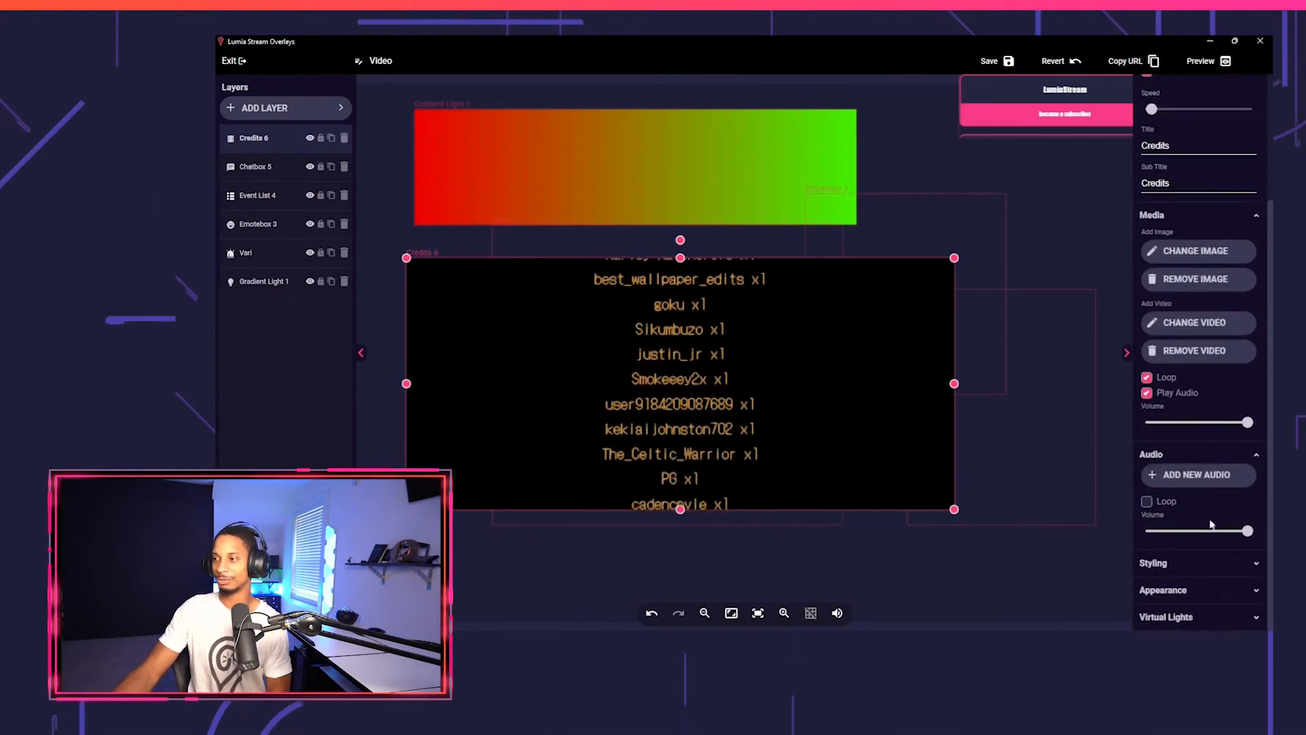
# Set the credits text font to Georgia.
pyautogui.click(1203, 559)
pyautogui.scroll(-3, 1203, 556)
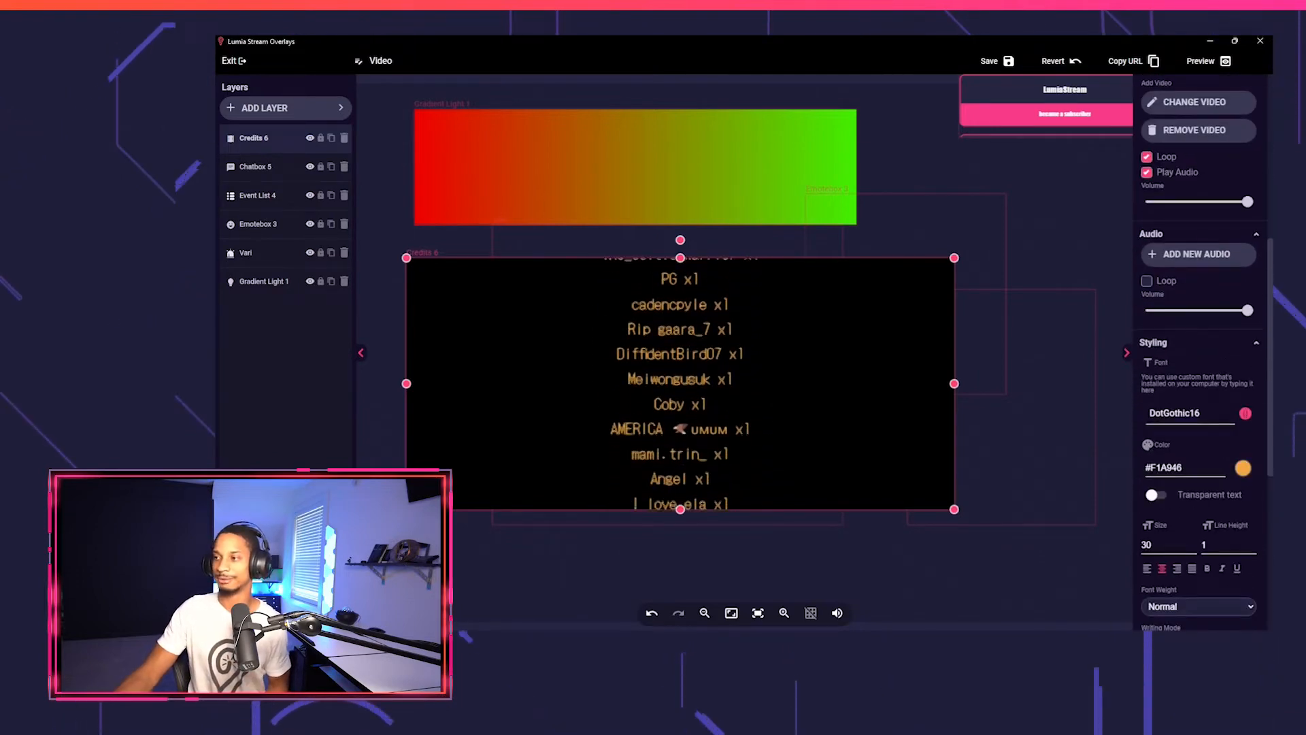
pyautogui.click(1187, 413)
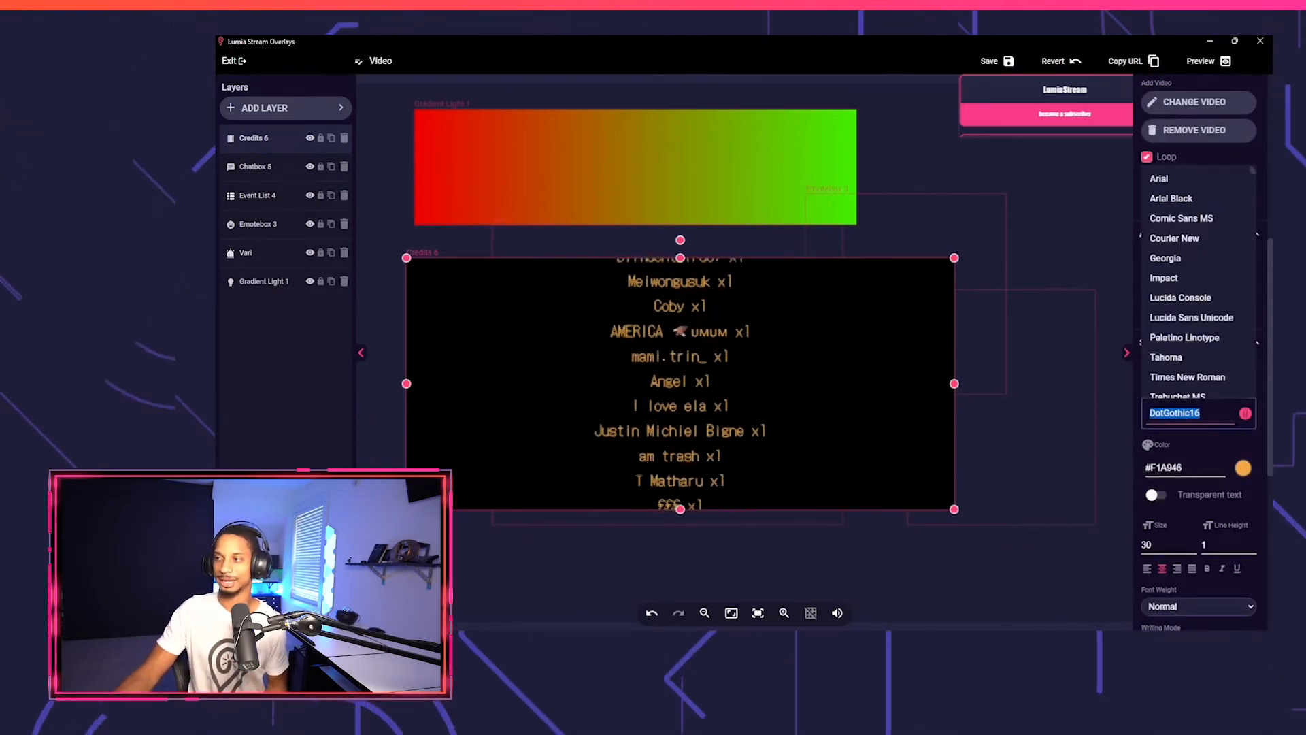
pyautogui.click(1194, 260)
pyautogui.click(1191, 412)
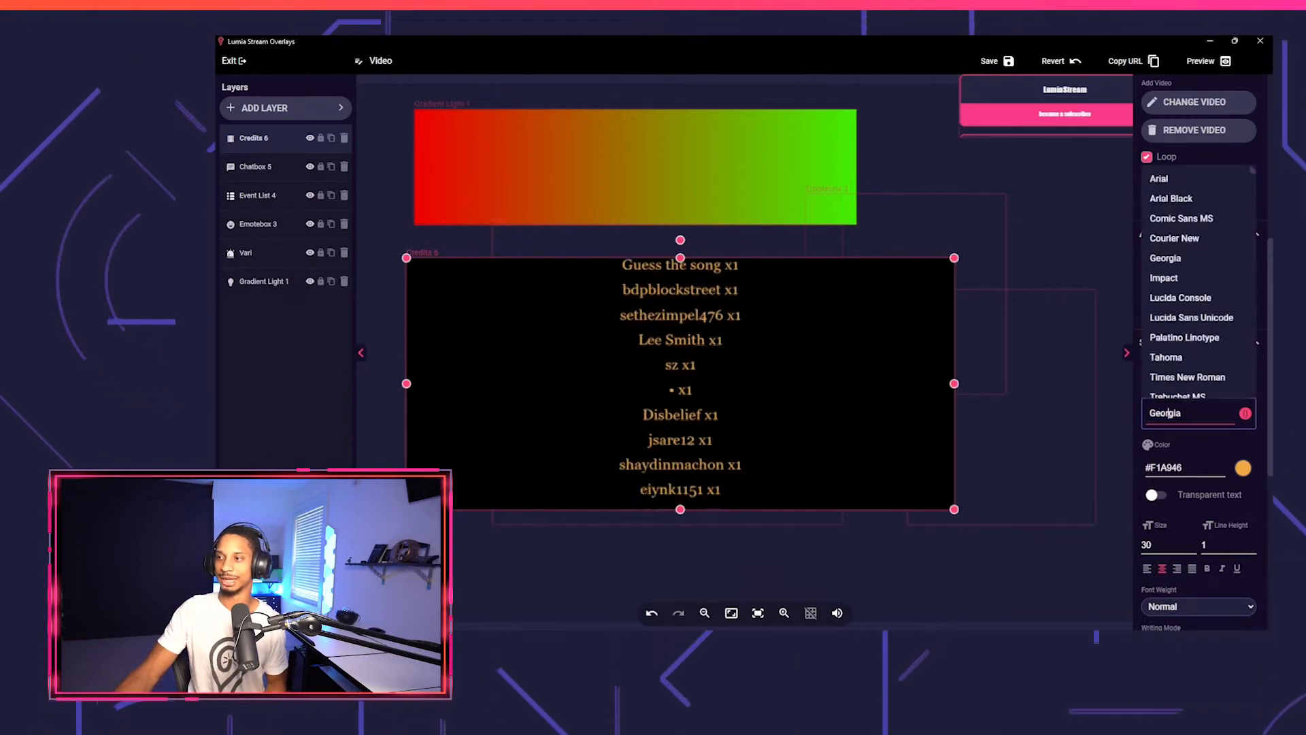
# Change the credits text color to pink #f14b9b.
pyautogui.moveTo(1187, 468); pyautogui.dragTo(1143, 465)
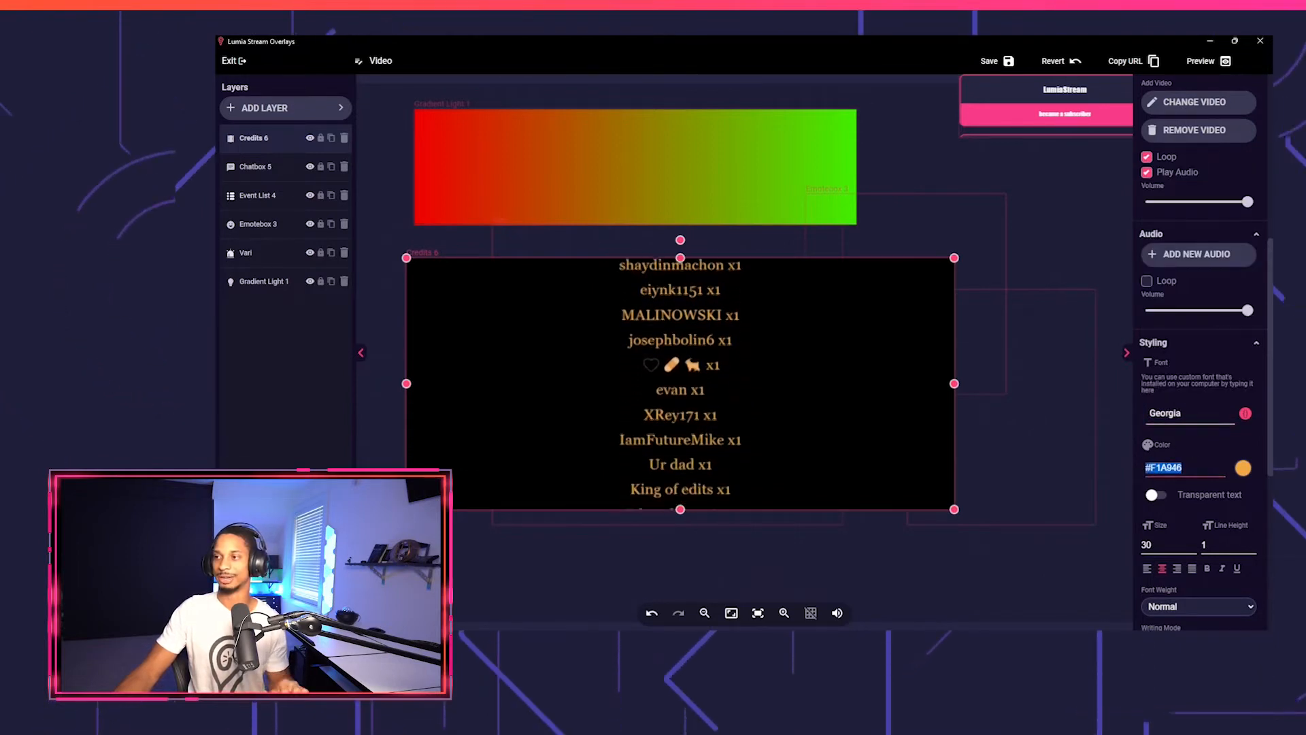
pyautogui.click(1244, 468)
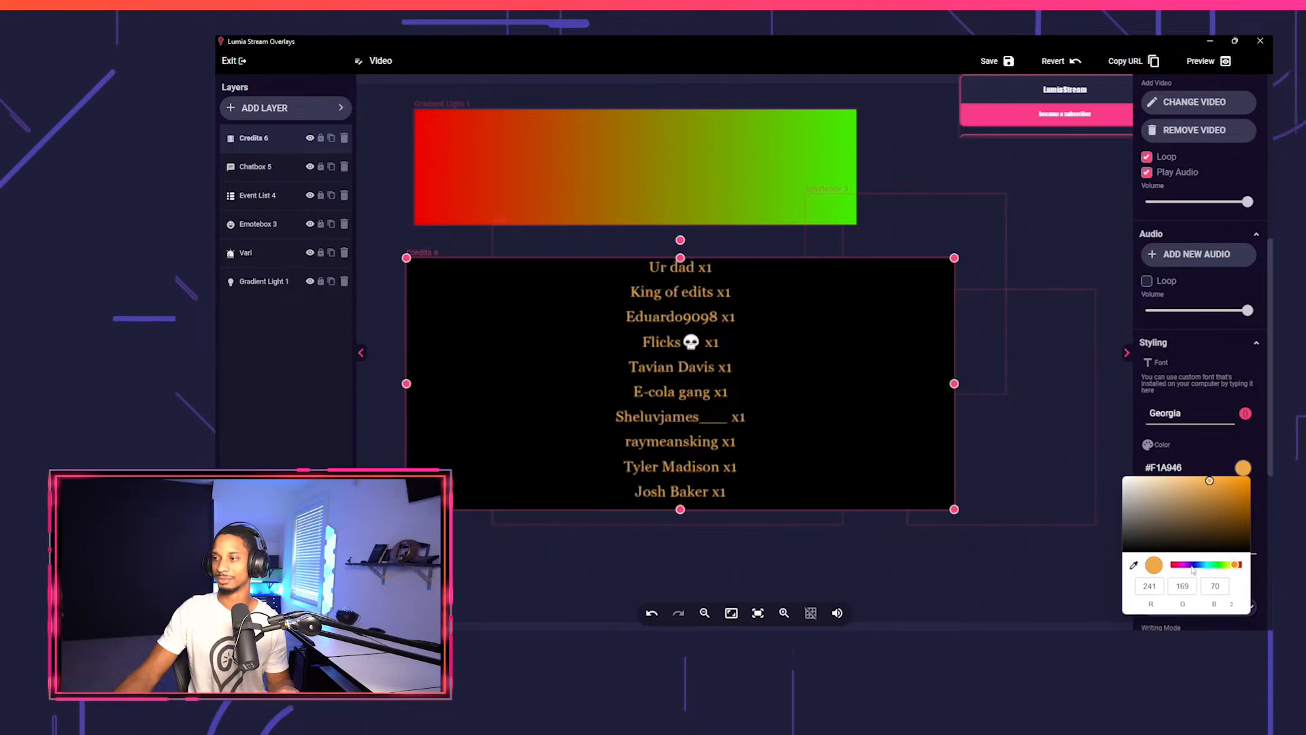
pyautogui.moveTo(1190, 567); pyautogui.dragTo(1176, 565)
pyautogui.click(1228, 450)
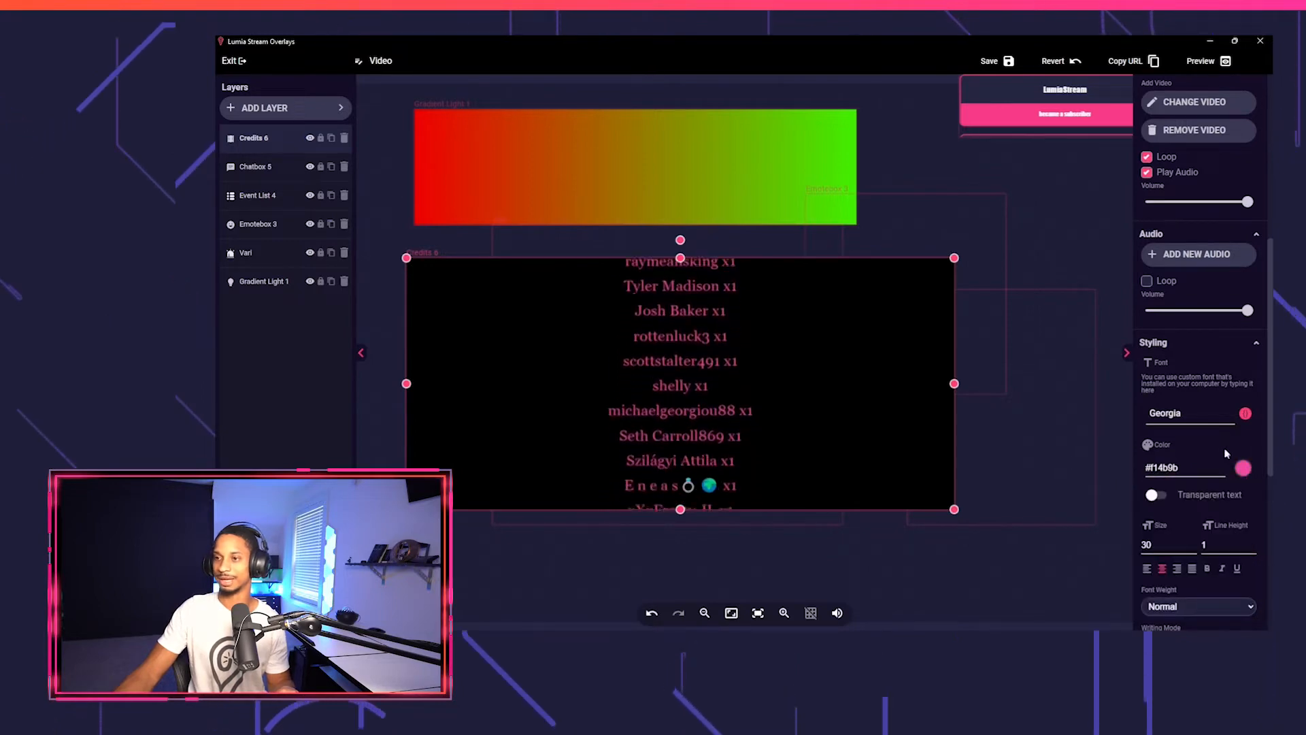
# Try a purple background for the credits and set the background color to bright cyan.
pyautogui.scroll(-4, 1186, 569)
pyautogui.scroll(-1, 1180, 540)
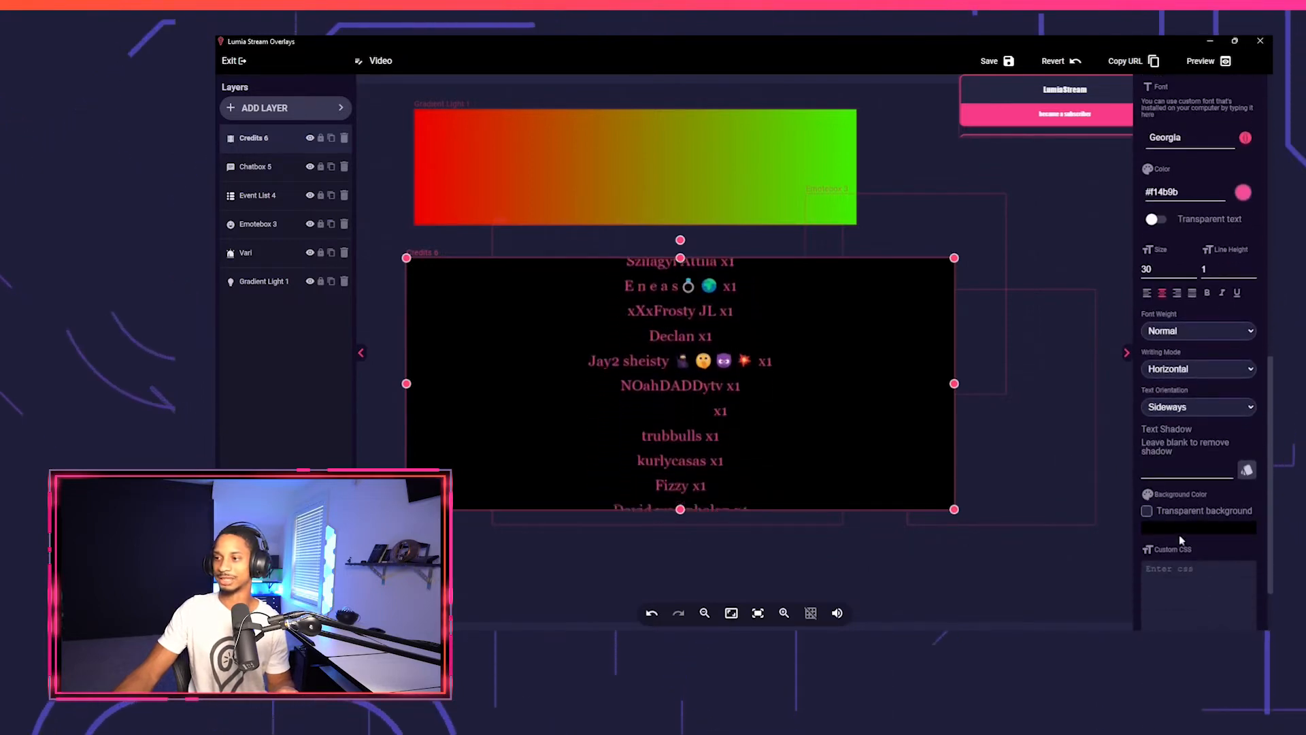
pyautogui.click(1181, 530)
pyautogui.moveTo(1196, 474); pyautogui.dragTo(1188, 474)
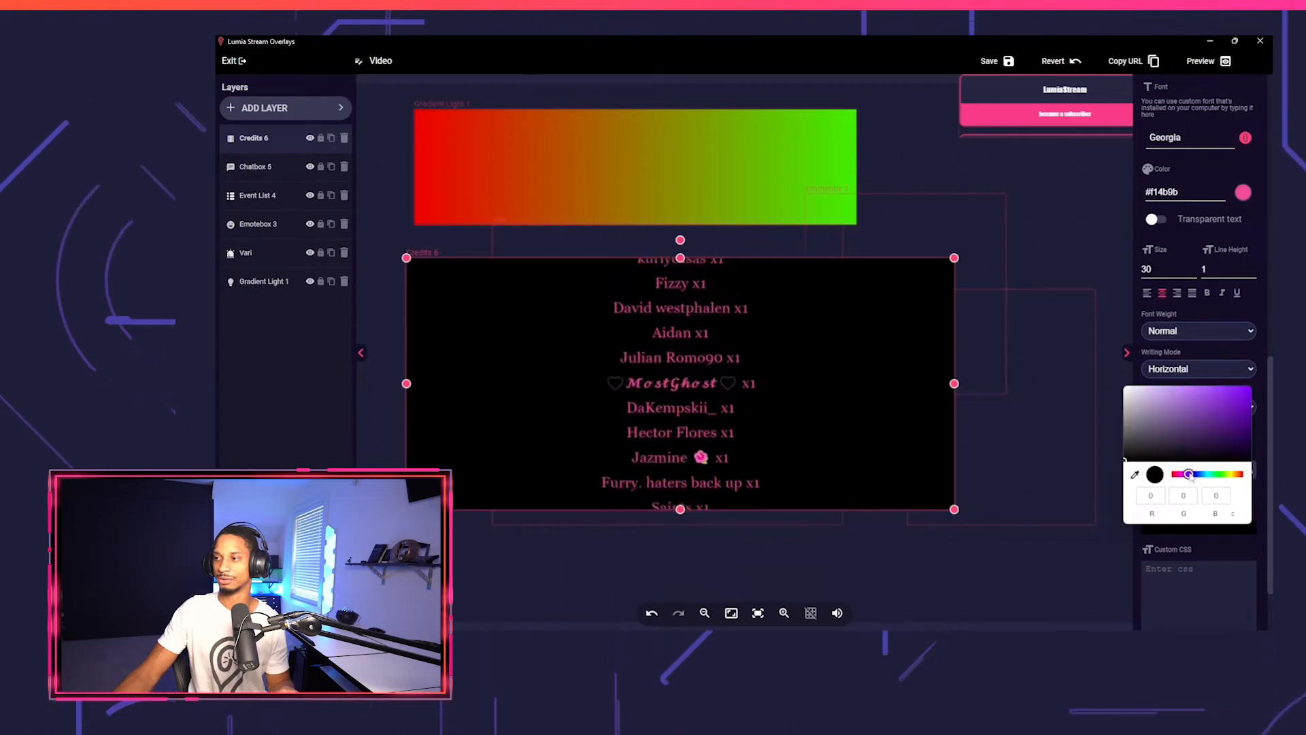
pyautogui.click(1228, 425)
pyautogui.click(1249, 387)
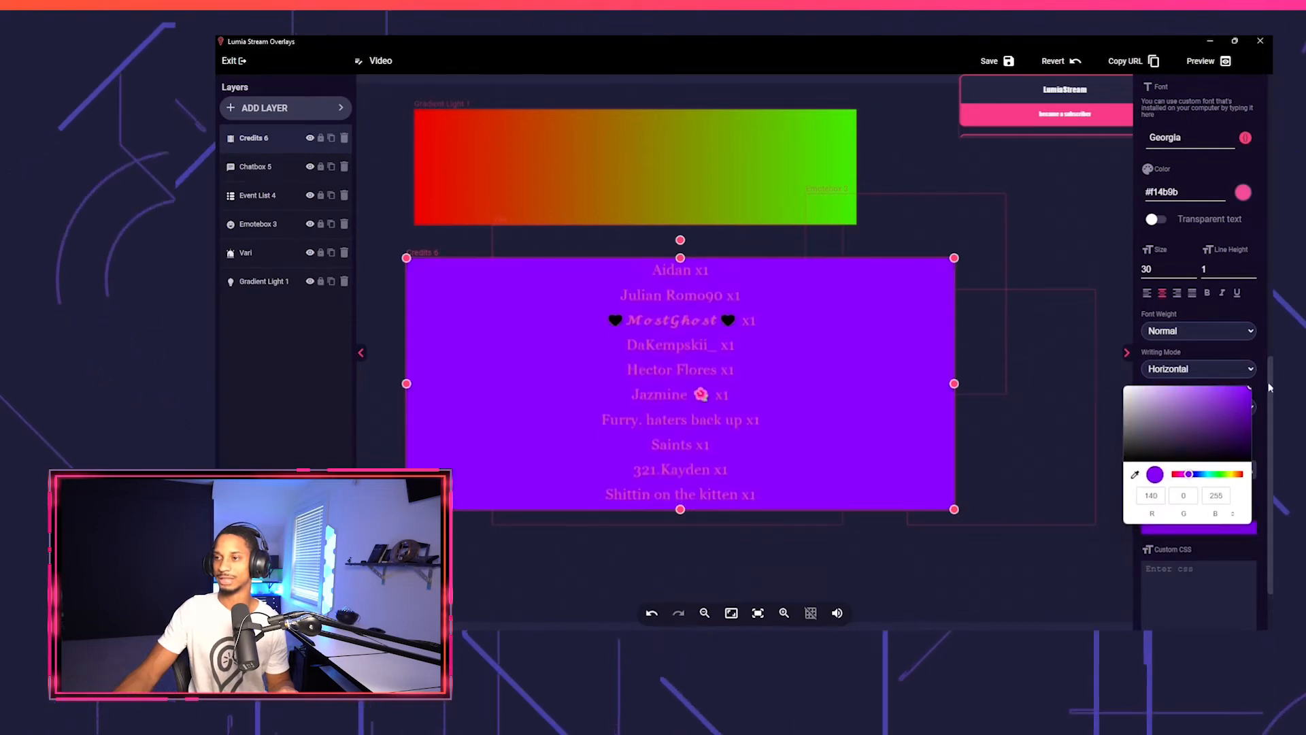
pyautogui.click(1206, 474)
pyautogui.click(1214, 548)
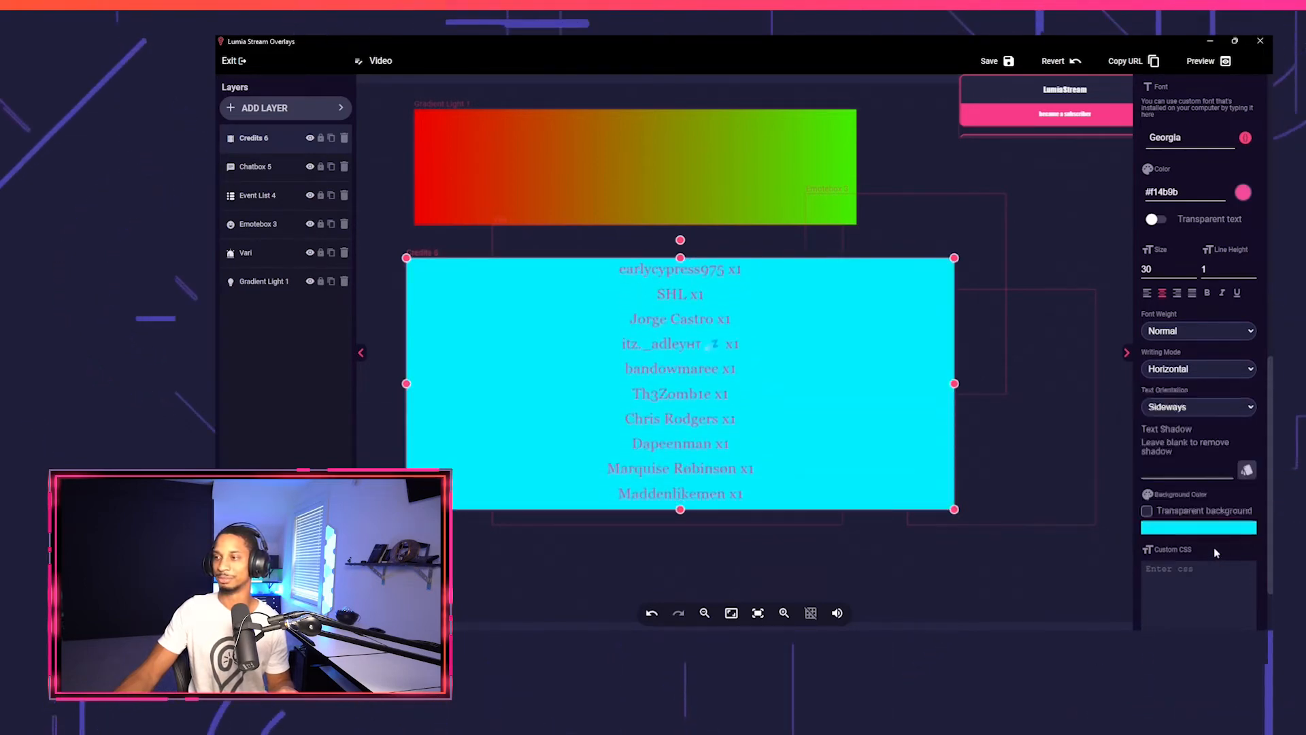
# Try aligning the Credits layer to the canvas's left, center and top, and stretch it to fill the full 1920 by 1080 canvas.
pyautogui.scroll(-2, 1214, 548)
pyautogui.click(1213, 541)
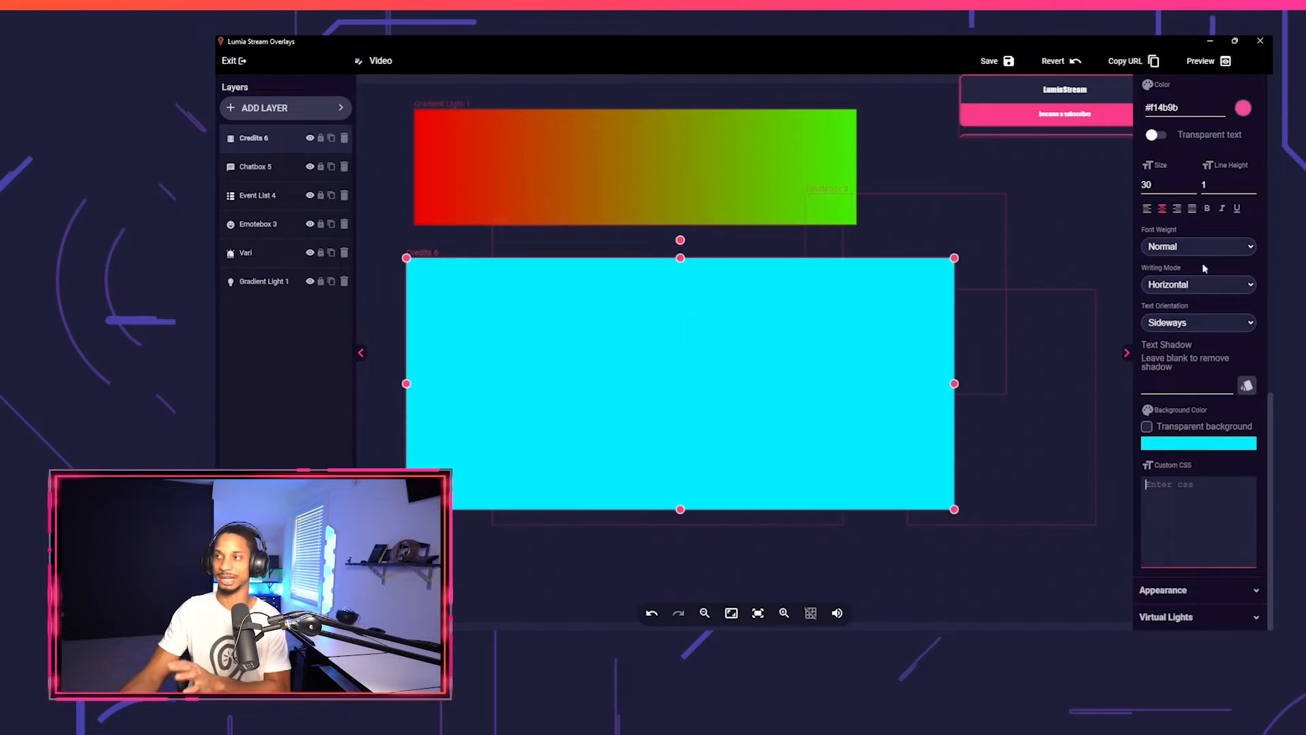
pyautogui.click(1220, 591)
pyautogui.scroll(-3, 1228, 544)
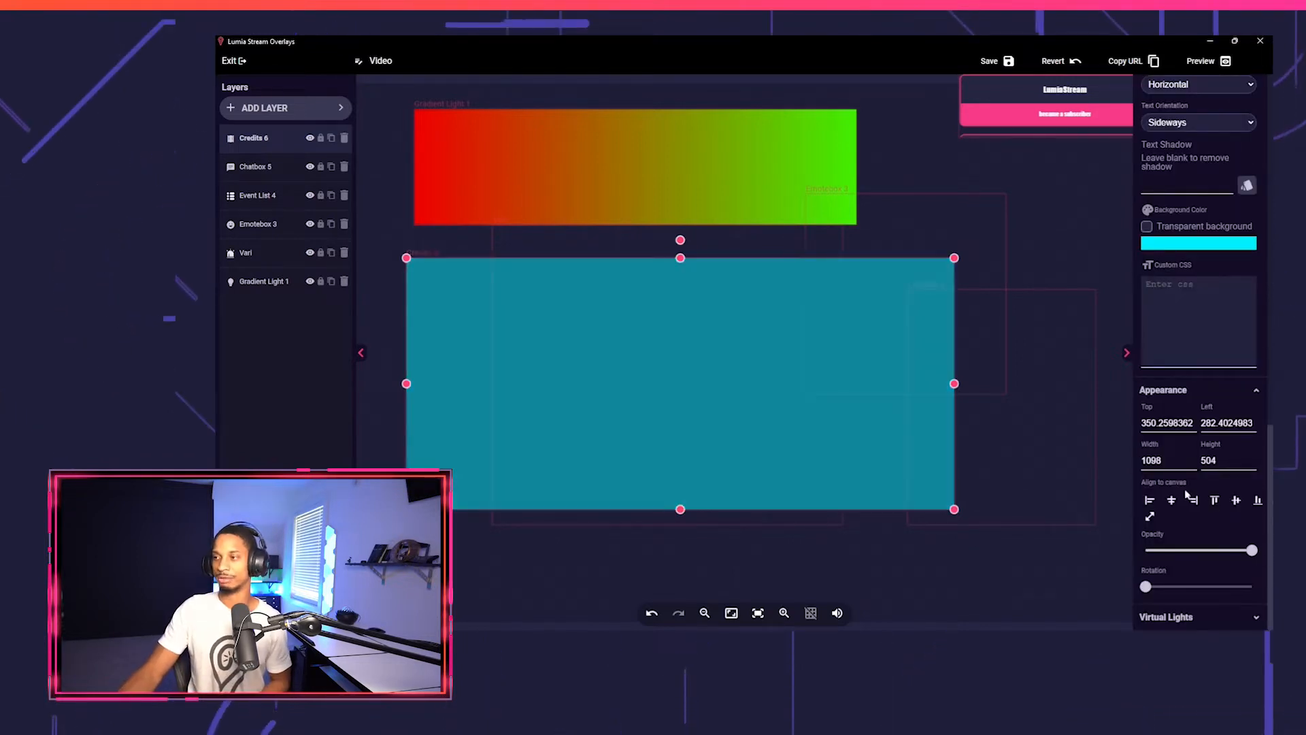
pyautogui.click(1152, 500)
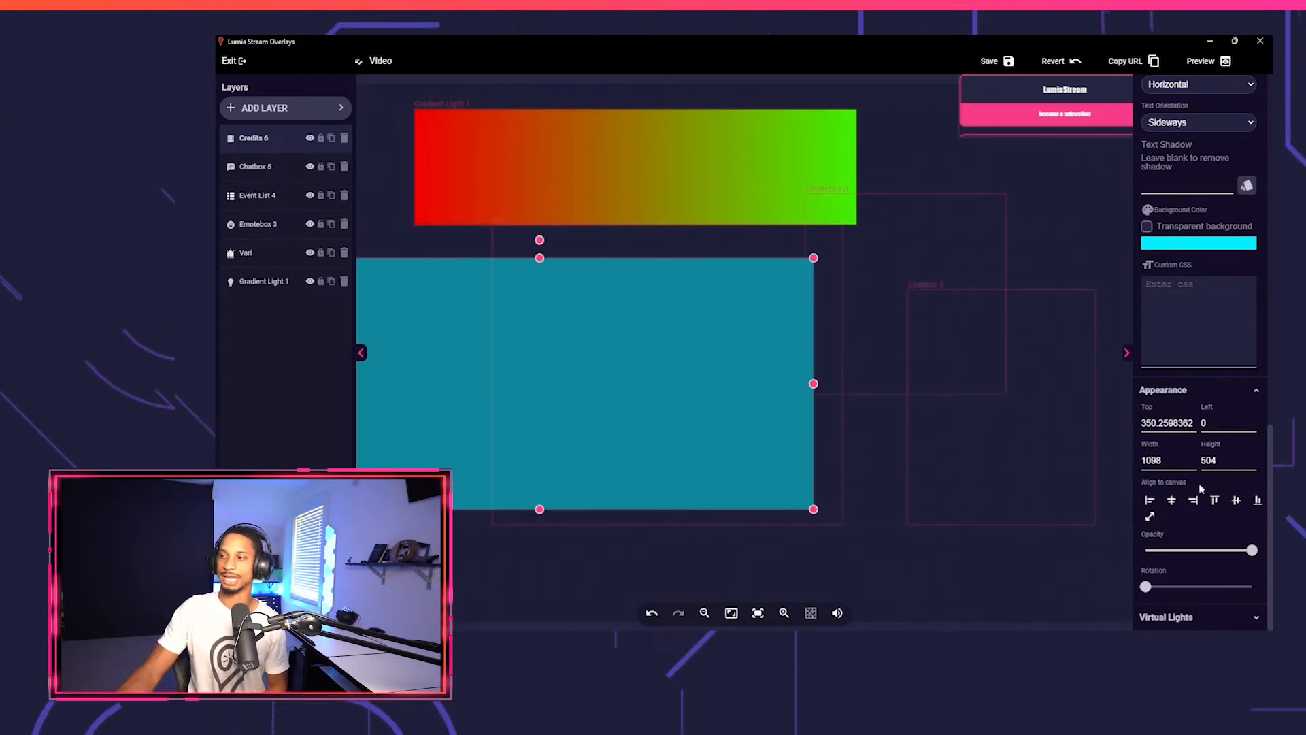
pyautogui.click(1175, 501)
pyautogui.click(1214, 500)
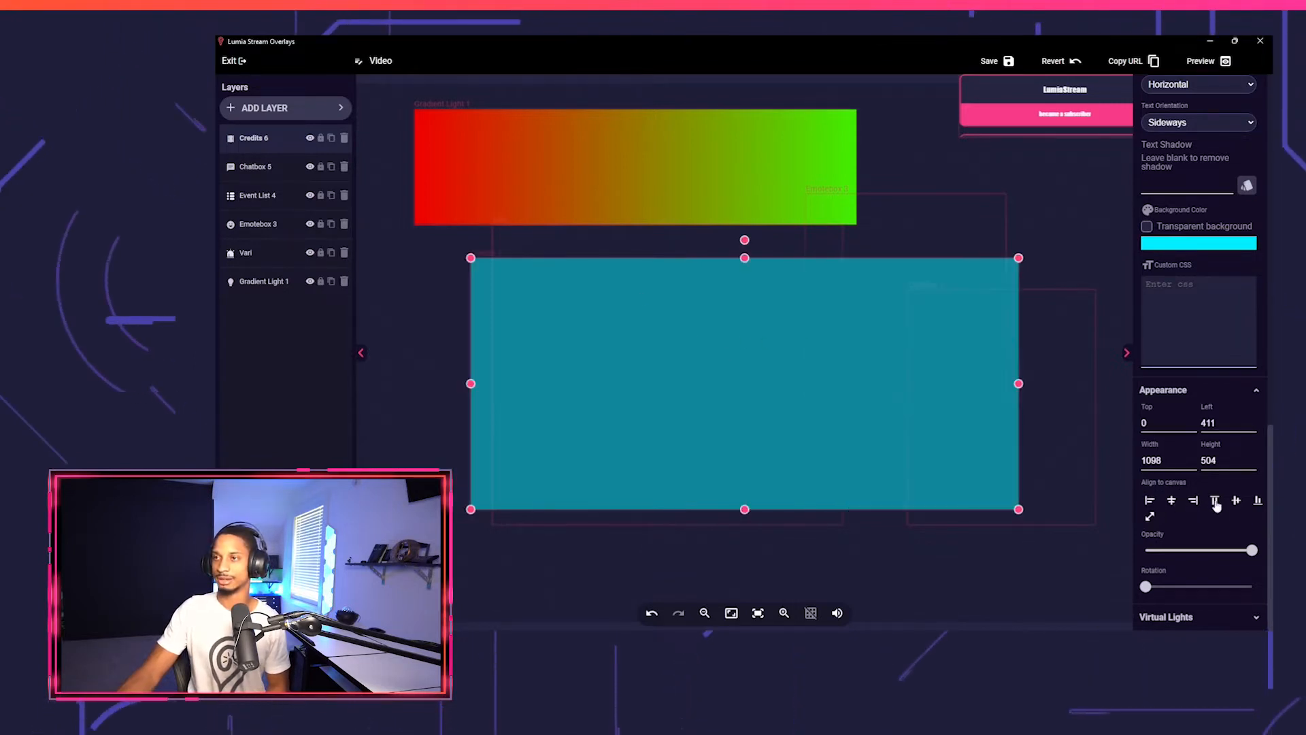
pyautogui.click(1151, 519)
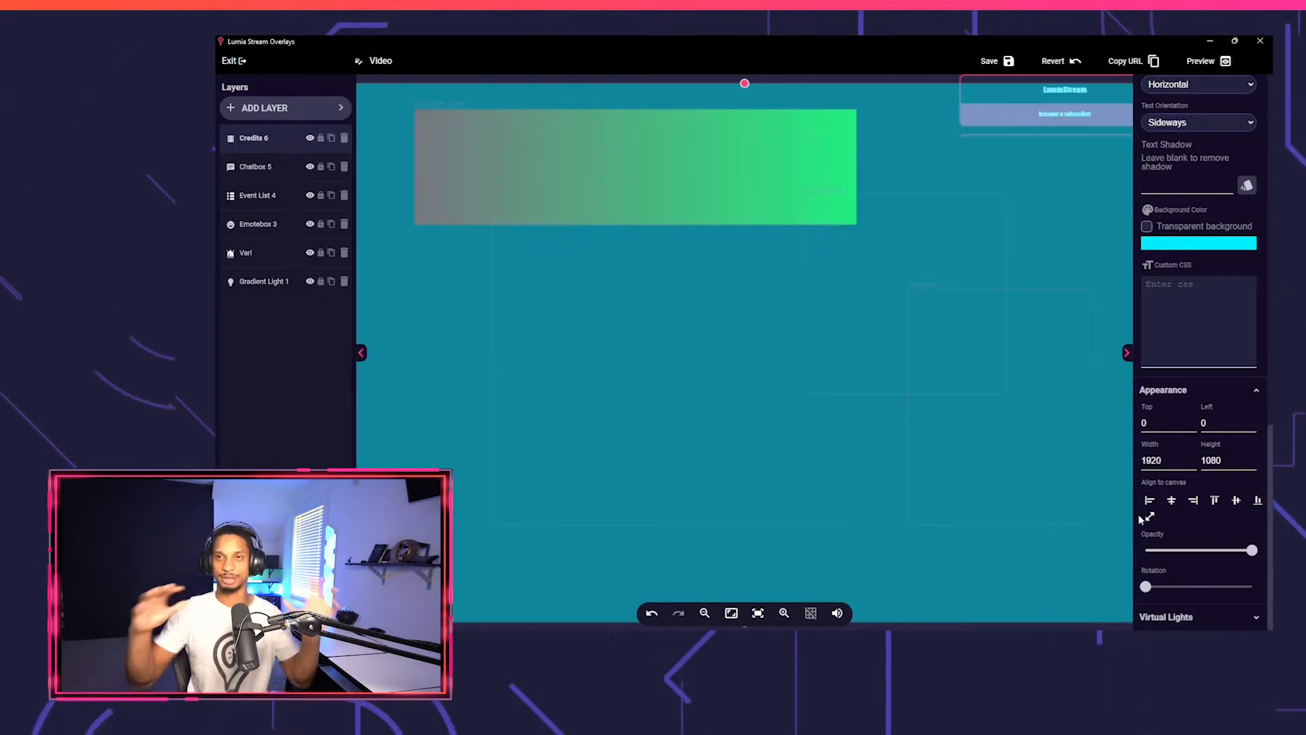
# Add a Shoutout and Clips layer from the streaming tools and move it to about 196 from the top and 678 from the left.
pyautogui.click(292, 106)
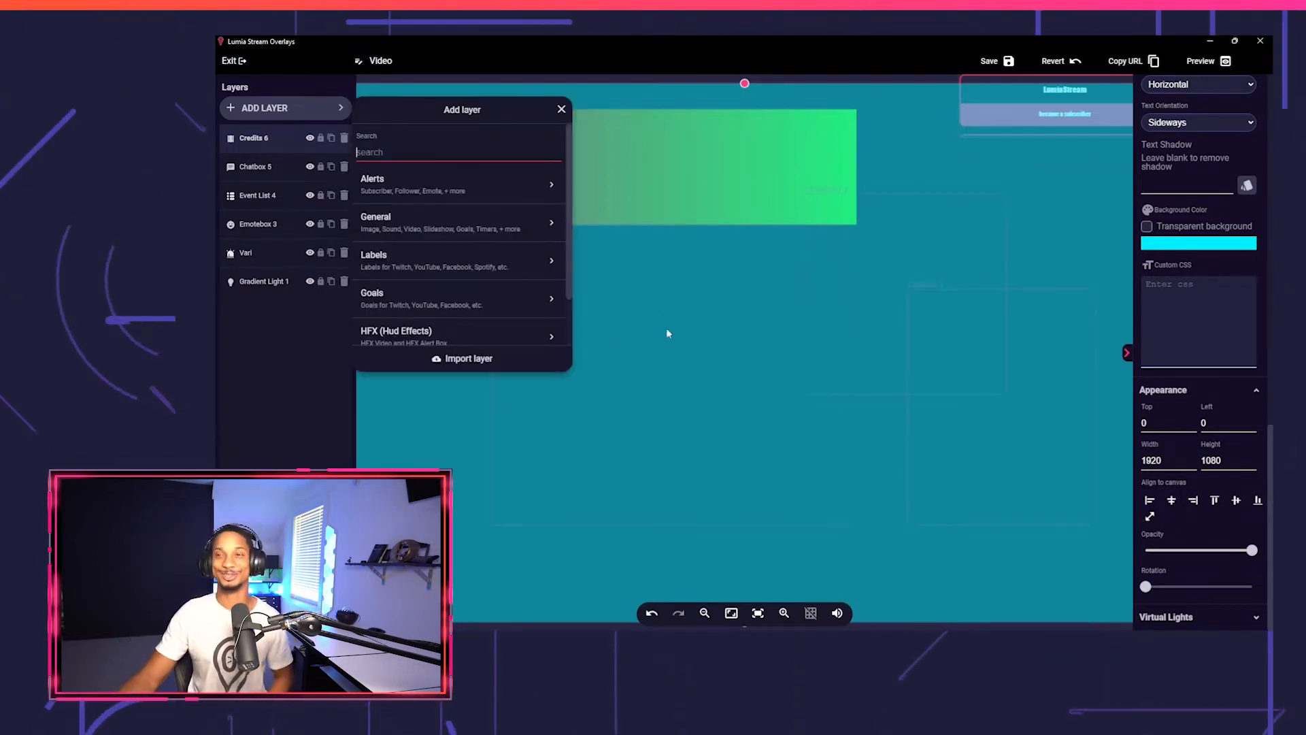
pyautogui.scroll(-1, 516, 288)
pyautogui.click(476, 329)
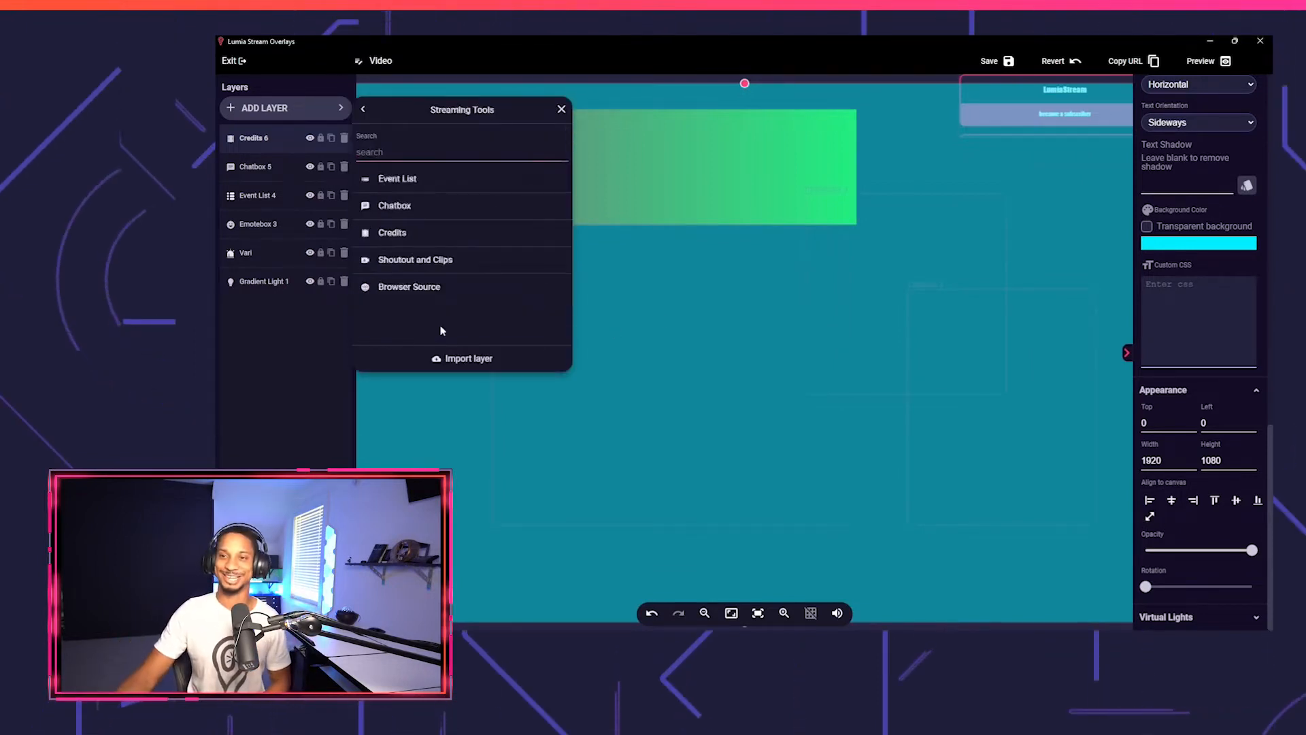
pyautogui.click(491, 268)
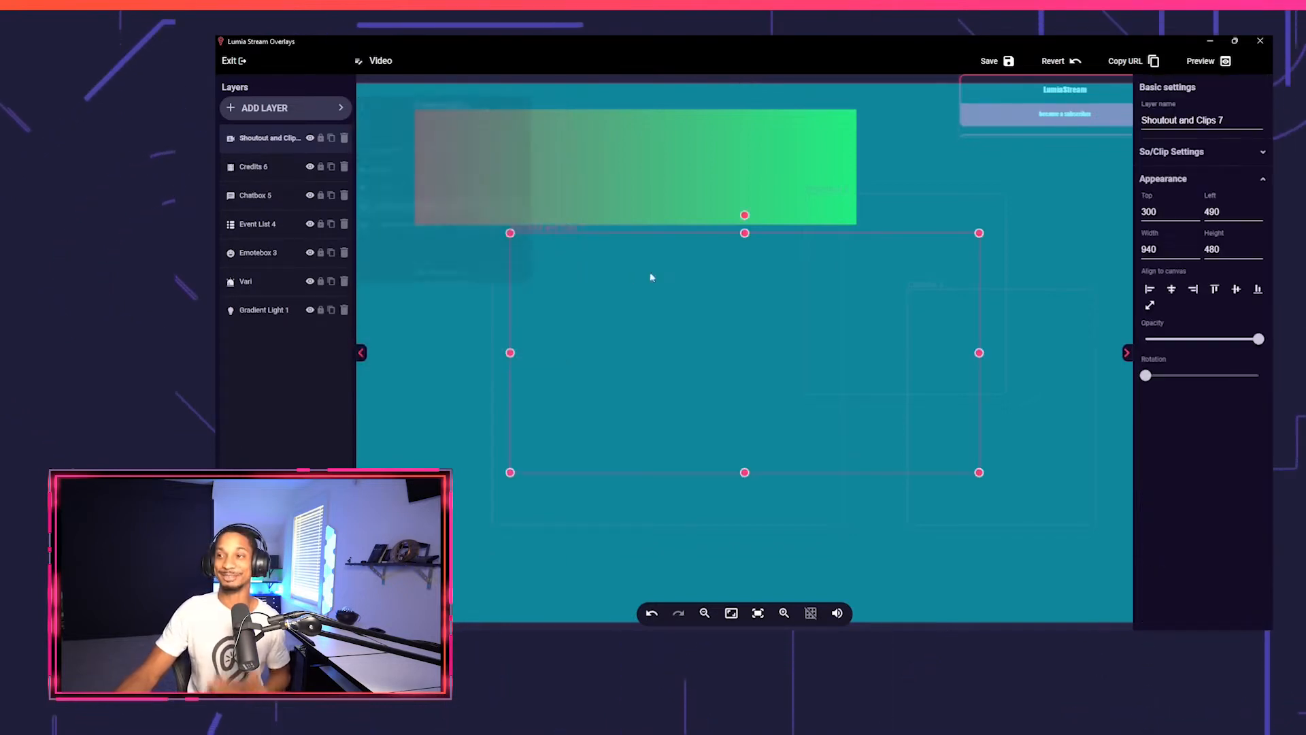
pyautogui.moveTo(842, 250); pyautogui.dragTo(895, 285)
# Emulate a Twitch shoutout to test the Shoutout and Clips layer.
pyautogui.click(286, 609)
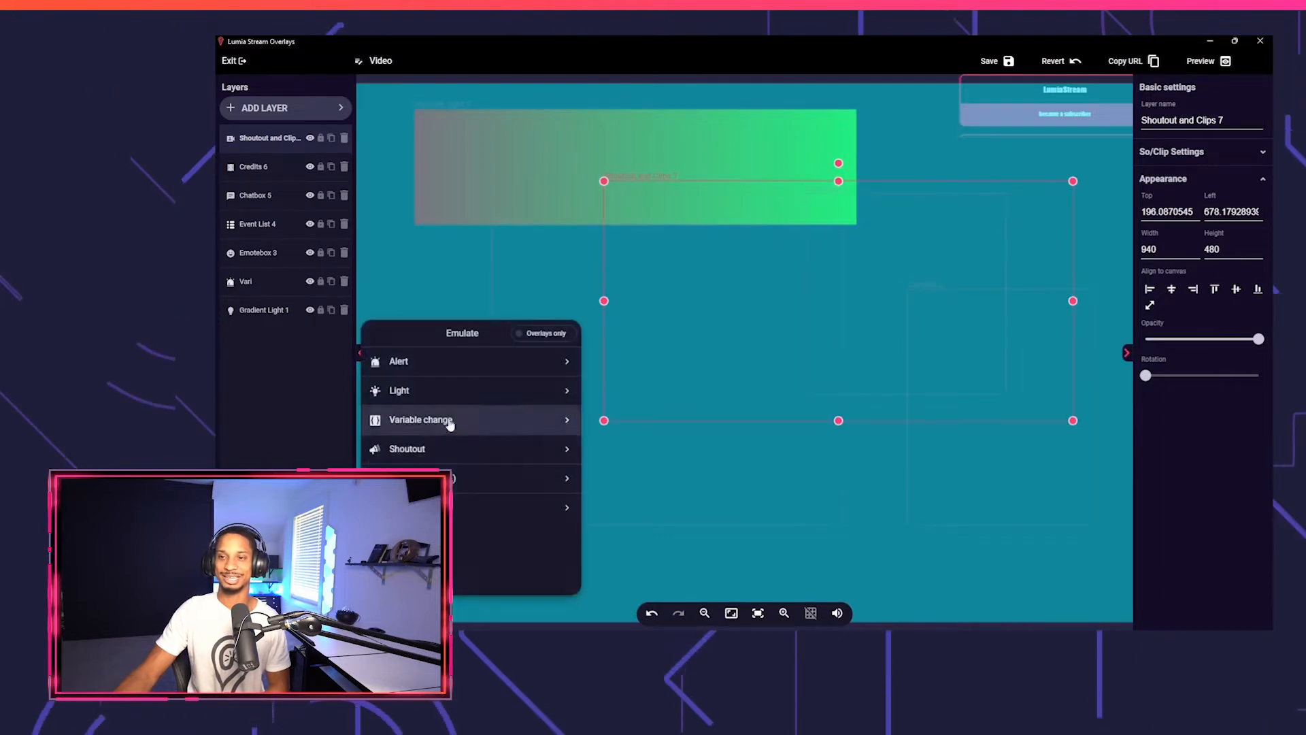
pyautogui.click(422, 449)
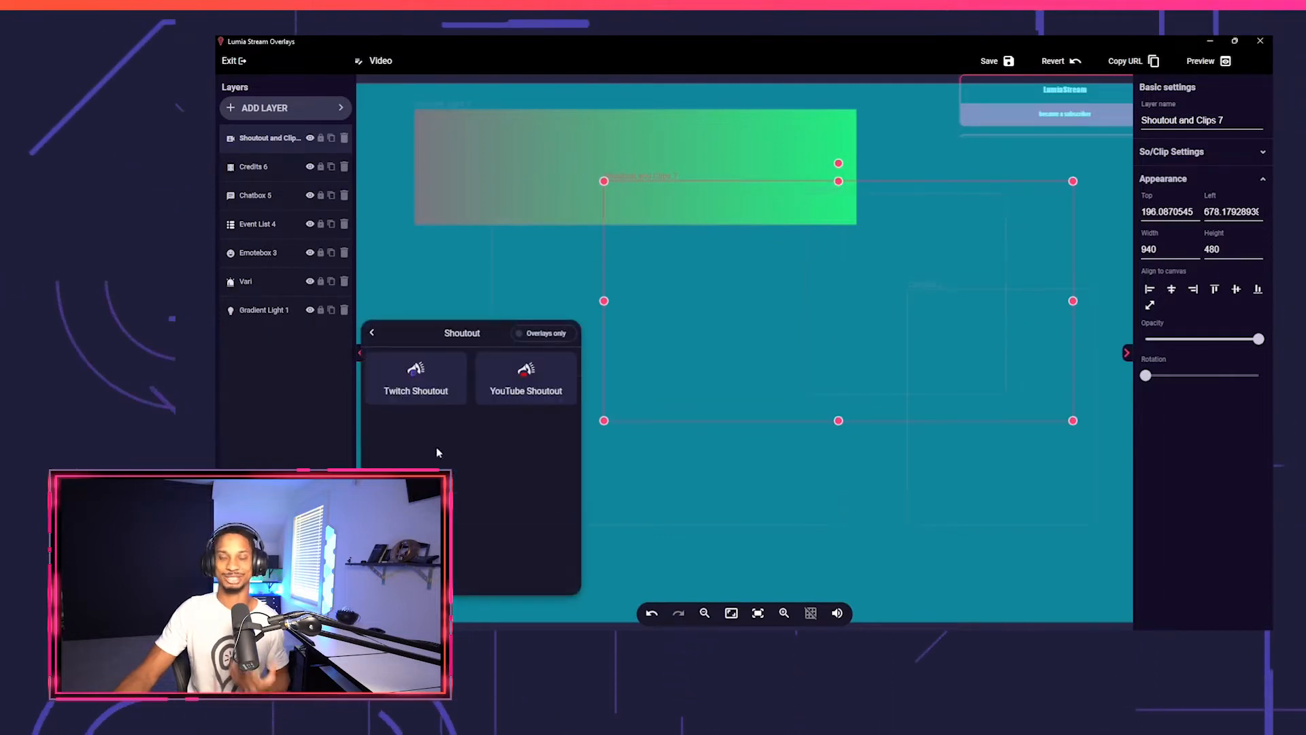
pyautogui.click(461, 390)
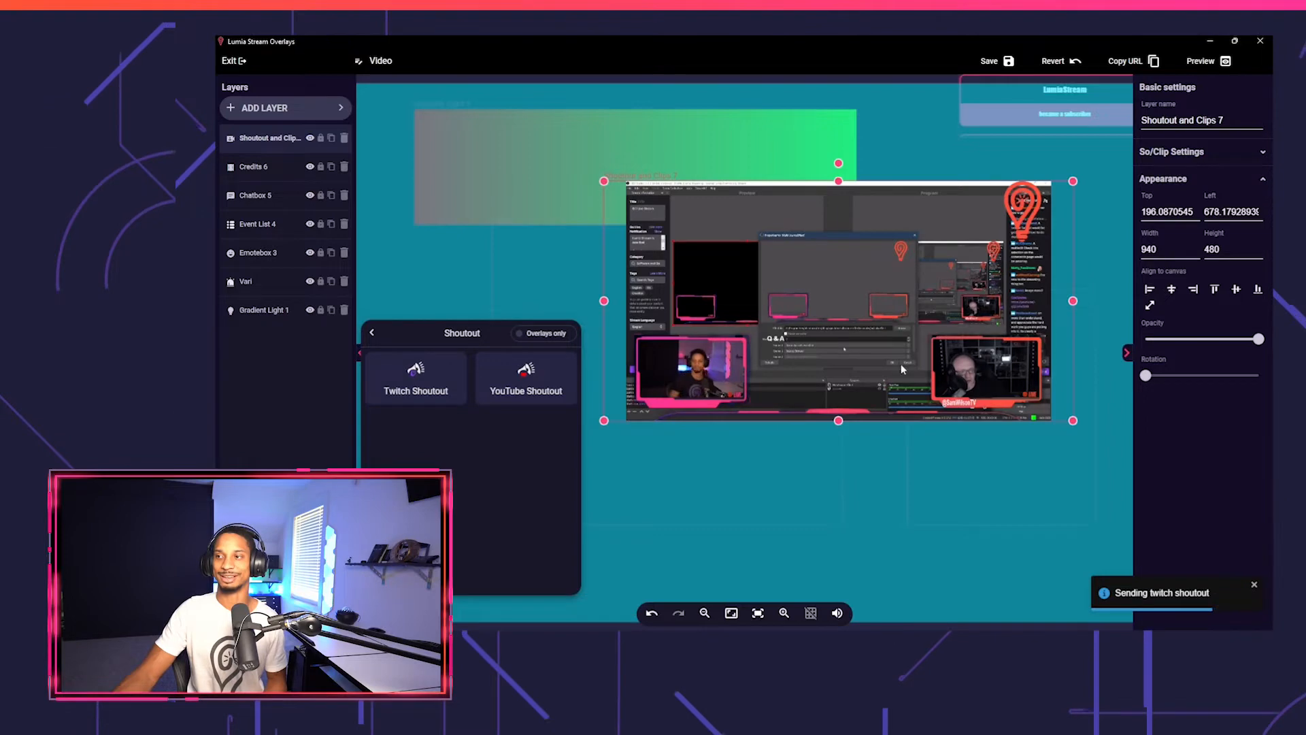
pyautogui.click(901, 367)
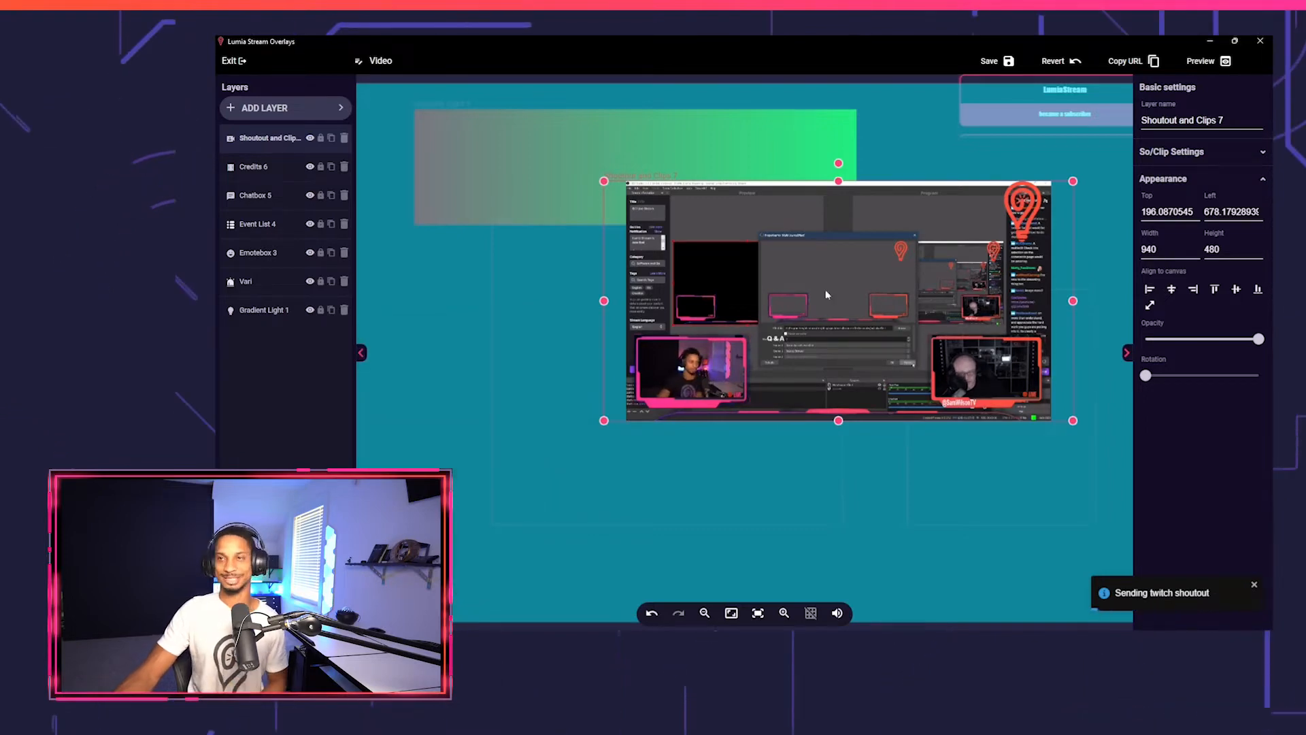
# Restore the overlay editor to a smaller window, move it aside and save the Video overlay.
pyautogui.click(1235, 43)
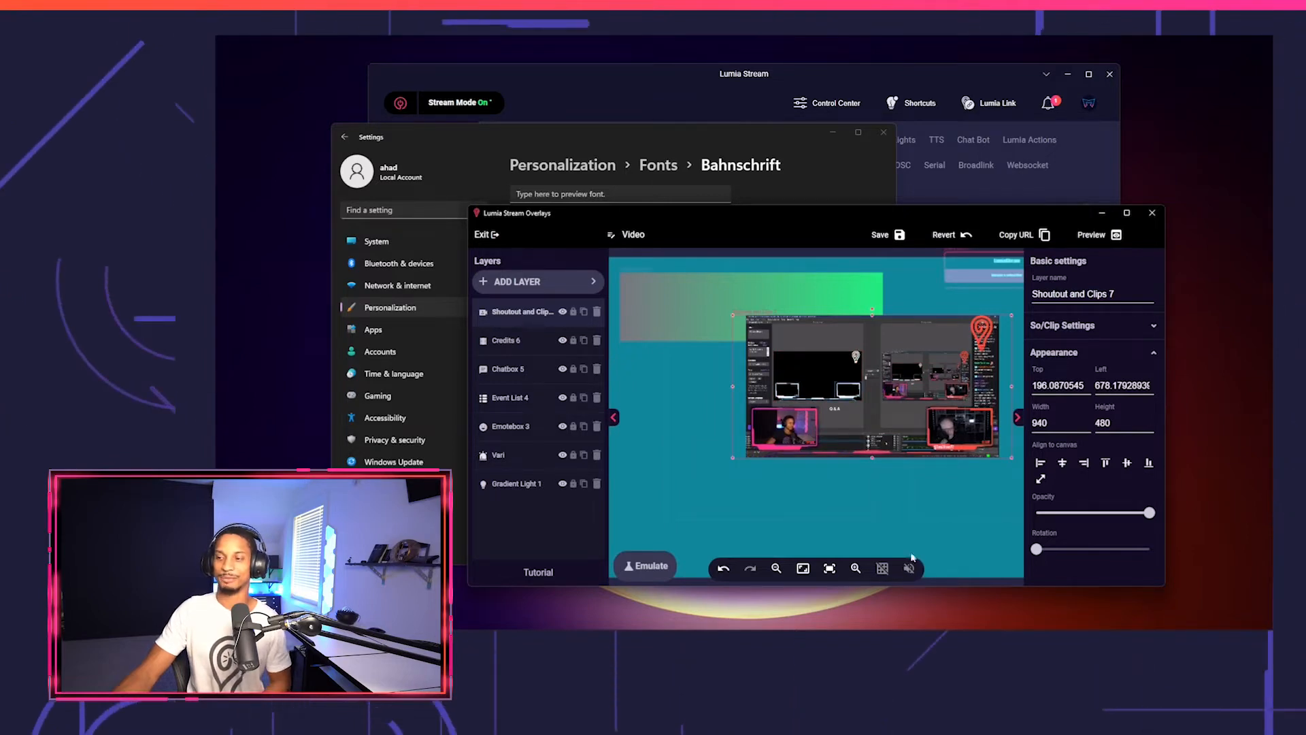
pyautogui.moveTo(839, 216); pyautogui.dragTo(899, 213)
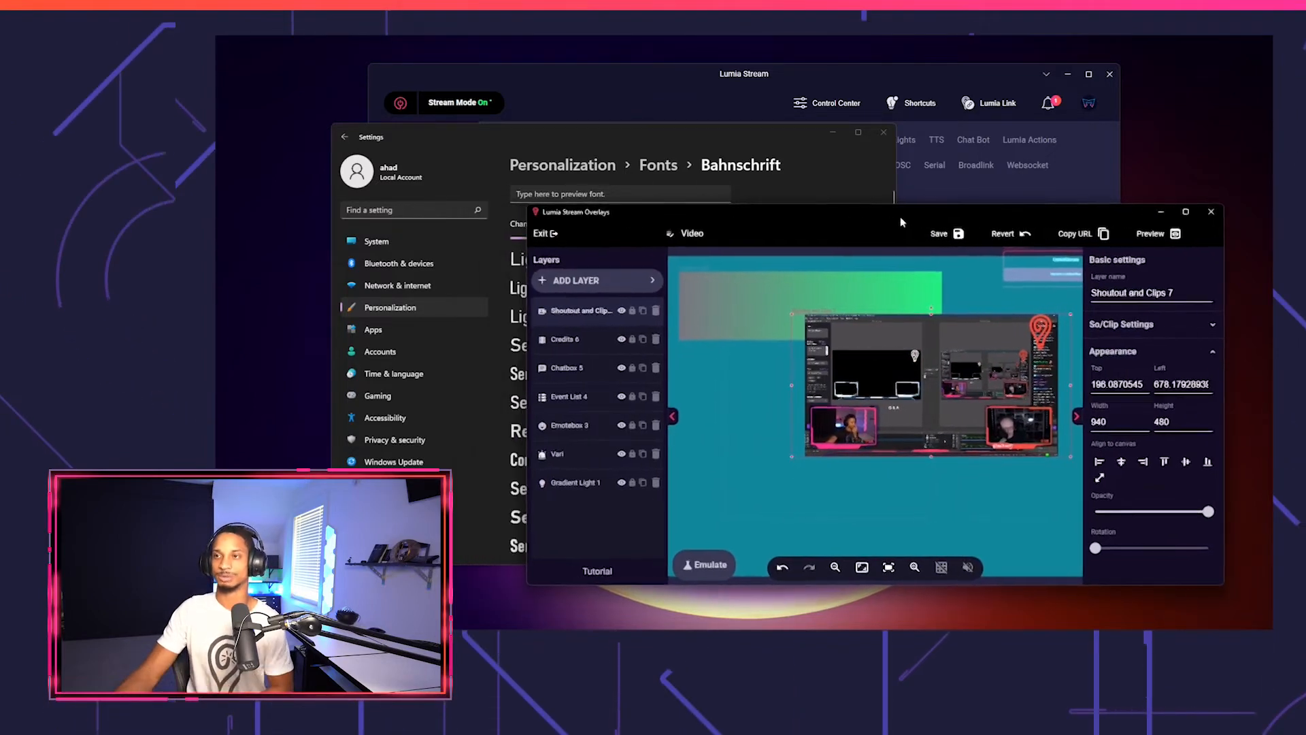
pyautogui.click(943, 233)
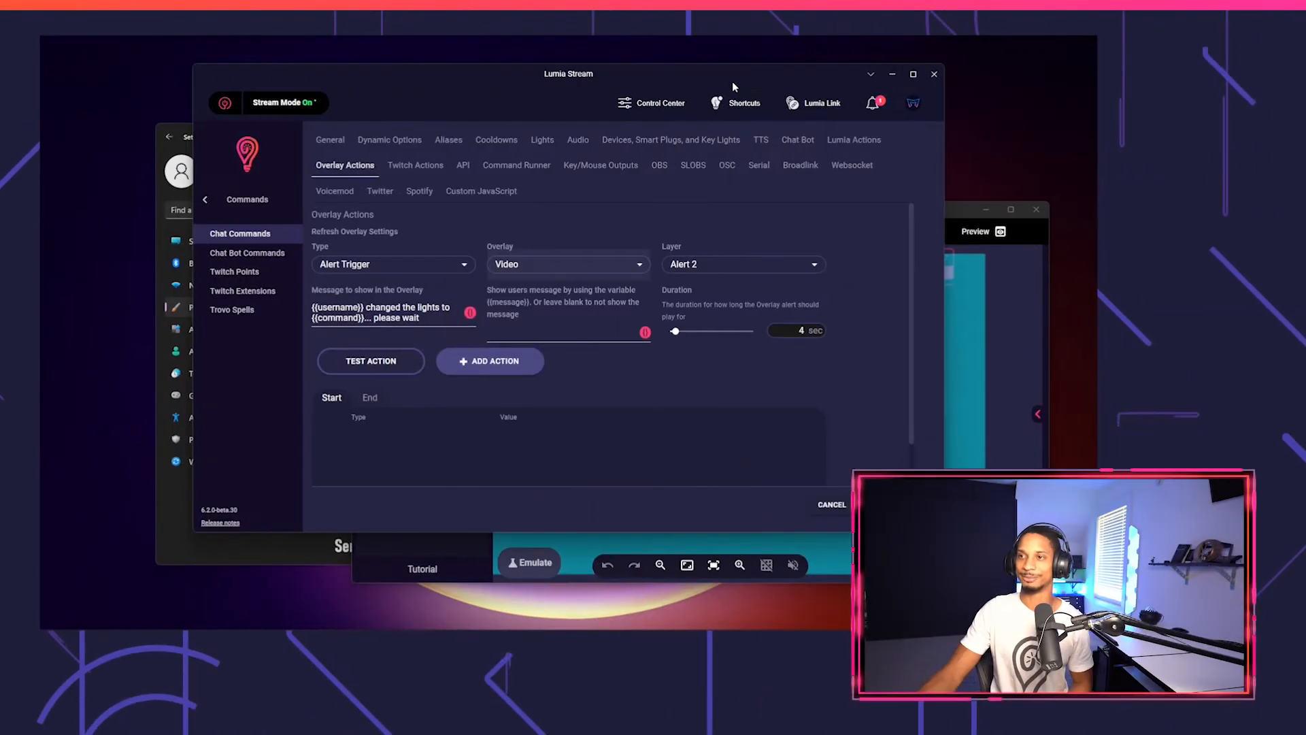
# Switch to the main Lumia Stream window, leave the command editor and find the Video overlay among the overlays.
pyautogui.moveTo(732, 80); pyautogui.dragTo(680, 67)
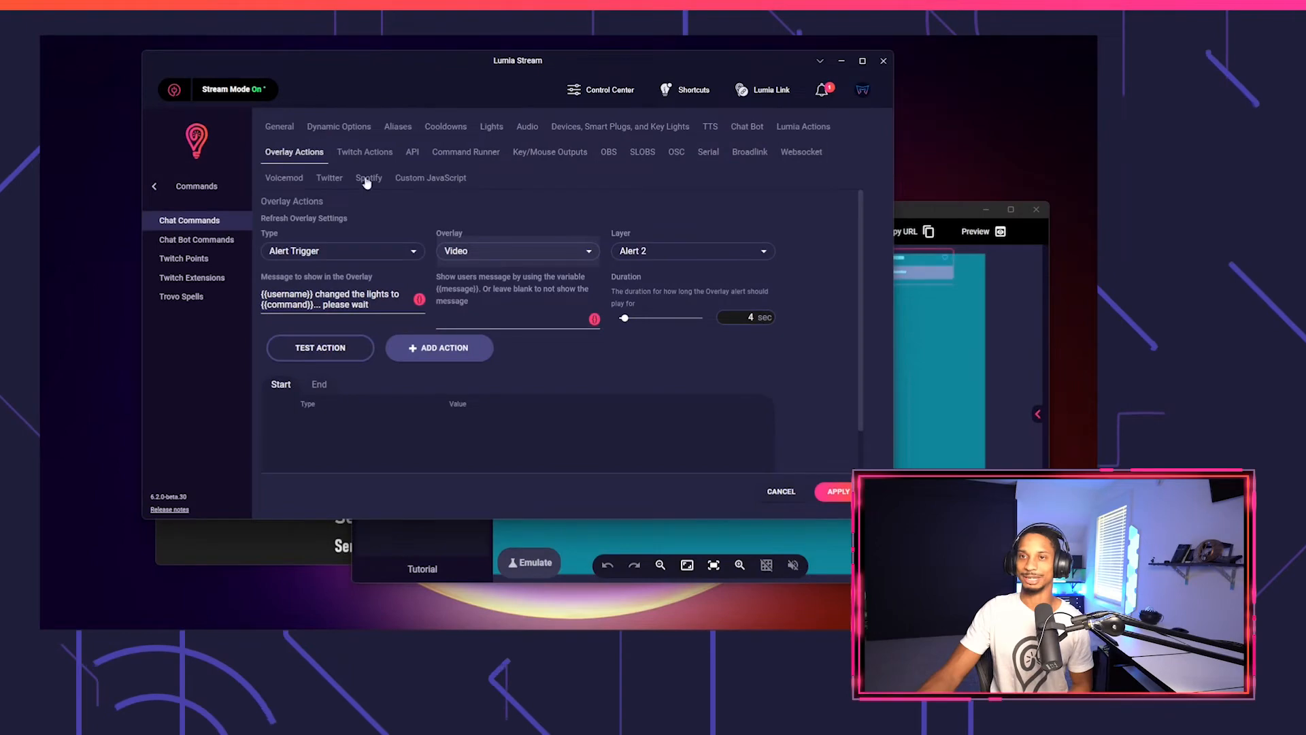
pyautogui.click(156, 188)
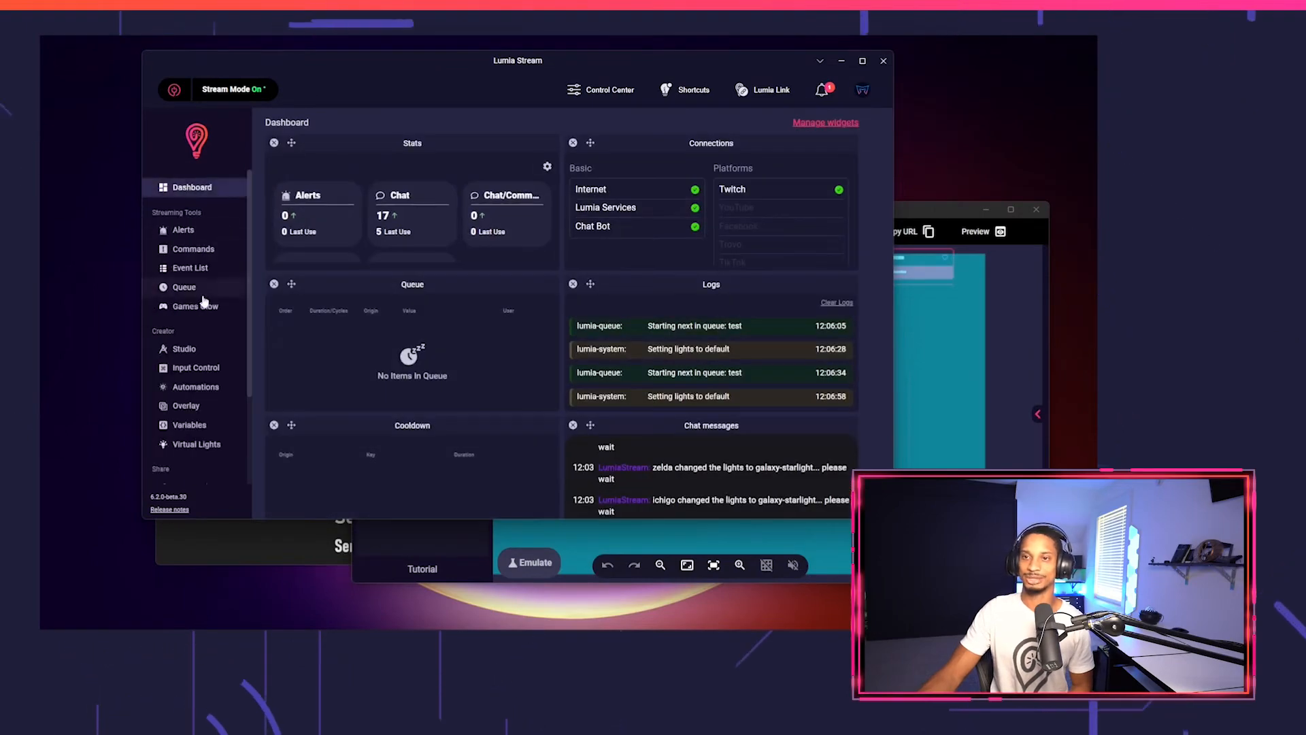
pyautogui.click(184, 405)
pyautogui.scroll(-3, 218, 415)
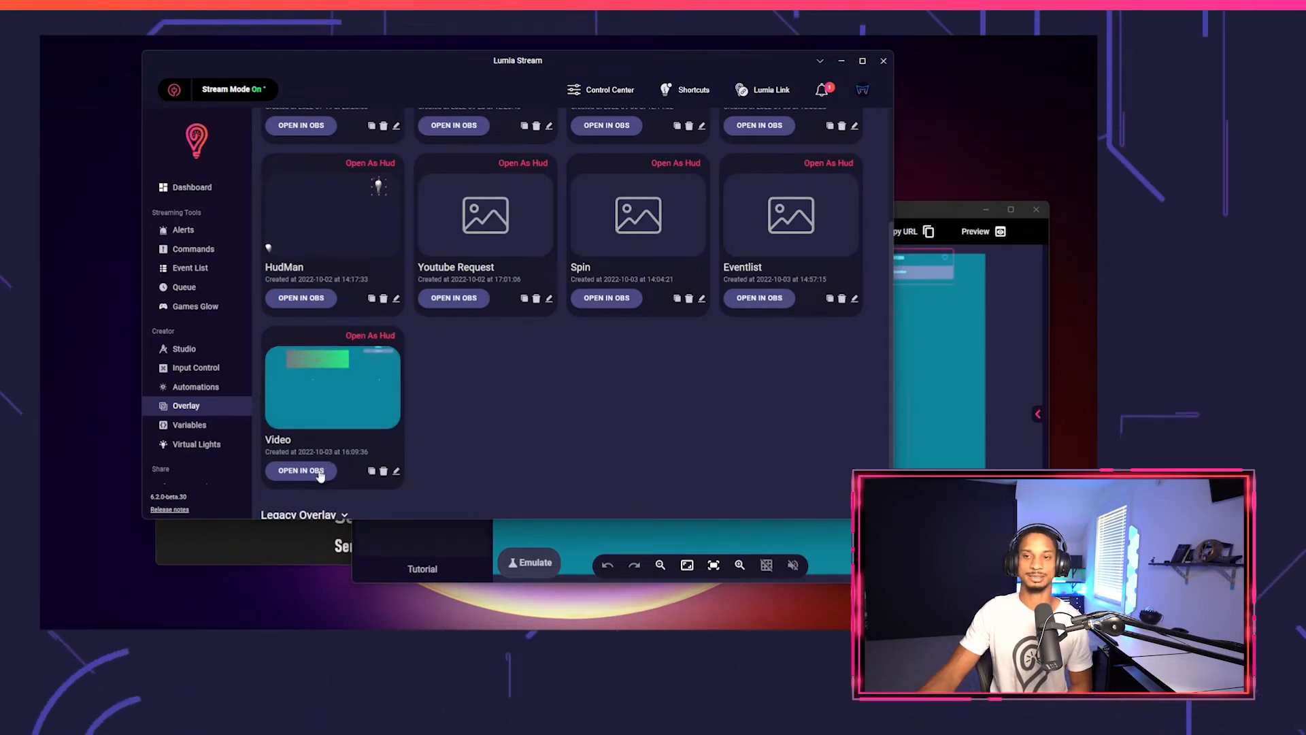
# Add the Video overlay to the Camera scene in OBS.
pyautogui.click(321, 475)
pyautogui.click(507, 235)
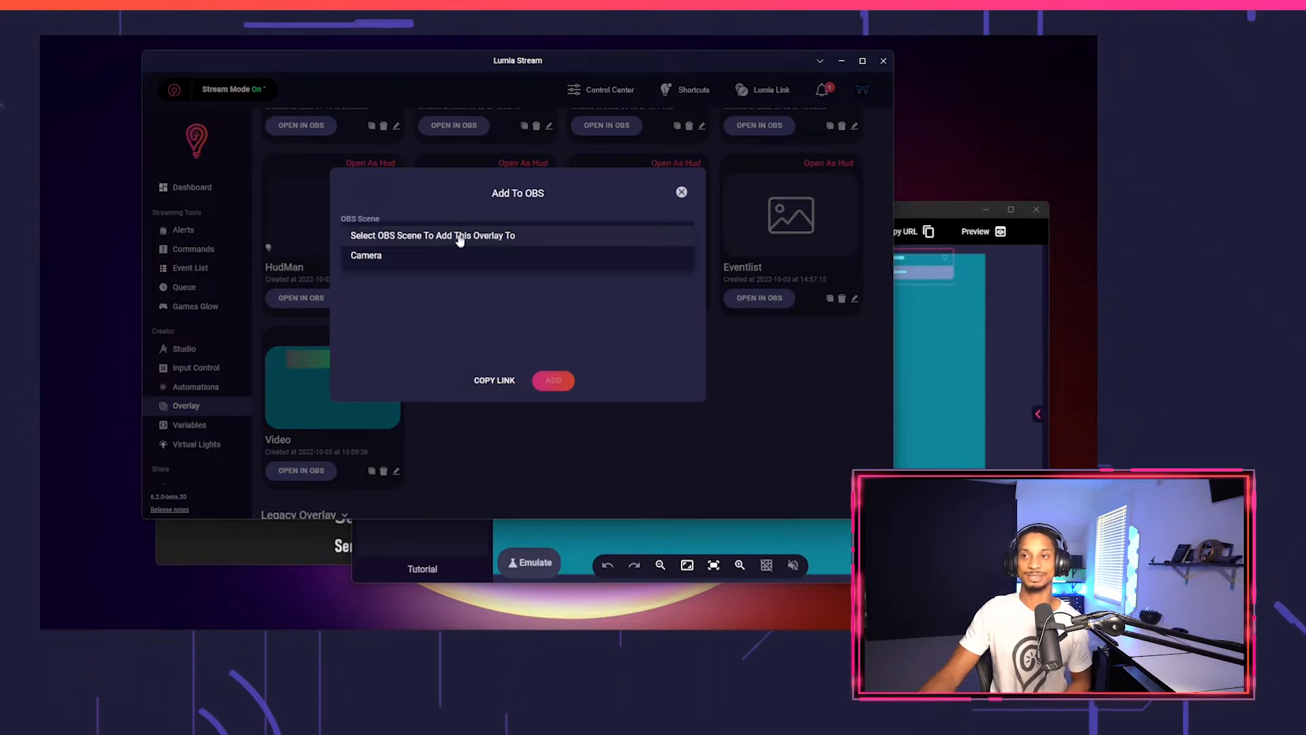
pyautogui.click(475, 262)
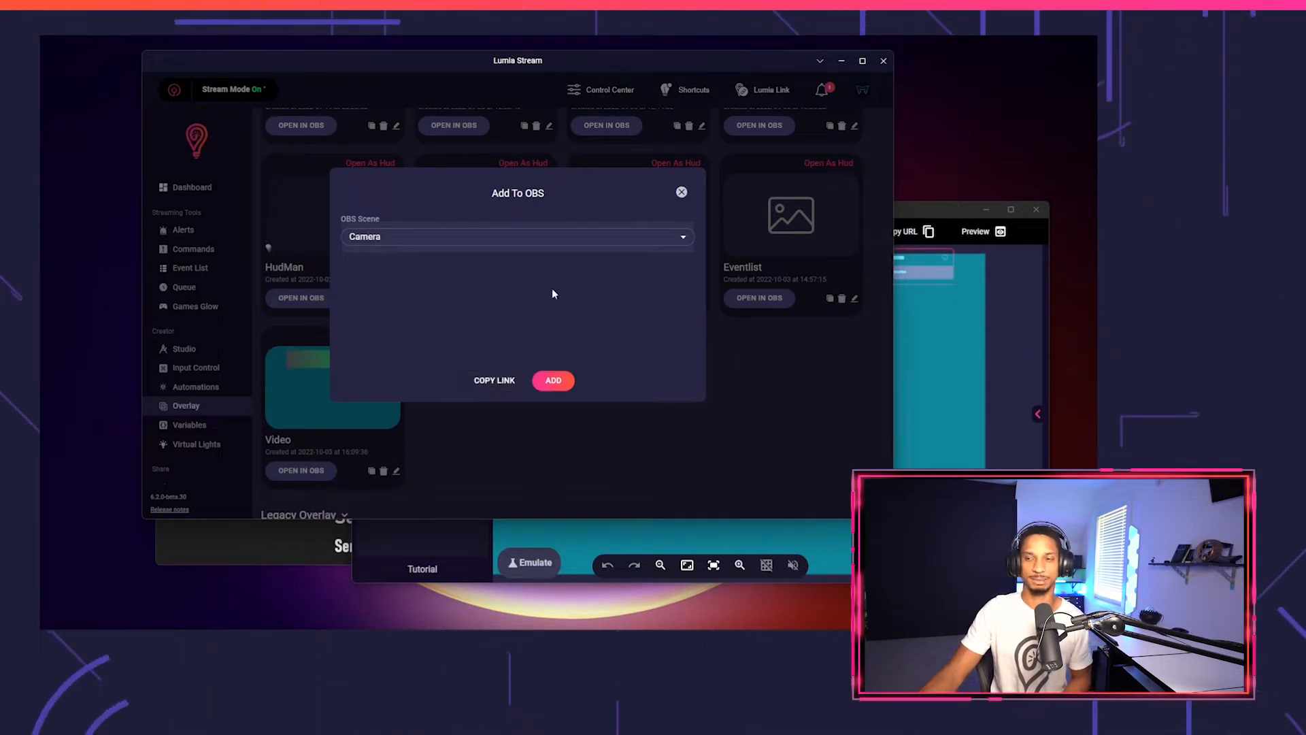
pyautogui.click(510, 383)
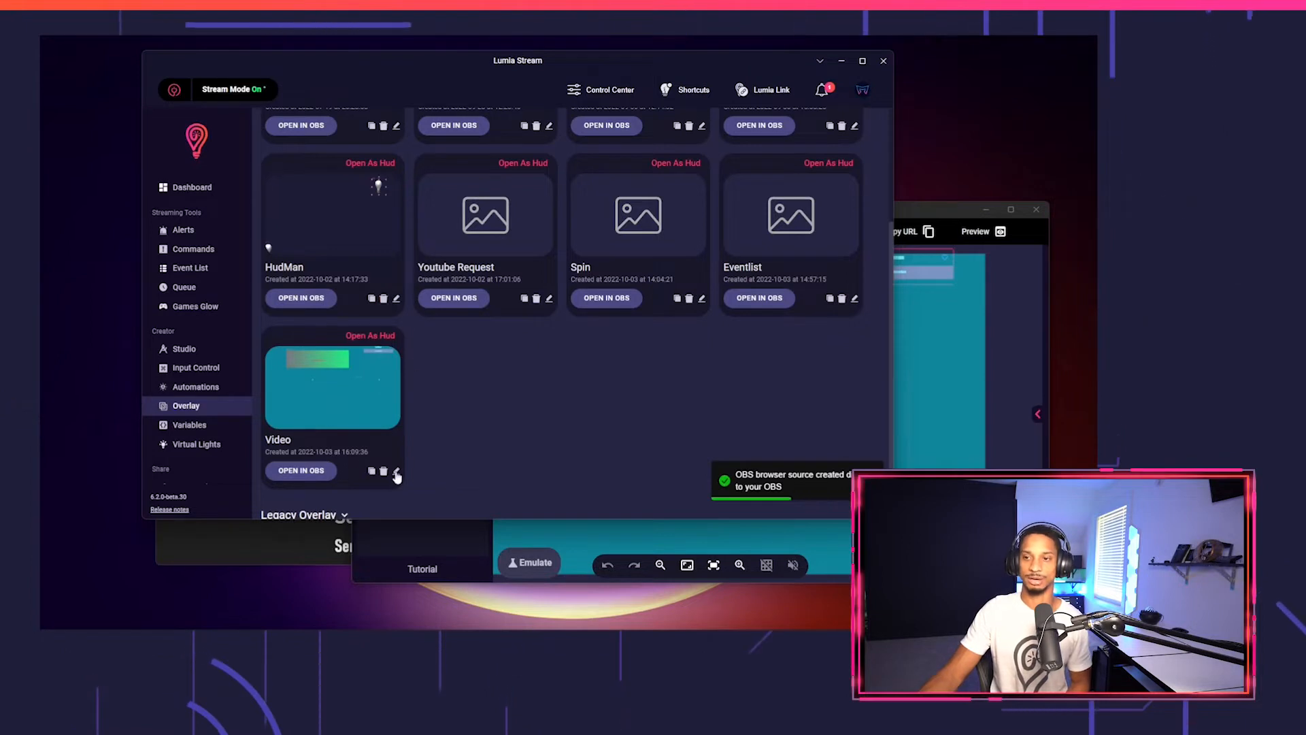
# Repeat adding the Video overlay to OBS with Camera as the target scene.
pyautogui.click(322, 474)
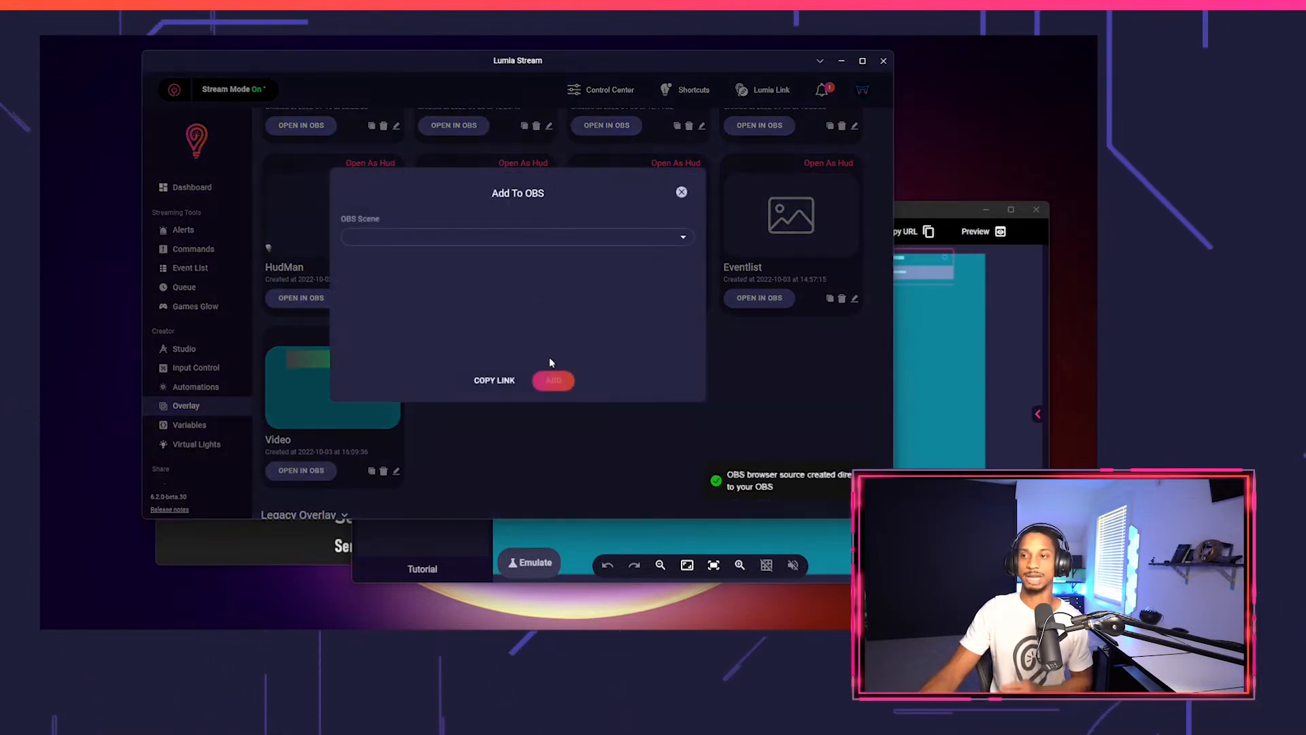
pyautogui.click(537, 243)
pyautogui.click(501, 256)
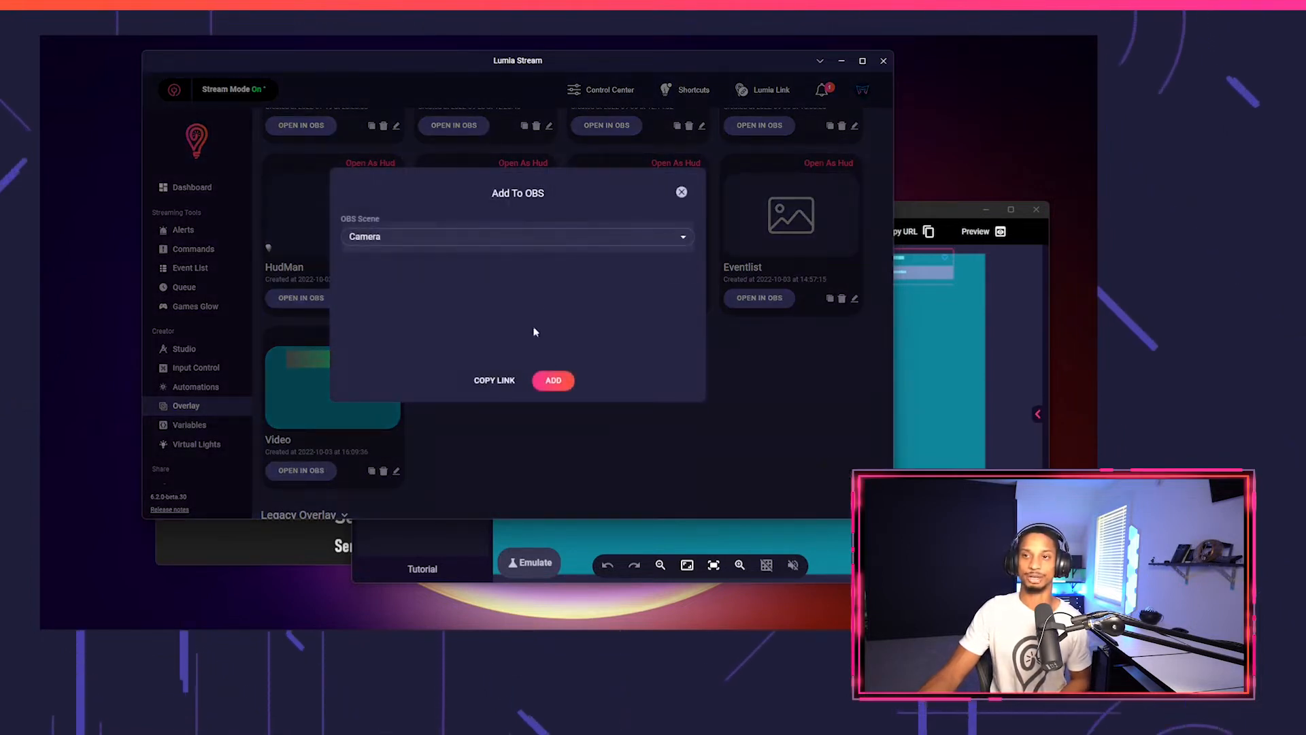
pyautogui.click(566, 383)
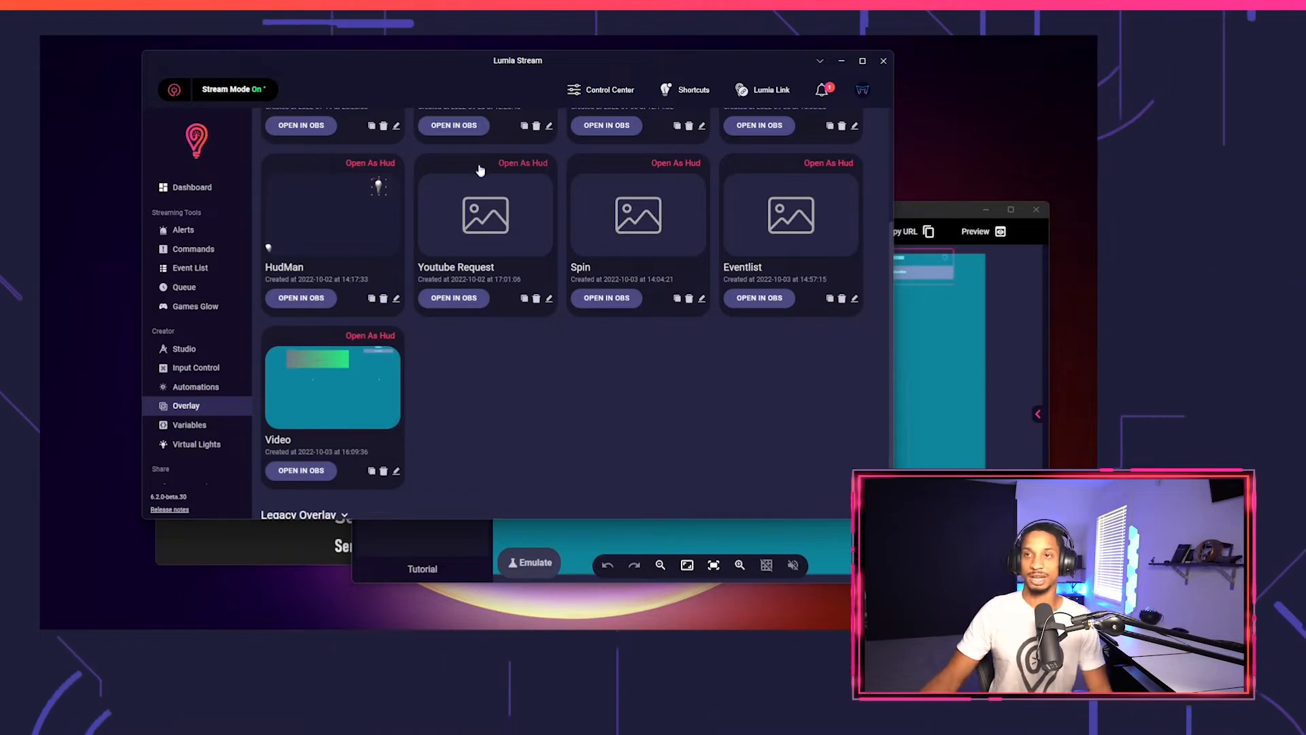
# Bring up the HUD options for the HudMan overlay and choose Screen 2 as the screen it opens on.
pyautogui.click(374, 164)
pyautogui.scroll(-3, 411, 354)
pyautogui.click(411, 364)
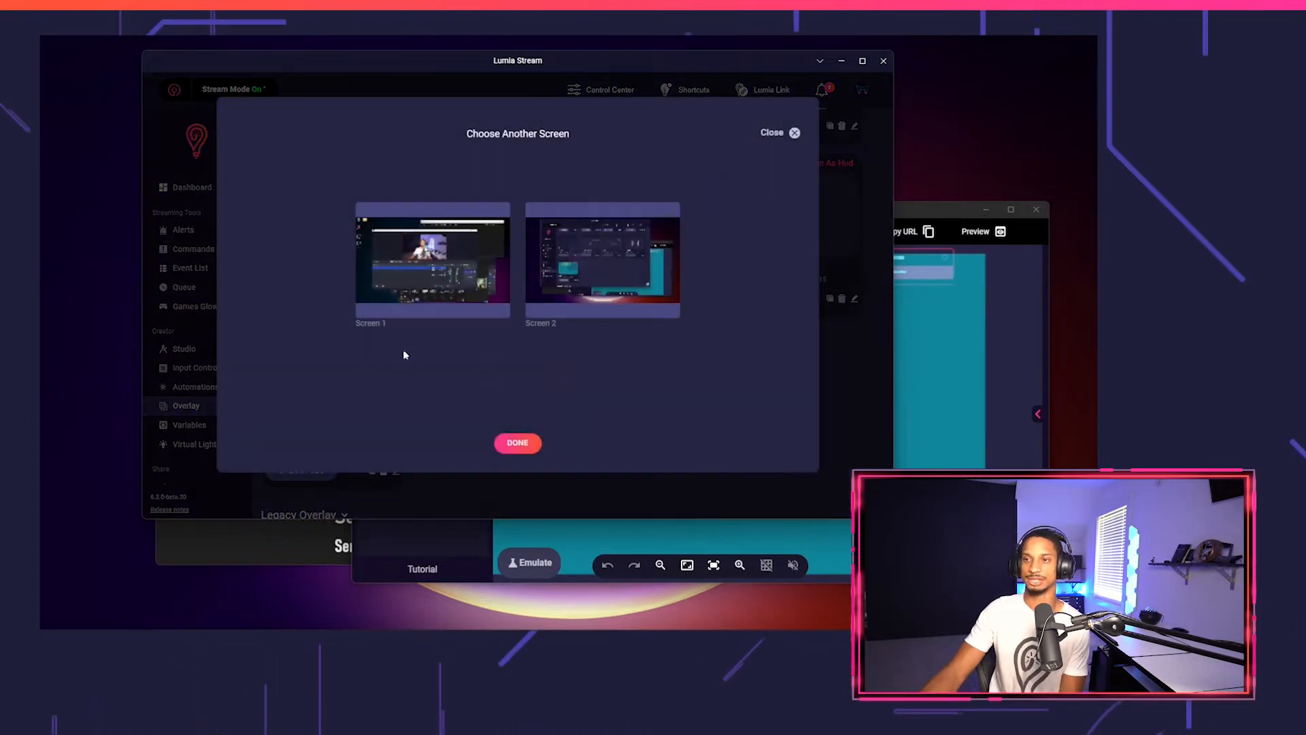
pyautogui.click(602, 270)
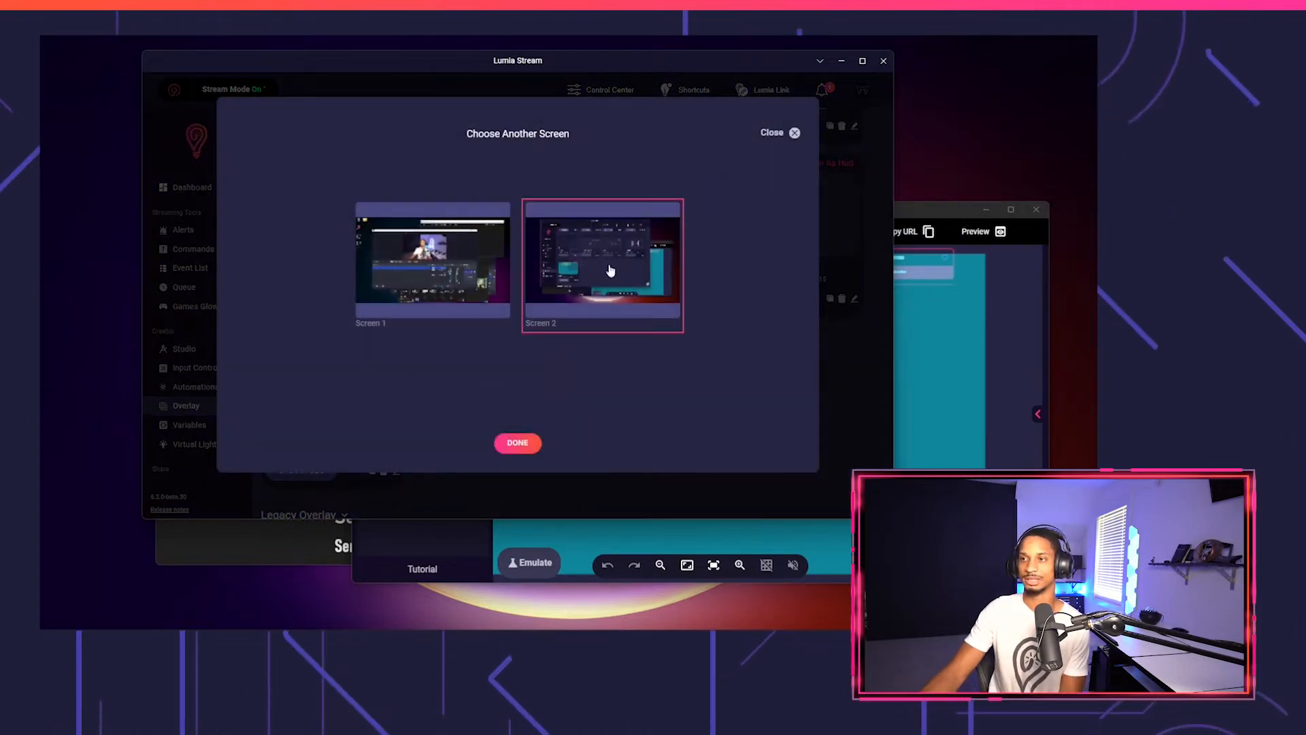
pyautogui.click(518, 443)
# Review the HUD options and set the opacity of the HUD to 0.7.
pyautogui.scroll(5, 535, 290)
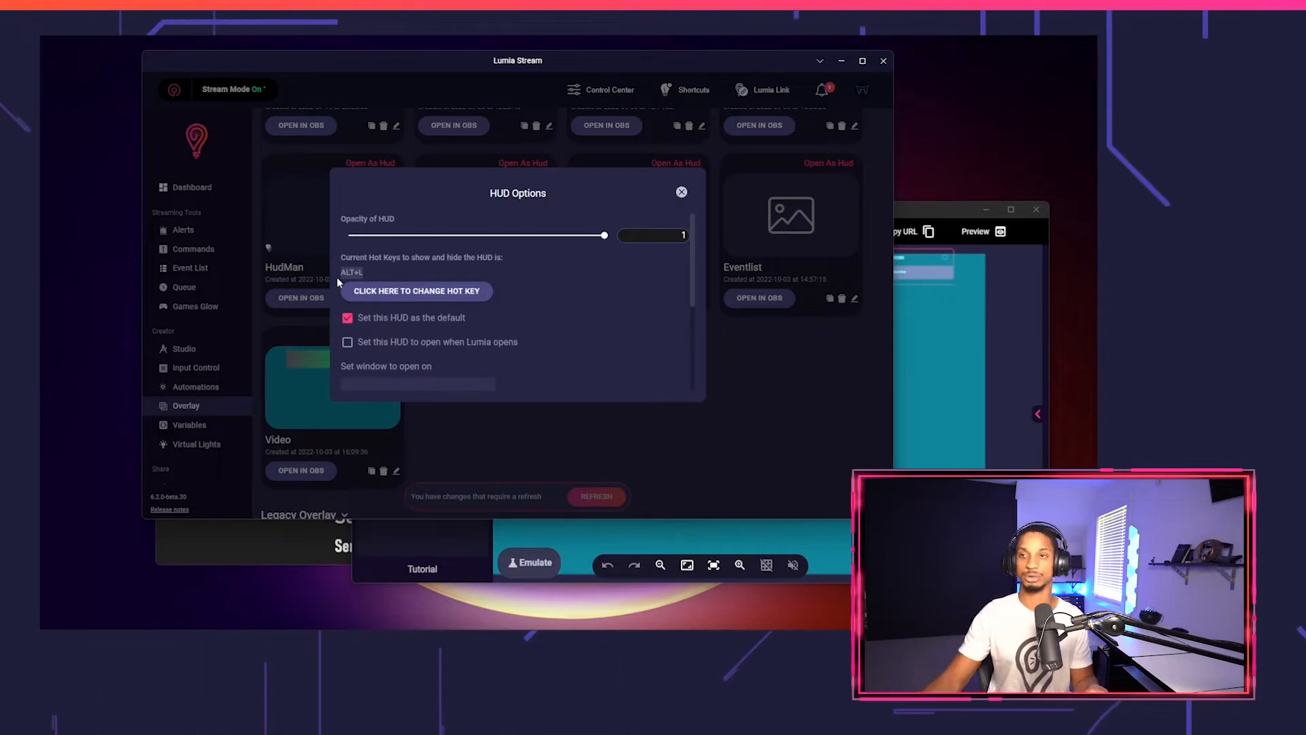
pyautogui.scroll(-2, 590, 279)
pyautogui.scroll(2, 588, 258)
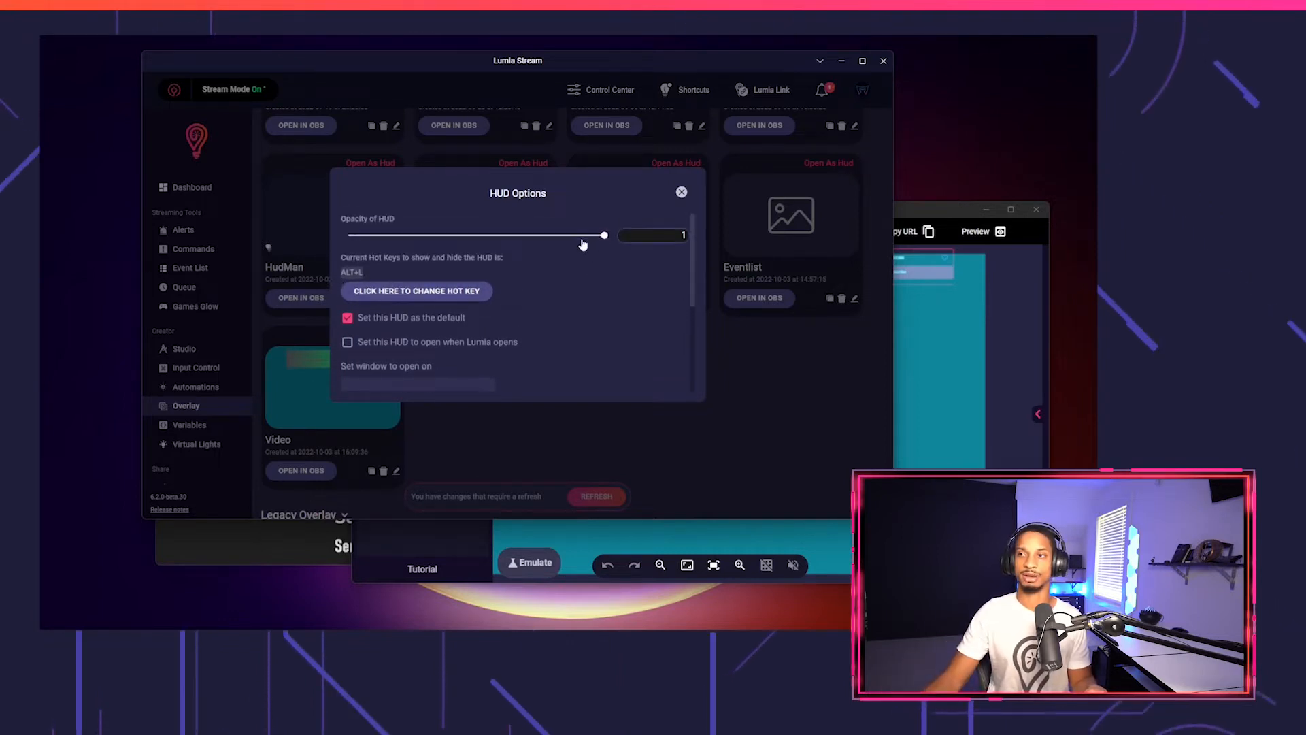
pyautogui.moveTo(602, 237); pyautogui.dragTo(561, 243)
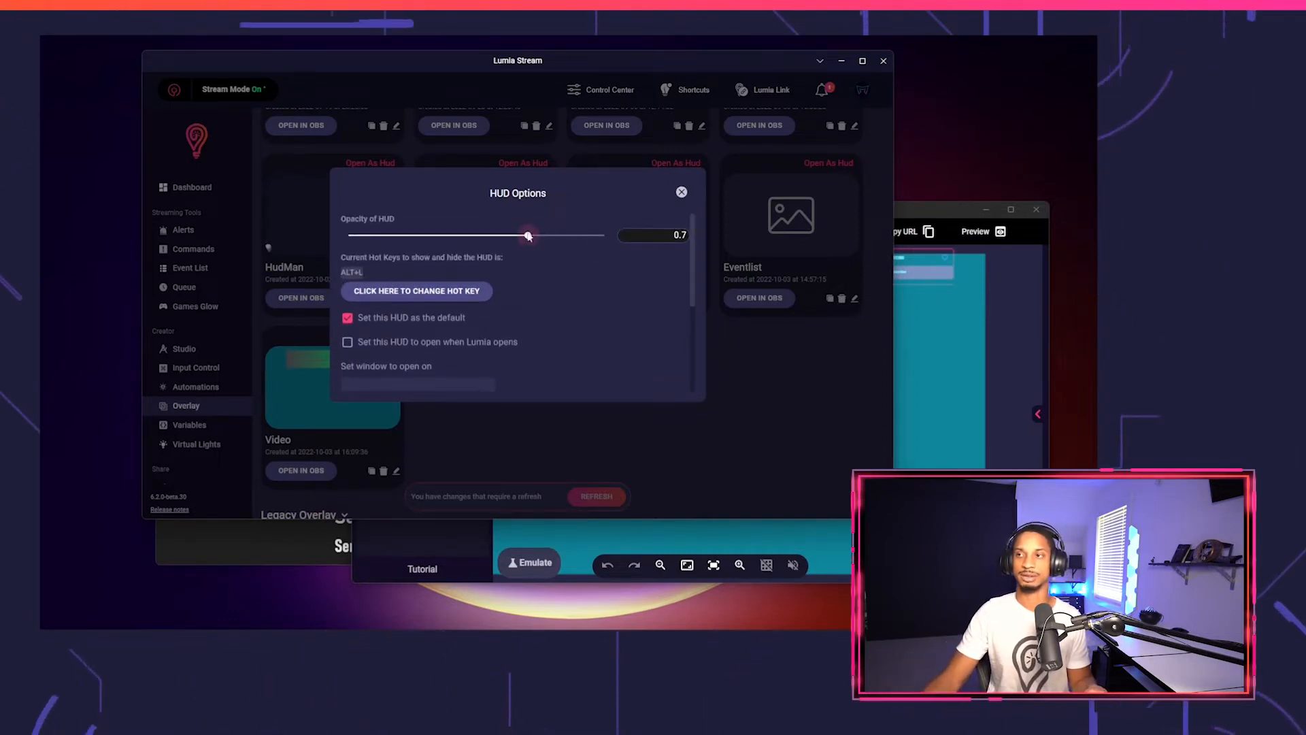
pyautogui.scroll(-2, 534, 302)
pyautogui.scroll(2, 542, 308)
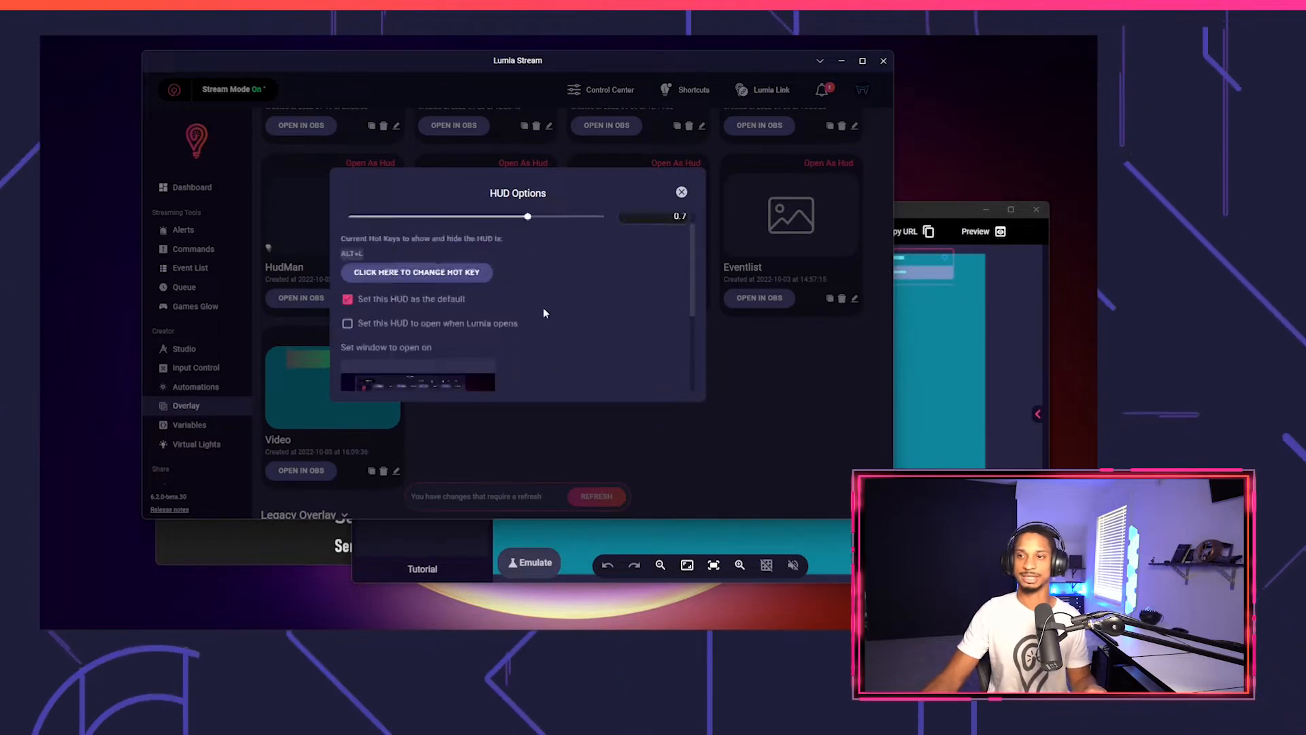
# Launch the HudMan overlay as a desktop HUD and accept the information notice.
pyautogui.scroll(-2, 543, 308)
pyautogui.click(547, 381)
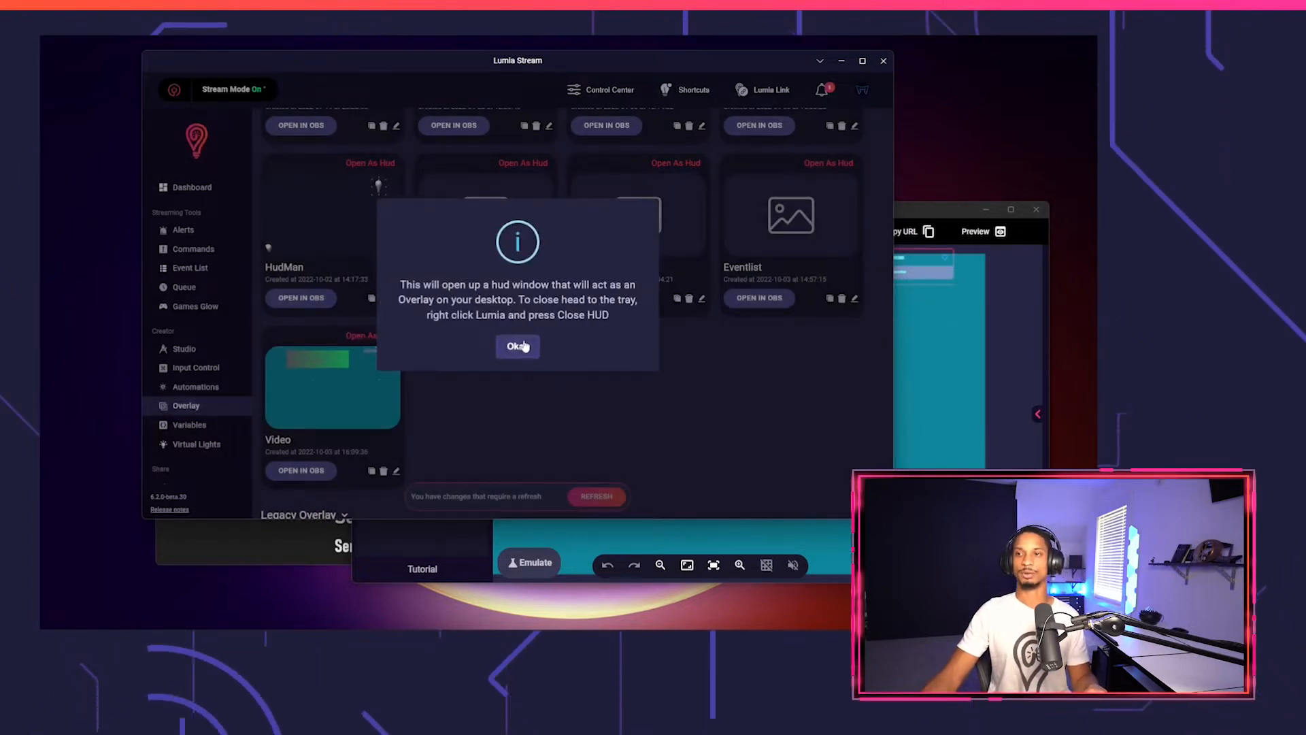
pyautogui.click(519, 348)
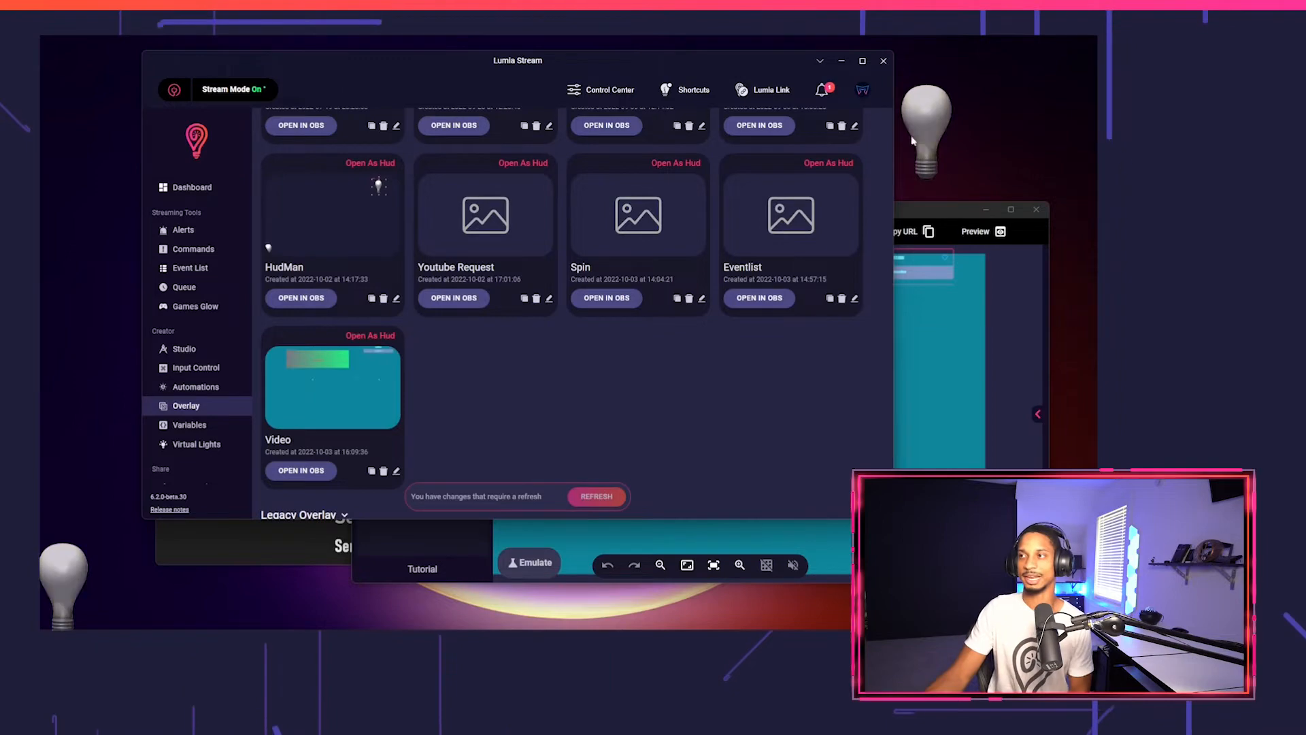
# Rearrange the desktop windows so that the HUD's light bulbs are not covered.
pyautogui.moveTo(768, 64); pyautogui.dragTo(813, 179)
pyautogui.click(708, 132)
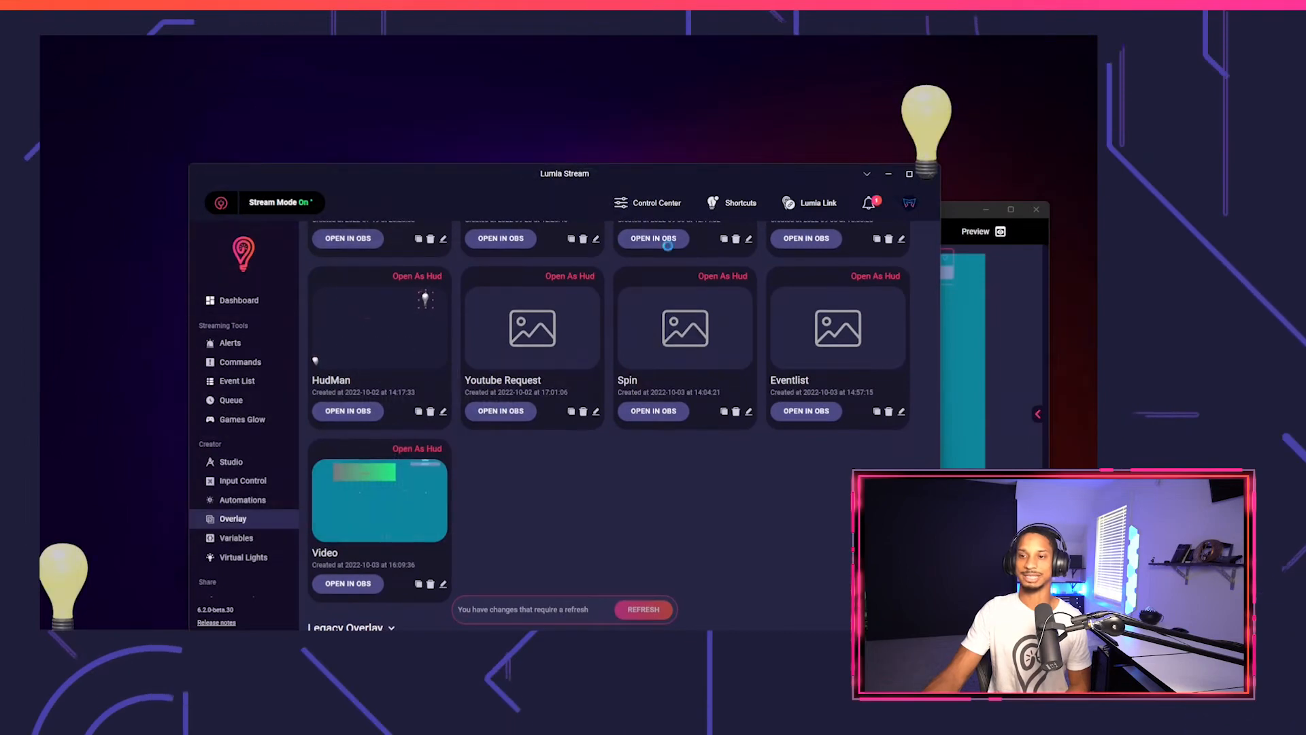
pyautogui.moveTo(779, 175); pyautogui.dragTo(699, 112)
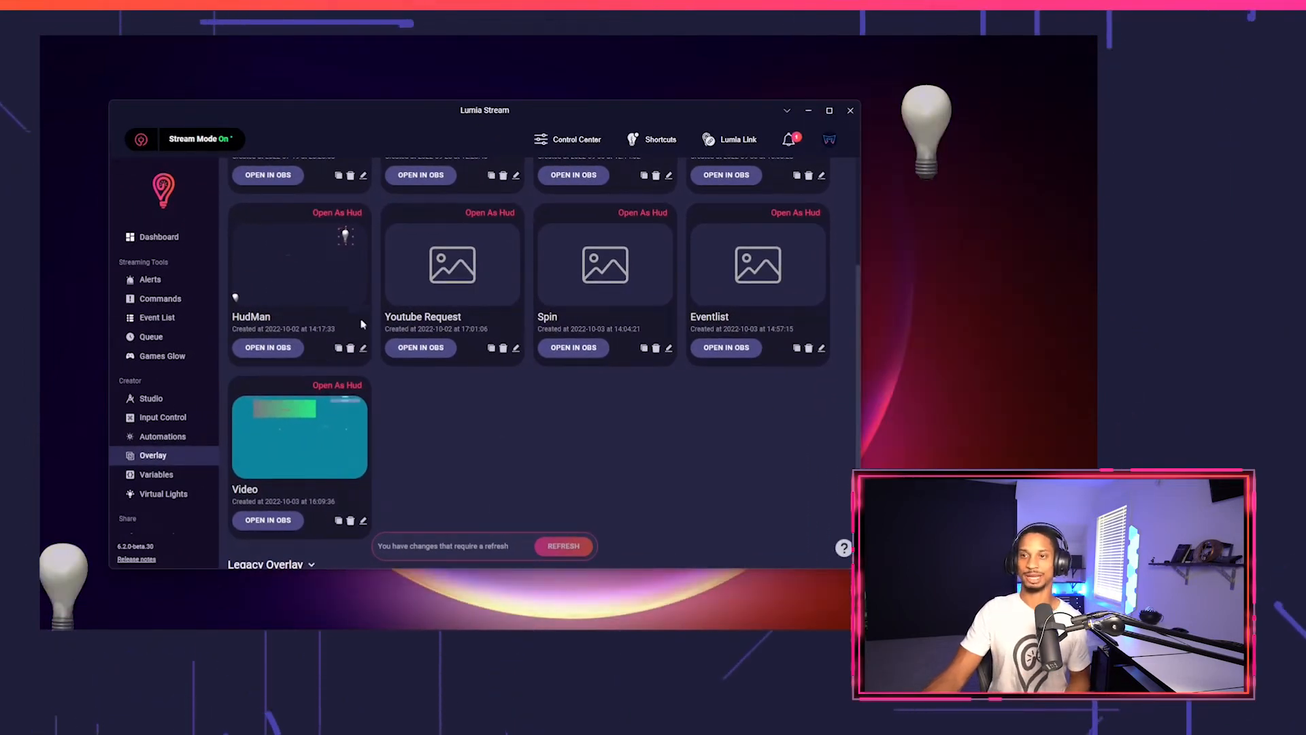
# Open the HudMan overlay for editing, add an HFX Video layer and save the overlay.
pyautogui.click(363, 348)
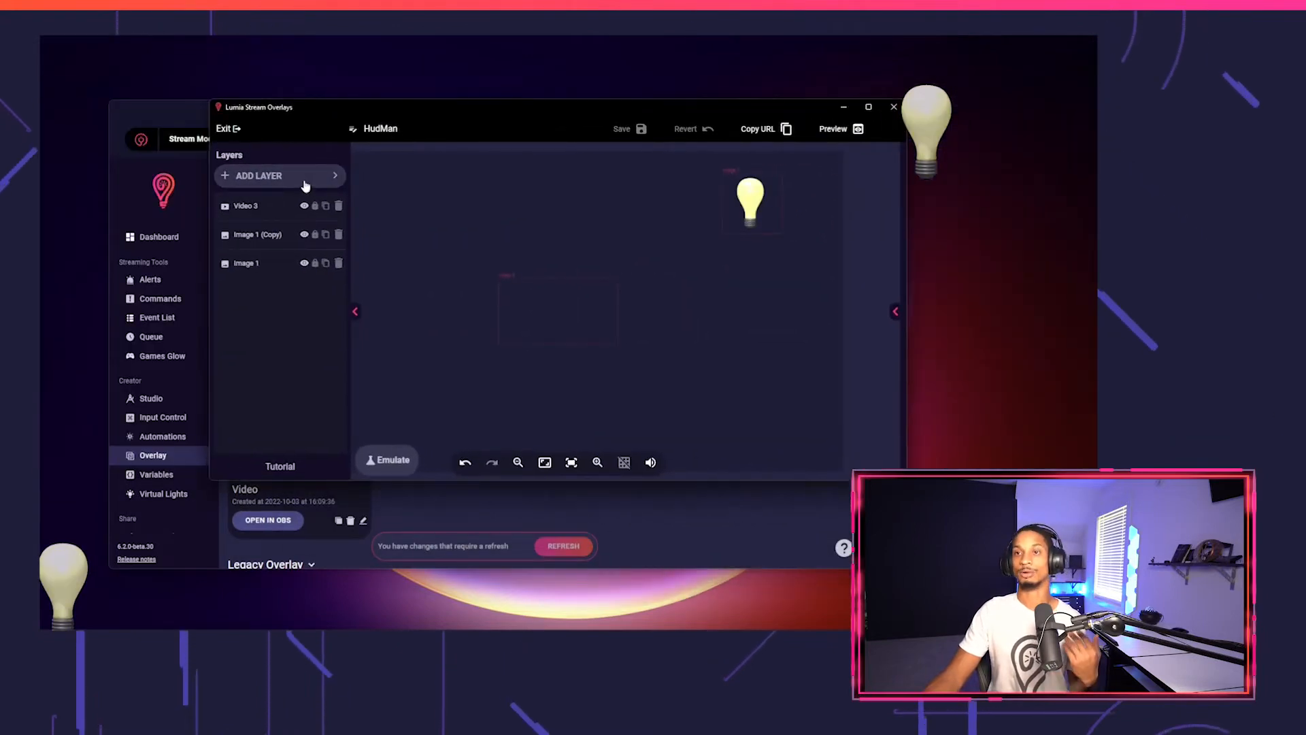
pyautogui.click(304, 178)
pyautogui.click(463, 398)
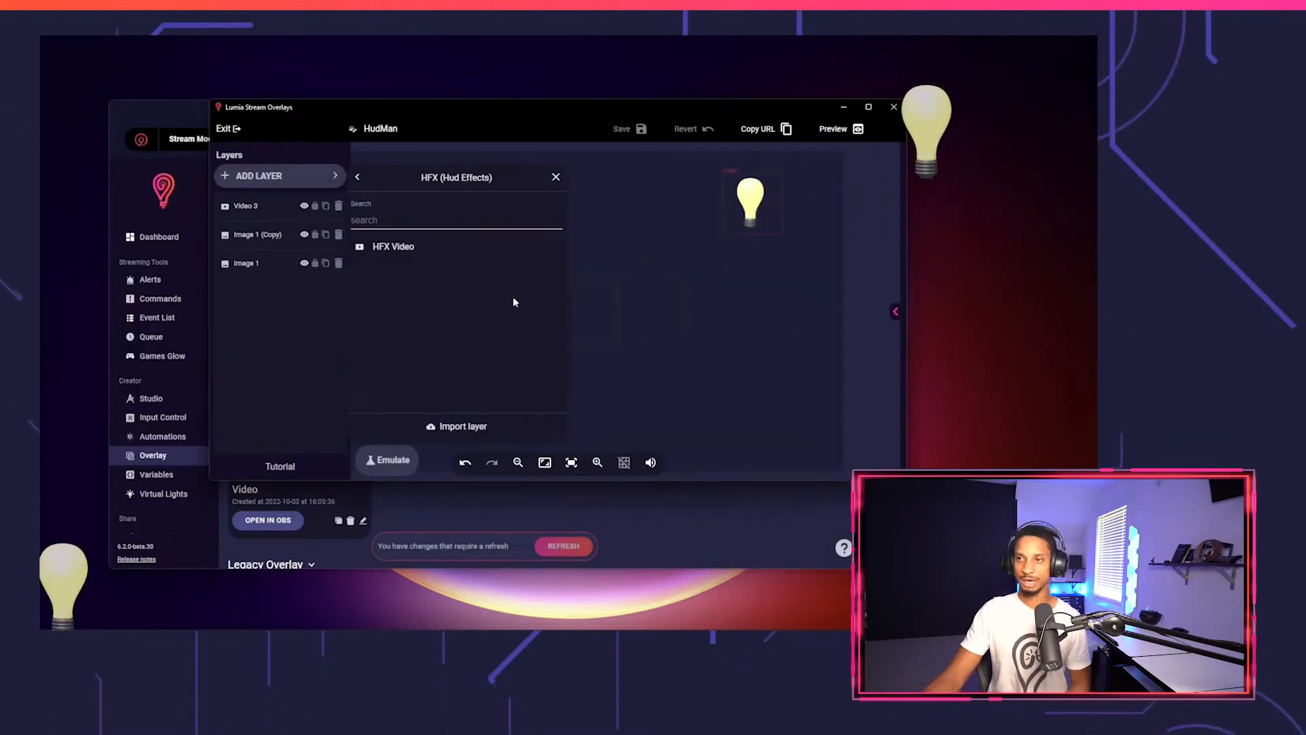
pyautogui.click(469, 246)
pyautogui.click(836, 221)
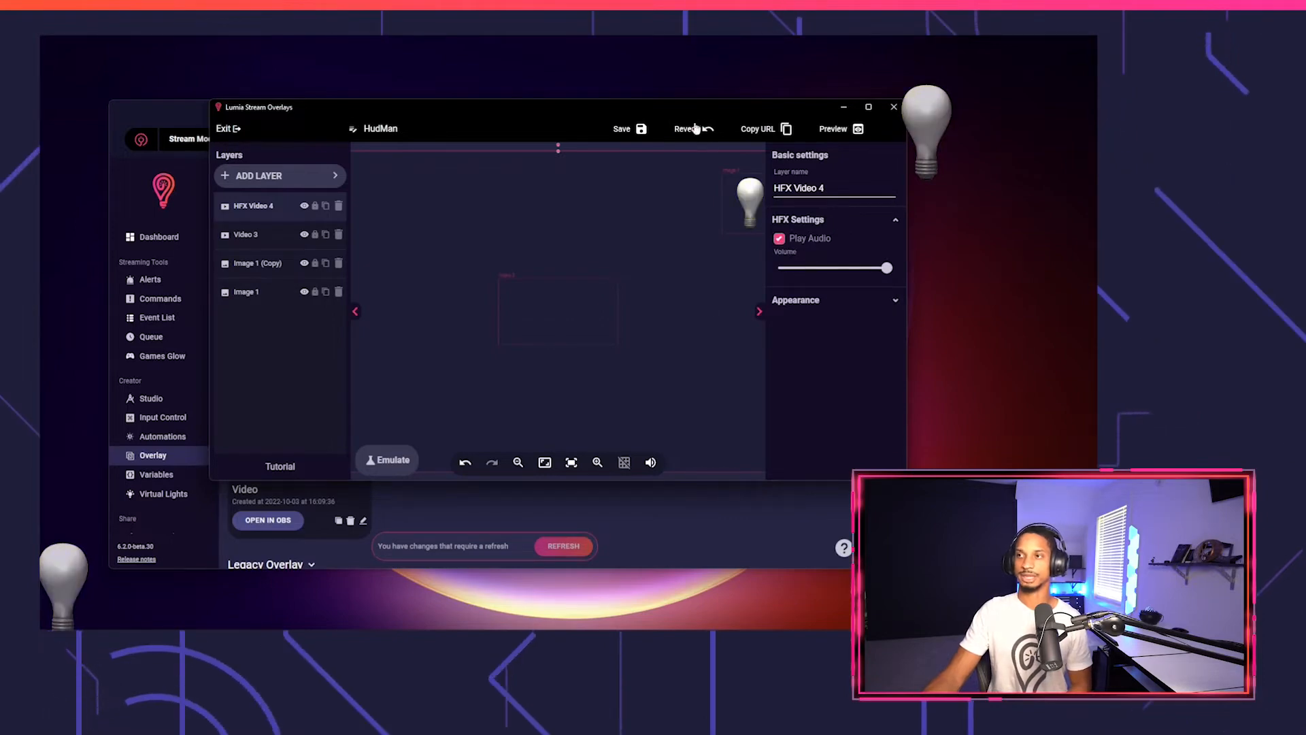
pyautogui.click(623, 129)
pyautogui.moveTo(653, 111); pyautogui.dragTo(790, 65)
# Return to the main Lumia Stream window and open the overlay actions of the !new-command chat command for editing.
pyautogui.click(397, 507)
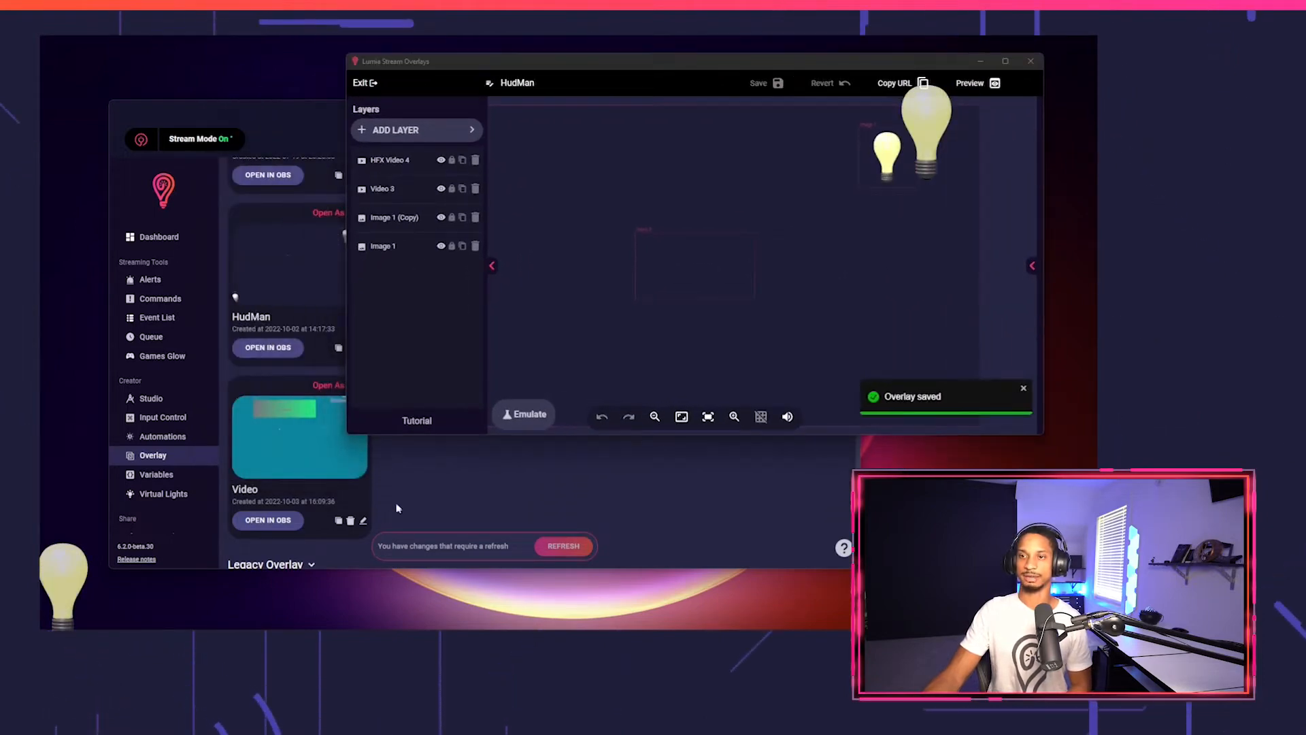
pyautogui.click(177, 302)
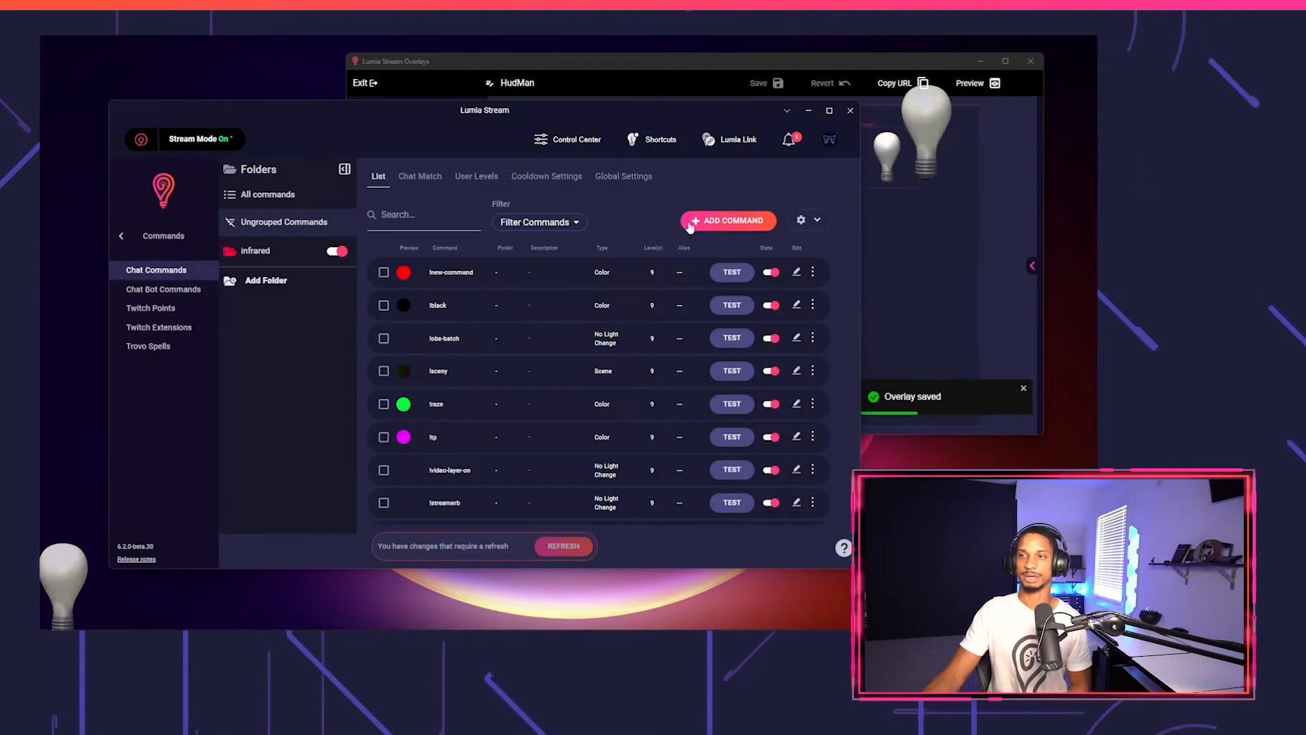
pyautogui.click(795, 272)
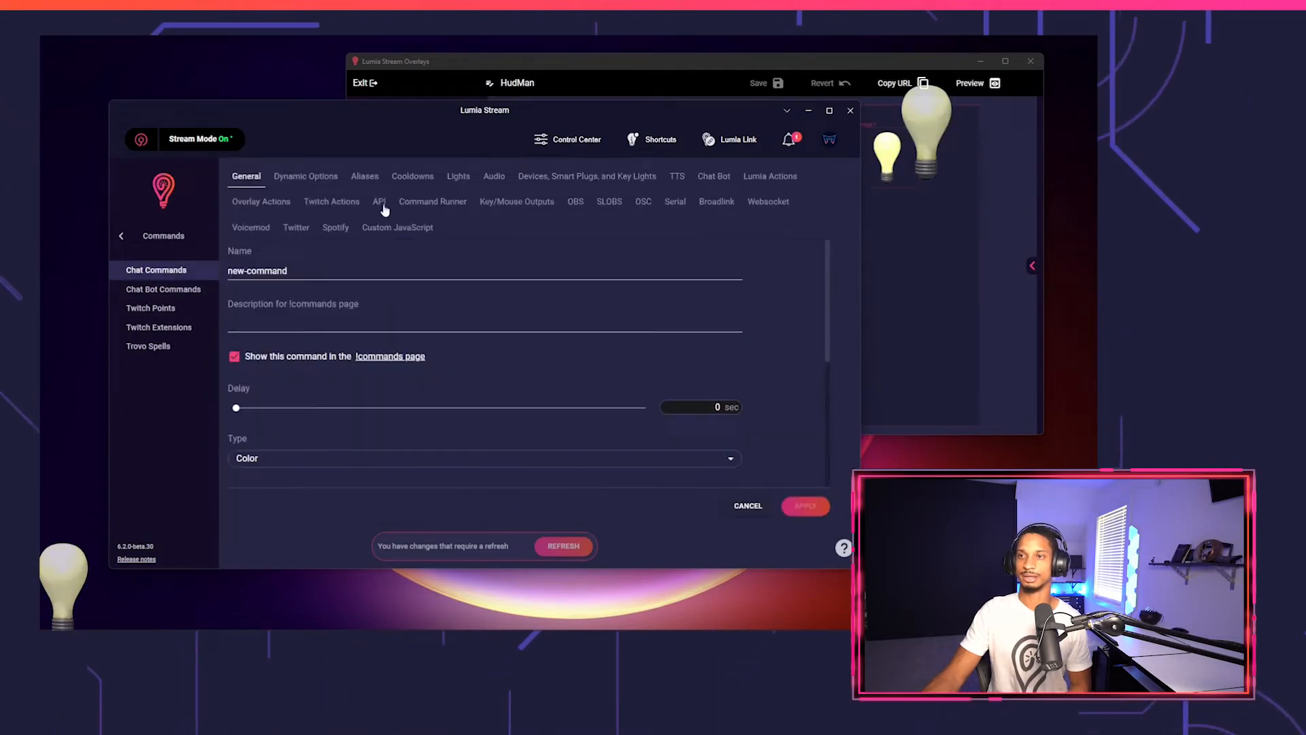
pyautogui.click(258, 201)
# Test a Send Hud Effect (HFX) action with the bat-attack effect and minimize the overlay editor window.
pyautogui.click(374, 298)
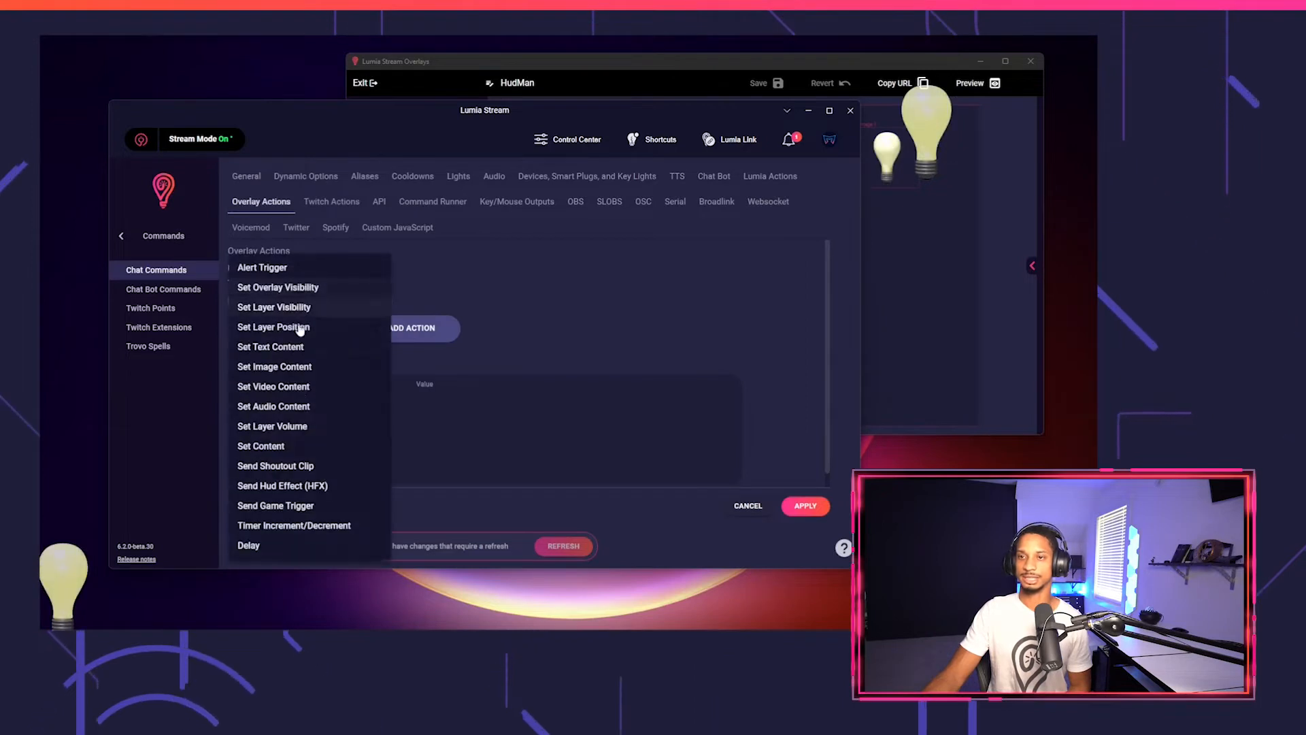
pyautogui.click(289, 485)
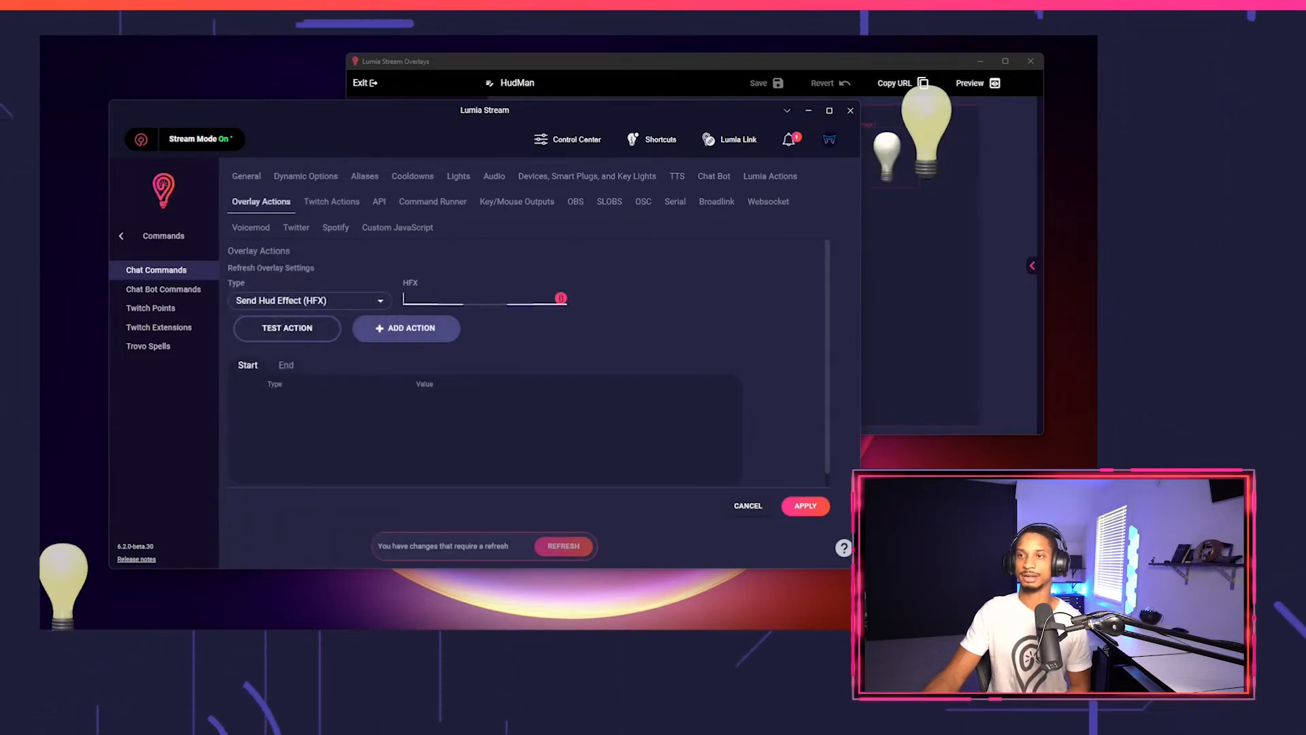
pyautogui.click(429, 298)
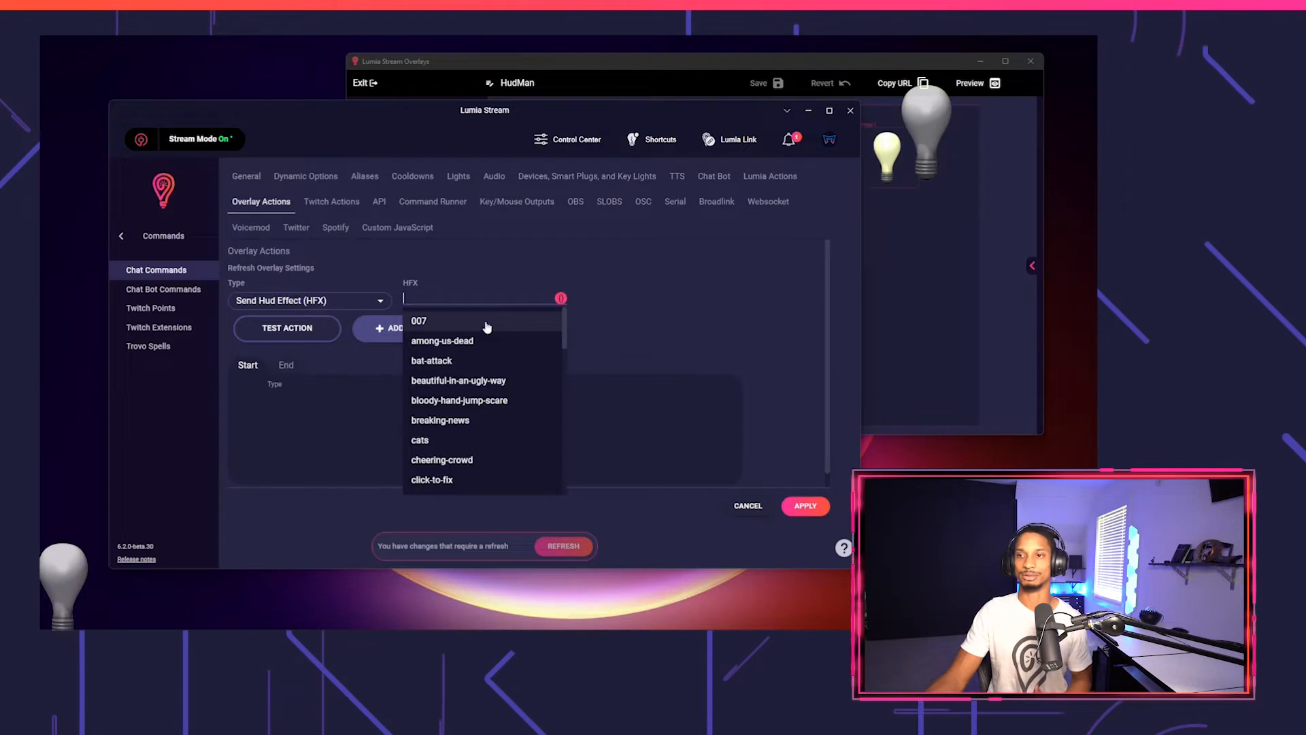
pyautogui.click(489, 361)
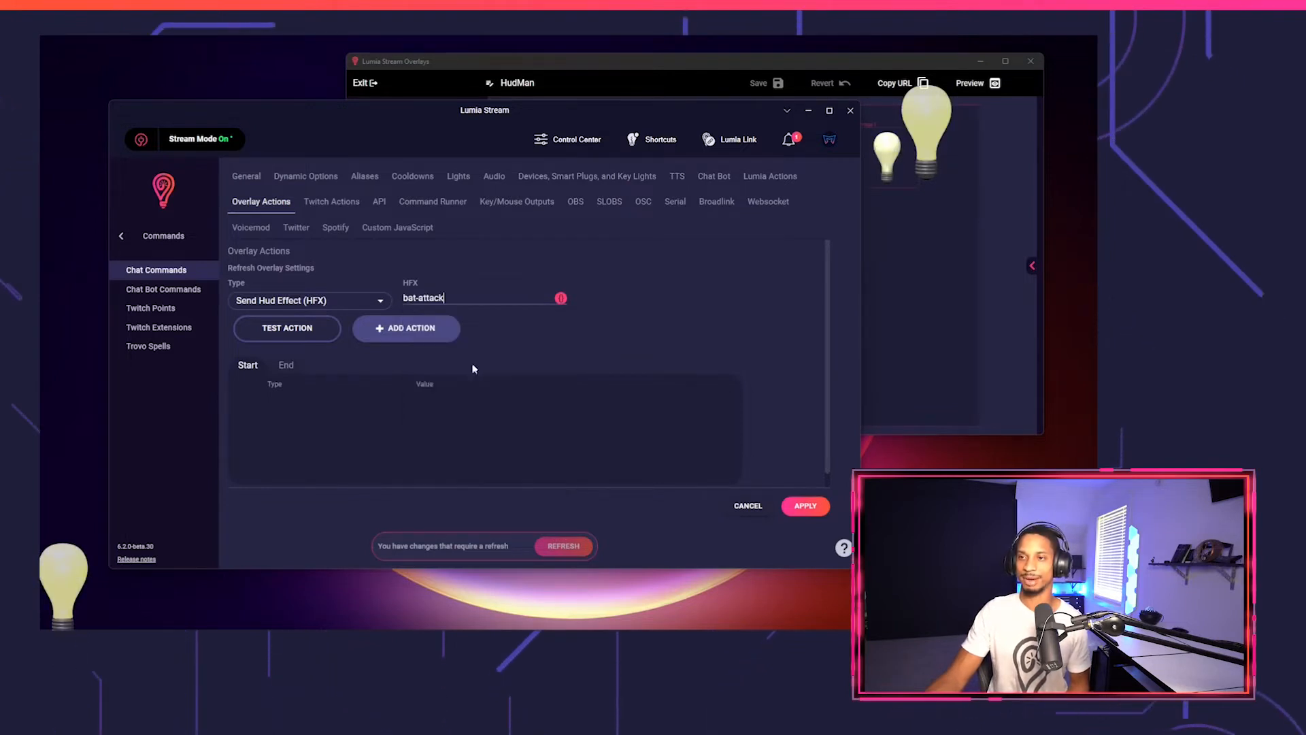
pyautogui.click(306, 329)
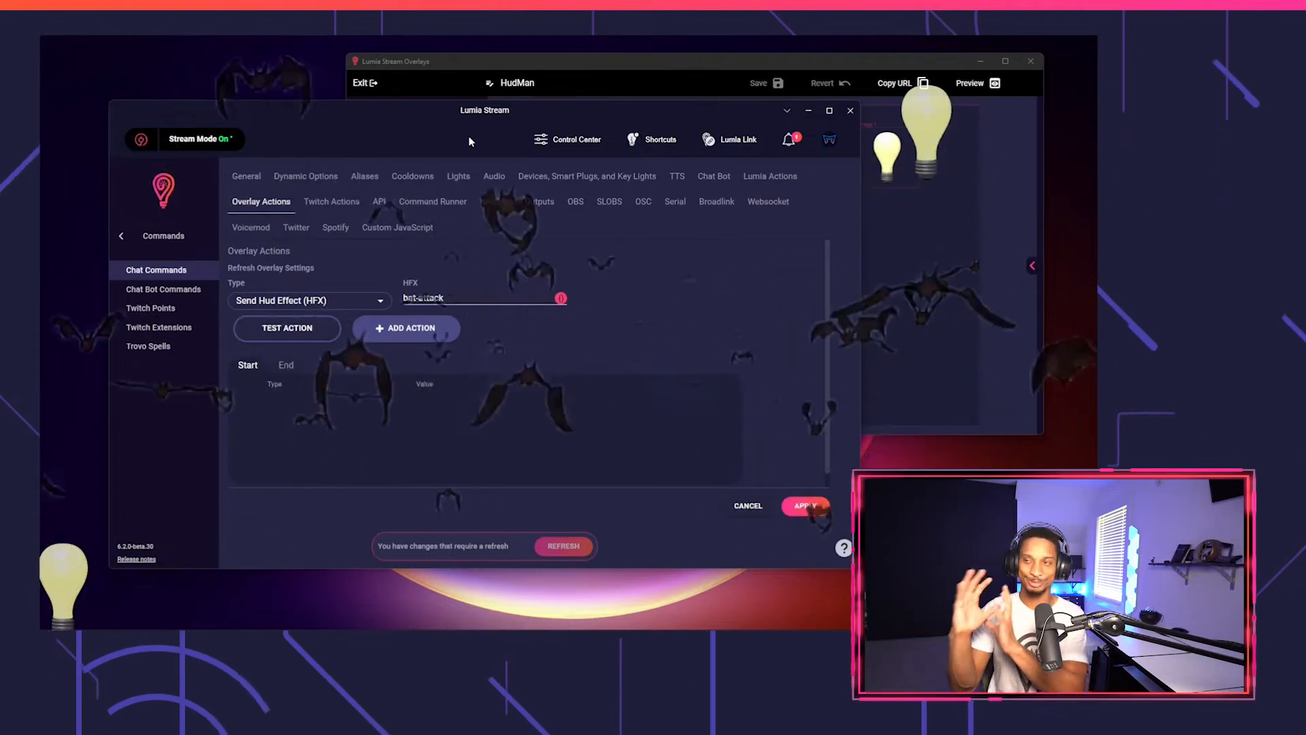
pyautogui.moveTo(566, 67); pyautogui.dragTo(610, 102)
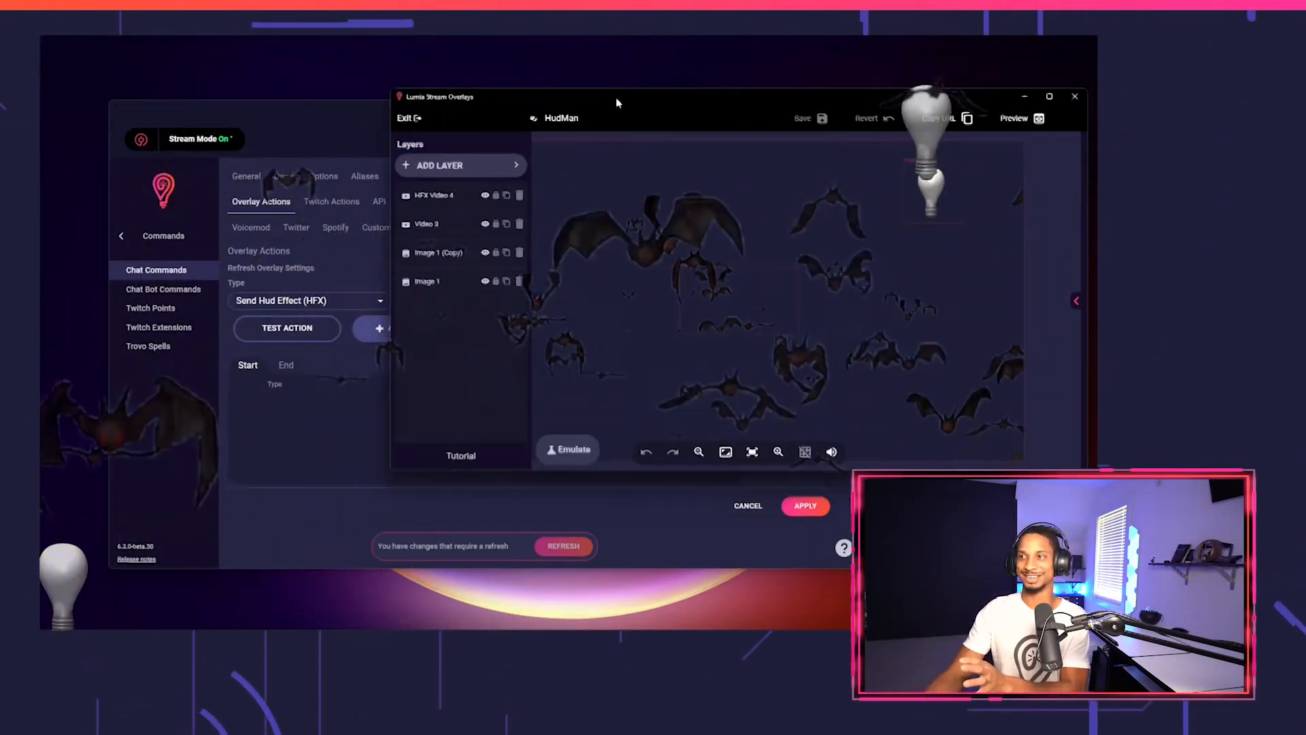
pyautogui.click(1024, 95)
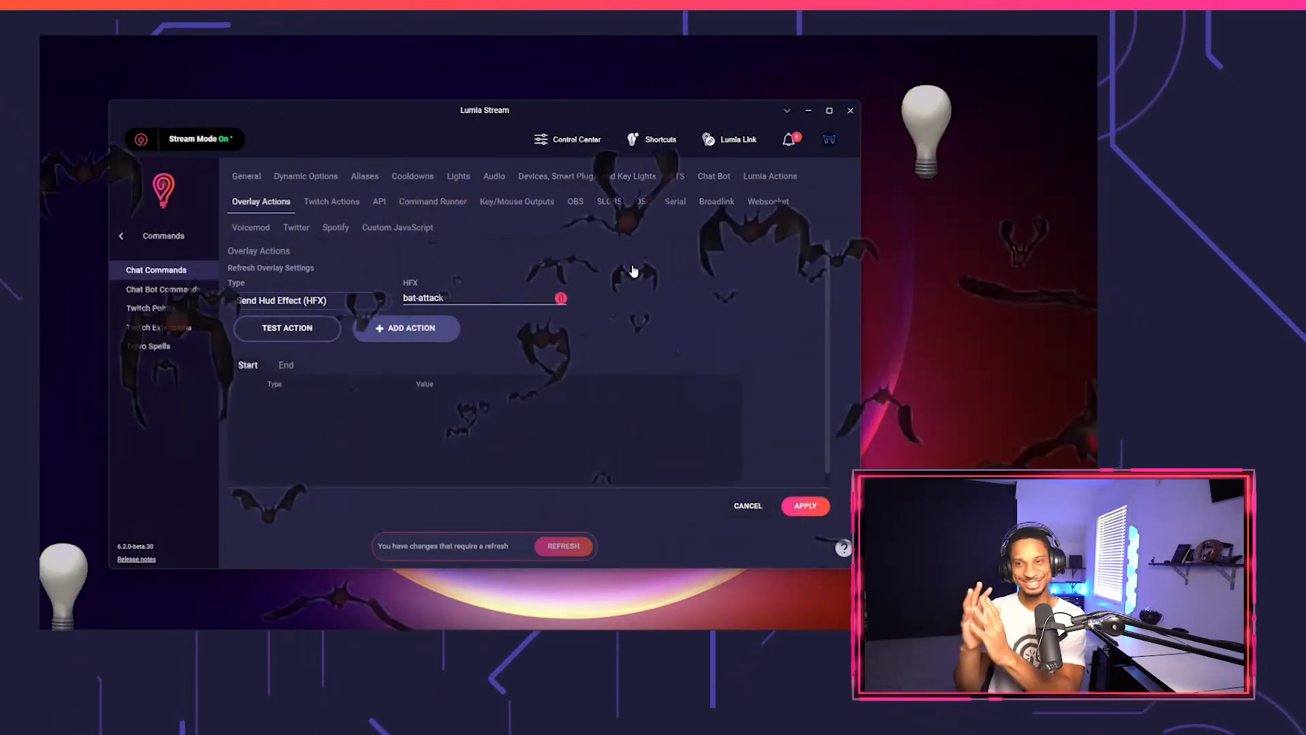
# Switch the overlay action type to Set Video Content and look through the available overlays.
pyautogui.click(306, 300)
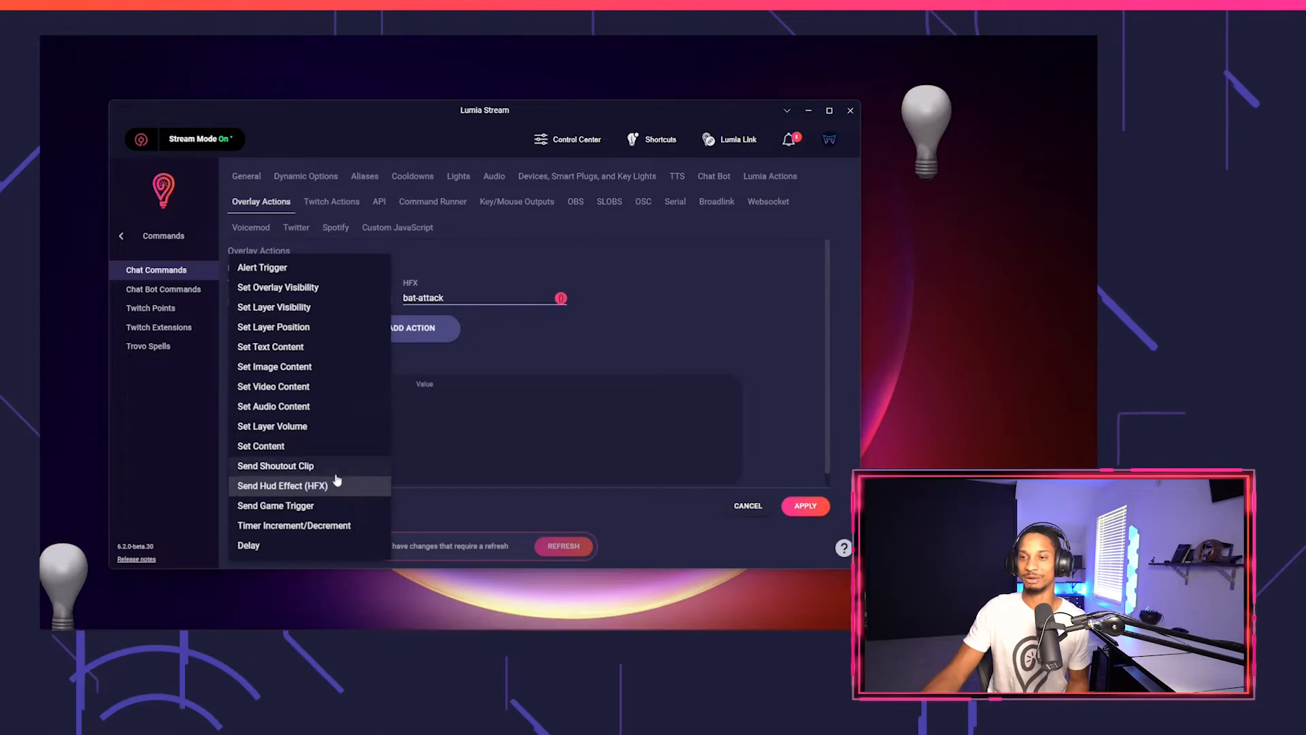
pyautogui.click(309, 389)
pyautogui.click(524, 300)
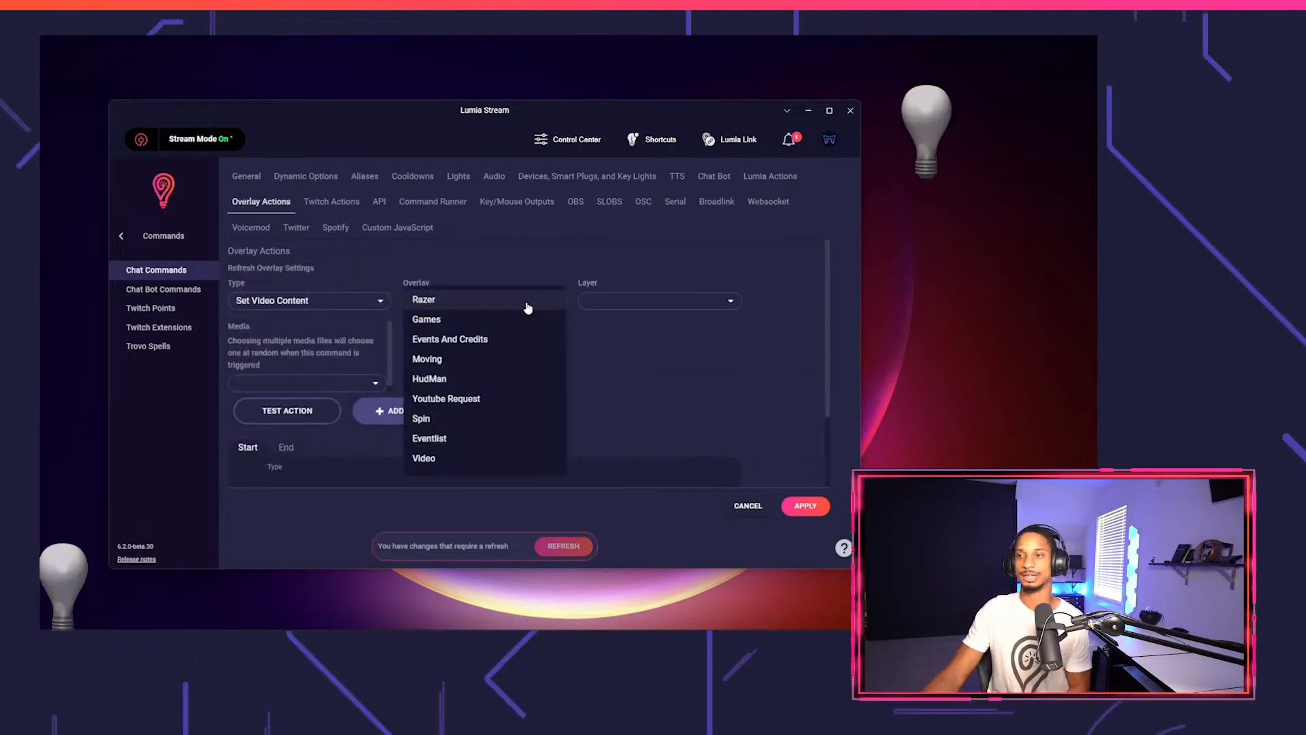
pyautogui.click(666, 499)
# Bring back the HudMan overlay editor and add a general Video layer.
pyautogui.moveTo(548, 628)
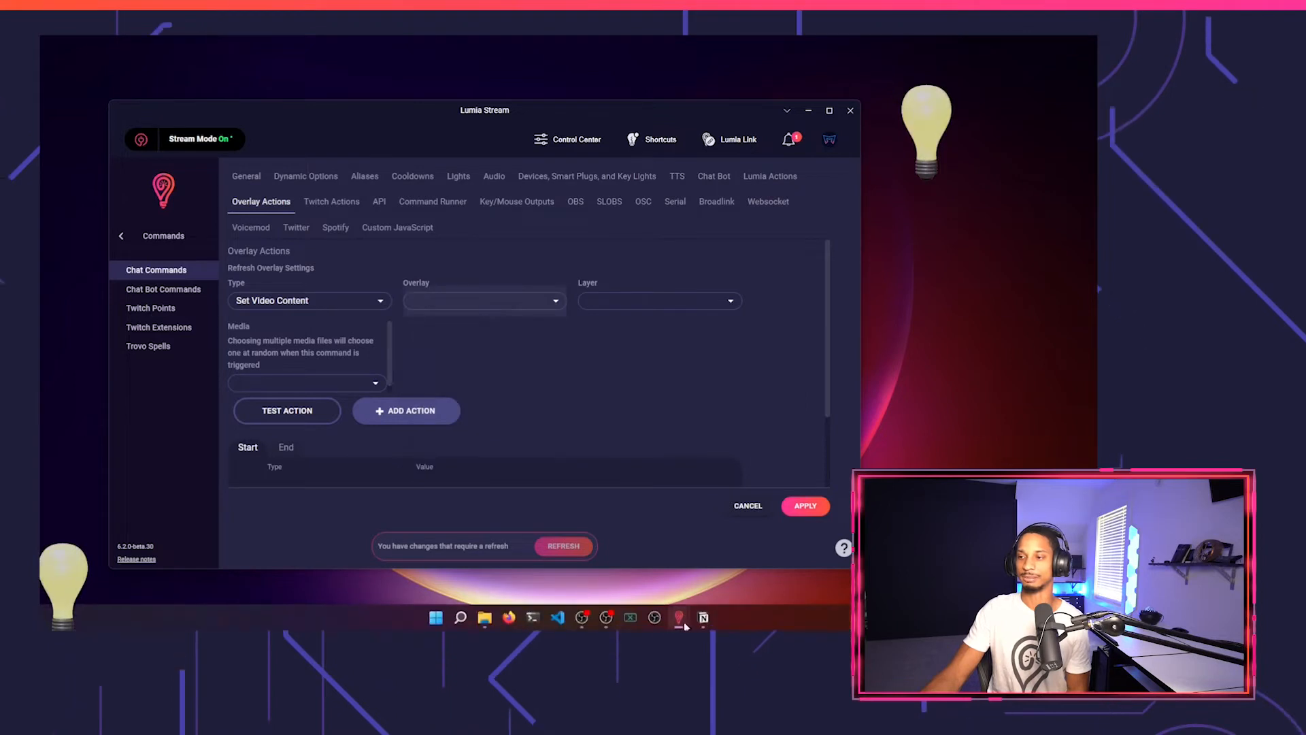
pyautogui.click(680, 618)
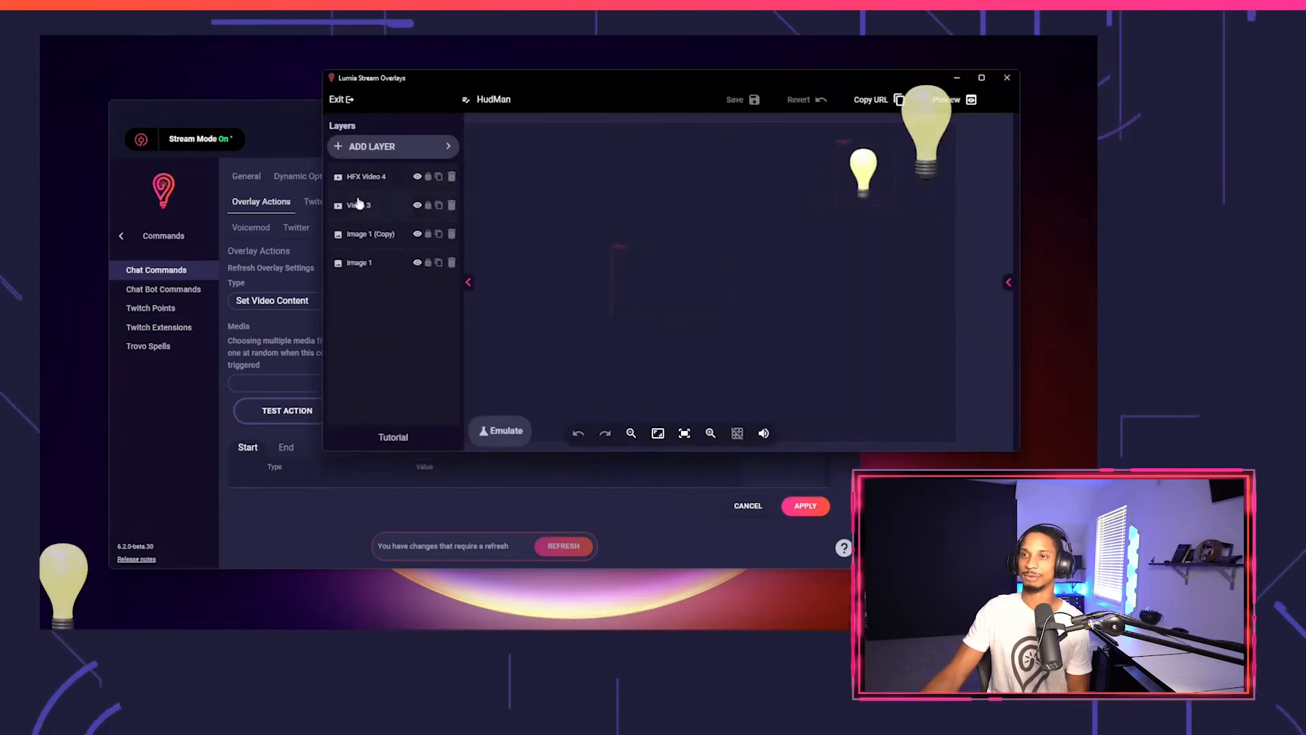
pyautogui.click(372, 147)
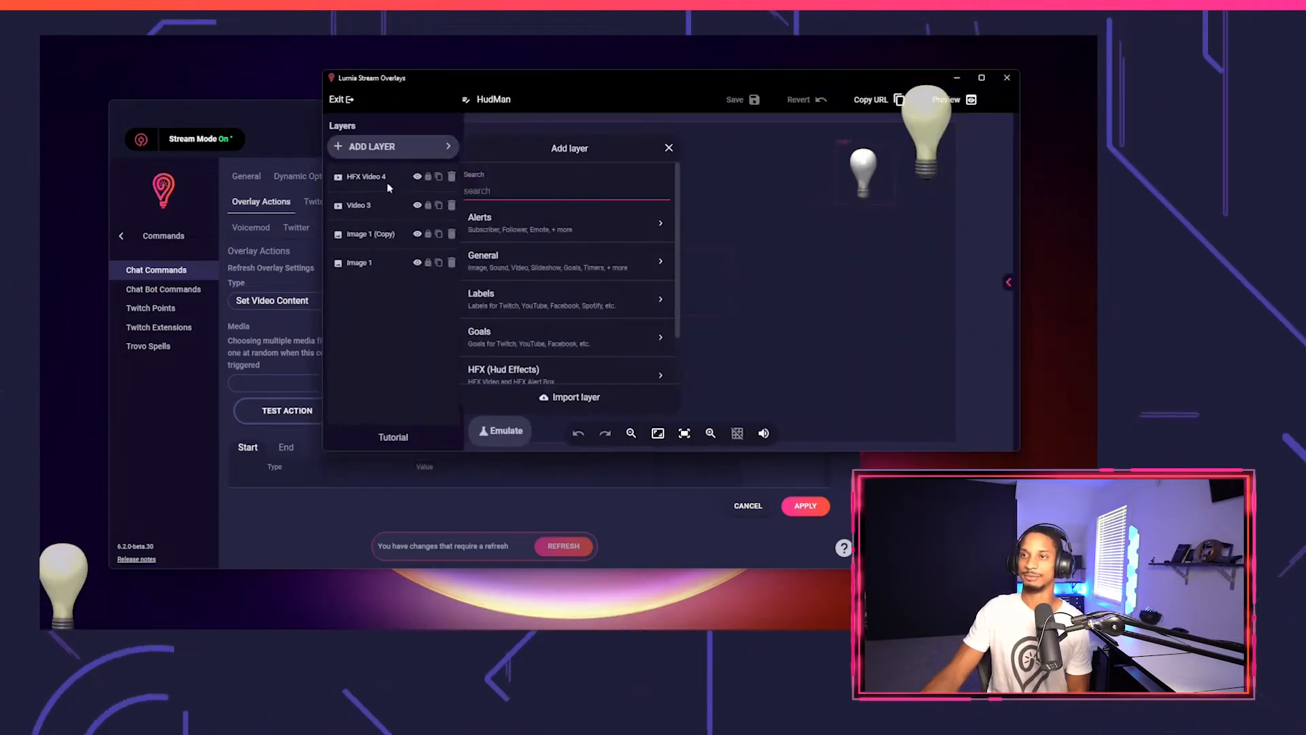
pyautogui.click(534, 261)
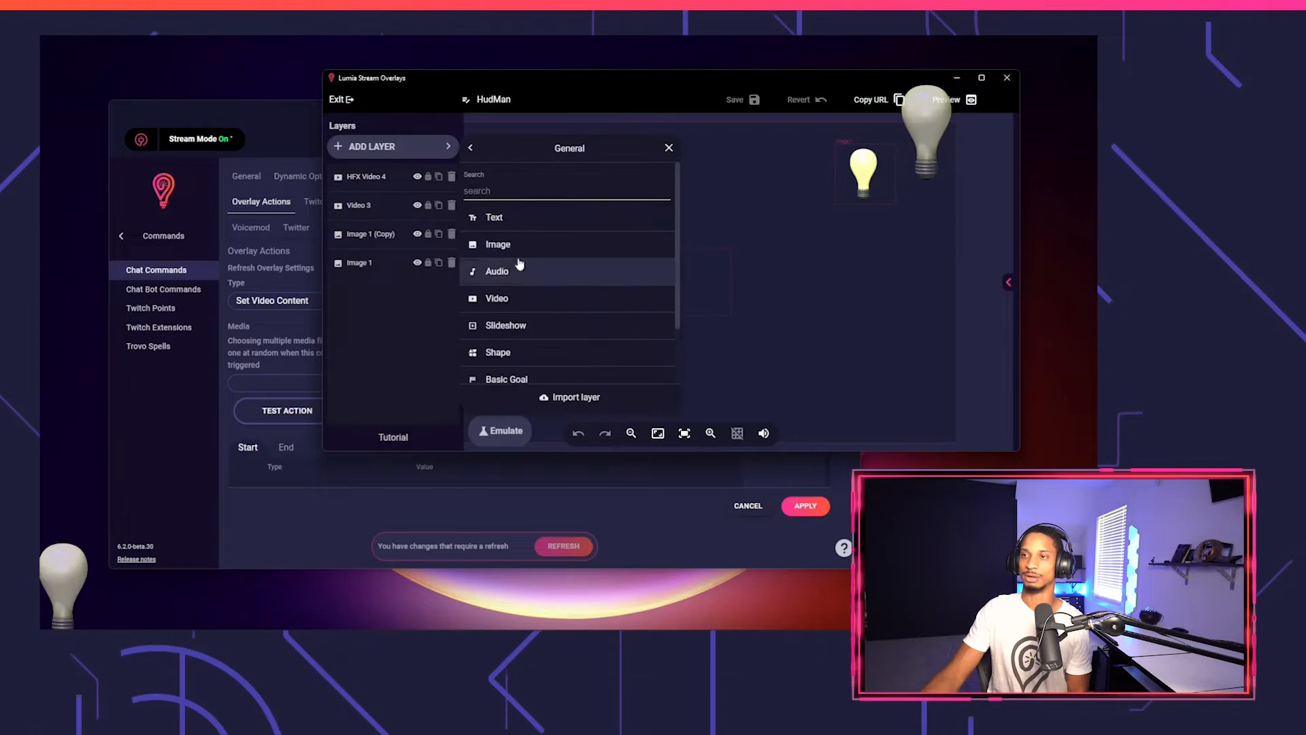
pyautogui.click(537, 296)
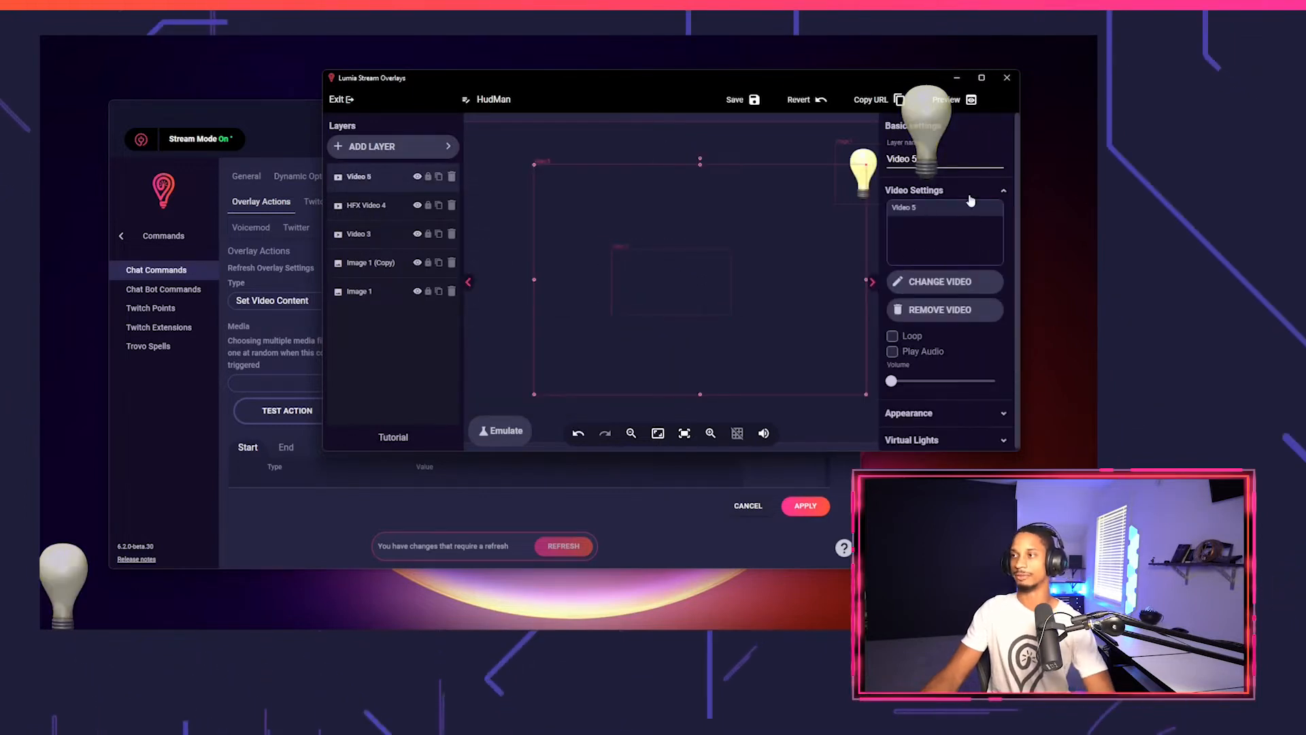
# Assign the Spidey and Thanos dancing video to the new layer, hide that layer and save the overlay.
pyautogui.click(954, 283)
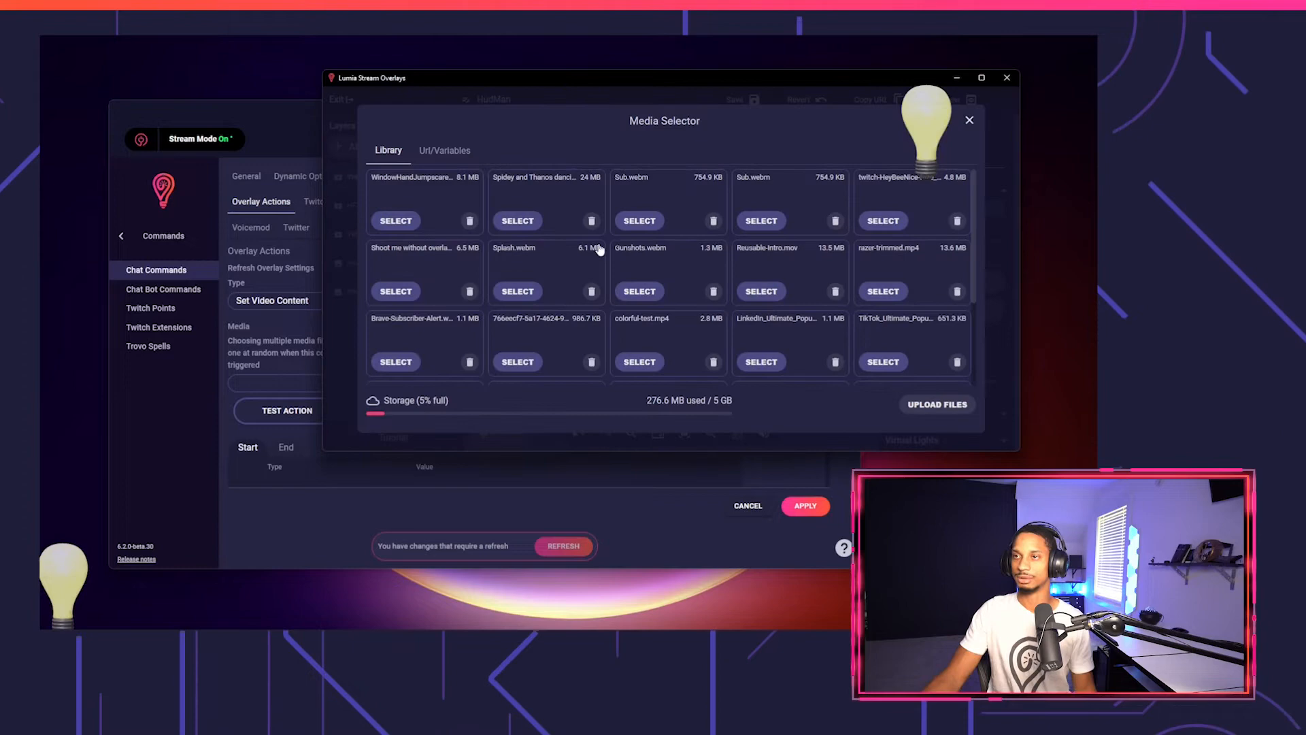
pyautogui.click(520, 222)
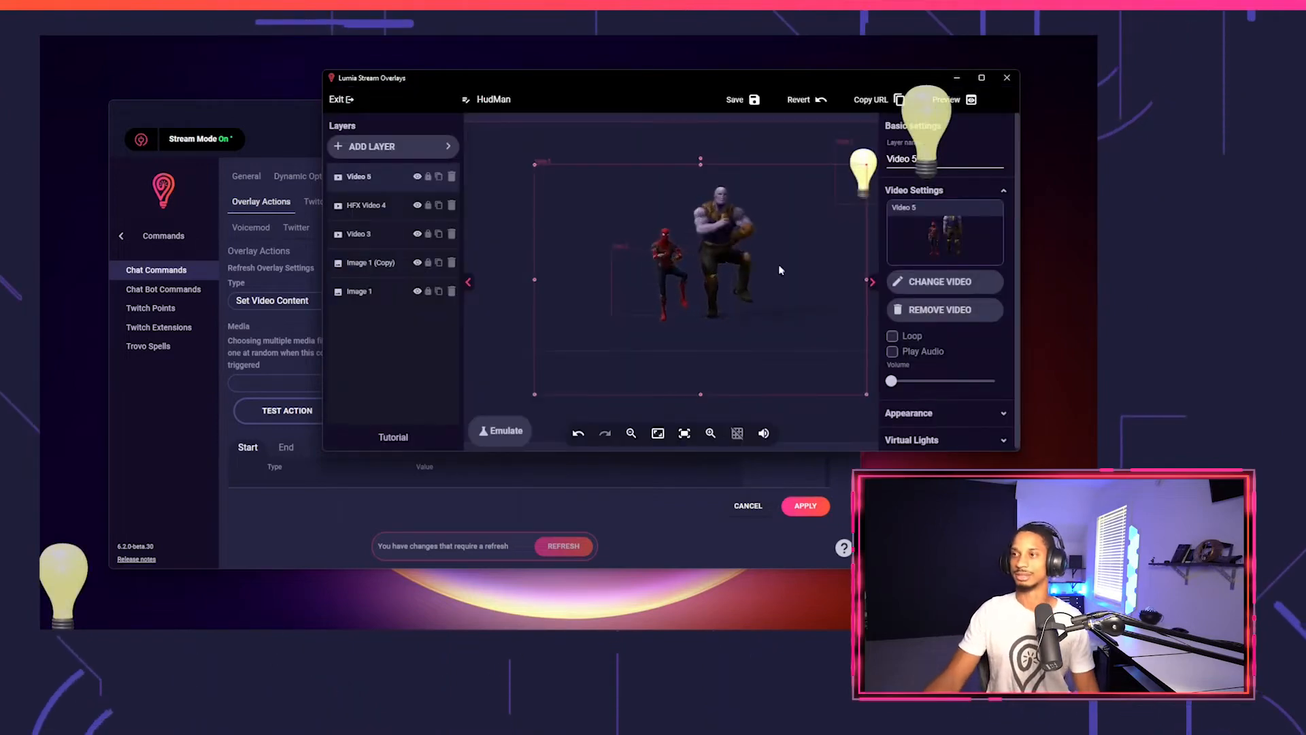
pyautogui.click(417, 176)
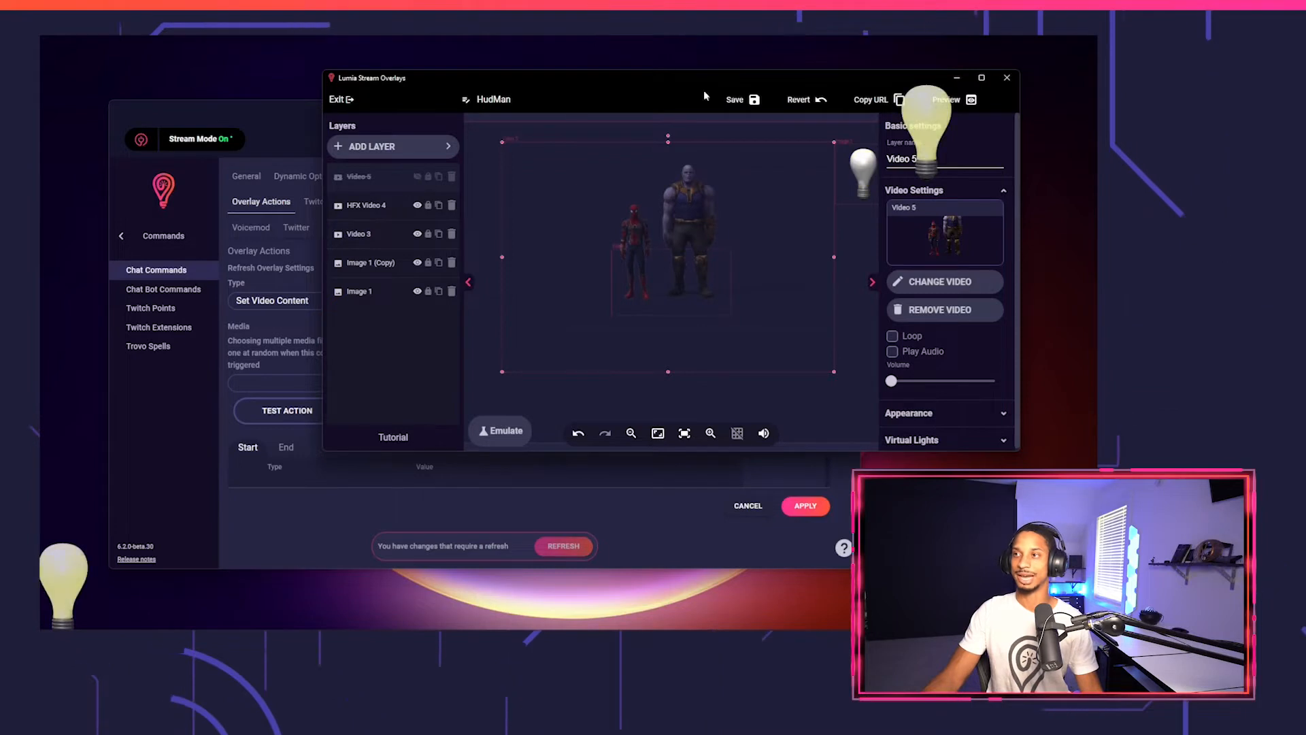
pyautogui.click(731, 102)
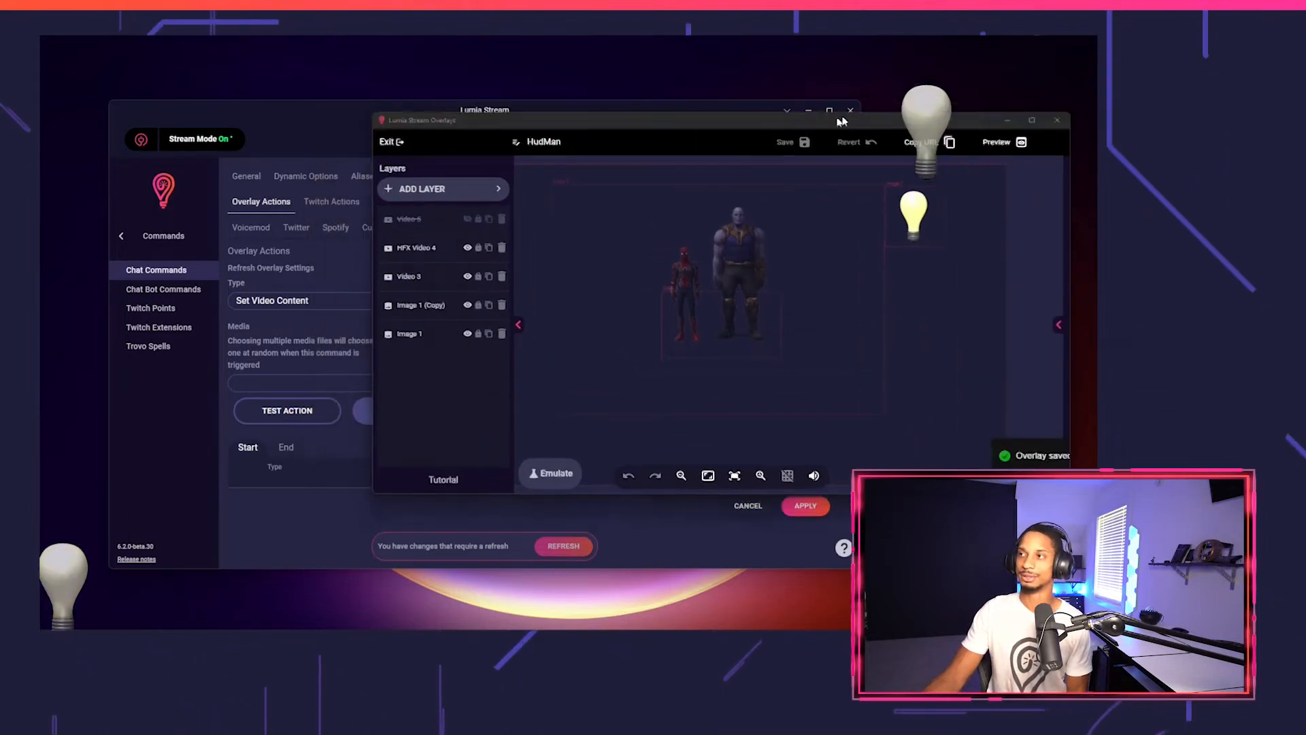
# Refresh the command's overlay settings and target the Video 5 layer of the HudMan overlay.
pyautogui.click(342, 130)
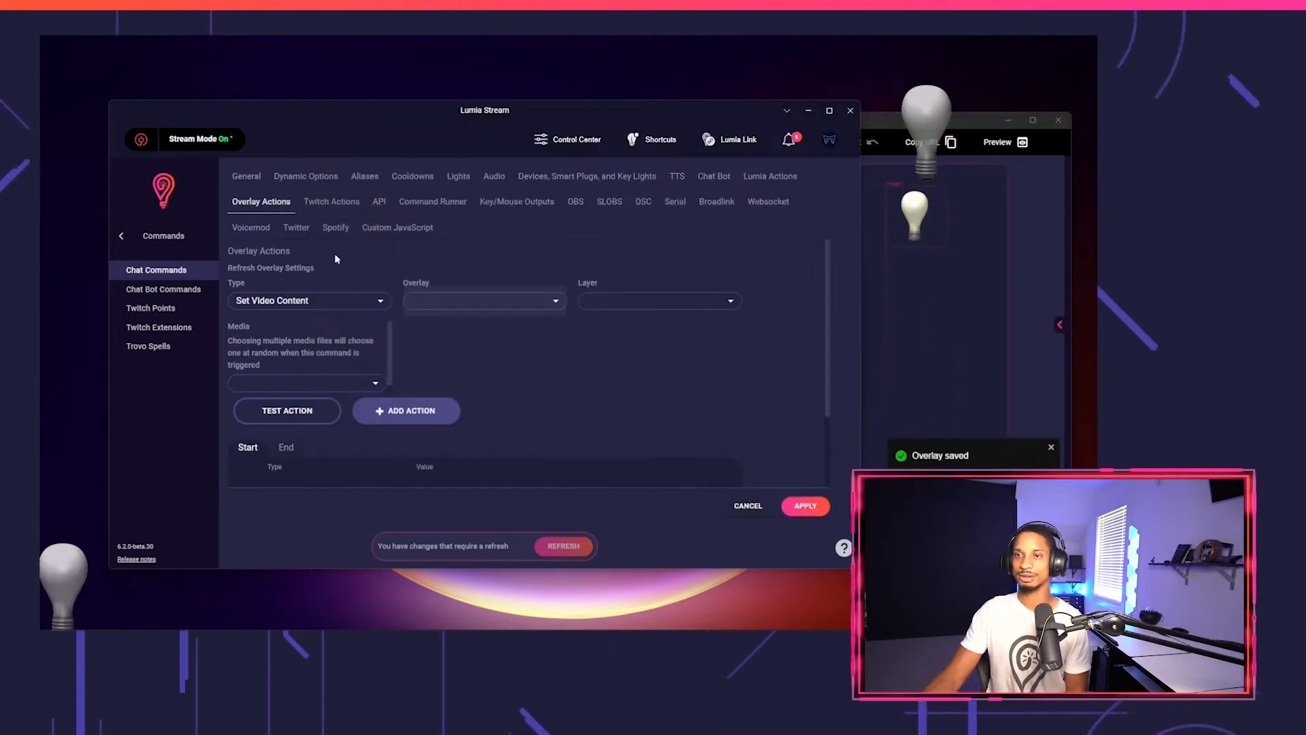
pyautogui.click(295, 268)
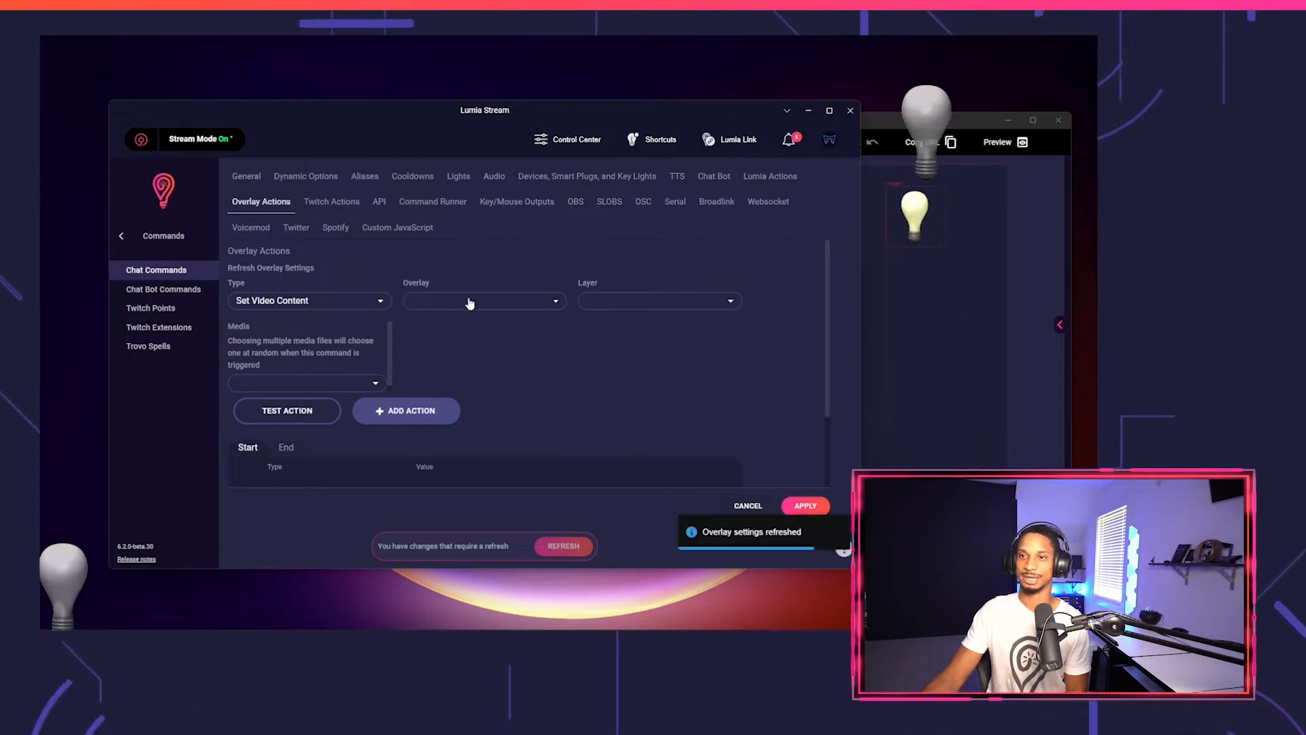
pyautogui.click(544, 301)
pyautogui.click(428, 378)
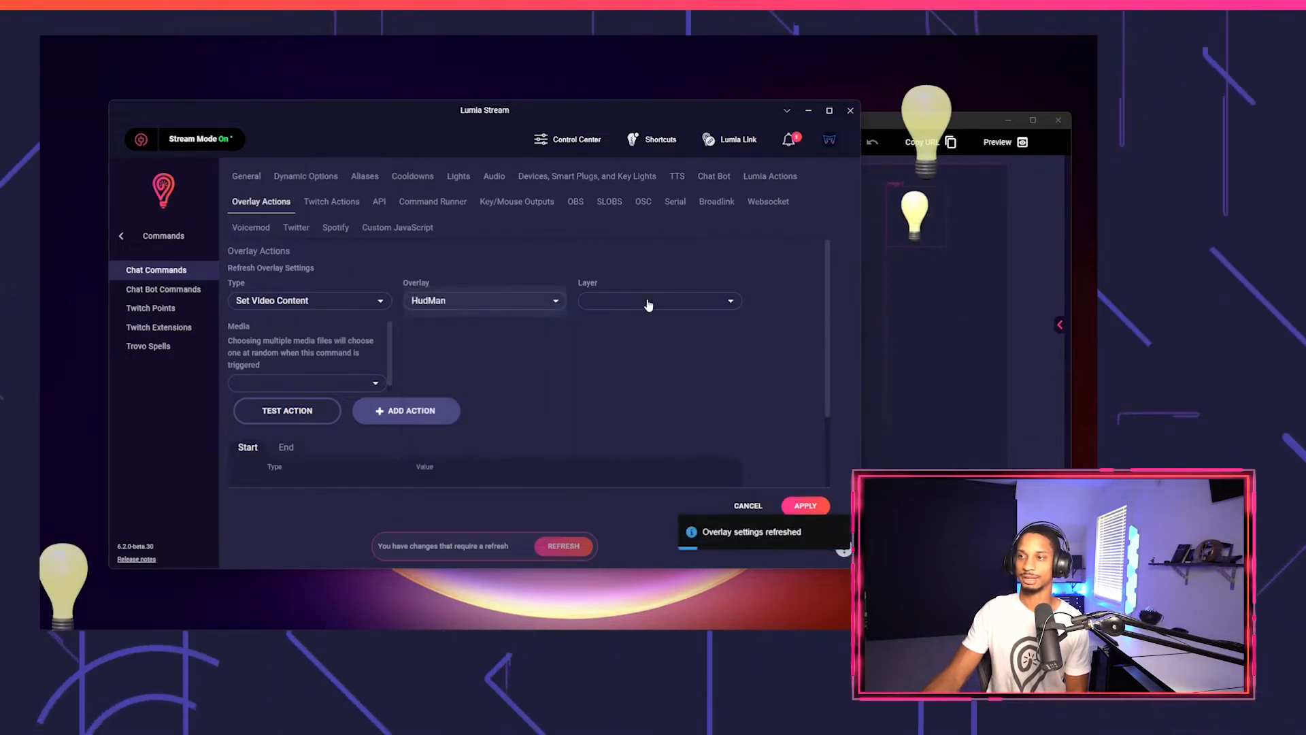
pyautogui.click(630, 300)
pyautogui.moveTo(712, 108); pyautogui.dragTo(754, 95)
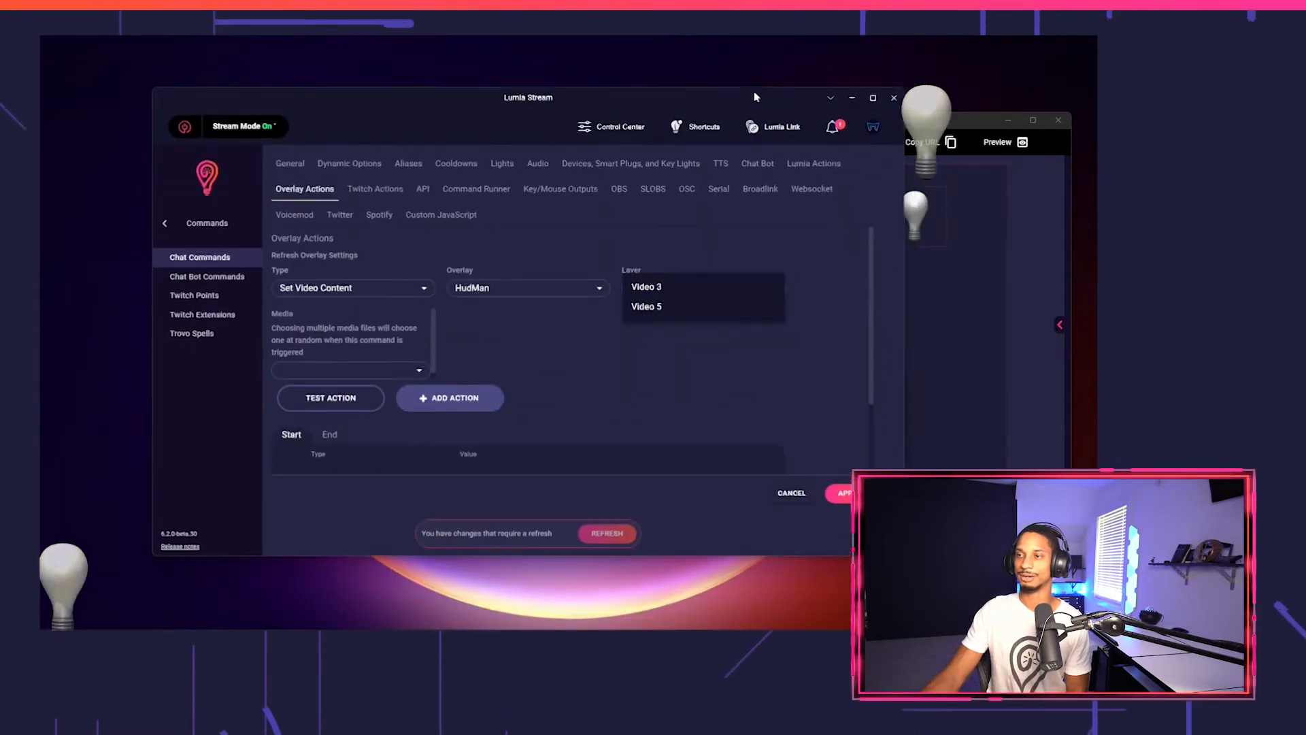
pyautogui.click(669, 307)
# Change the action type to Set Layer Visibility and add it as the command's start action.
pyautogui.click(343, 287)
pyautogui.click(338, 294)
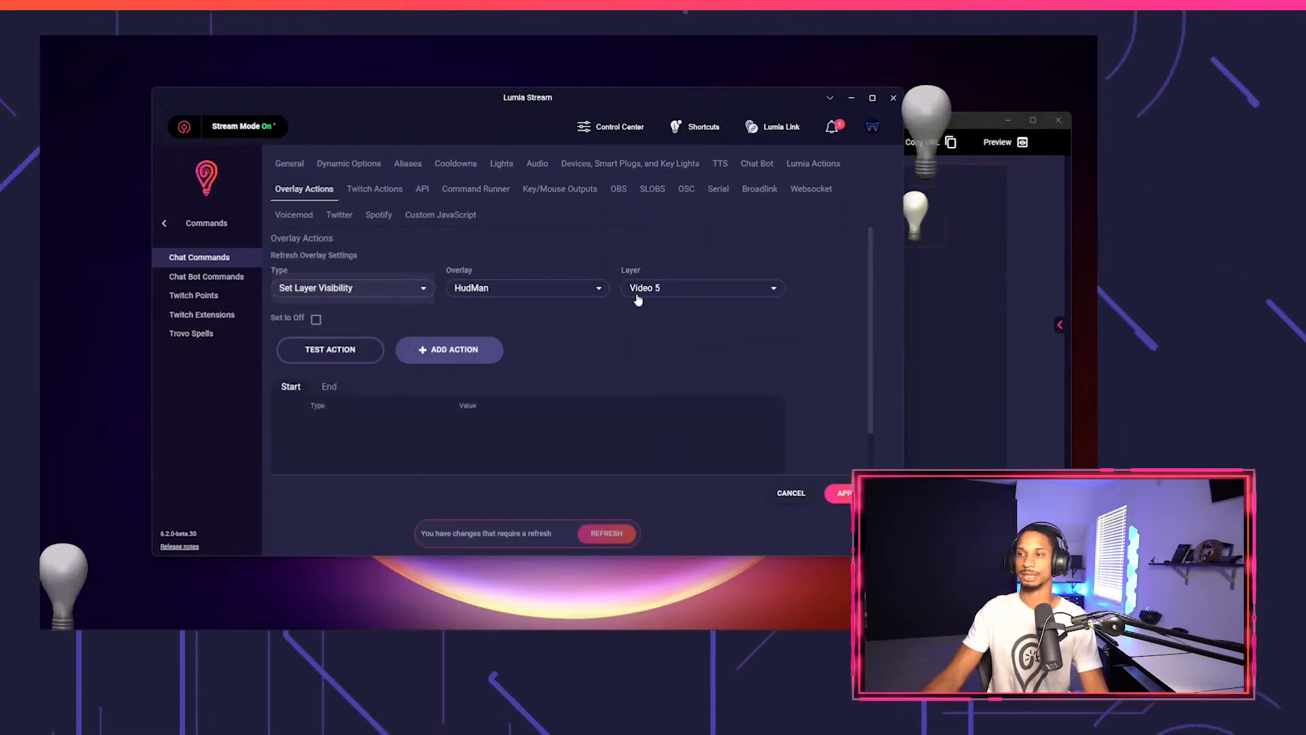
pyautogui.click(428, 349)
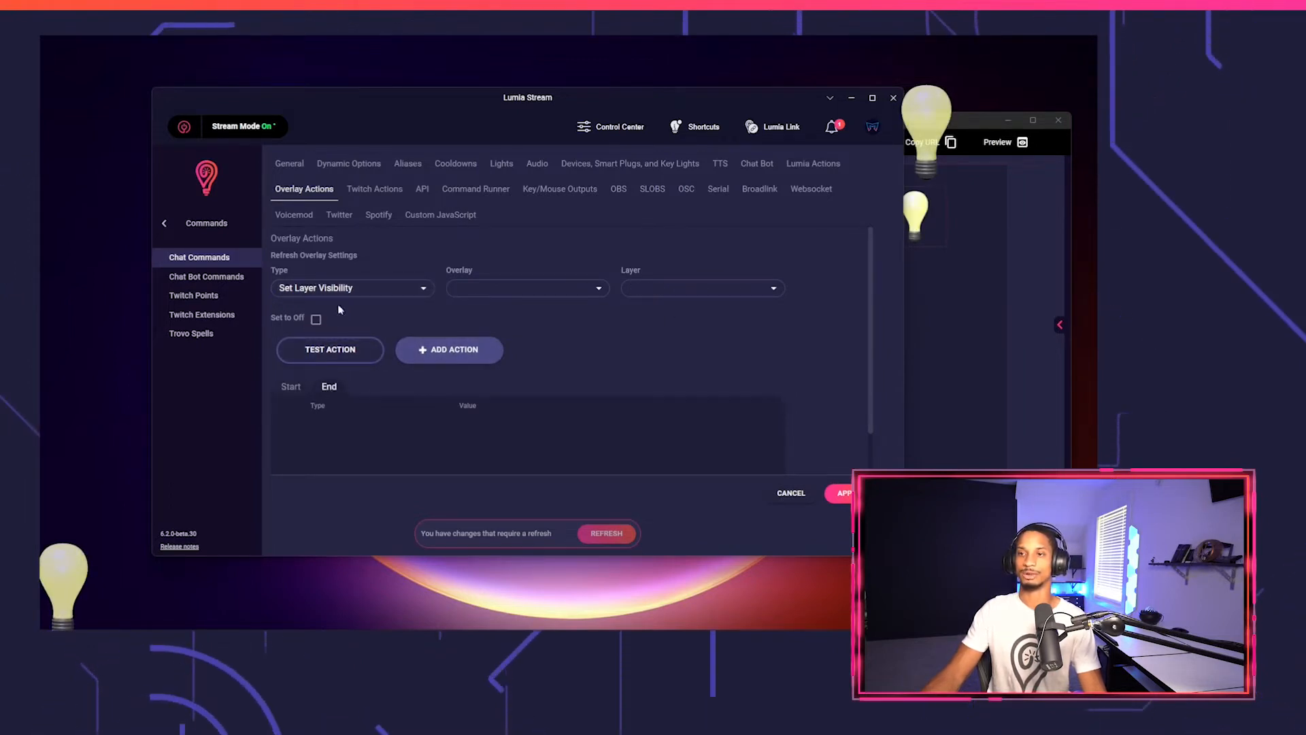
# Add a Set Layer Visibility end action for the Video 5 layer of the HudMan overlay.
pyautogui.click(527, 288)
pyautogui.click(481, 362)
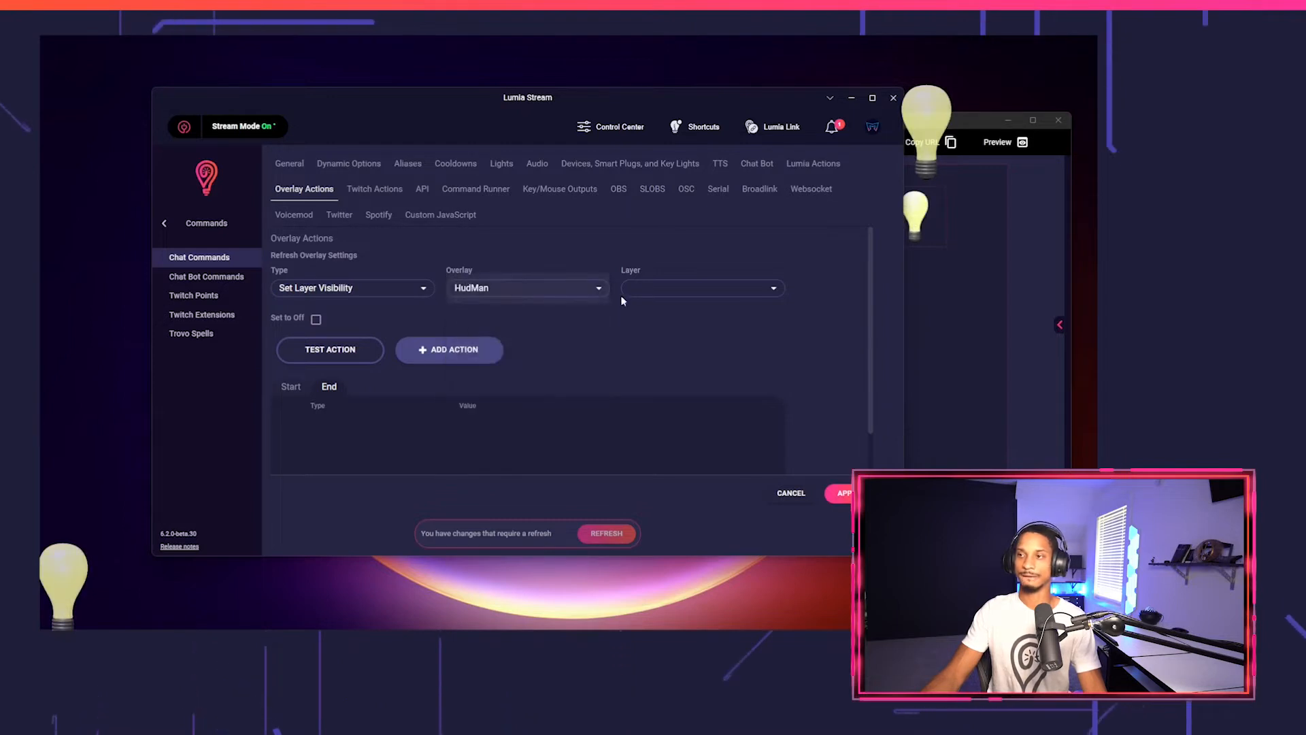
pyautogui.click(680, 288)
pyautogui.click(653, 346)
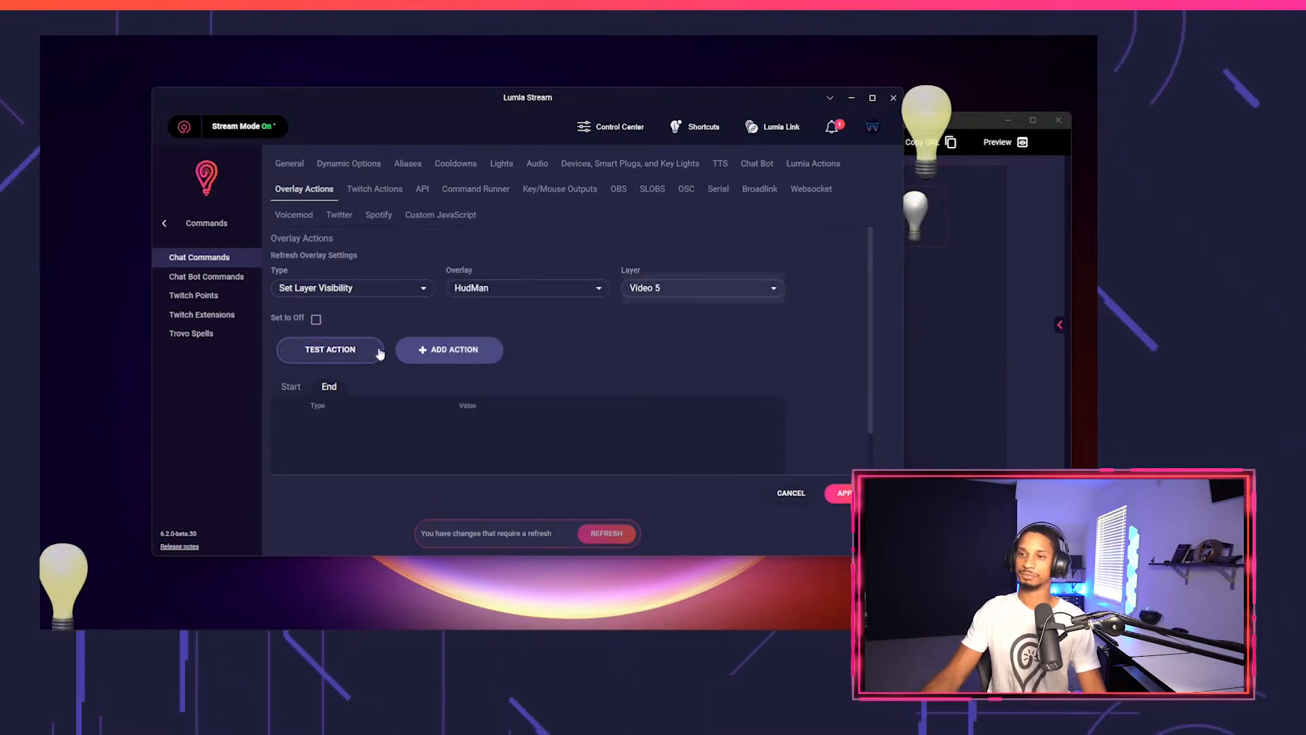
pyautogui.click(449, 349)
pyautogui.scroll(-1, 449, 349)
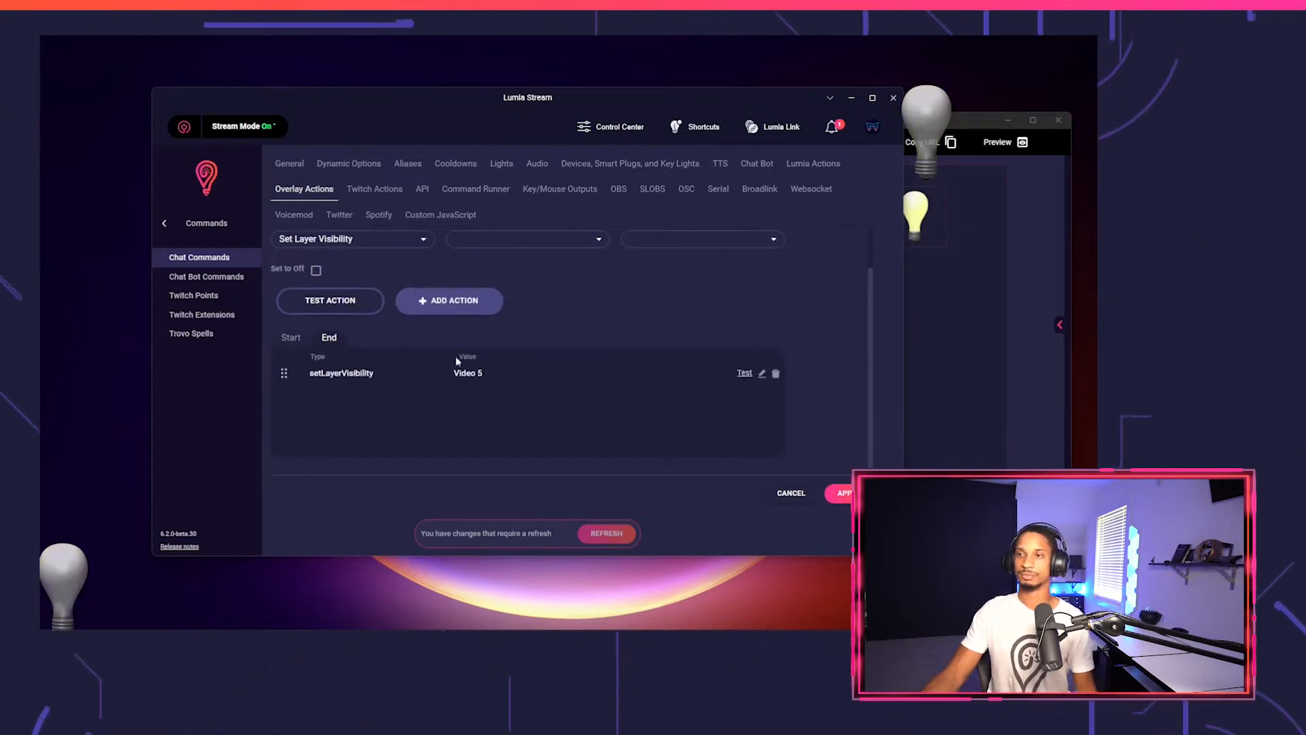
# Rename the command to show and set its type to No Light Change.
pyautogui.click(289, 163)
pyautogui.scroll(1, 379, 250)
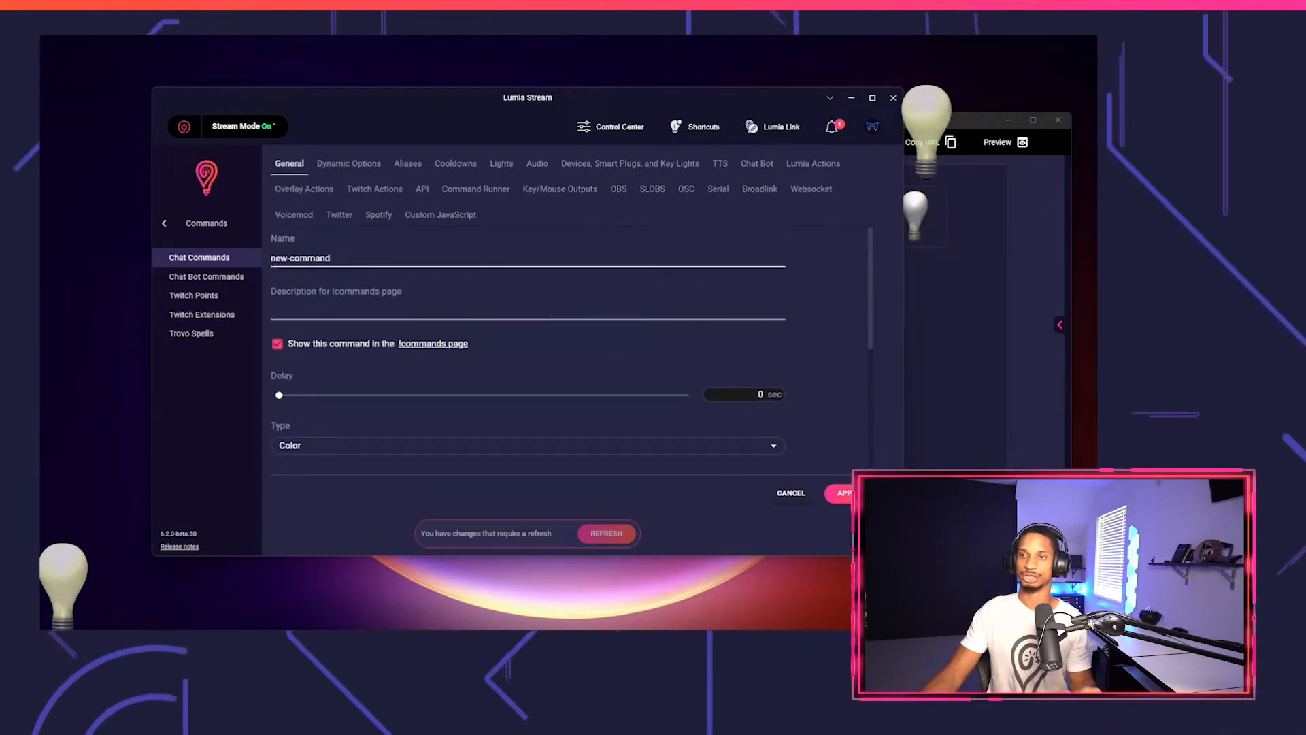
pyautogui.click(379, 258)
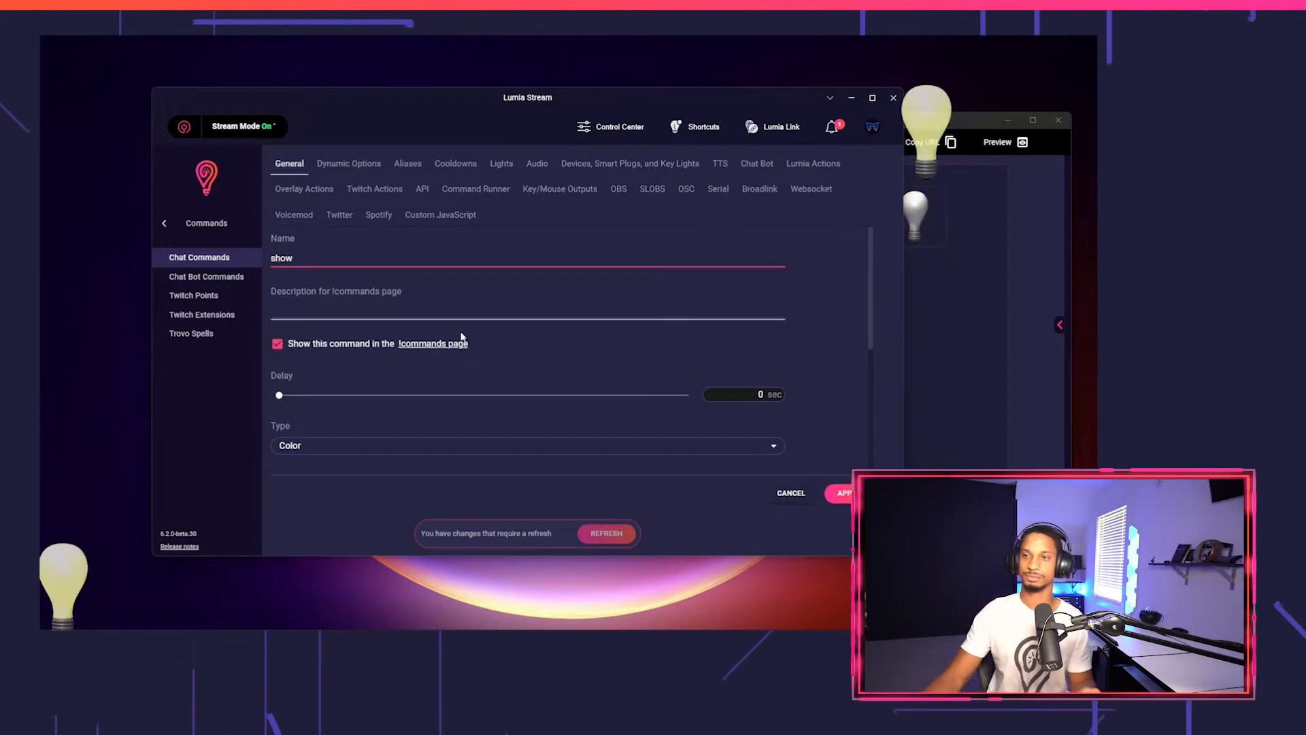
pyautogui.scroll(-2, 427, 309)
pyautogui.click(354, 335)
pyautogui.click(326, 313)
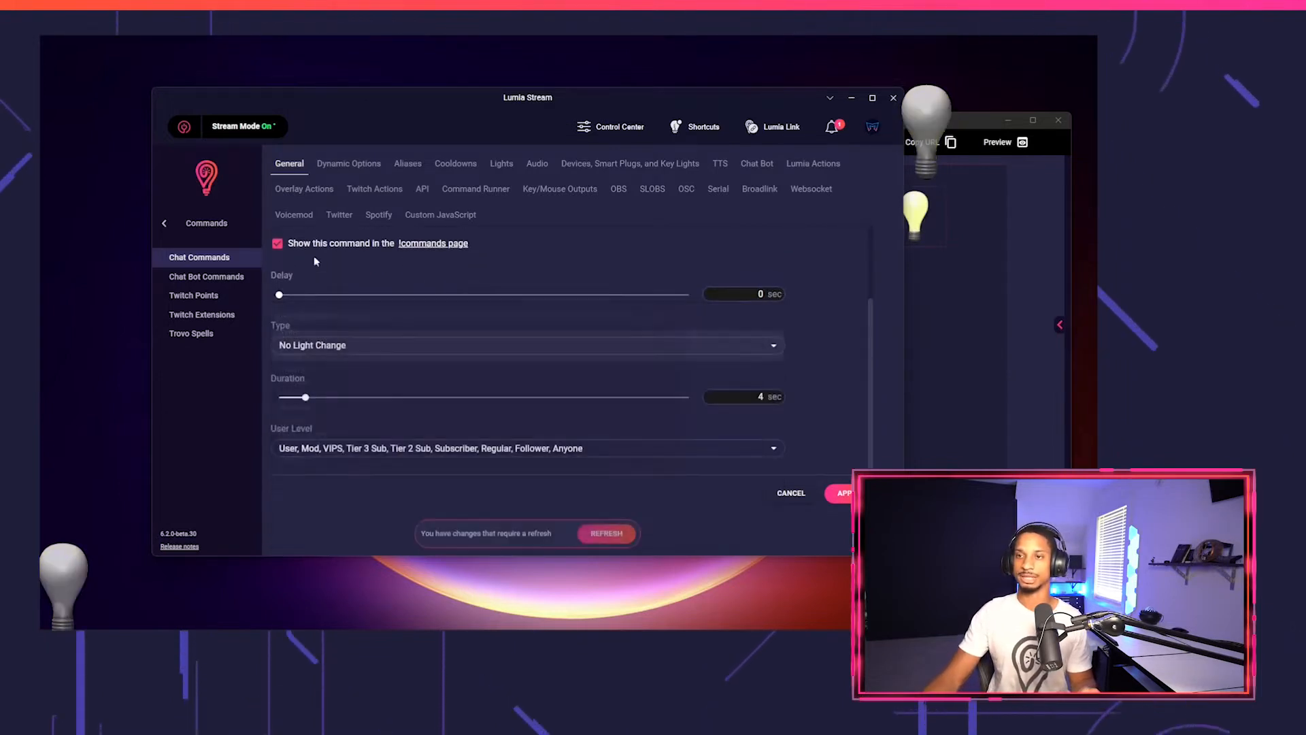
# Check the command's dynamic options and general settings, and apply the command changes.
pyautogui.click(348, 164)
pyautogui.click(292, 166)
pyautogui.scroll(-2, 505, 371)
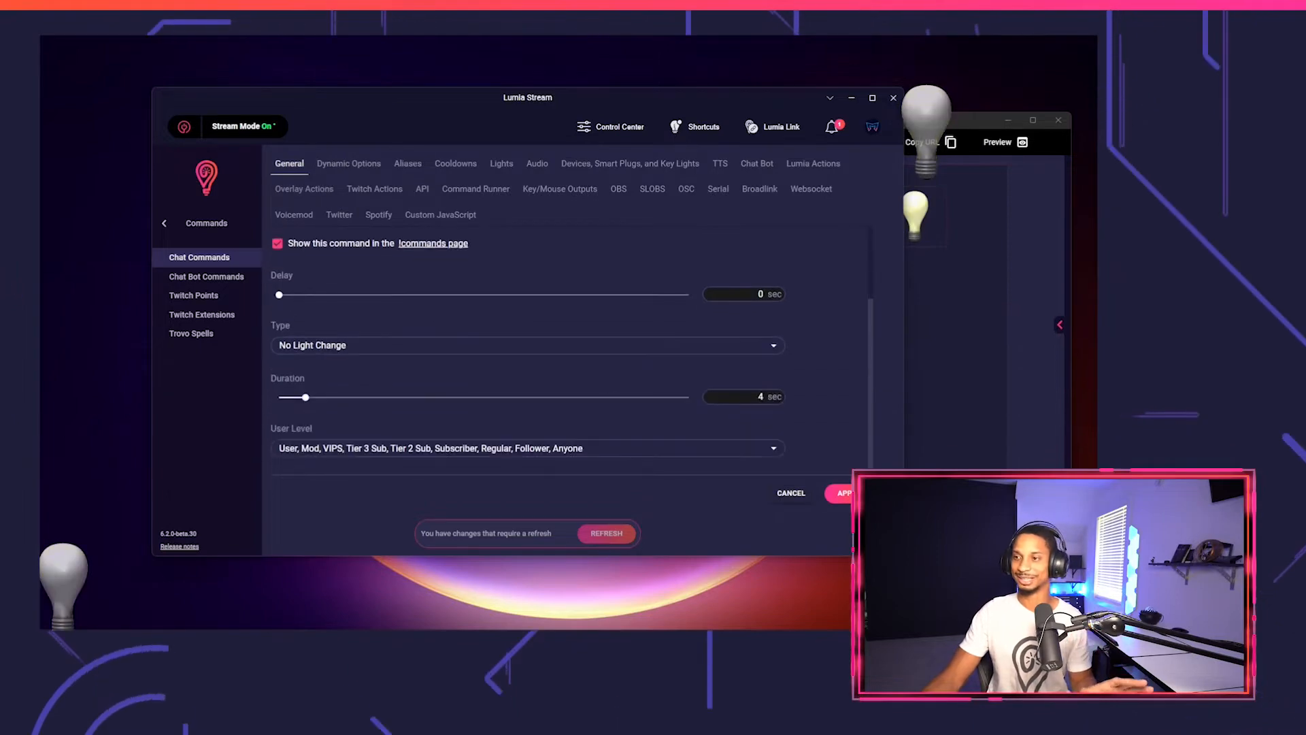
pyautogui.click(841, 492)
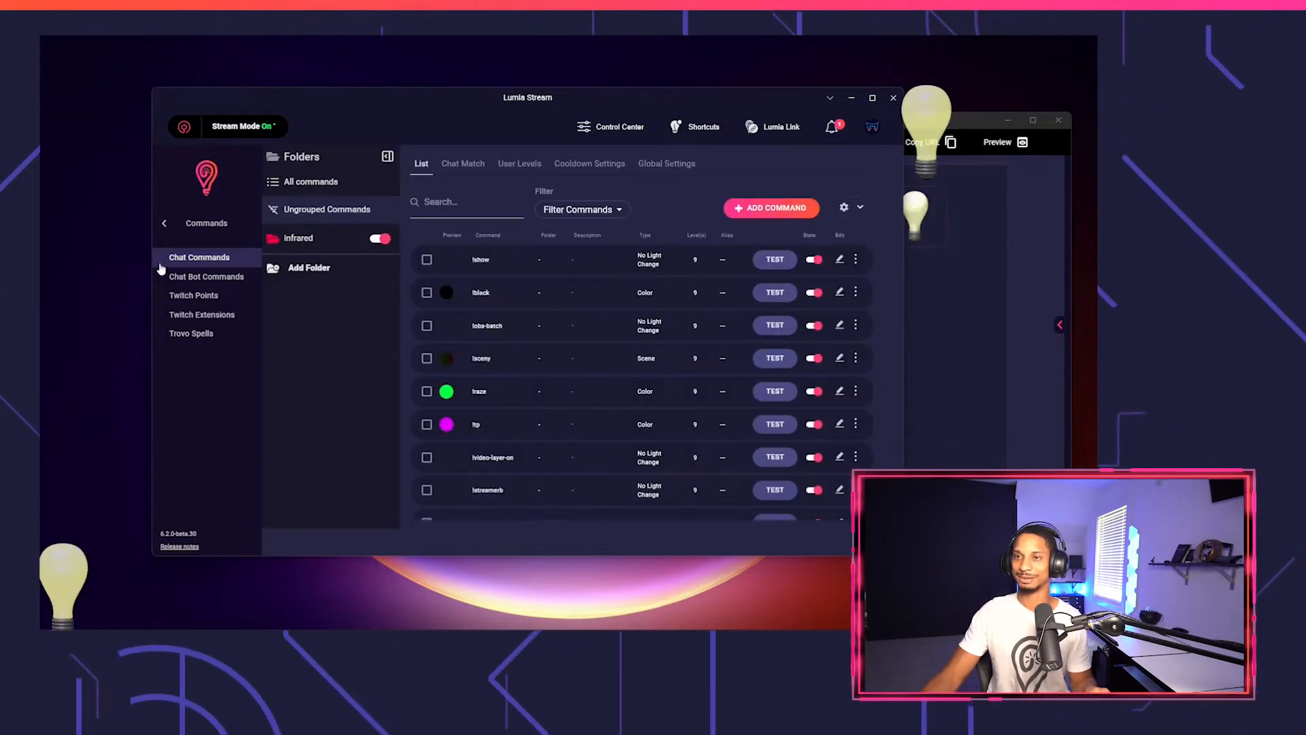
# Send !show in the dashboard's chat messages to trigger the new command.
pyautogui.click(187, 223)
pyautogui.scroll(-3, 601, 313)
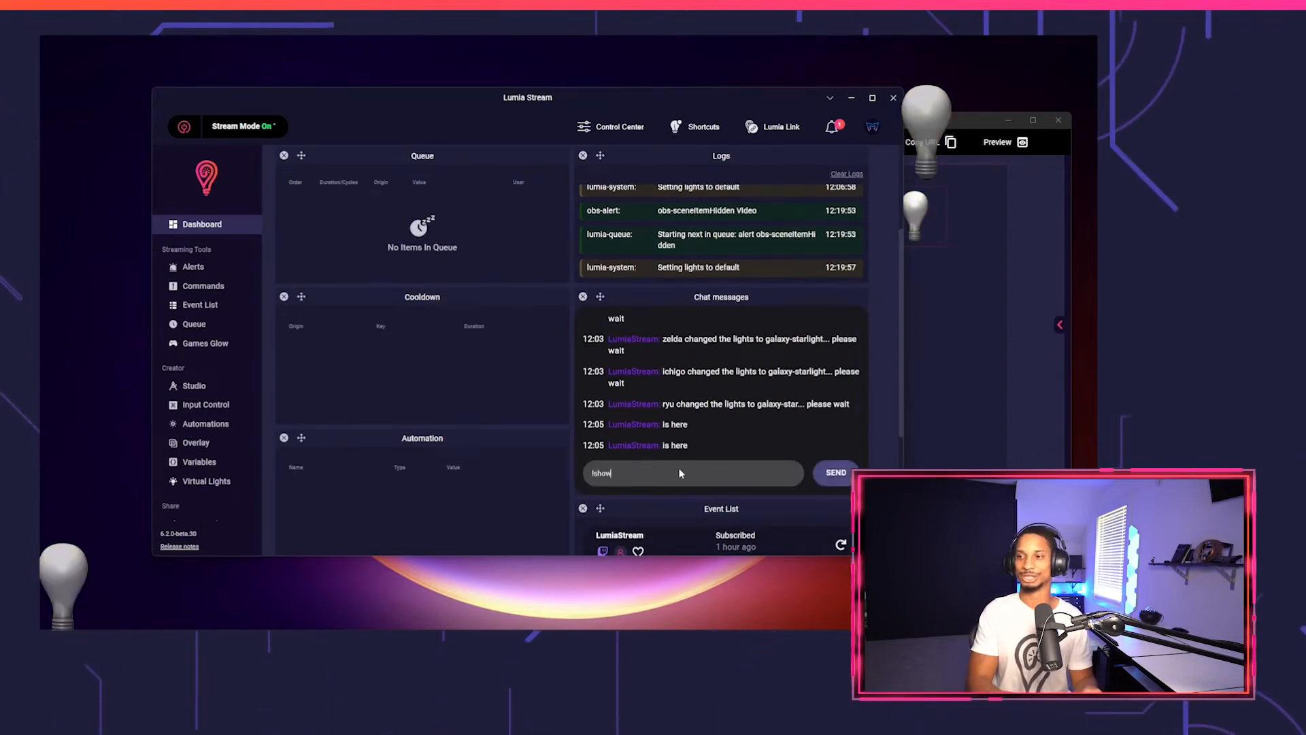
pyautogui.press('Return')
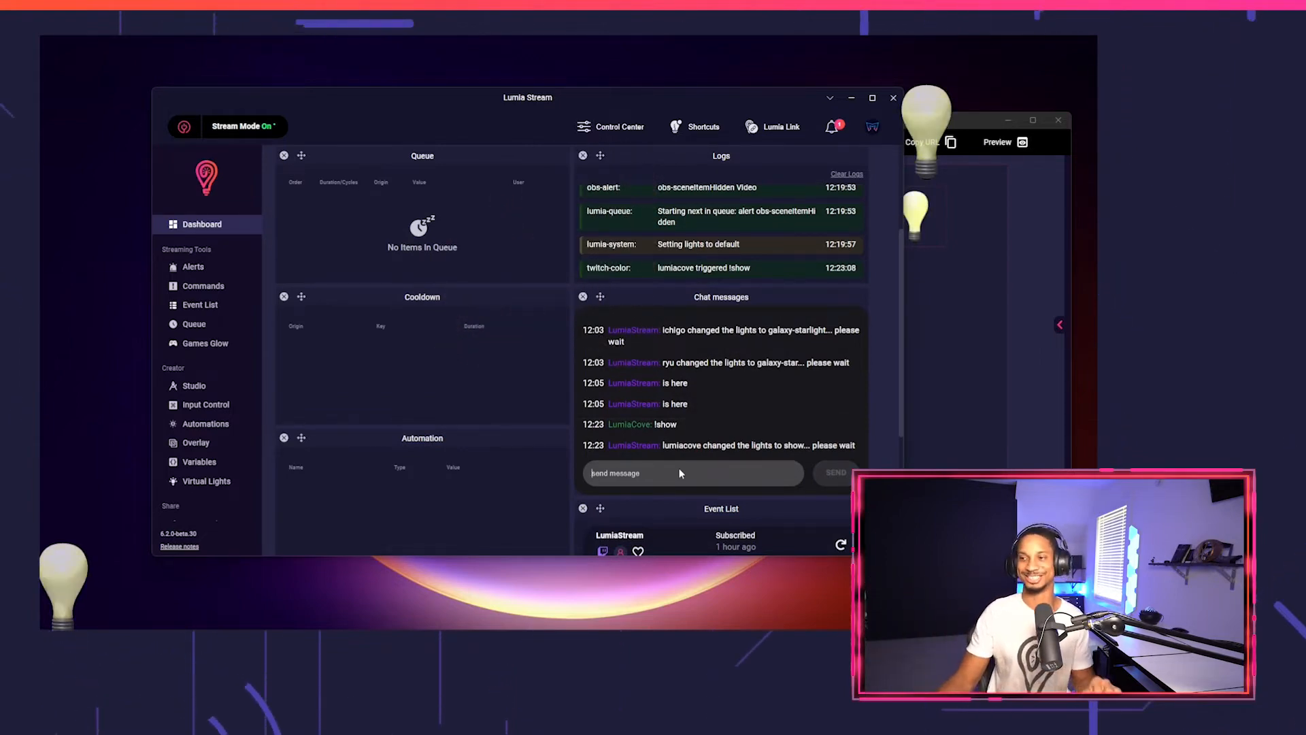
# Edit the show command, set its duration to 10.5 sec, and apply the change.
pyautogui.click(203, 285)
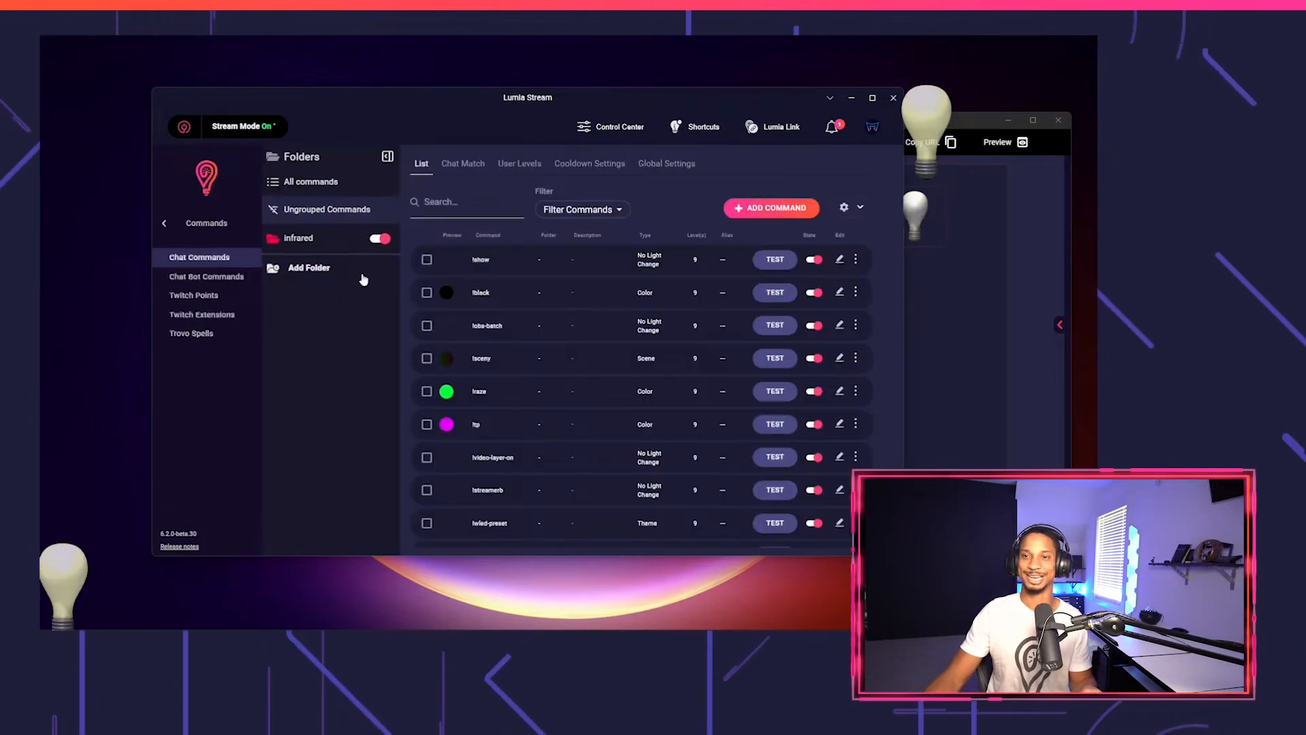
pyautogui.click(839, 261)
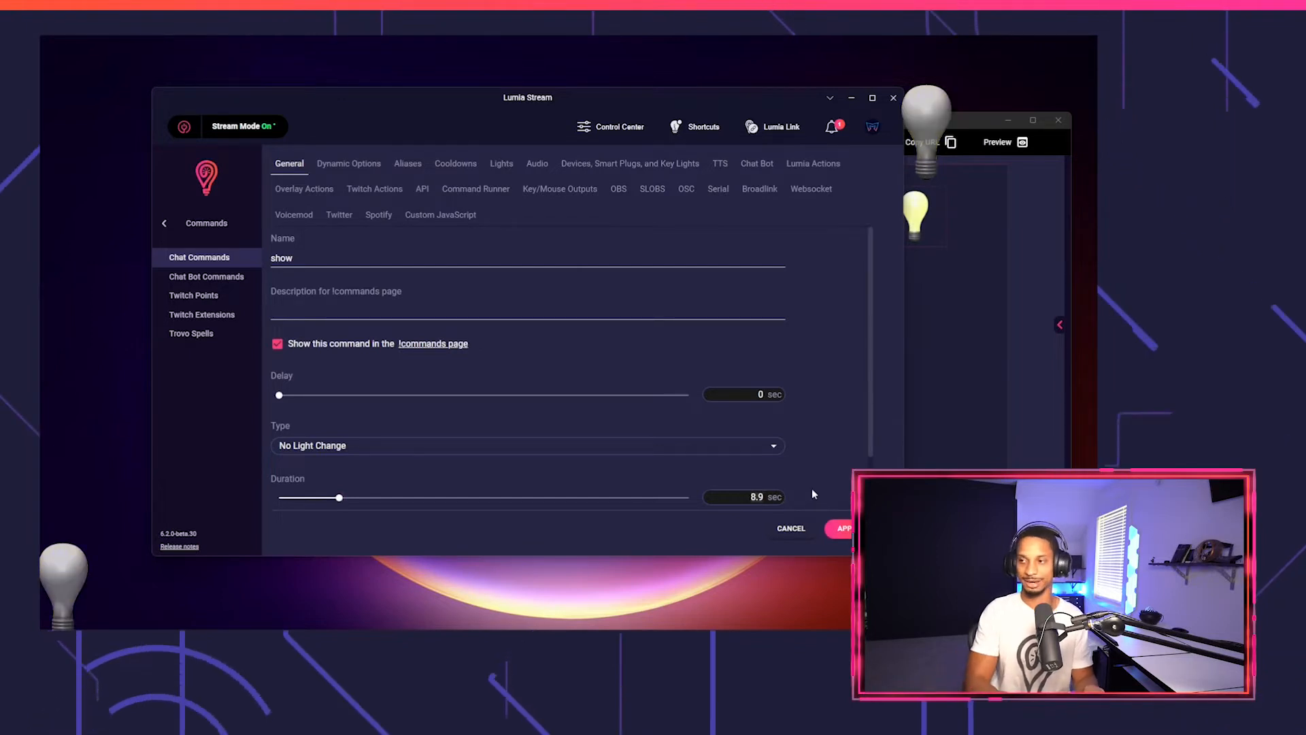
pyautogui.write('10.5')
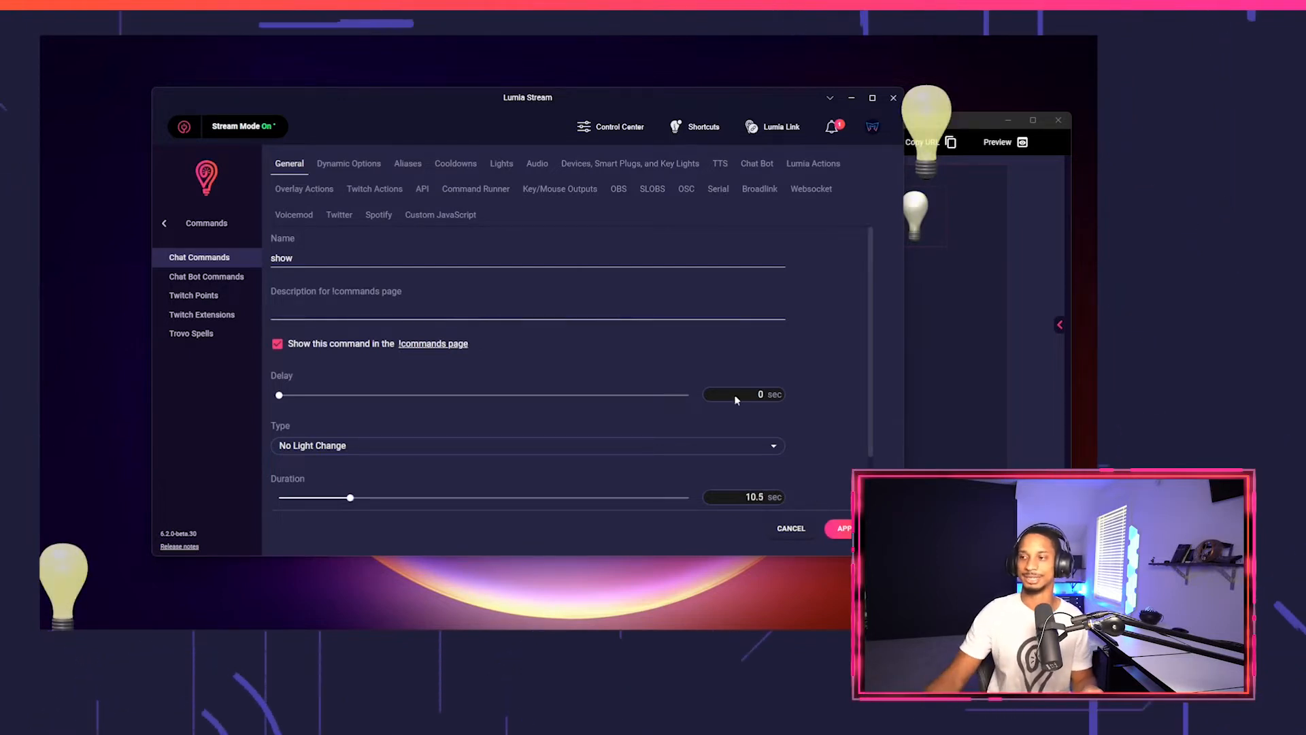
pyautogui.click(840, 528)
# Test the updated command by running !show as a simulated Twitch chat command.
pyautogui.click(606, 541)
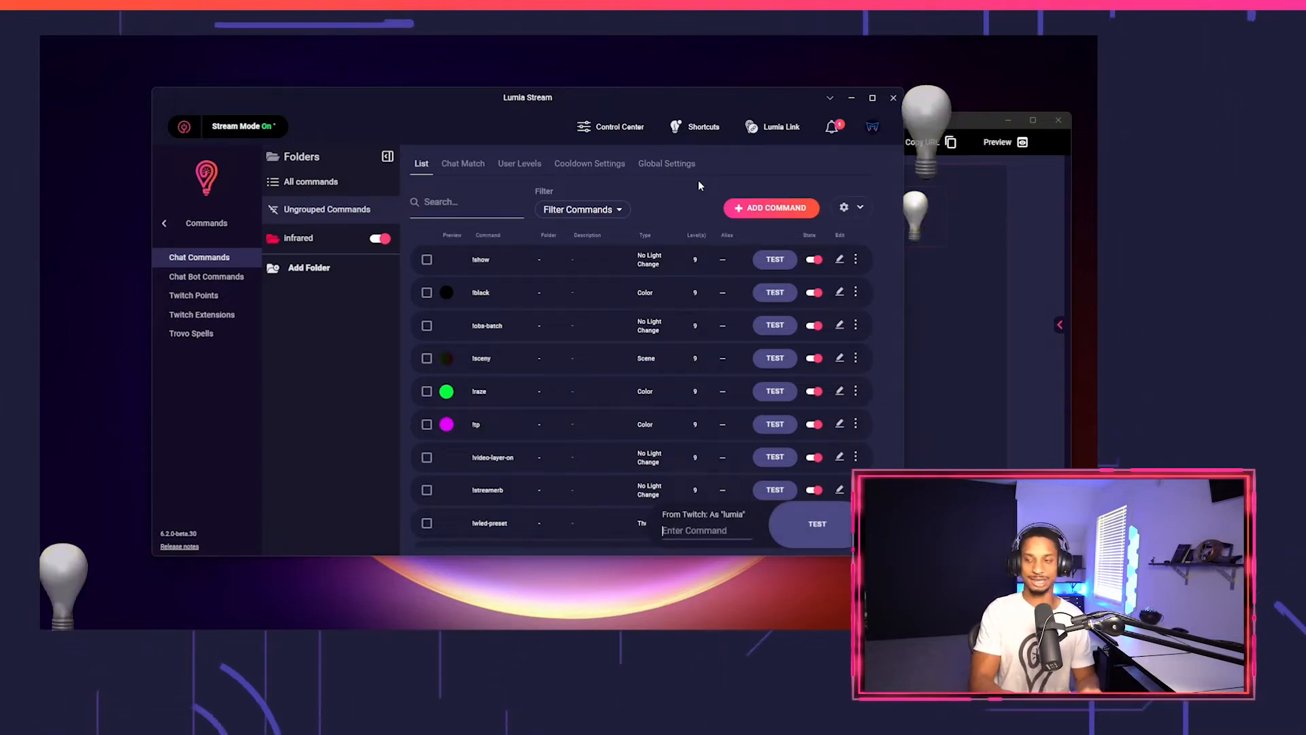
pyautogui.write('ow')
pyautogui.press('Return')
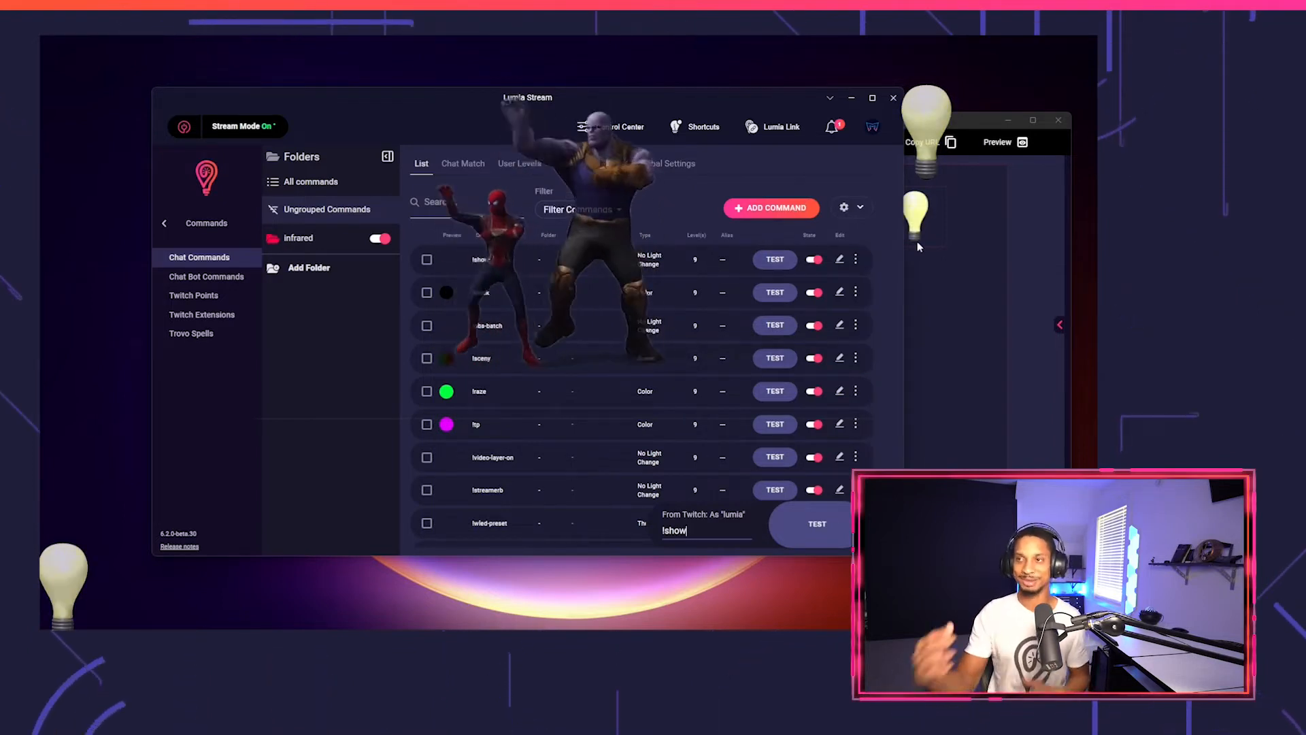
# Return to the dashboard and open the command shortcuts containing the Toggle HUD option.
pyautogui.click(634, 127)
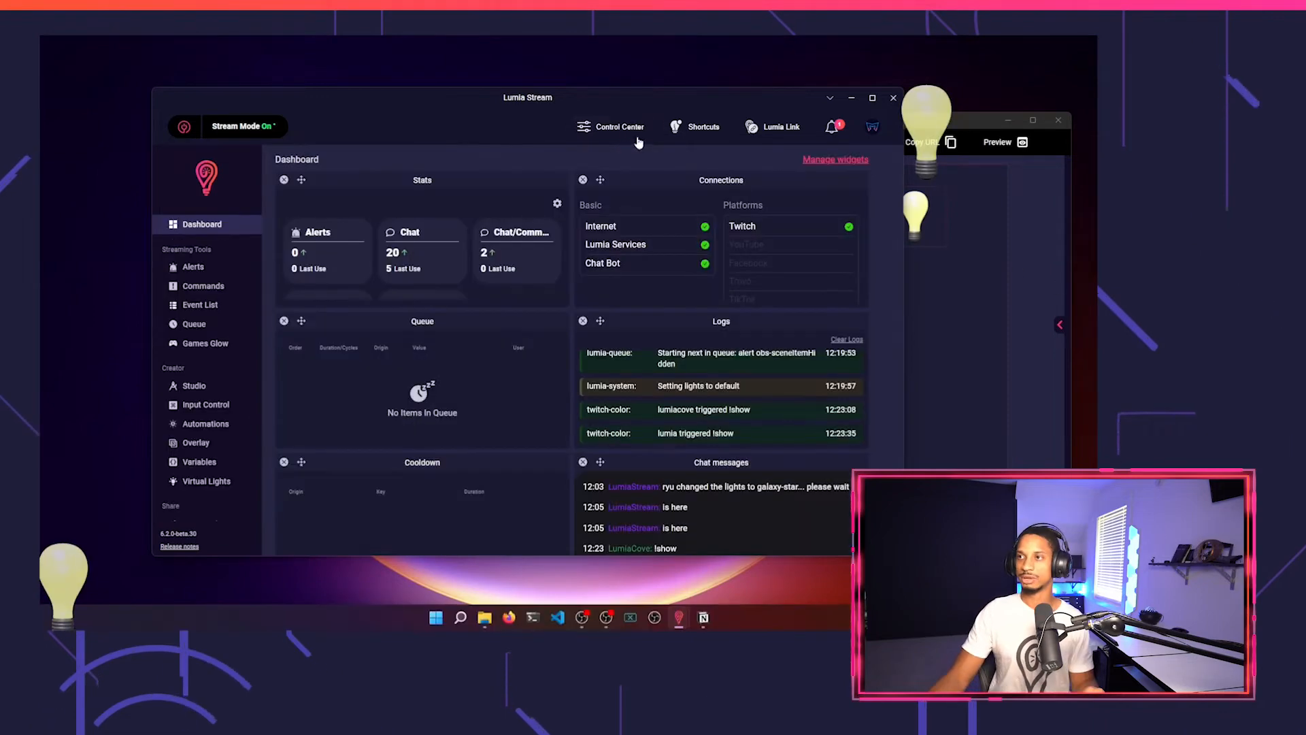
pyautogui.click(634, 126)
pyautogui.click(700, 126)
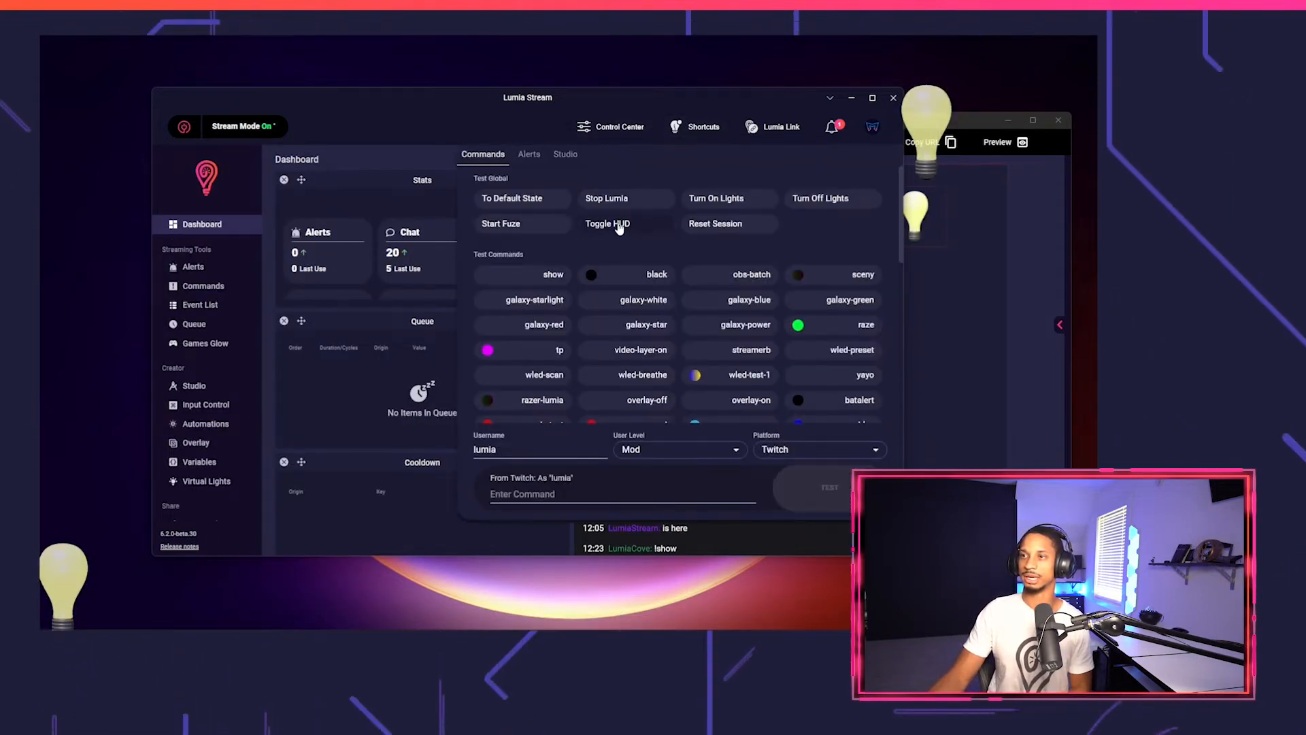
# Switch to OBS, bring its window onto the main display to check the Tools options, and move it away again.
pyautogui.moveTo(708, 622)
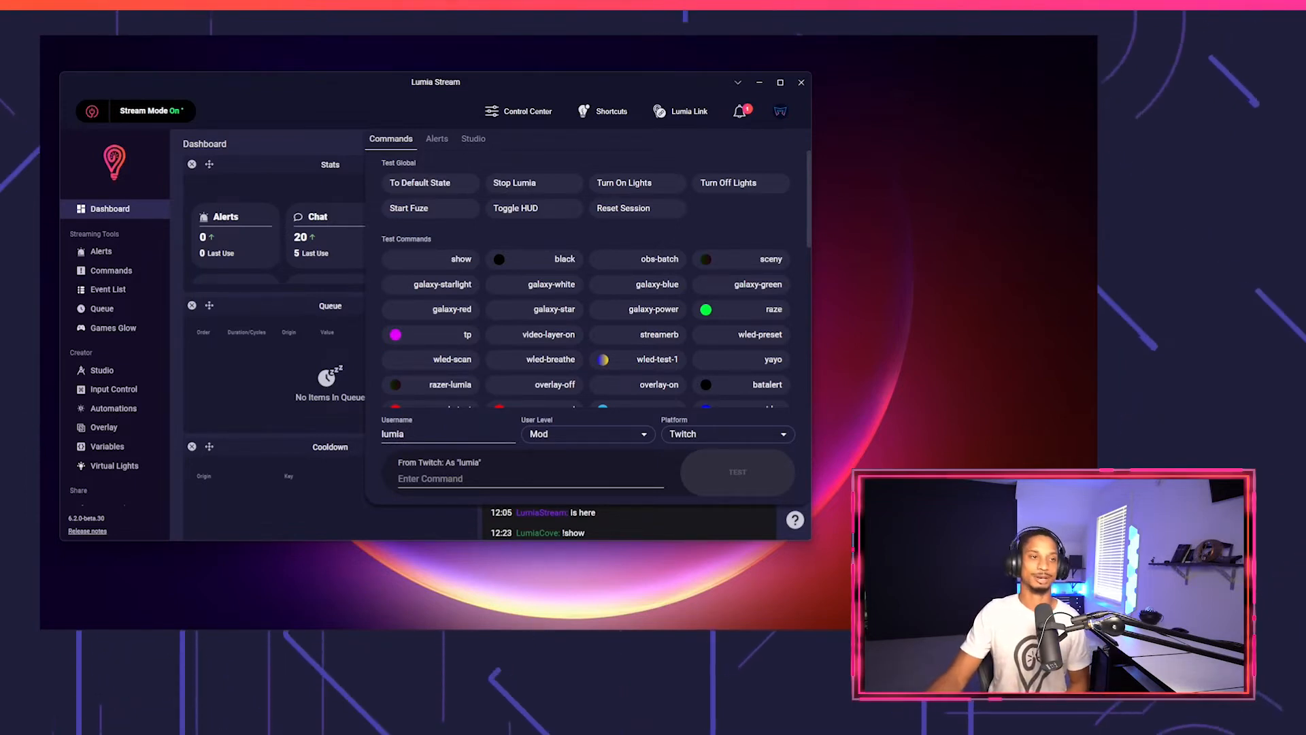
pyautogui.moveTo(1293, 147); pyautogui.dragTo(791, 106)
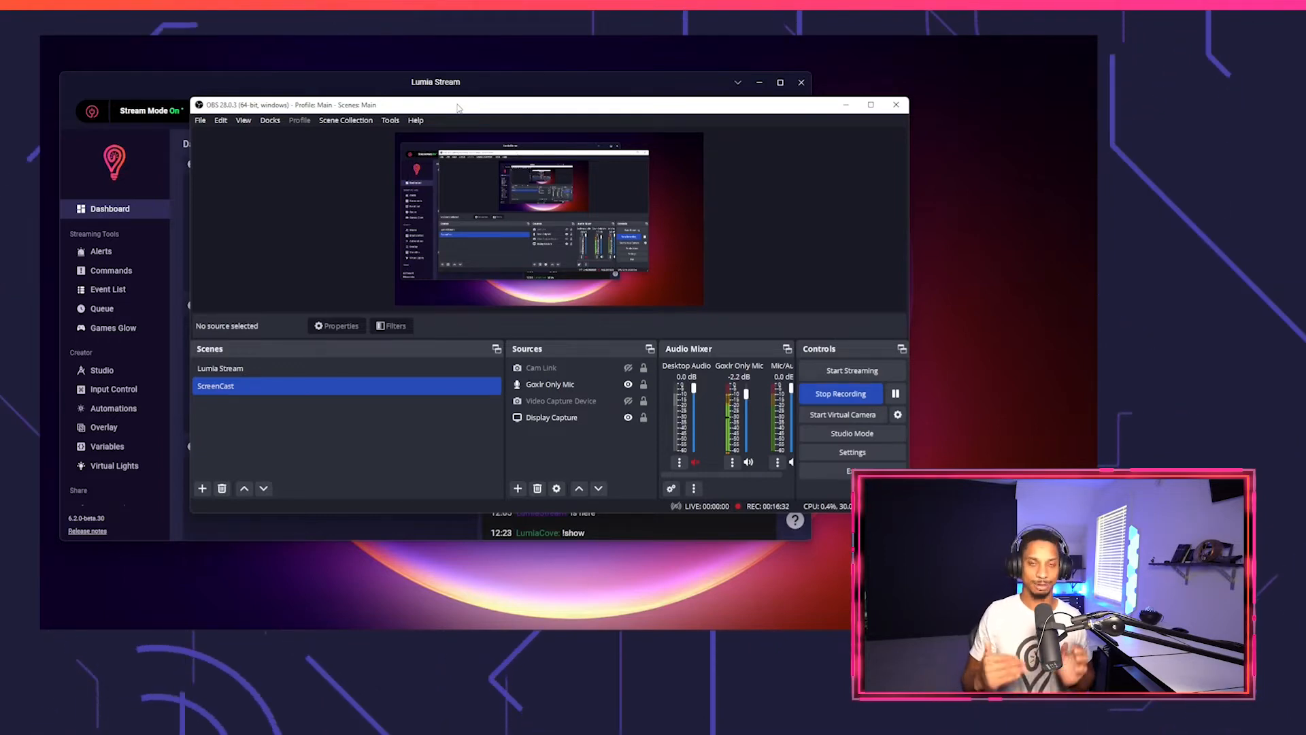
pyautogui.click(389, 123)
pyautogui.click(397, 123)
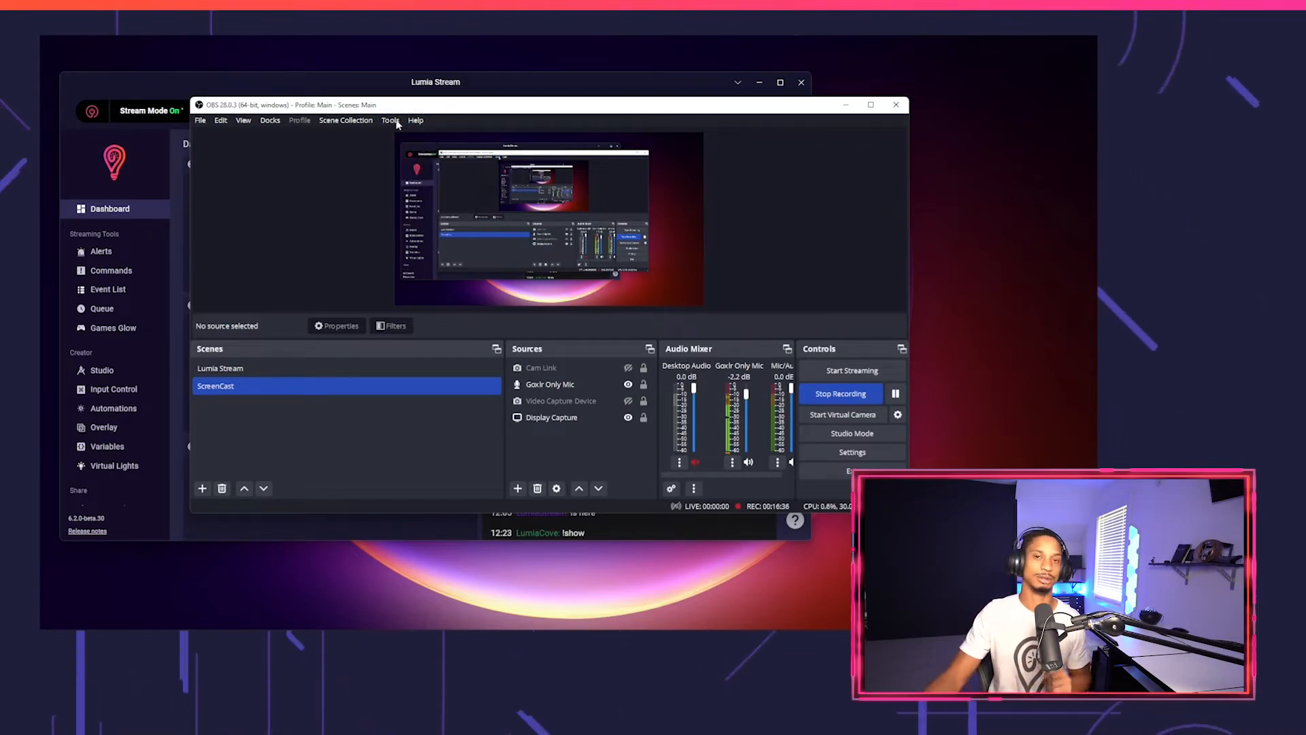
pyautogui.moveTo(414, 109); pyautogui.dragTo(0, 163)
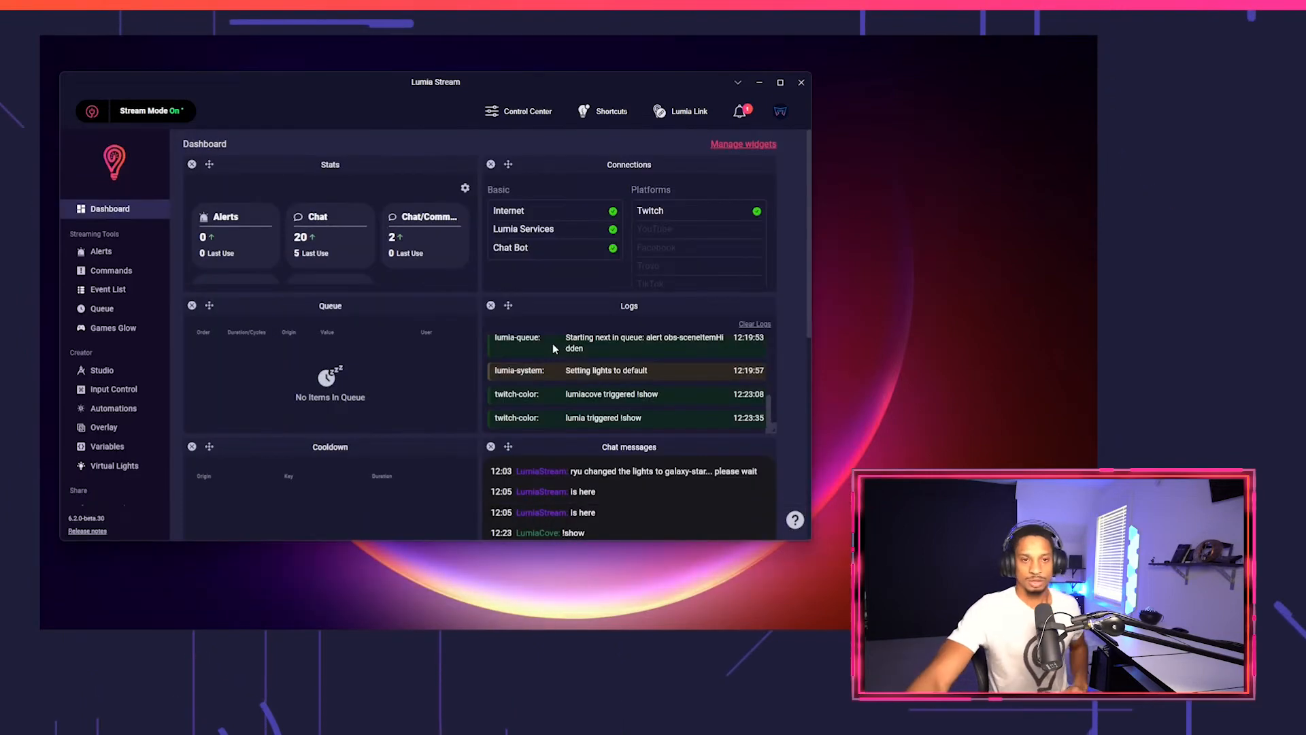
# Search the available new connections for obs and open the setup for OBS Studio.
pyautogui.scroll(-3, 140, 449)
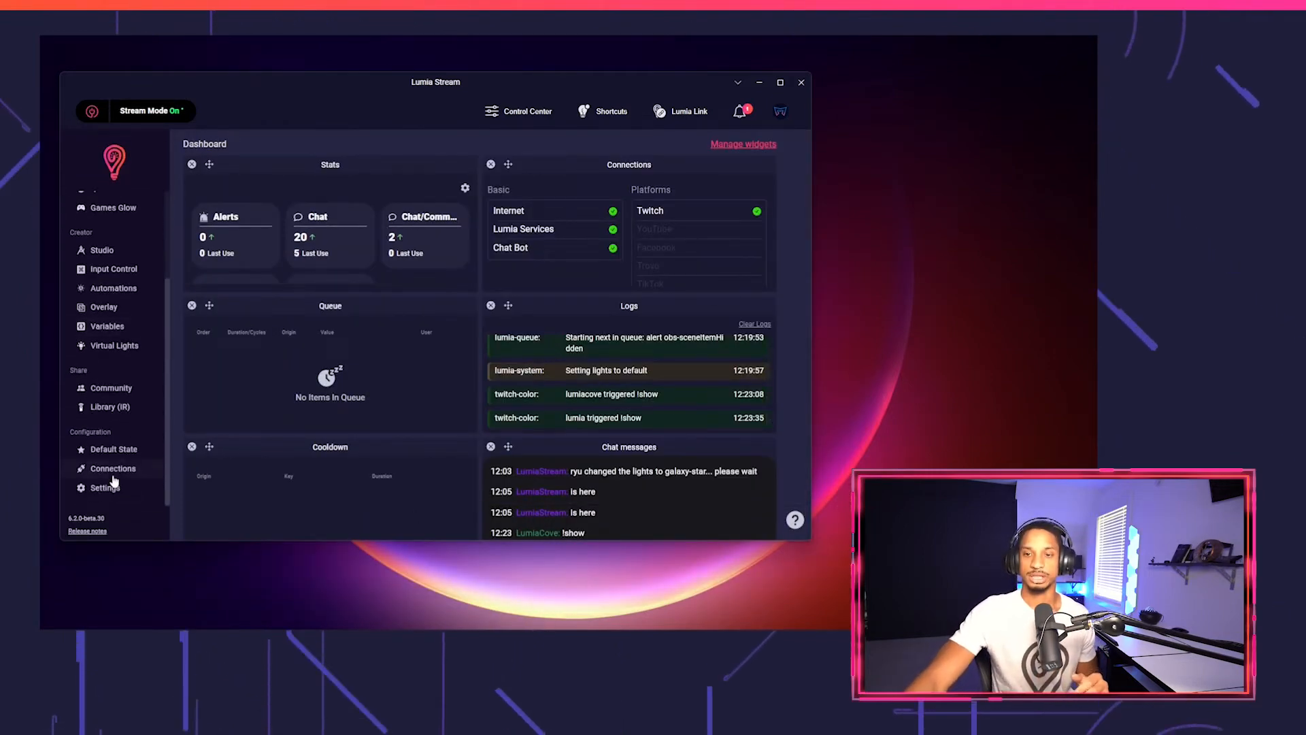
pyautogui.click(144, 465)
pyautogui.click(725, 148)
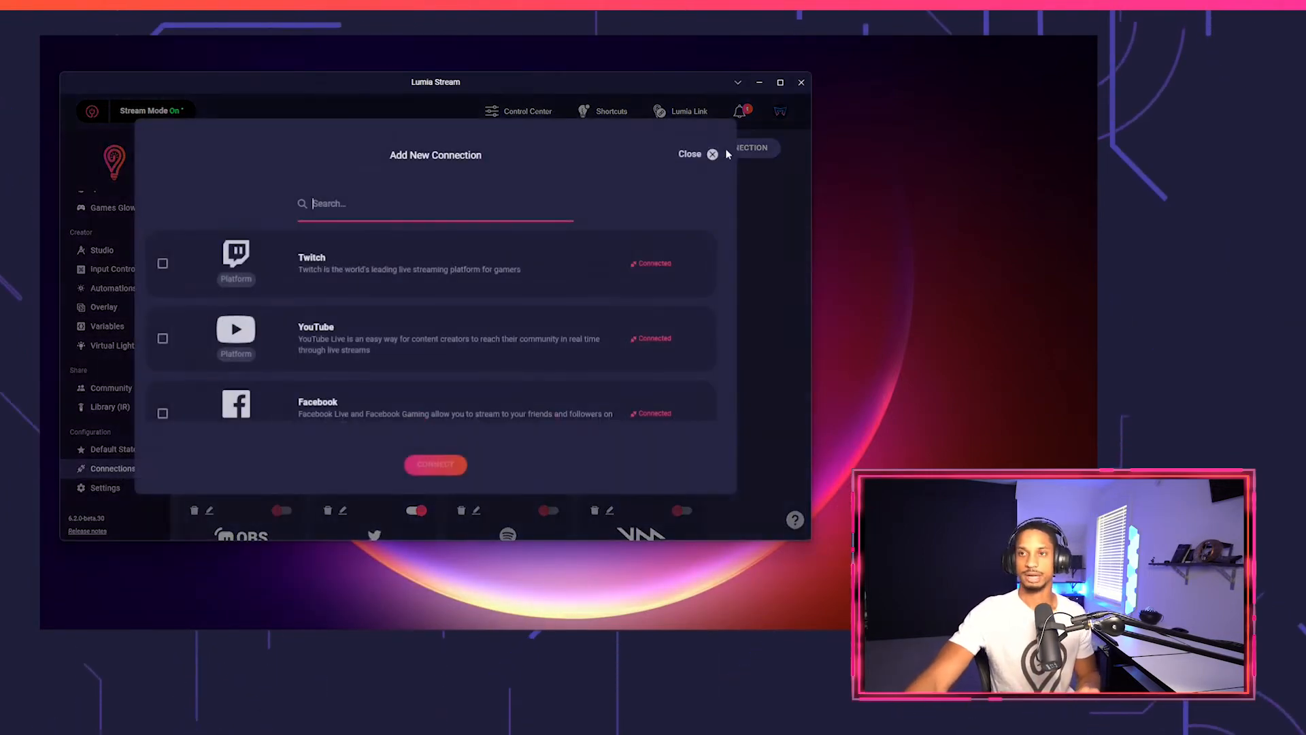
pyautogui.write('obs')
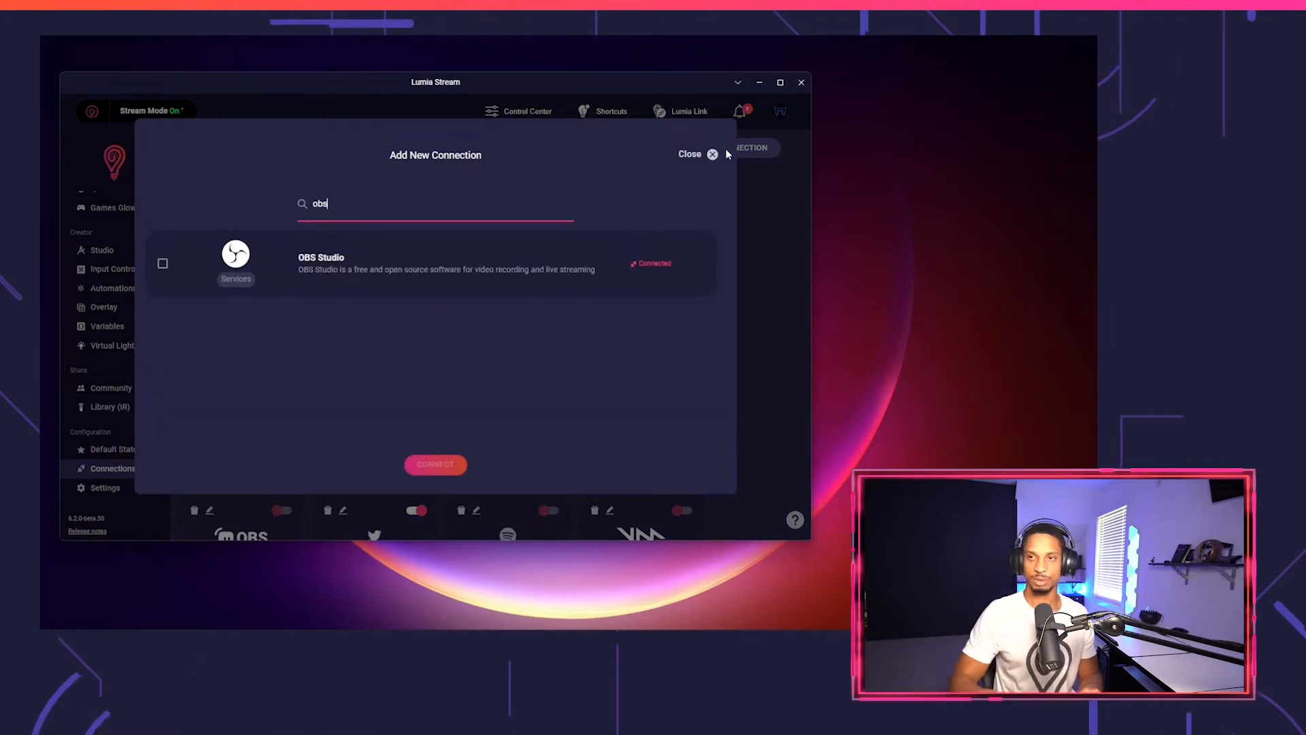
pyautogui.click(414, 268)
pyautogui.click(435, 464)
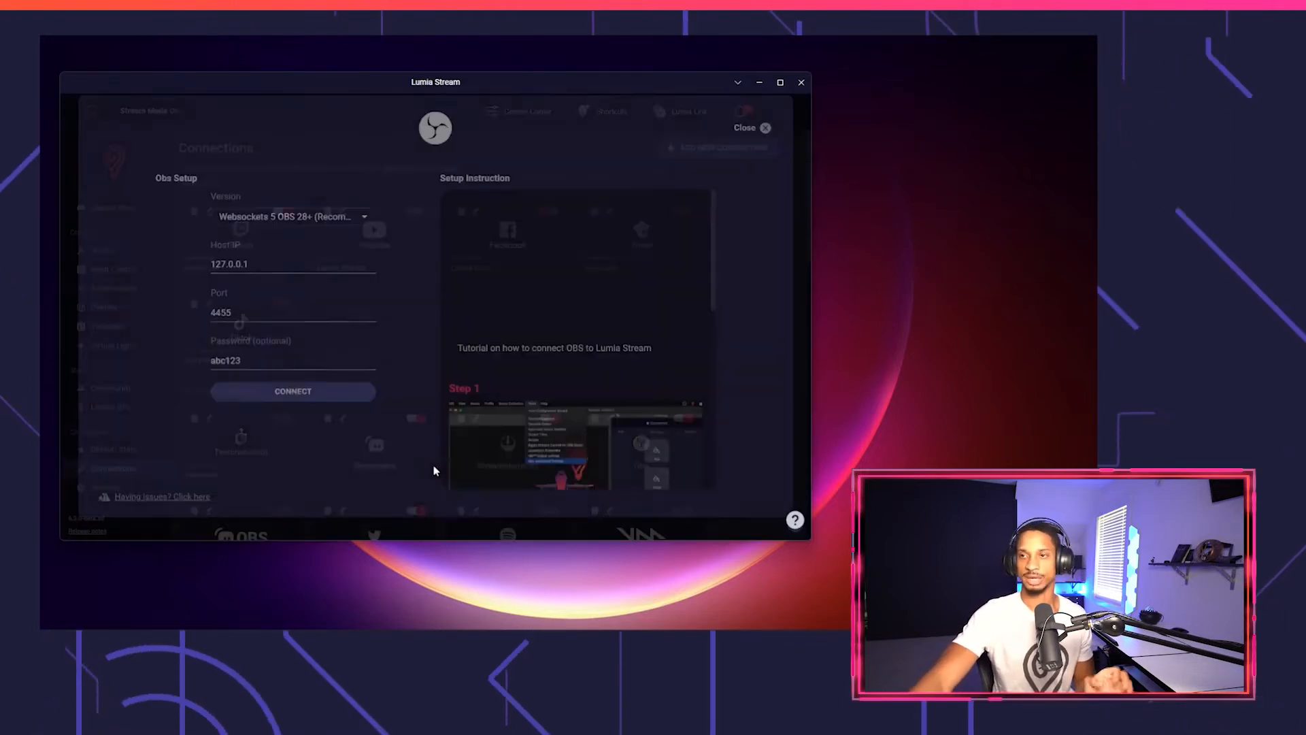
# Select Websockets 5 OBS 28+ (Recommended) as the OBS version, connect, and refresh the connections.
pyautogui.click(523, 271)
pyautogui.click(239, 218)
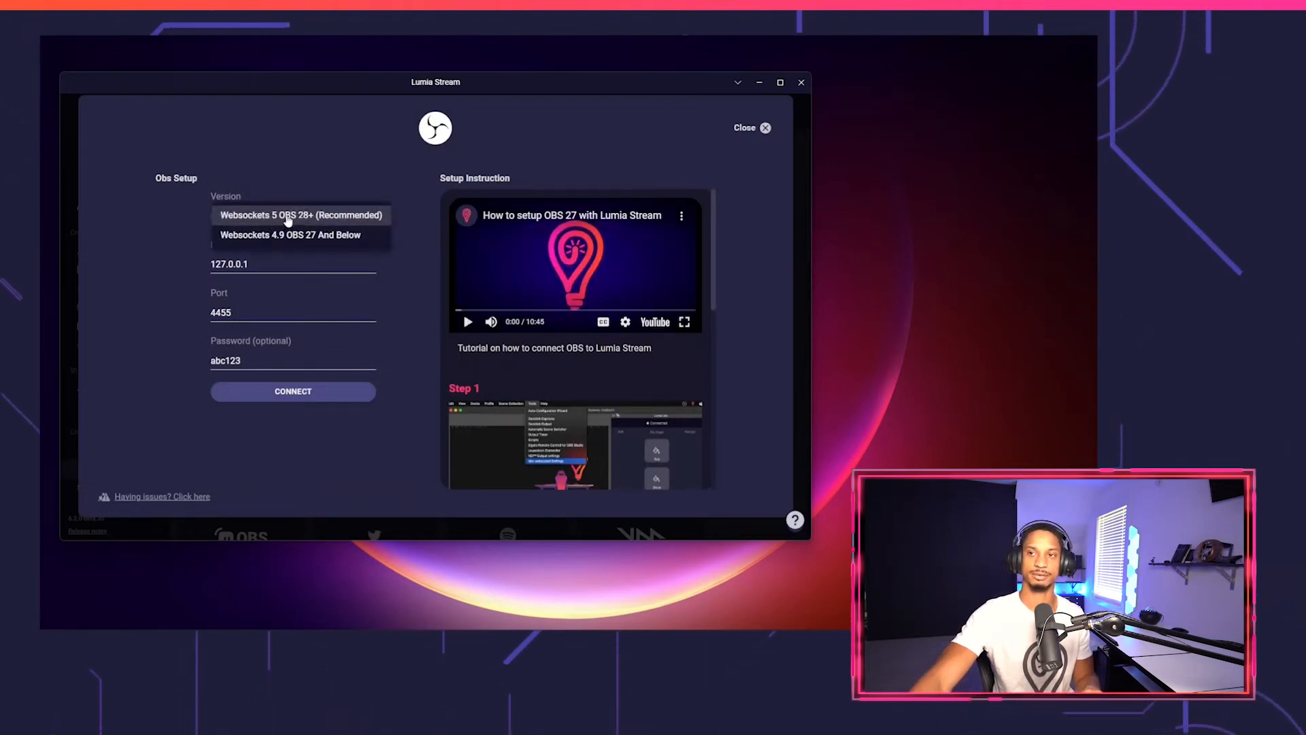
pyautogui.click(311, 216)
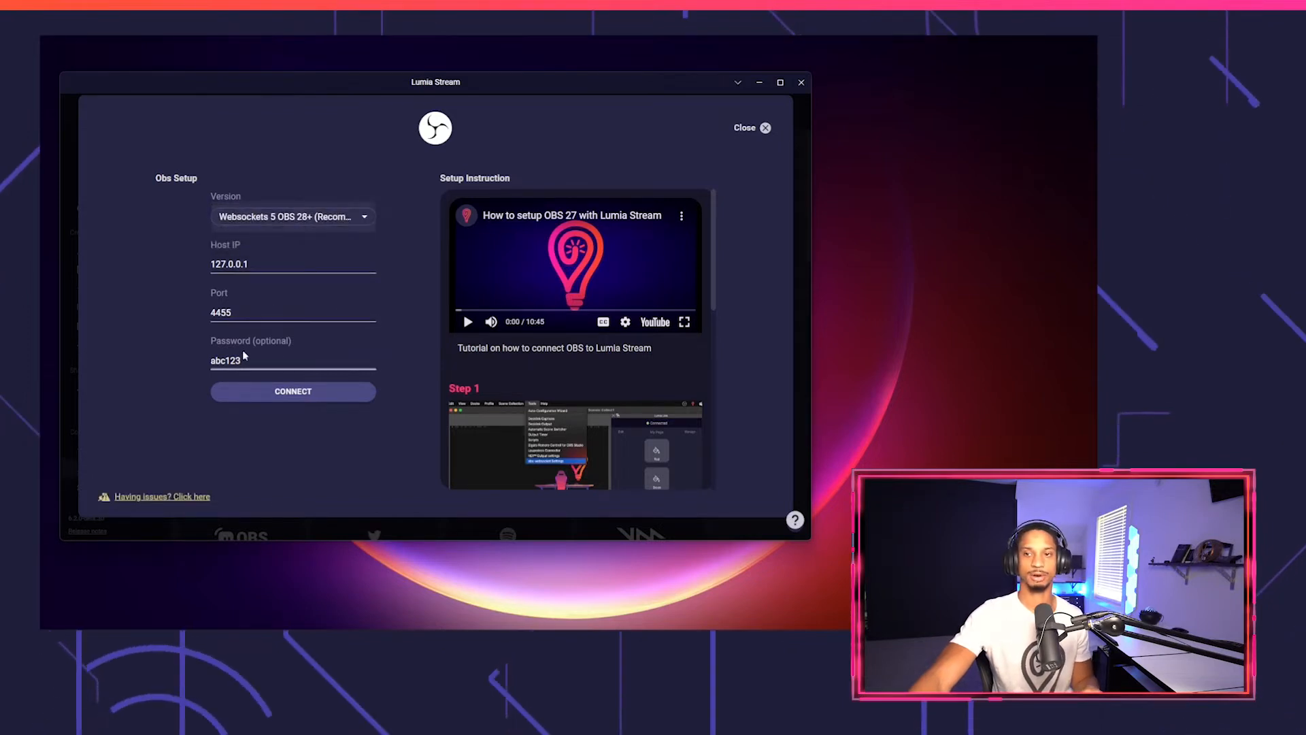
pyautogui.click(286, 217)
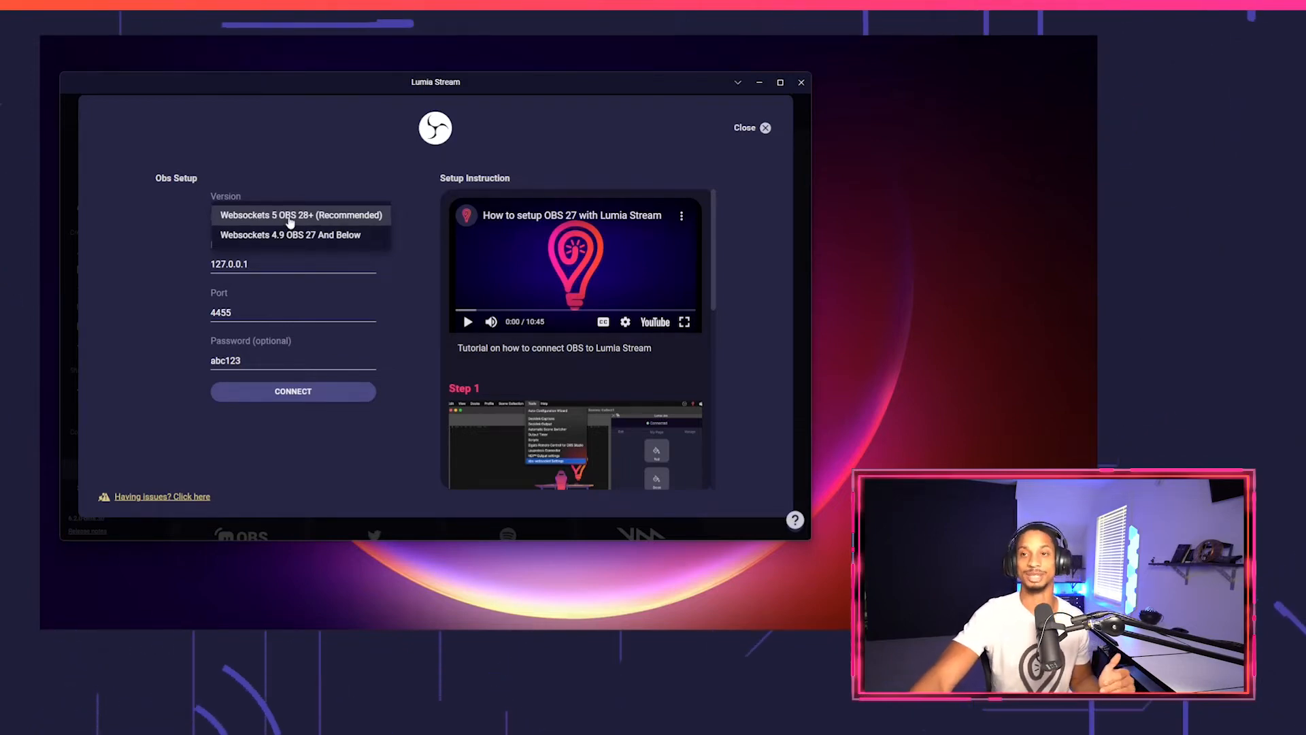
pyautogui.click(289, 215)
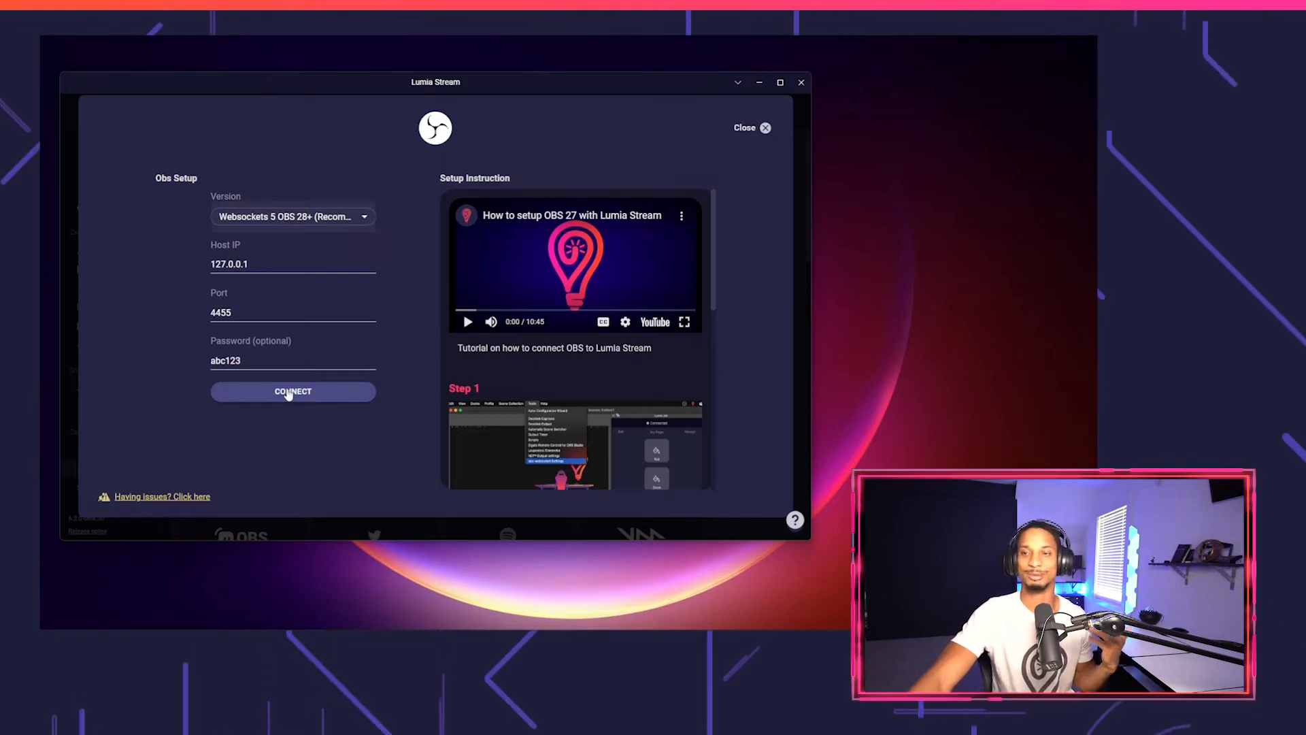
pyautogui.click(289, 392)
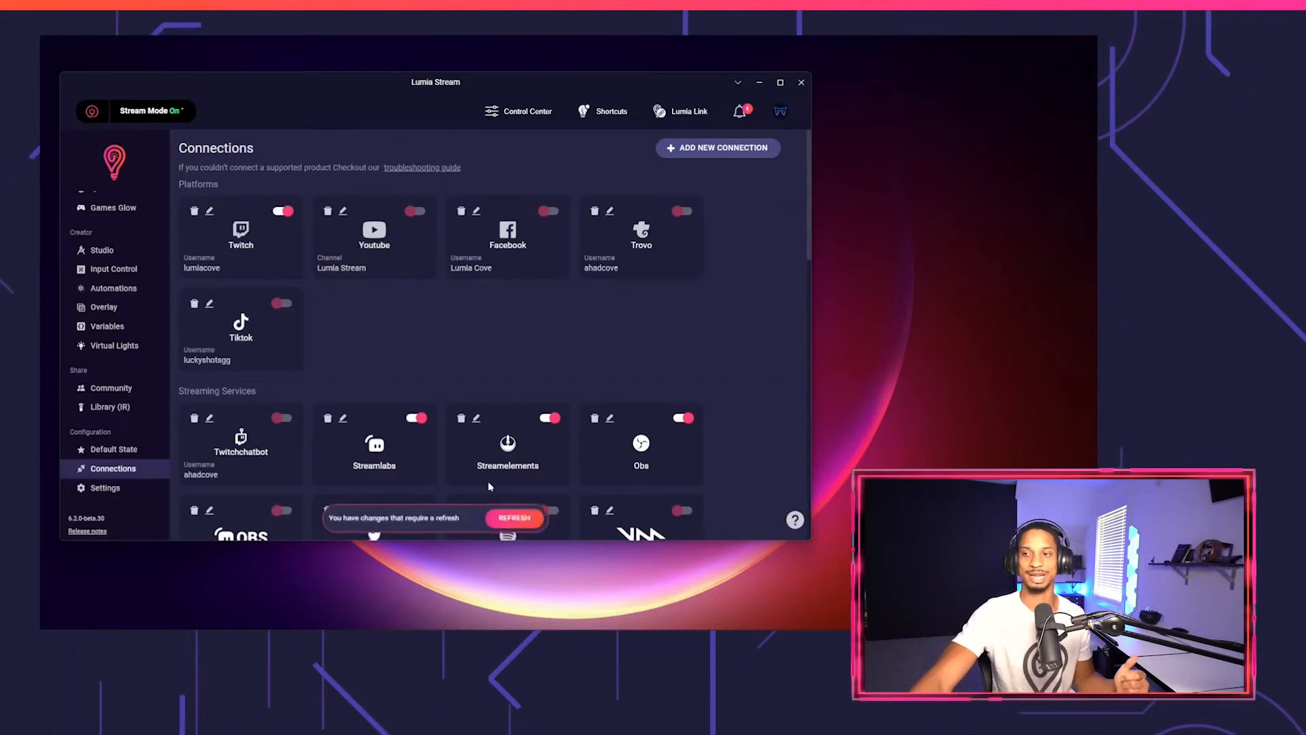
pyautogui.click(514, 518)
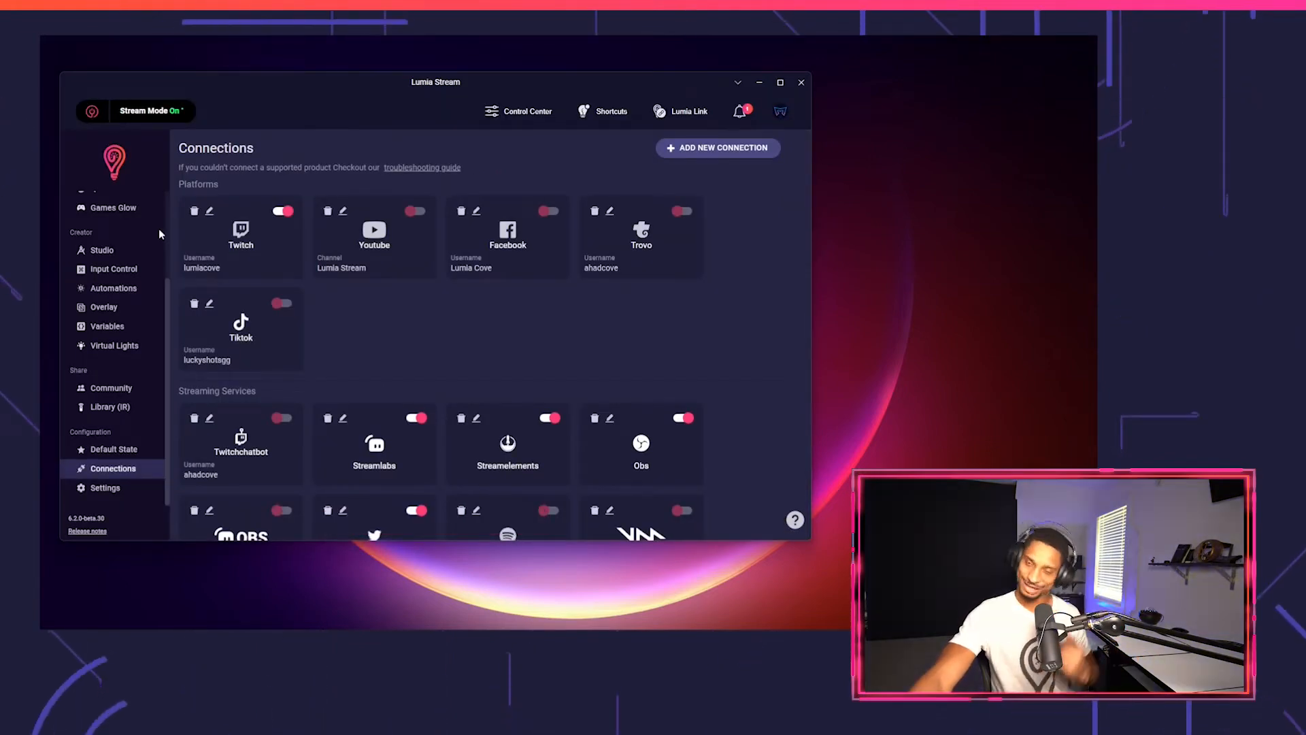
# Create a new chat command and open its OBS action settings.
pyautogui.scroll(5, 144, 281)
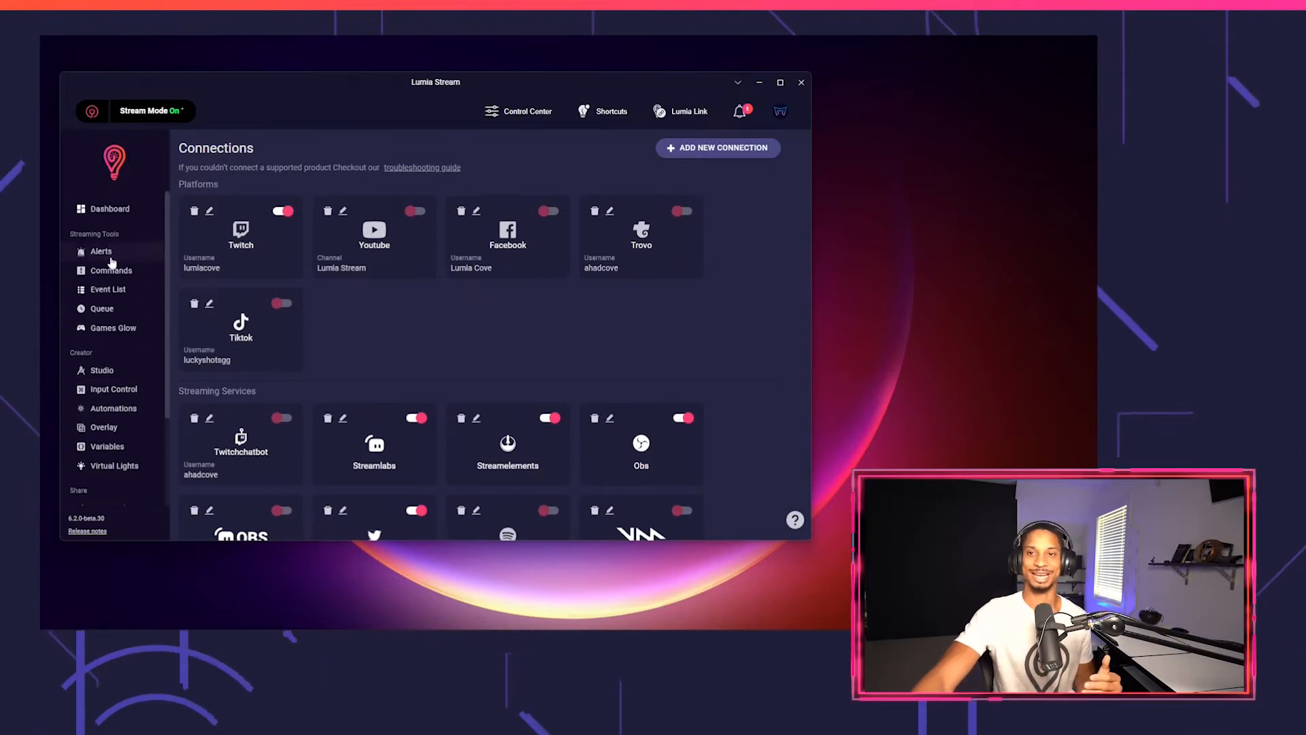
pyautogui.click(92, 268)
pyautogui.click(688, 194)
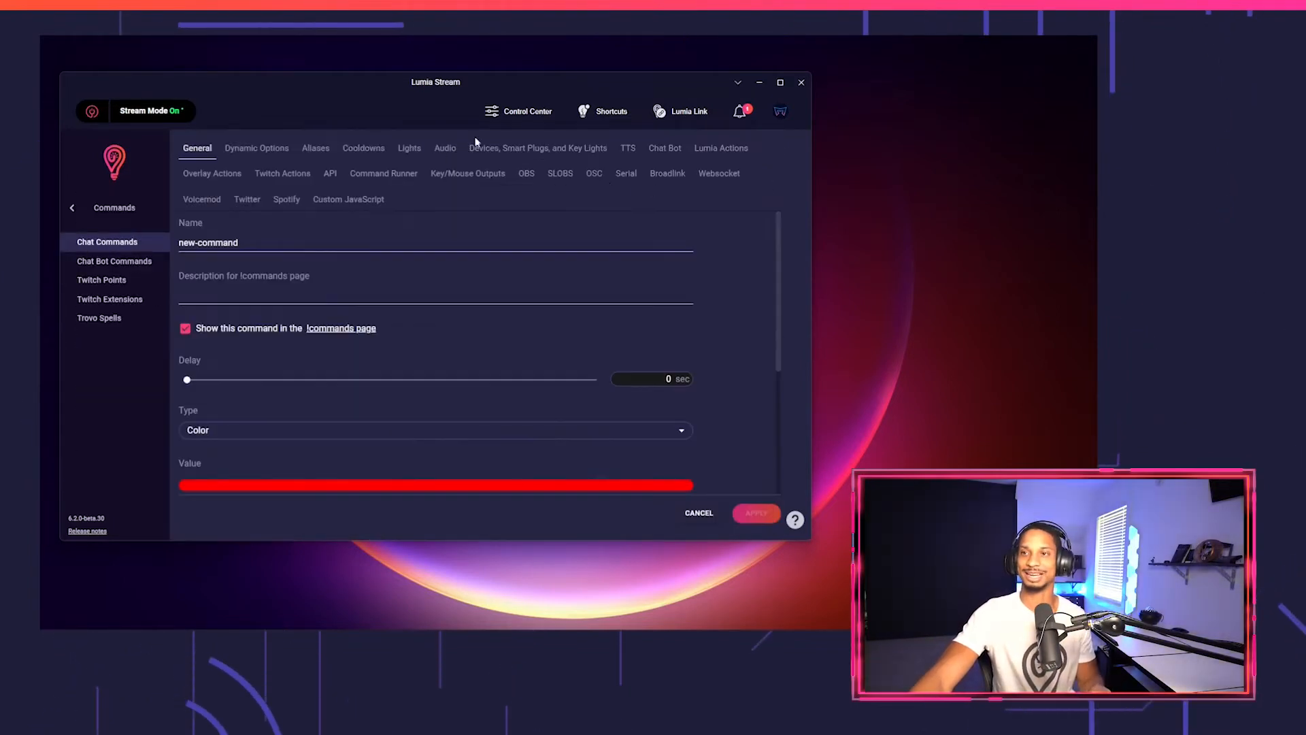
pyautogui.click(527, 173)
# Configure a Take Screenshot OBS action for the Camera scene and test it.
pyautogui.click(327, 253)
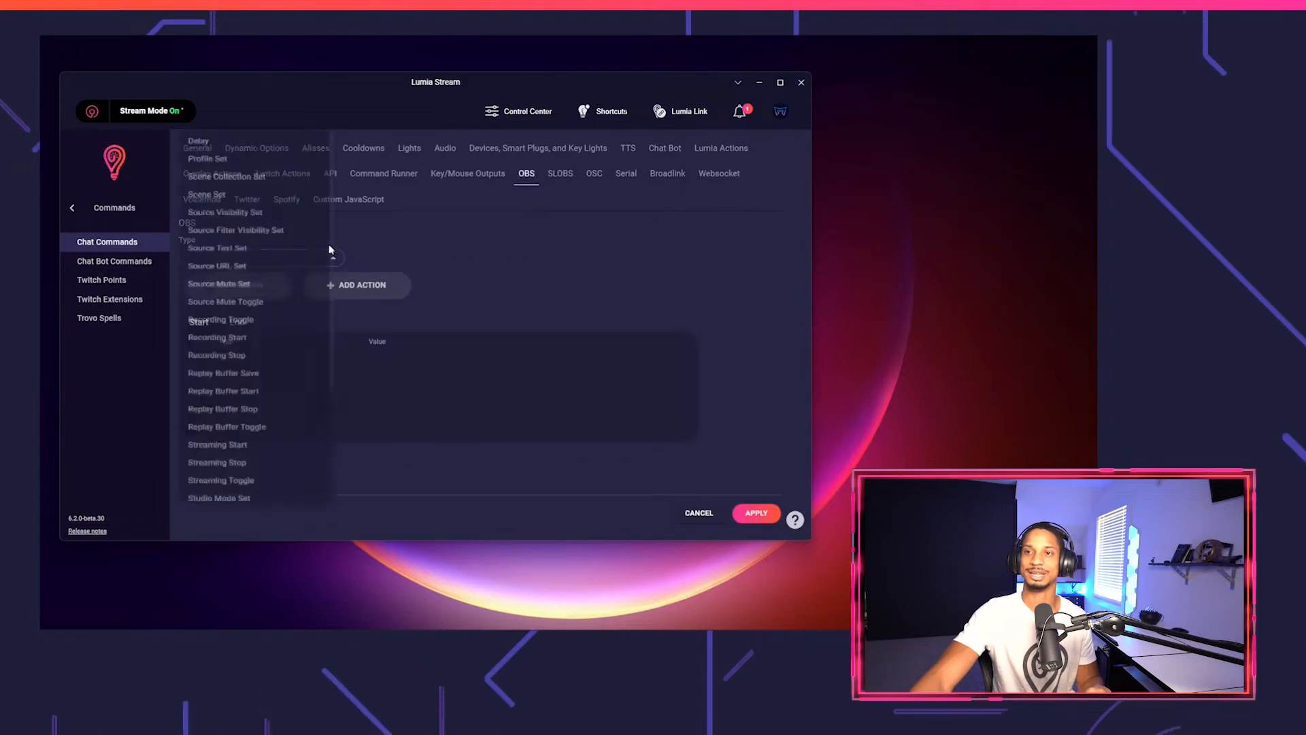
pyautogui.scroll(-3, 303, 238)
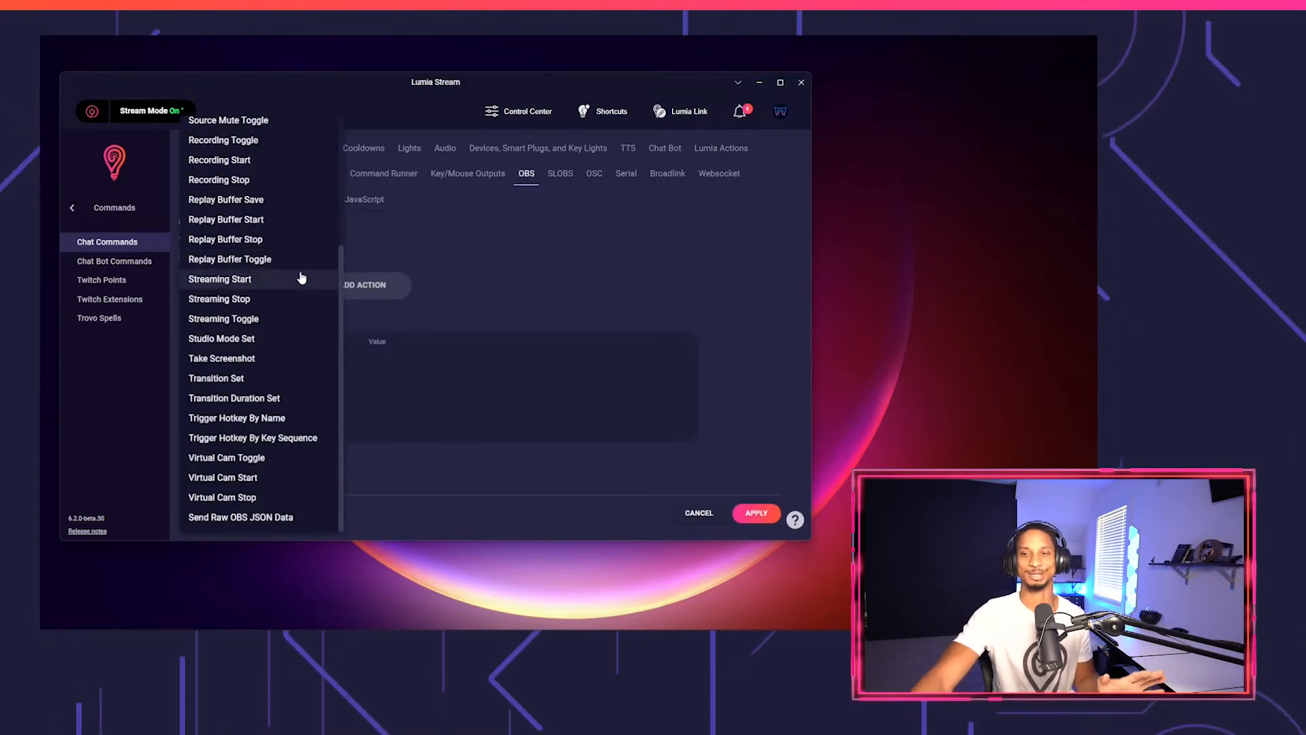
pyautogui.click(259, 359)
pyautogui.click(385, 255)
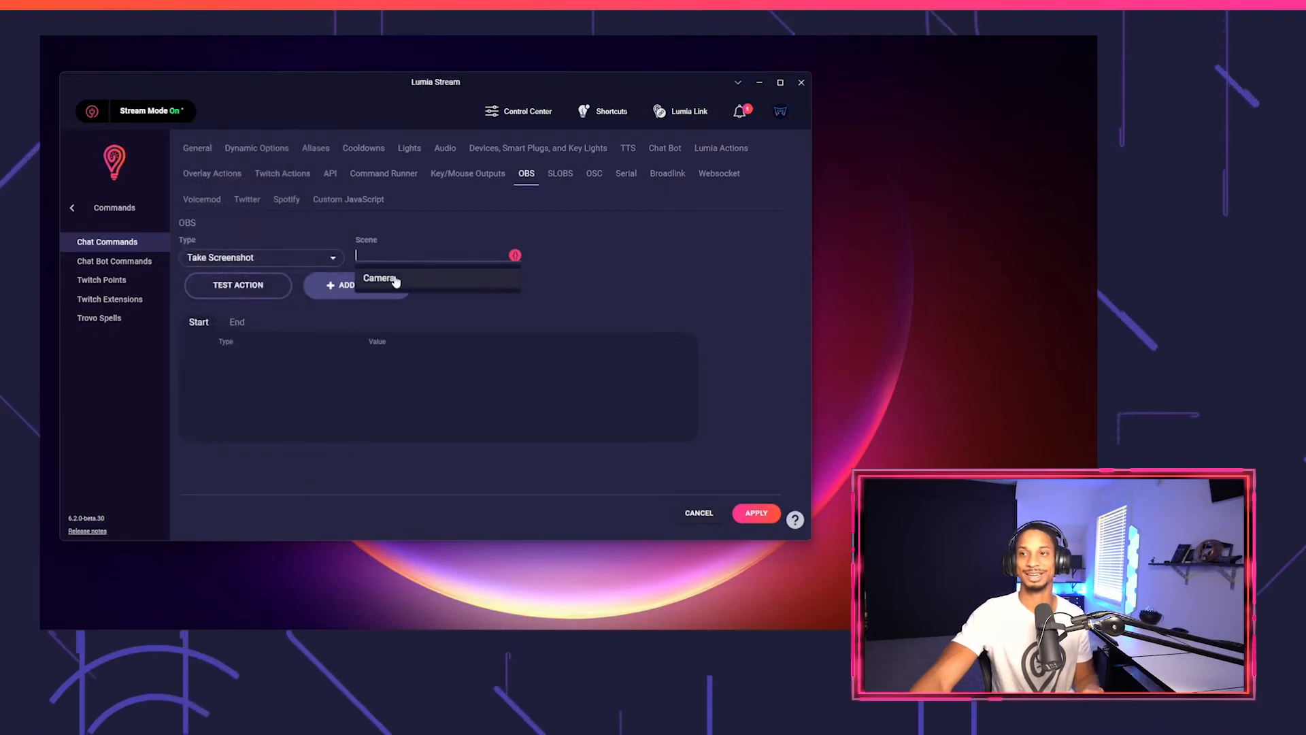
pyautogui.click(367, 279)
pyautogui.click(283, 284)
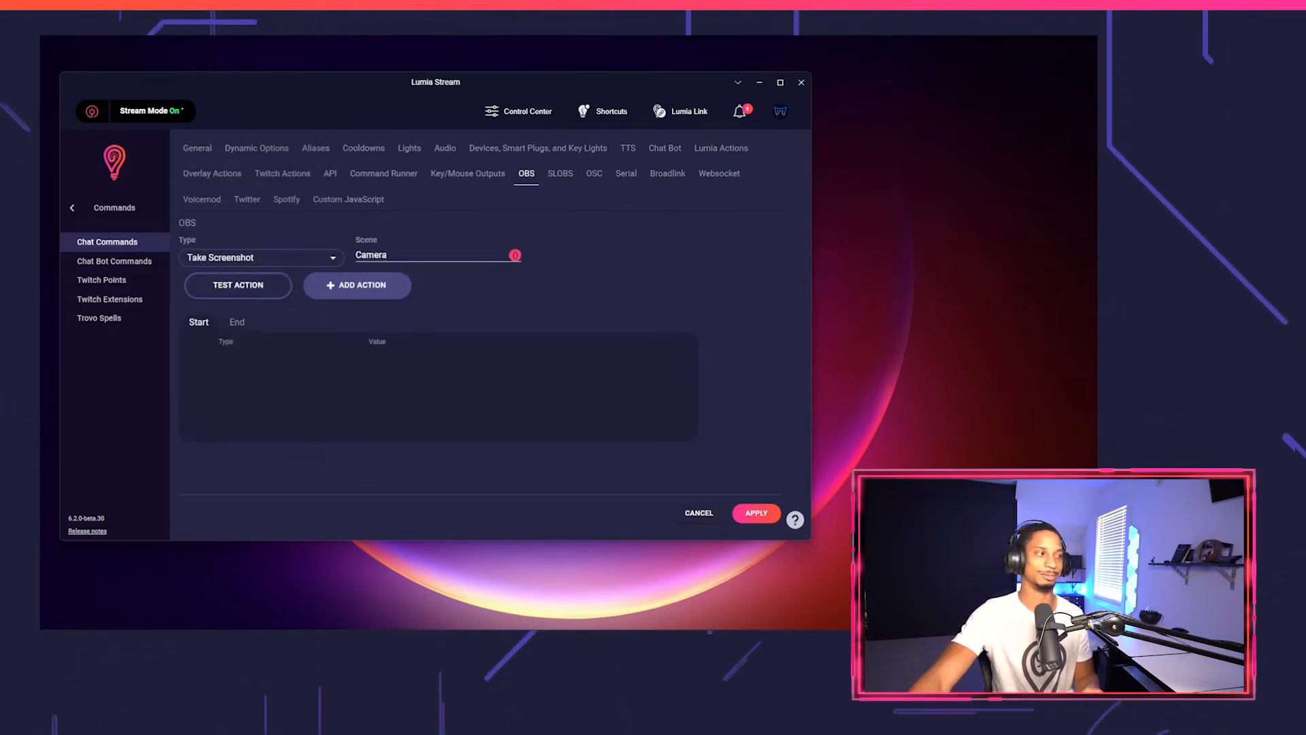
# Change the OBS action type to Trigger Hotkey By Name and check its hotkey field.
pyautogui.click(221, 257)
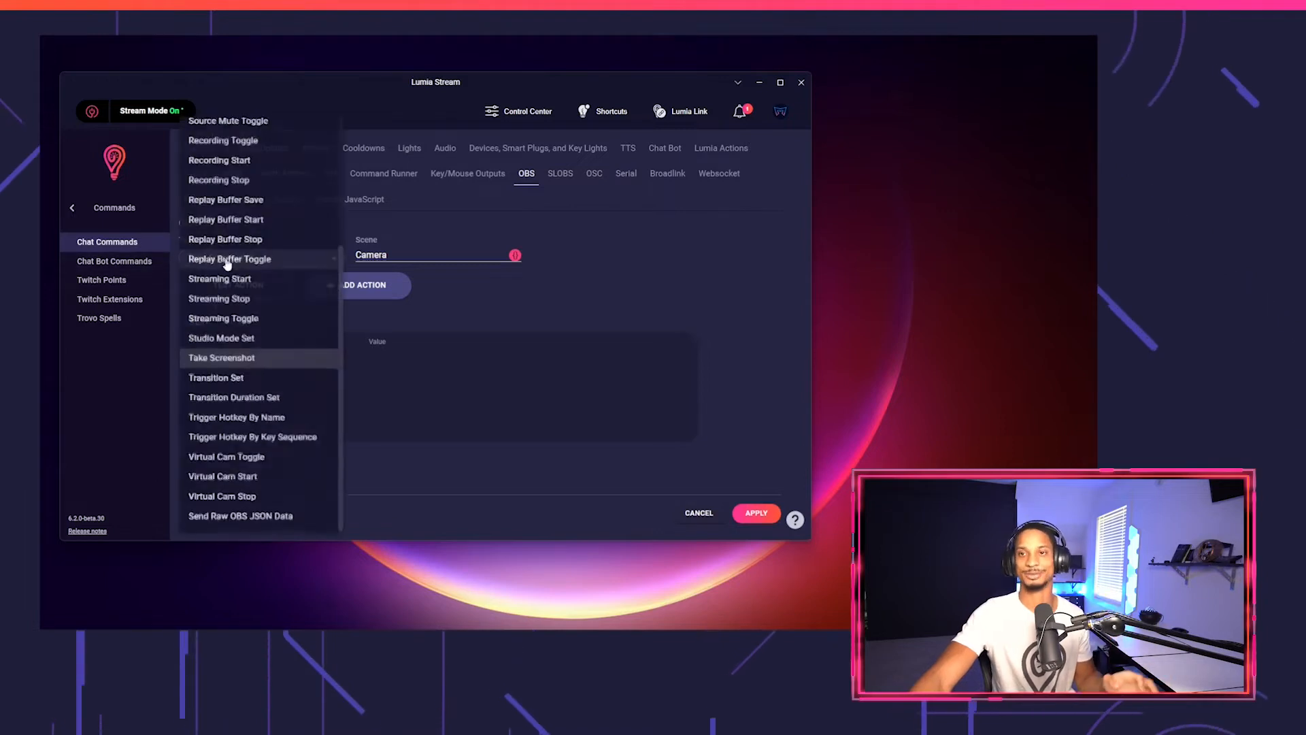
pyautogui.click(278, 417)
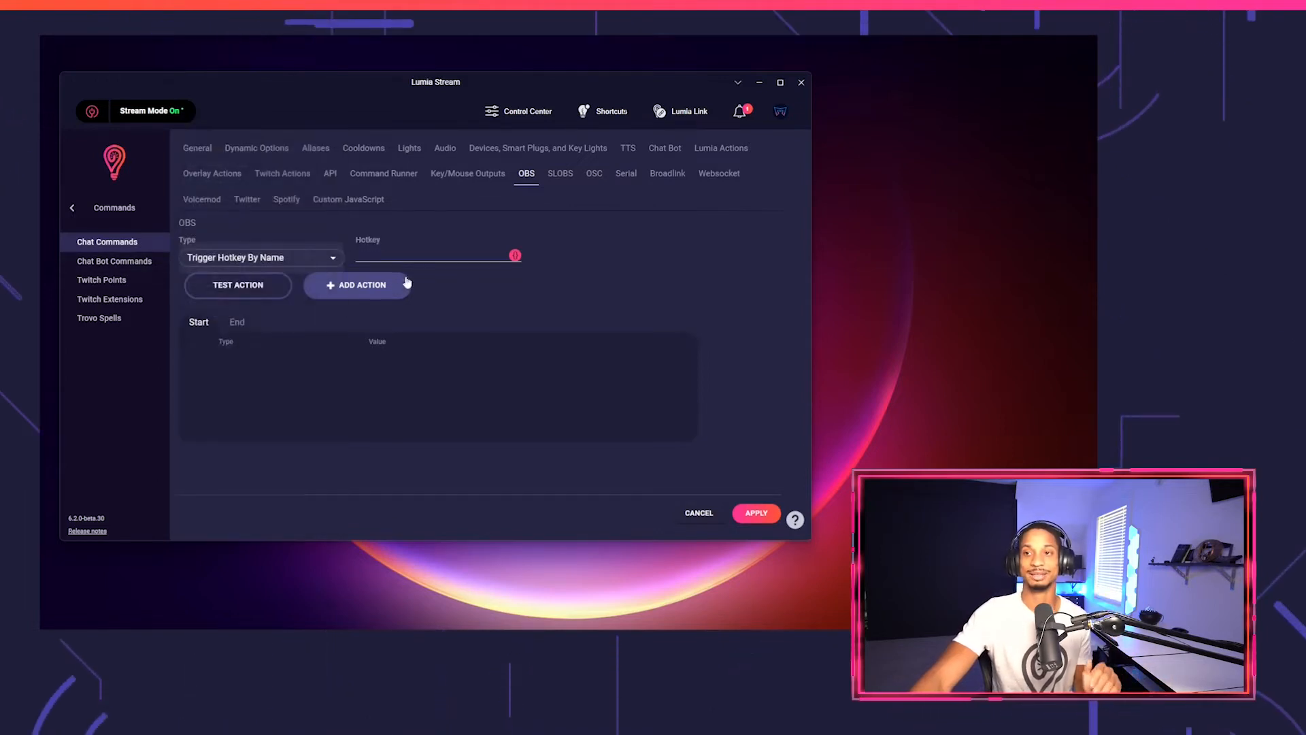
pyautogui.click(436, 258)
# Set the OBS action to Trigger Hotkey By Key Sequence using OBS_KEY_BACKSPACE with Shift pressed.
pyautogui.click(313, 262)
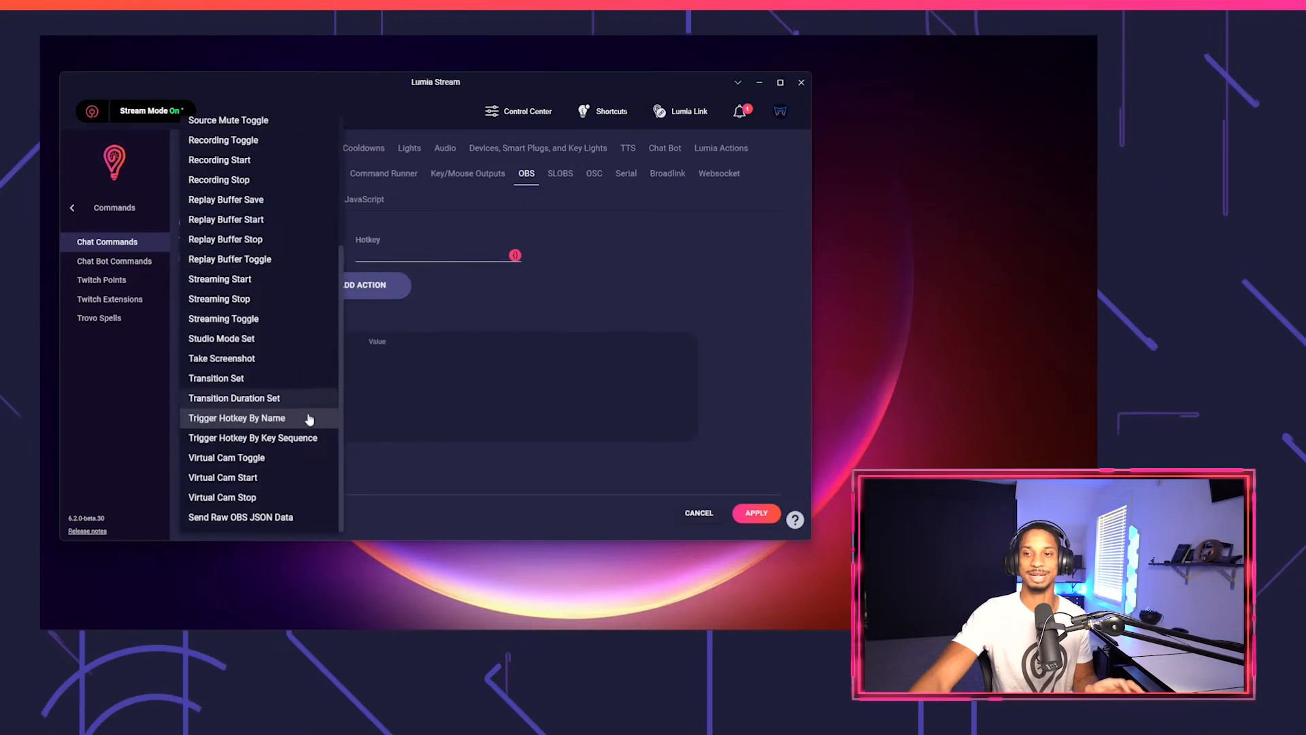
pyautogui.click(265, 439)
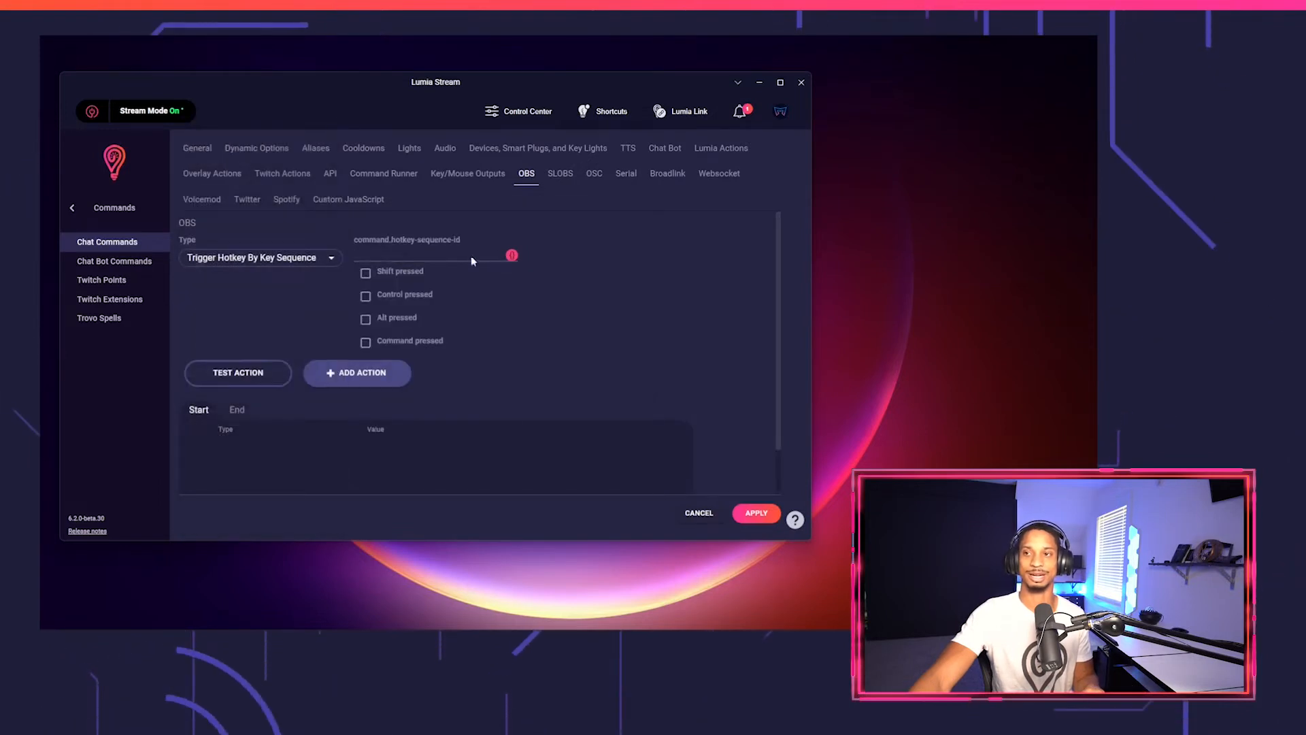
pyautogui.click(436, 256)
pyautogui.scroll(-1, 426, 408)
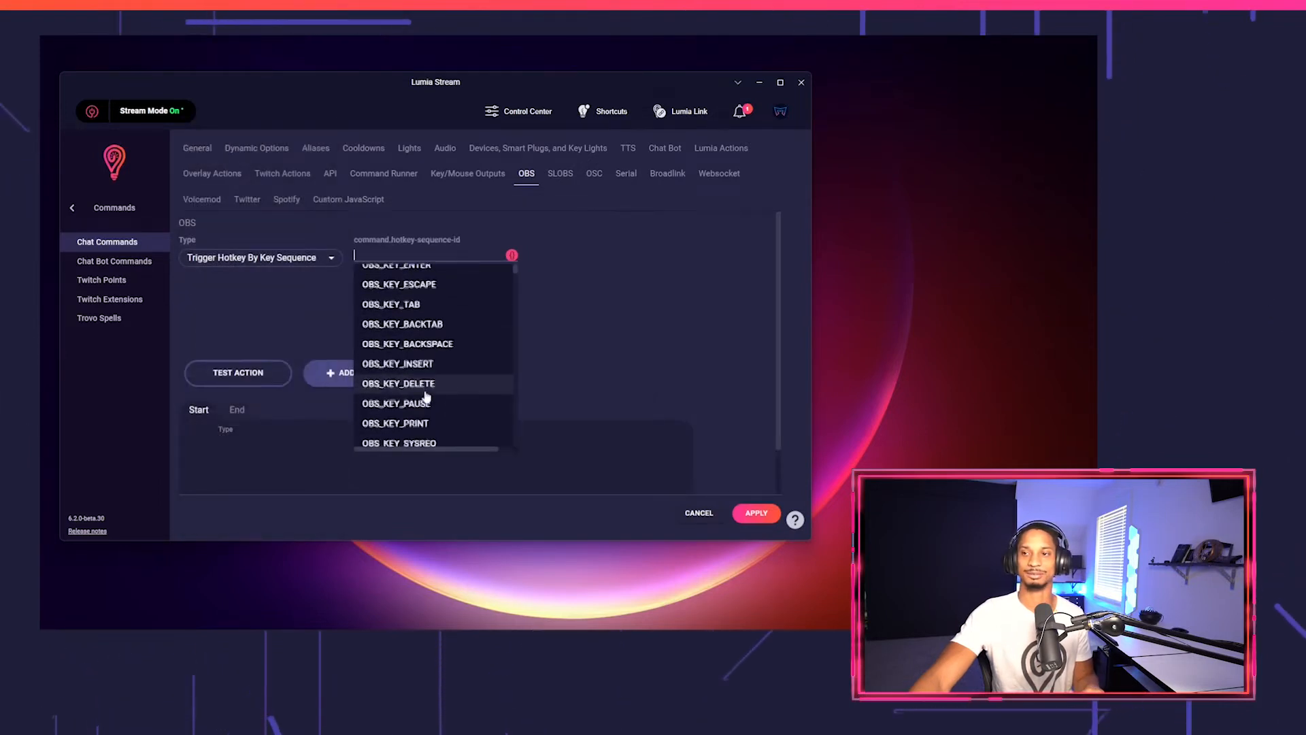
pyautogui.click(408, 344)
pyautogui.click(365, 273)
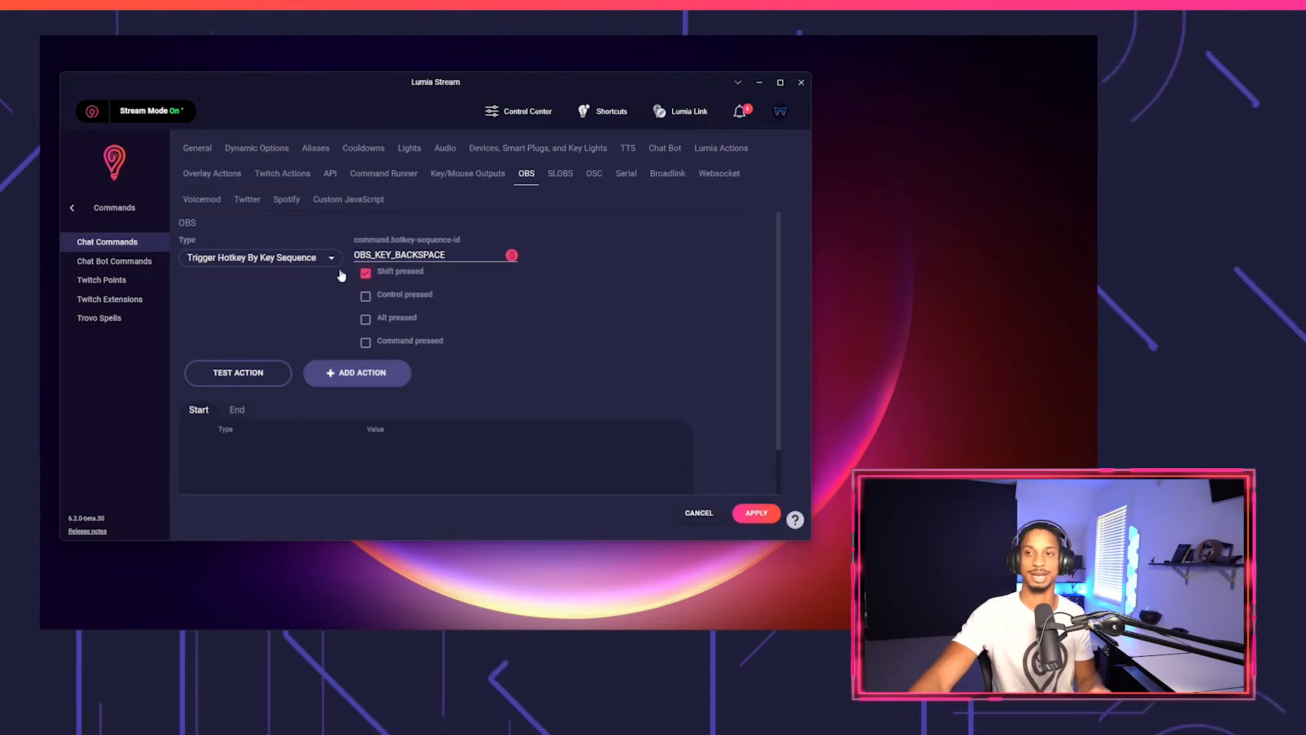
# Examine the full list of available OBS action types for the command.
pyautogui.click(304, 257)
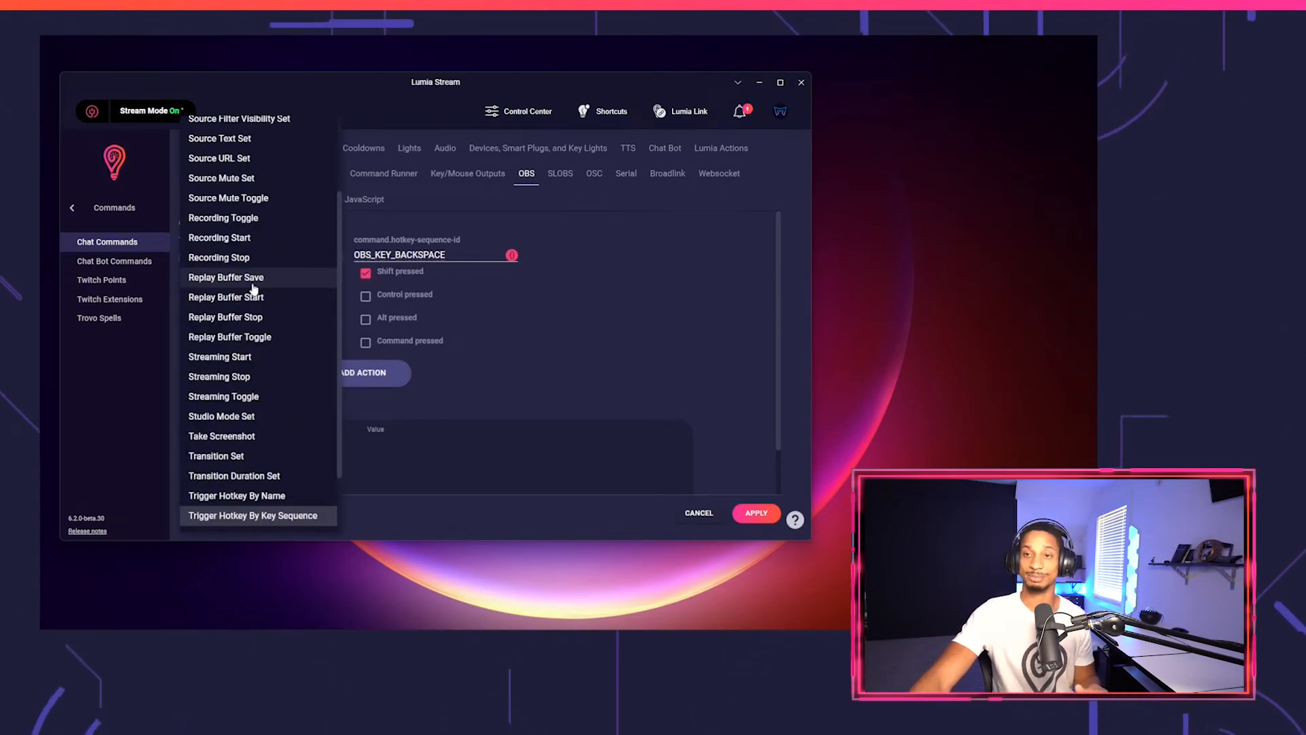
pyautogui.scroll(3, 243, 285)
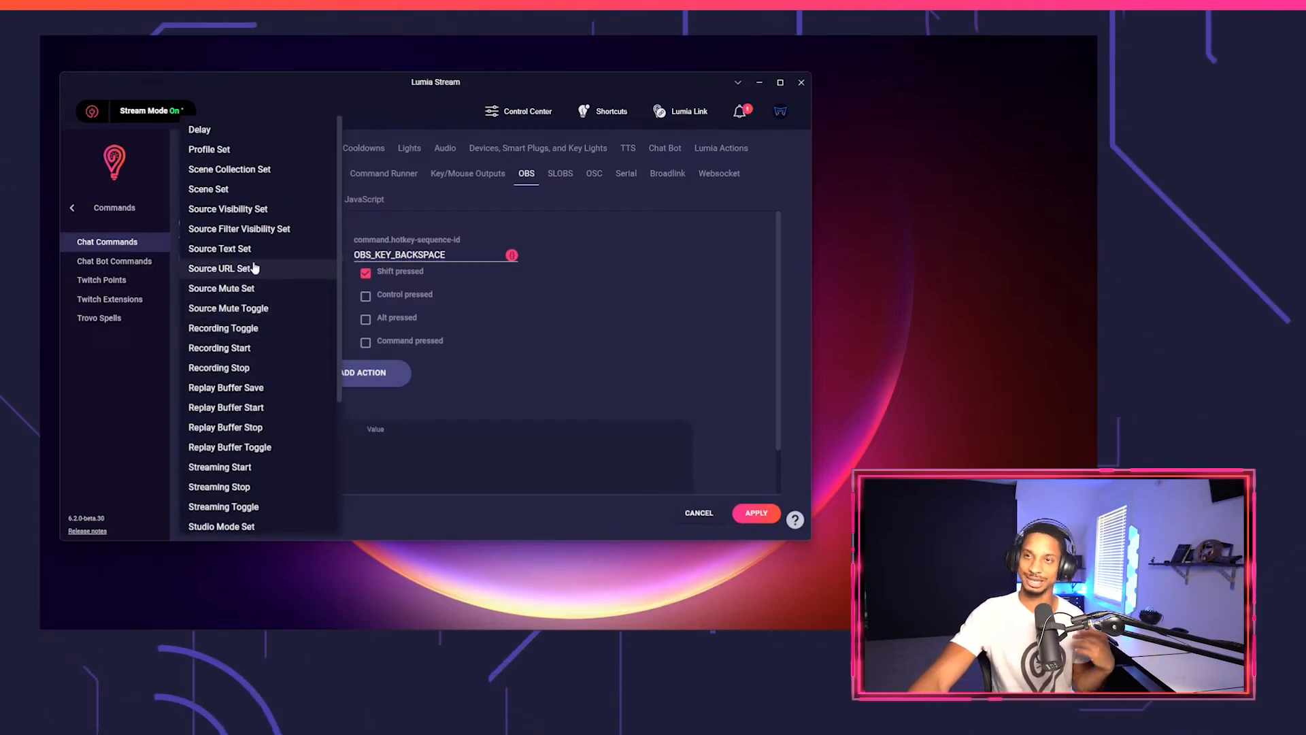
pyautogui.scroll(-4, 265, 286)
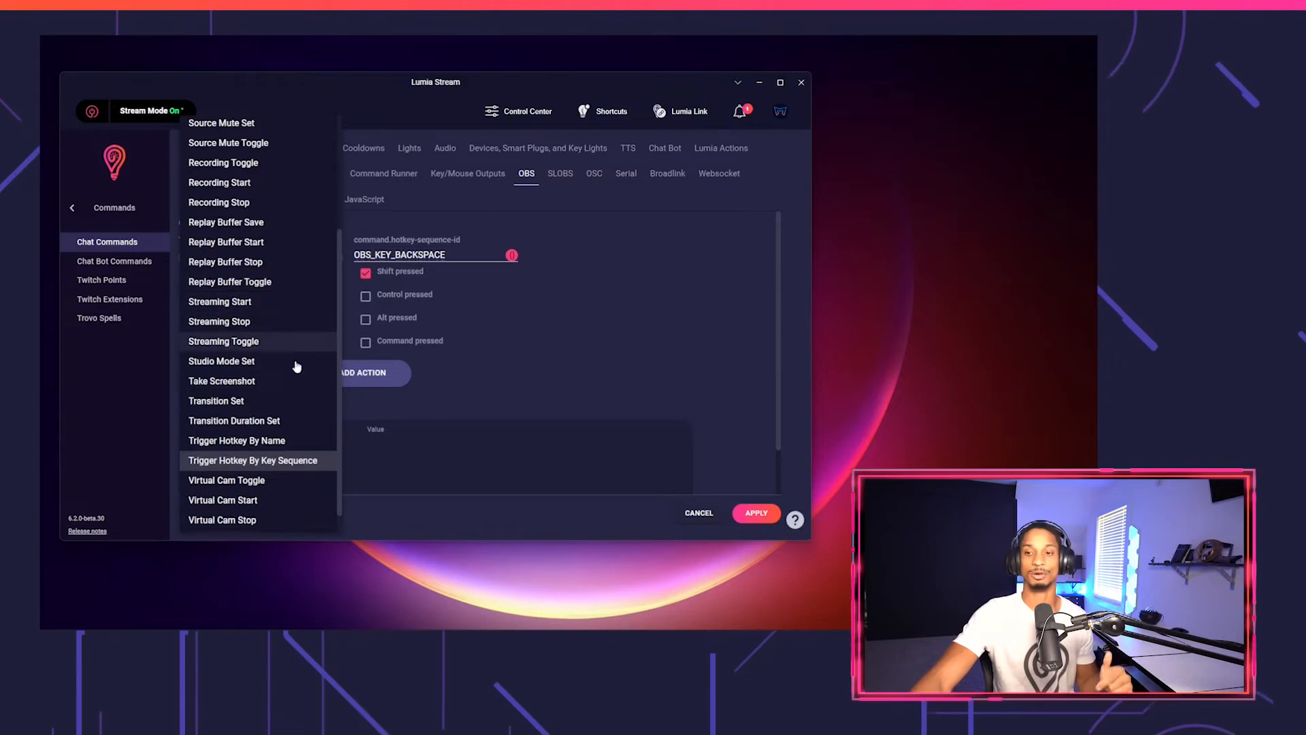
pyautogui.scroll(4, 305, 395)
pyautogui.scroll(-4, 305, 395)
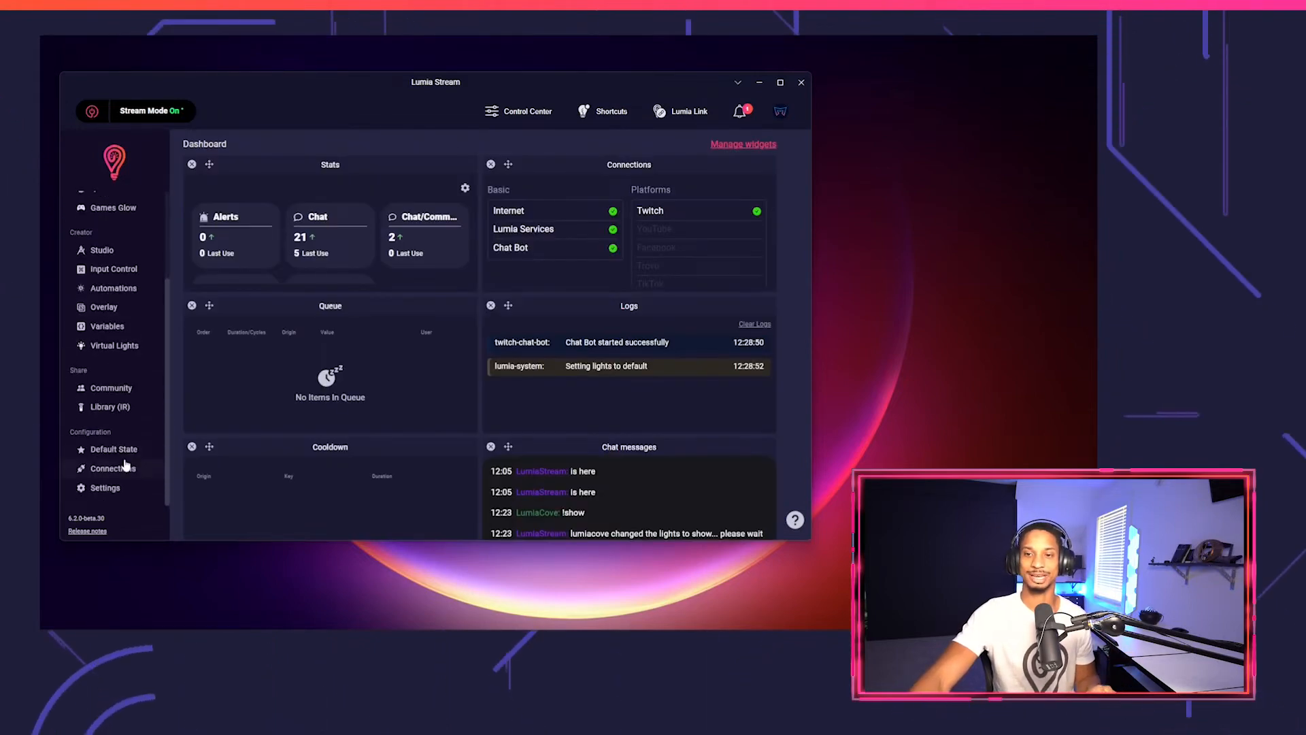
# Open the connections page and search the connections that can be added for Twitter.
pyautogui.click(113, 467)
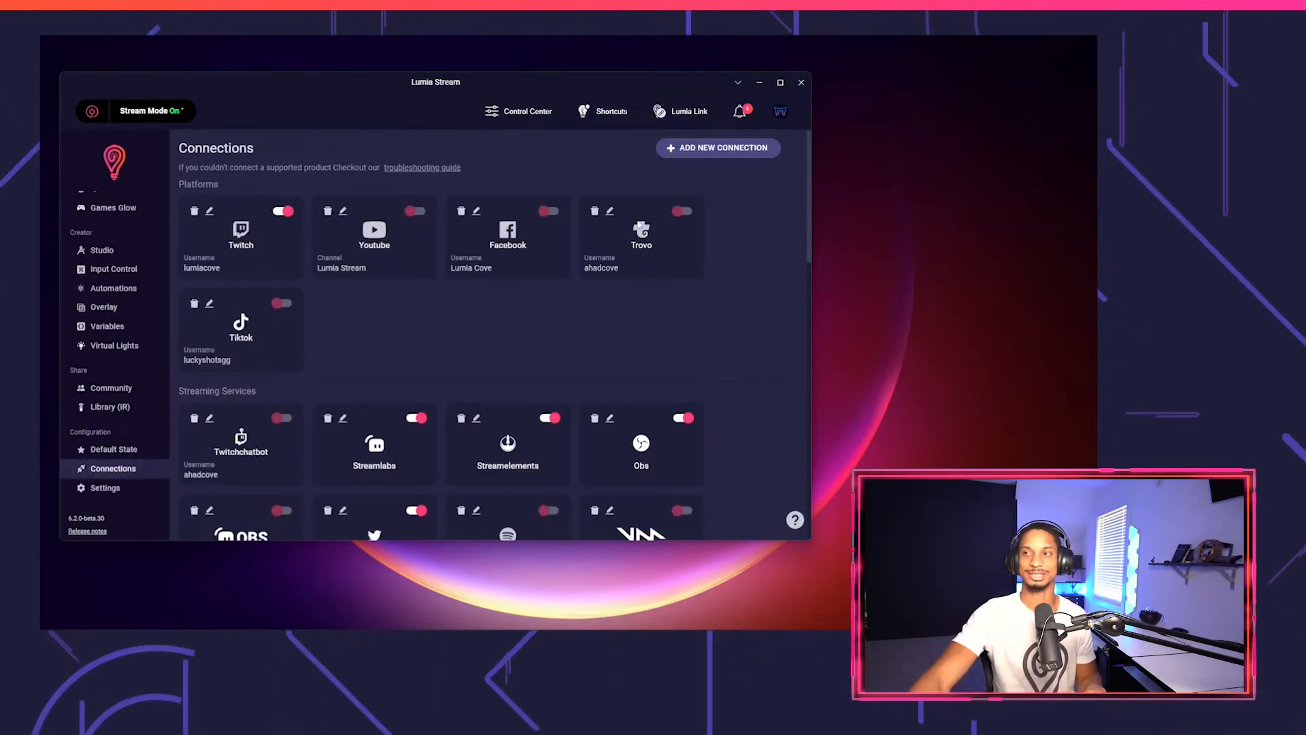
pyautogui.click(681, 151)
pyautogui.write('twic')
pyautogui.press('BackSpace')
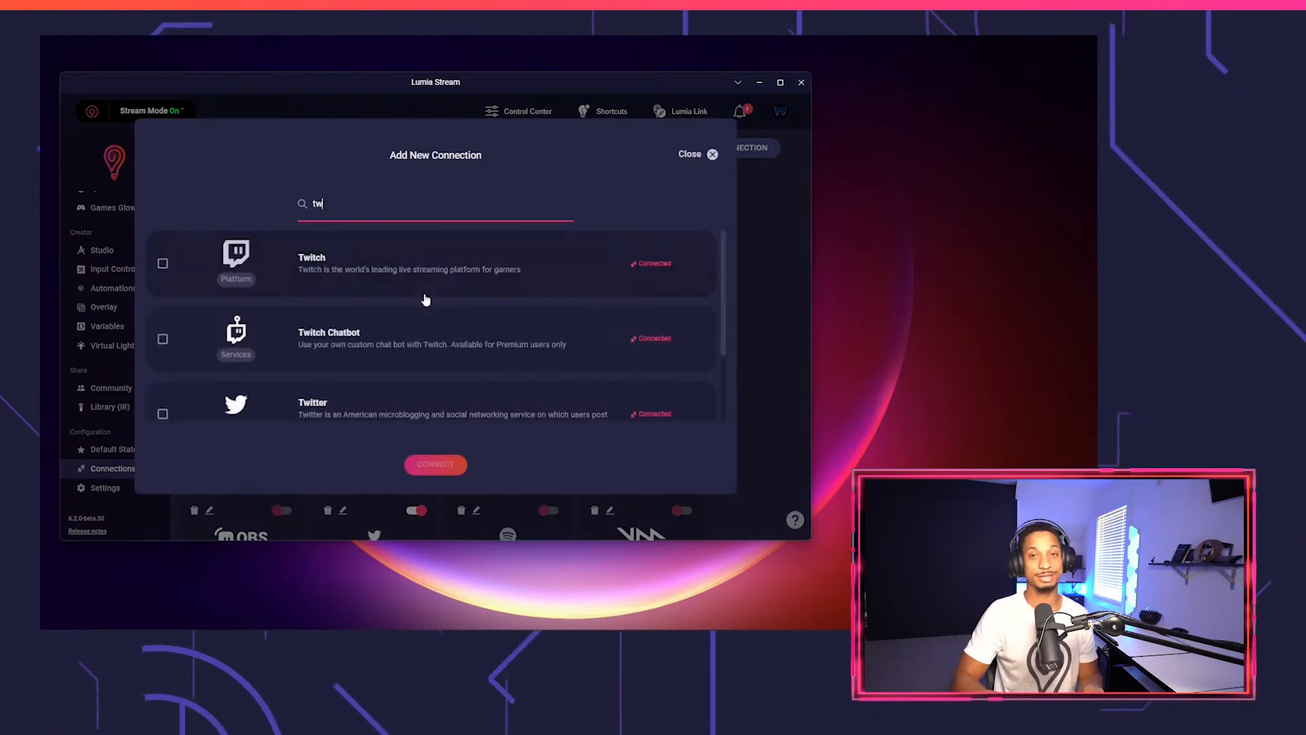
pyautogui.write('tt')
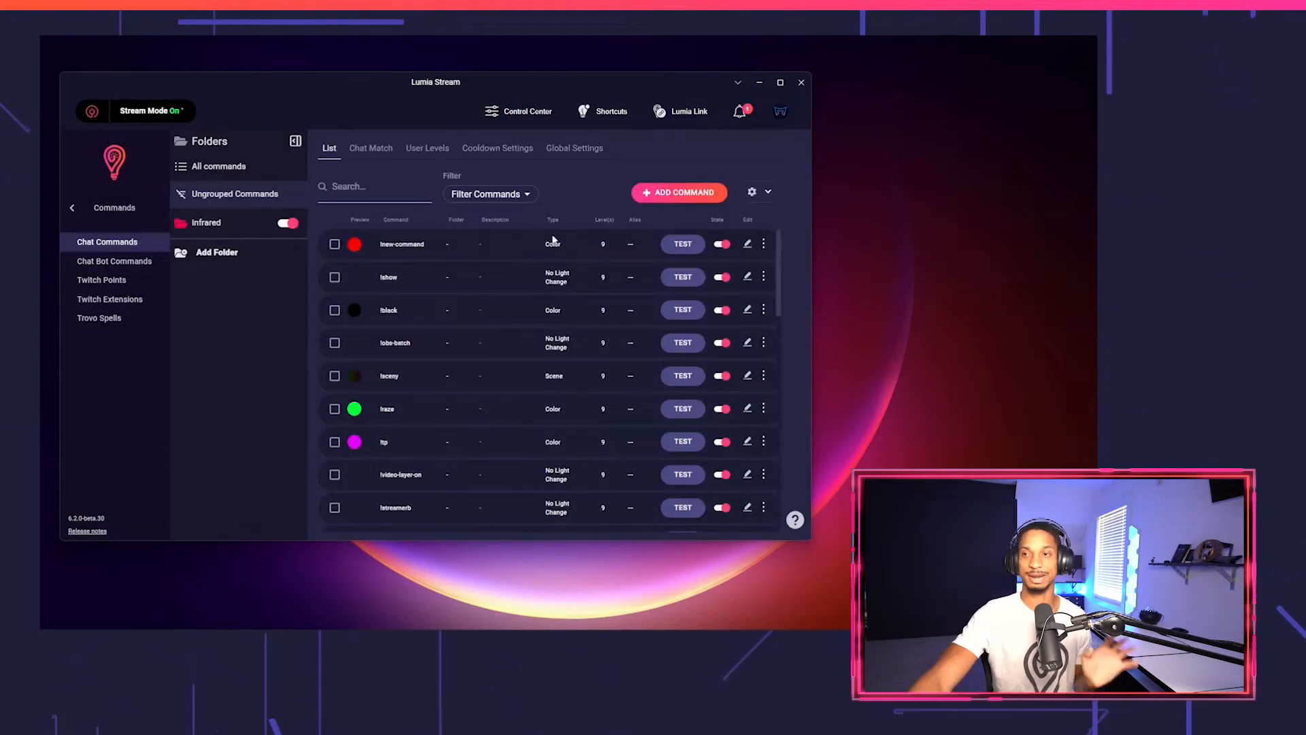
# Edit the new-command chat command and set up a Send Tweet With Media Twitter action with the message "This is from the 6.2 tutorial".
pyautogui.click(747, 243)
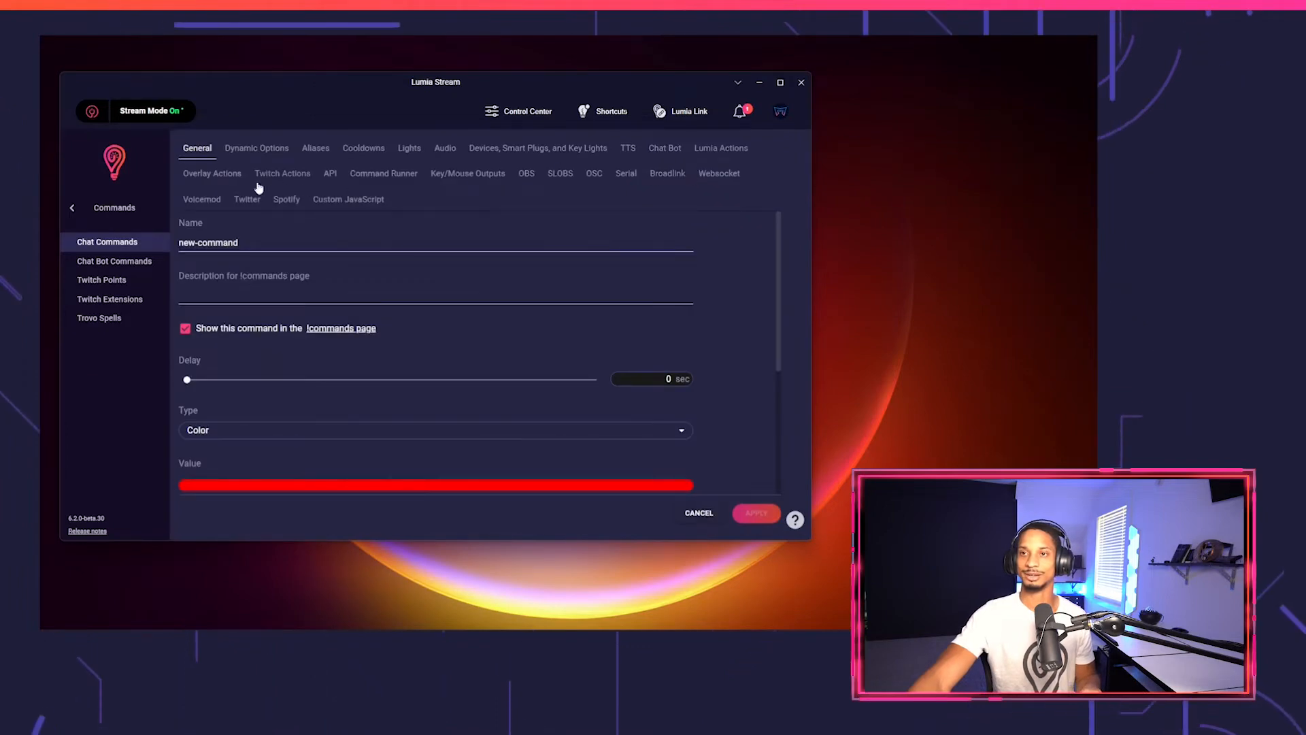
pyautogui.click(246, 198)
pyautogui.click(292, 256)
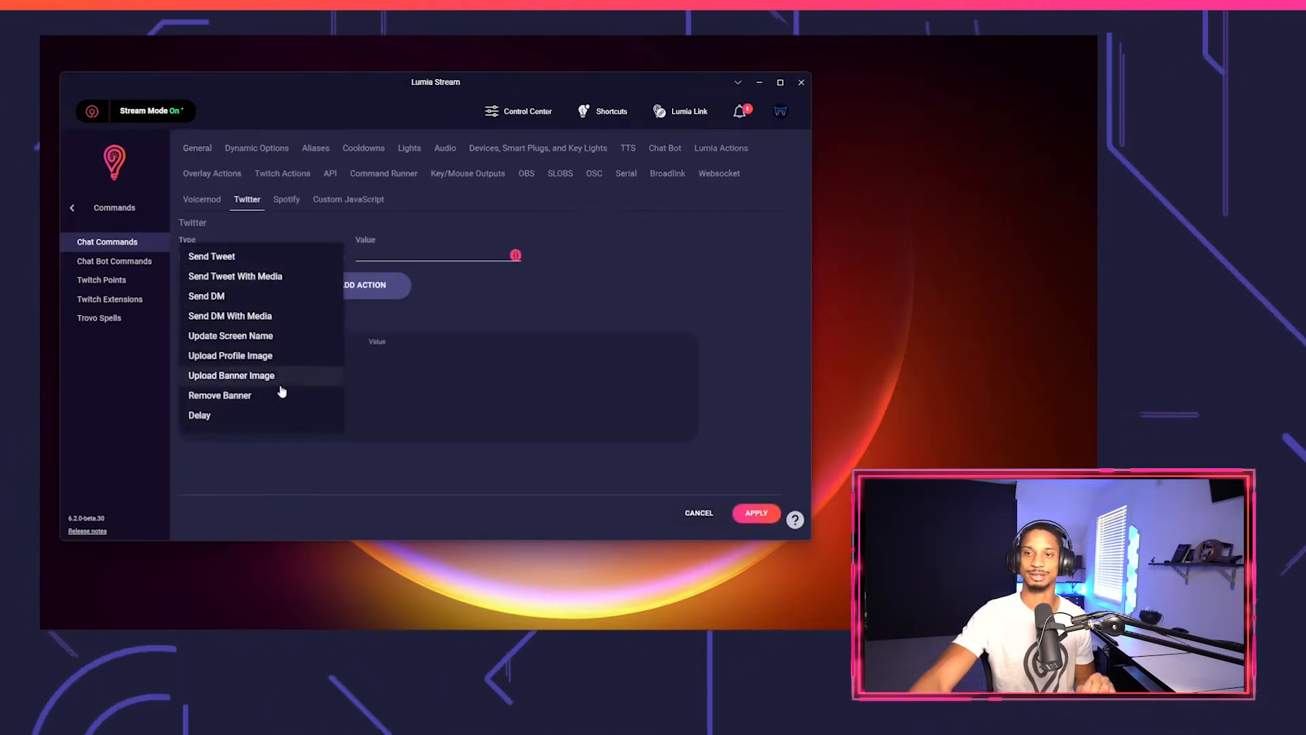
pyautogui.click(271, 276)
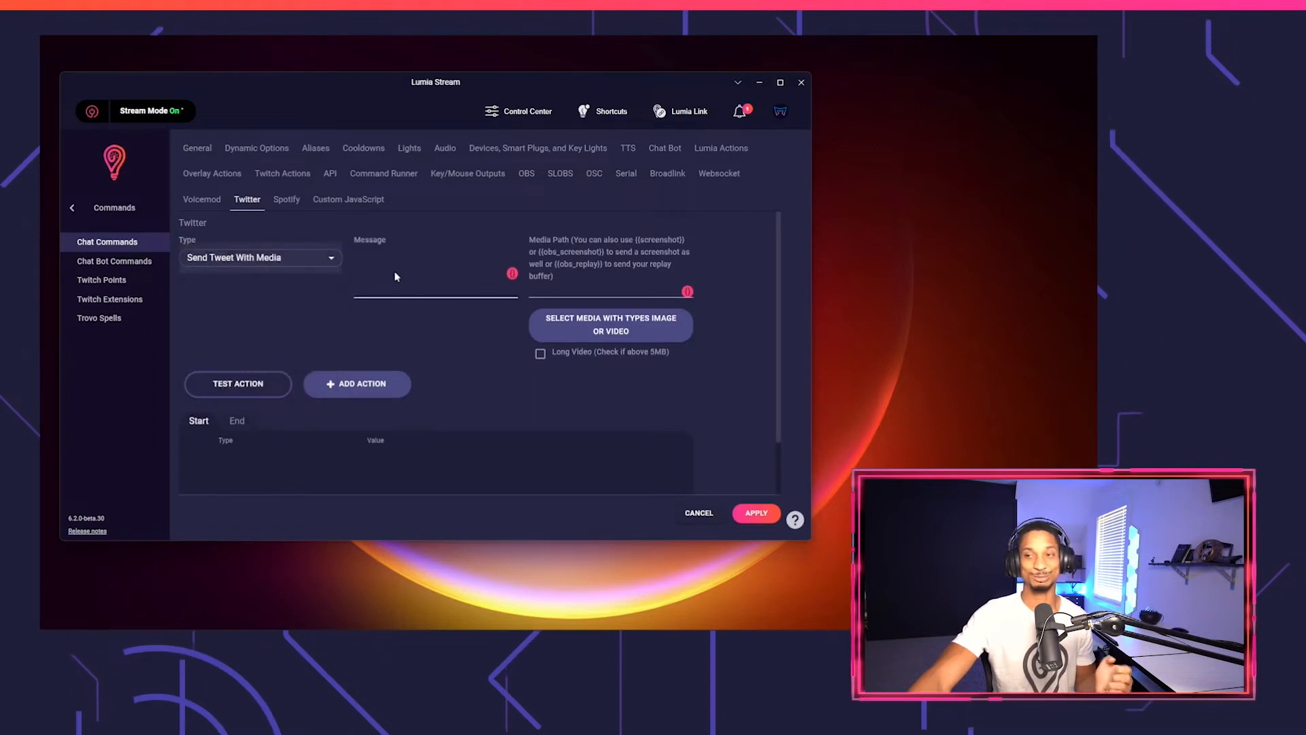
pyautogui.click(397, 275)
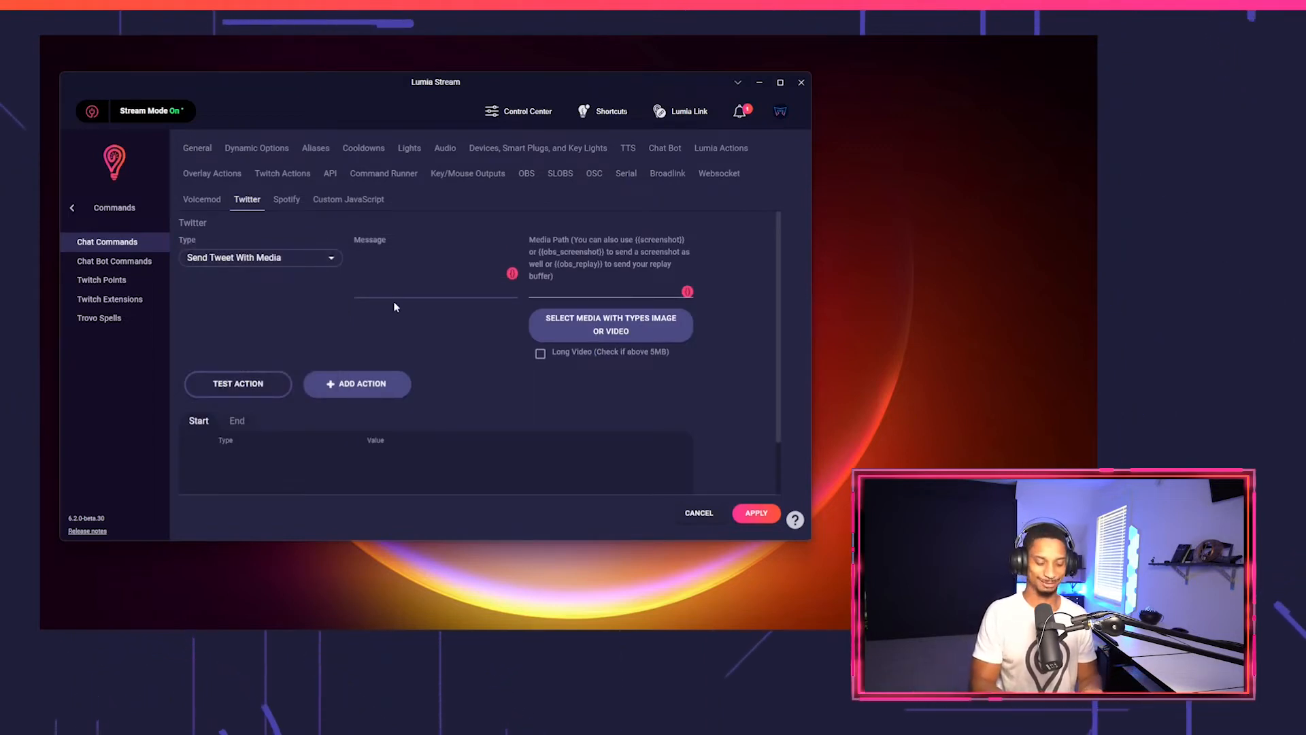
pyautogui.write('This is t')
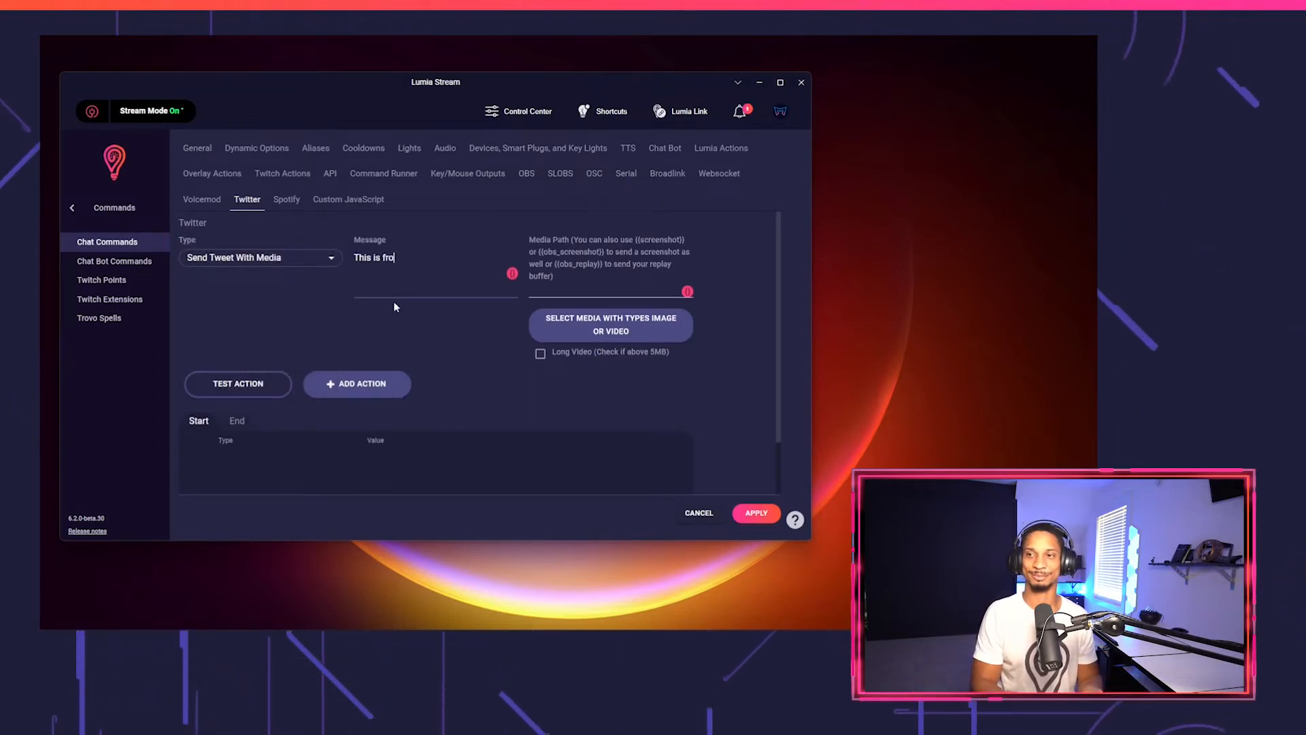
pyautogui.write('rom the 6.2 tutorial')
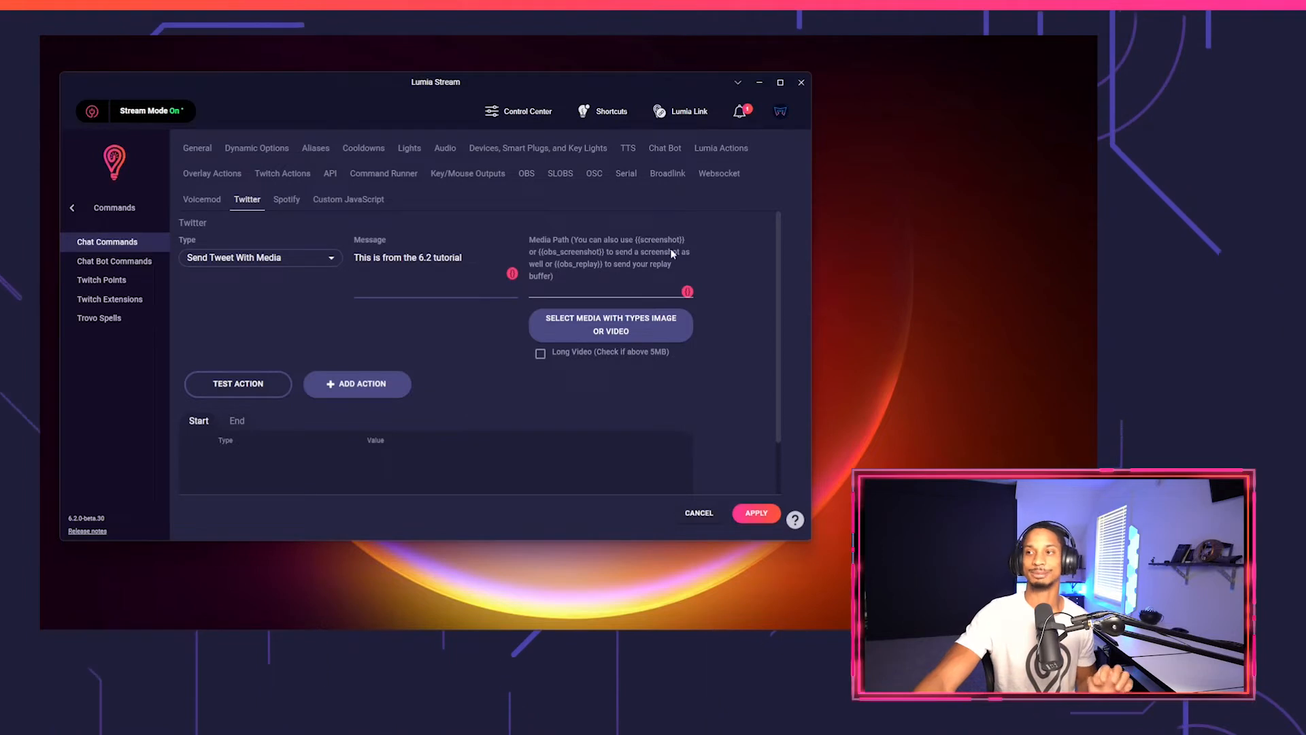
# Set the tweet's media path to {{obs_replay}} and look up the available variables matching "obs".
pyautogui.click(629, 300)
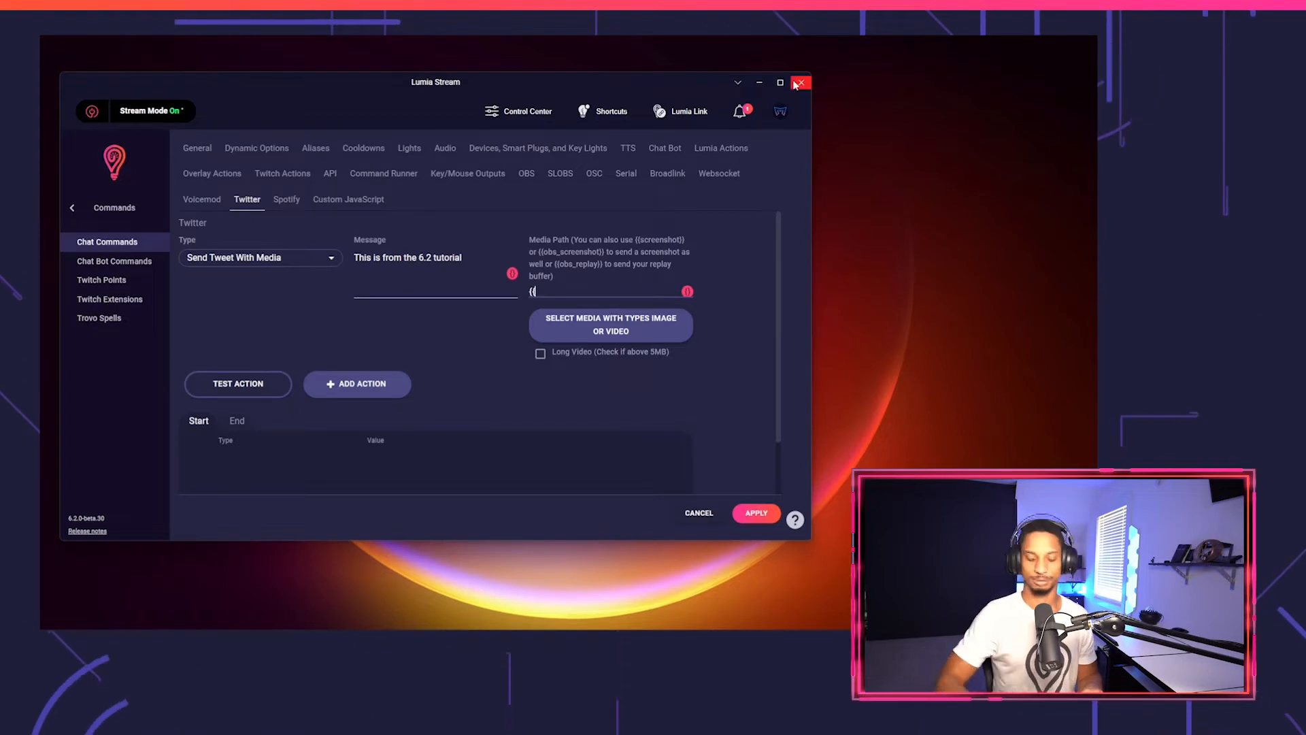
pyautogui.write('s_replay}}')
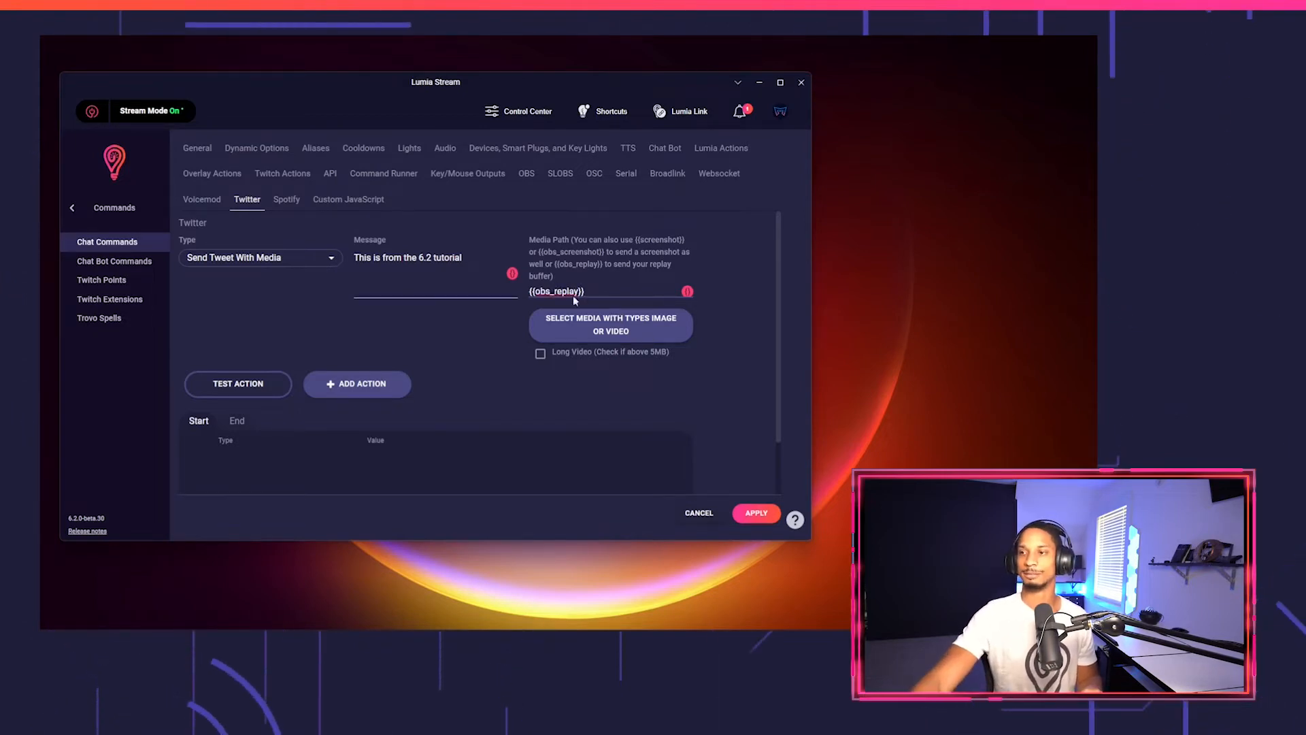
pyautogui.click(687, 292)
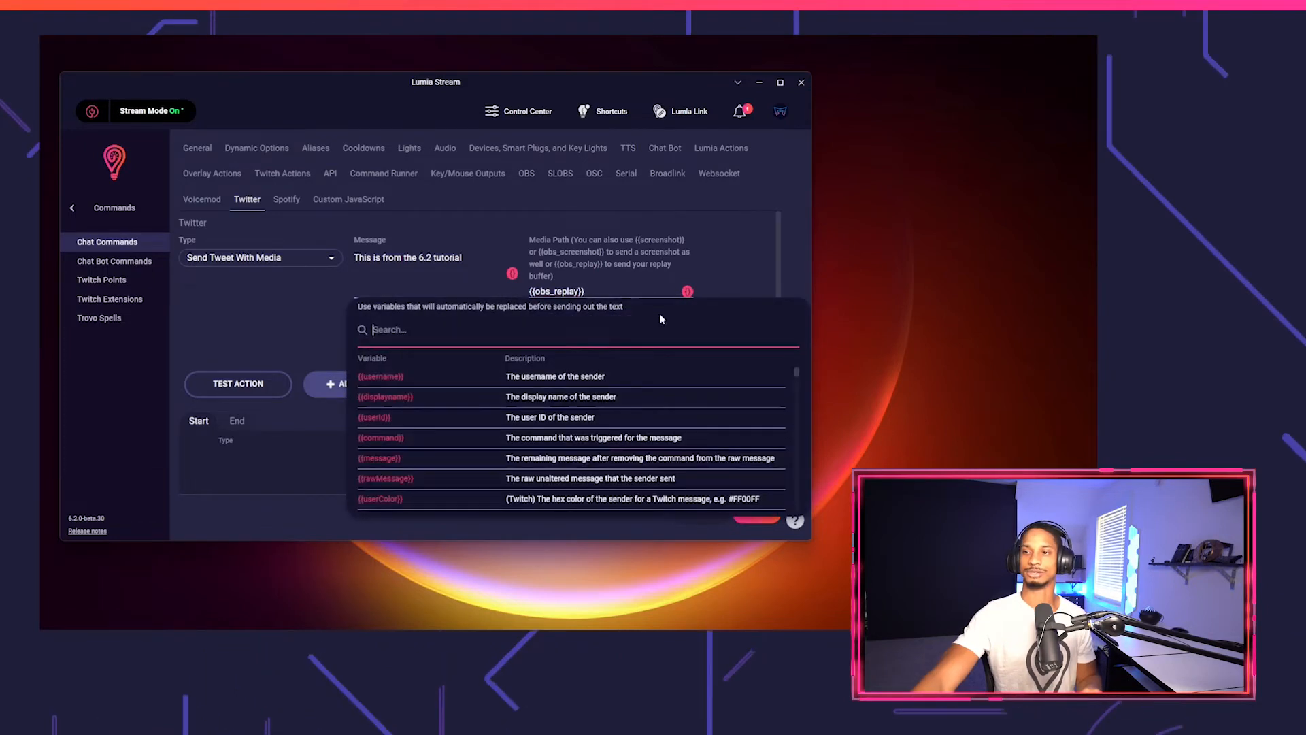
pyautogui.write('dbs')
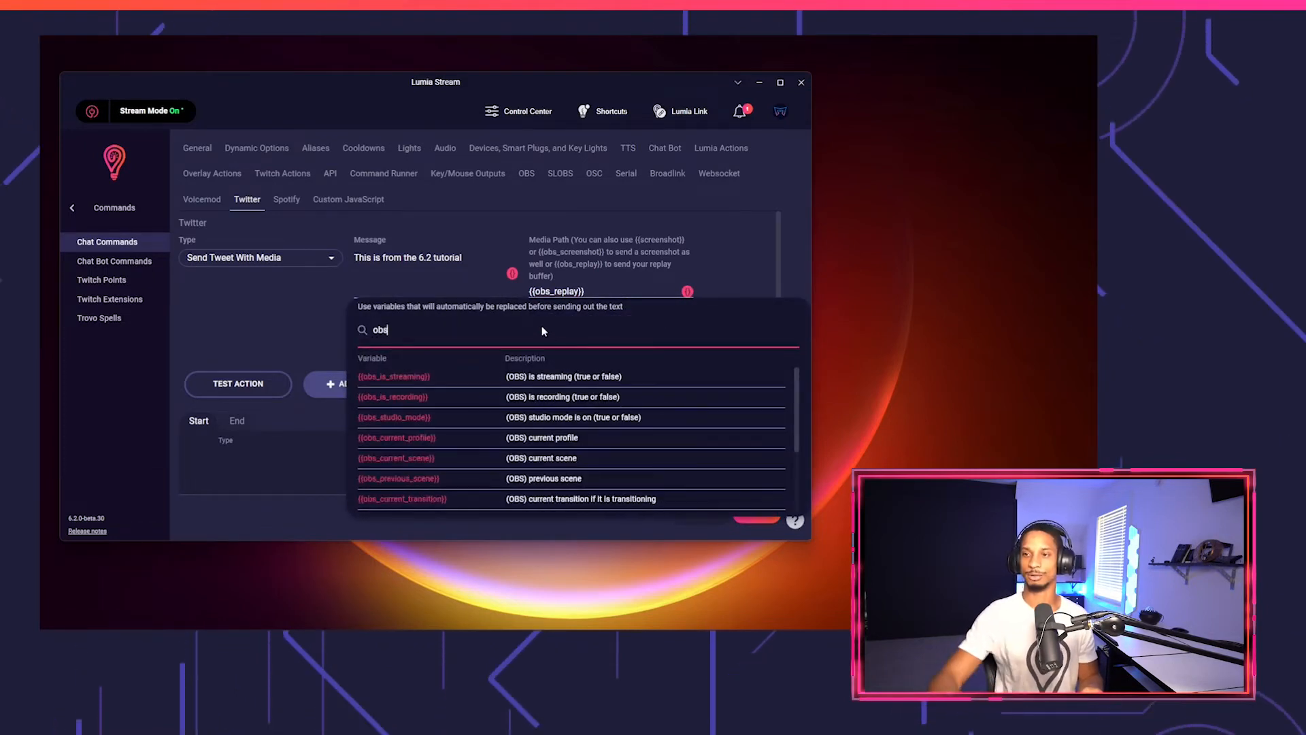
pyautogui.scroll(-3, 446, 466)
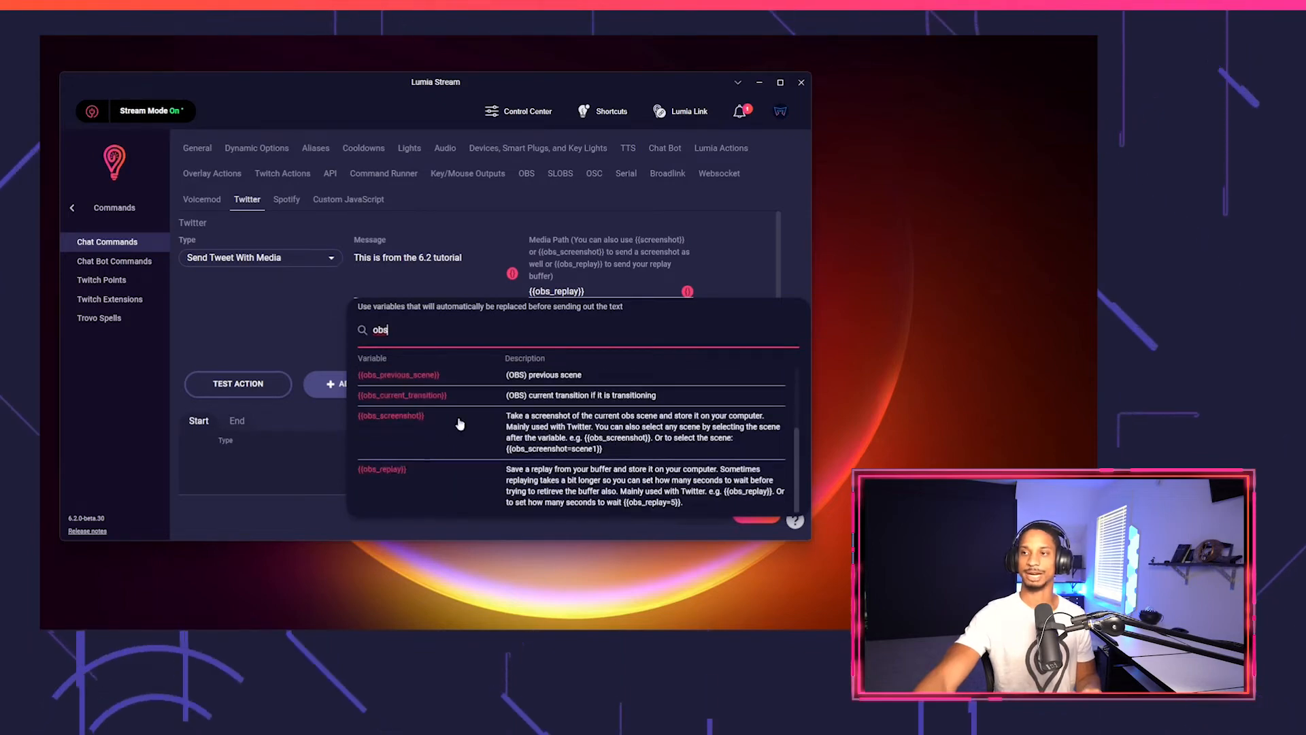
pyautogui.click(609, 275)
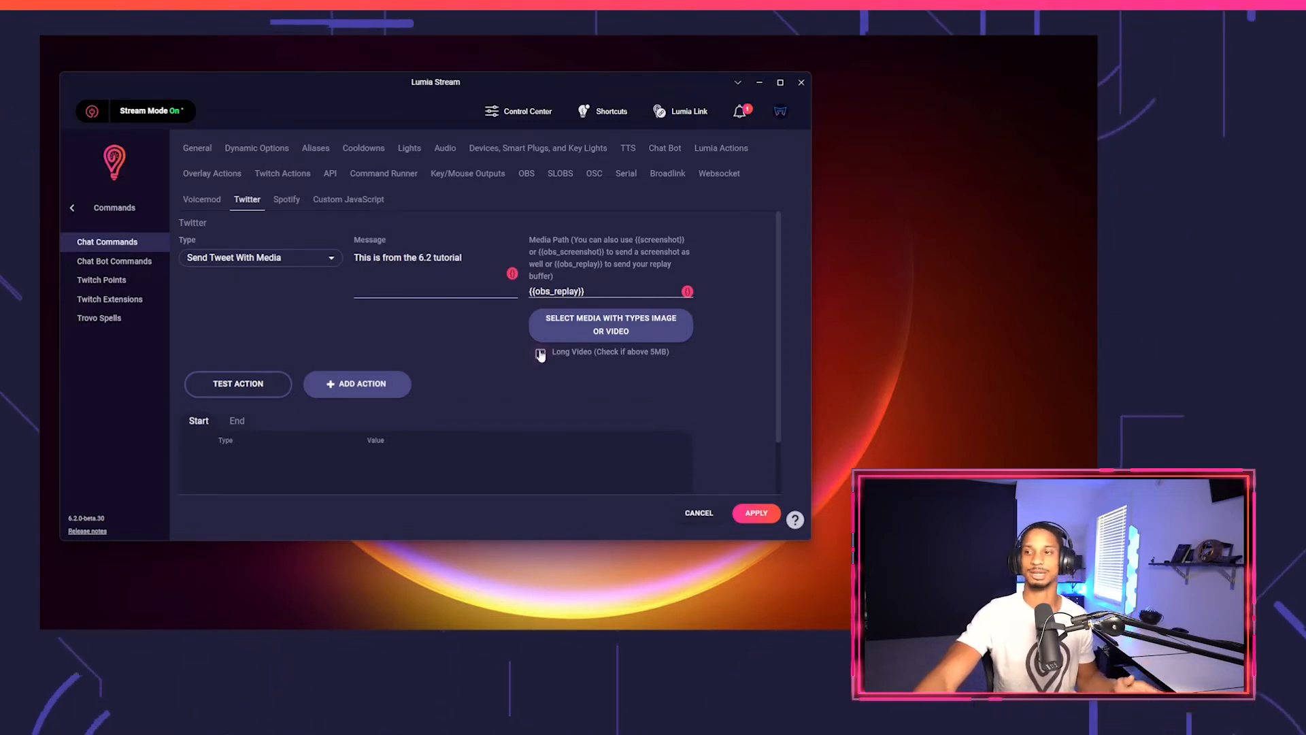
# Mark the tweet's media as Long Video and add the tweet action to the command's start actions.
pyautogui.click(540, 353)
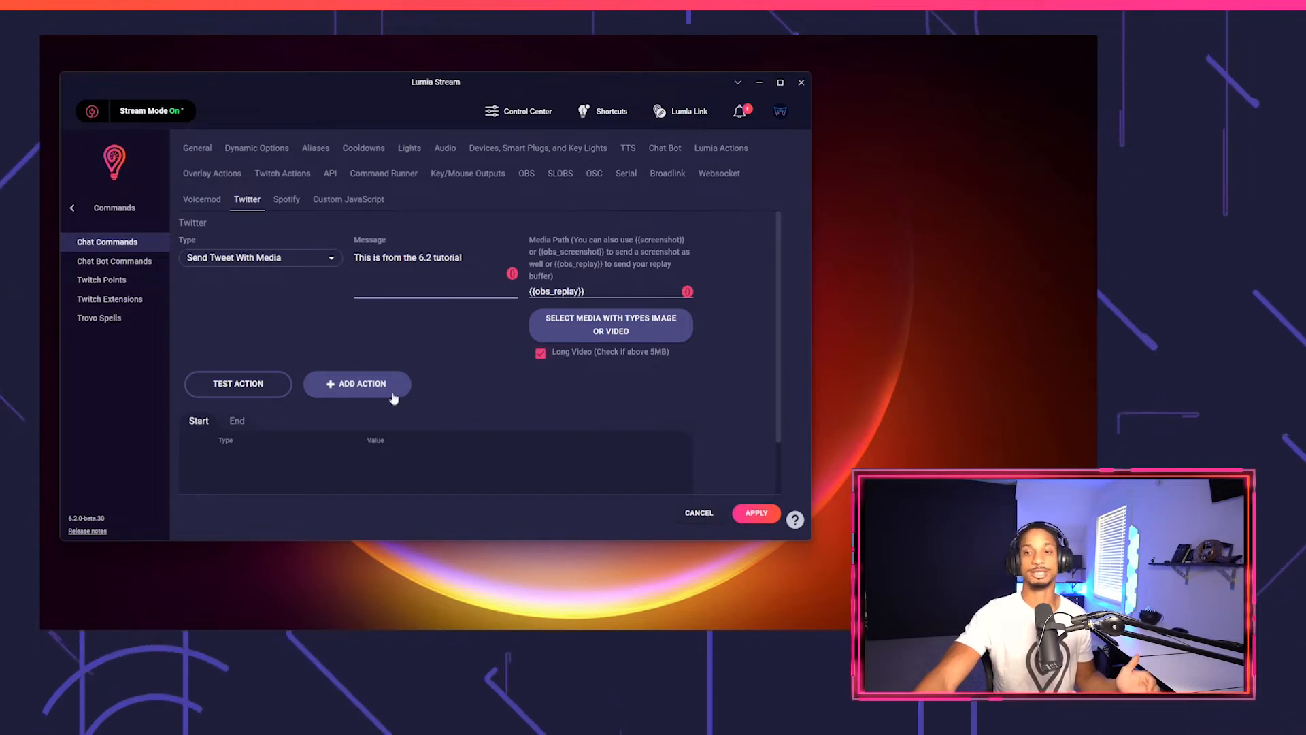
pyautogui.click(282, 389)
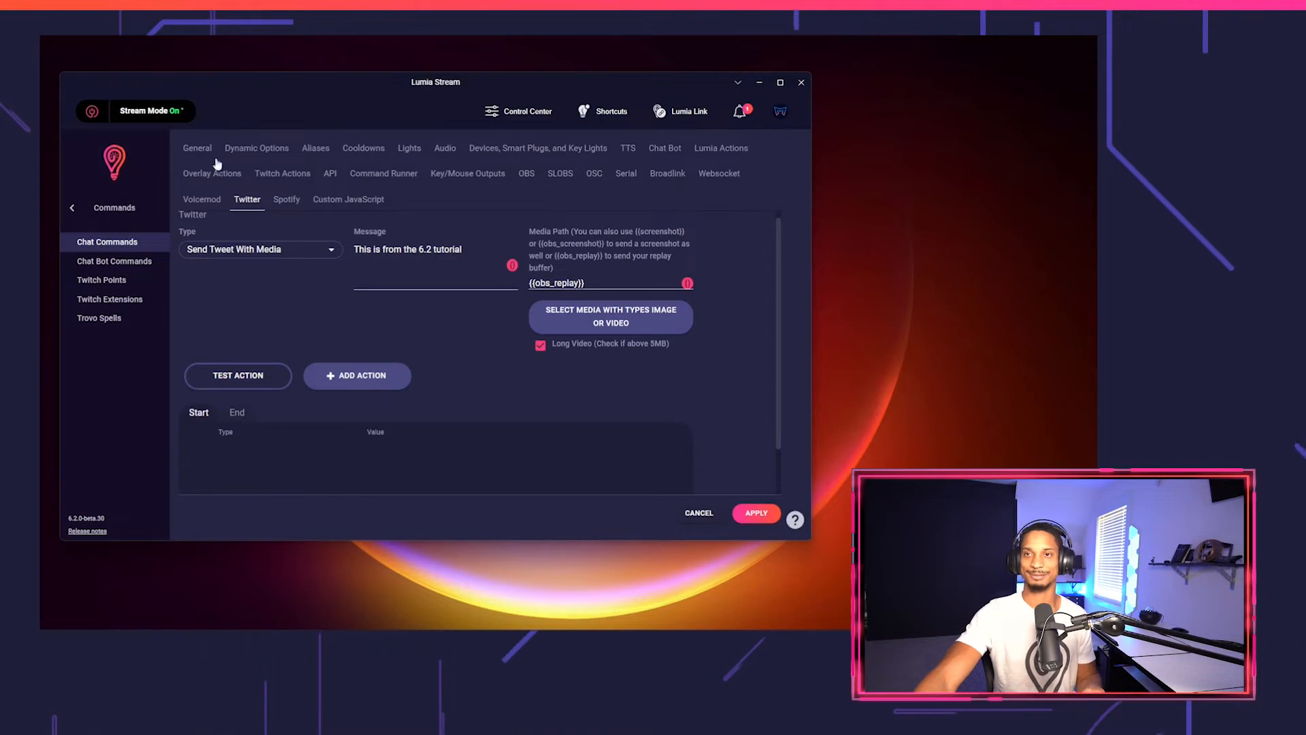
pyautogui.click(391, 374)
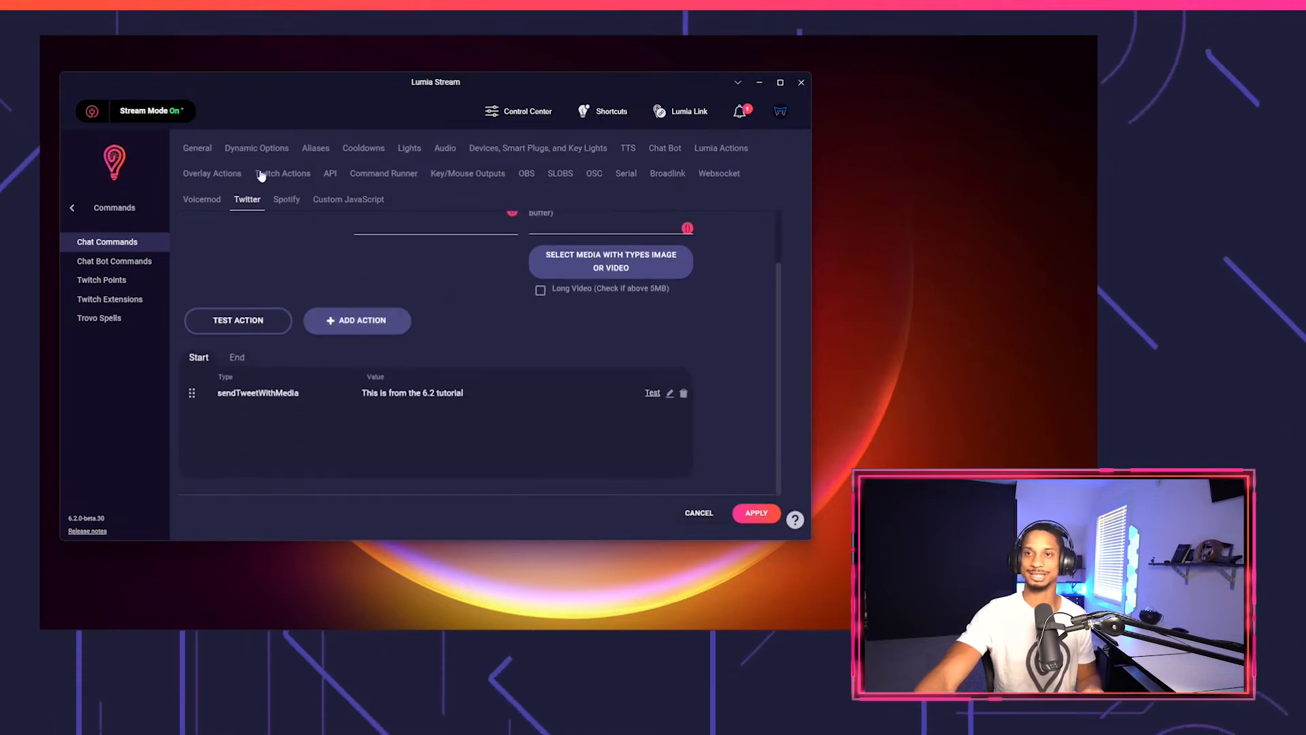
# Rename the chat command to tweetforme and set its type to No Light Change.
pyautogui.click(197, 149)
pyautogui.scroll(-2, 266, 257)
pyautogui.scroll(4, 276, 238)
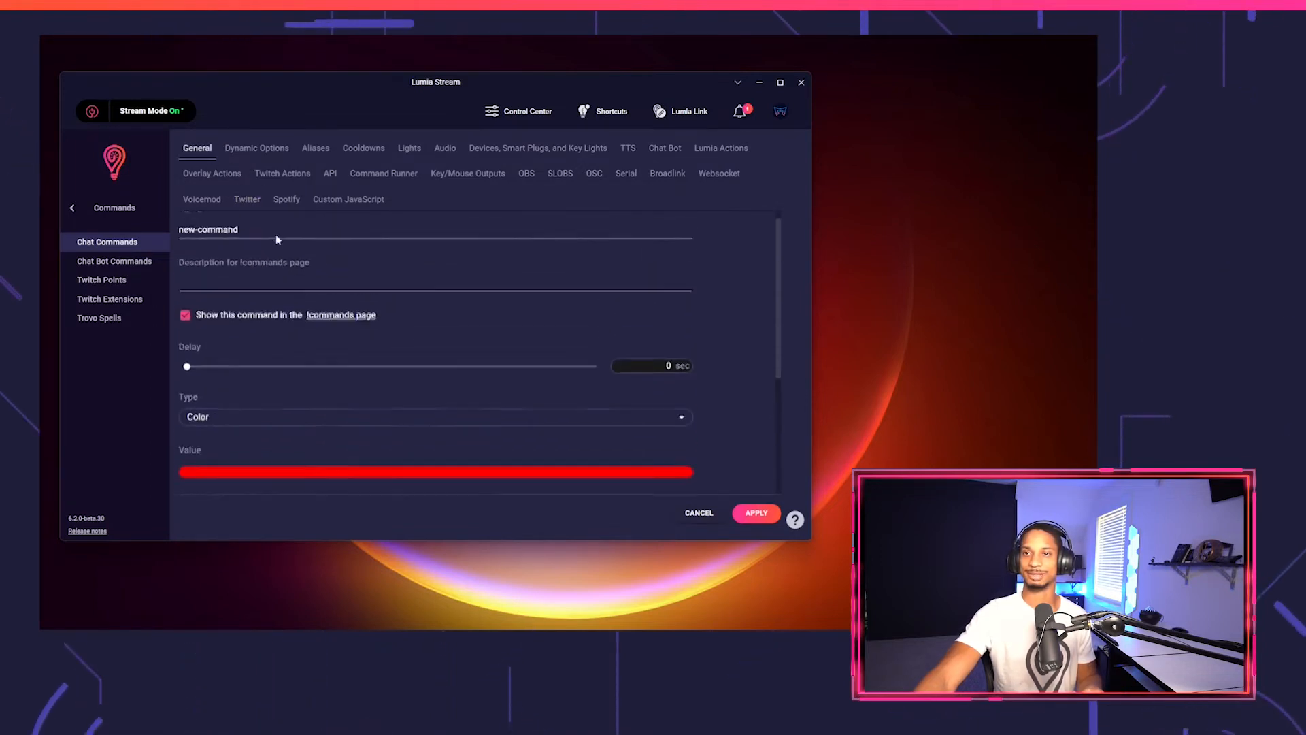
pyautogui.moveTo(266, 251); pyautogui.dragTo(174, 232)
pyautogui.write('twee')
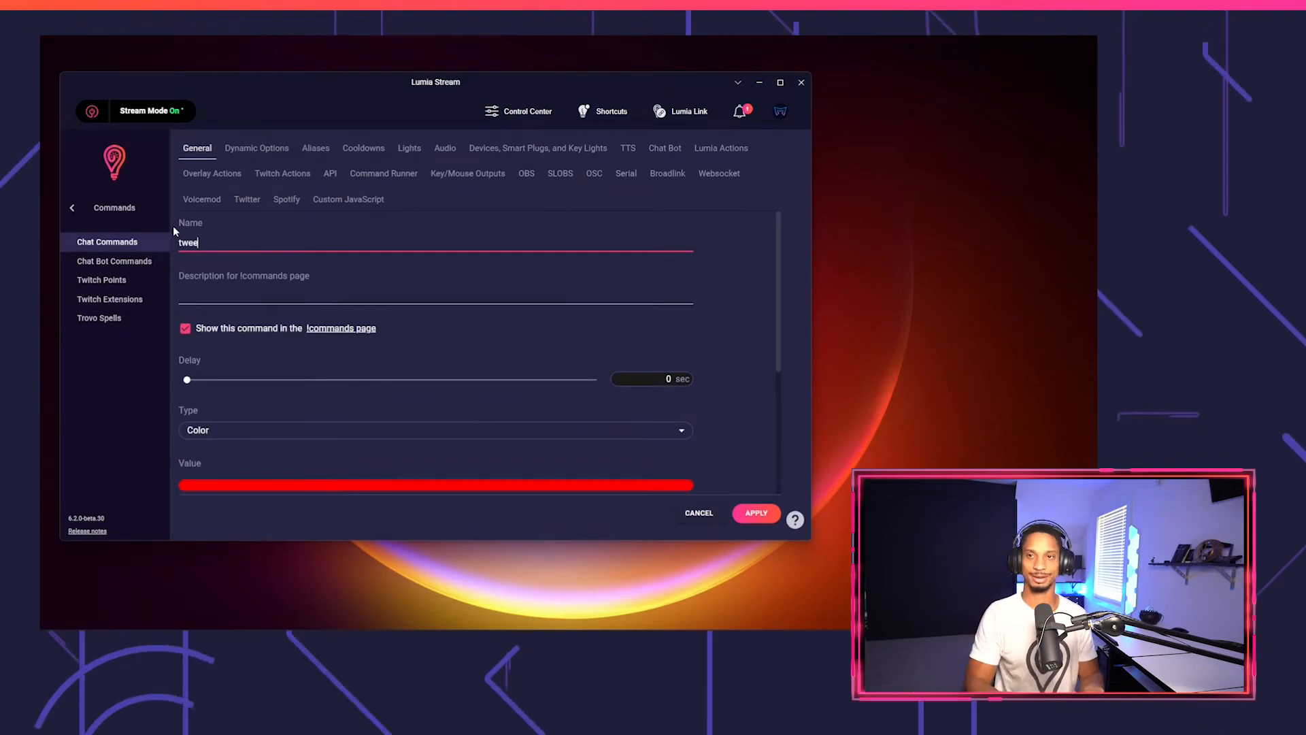
pyautogui.write('tforme')
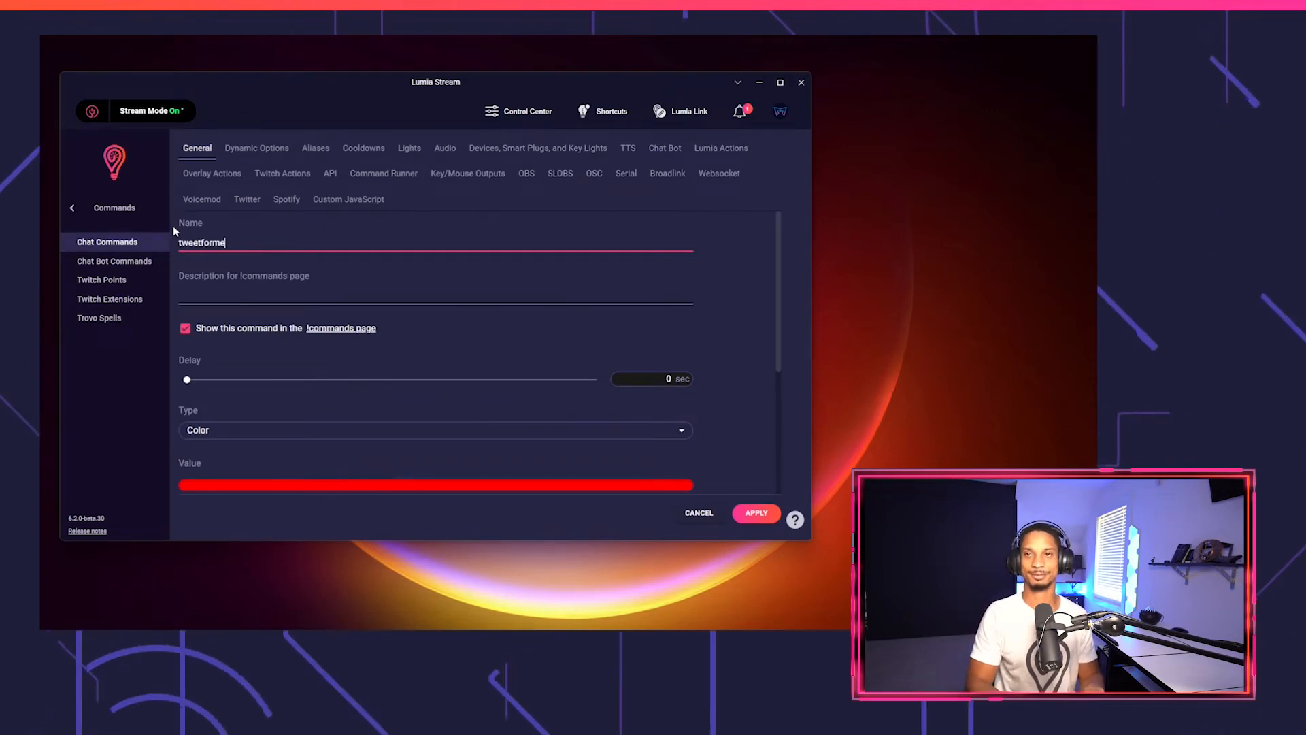
pyautogui.click(307, 439)
pyautogui.click(278, 301)
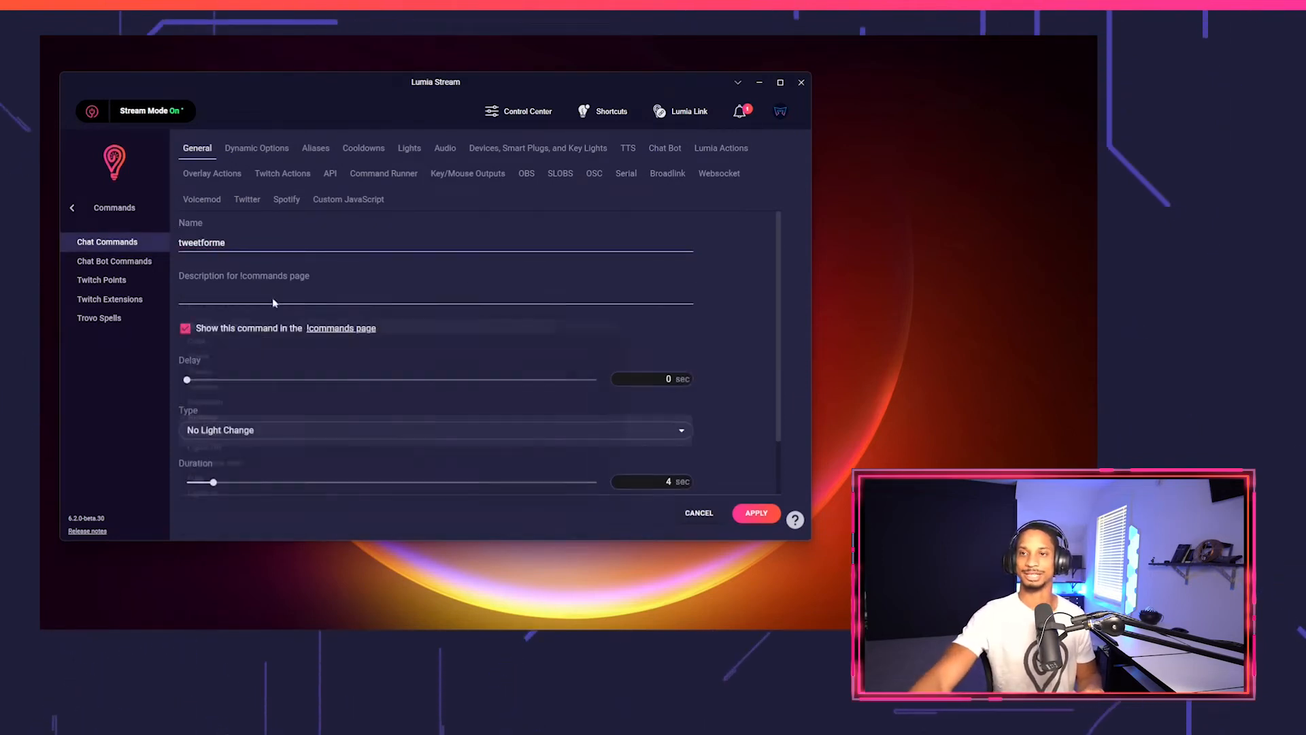
# Enable Skip Queue for the tweetforme command, then save the command and refresh the pending changes.
pyautogui.click(247, 151)
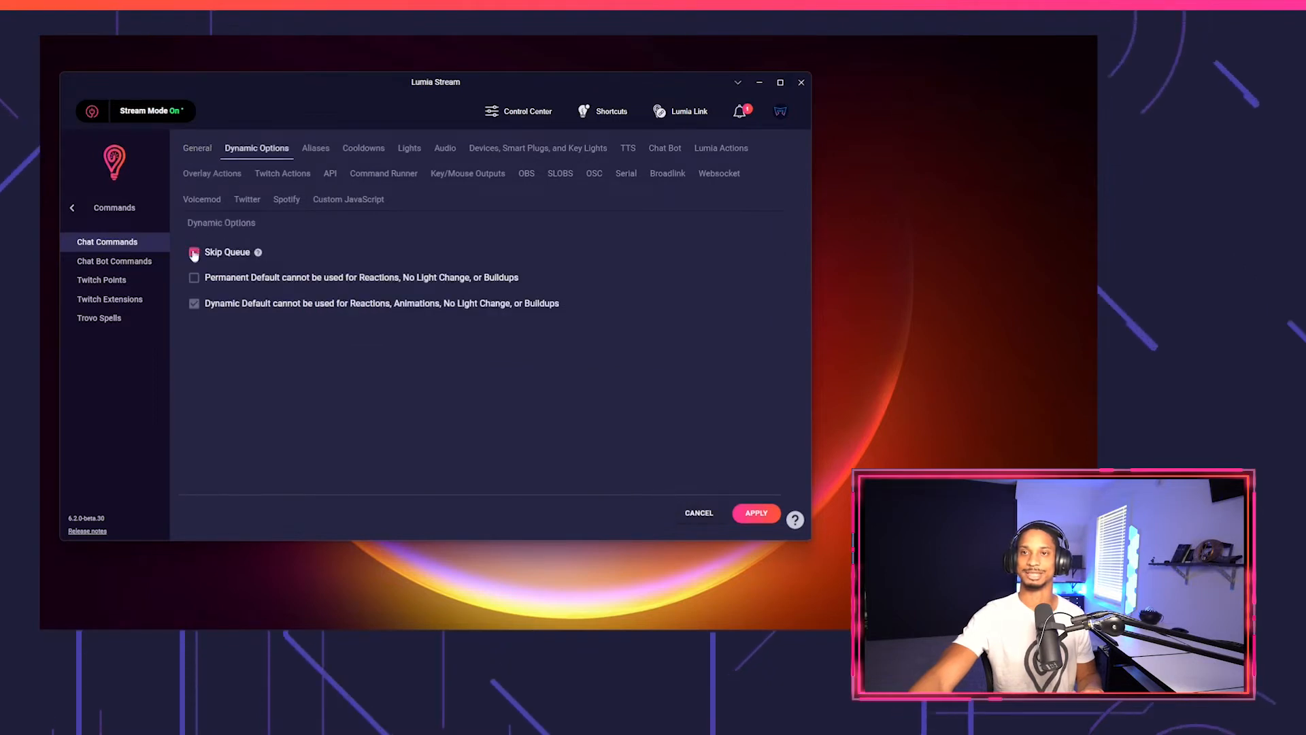
pyautogui.click(197, 149)
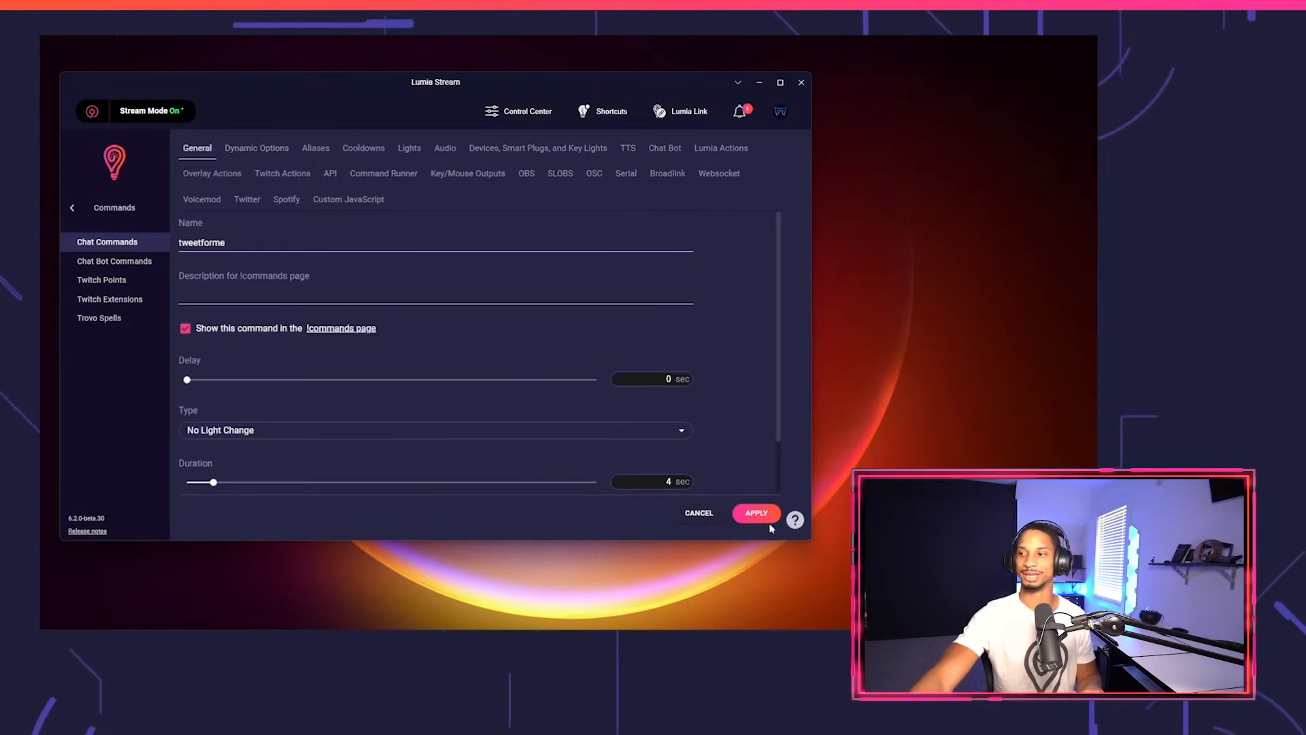
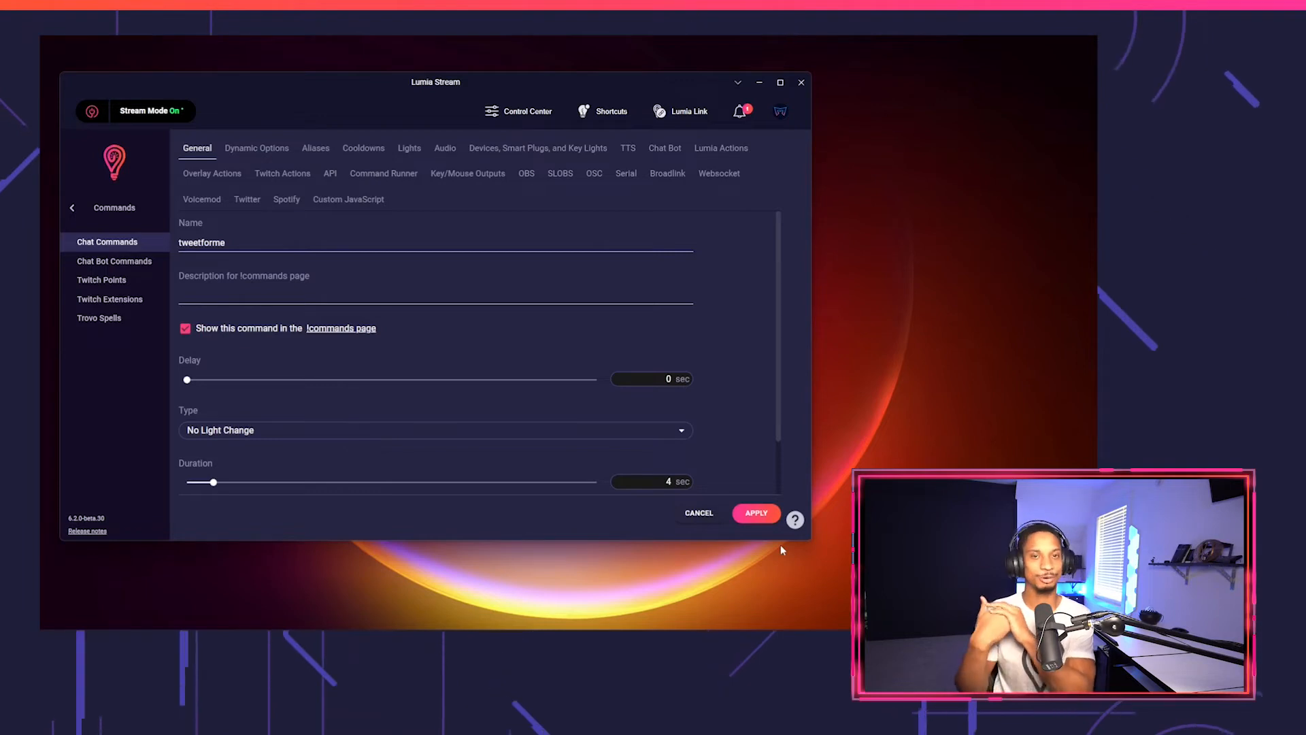
pyautogui.click(756, 513)
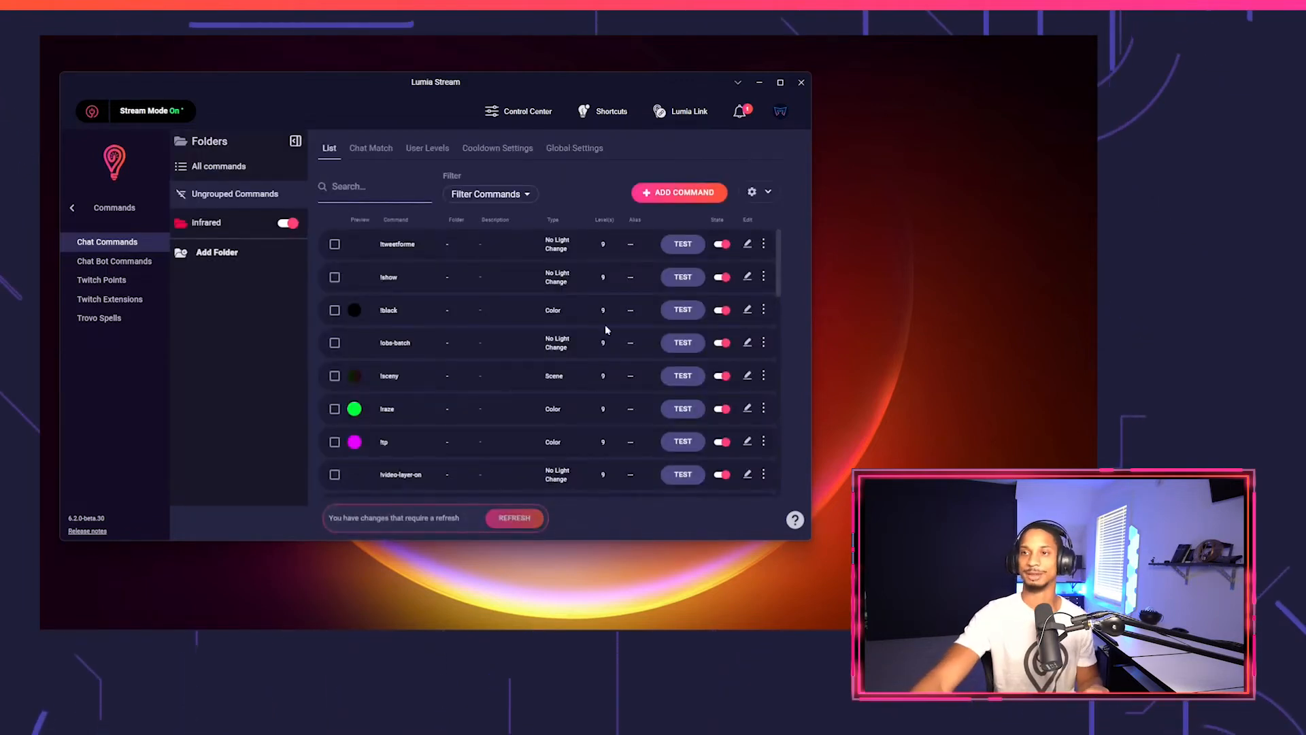
pyautogui.click(515, 519)
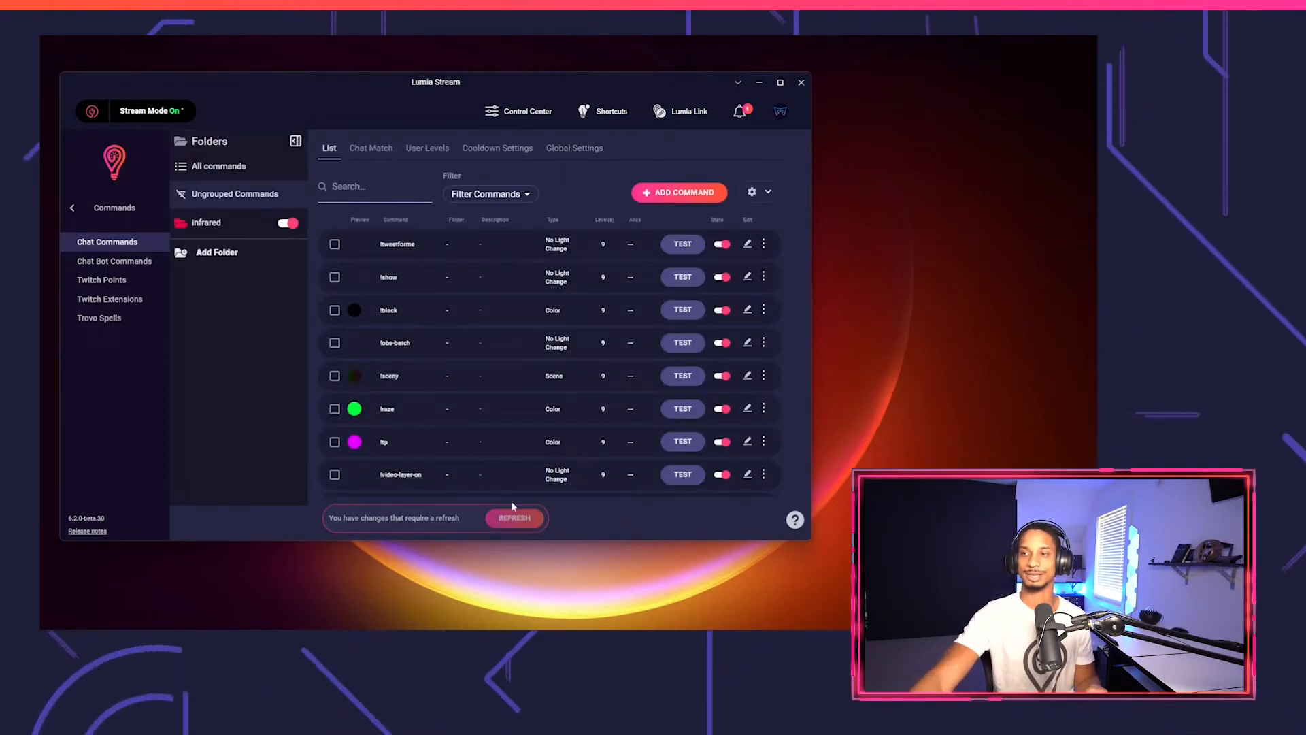
# Send the message !tweetforme from the dashboard's chat messages widget to trigger the command.
pyautogui.click(74, 210)
pyautogui.scroll(-2, 509, 356)
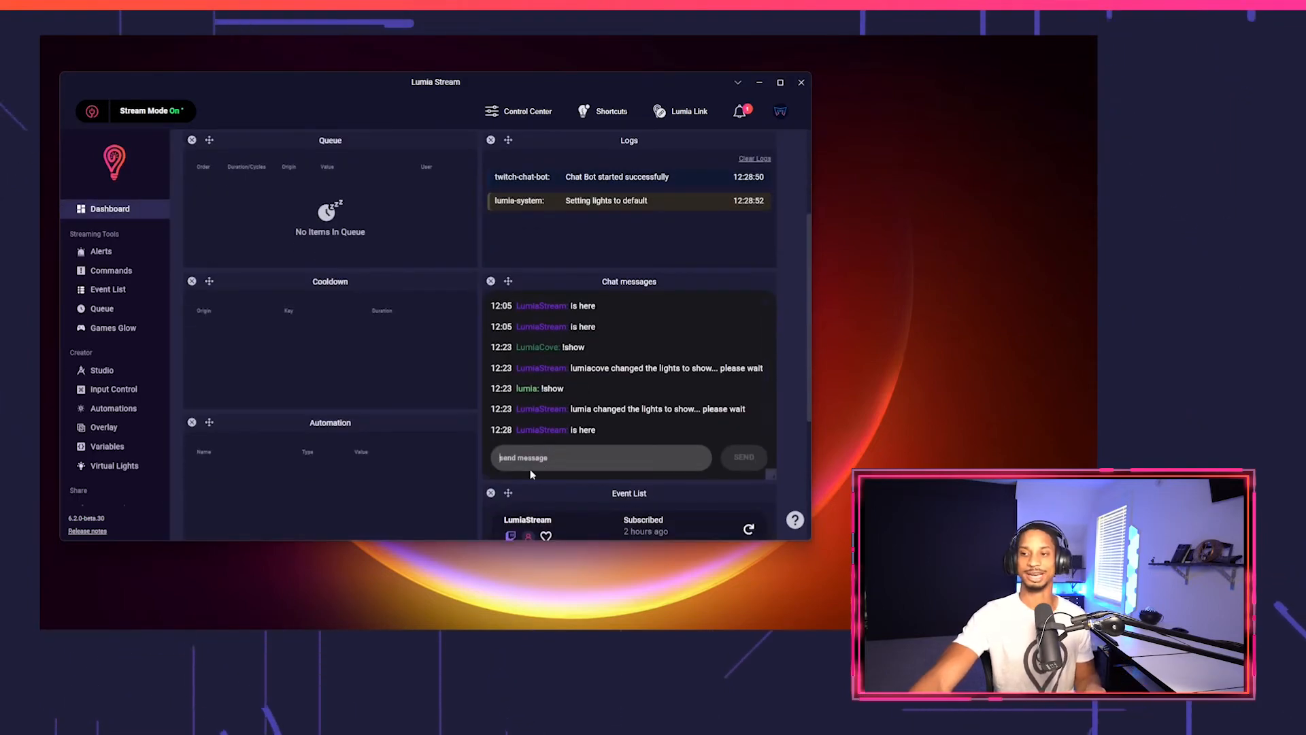
pyautogui.write('s')
pyautogui.press('BackSpace')
pyautogui.write('!tweetforme')
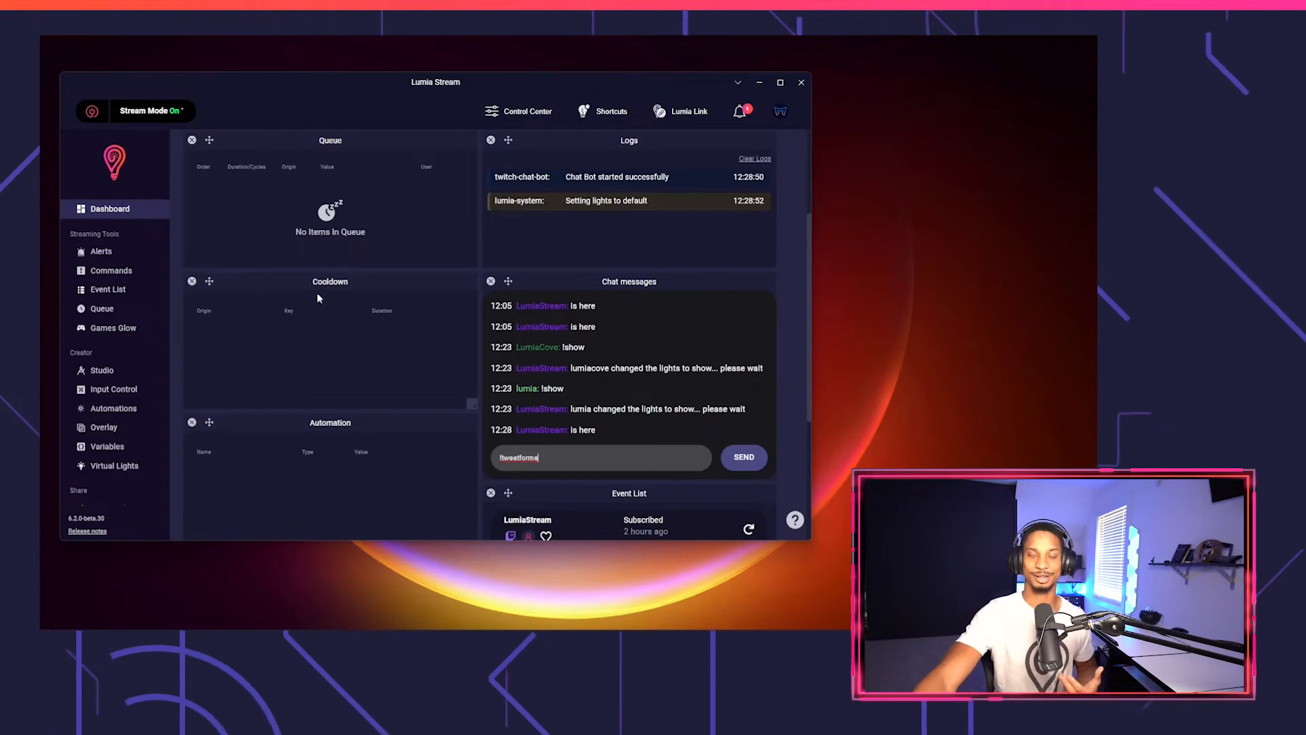
pyautogui.click(744, 457)
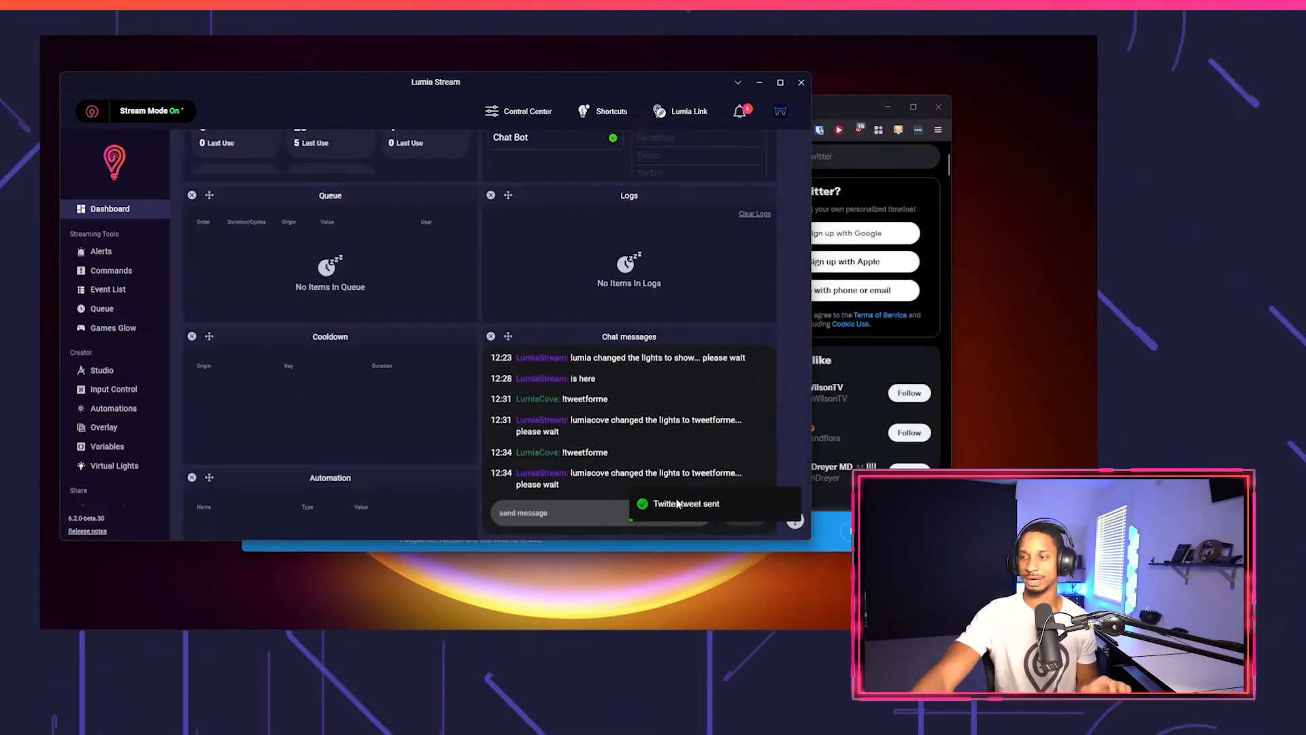
# Switch to the browser, check the LumiaStreamRetweets Twitter profile for the new video tweet, and move the browser window clear of Lumia Stream.
pyautogui.click(851, 100)
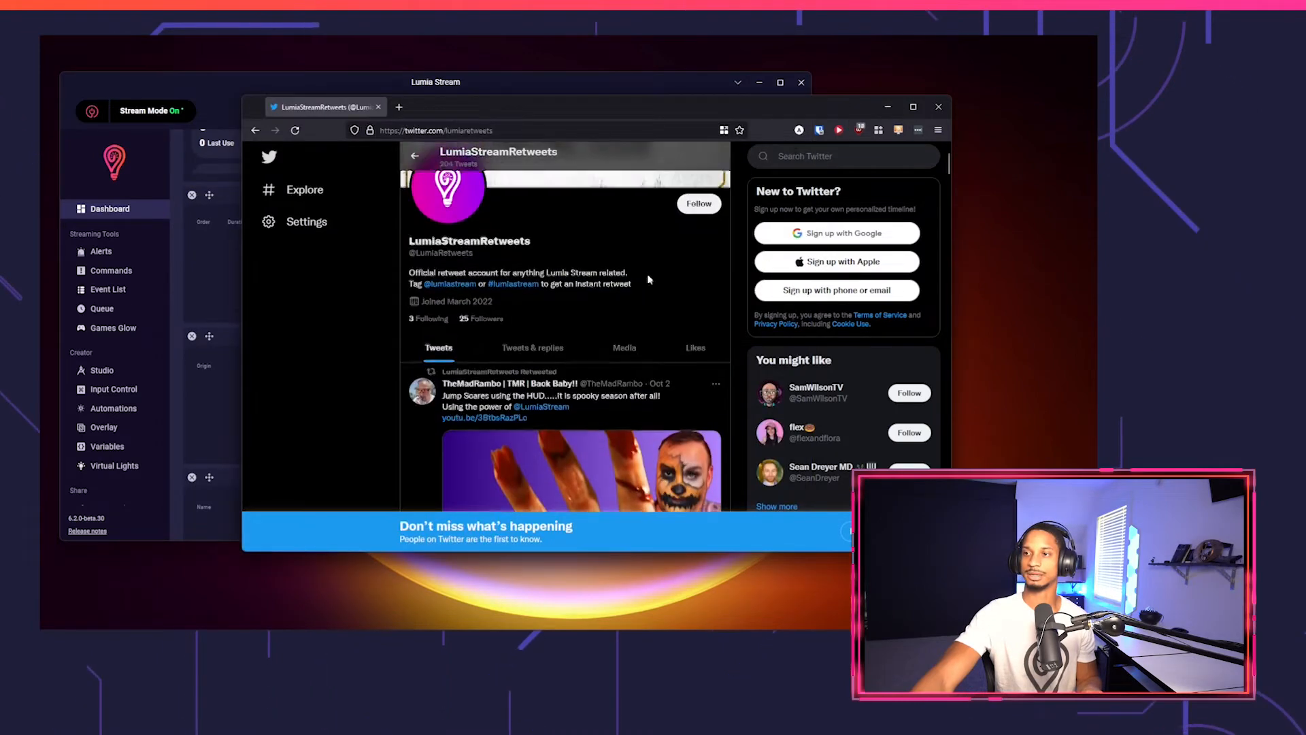
pyautogui.scroll(-5, 599, 319)
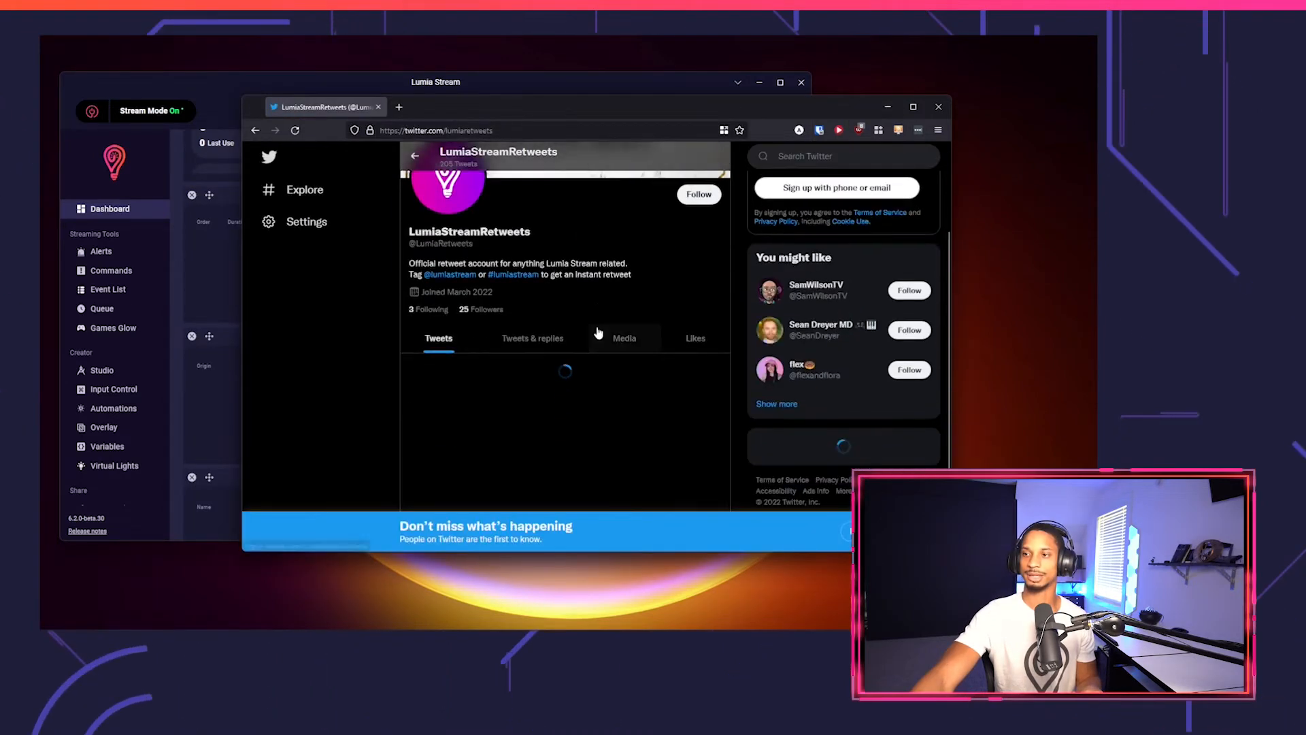
pyautogui.click(598, 325)
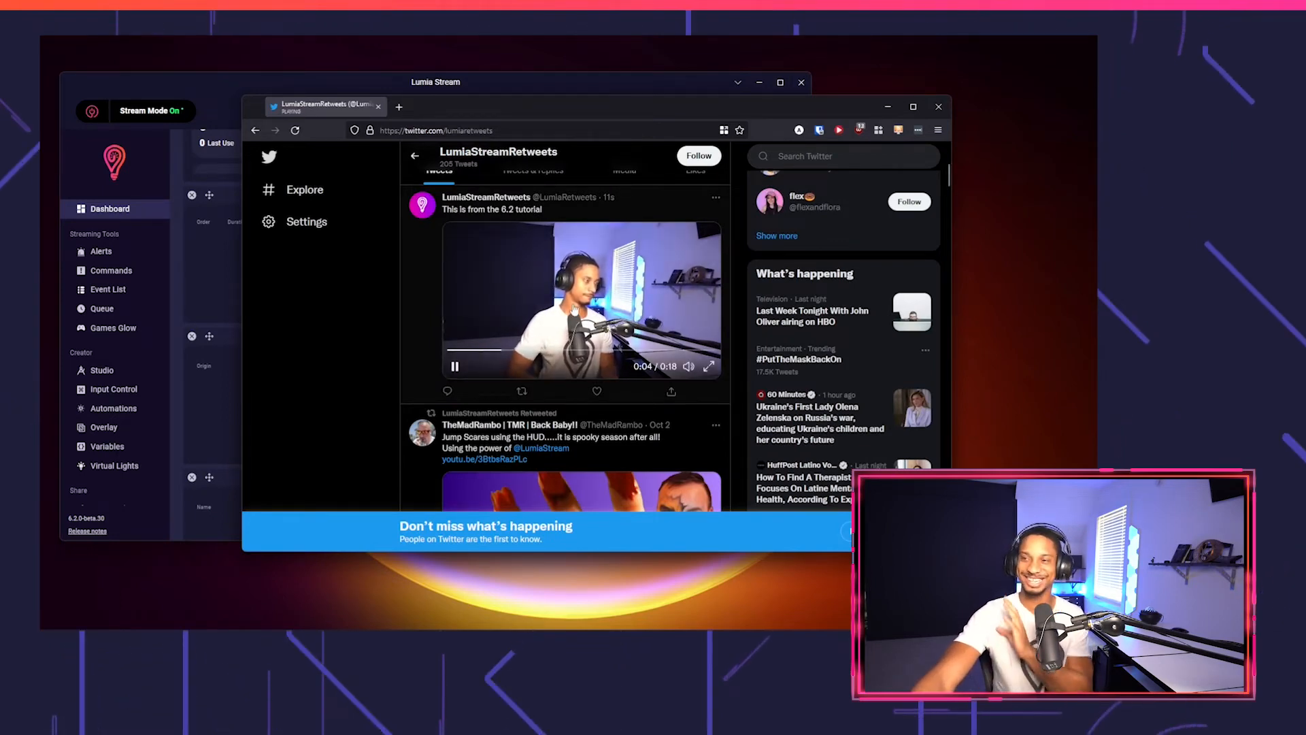
pyautogui.moveTo(511, 112); pyautogui.dragTo(589, 221)
# Return to Lumia Stream and reopen the tweetforme chat command's existing Twitter start action for editing.
pyautogui.click(101, 246)
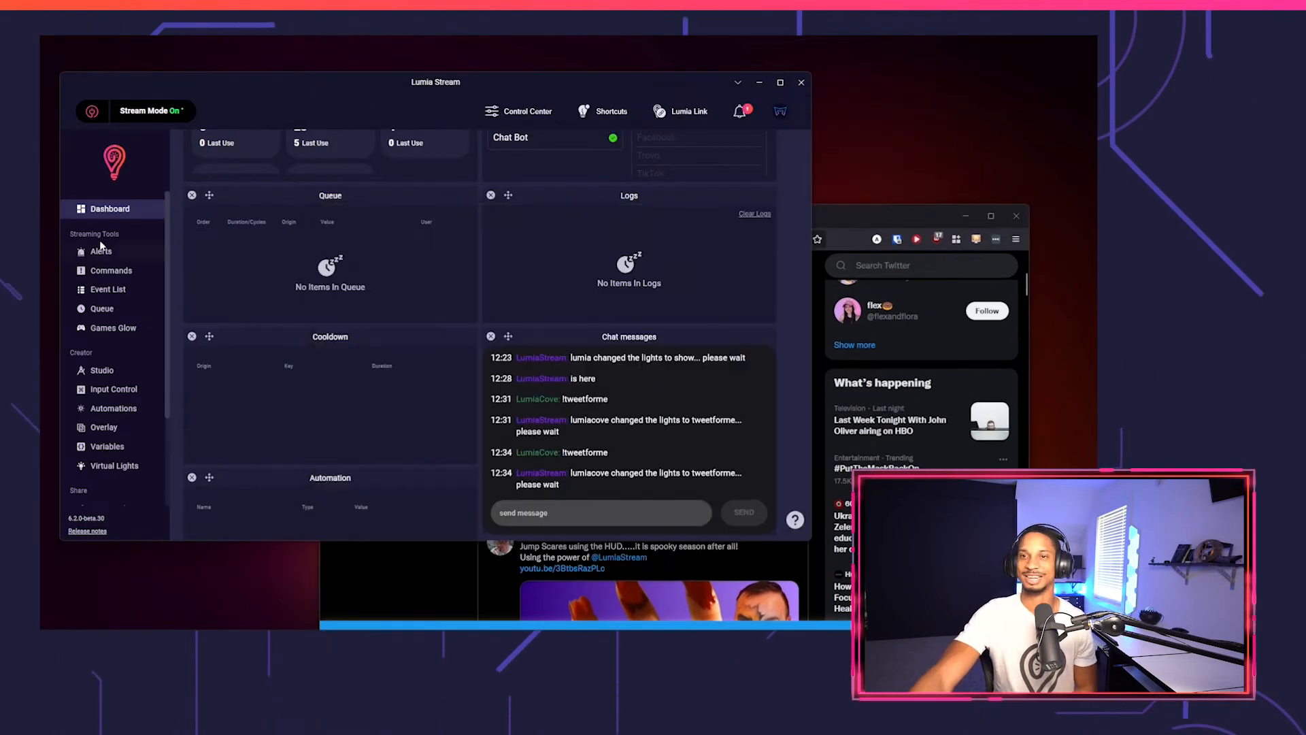
pyautogui.click(109, 270)
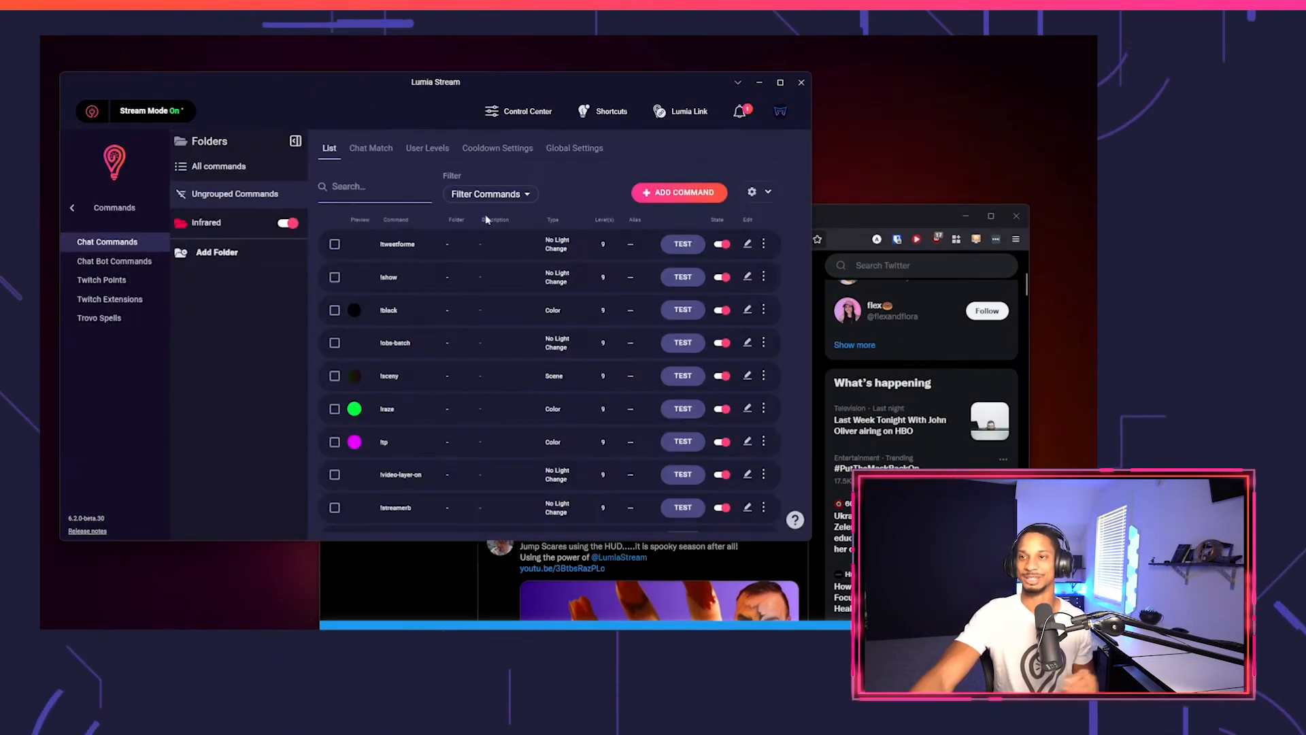
pyautogui.click(750, 245)
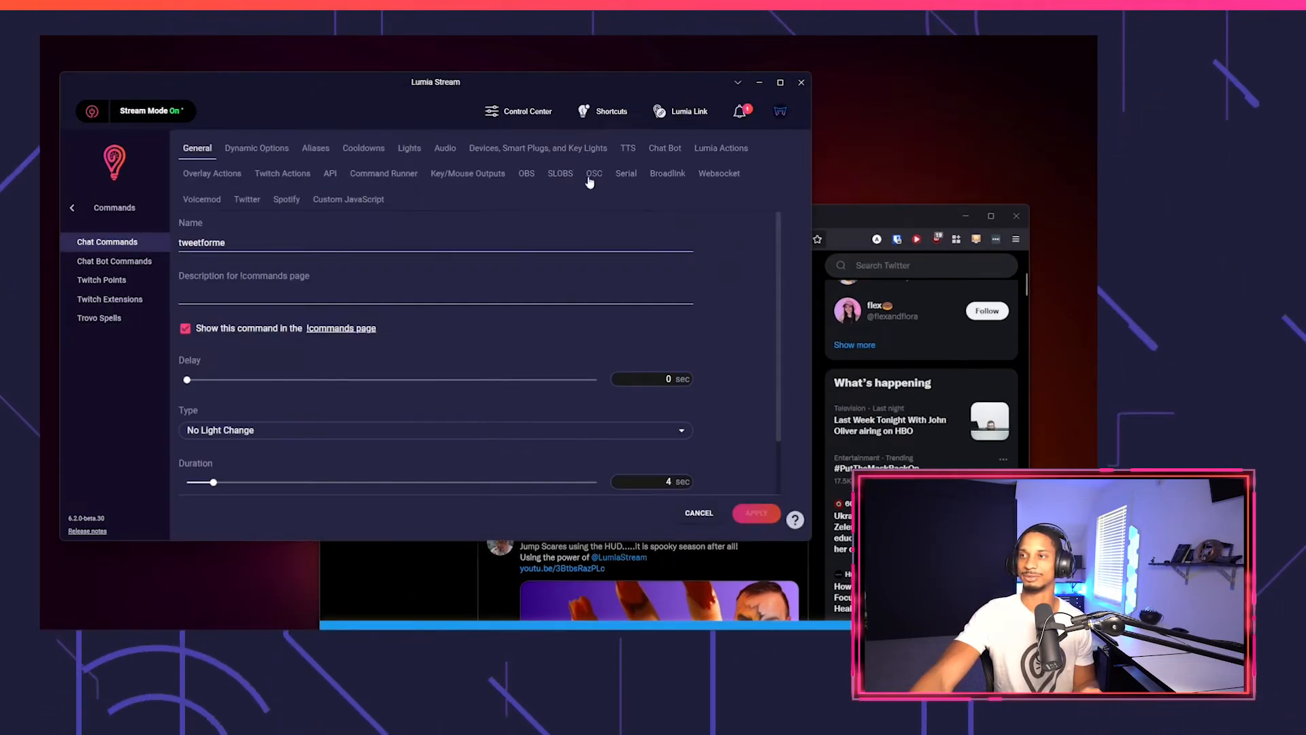
pyautogui.click(249, 198)
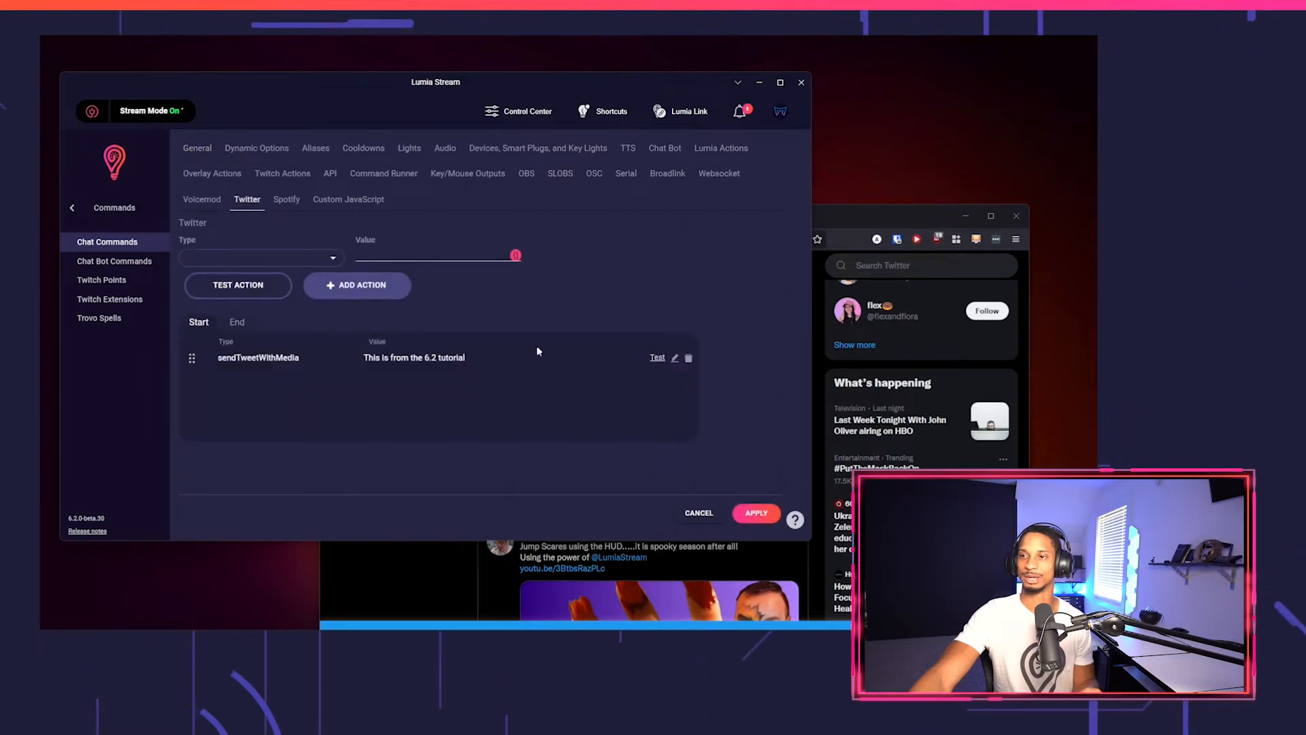
pyautogui.click(675, 359)
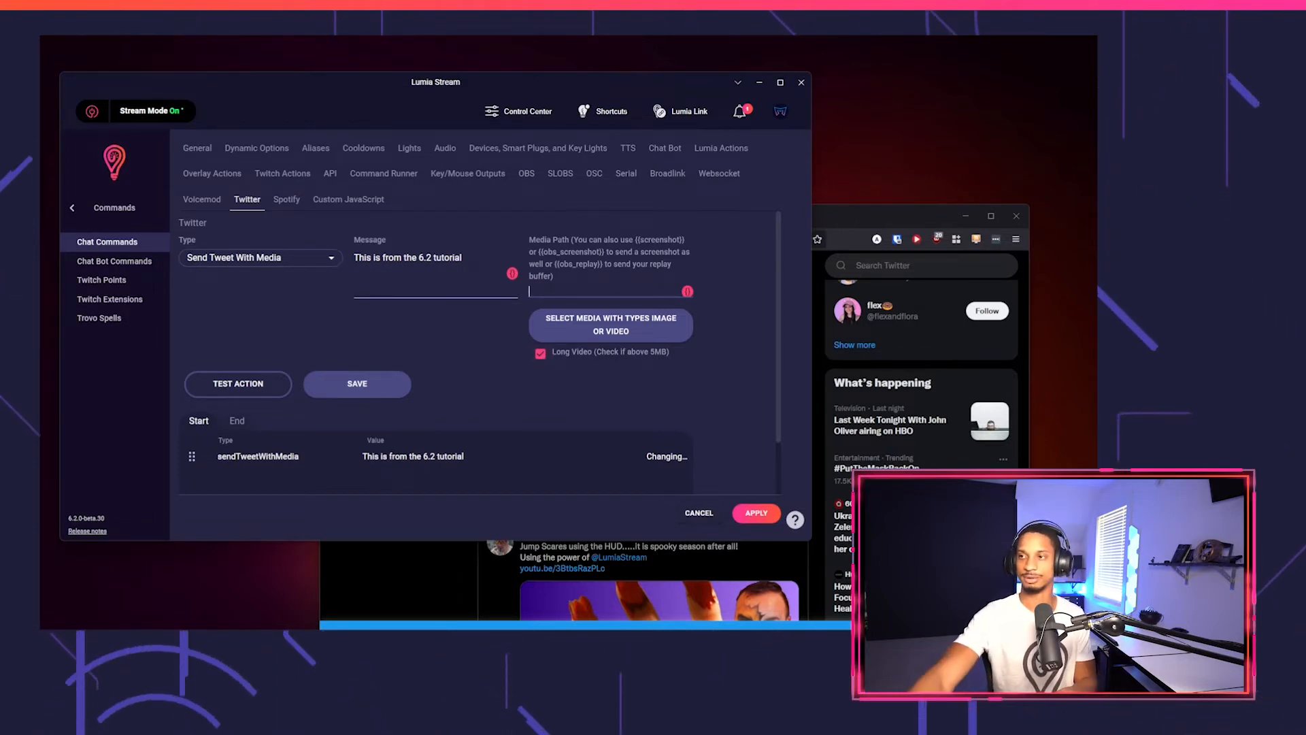
# Find the OBS screenshot variable and set the tweet's media path to {{obs_screenshot}}.
pyautogui.click(686, 291)
pyautogui.click(686, 291)
pyautogui.write('obs_sc')
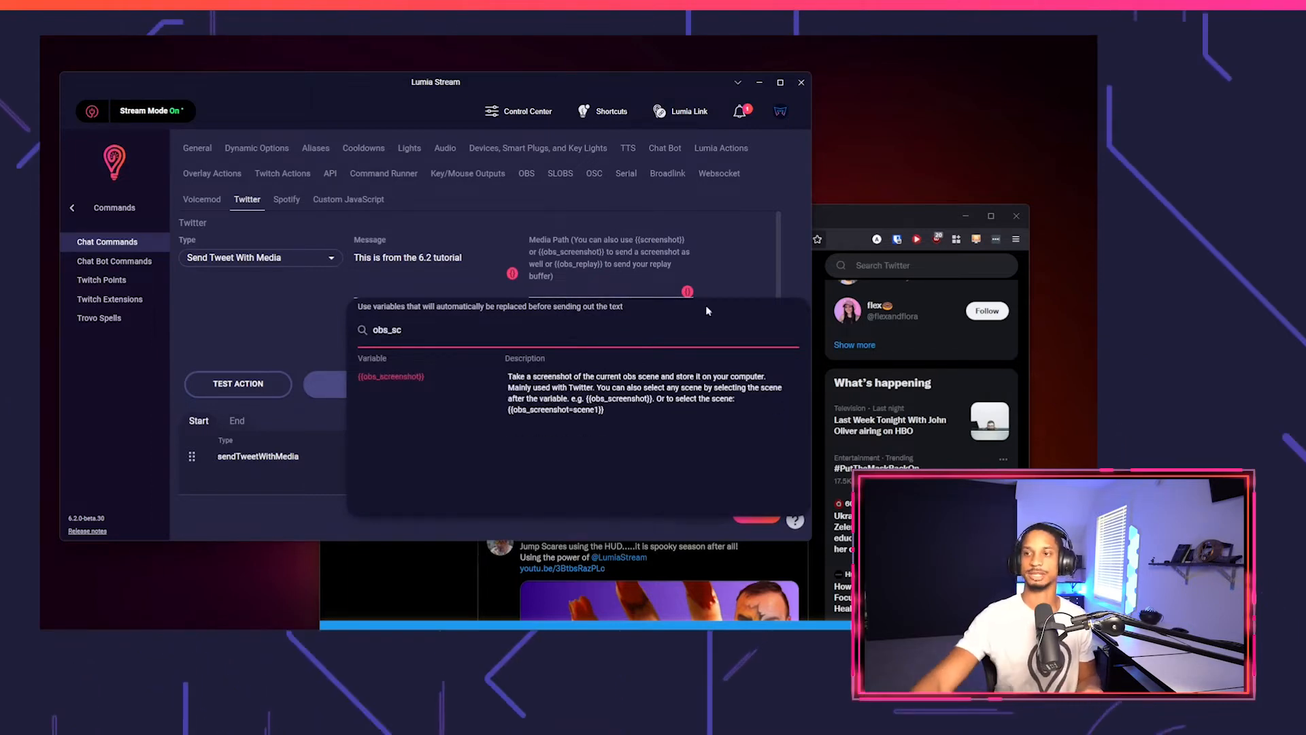
pyautogui.click(409, 377)
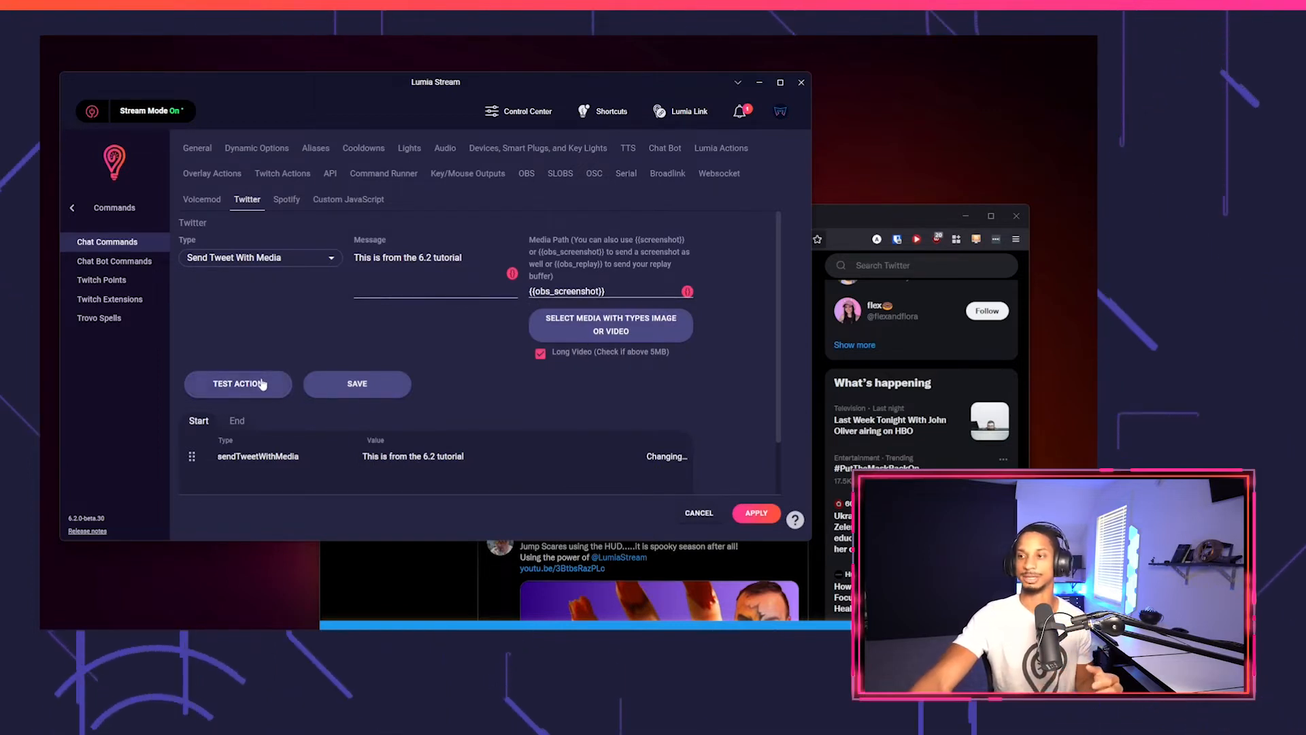
# Test the tweet action with the OBS screenshot and check the post on the LumiaStreamRetweets Twitter profile in the browser.
pyautogui.click(238, 382)
pyautogui.click(451, 563)
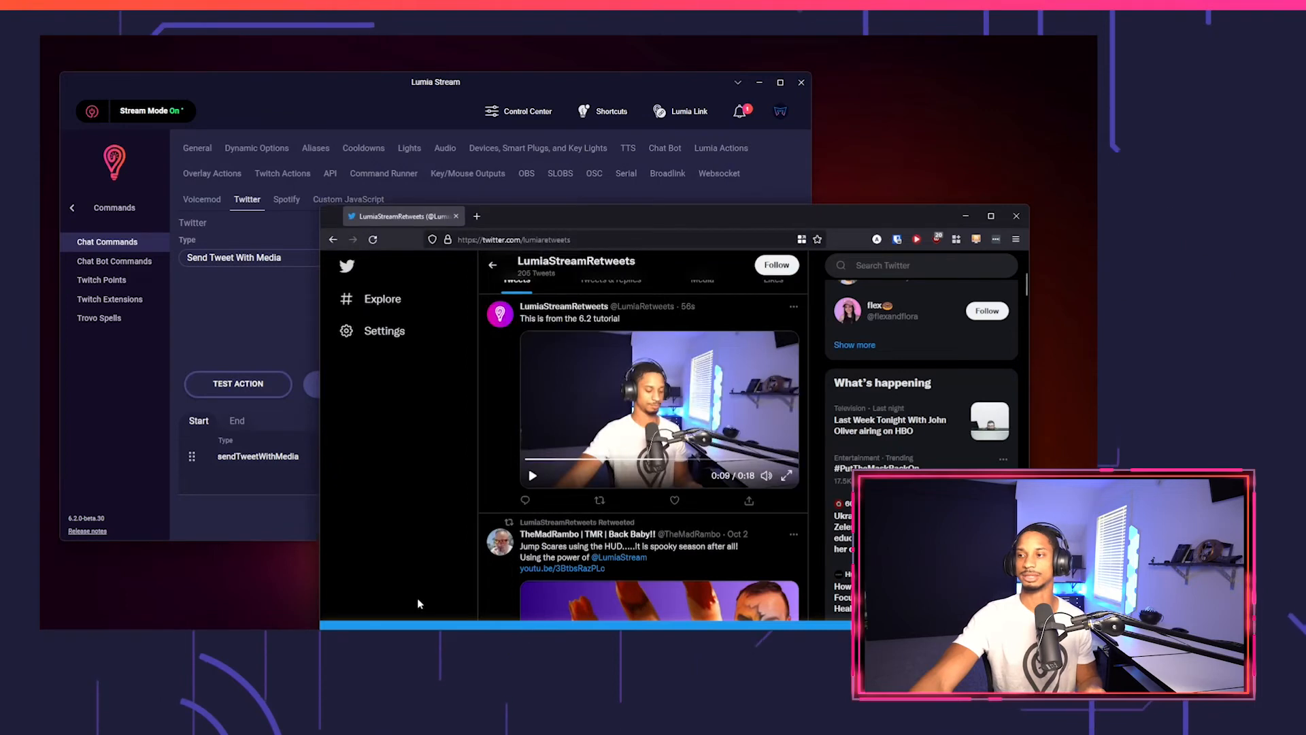
pyautogui.scroll(-5, 609, 510)
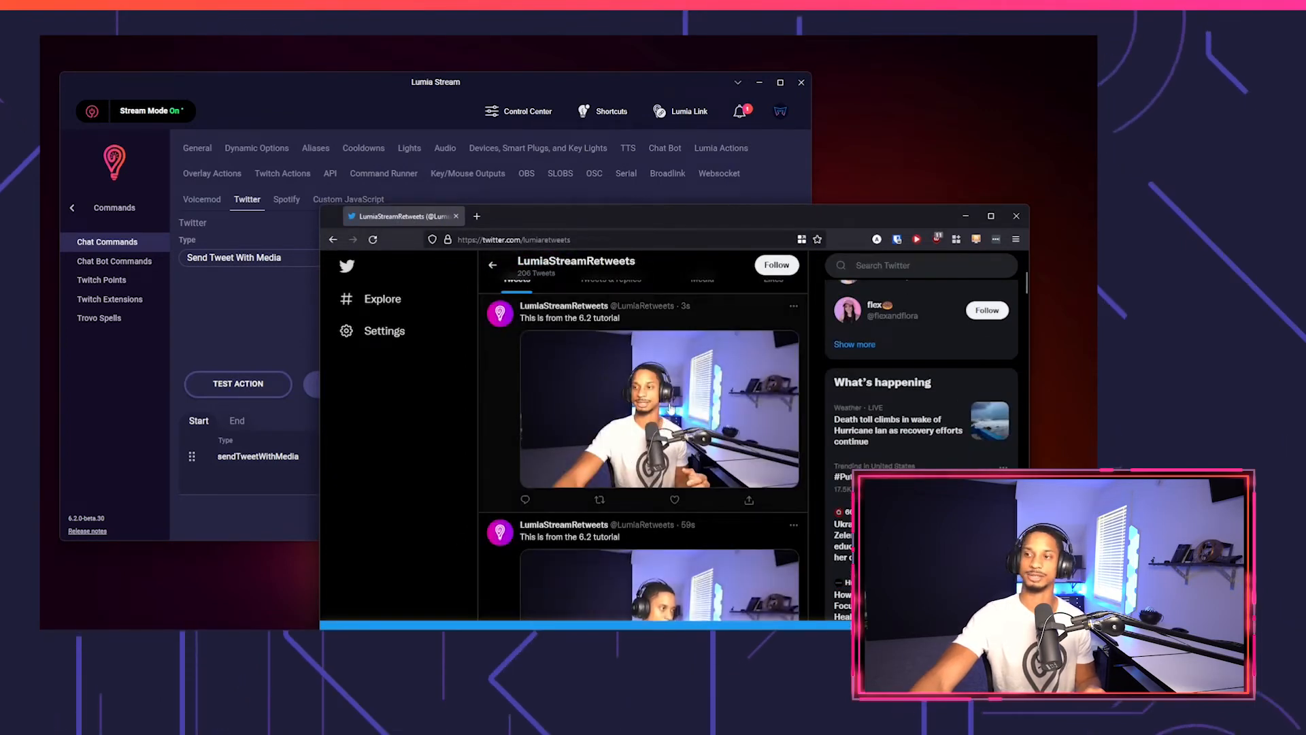
# Back in Lumia Stream, specify the Camera scene in the tweet's media path as {{obs_screenshot=Camera}}.
pyautogui.click(294, 287)
pyautogui.click(597, 295)
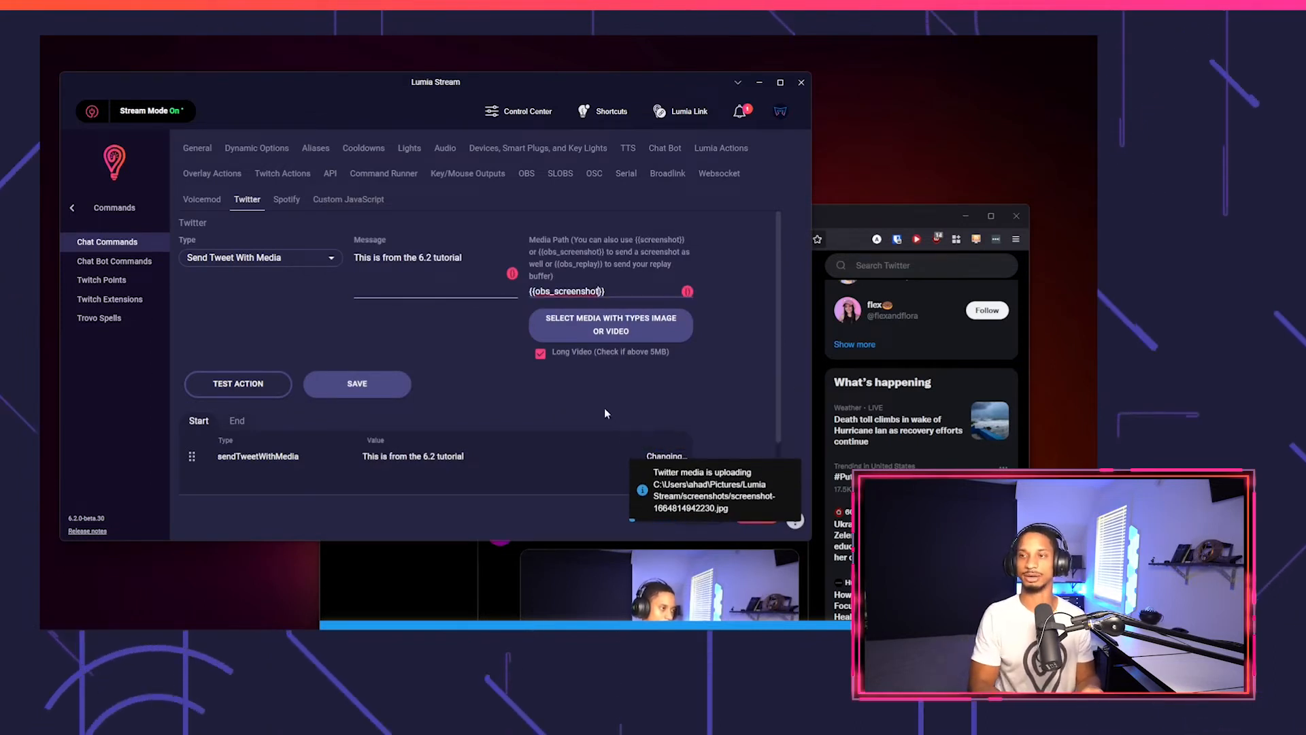
pyautogui.write('=')
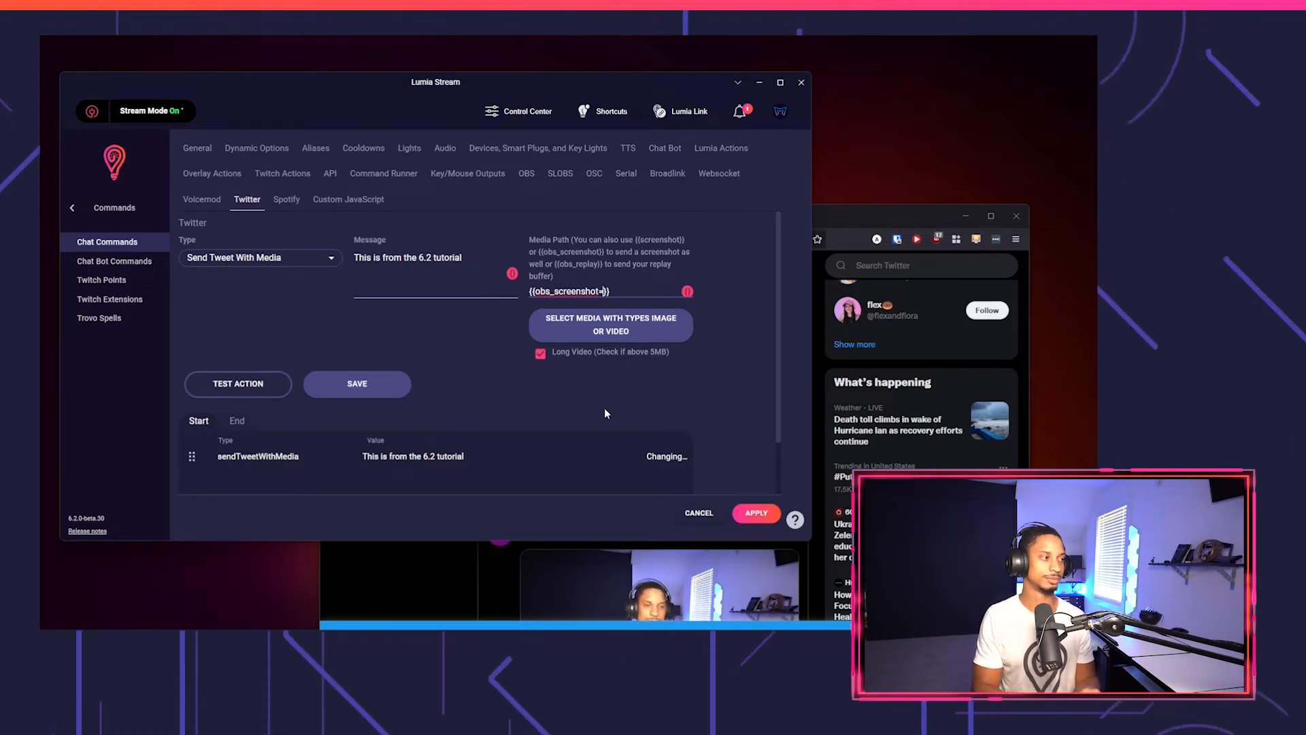
pyautogui.write('Camera')
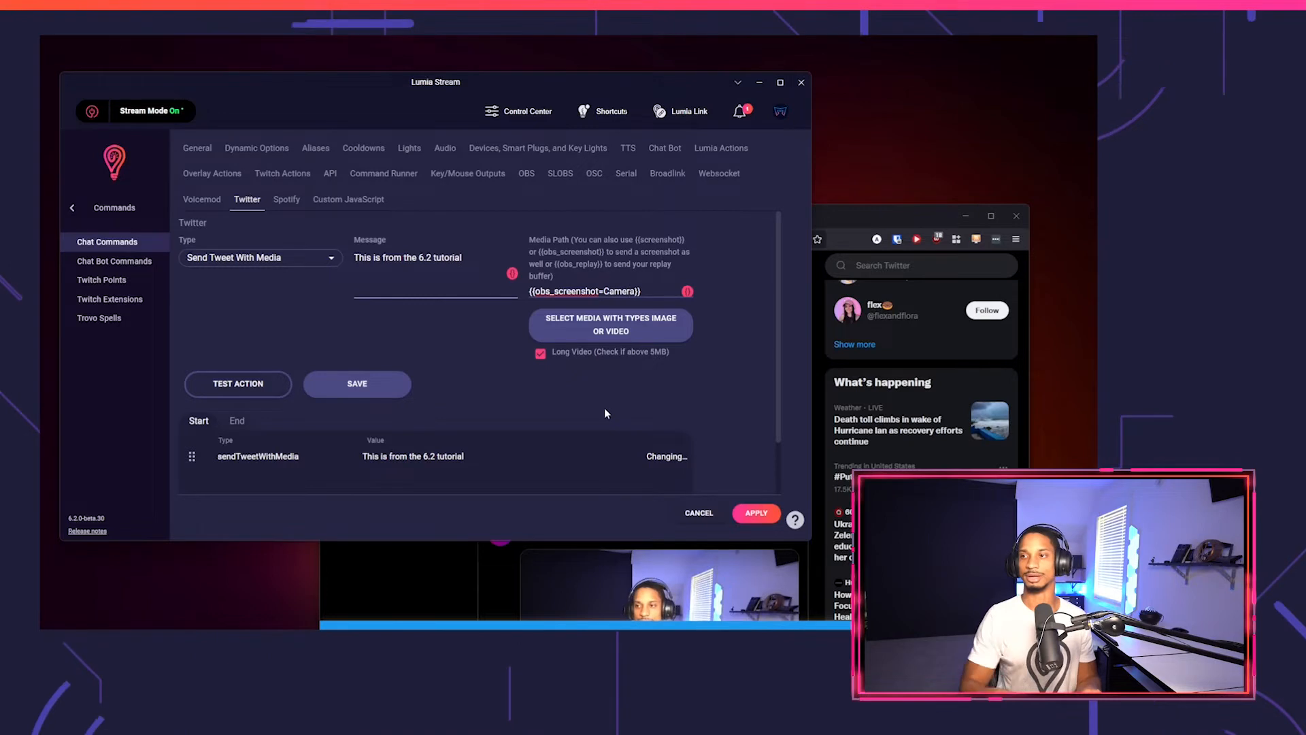
# Test the Camera scene screenshot tweet and reload the Twitter profile in the browser to view the new post.
pyautogui.click(272, 383)
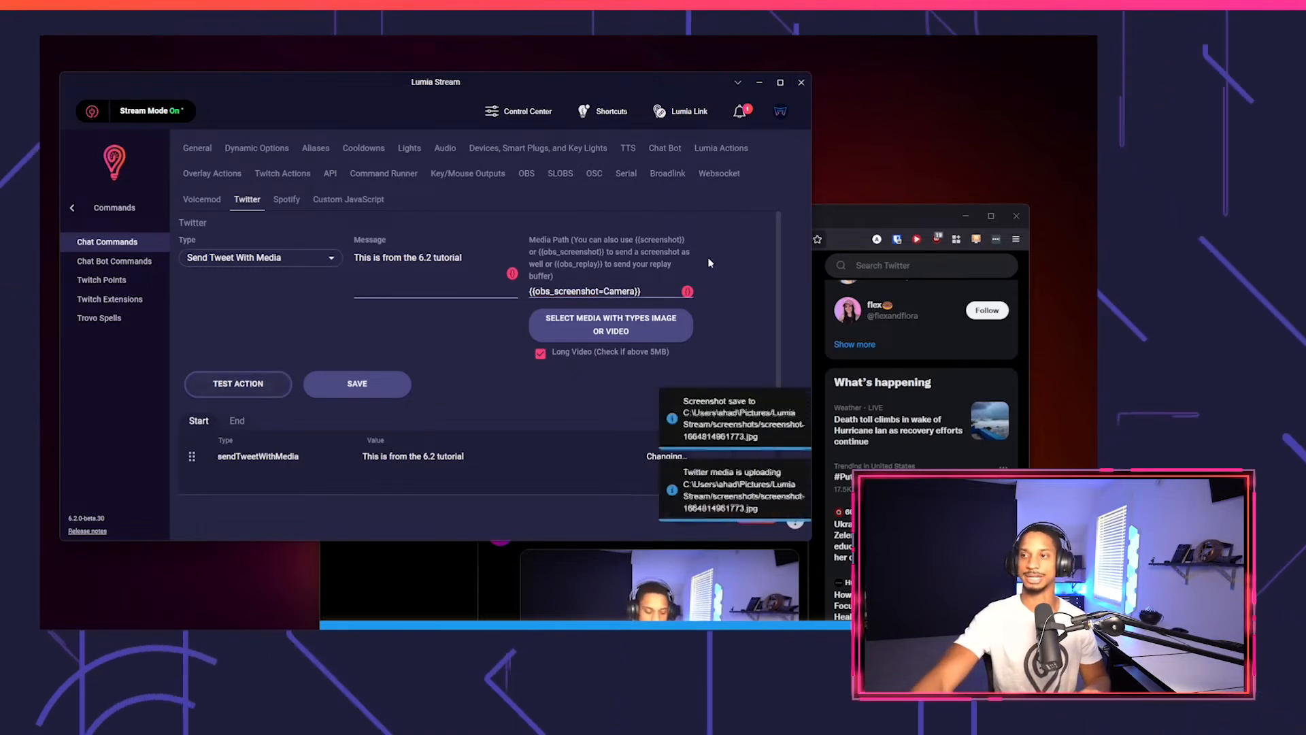
pyautogui.click(442, 599)
pyautogui.press('F5')
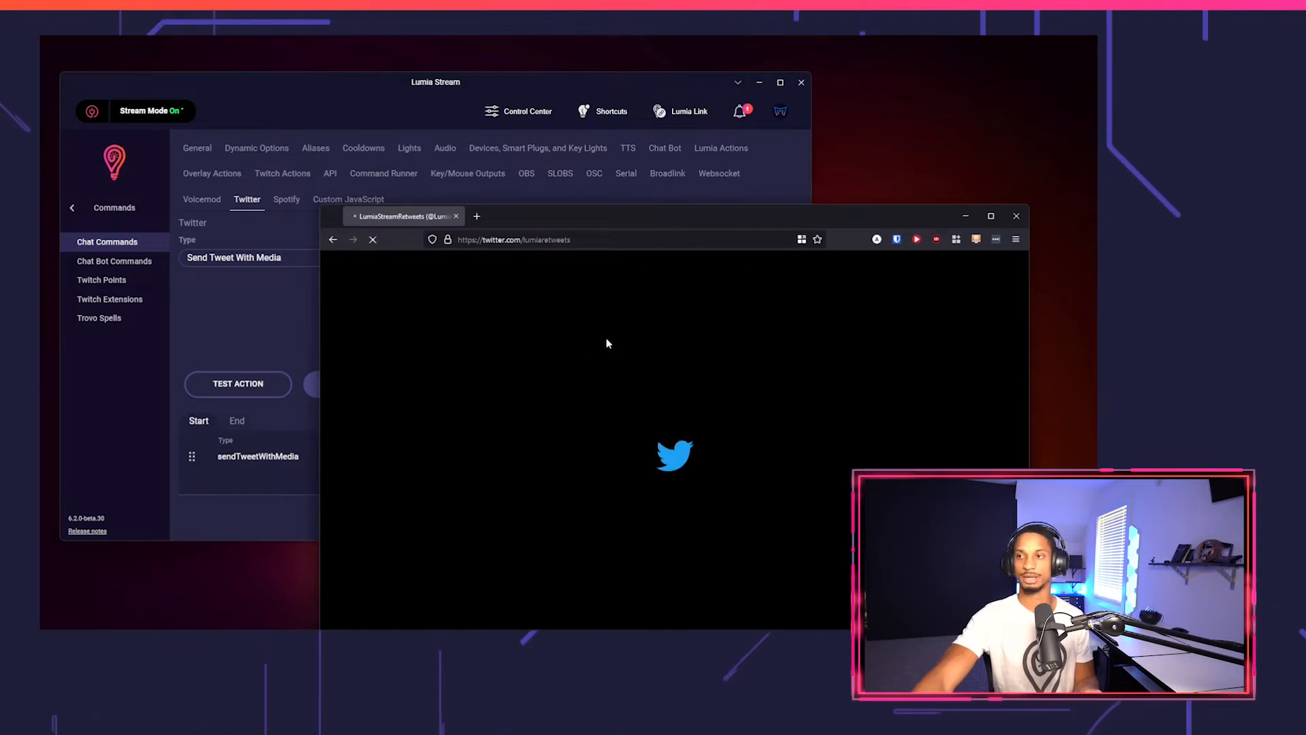
pyautogui.scroll(-5, 657, 440)
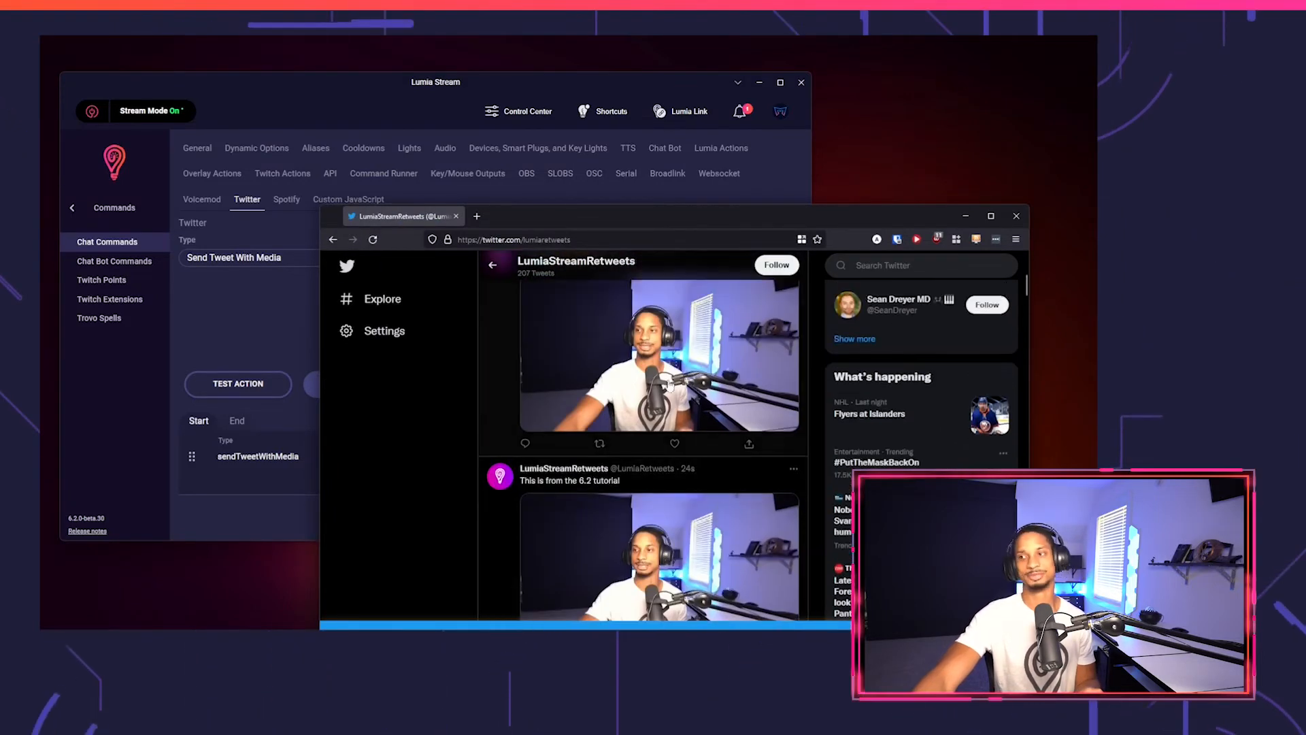
# Review the "This is from the 6.2 tutorial" tweets with camera screenshots on the LumiaStreamRetweets Twitter profile.
pyautogui.scroll(-5, 670, 385)
pyautogui.scroll(5, 681, 370)
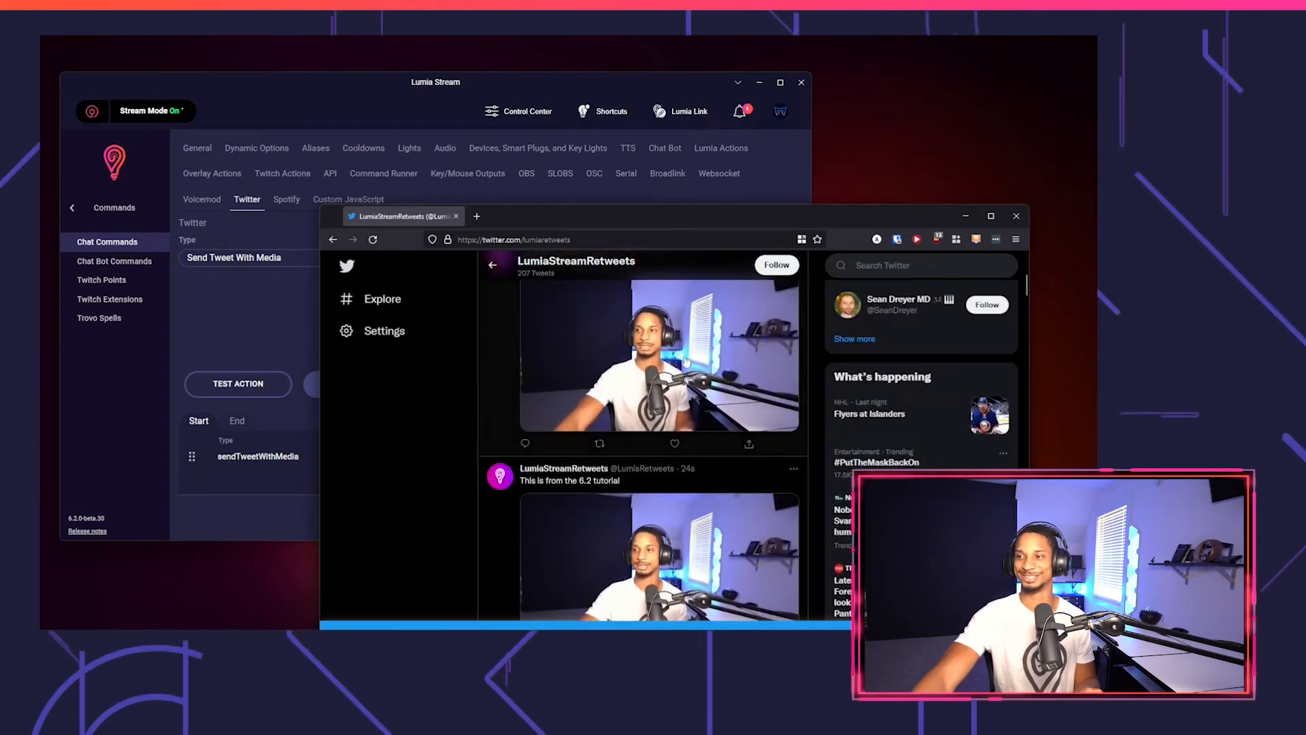
pyautogui.scroll(2, 686, 362)
pyautogui.hotkey('alt', 'Tab')
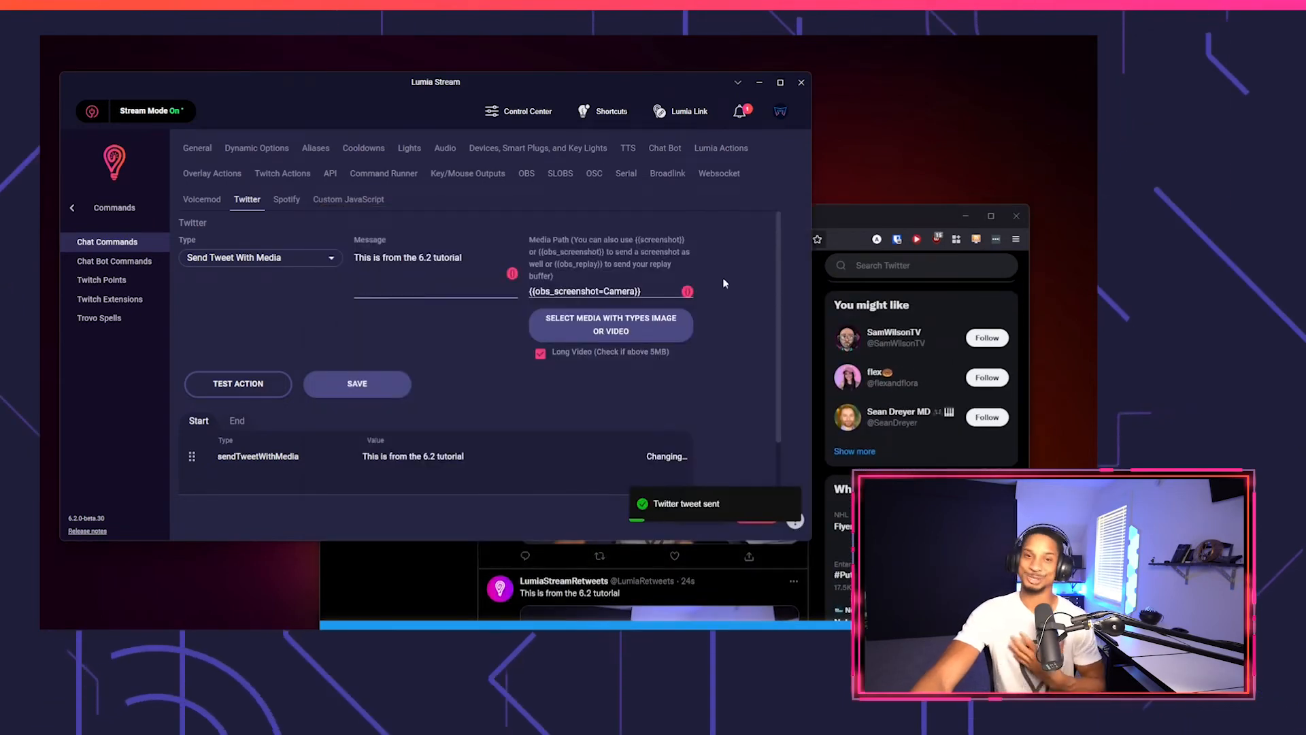
pyautogui.click(848, 216)
pyautogui.scroll(-3, 701, 359)
pyautogui.scroll(6, 701, 359)
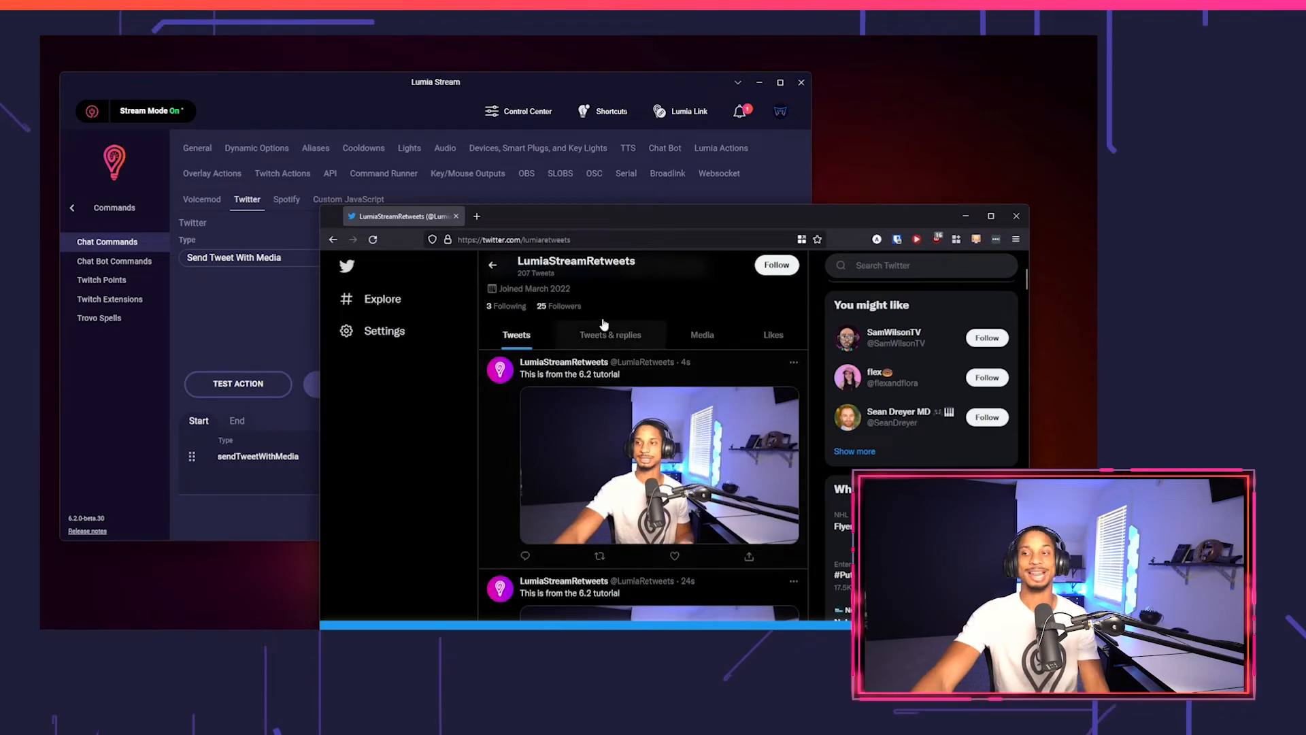
# In Lumia Stream, find Tiktok among the new connections, view its username setup form, and close it.
pyautogui.click(311, 408)
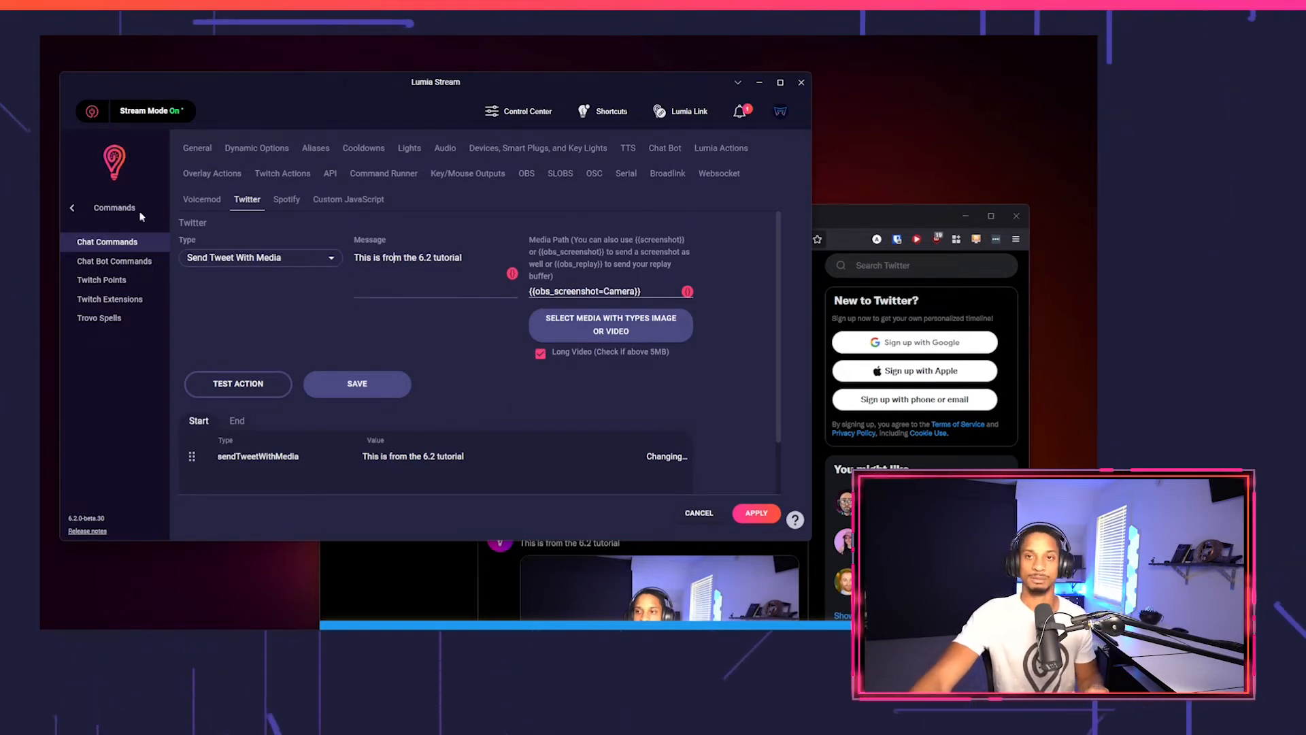
pyautogui.click(76, 208)
pyautogui.scroll(-3, 113, 340)
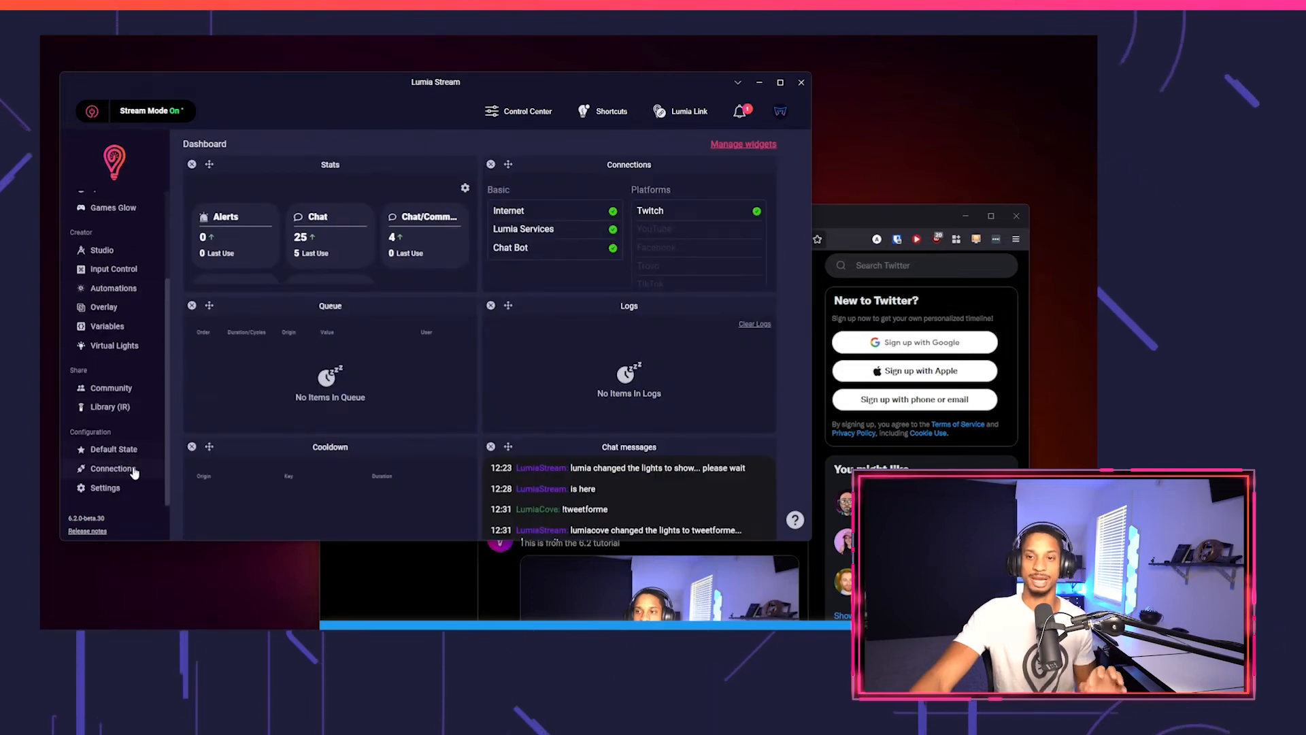
pyautogui.click(129, 469)
pyautogui.click(669, 147)
pyautogui.write('tikt')
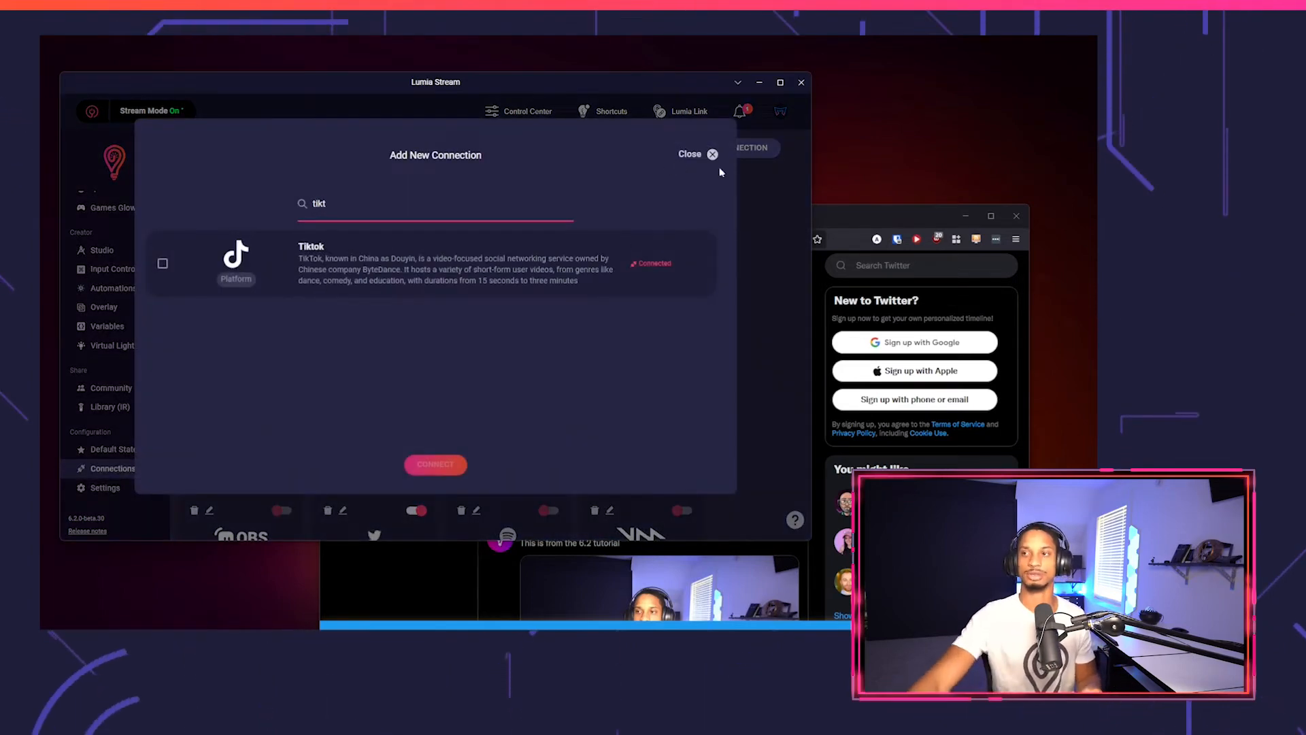
pyautogui.click(299, 285)
pyautogui.click(435, 465)
pyautogui.click(435, 360)
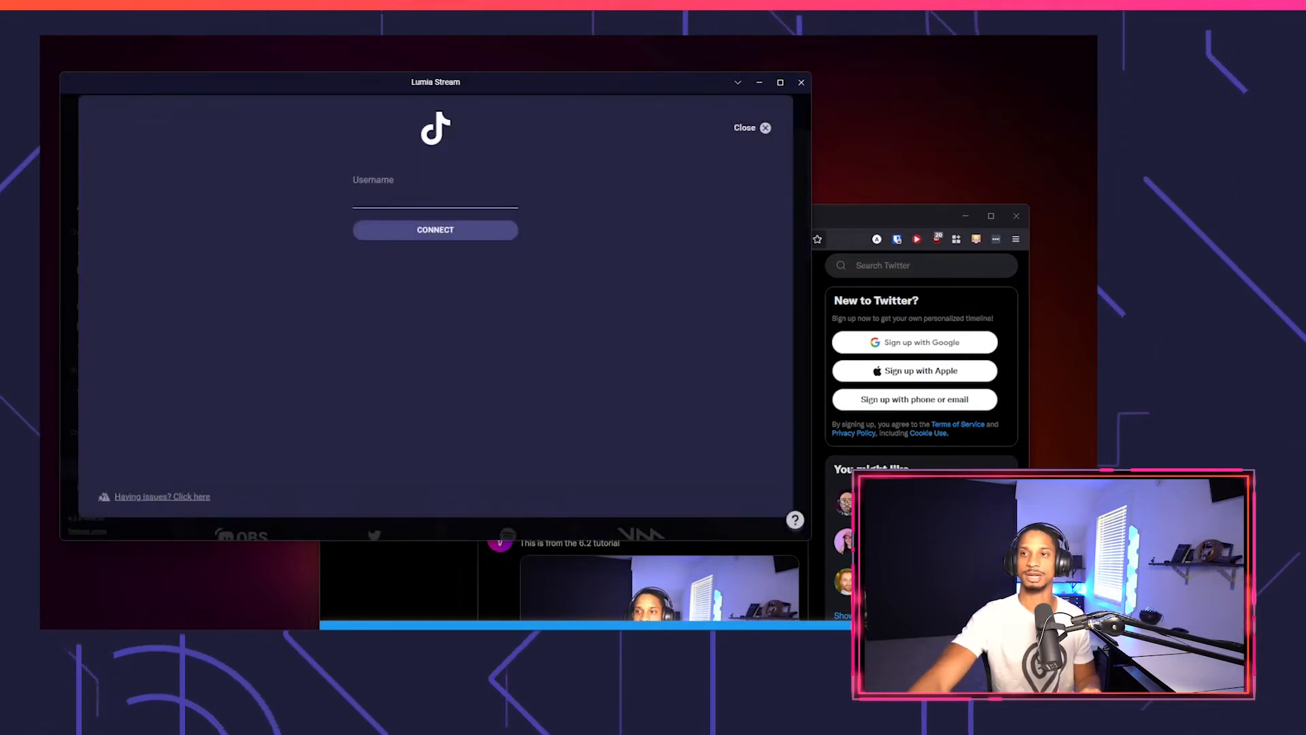
pyautogui.click(420, 205)
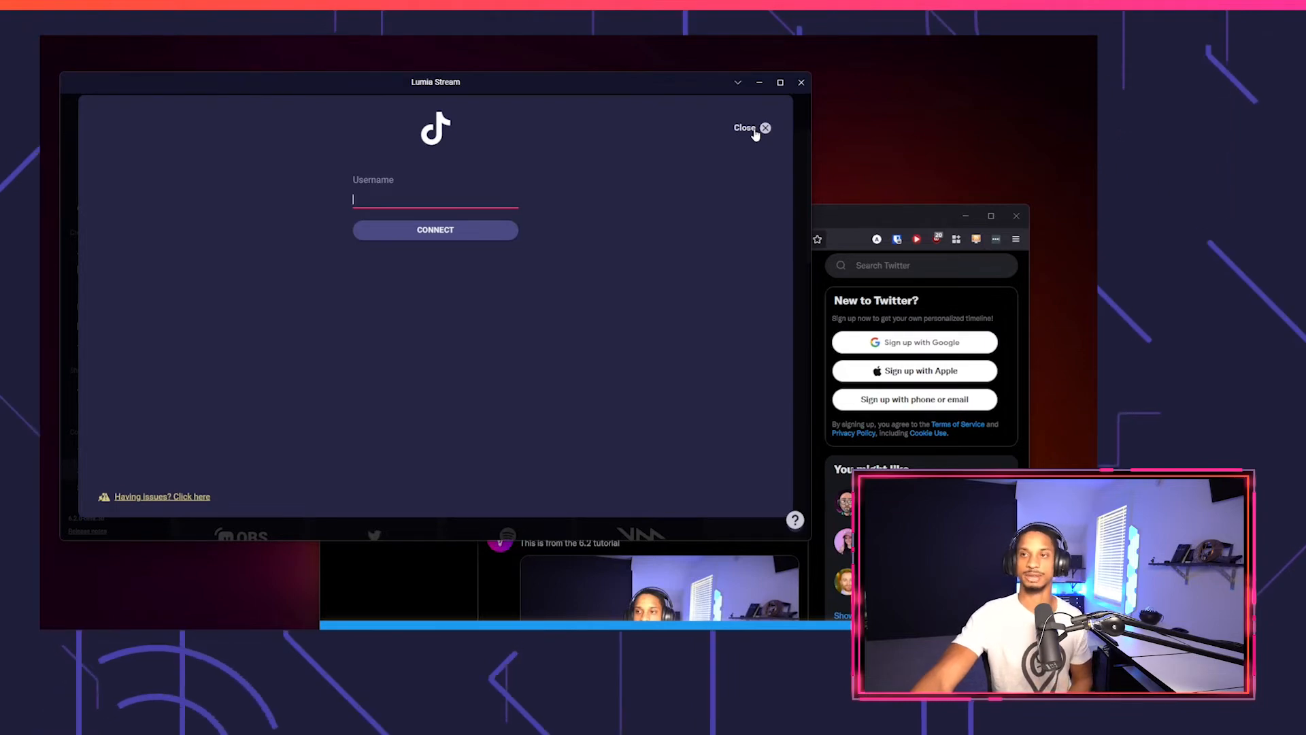
pyautogui.click(755, 133)
# Examine the available Tiktok alert types, from Follower and Subscriber through Share and Stream End.
pyautogui.click(133, 334)
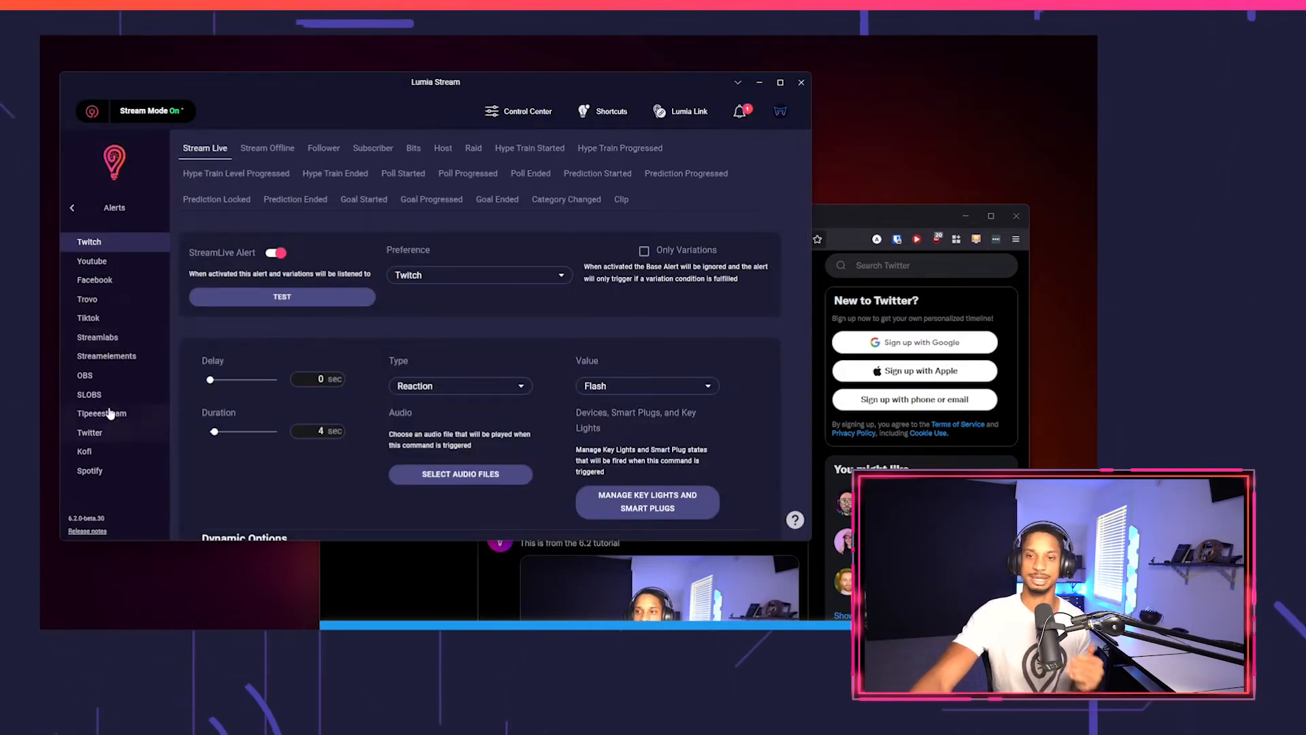
pyautogui.click(107, 321)
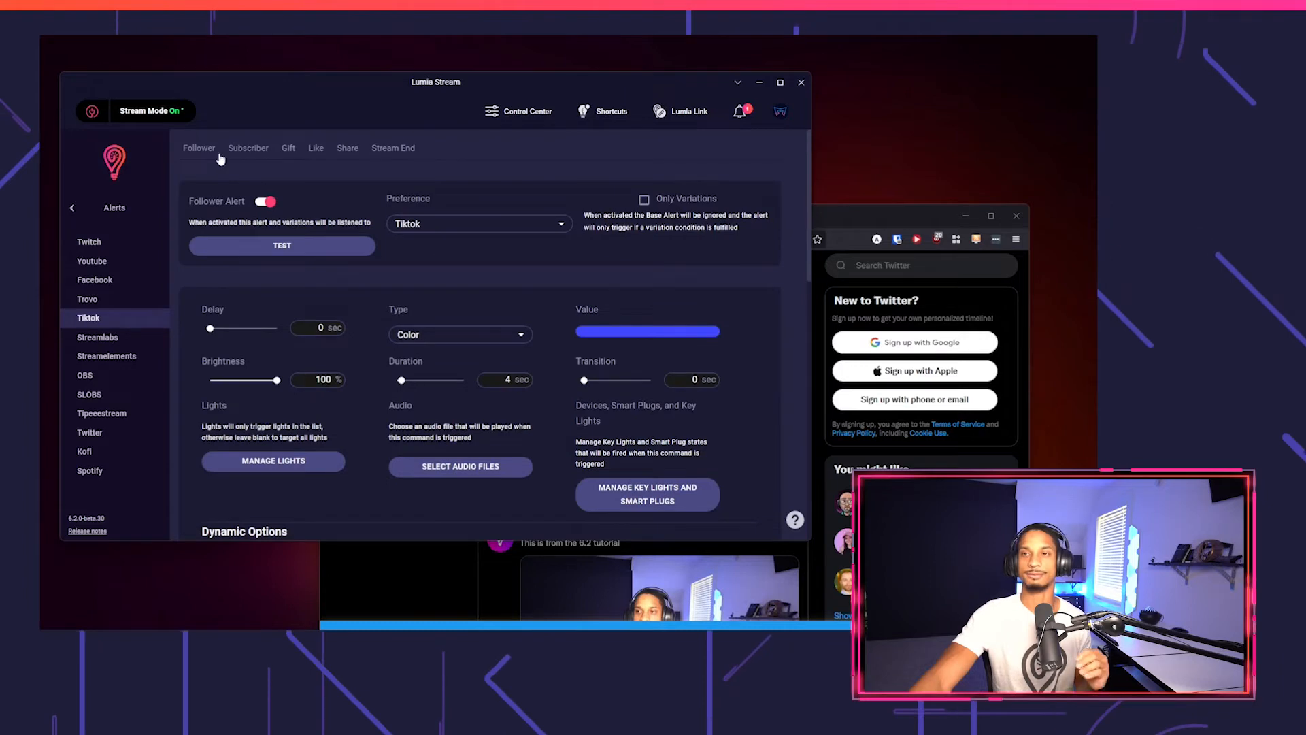
pyautogui.click(259, 148)
pyautogui.click(316, 148)
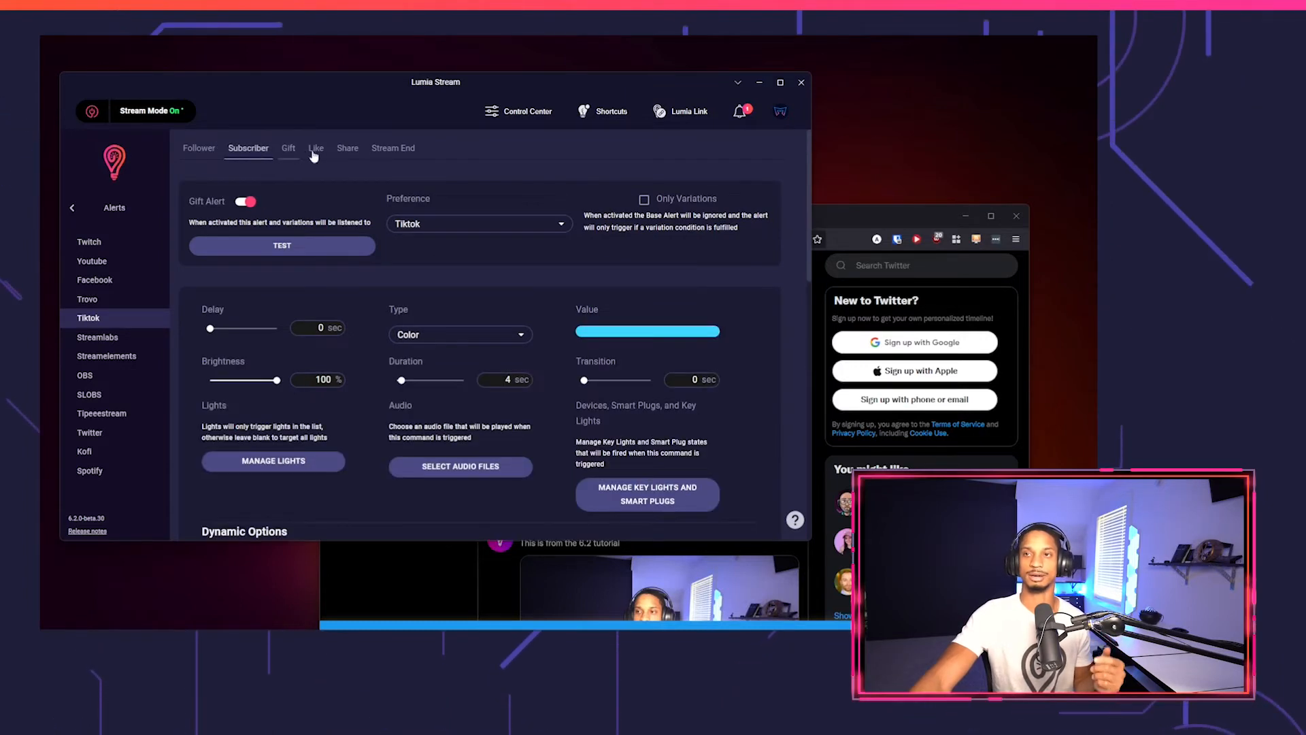
pyautogui.click(347, 148)
pyautogui.click(393, 148)
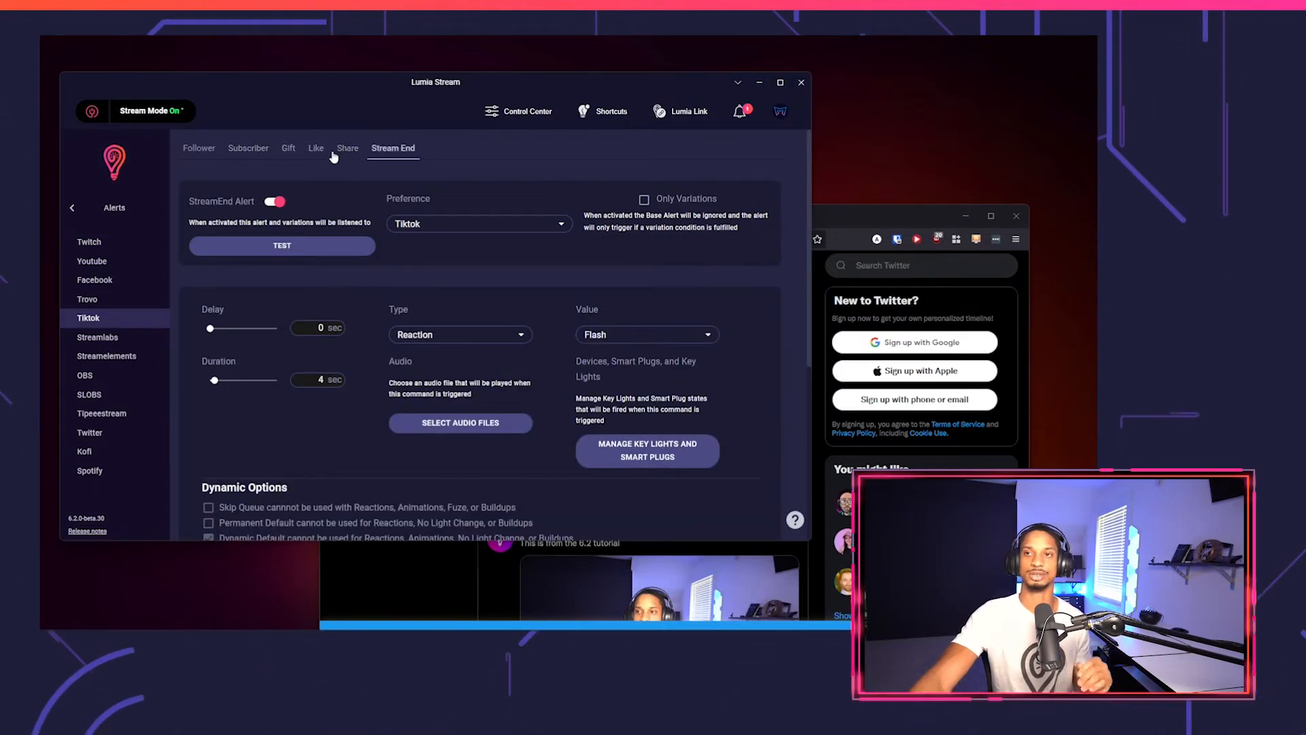
# Add a new variation to the Tiktok Gift alert.
pyautogui.click(288, 148)
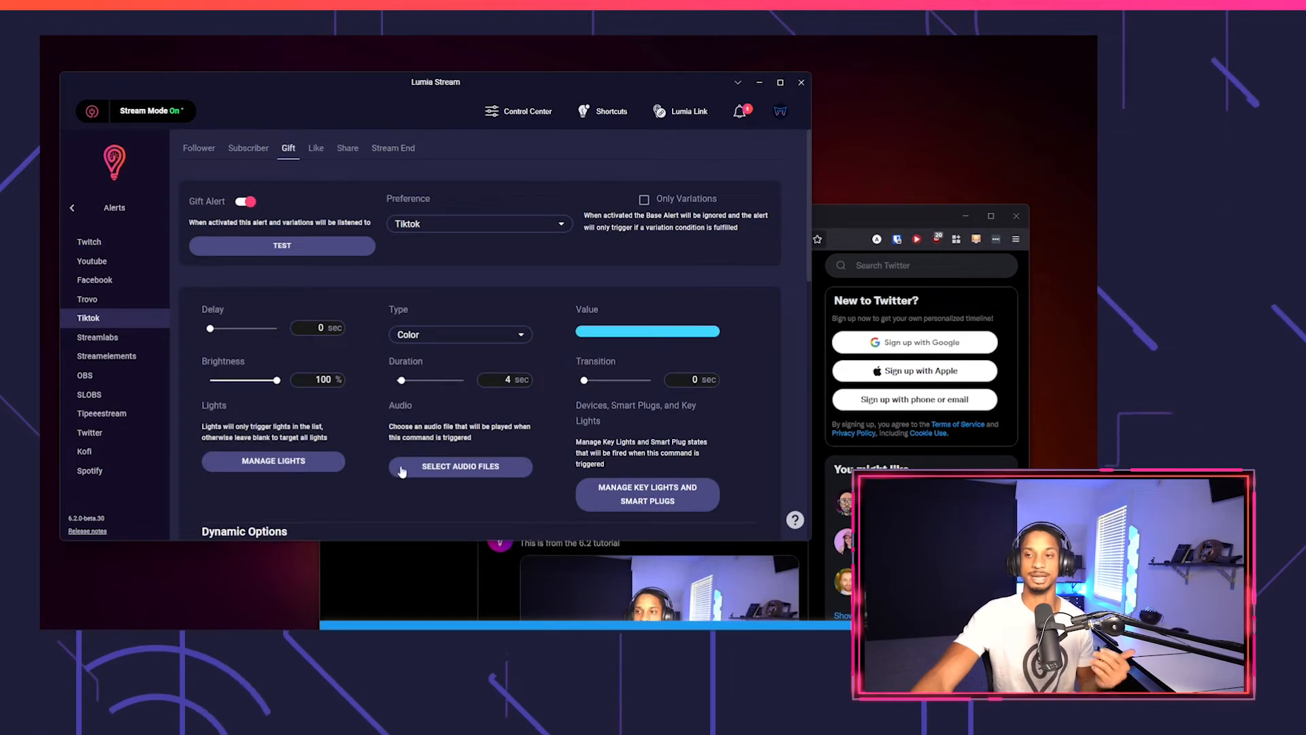
pyautogui.scroll(-10, 408, 462)
pyautogui.scroll(-2, 461, 472)
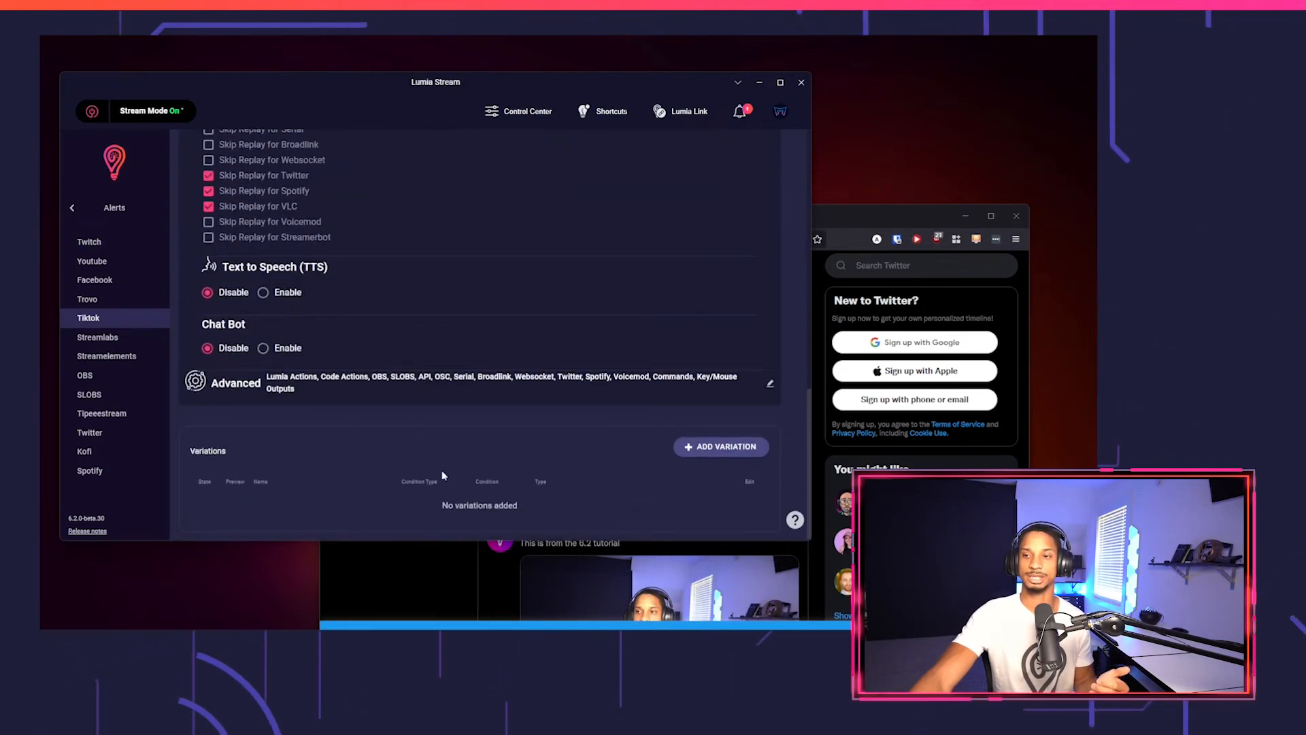
pyautogui.click(690, 450)
pyautogui.scroll(-1, 597, 447)
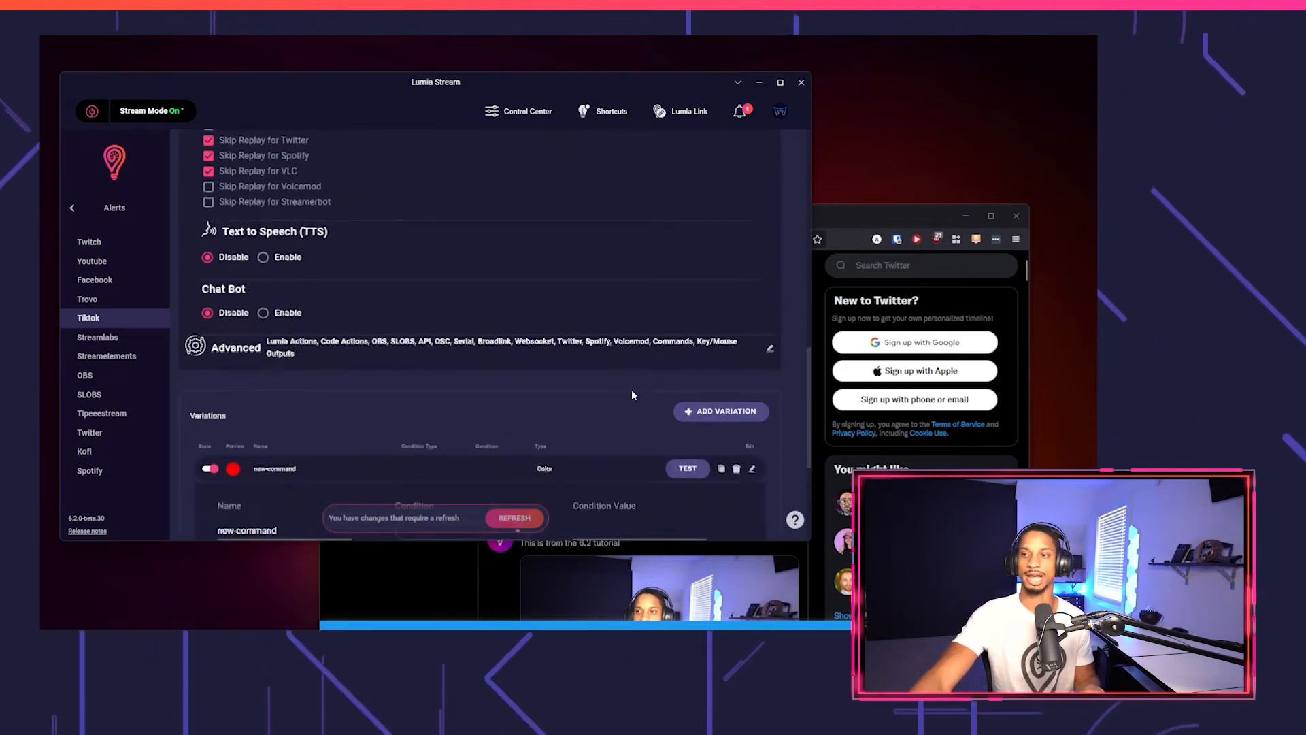
# Set the new Gift variation's condition to Greater Than Or Equal To Number with a condition value of 100.
pyautogui.scroll(-5, 638, 397)
pyautogui.click(452, 312)
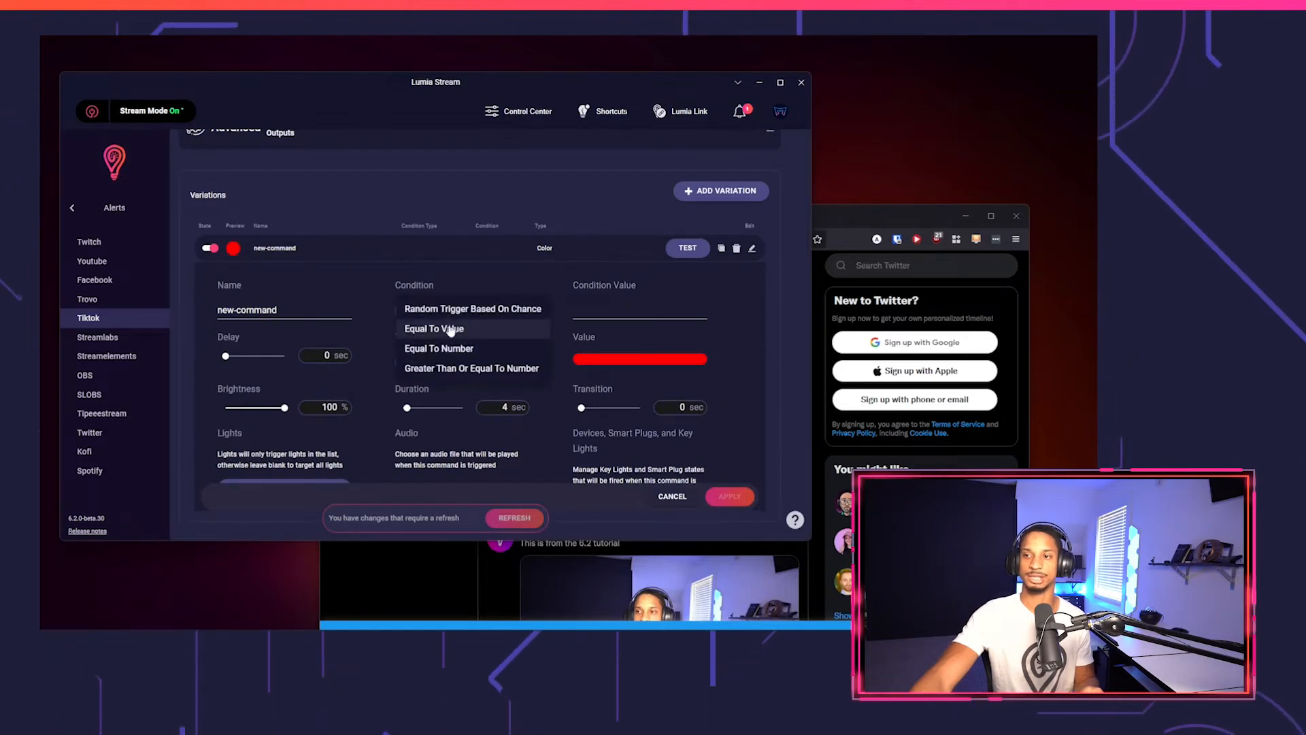
pyautogui.click(455, 328)
pyautogui.click(612, 312)
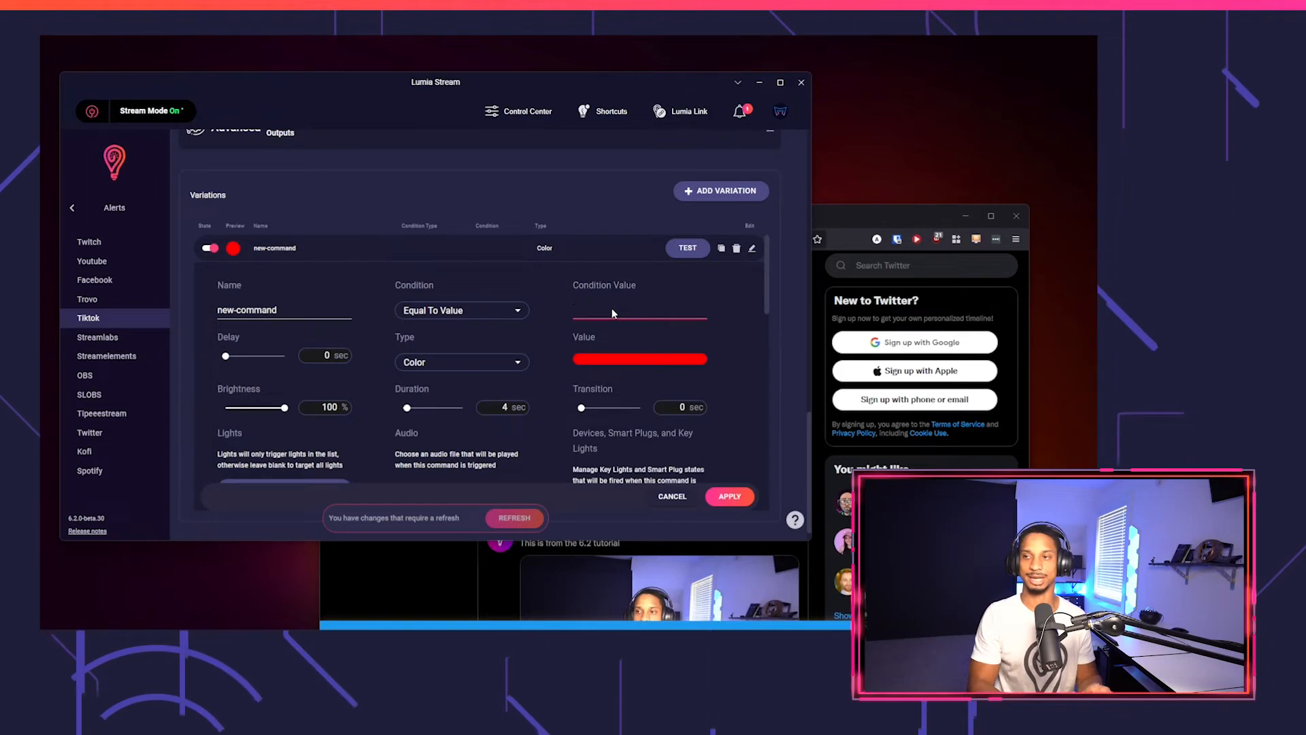
pyautogui.click(471, 317)
pyautogui.click(460, 349)
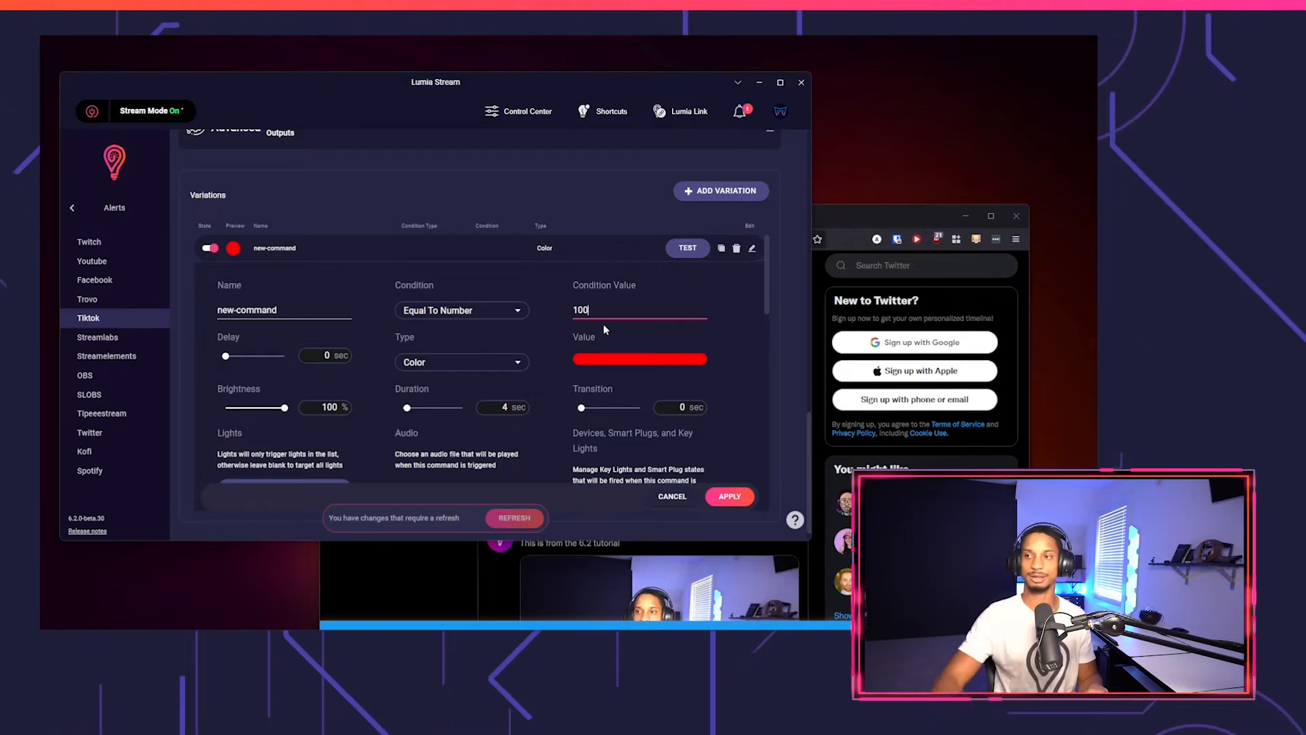
pyautogui.click(459, 311)
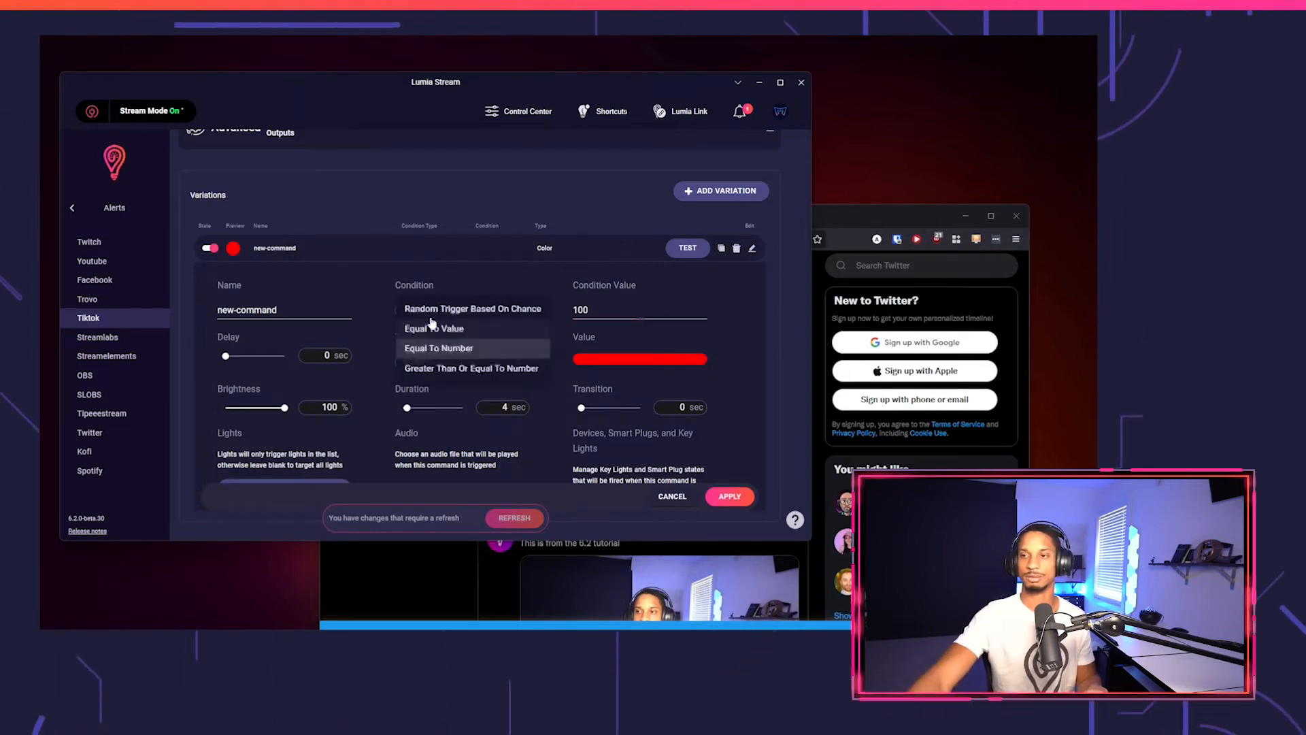
pyautogui.click(460, 369)
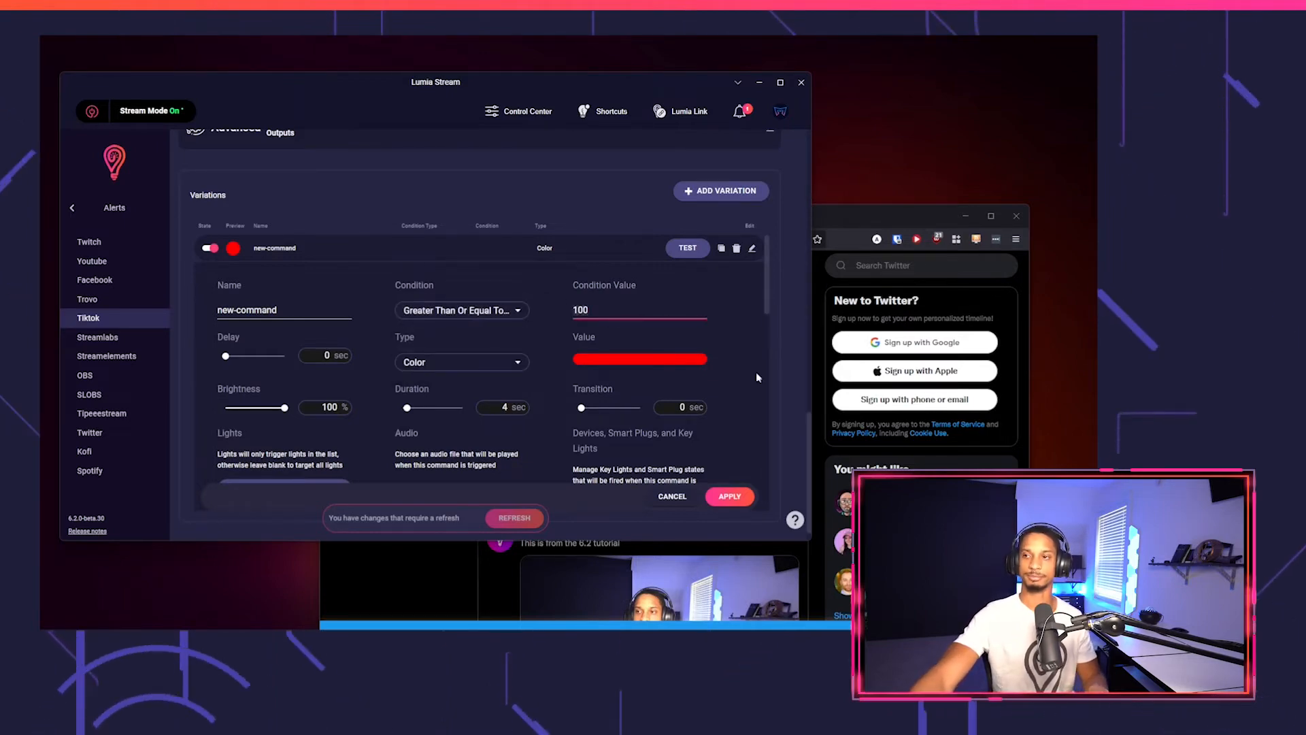
# Search the new connections for "streamer", open the Streamerbot setup, and read its setup instructions.
pyautogui.scroll(20, 756, 376)
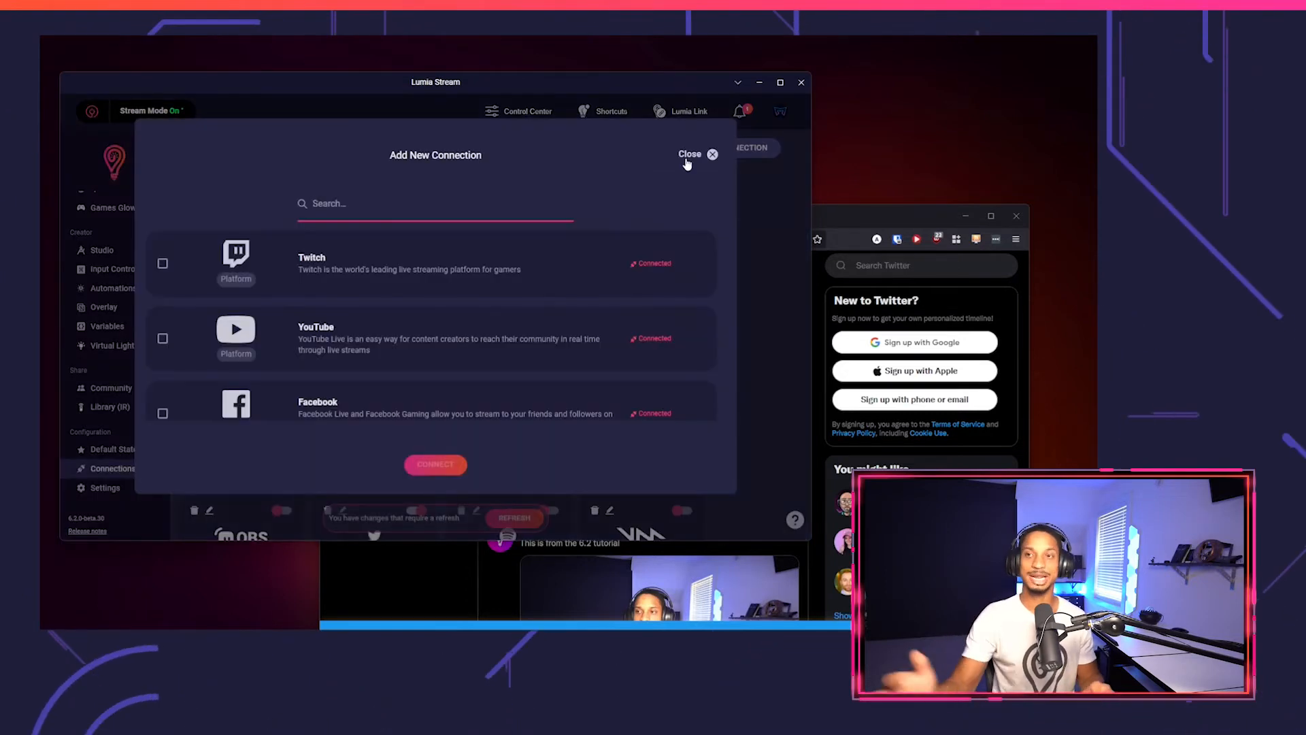
pyautogui.write('streamer')
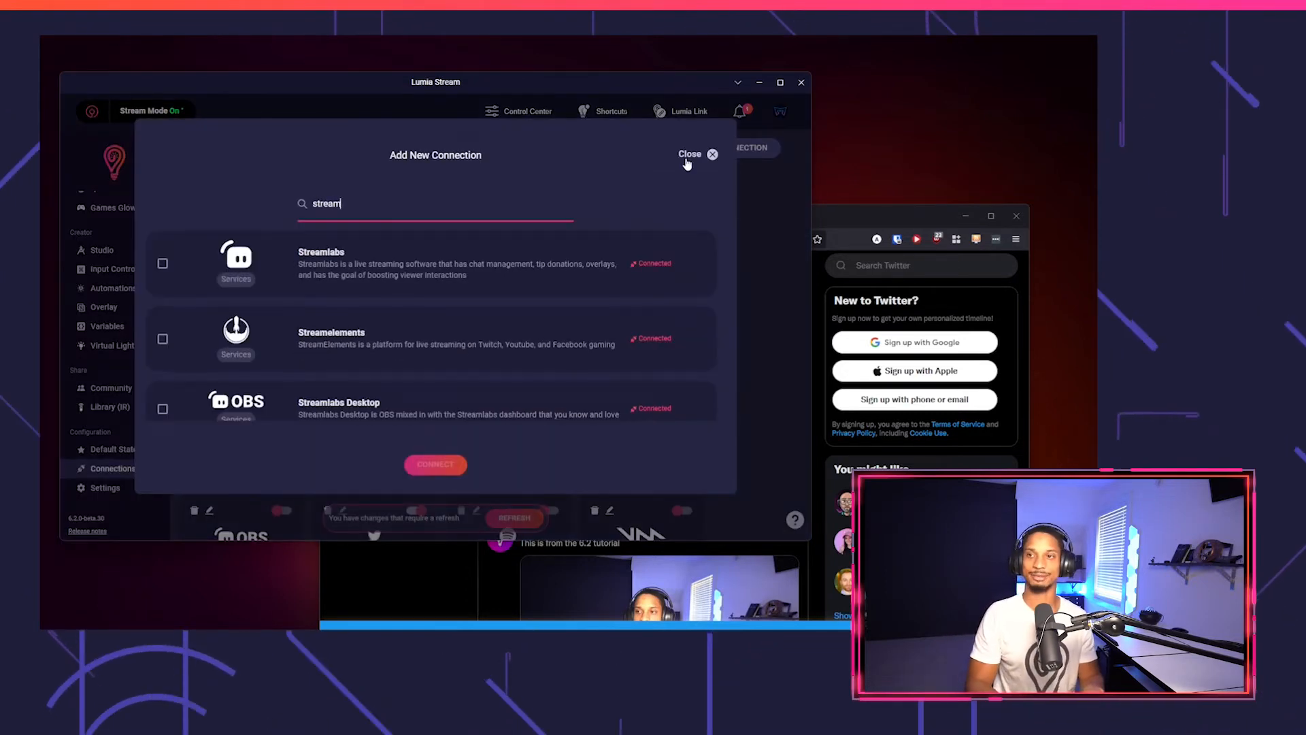
pyautogui.click(714, 267)
pyautogui.click(436, 465)
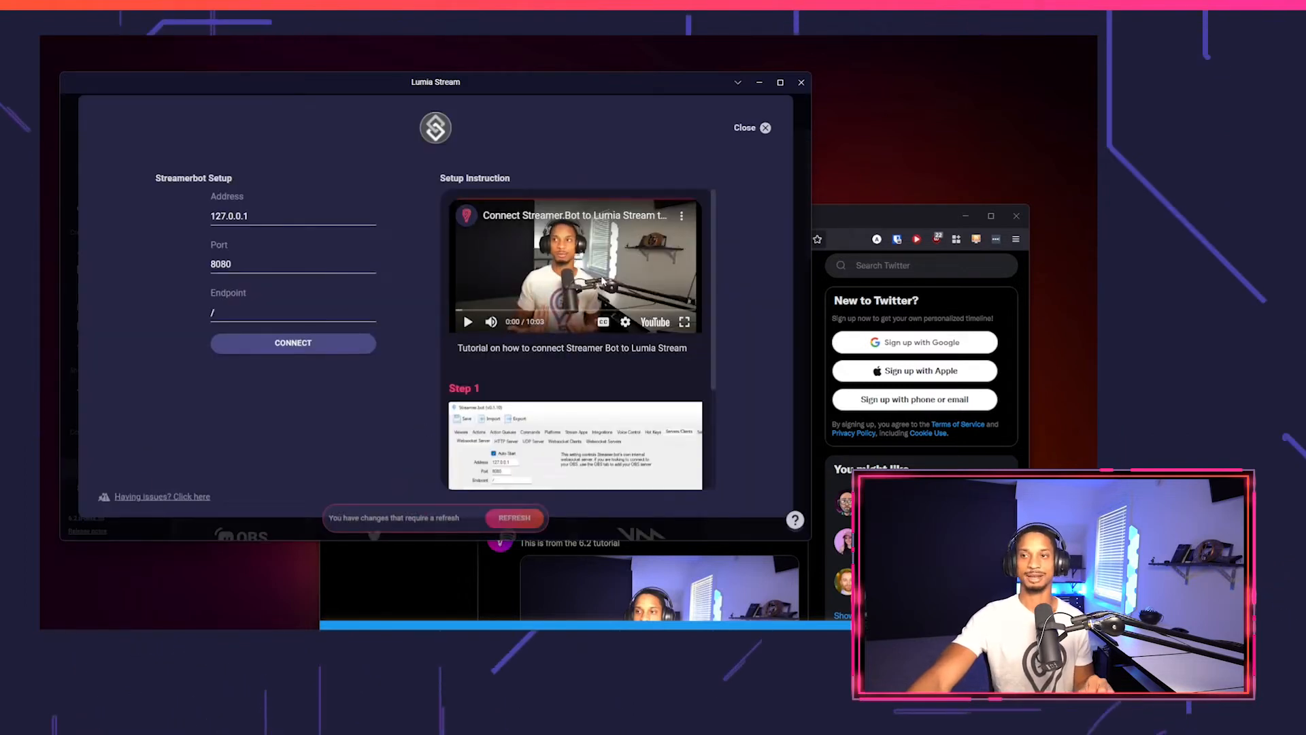
pyautogui.scroll(-2, 561, 257)
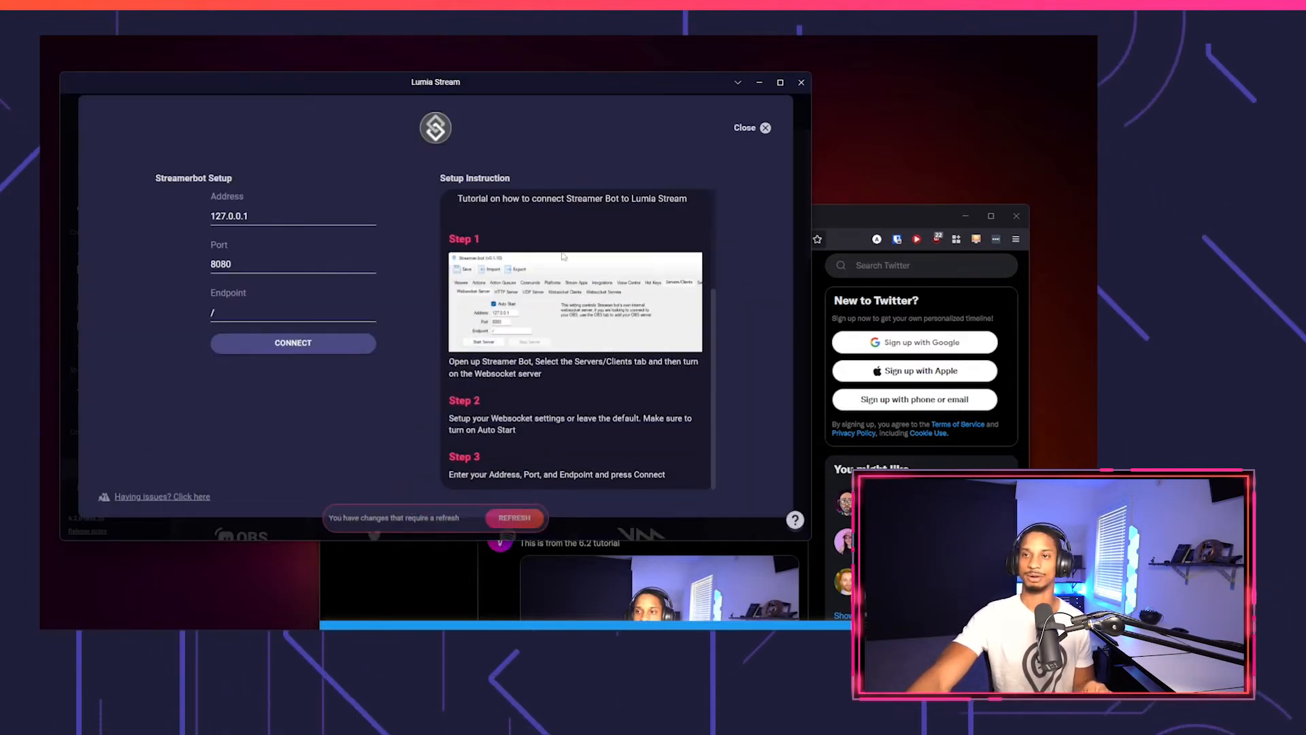
# Start the Streamer.bot Websocket Server with Auto Start enabled and connect Lumia Stream to it.
pyautogui.hotkey('alt', 'Tab')
pyautogui.click(862, 274)
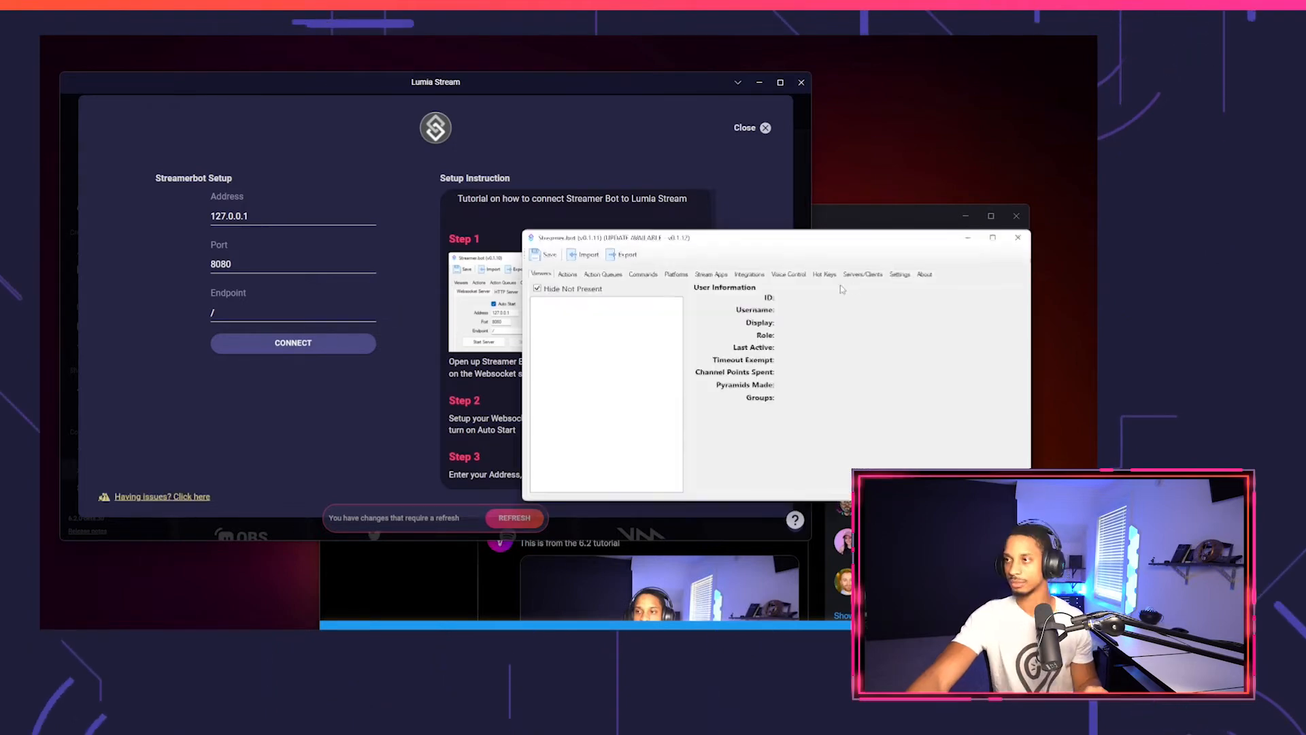
pyautogui.click(589, 306)
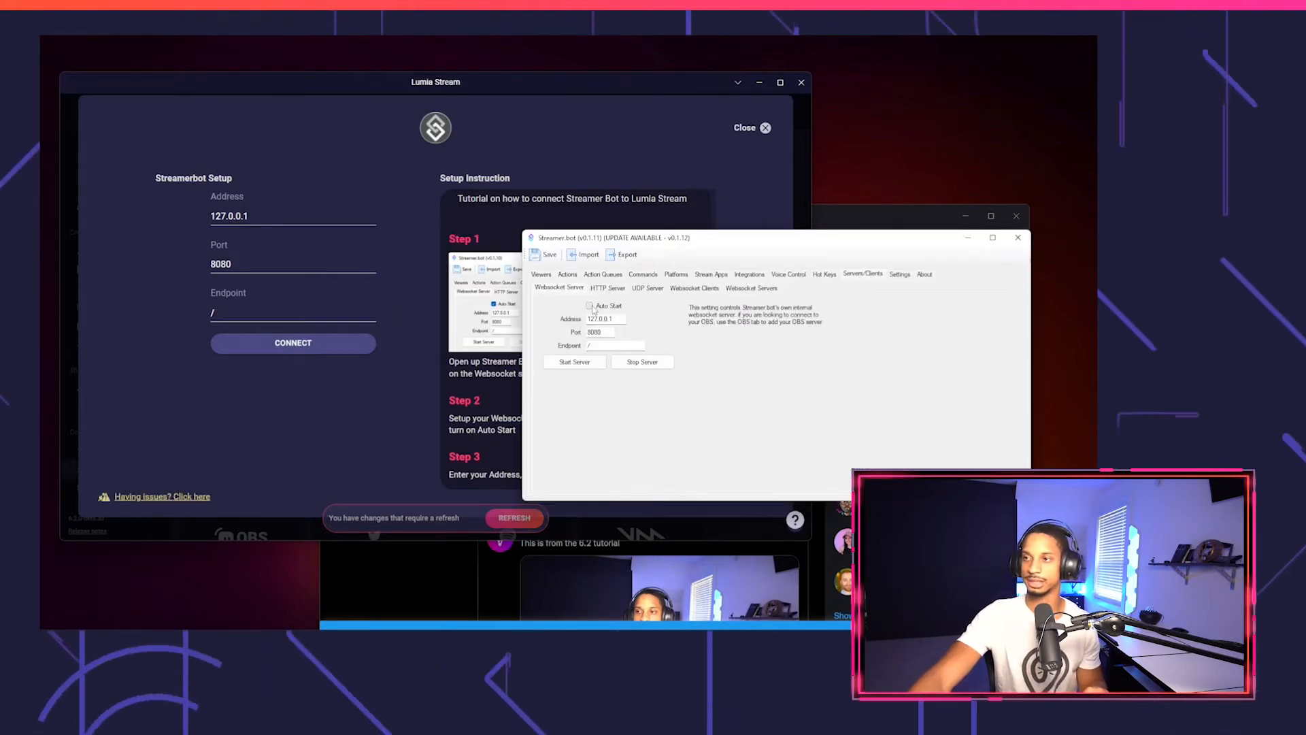
pyautogui.click(575, 362)
pyautogui.click(364, 342)
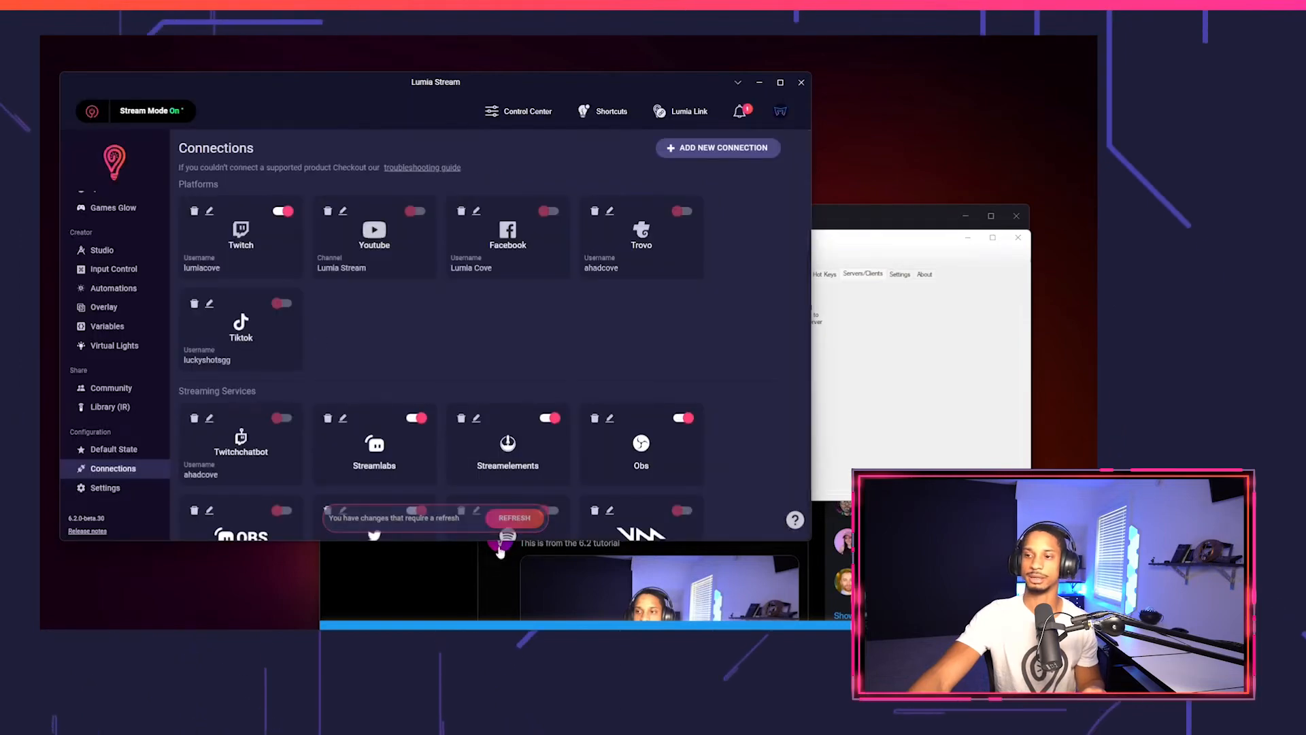
# Switch to Streamer.bot and add a new action named "tts".
pyautogui.hotkey('alt', 'Tab')
pyautogui.click(542, 274)
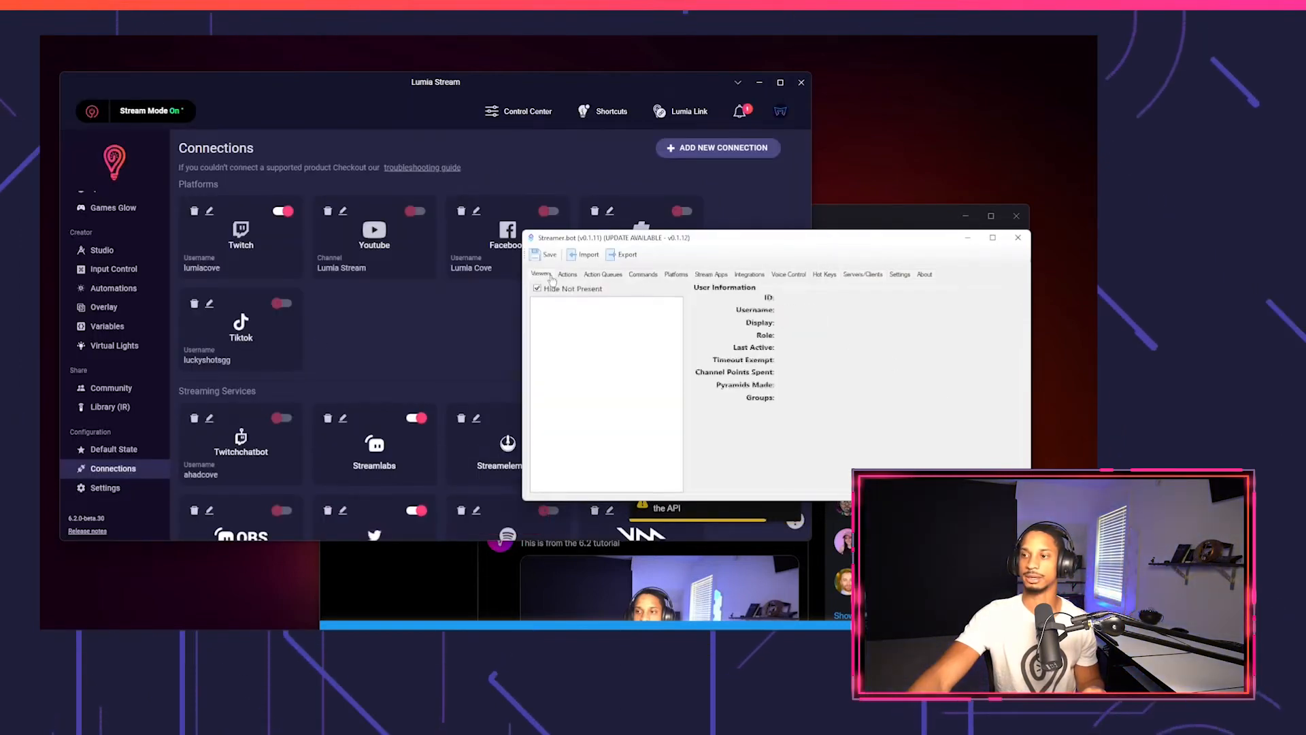
pyautogui.click(567, 274)
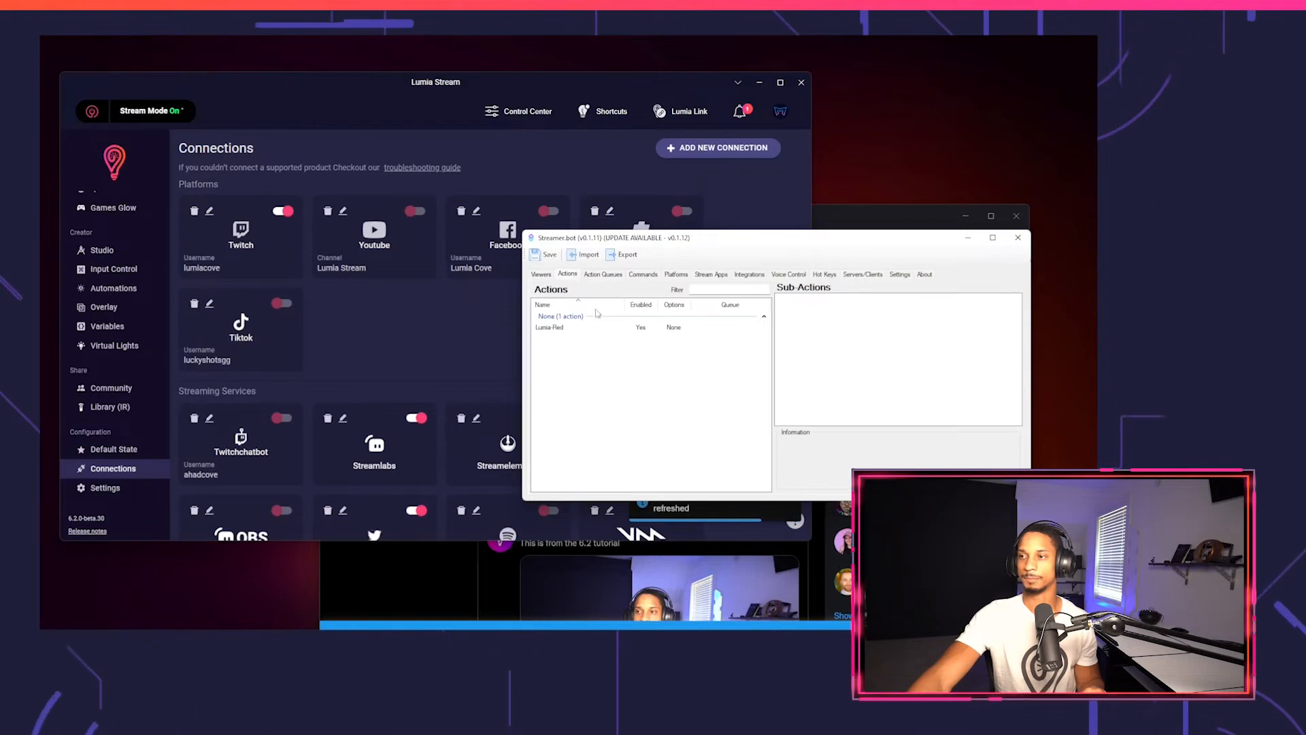
pyautogui.click(558, 328)
pyautogui.rightClick(558, 332)
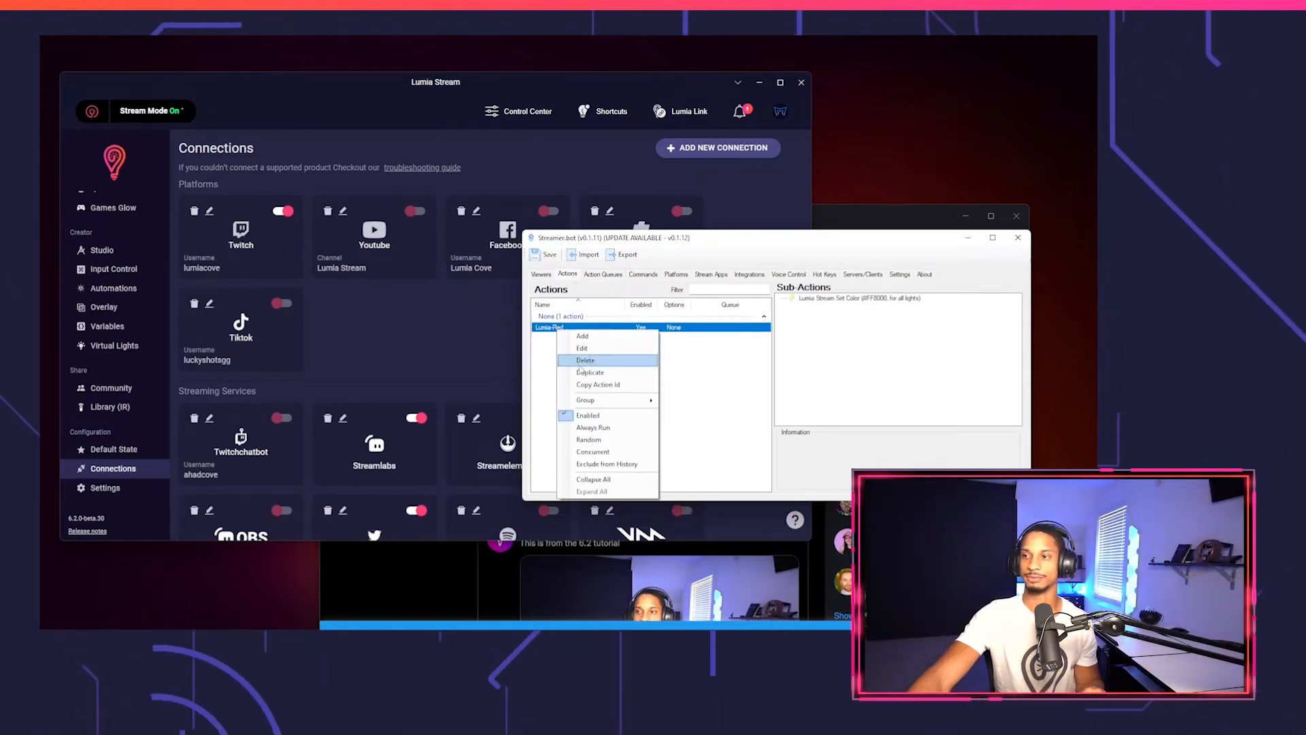
pyautogui.click(582, 336)
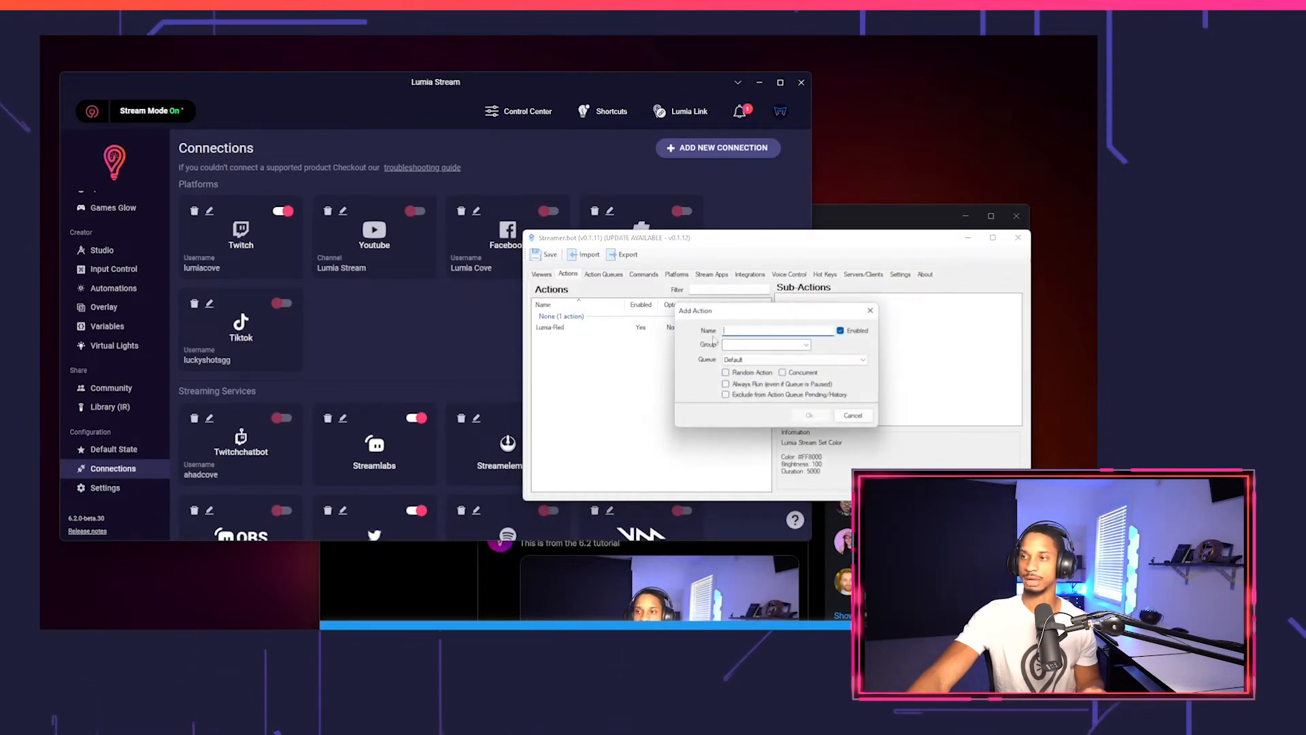
pyautogui.write('tts')
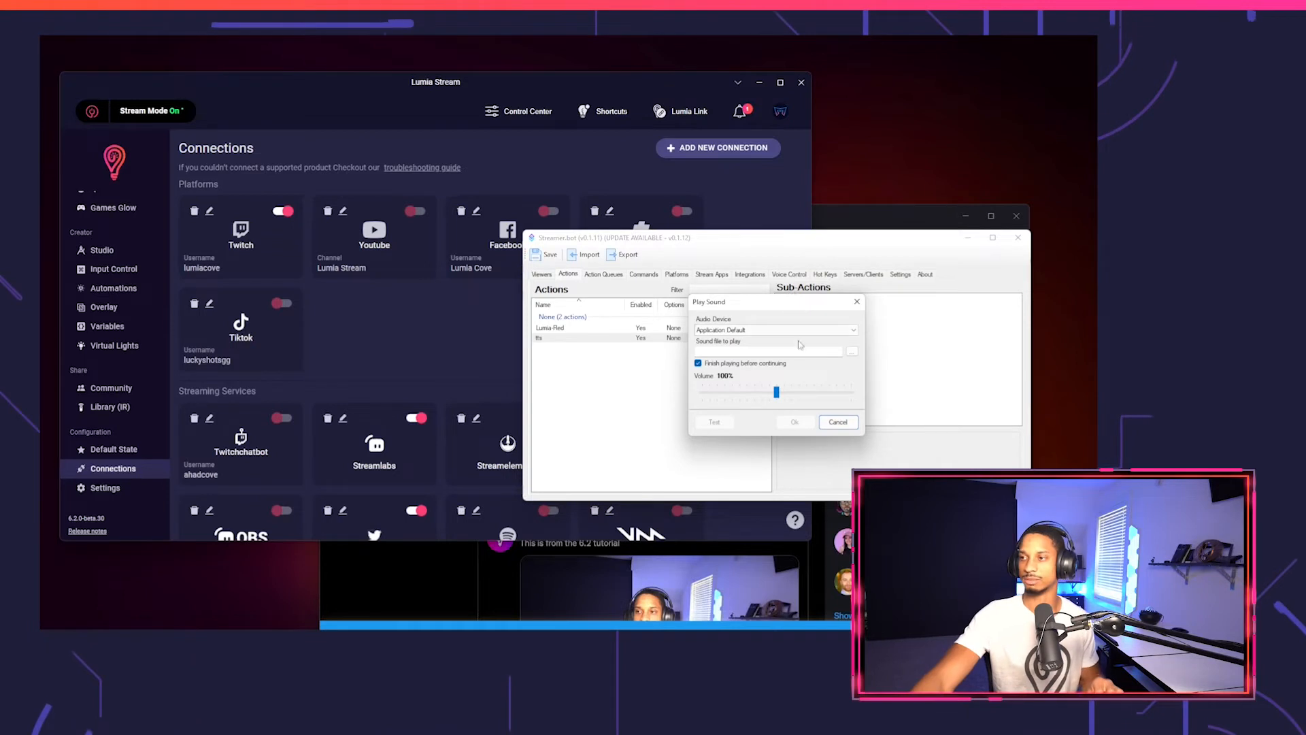
# Add a Play Sound sub-action to the tts action using the Lumia Stream Jingle wav file at 60% volume.
pyautogui.click(806, 334)
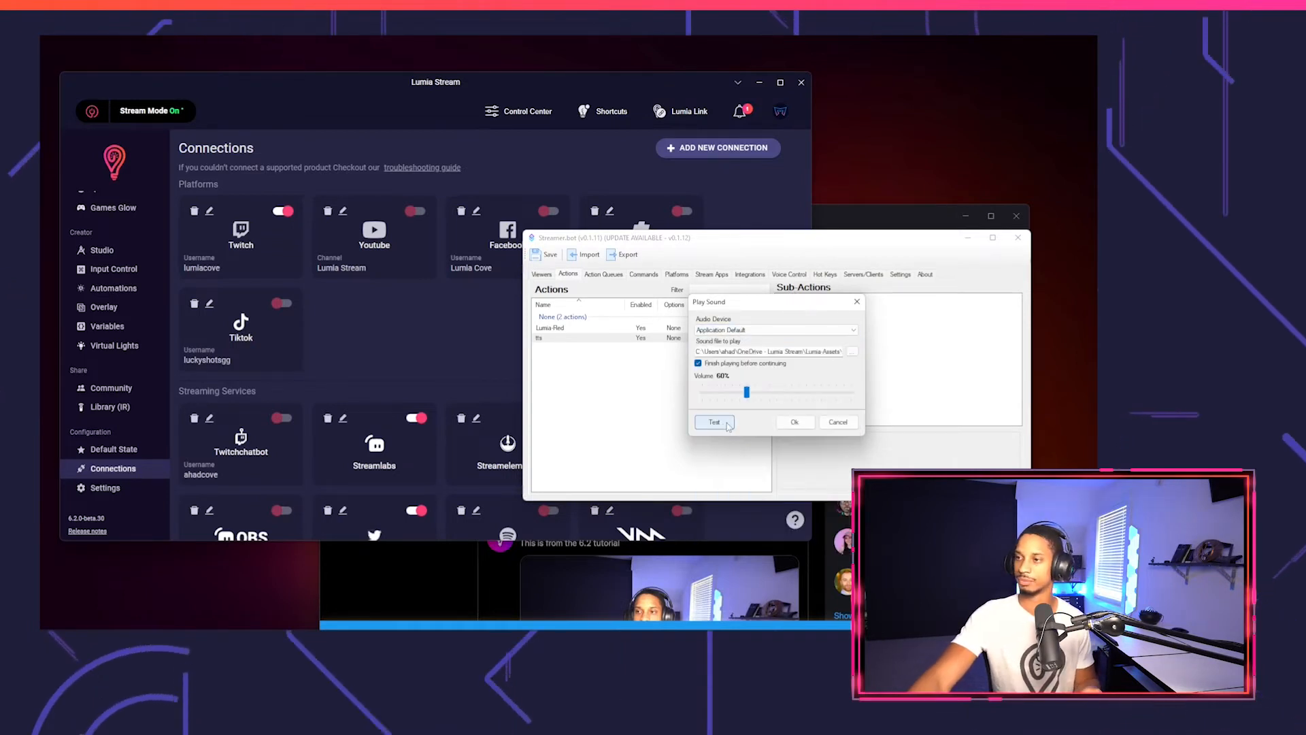
pyautogui.click(793, 422)
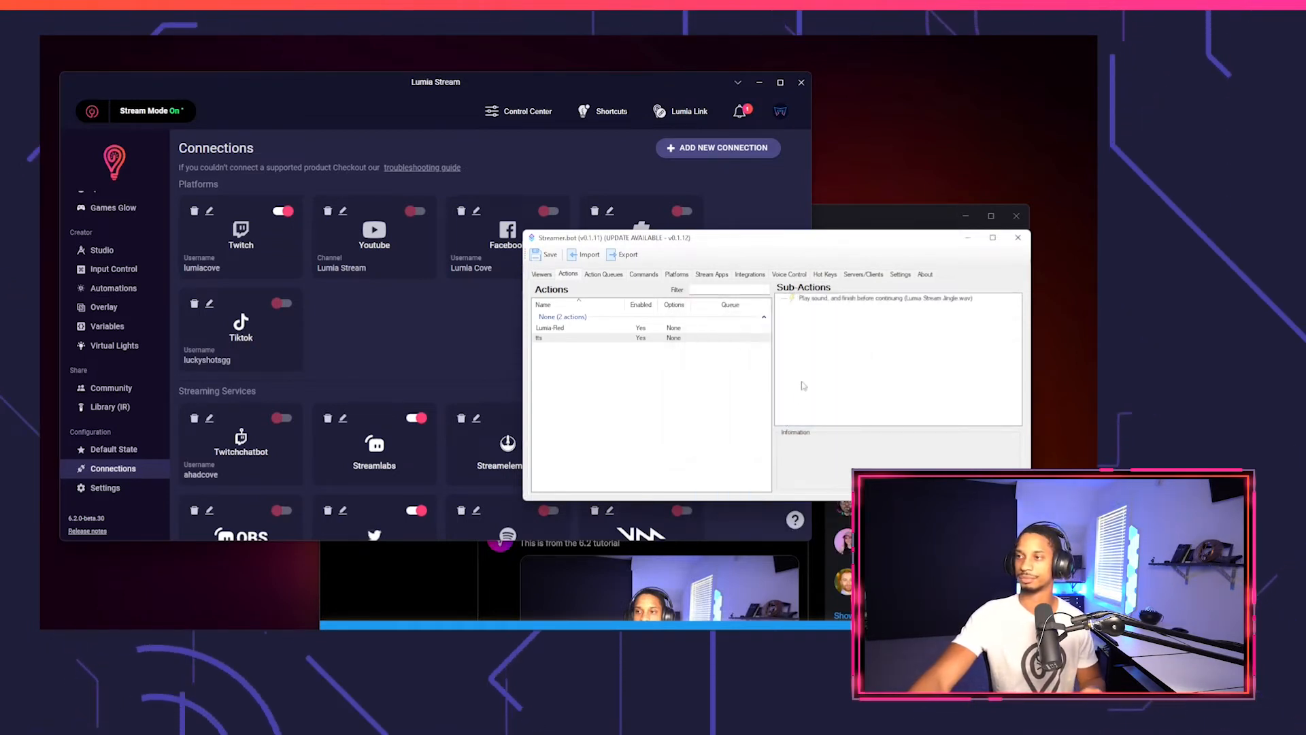
pyautogui.click(812, 353)
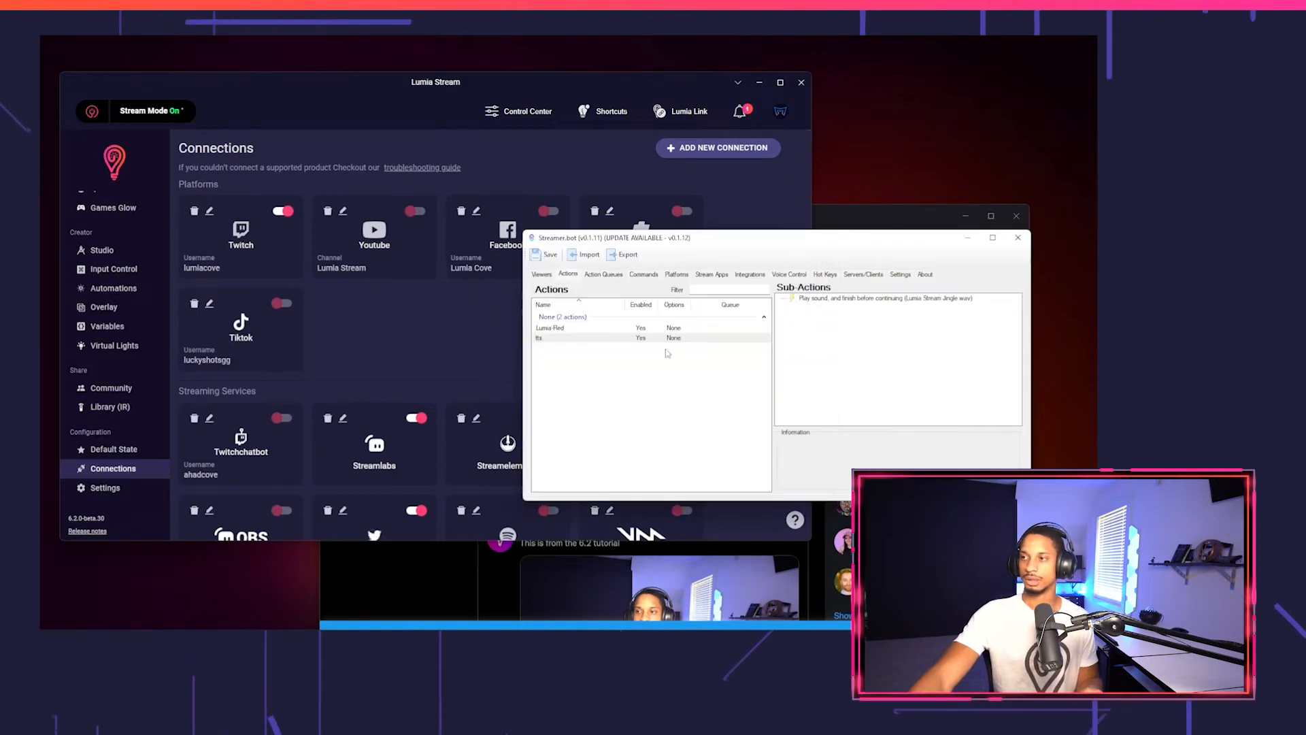
# Switch to Lumia Stream, add a new chat command, and open its Streamerbot options.
pyautogui.click(420, 311)
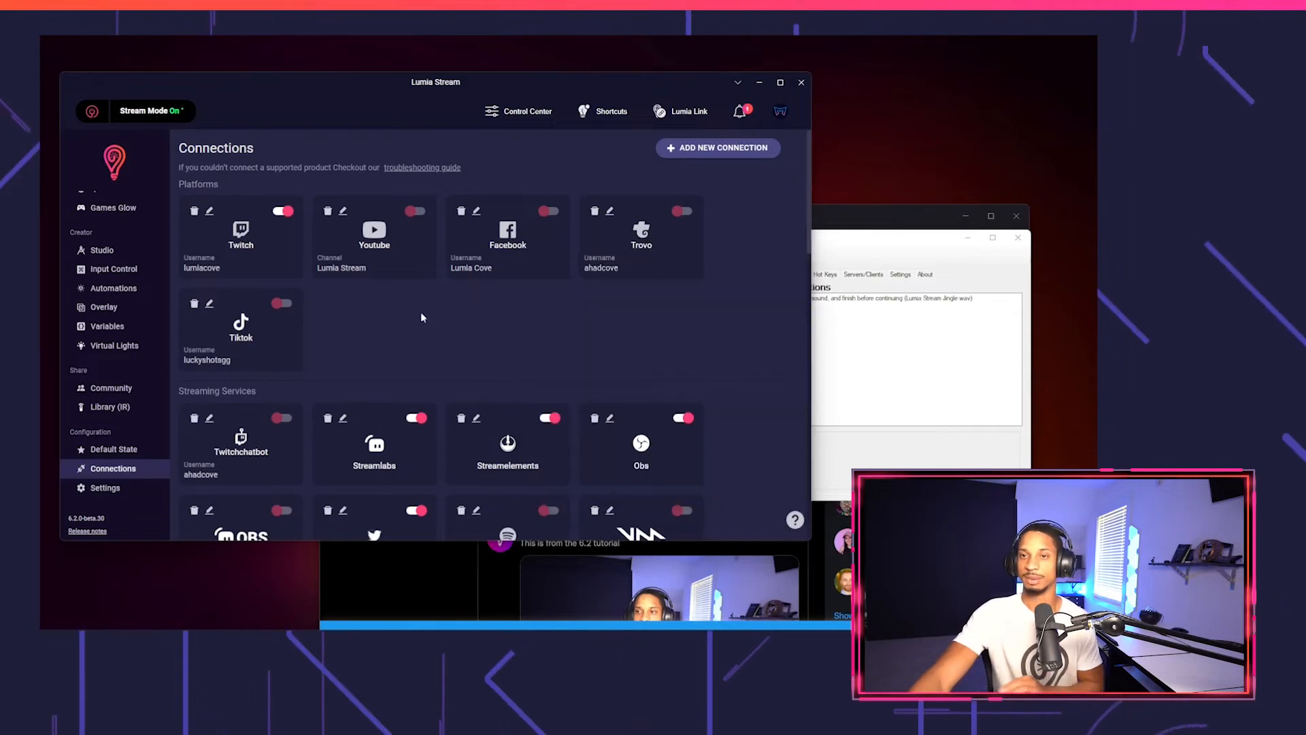
pyautogui.scroll(3, 108, 252)
pyautogui.click(116, 271)
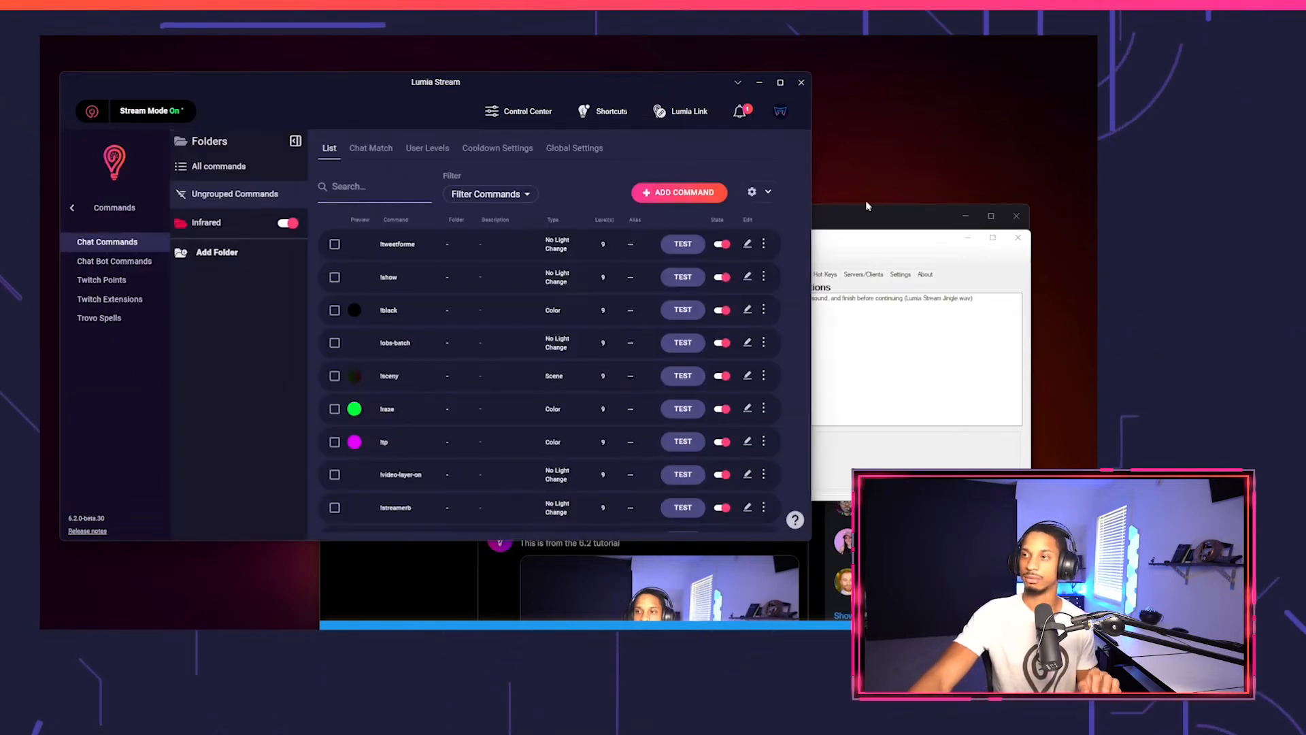
pyautogui.click(714, 197)
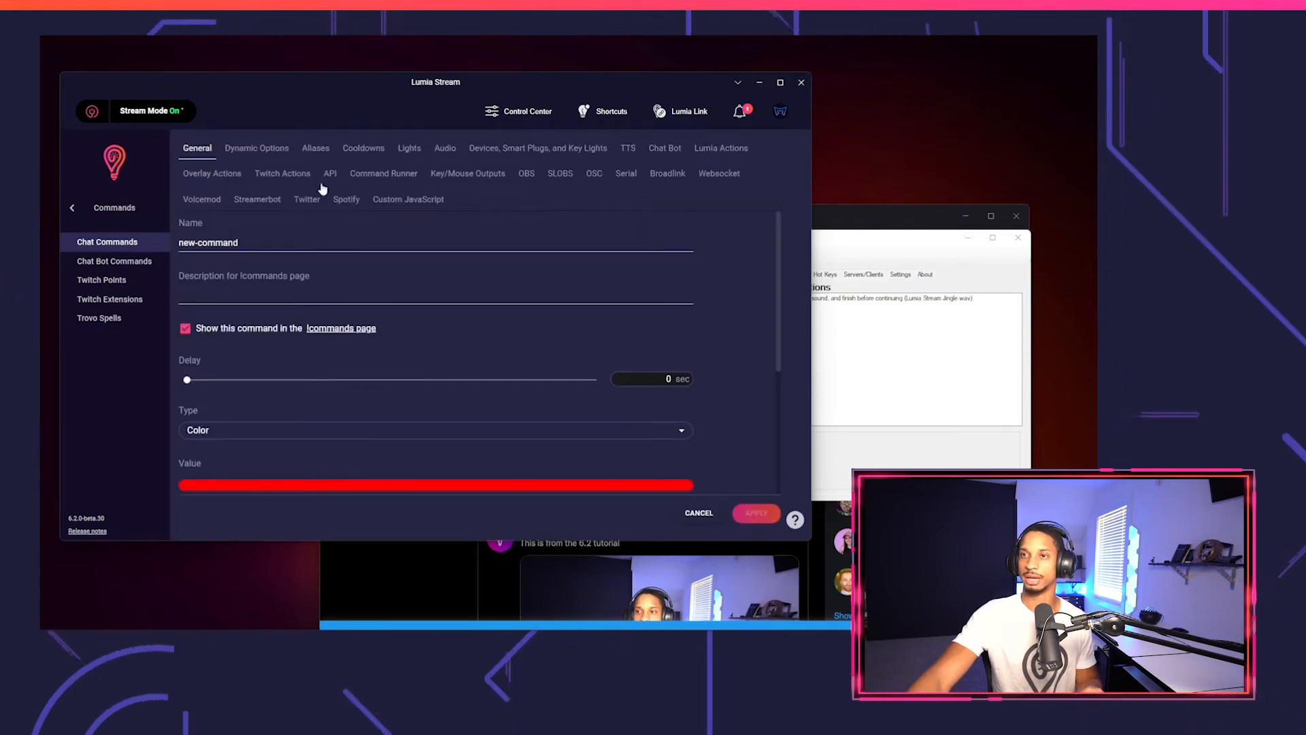
pyautogui.click(257, 200)
# Refresh the Streamerbot settings, choose the Tts action for the command, and test it.
pyautogui.click(396, 276)
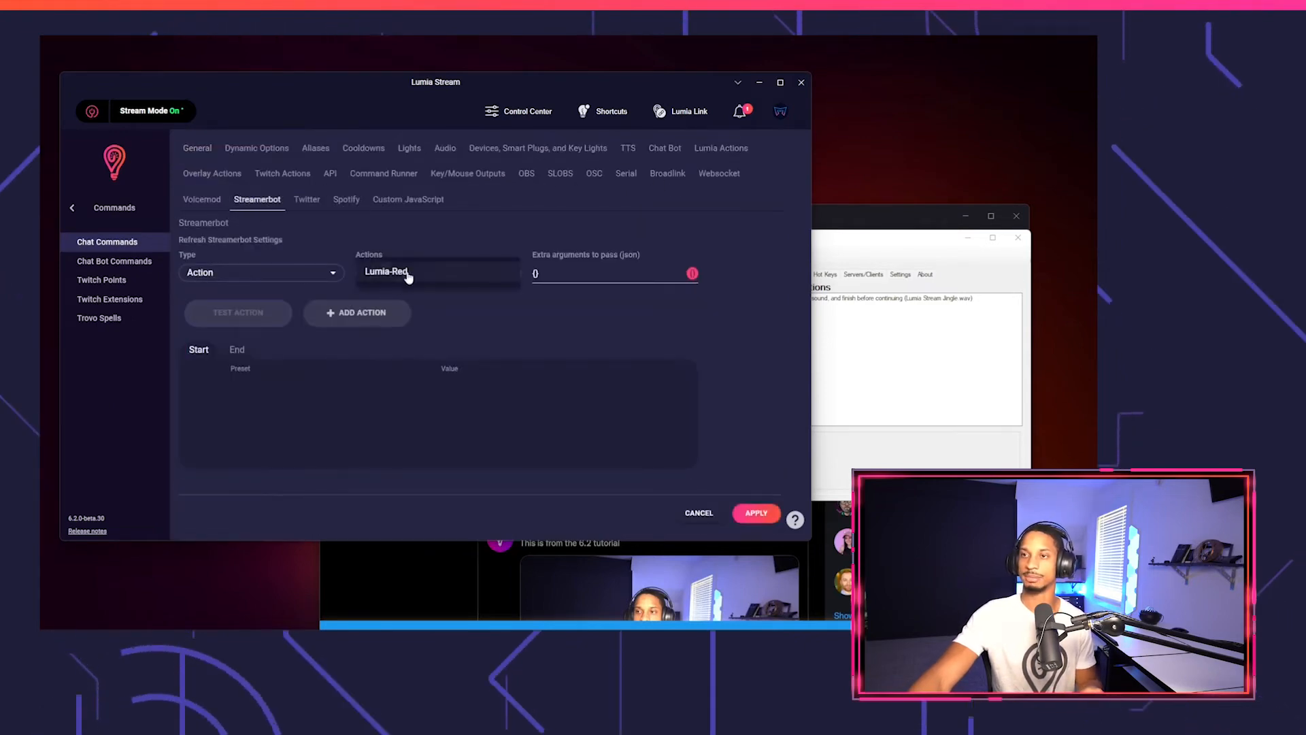
pyautogui.click(365, 334)
pyautogui.click(216, 241)
pyautogui.click(370, 272)
pyautogui.click(372, 292)
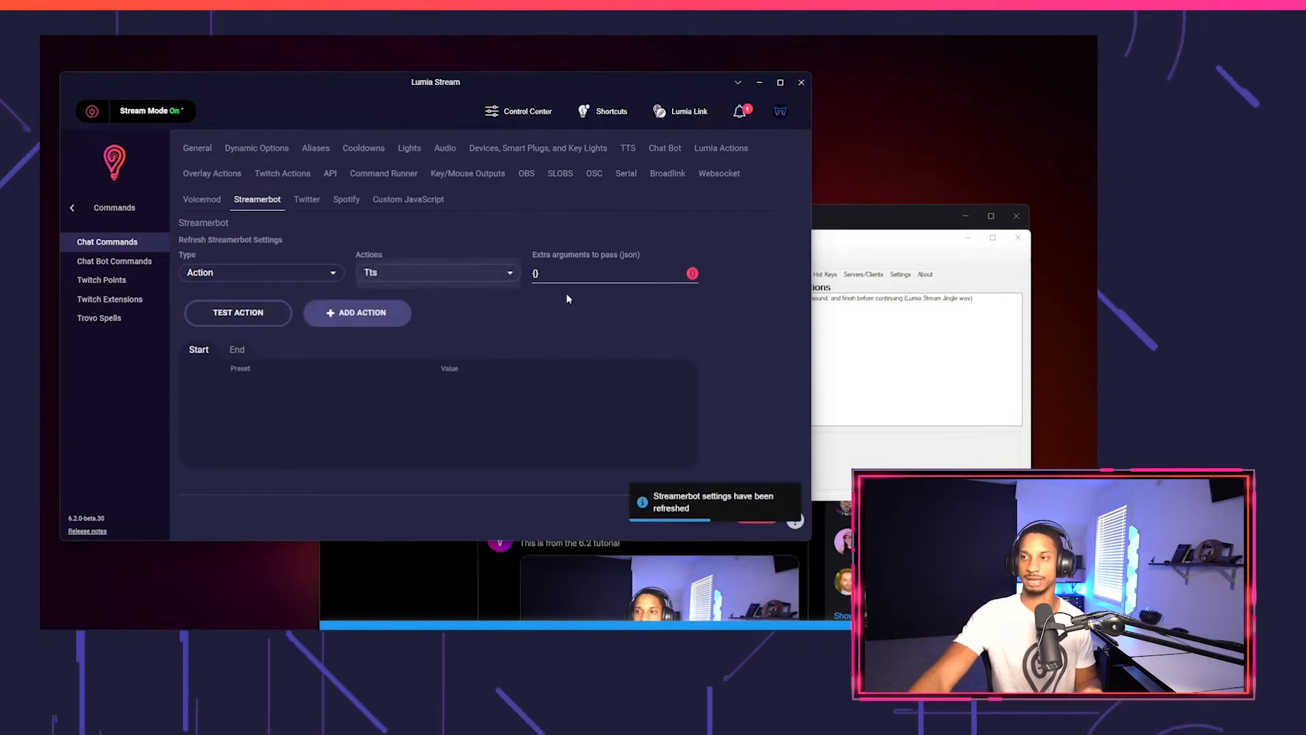
pyautogui.click(265, 313)
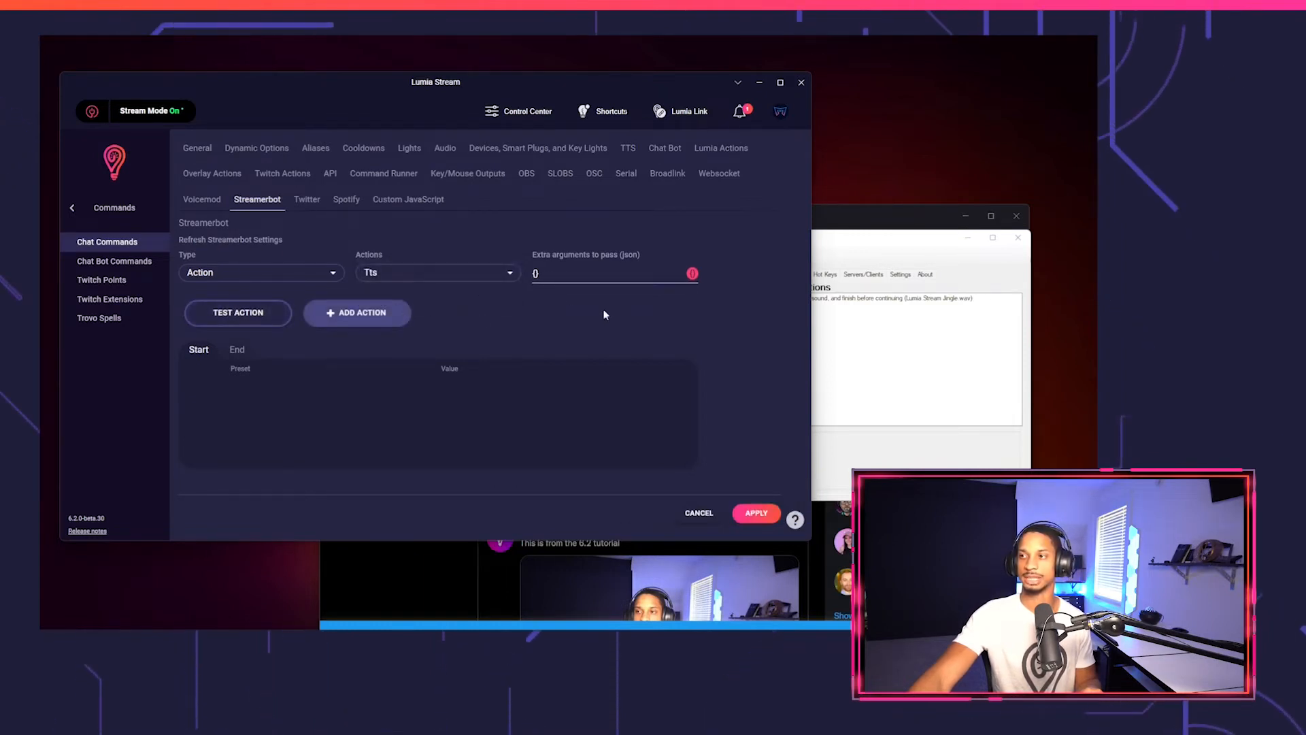
# Begin the Tts action's extra JSON arguments with a key named "myvar" on its own line between the braces.
pyautogui.moveTo(883, 243); pyautogui.dragTo(881, 240)
pyautogui.click(469, 297)
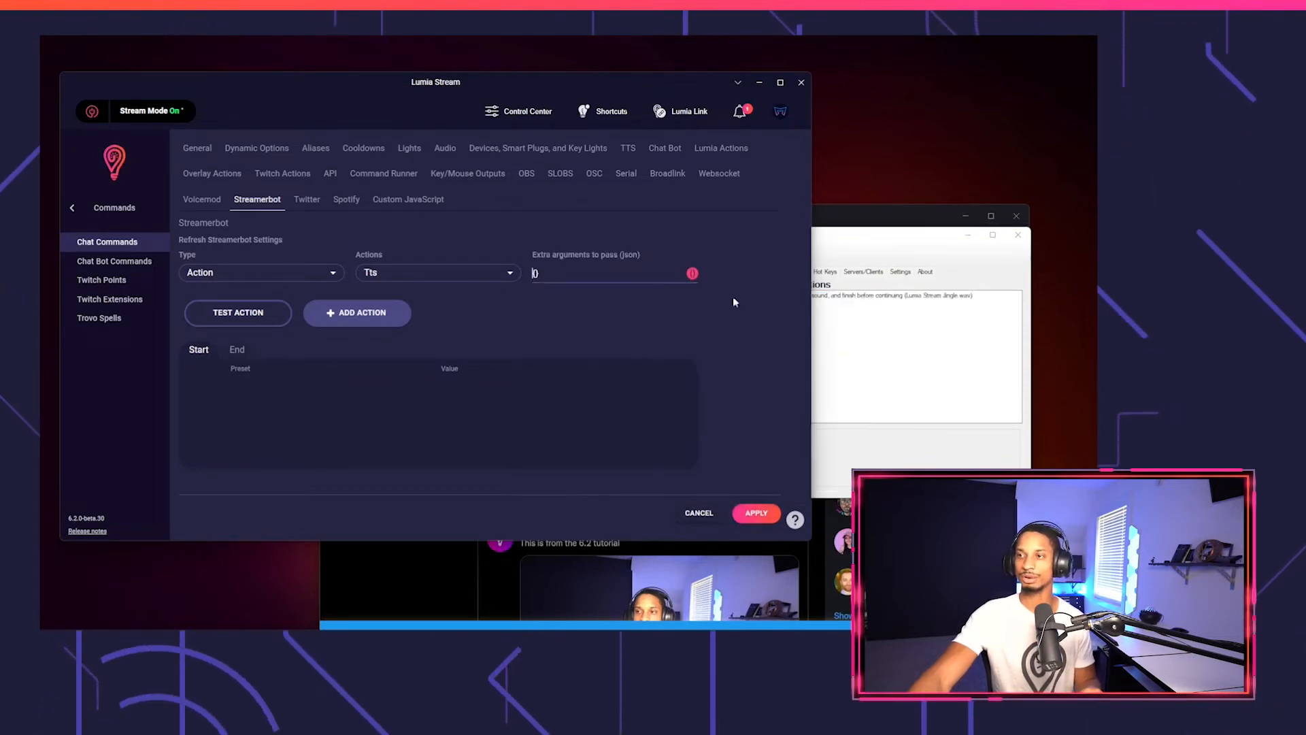
pyautogui.click(814, 306)
pyautogui.click(471, 297)
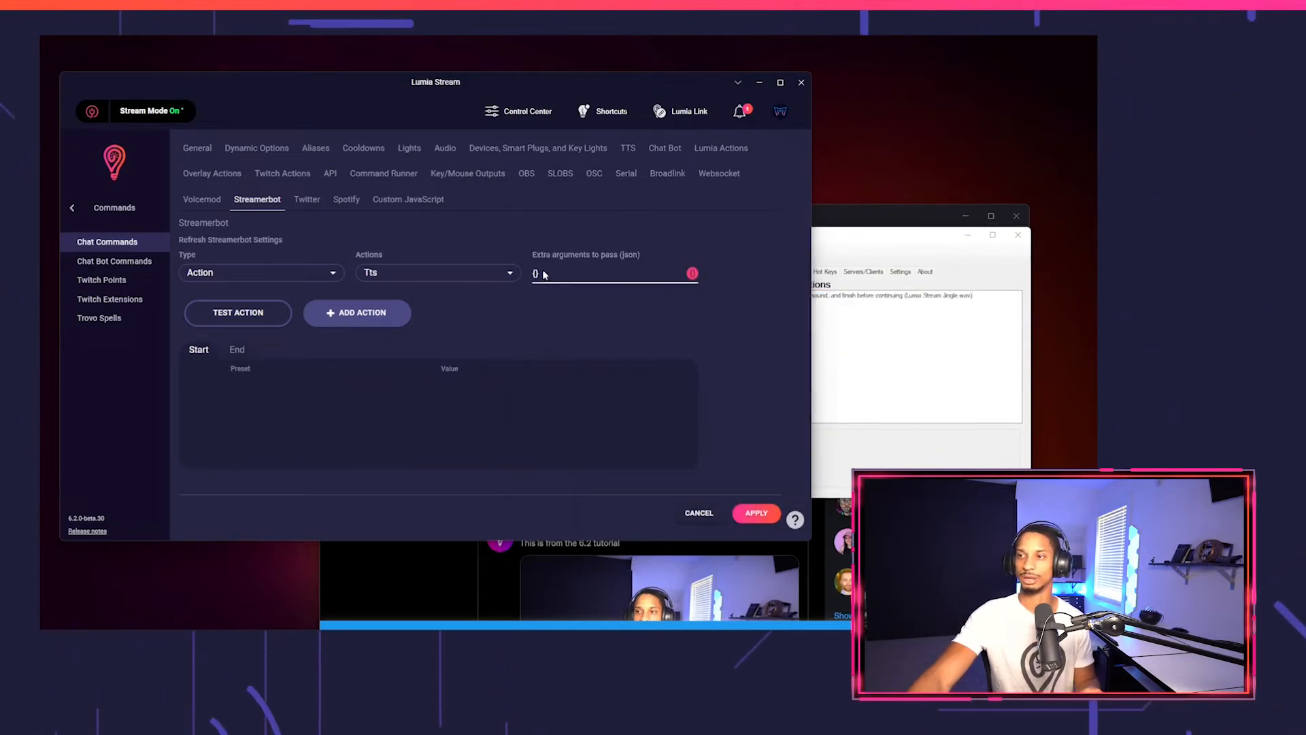
pyautogui.press('Return')
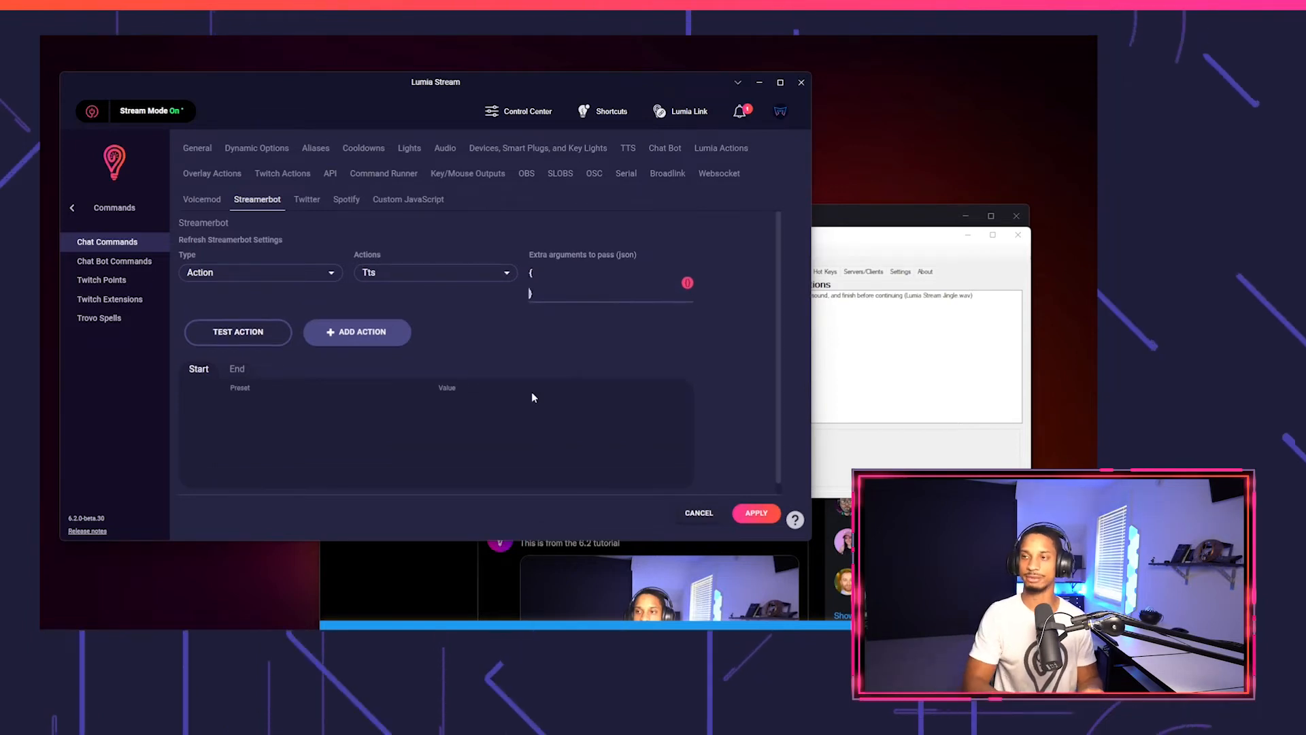
pyautogui.press('Tab')
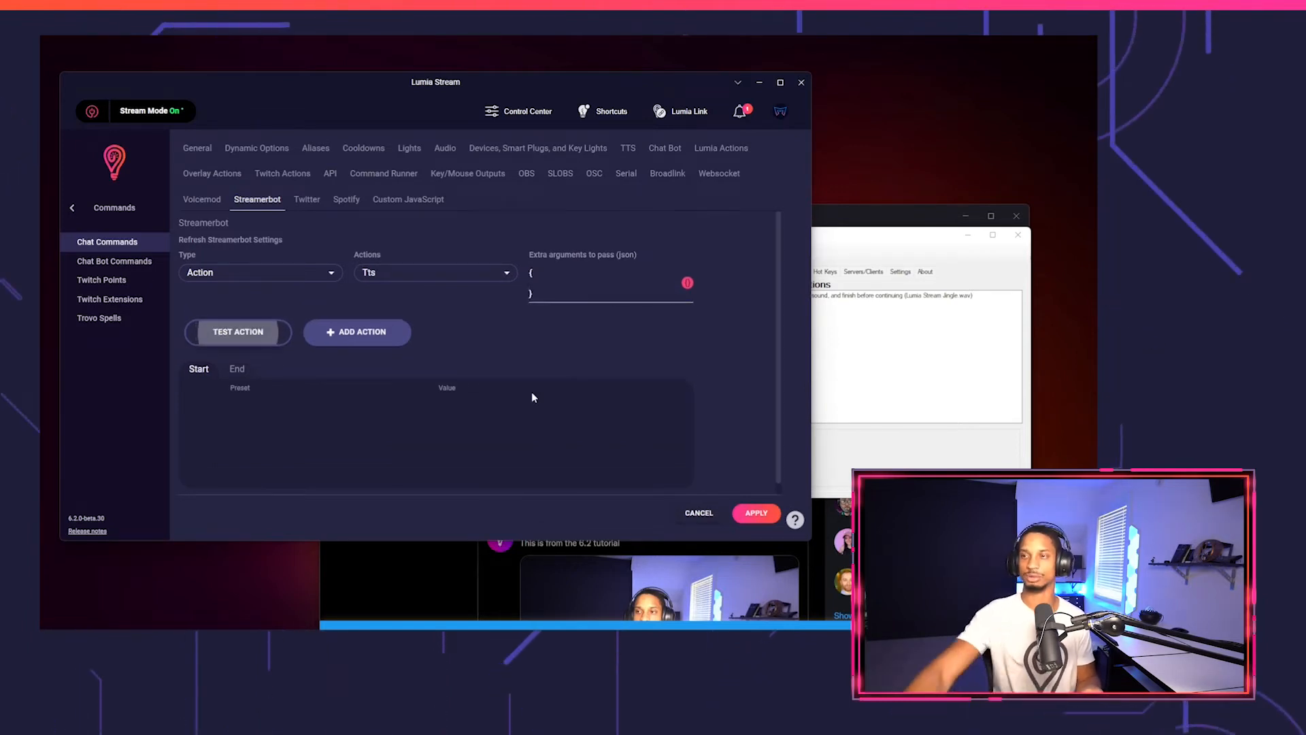
pyautogui.hotkey('shift', 'Tab')
pyautogui.write('"myvar"')
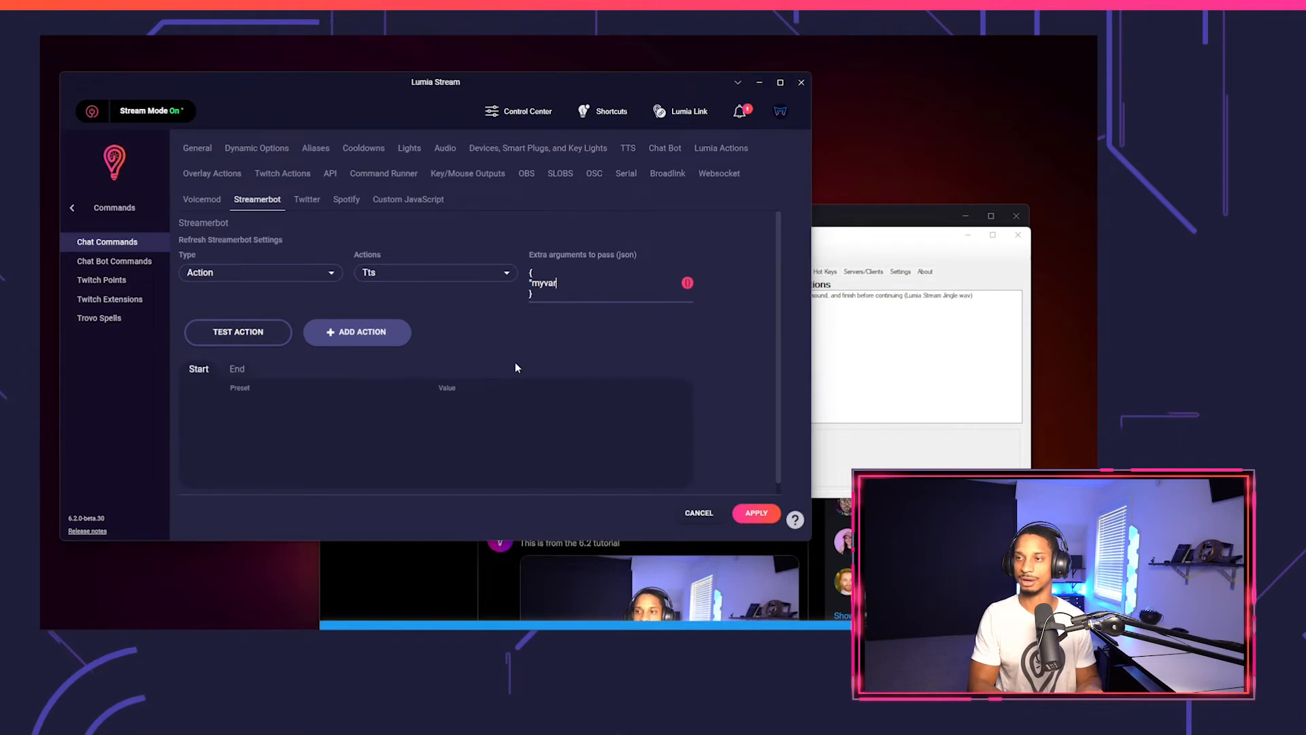
pyautogui.write(':')
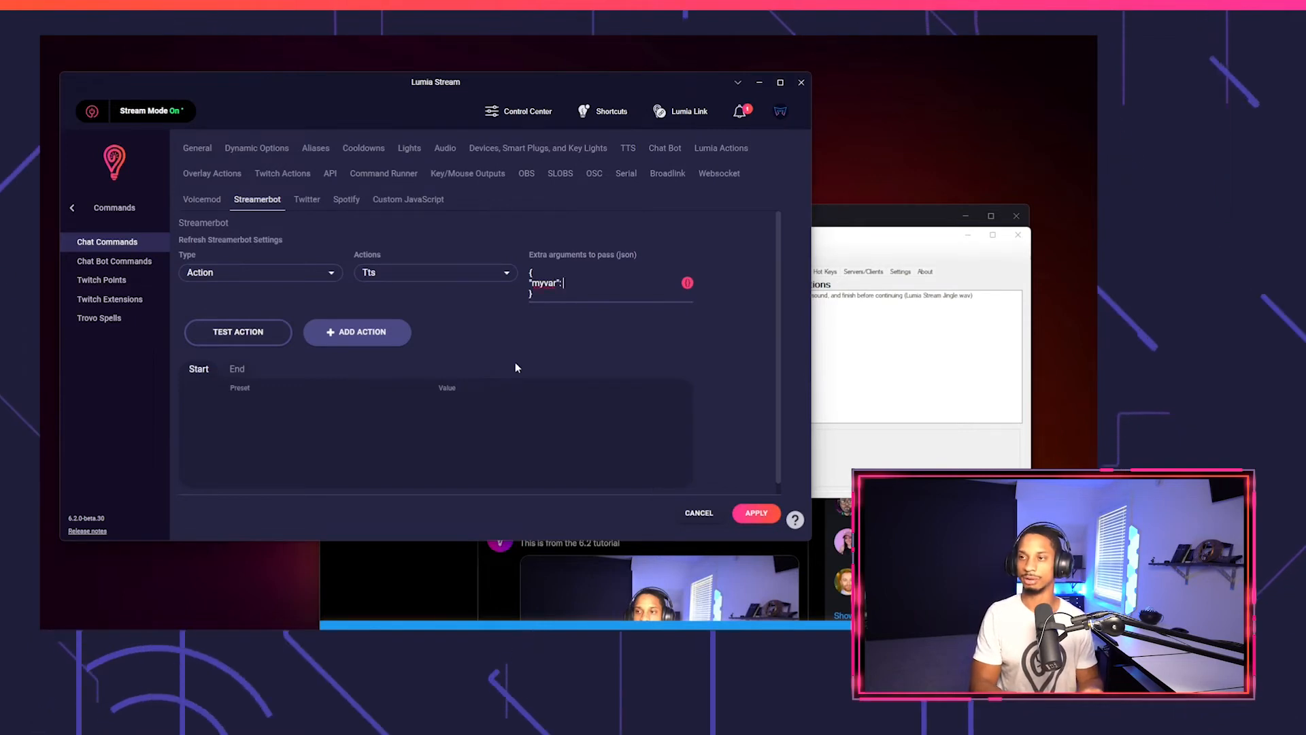
pyautogui.write(' "')
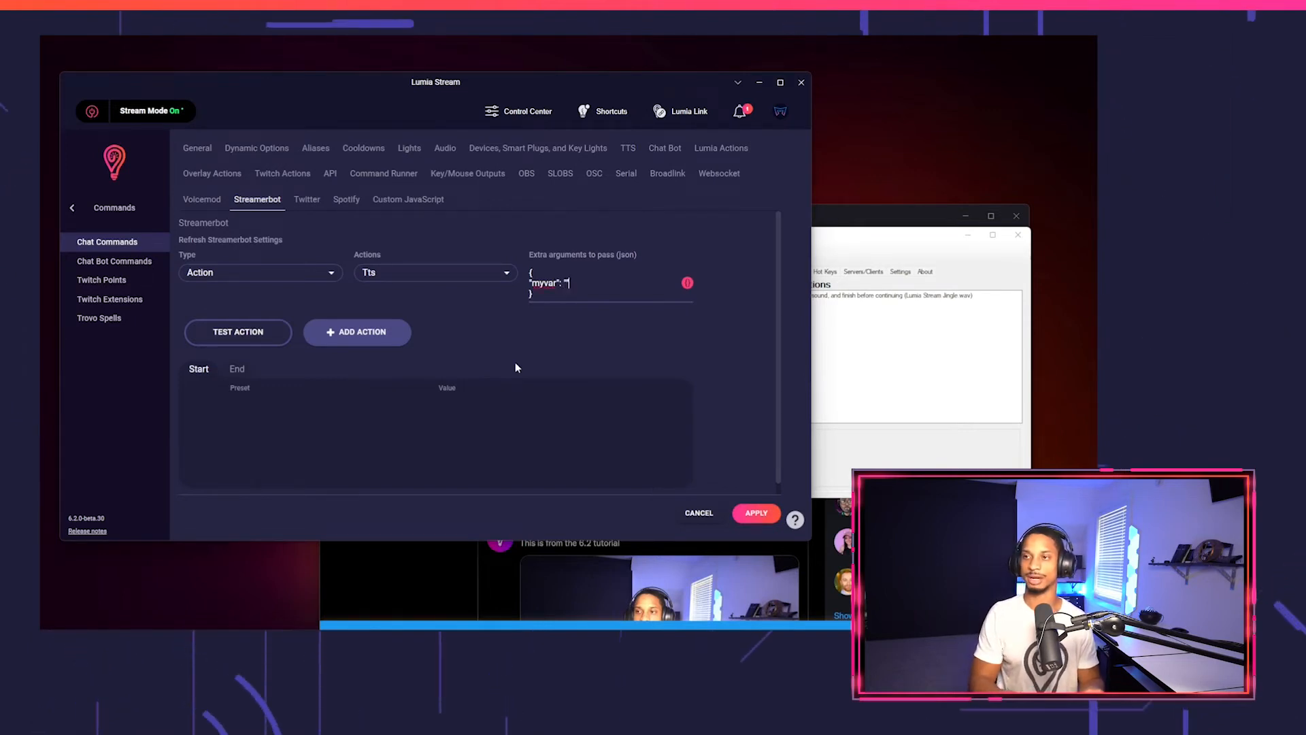
# Set the myvar argument's value to "{{username}}" using the variable list, and check the tts action in Streamer.bot.
pyautogui.click(687, 283)
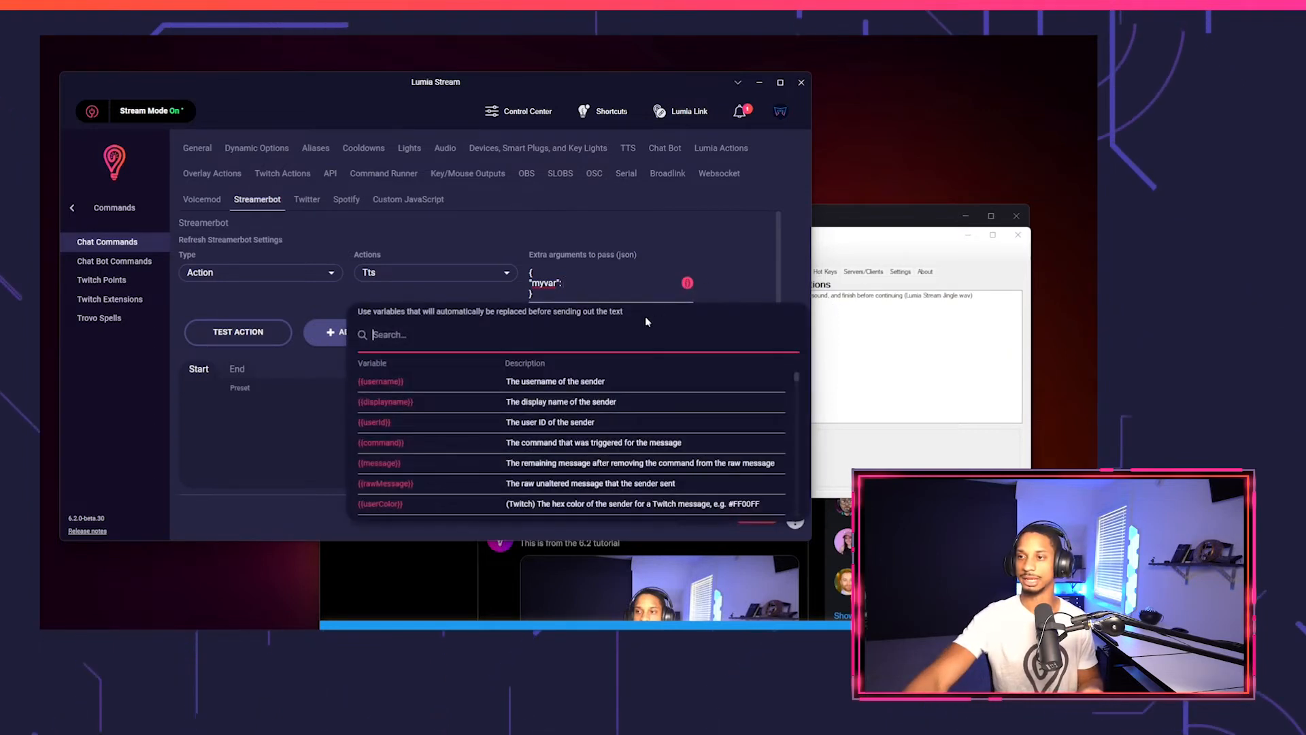
pyautogui.click(393, 382)
pyautogui.click(597, 287)
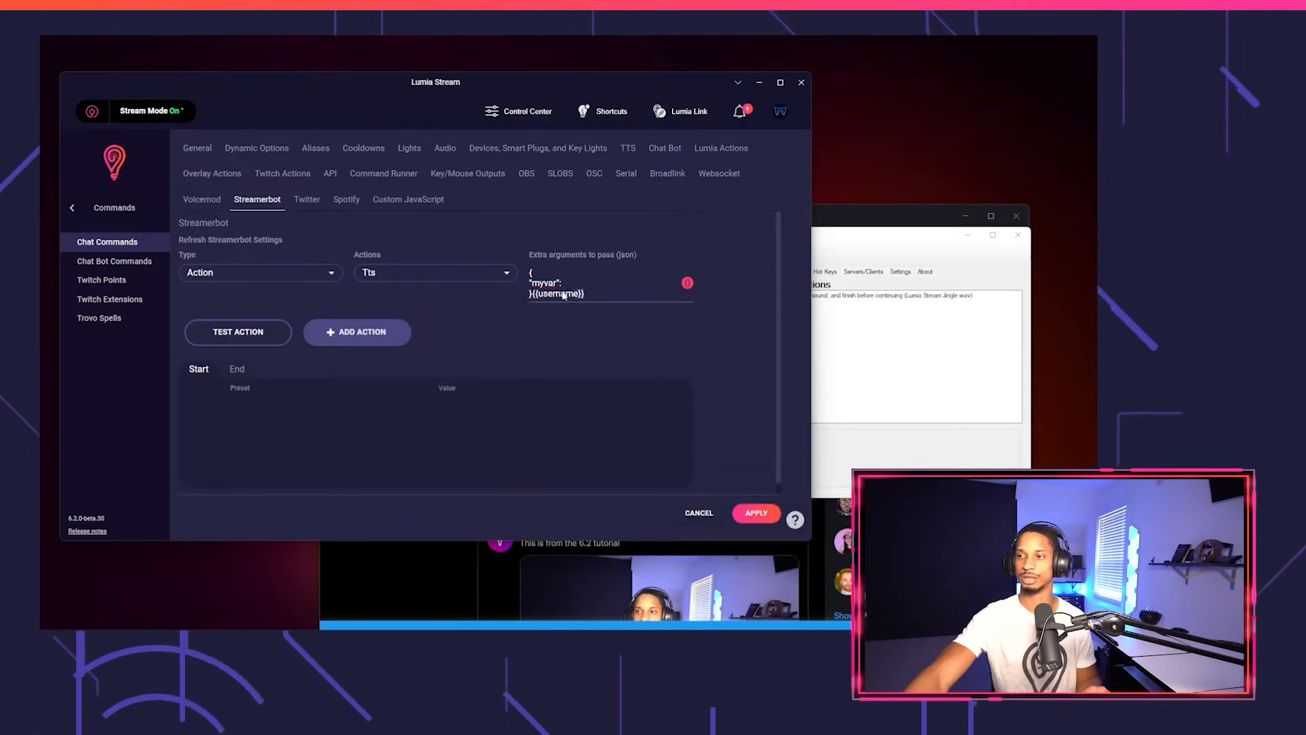
pyautogui.hotkey('ctrl', 'x')
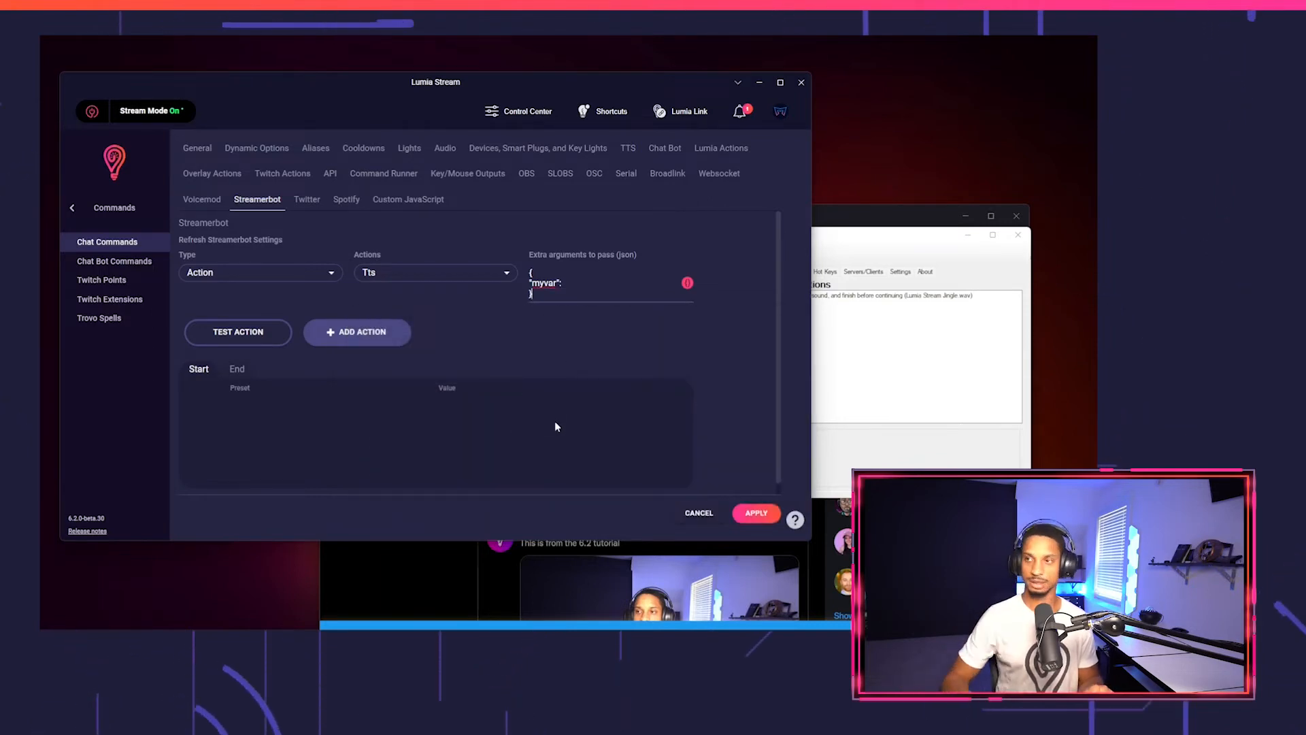
pyautogui.press('Left')
pyautogui.press('Left')
pyautogui.press('Left')
pyautogui.press('Left')
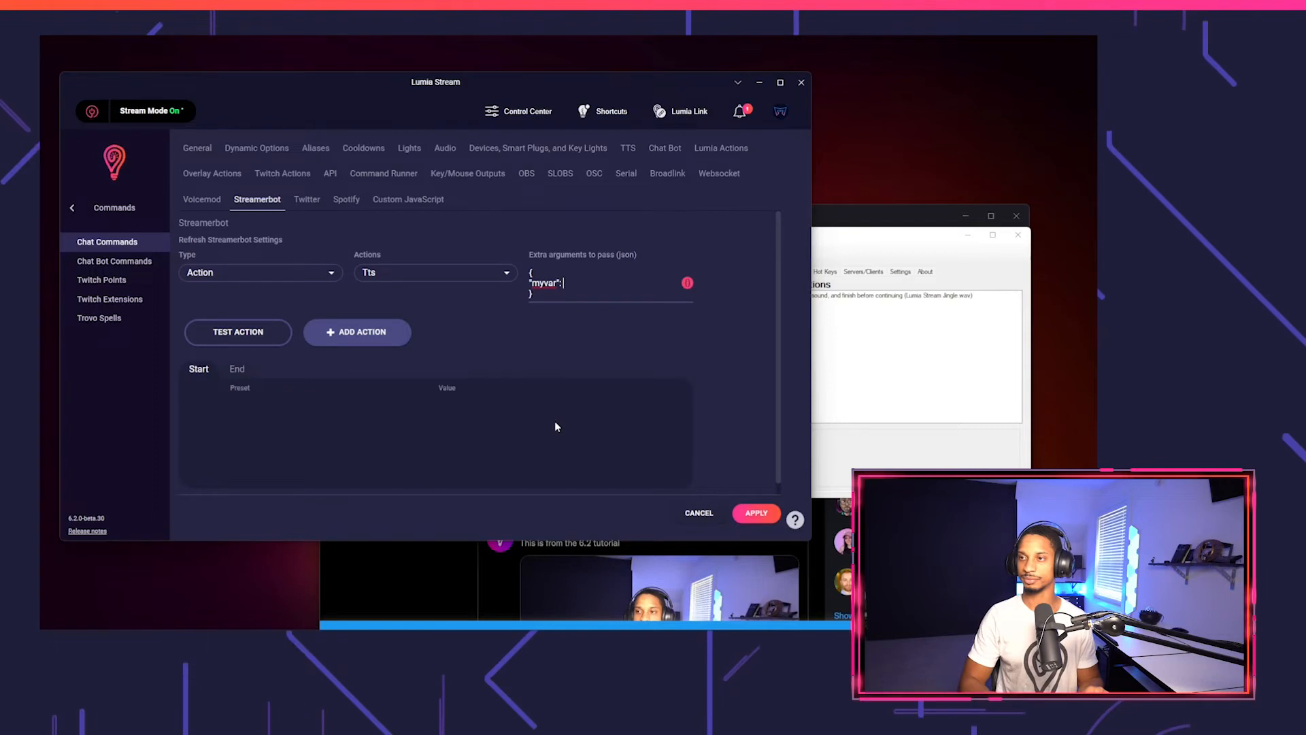
pyautogui.hotkey('ctrl', 'v')
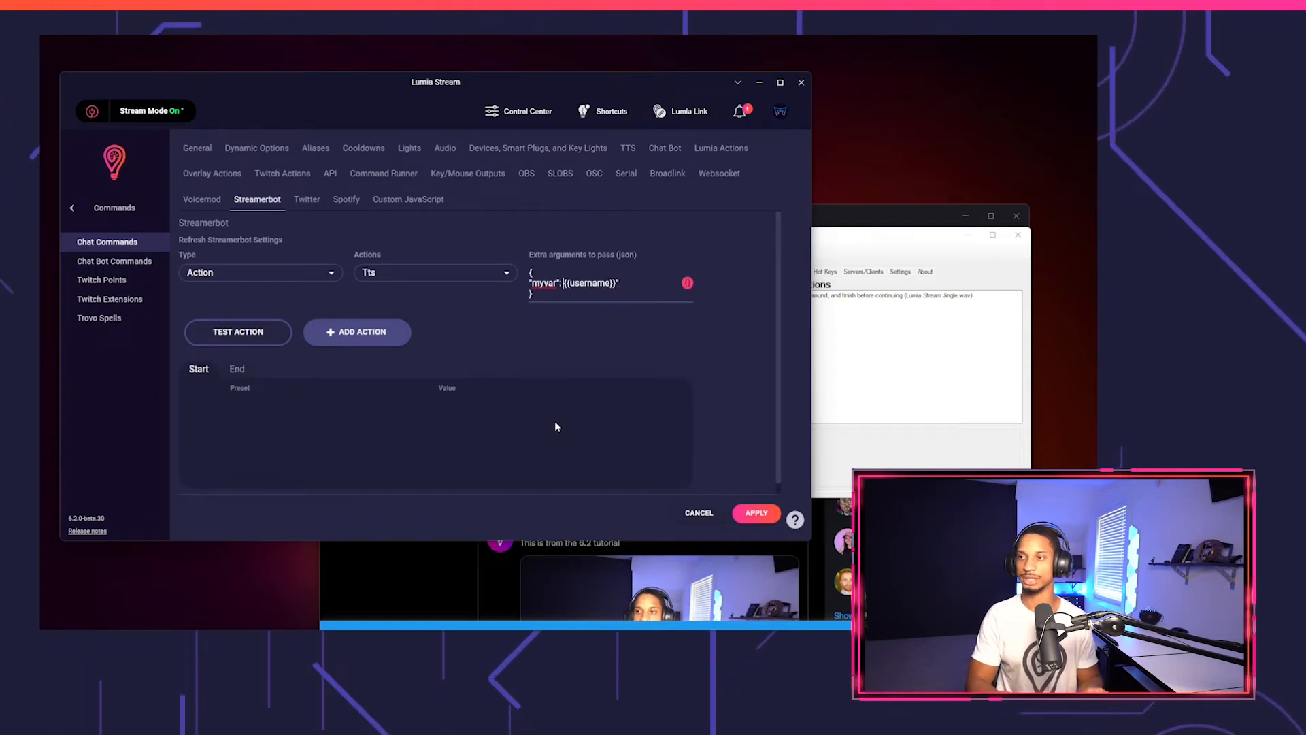
pyautogui.write('"')
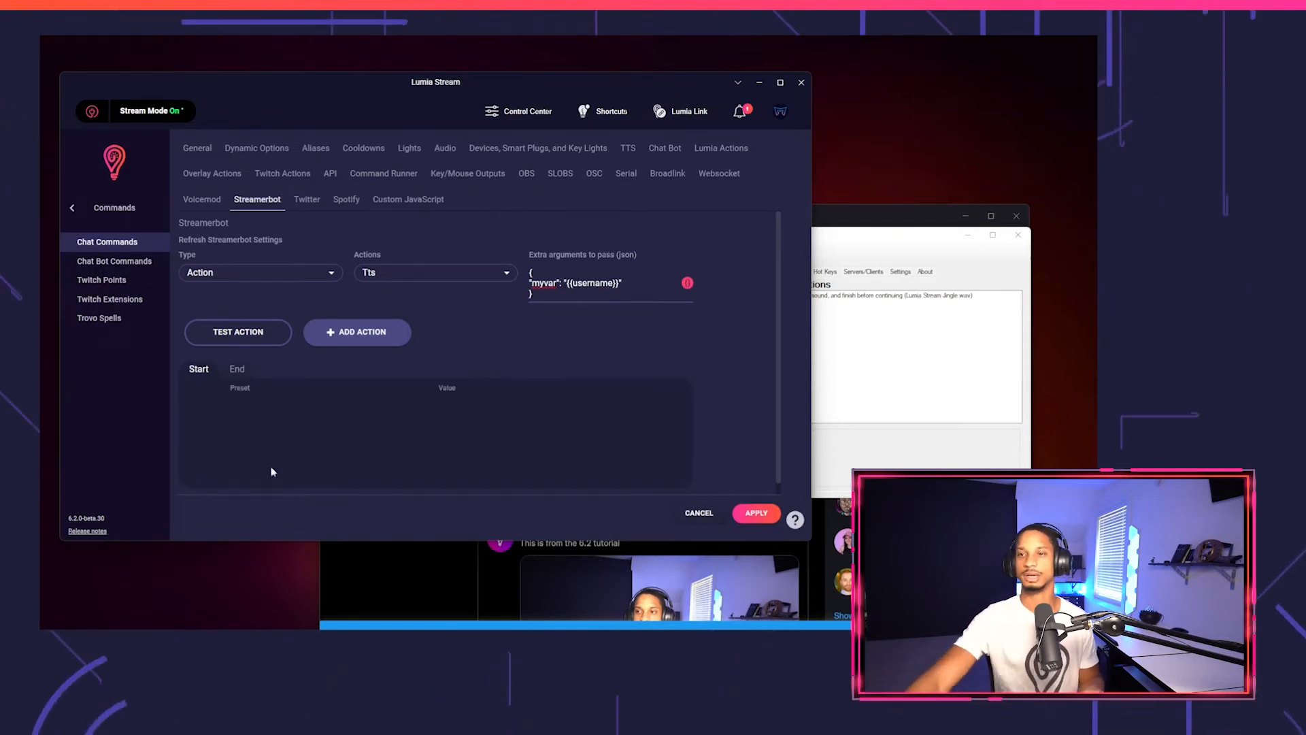
pyautogui.click(933, 378)
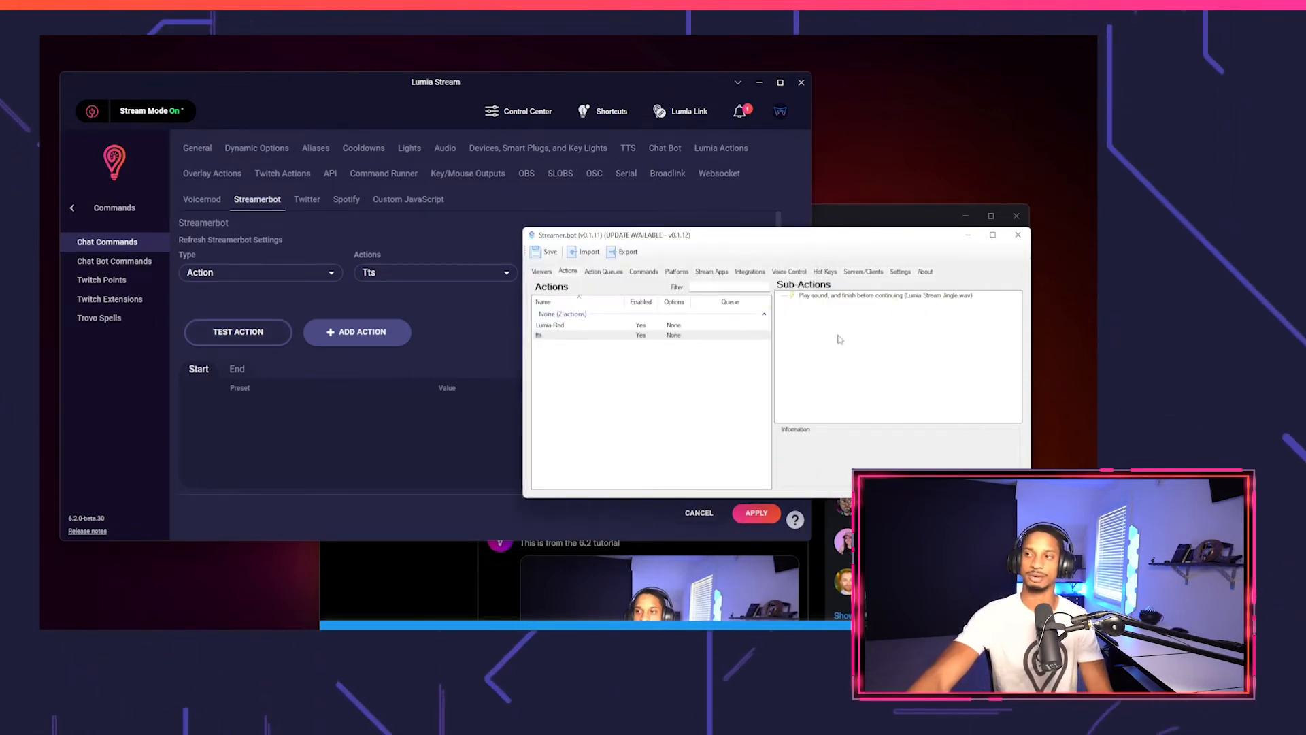
pyautogui.click(437, 327)
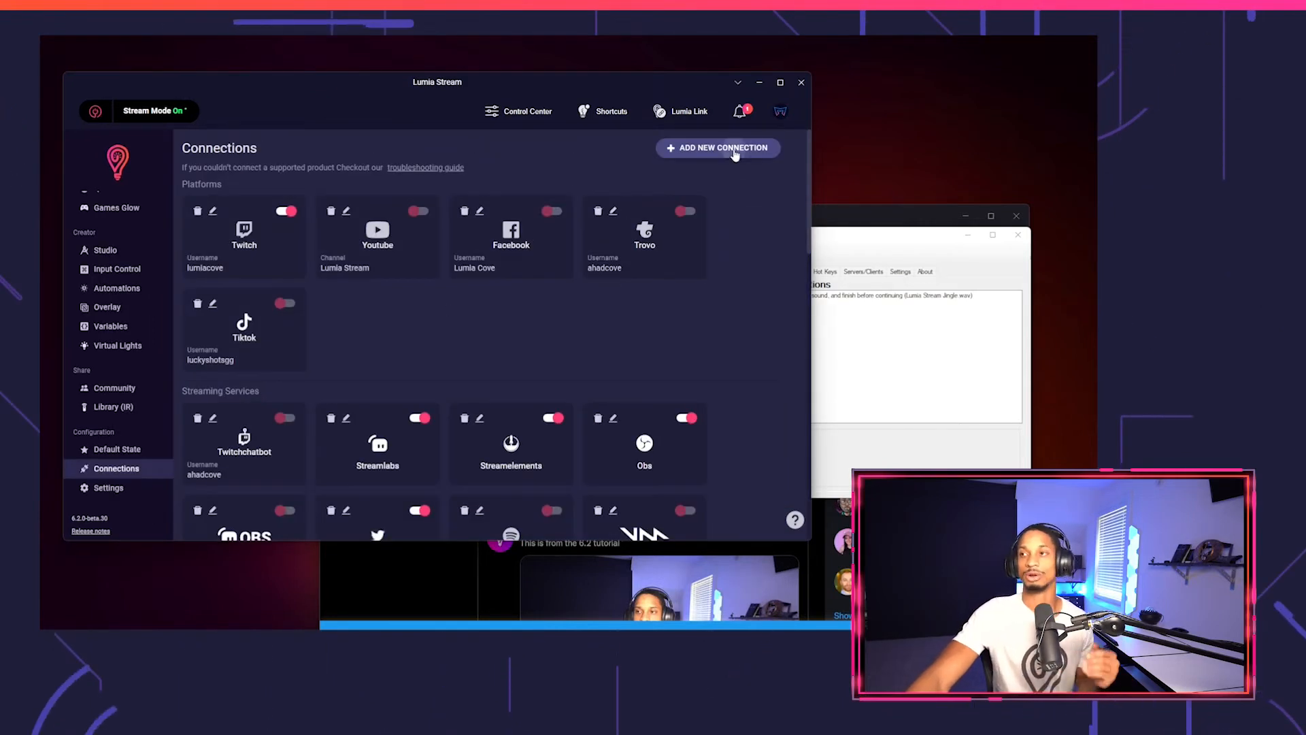
# Search the new connections for "govee", dismiss the other open windows, and open the Govee LAN setup.
pyautogui.click(734, 155)
pyautogui.write('govee')
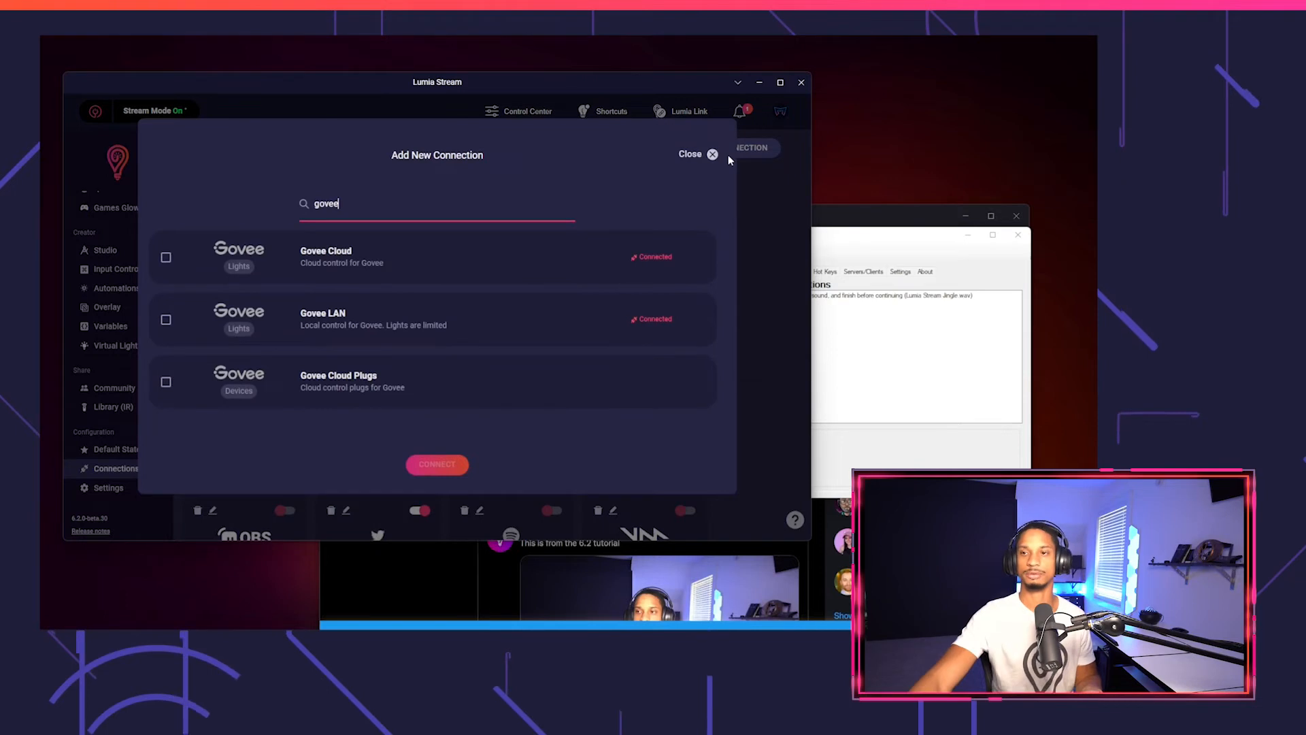
pyautogui.click(1010, 237)
pyautogui.click(808, 392)
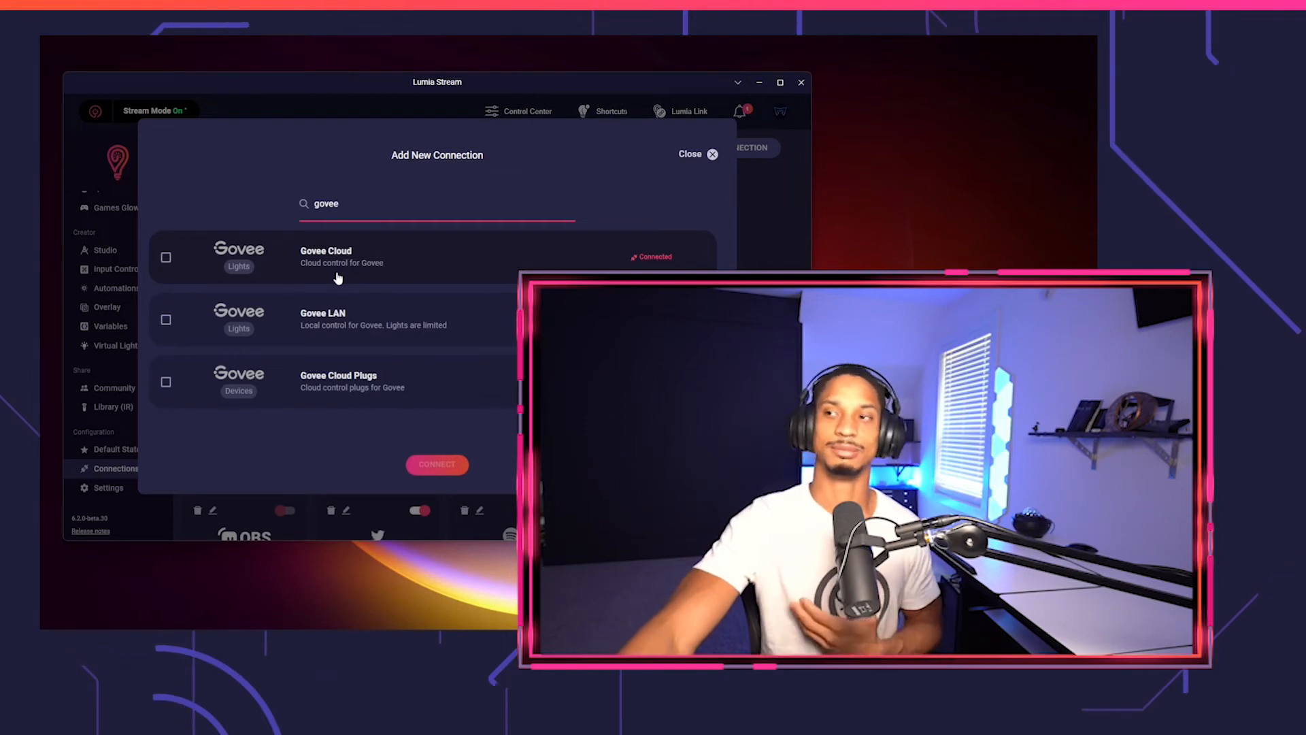
pyautogui.click(342, 323)
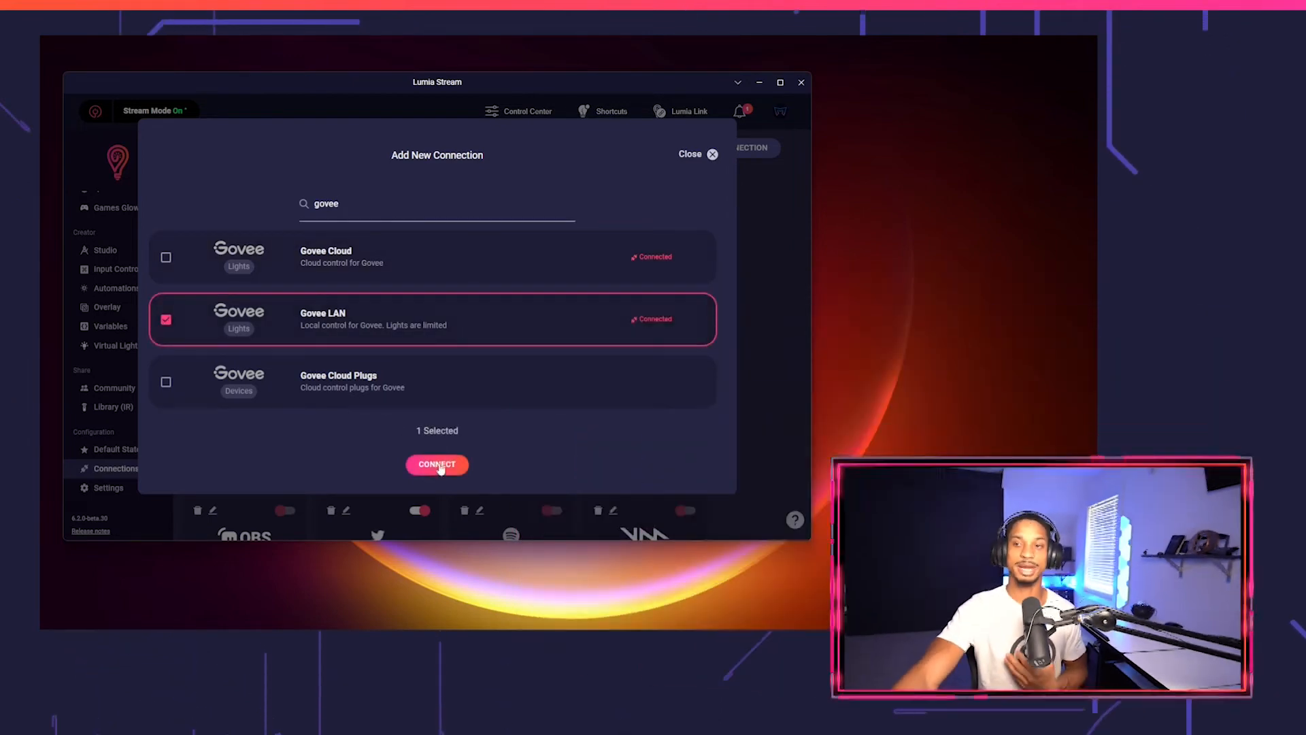
pyautogui.click(442, 465)
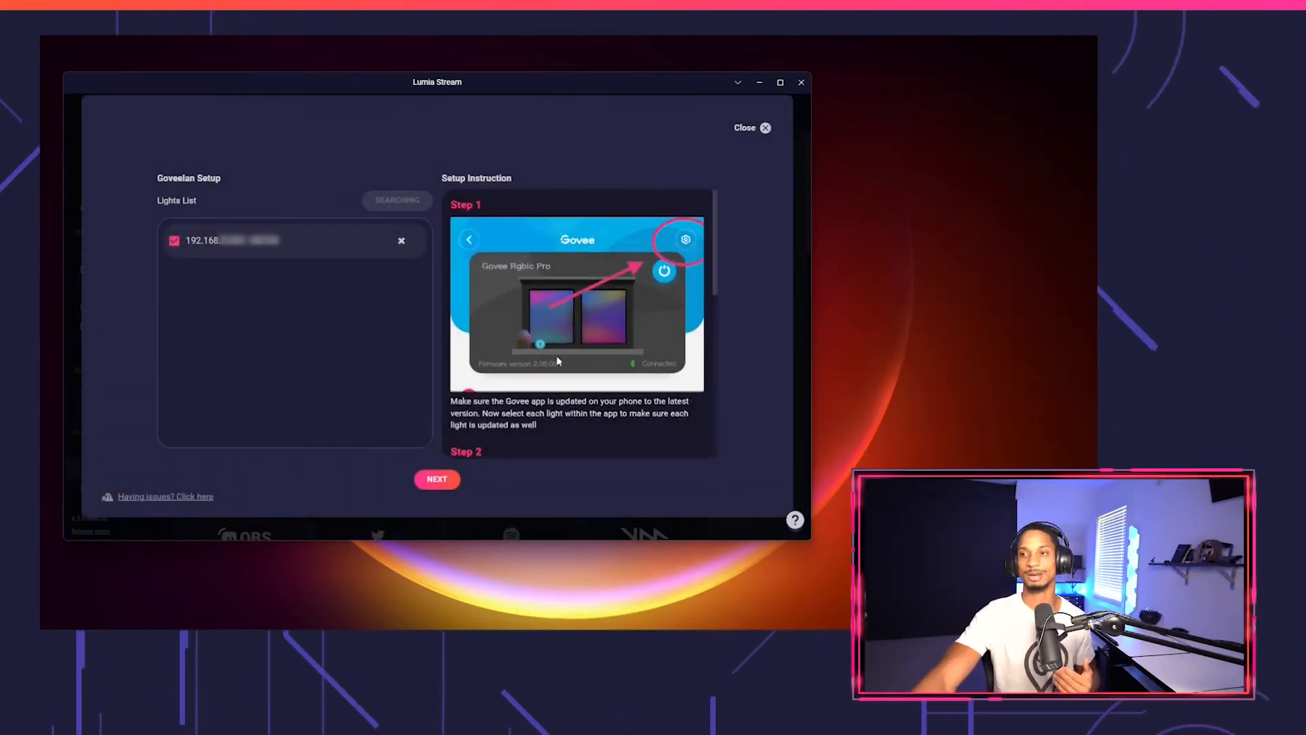
# Read the Govee LAN setup instructions through Step 3 and close the setup.
pyautogui.scroll(-5, 591, 326)
pyautogui.scroll(-2, 596, 326)
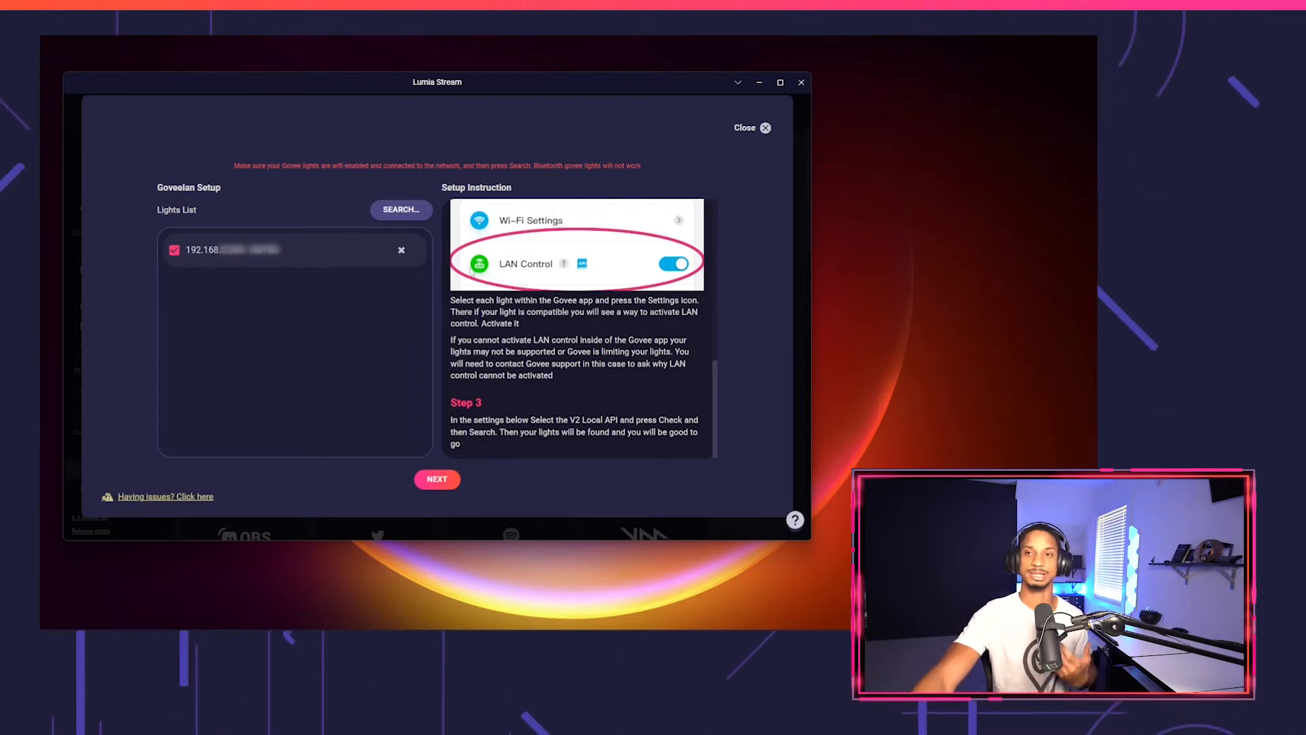
pyautogui.click(742, 128)
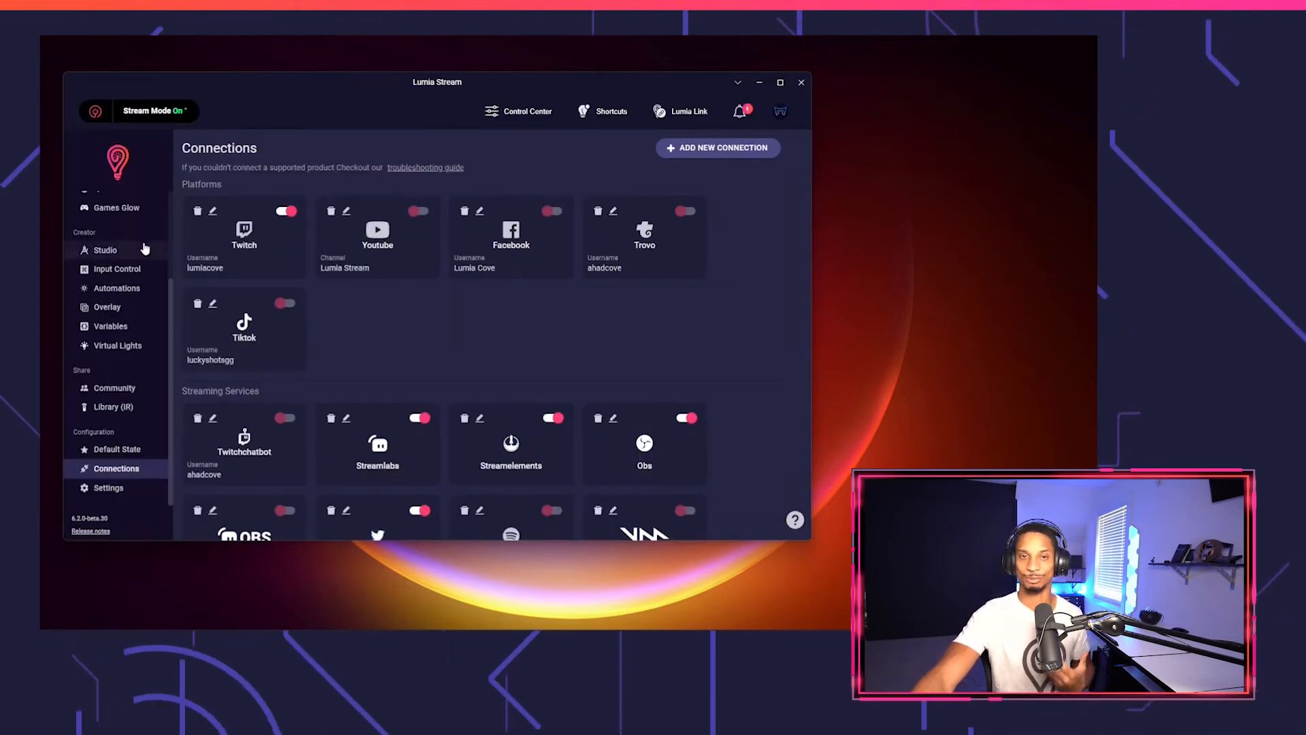
# Open the chat commands list and test the new-command entry.
pyautogui.scroll(3, 136, 262)
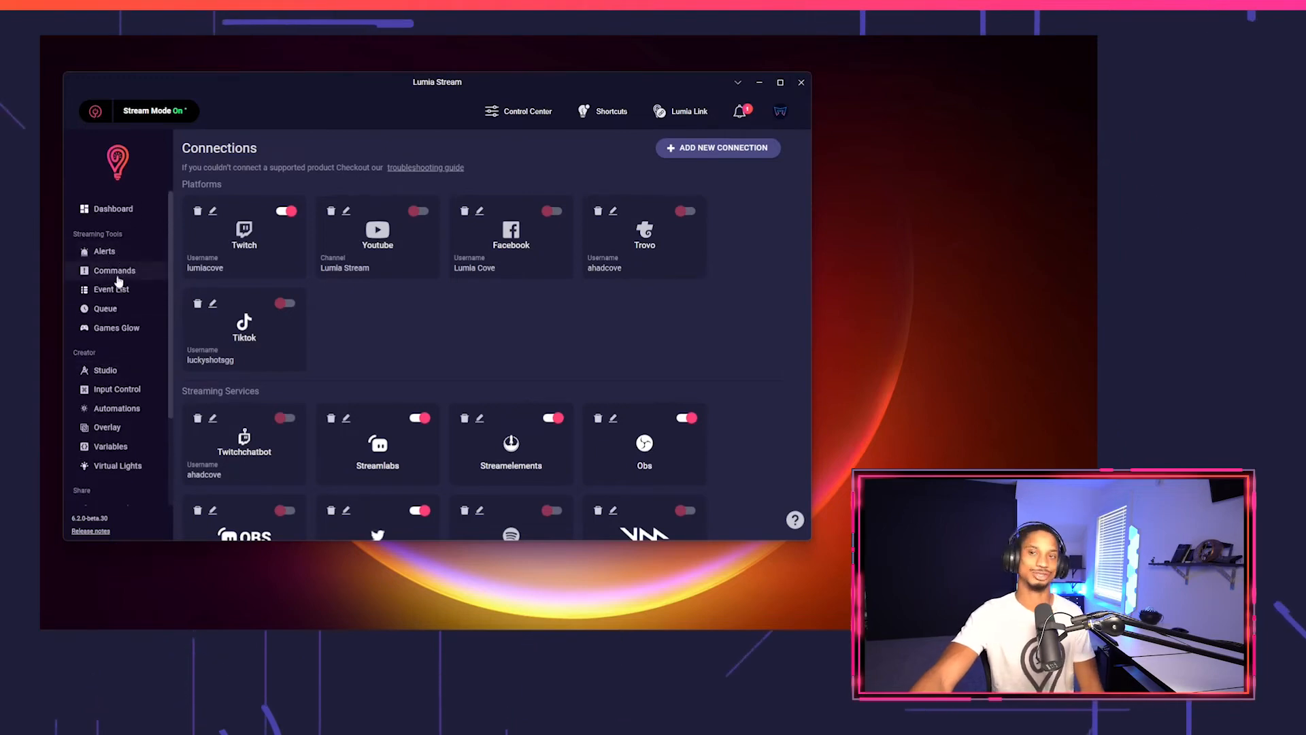
pyautogui.click(116, 275)
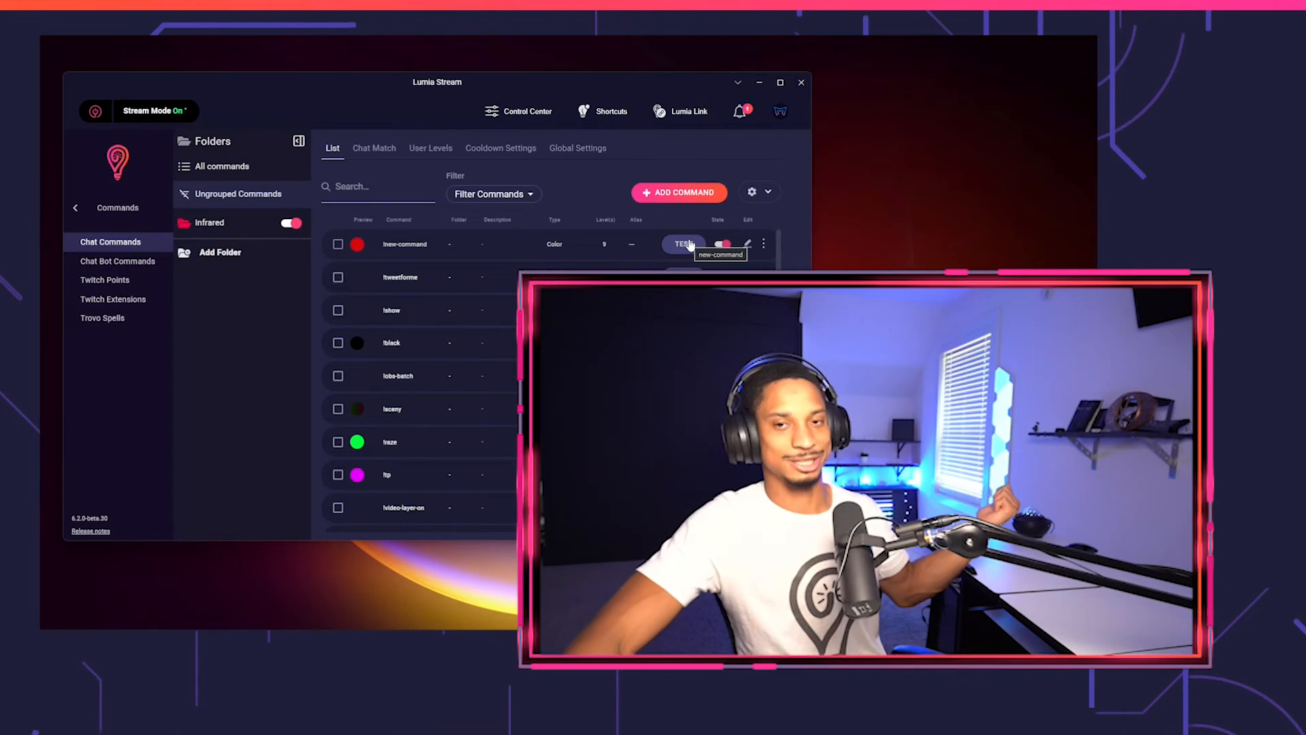
pyautogui.click(684, 244)
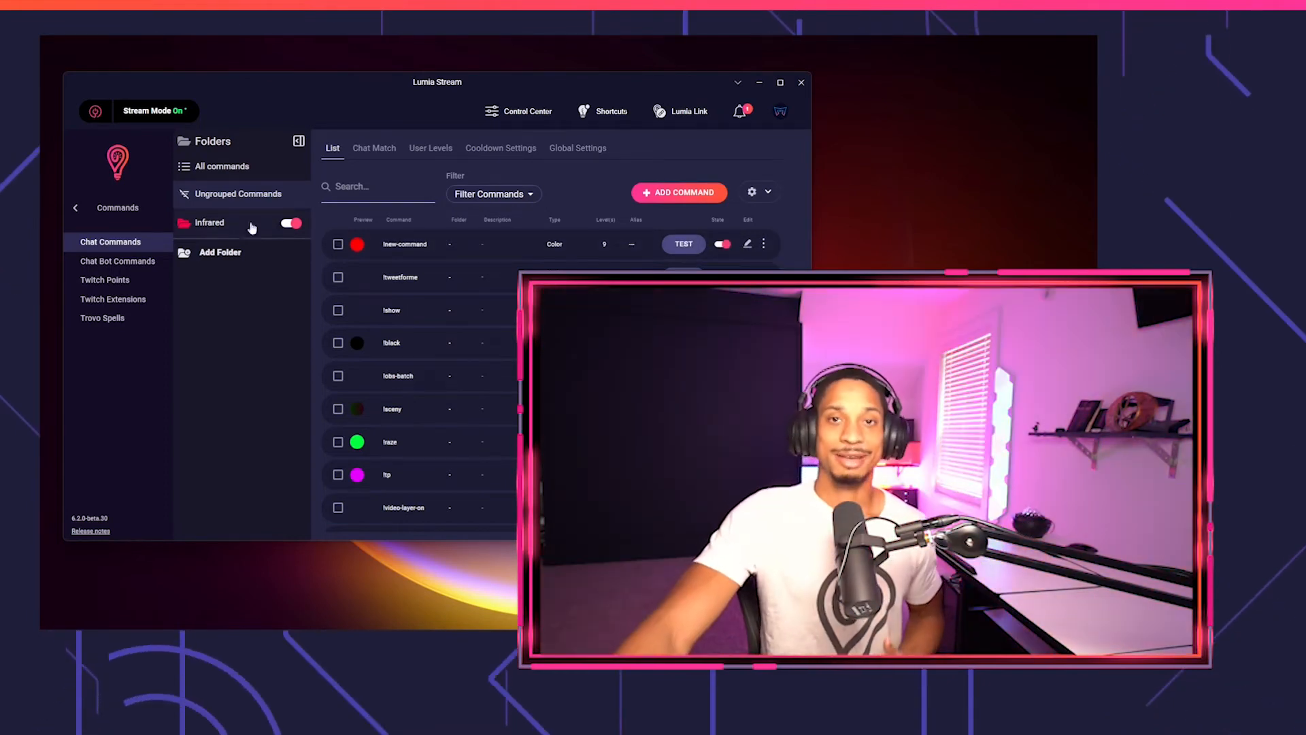
# Search the new connections for "broa" and open the Broadlink setup.
pyautogui.click(87, 207)
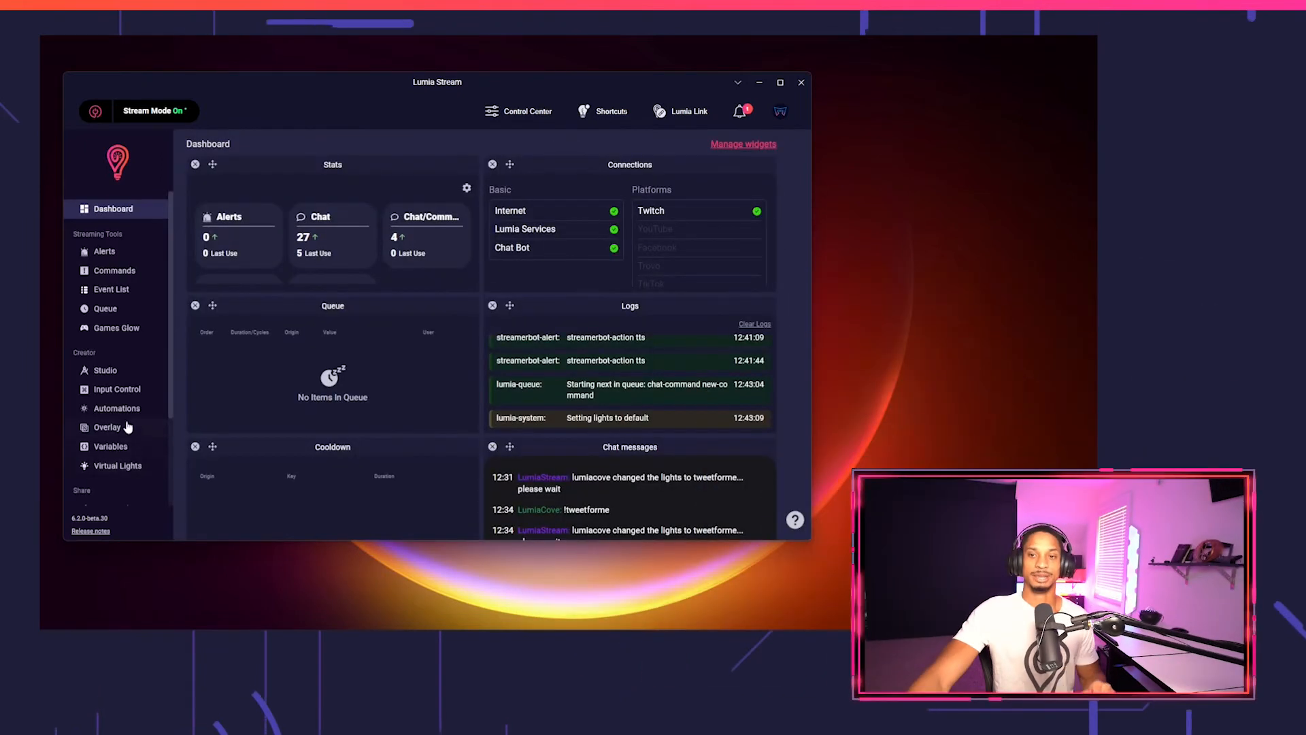
pyautogui.click(114, 468)
pyautogui.click(728, 145)
pyautogui.write('broa')
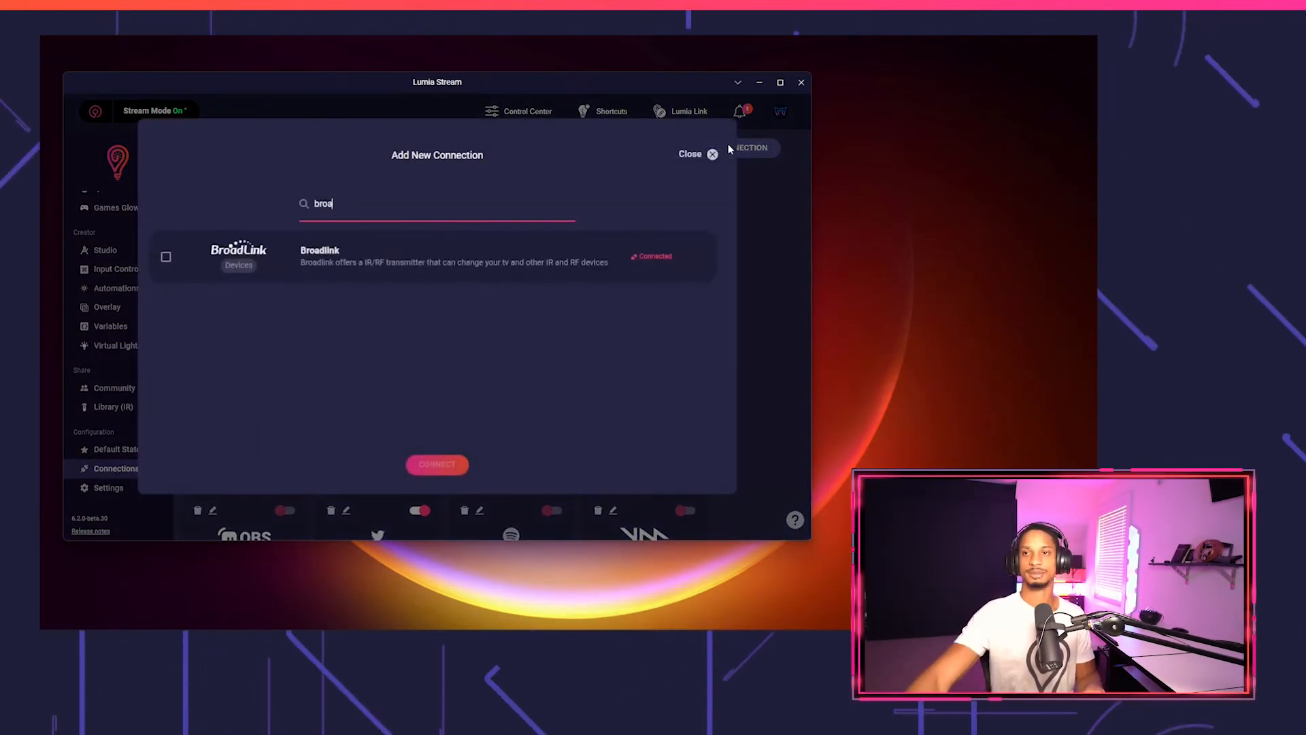
pyautogui.click(523, 262)
pyautogui.click(455, 468)
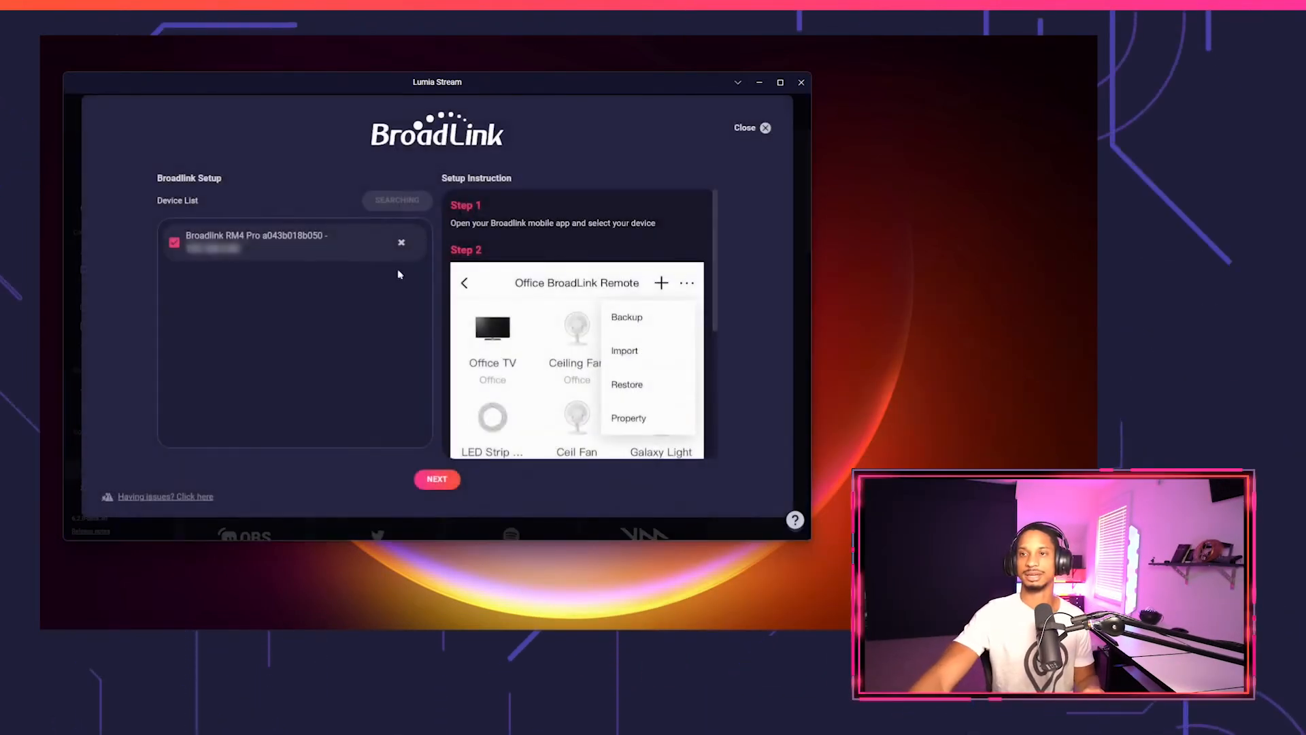
# Close the Broadlink setup and open the Infrared Library.
pyautogui.click(765, 128)
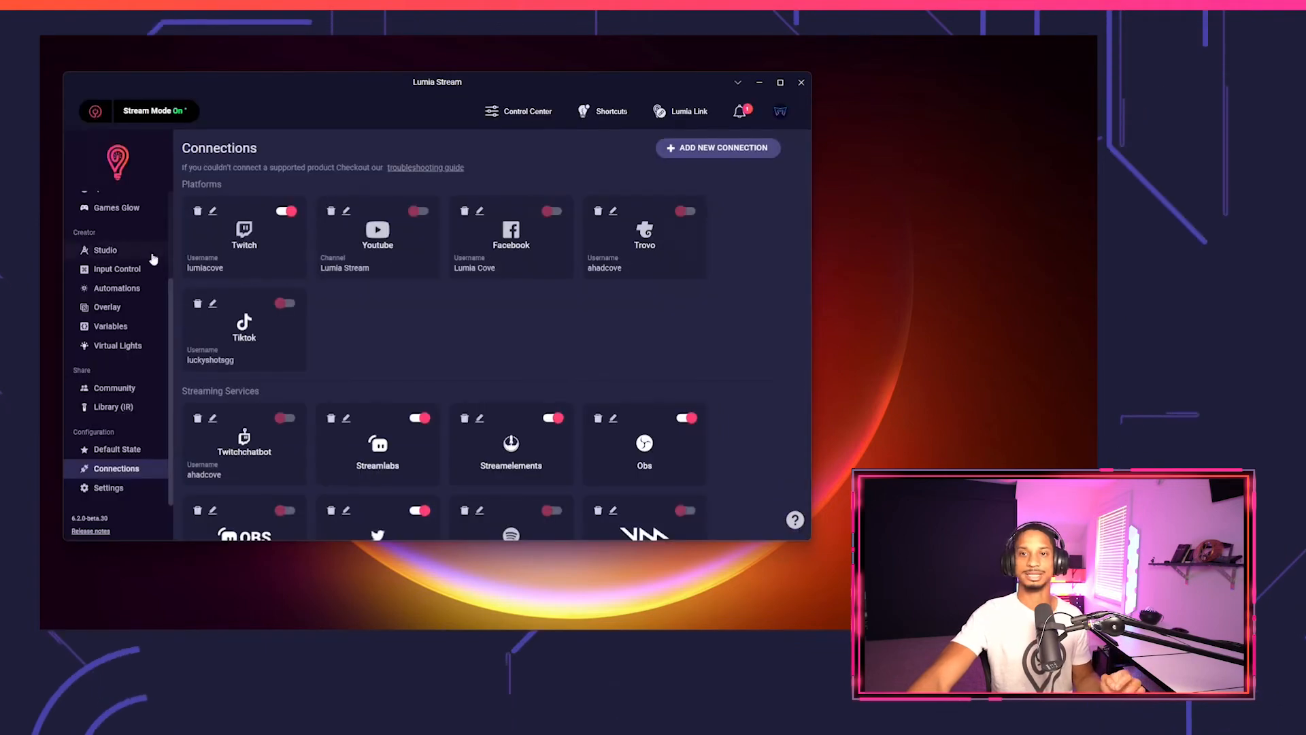
pyautogui.scroll(-3, 102, 340)
pyautogui.click(112, 416)
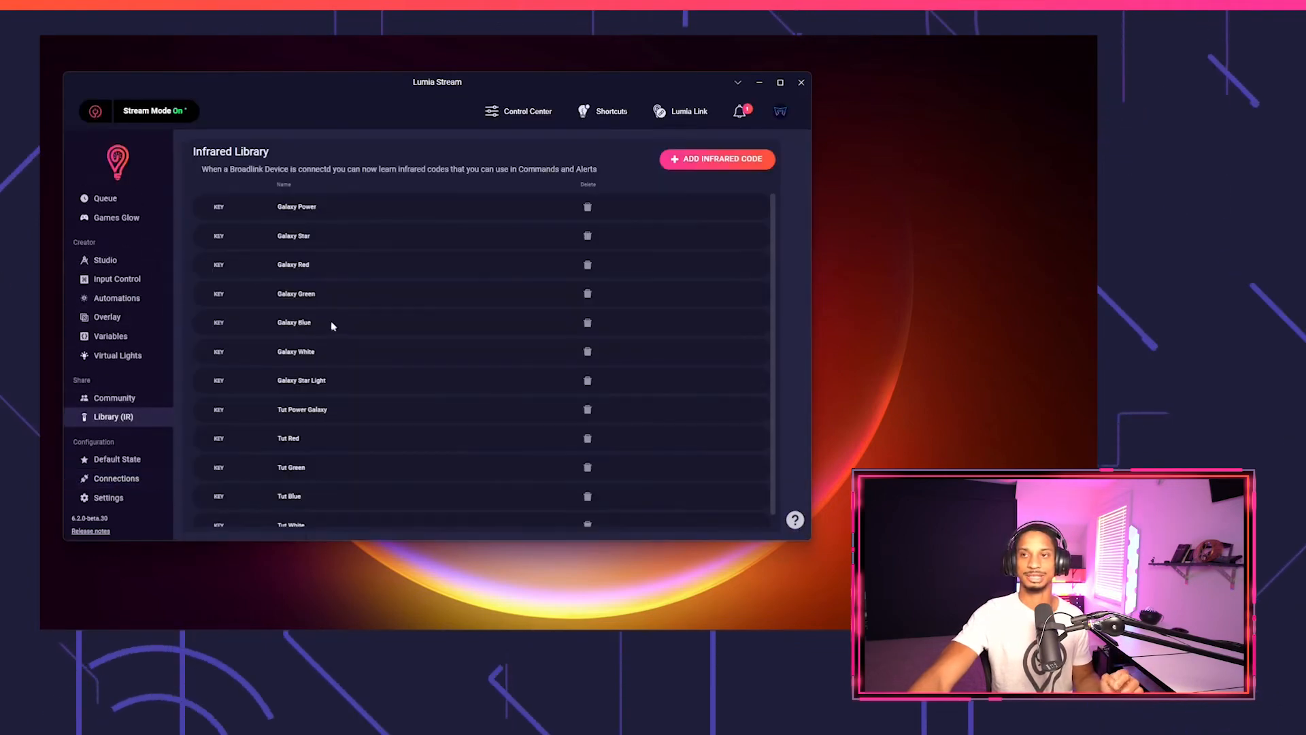
# Open the chat commands and show the commands stored in the Infrared folder.
pyautogui.scroll(-1, 430, 289)
pyautogui.scroll(3, 142, 272)
pyautogui.scroll(1, 263, 255)
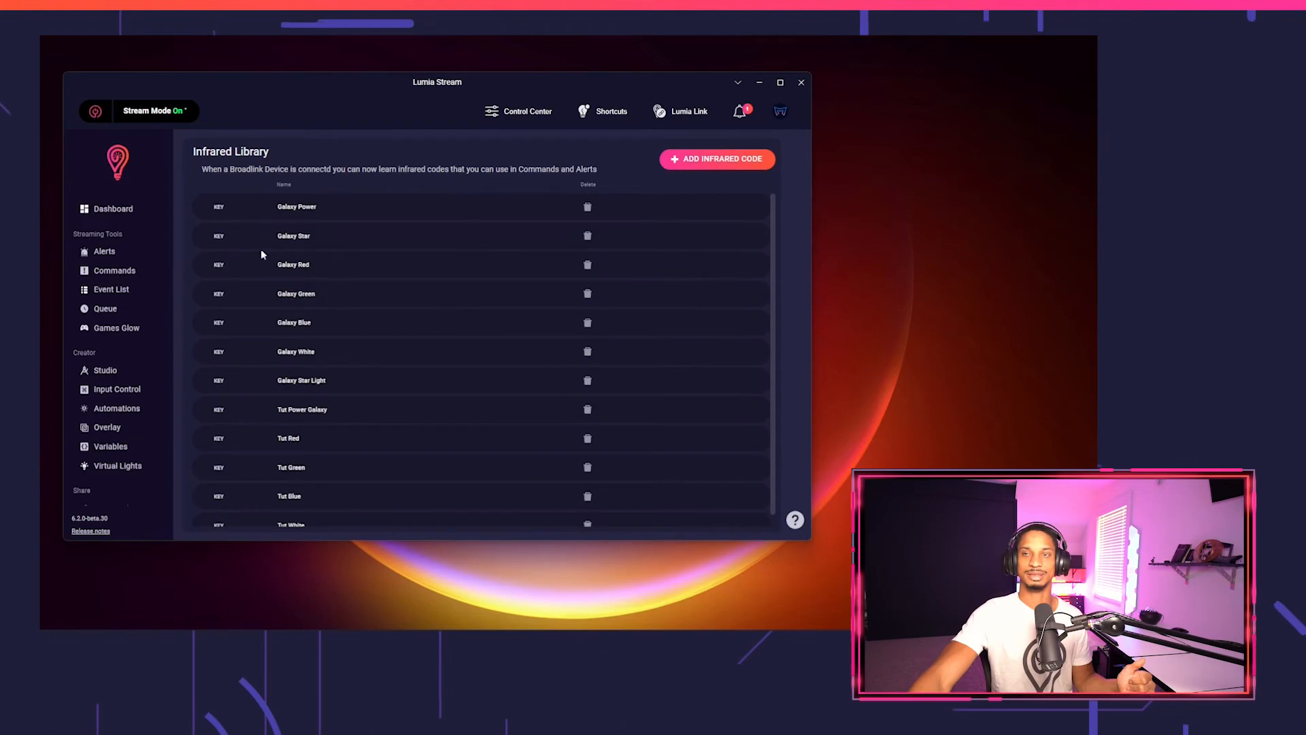
pyautogui.click(110, 289)
pyautogui.click(115, 271)
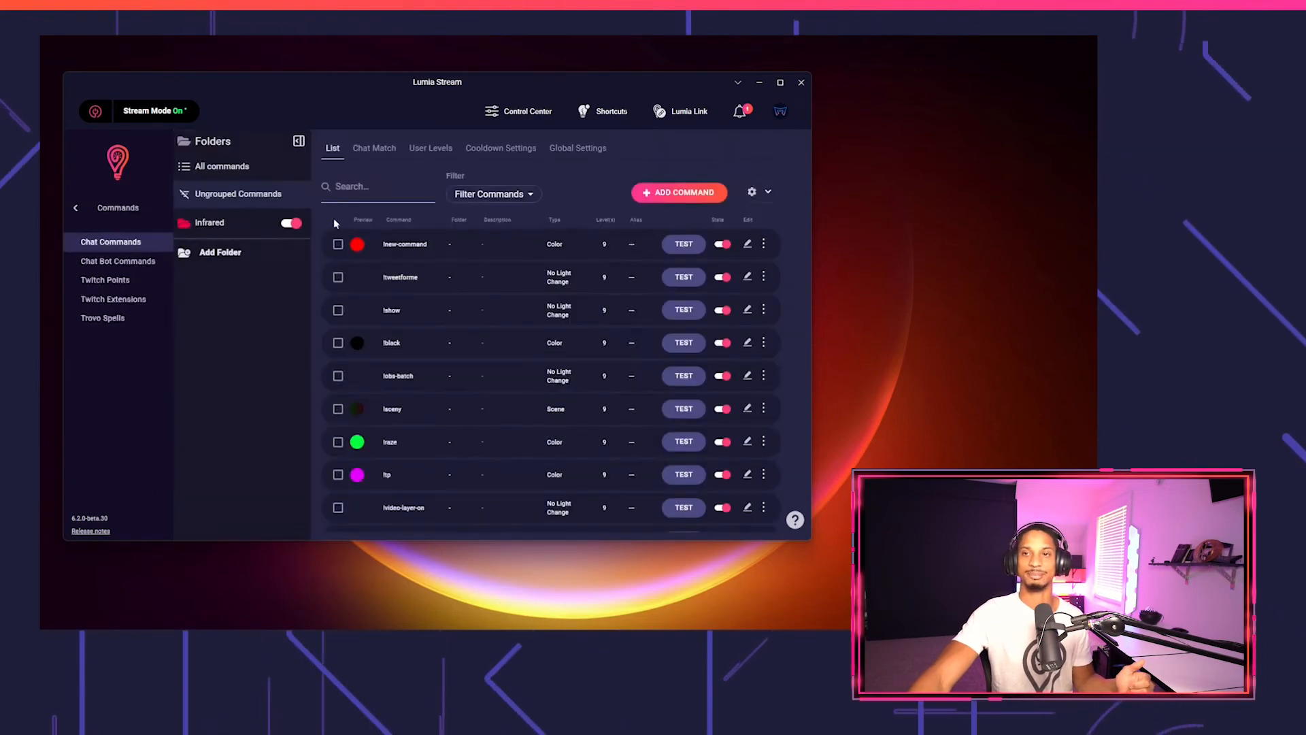
pyautogui.click(211, 223)
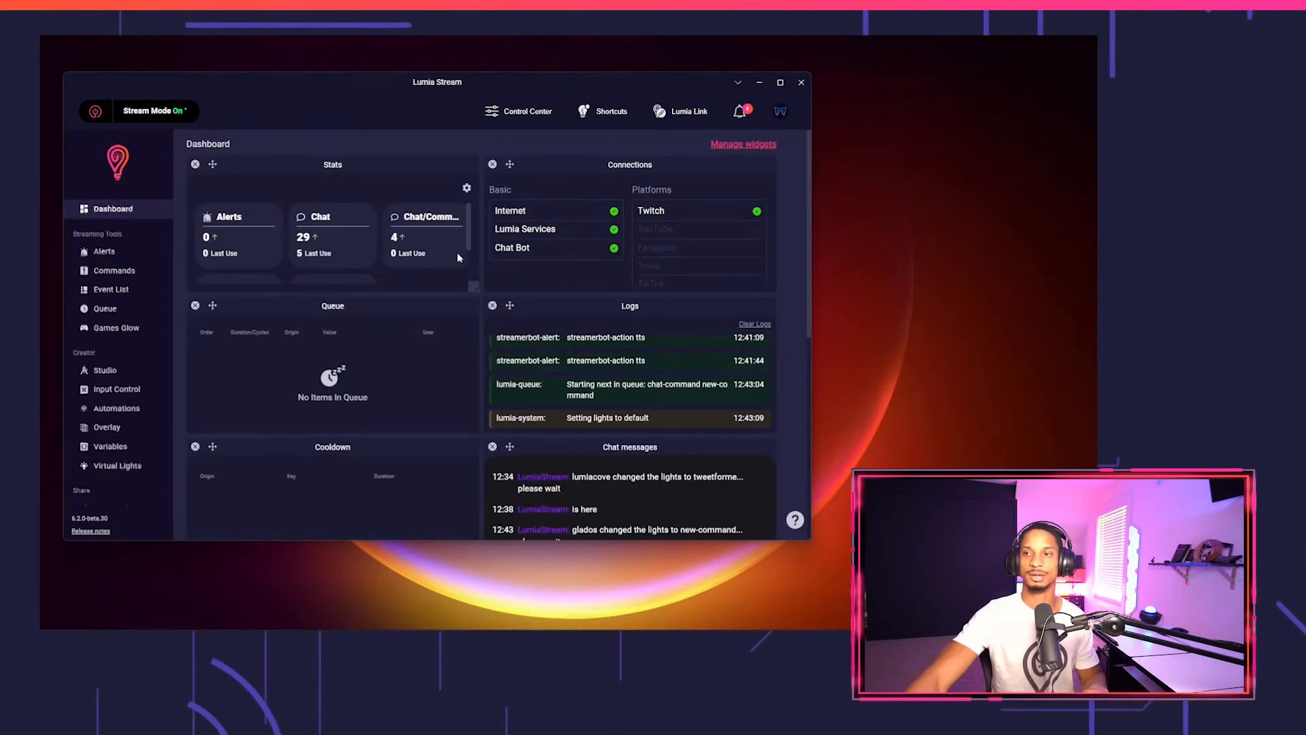
# Move the Logs widget to the Queue widget's spot on the dashboard and remove it.
pyautogui.moveTo(511, 304); pyautogui.dragTo(258, 291)
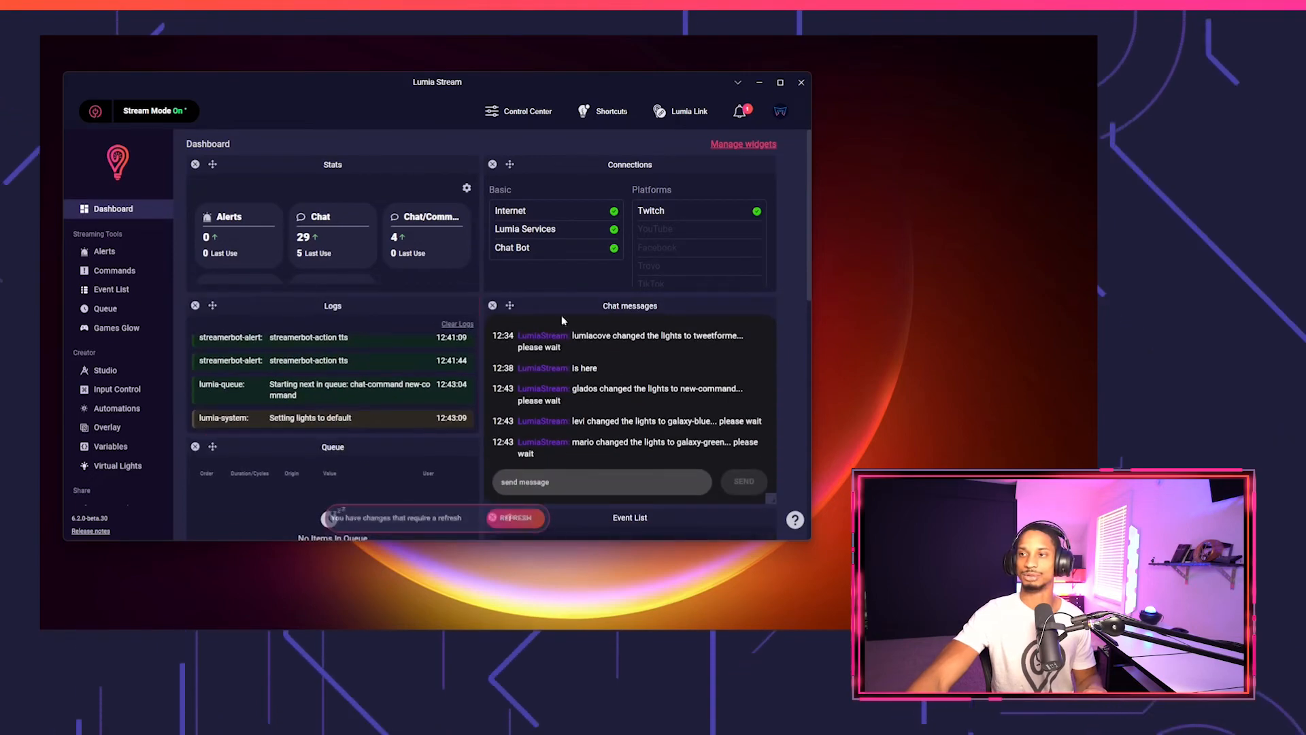
pyautogui.click(195, 306)
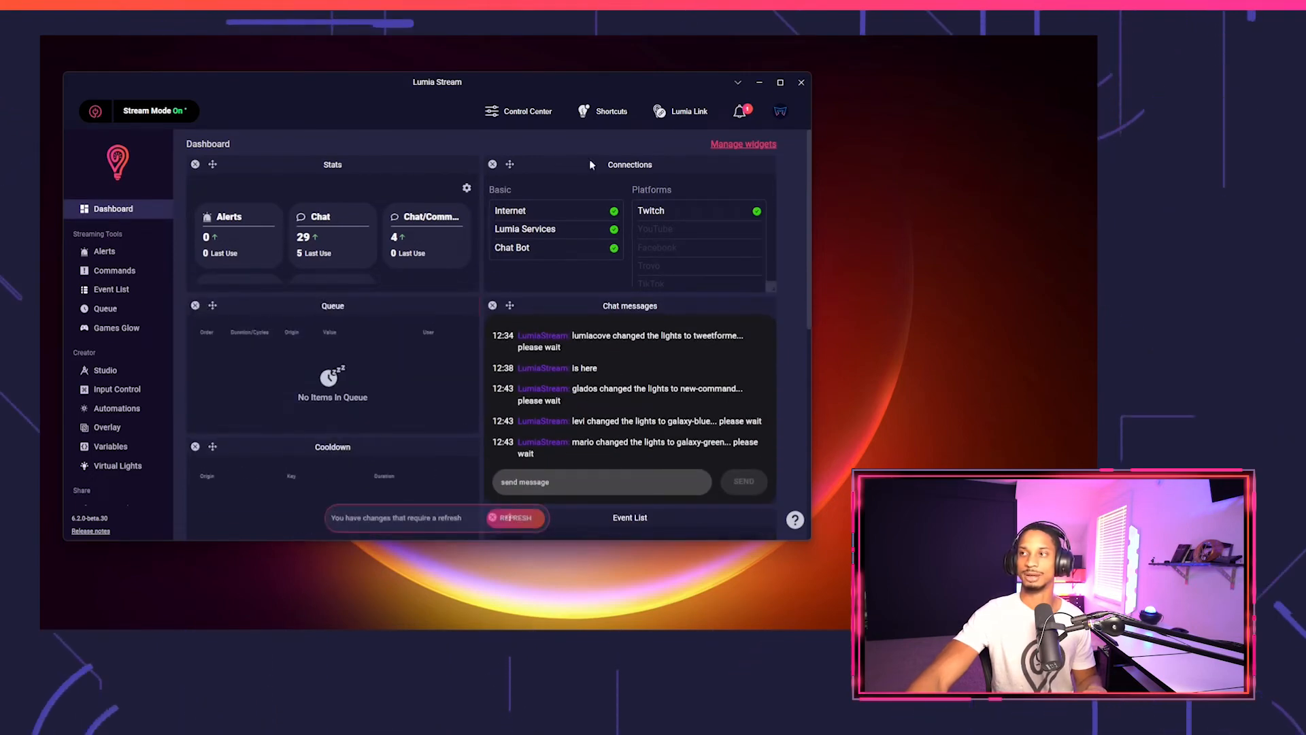
# Add the Control center widget to the dashboard and check the light controls it provides.
pyautogui.click(742, 144)
pyautogui.scroll(-5, 479, 326)
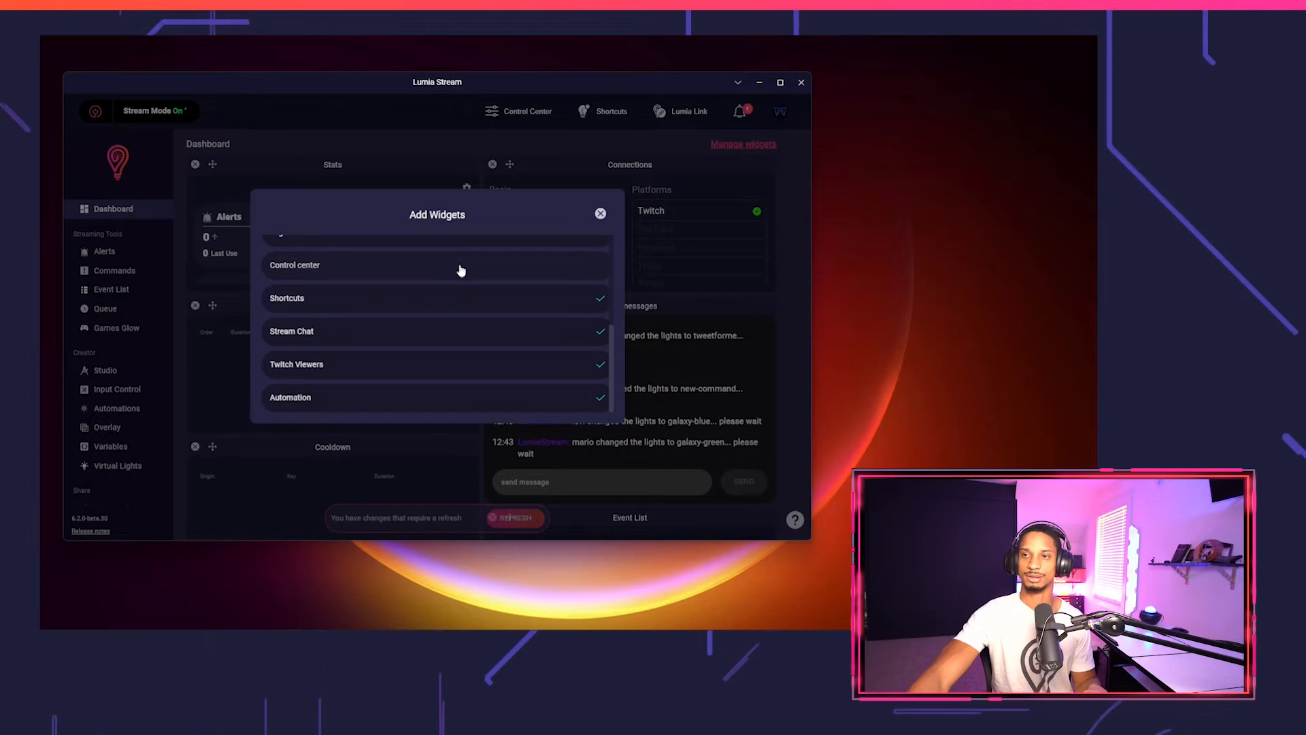
pyautogui.scroll(2, 452, 320)
pyautogui.click(400, 389)
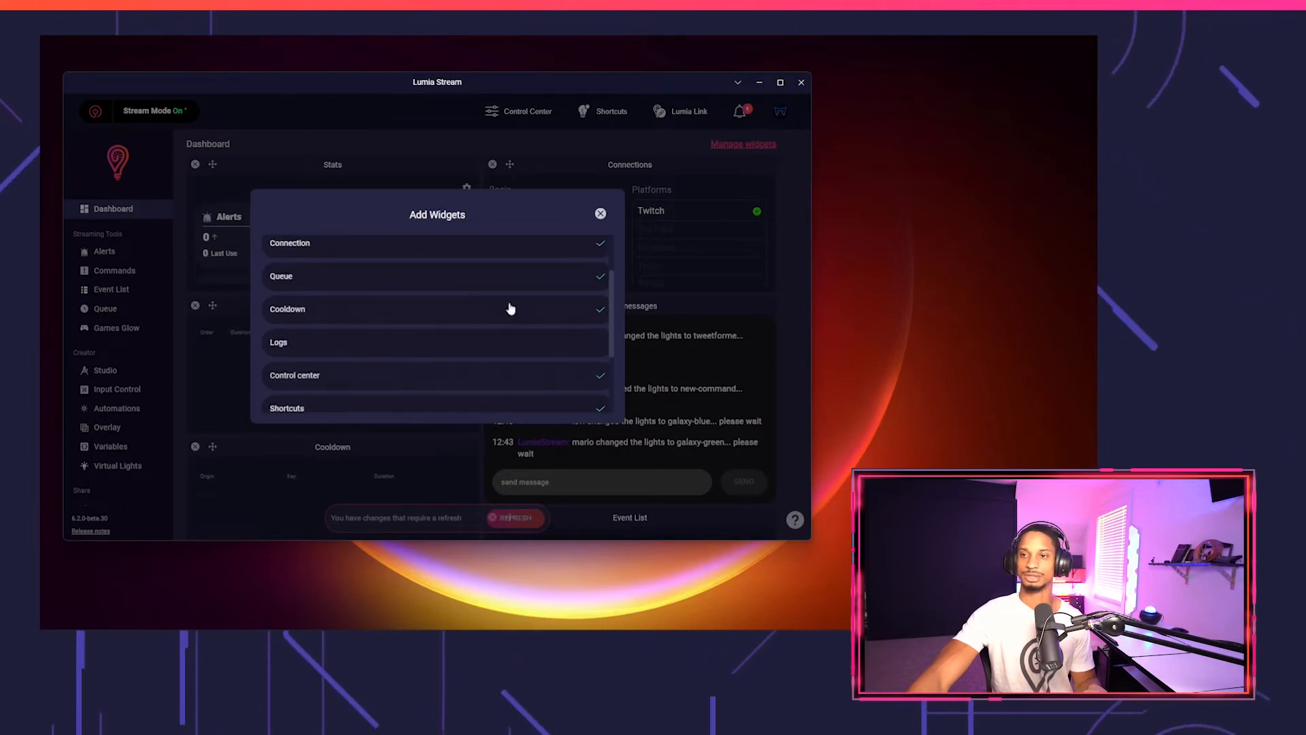
pyautogui.click(599, 214)
pyautogui.scroll(-10, 472, 340)
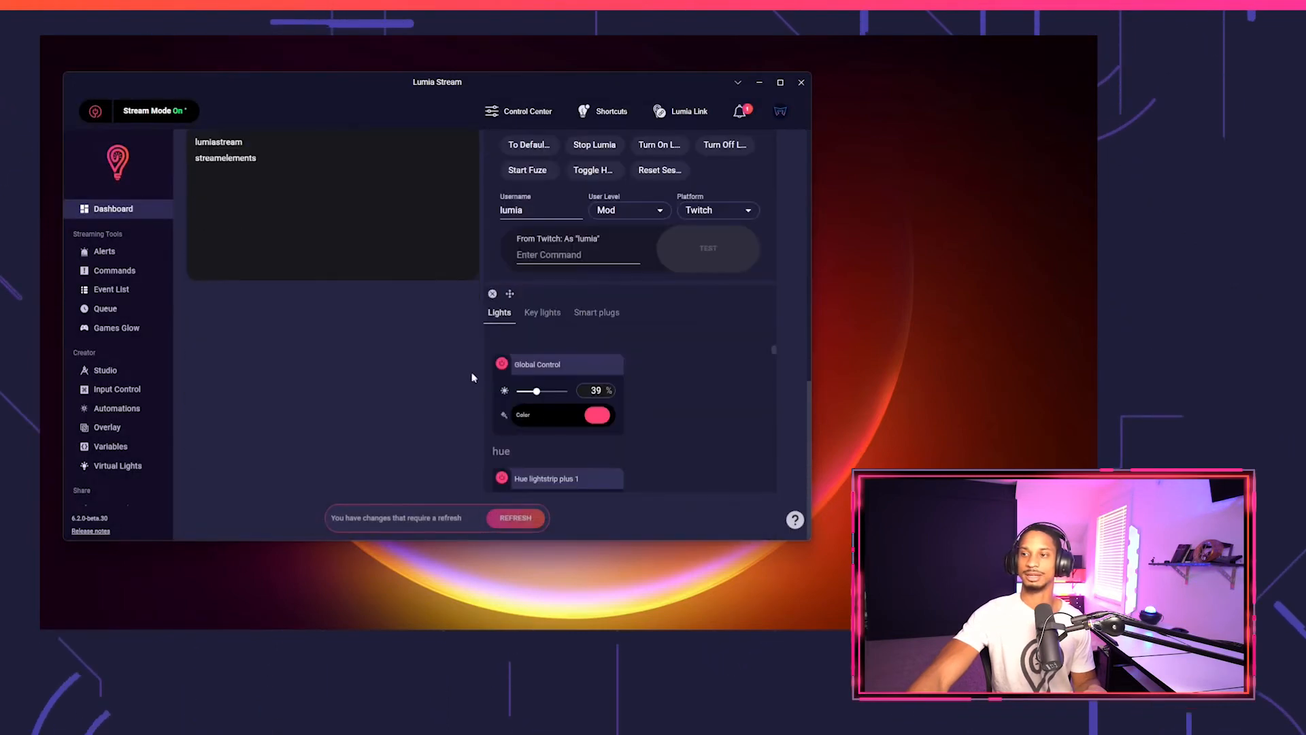
pyautogui.scroll(10, 642, 375)
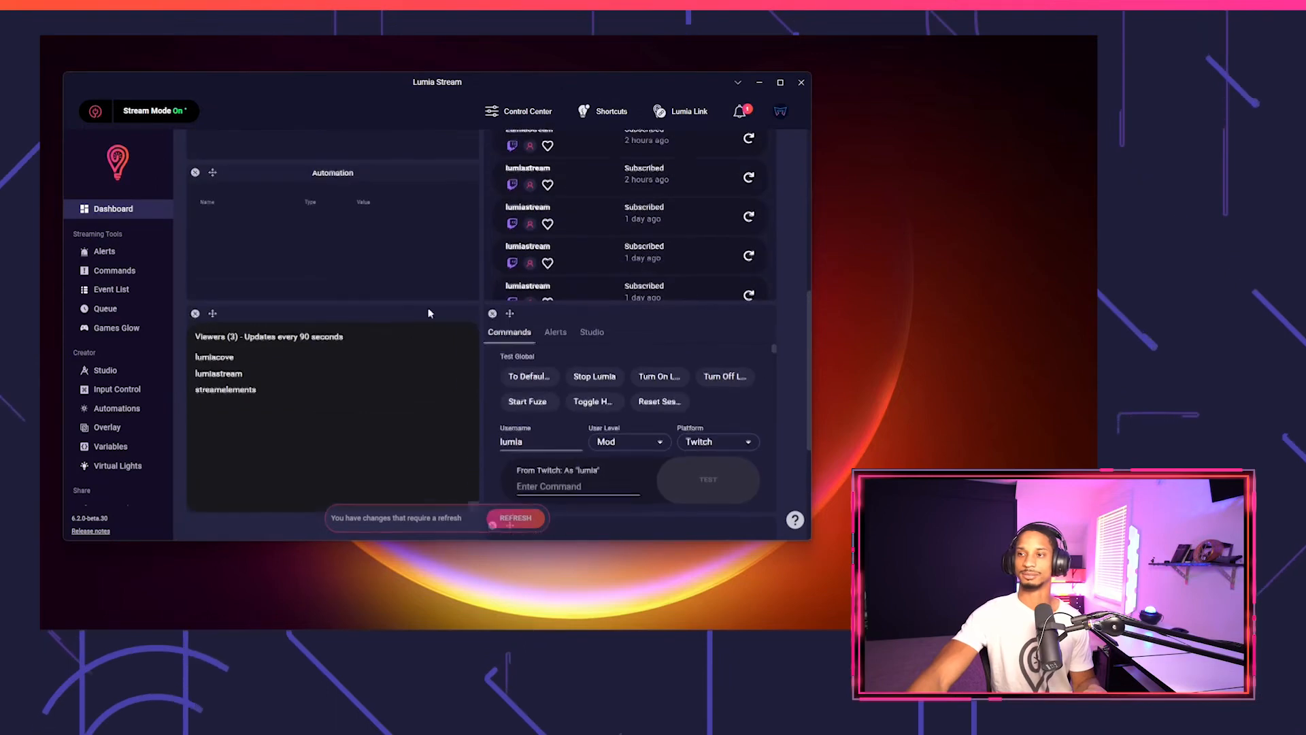
# Review the list of widgets available for the dashboard and close it.
pyautogui.click(744, 144)
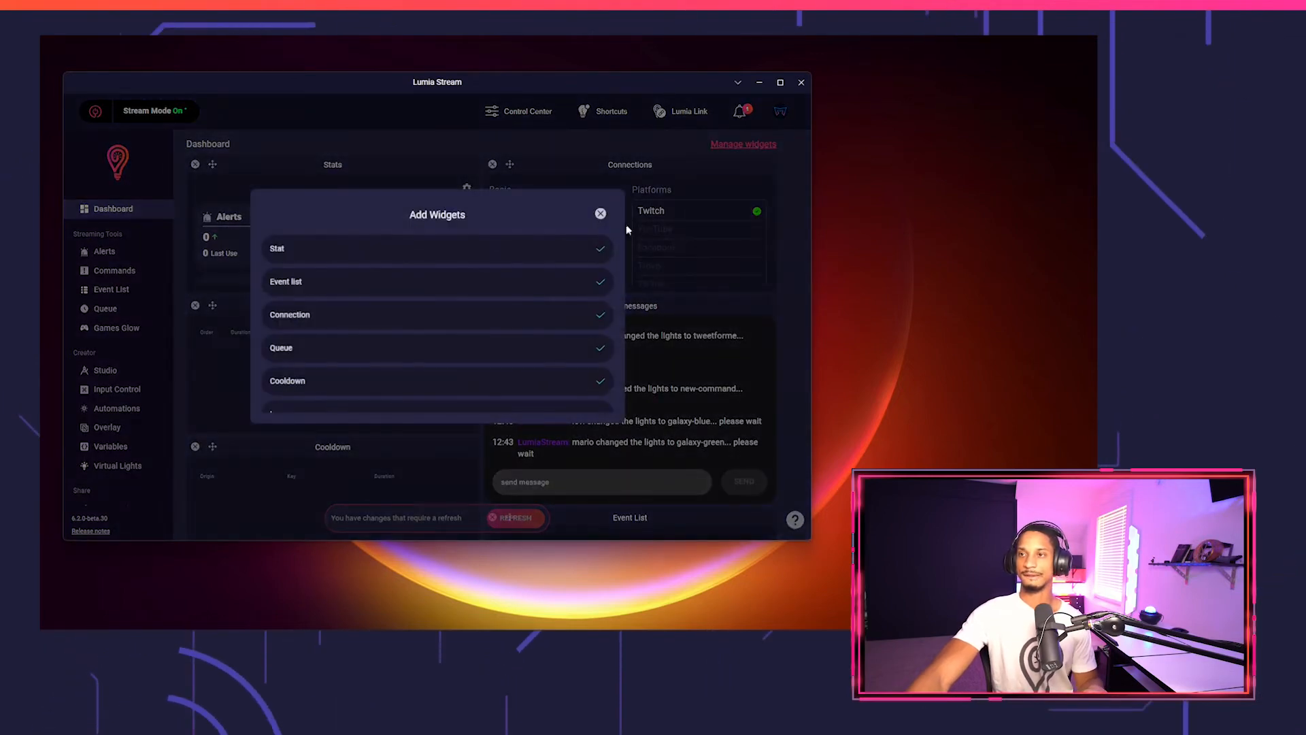
pyautogui.scroll(-5, 507, 304)
pyautogui.scroll(5, 409, 309)
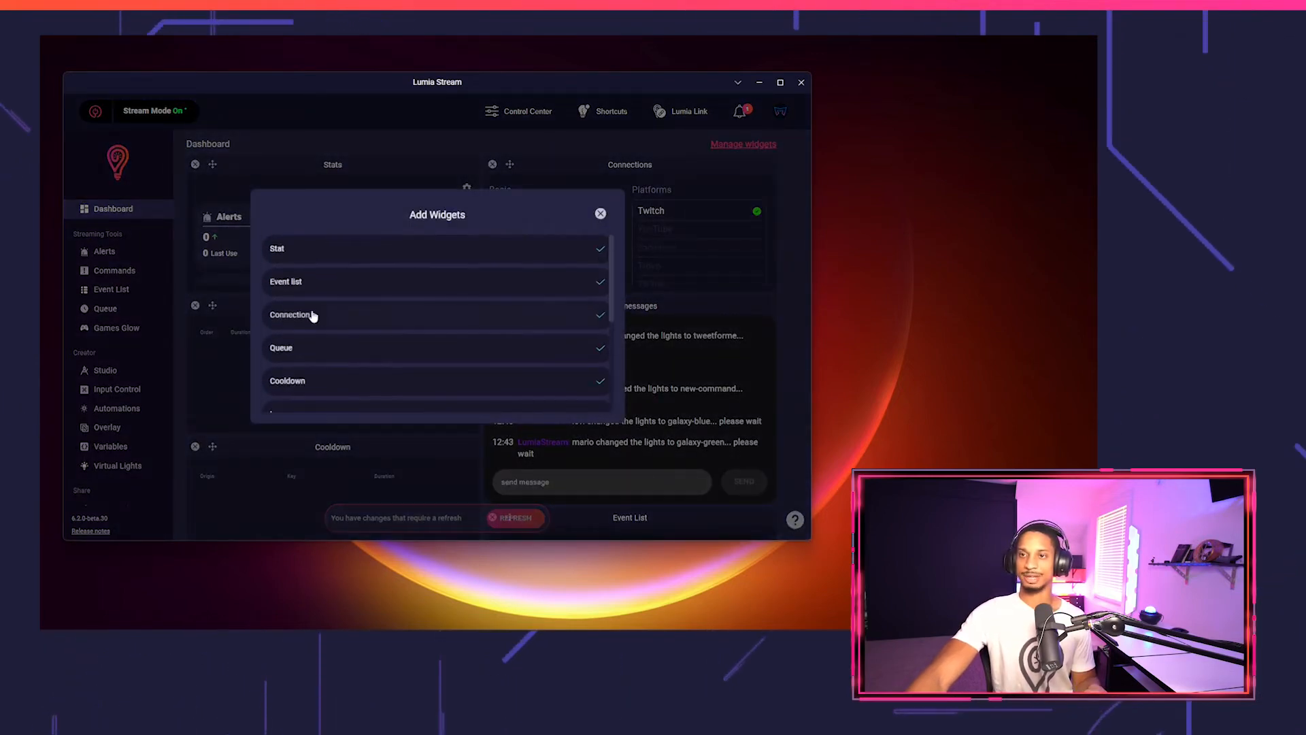
pyautogui.click(600, 213)
# Replay the most recent subscription event in the dashboard's Event List widget and check the Queue widget.
pyautogui.scroll(-3, 732, 416)
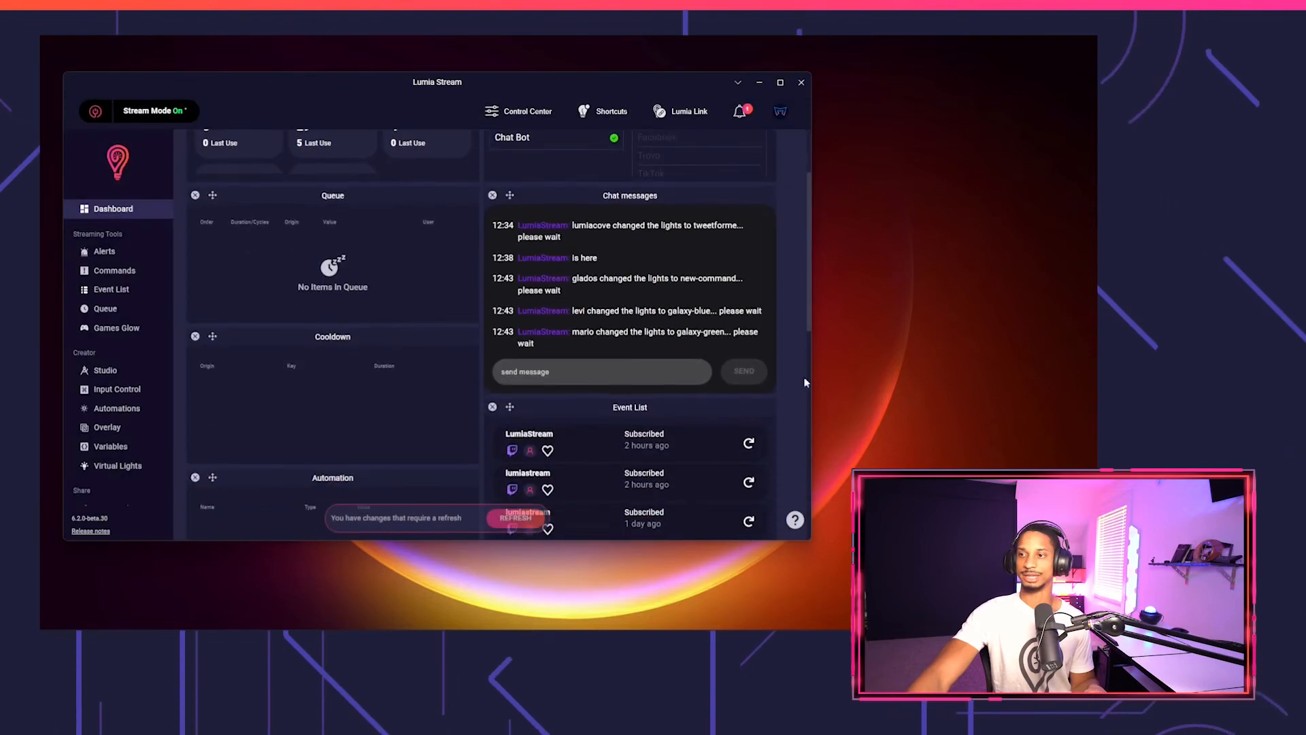
pyautogui.scroll(3, 715, 434)
pyautogui.scroll(-5, 775, 415)
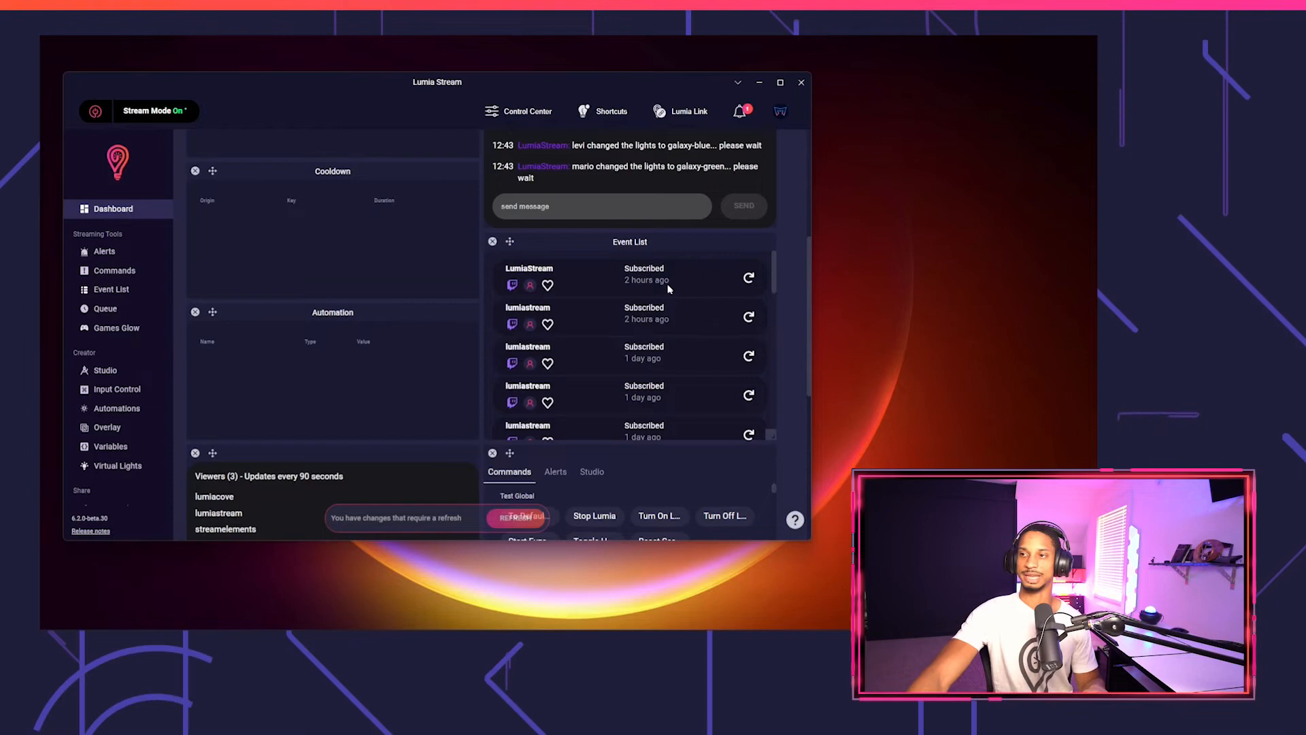
pyautogui.click(748, 280)
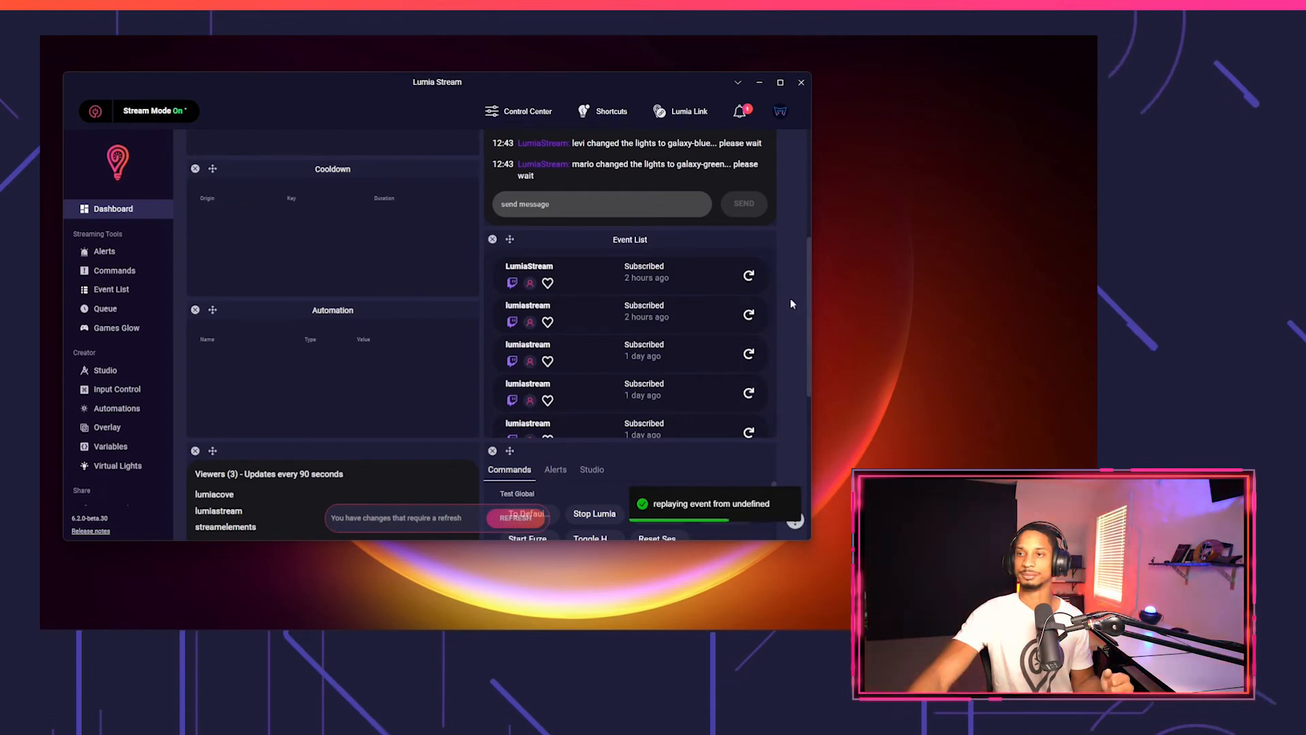
pyautogui.scroll(5, 790, 298)
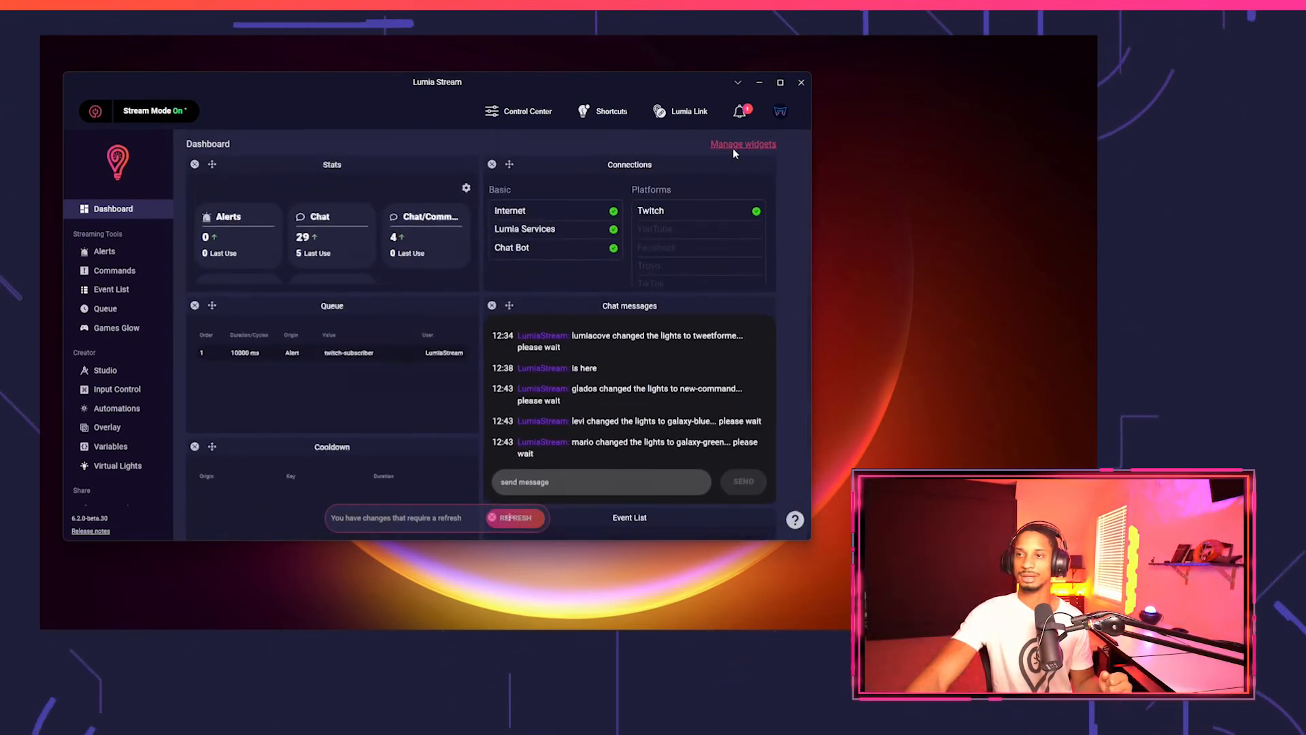
# Browse the dashboard widget options down to Automation and close the list.
pyautogui.click(733, 147)
pyautogui.click(223, 377)
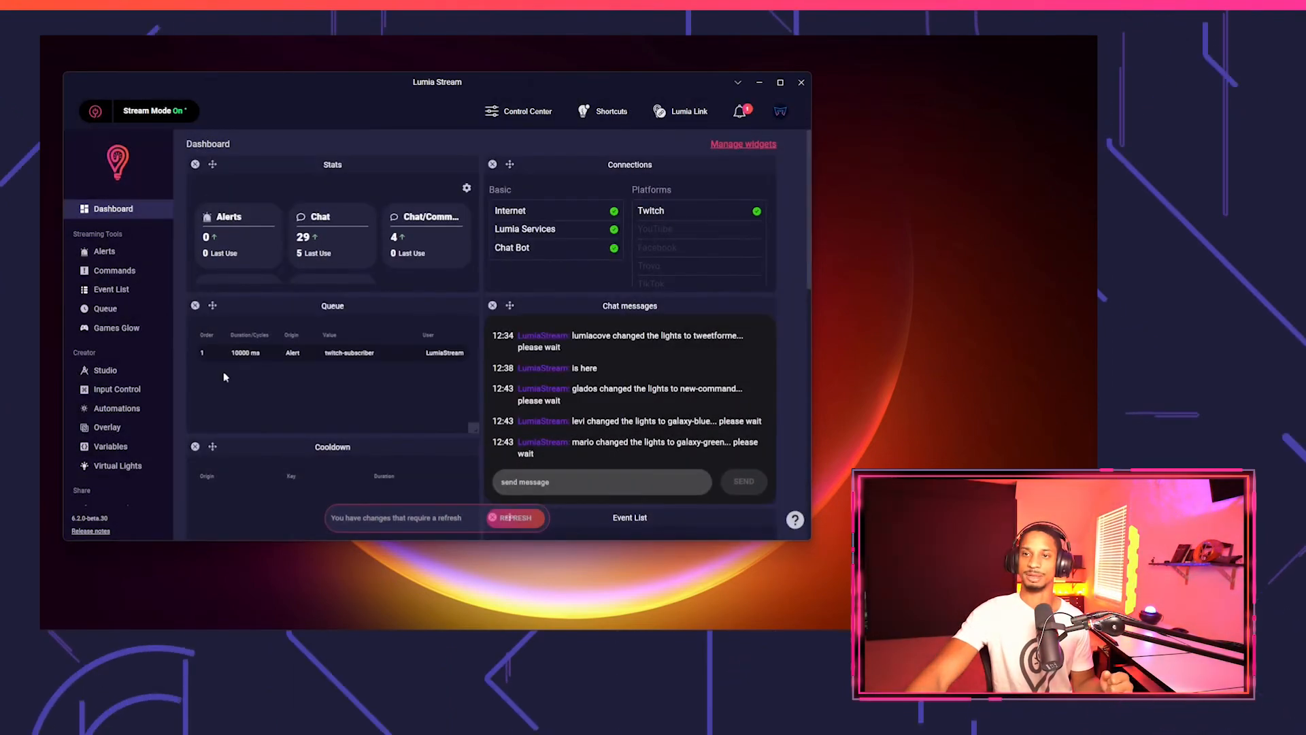
pyautogui.click(740, 143)
pyautogui.scroll(-3, 572, 304)
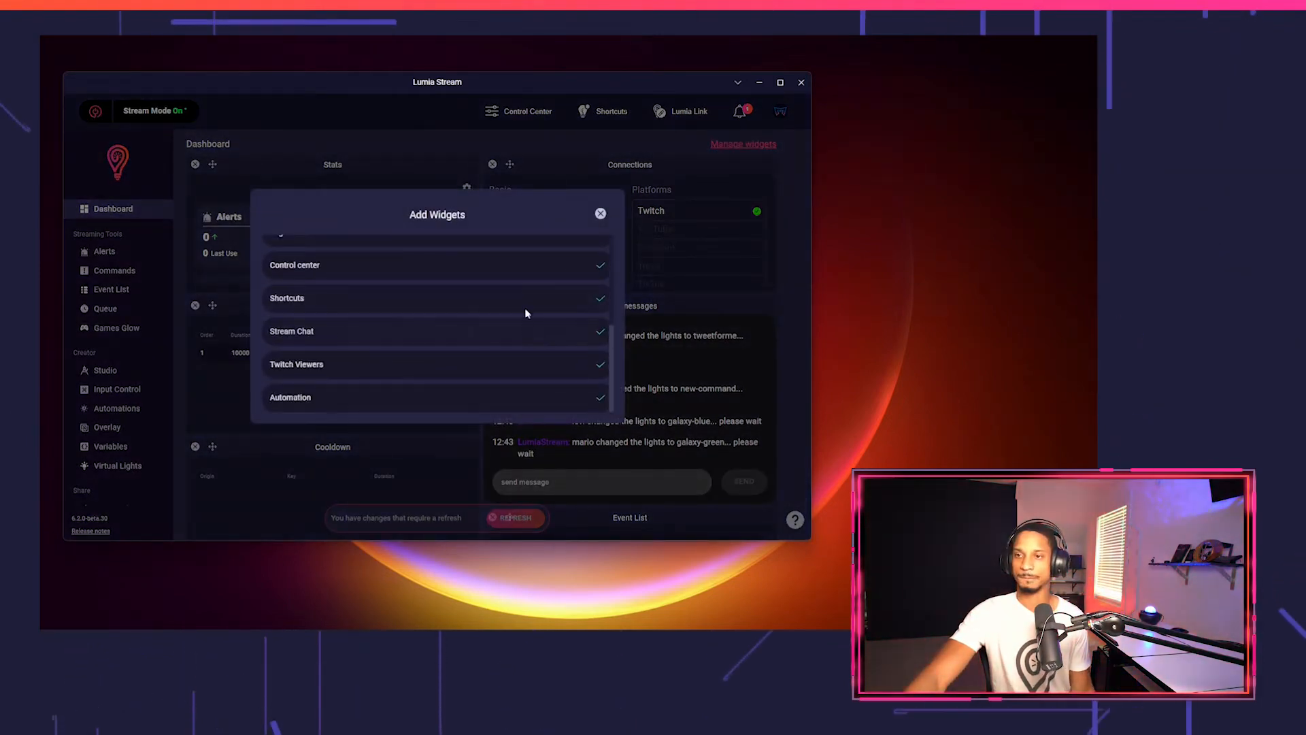
pyautogui.click(236, 357)
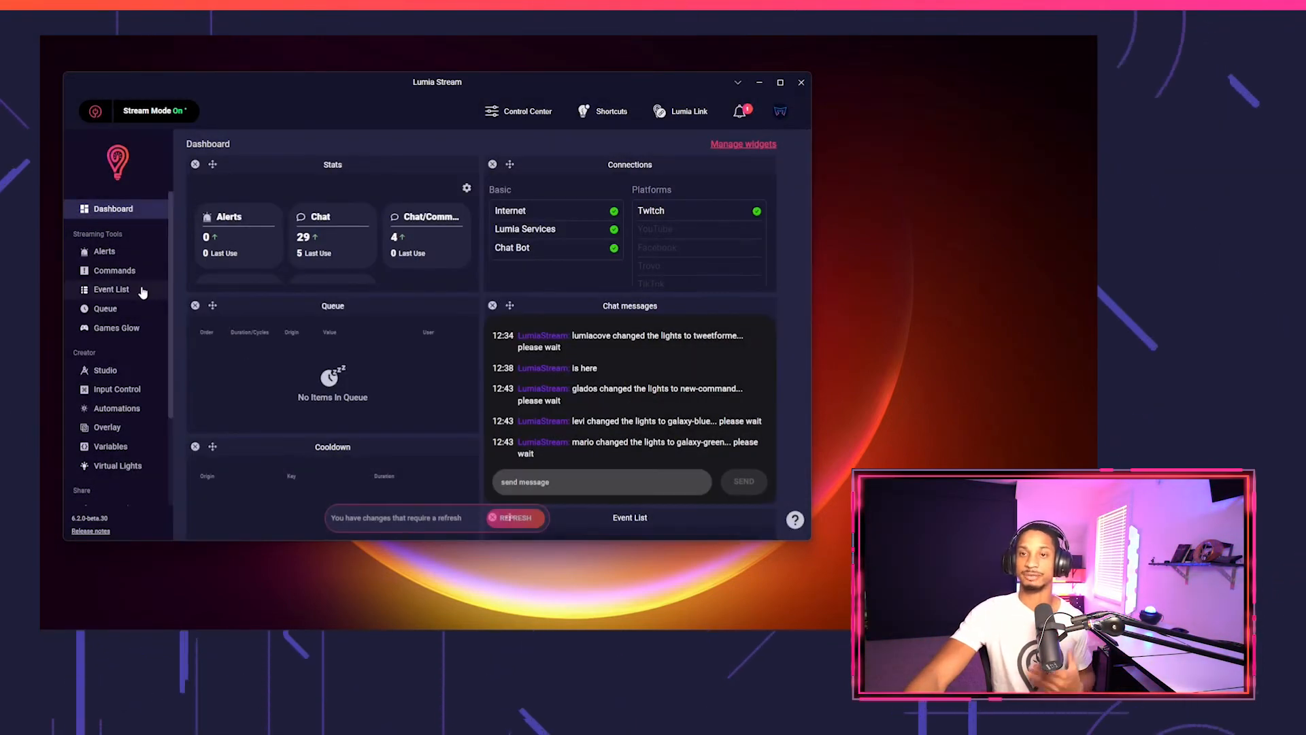
# Open the full Event List and browse through the older events.
pyautogui.click(111, 289)
pyautogui.scroll(-5, 535, 320)
pyautogui.scroll(-5, 535, 319)
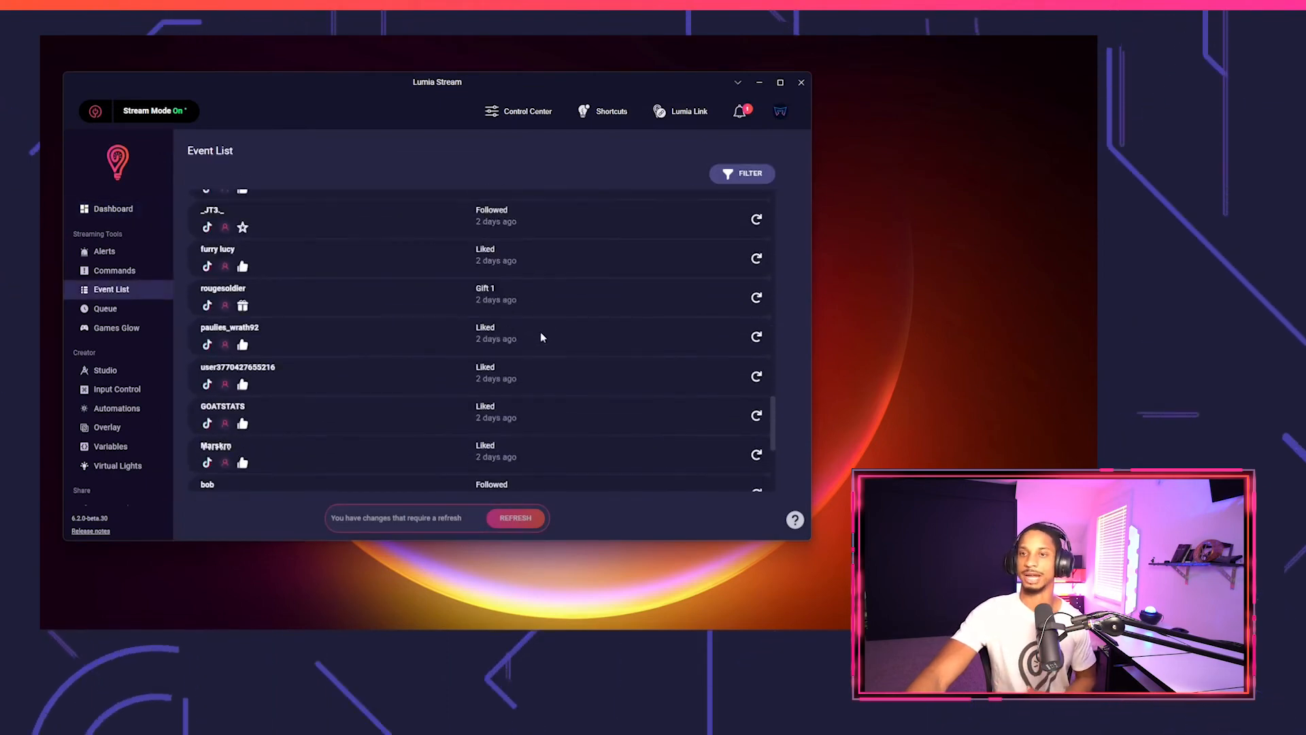
pyautogui.scroll(-10, 542, 336)
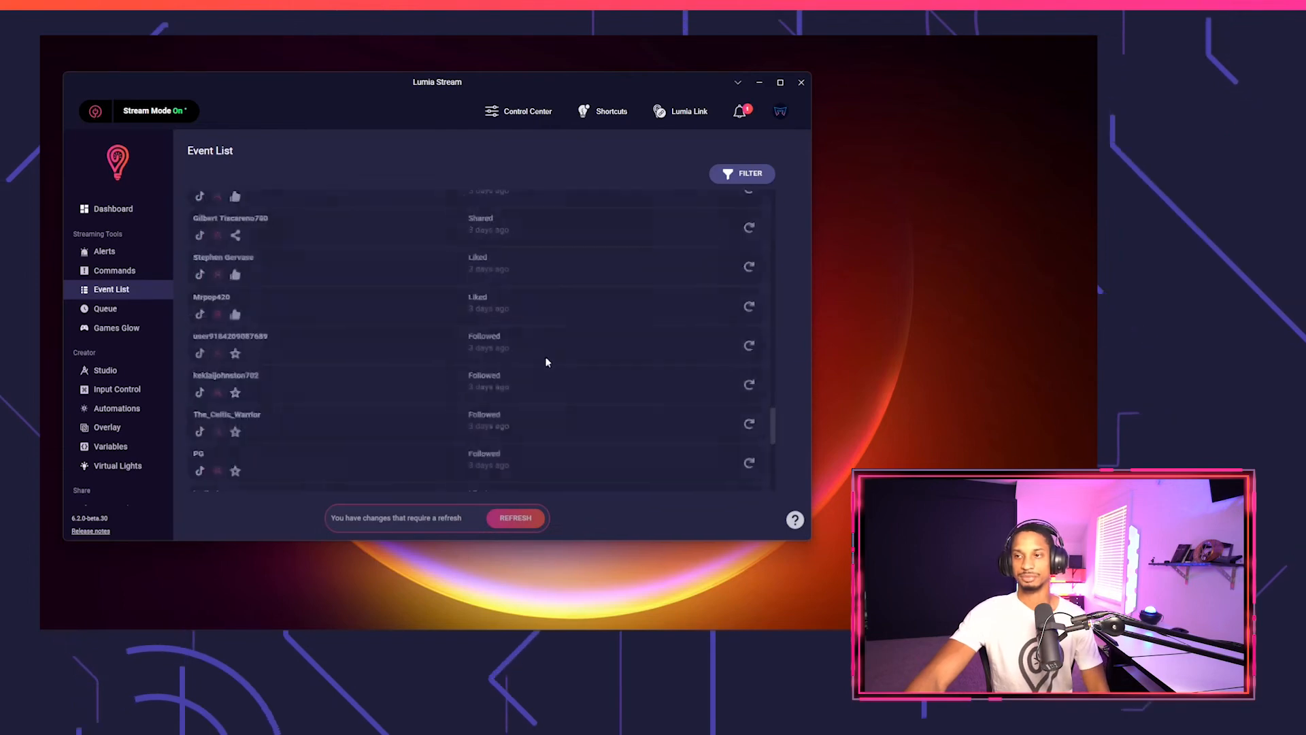
pyautogui.scroll(-10, 537, 360)
pyautogui.click(116, 289)
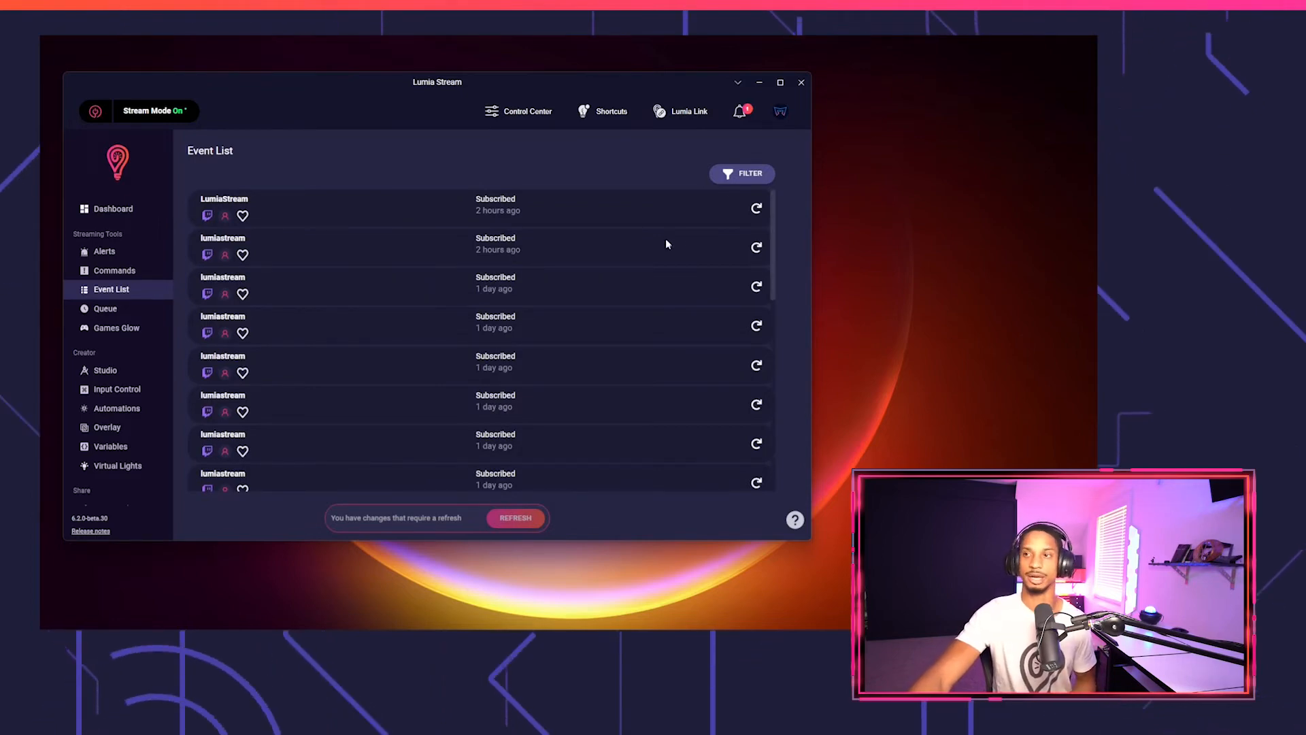
# Open the chat commands and review the Infrared folder and the ungrouped commands.
pyautogui.click(136, 209)
pyautogui.click(150, 270)
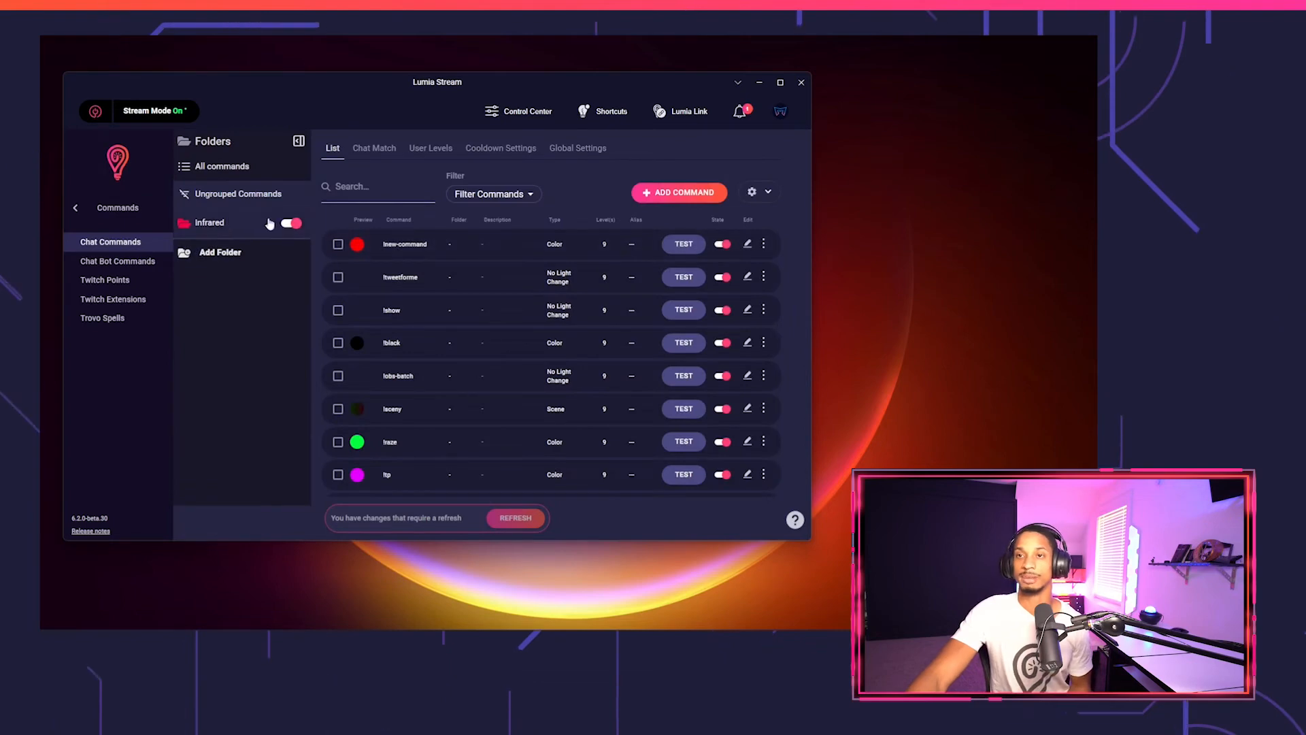
pyautogui.click(215, 226)
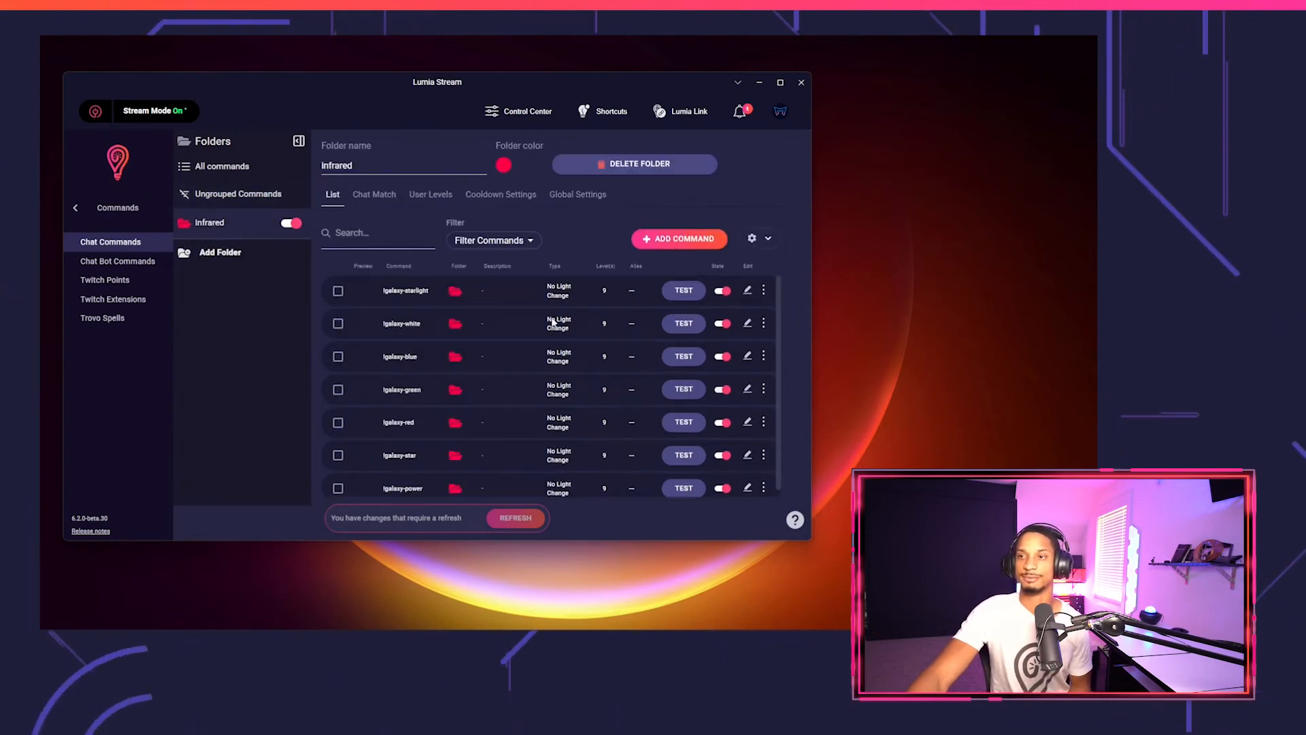
pyautogui.click(246, 197)
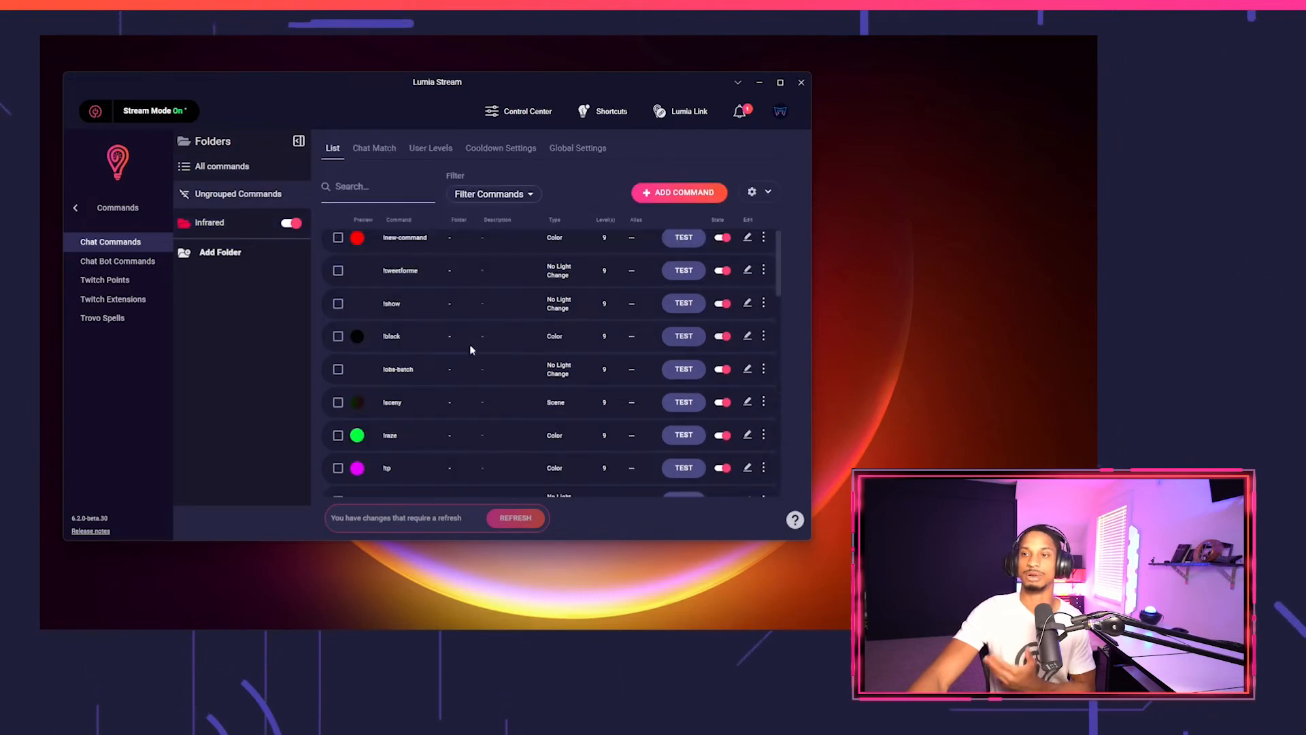
pyautogui.scroll(-10, 471, 349)
pyautogui.scroll(10, 490, 408)
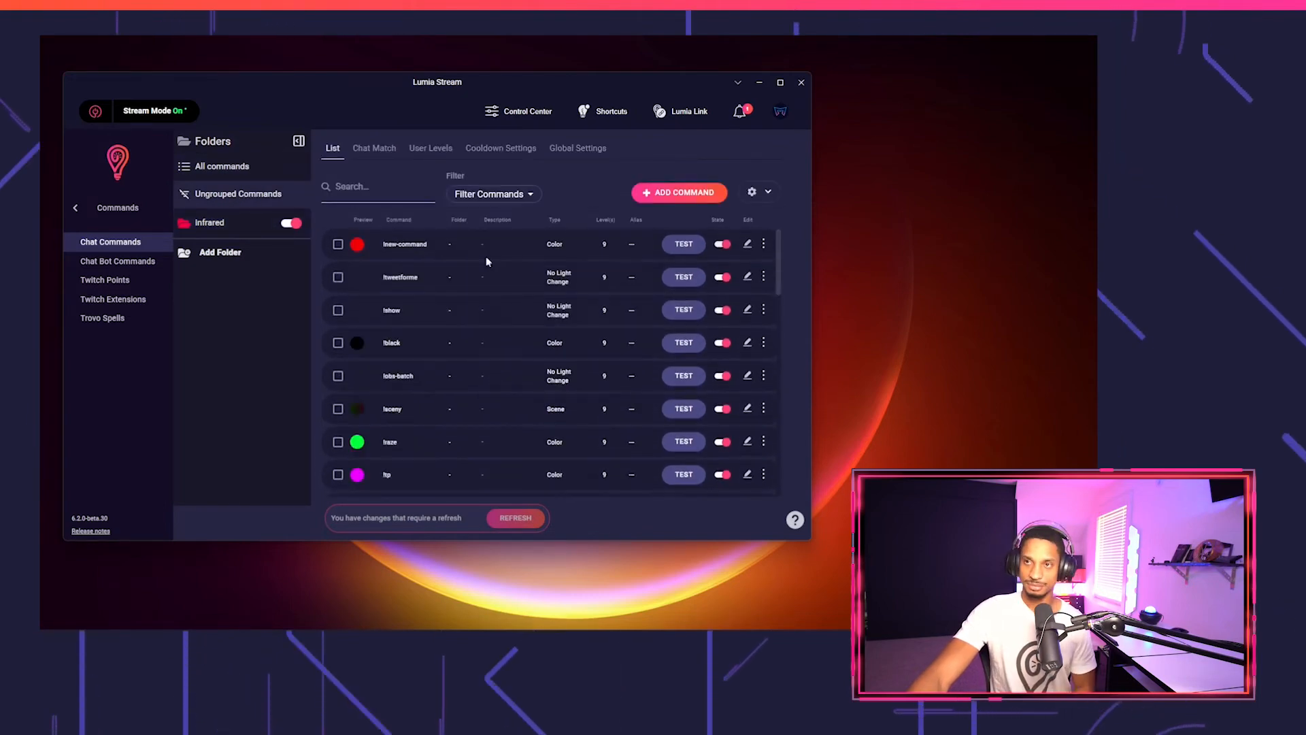
# Create a command folder named "new", move the !tweetforme command into it and open the folder.
pyautogui.click(195, 251)
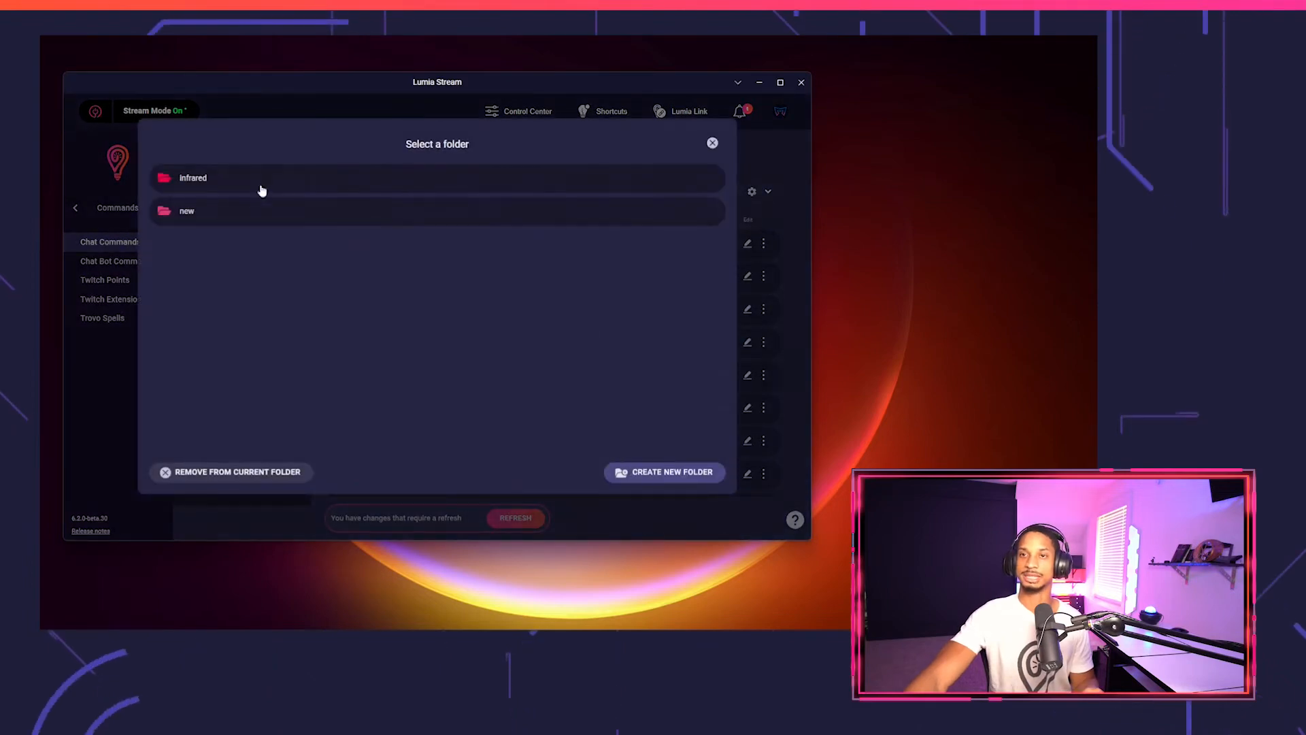
pyautogui.click(259, 219)
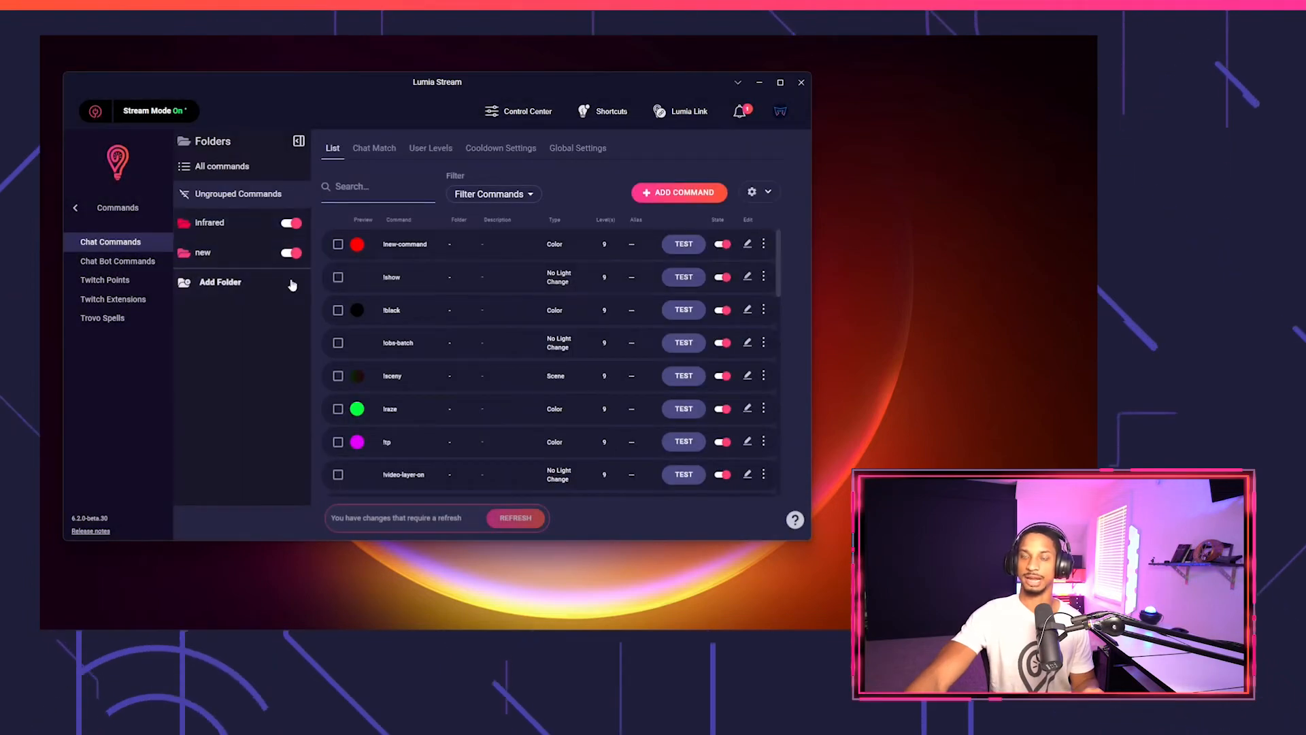
pyautogui.click(204, 252)
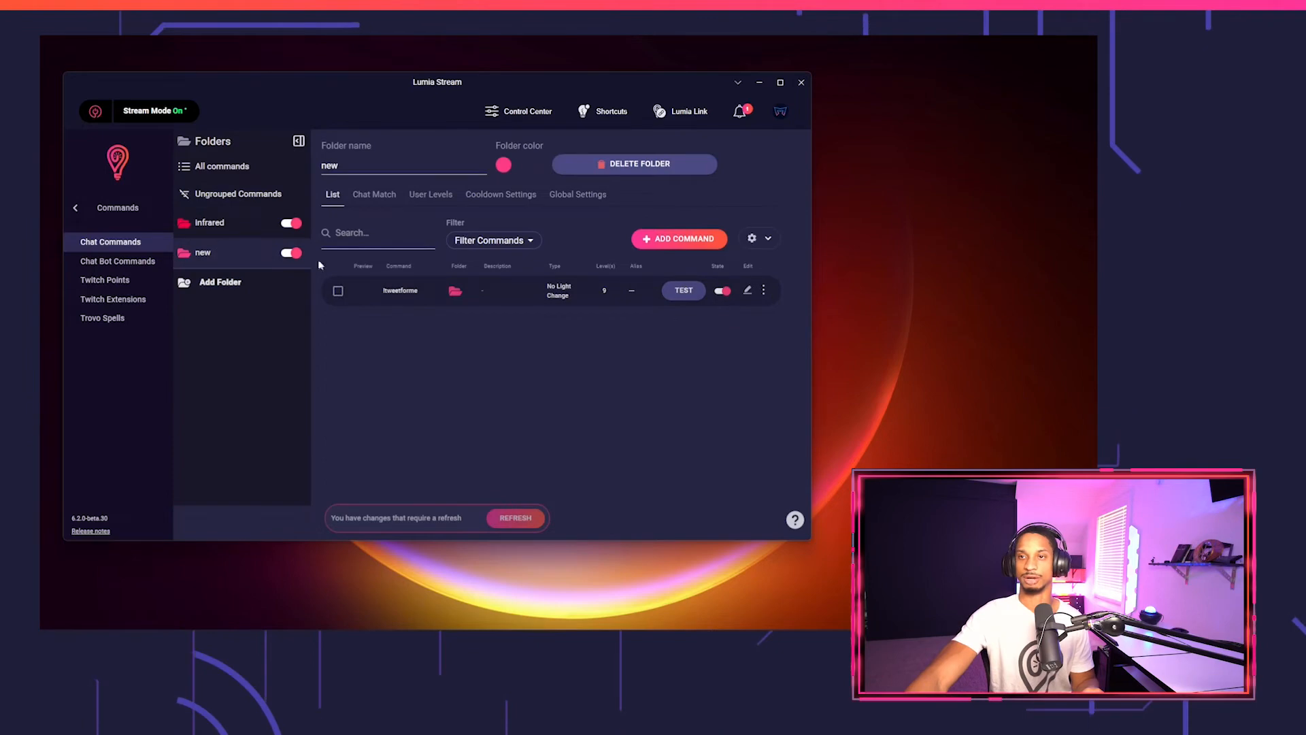
# Select all the commands in the Infrared folder for bulk editing.
pyautogui.click(251, 197)
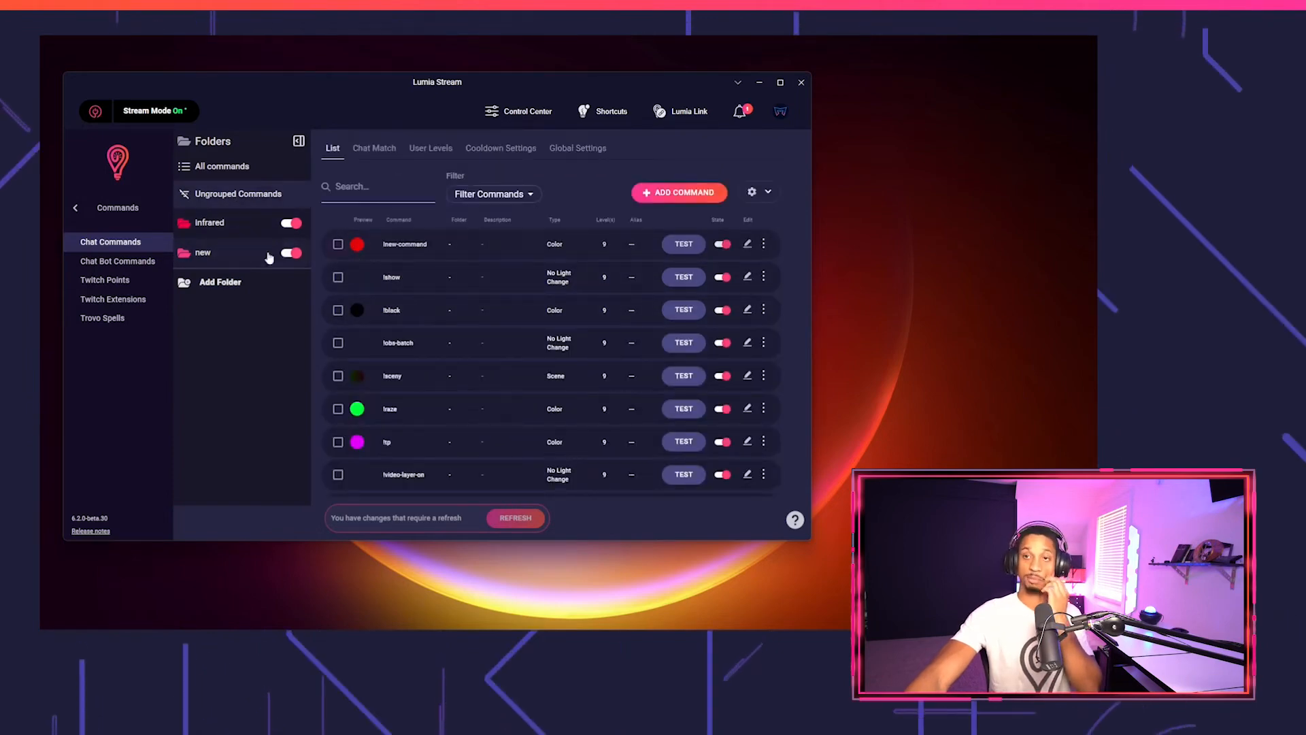
pyautogui.click(211, 230)
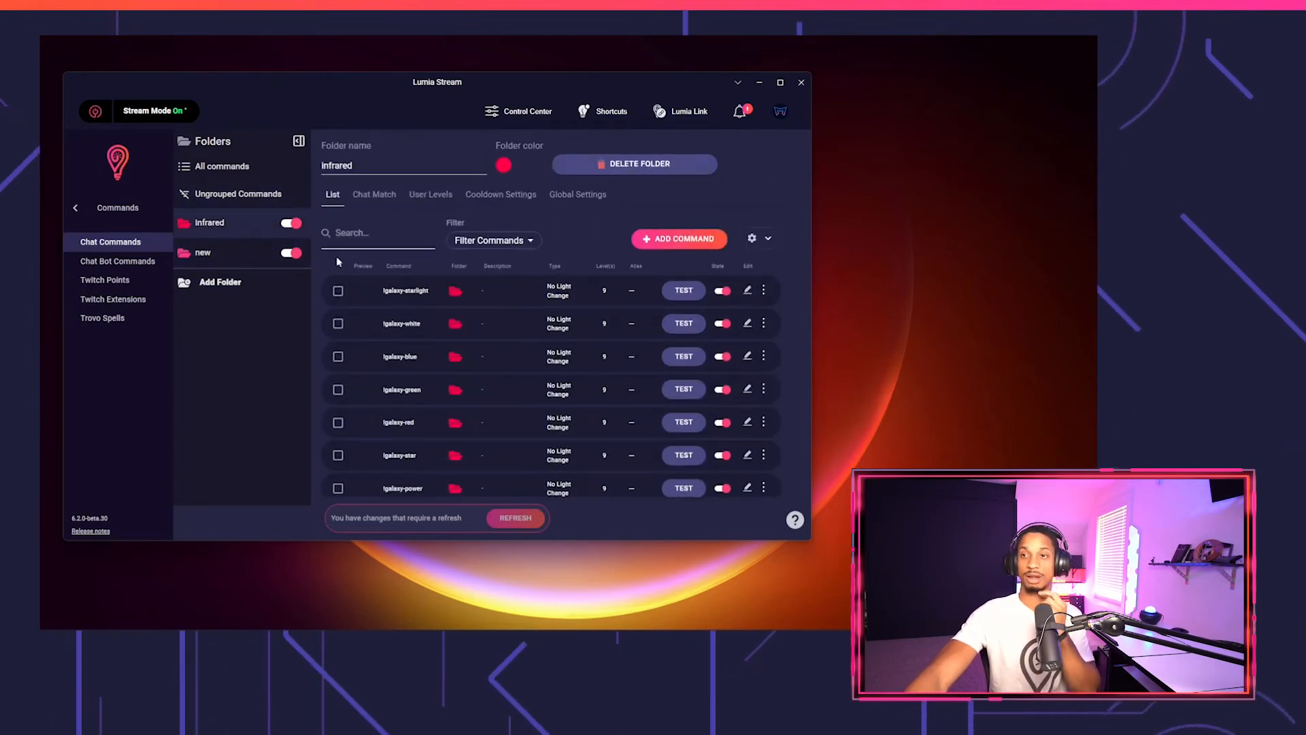
pyautogui.click(338, 292)
pyautogui.click(336, 367)
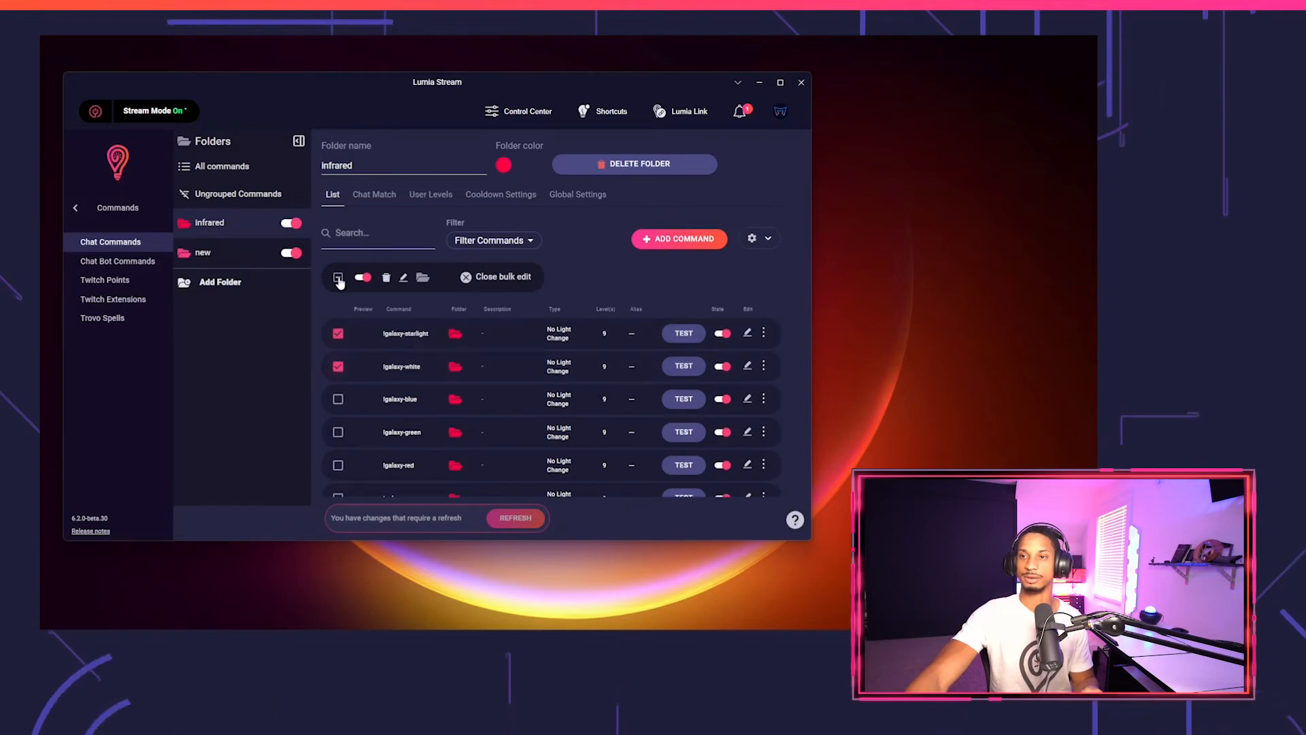
pyautogui.click(338, 277)
pyautogui.scroll(-2, 475, 400)
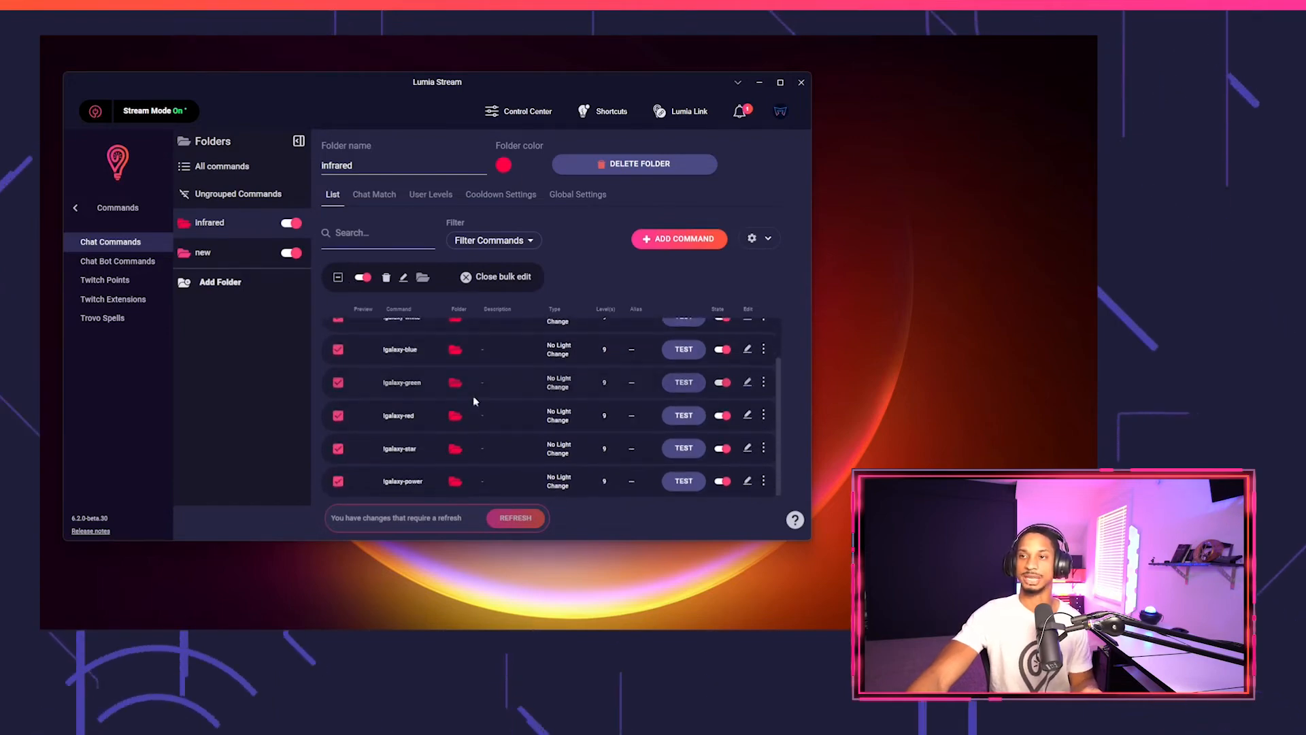
pyautogui.scroll(2, 449, 354)
# Open the bulk edit of the selected commands and examine its general settings and Type options.
pyautogui.click(403, 277)
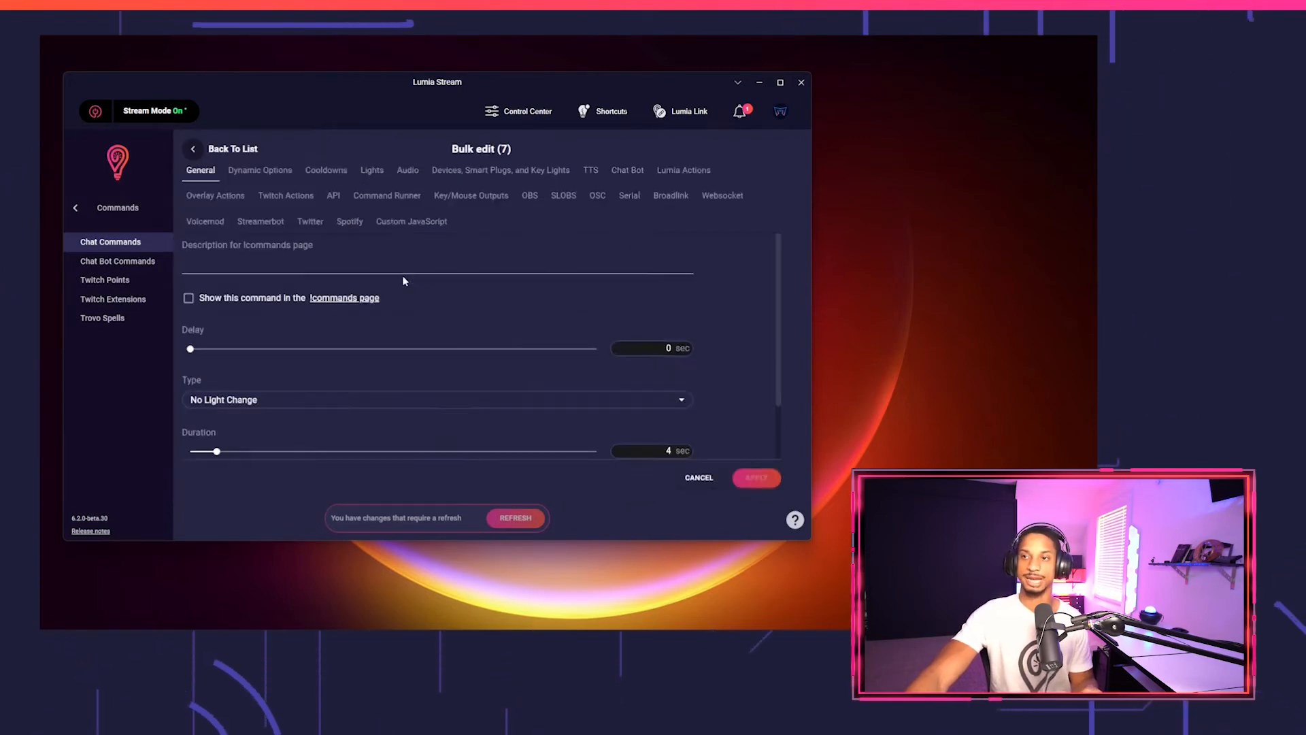
pyautogui.scroll(-2, 309, 372)
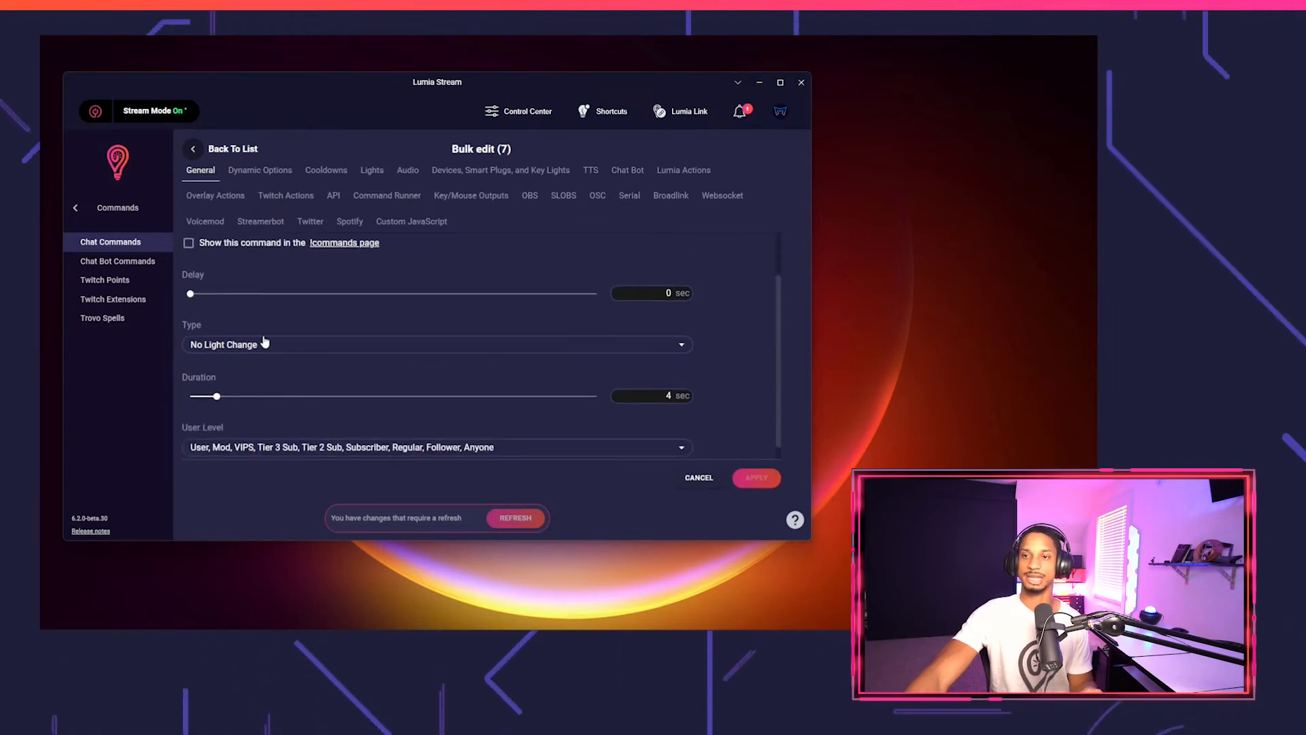
pyautogui.click(431, 341)
pyautogui.click(248, 300)
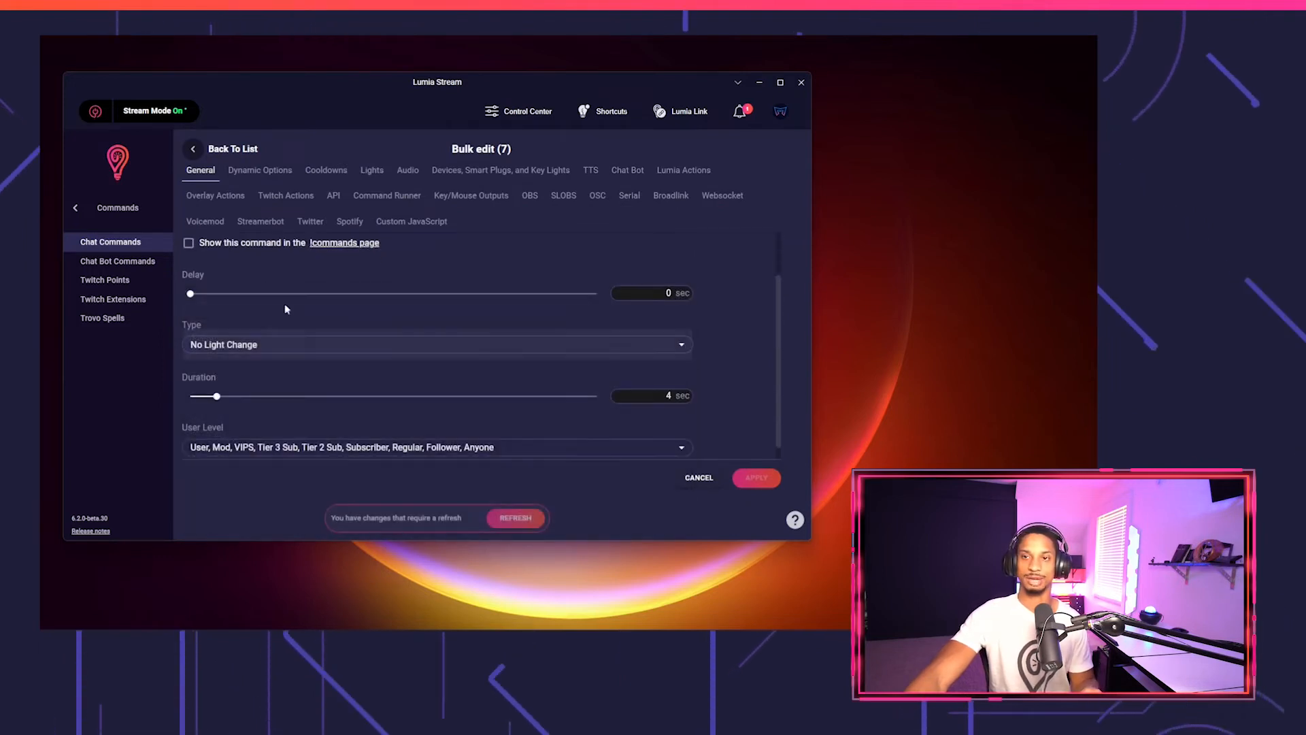
# Turn on Skip Queue and set the duration to about 6.7 seconds for the selected commands, and apply the bulk edit.
pyautogui.click(258, 170)
pyautogui.click(197, 274)
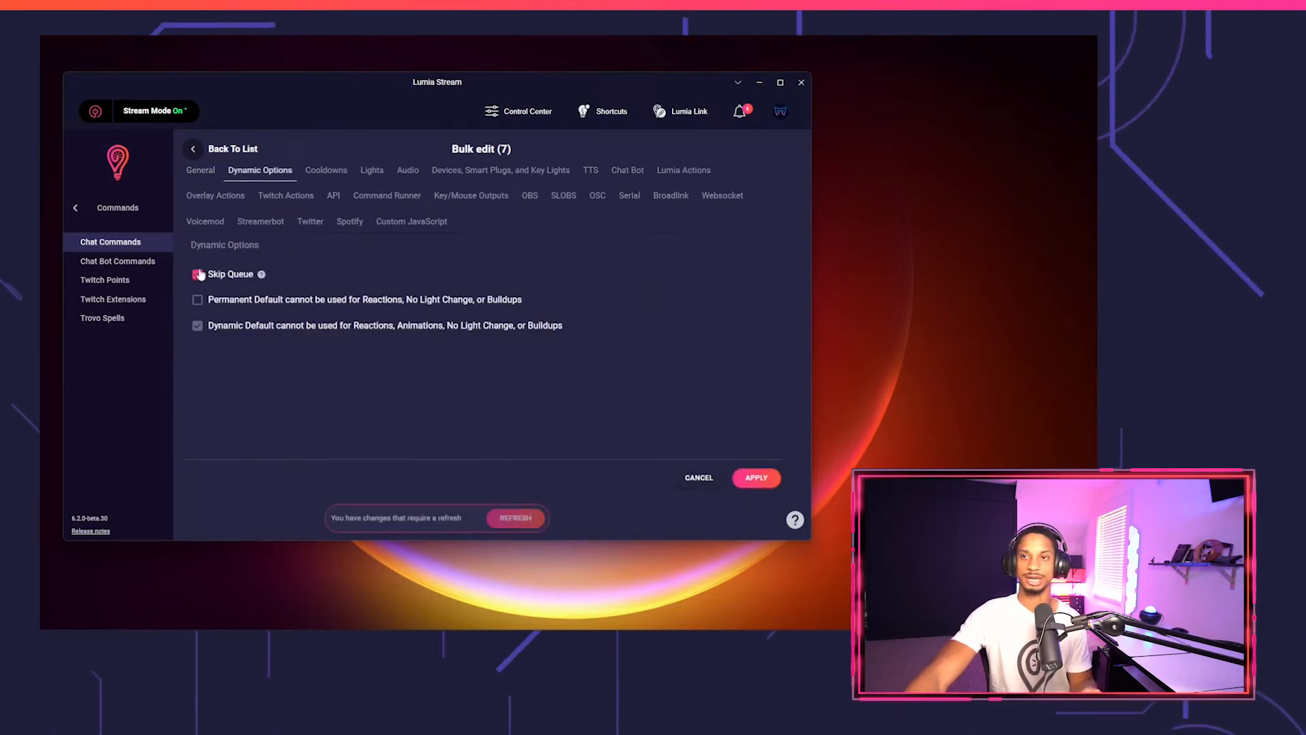
pyautogui.click(192, 175)
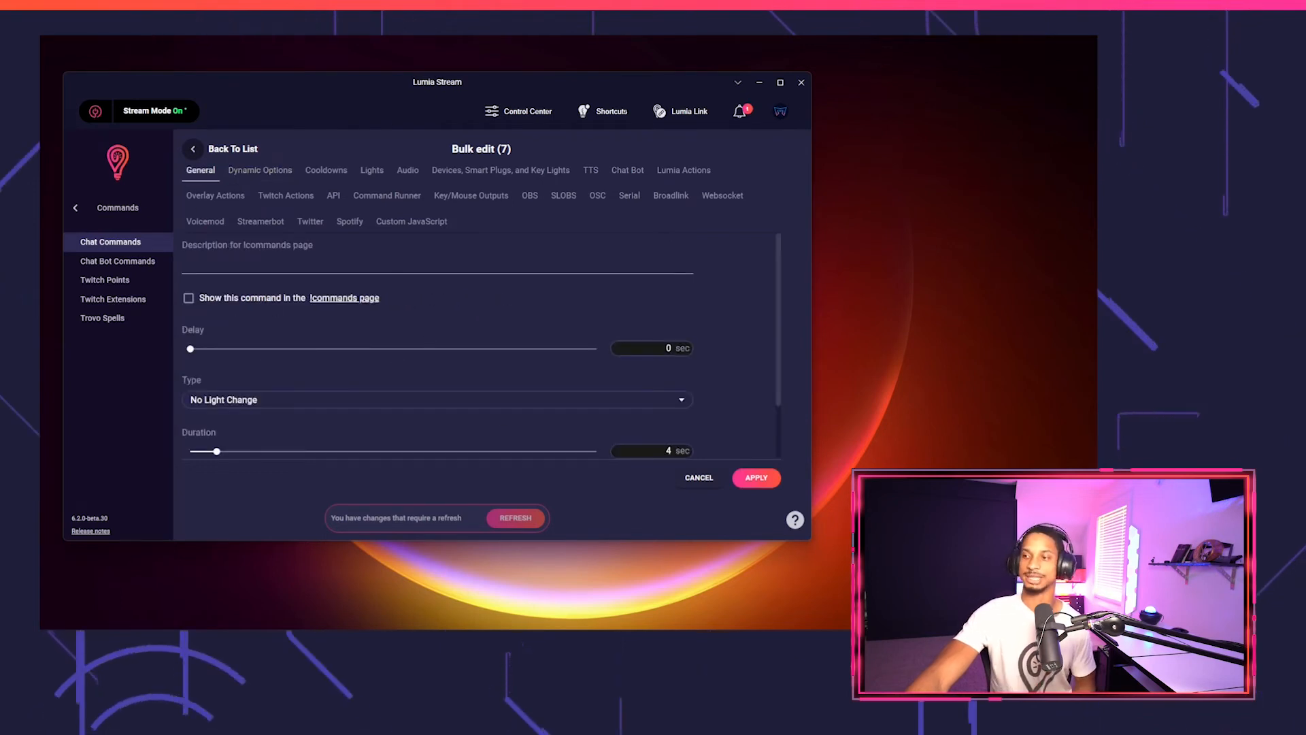
pyautogui.moveTo(216, 452); pyautogui.dragTo(231, 454)
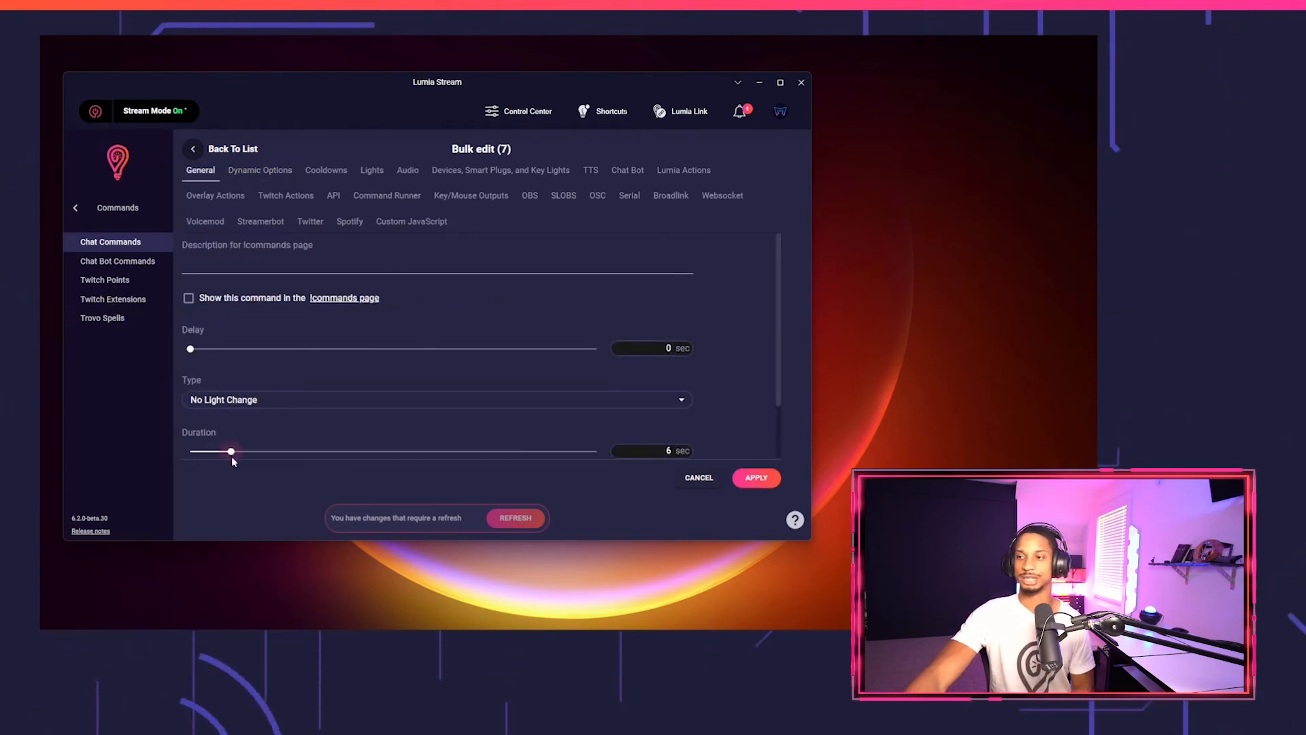
pyautogui.click(756, 478)
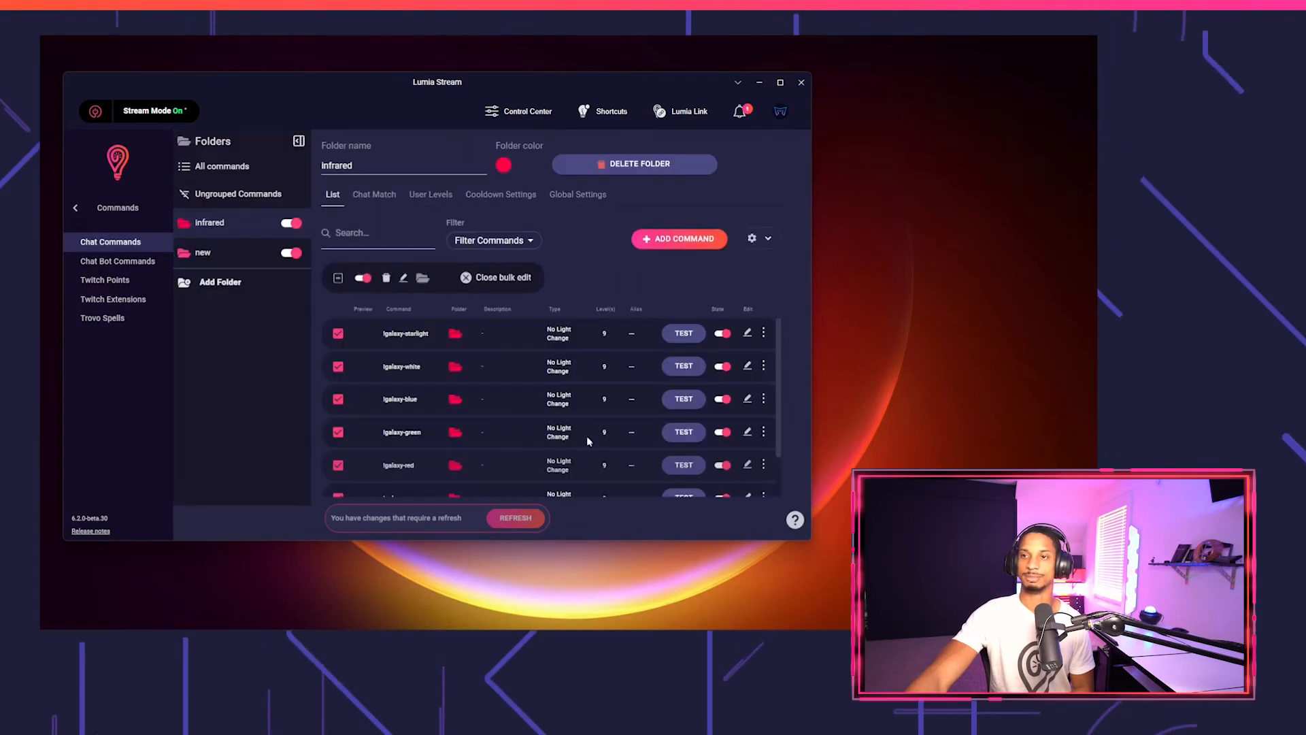
# Clear the selection and open one Infrared command to check its duration and Skip Queue settings, closing it without changes.
pyautogui.click(340, 285)
pyautogui.click(748, 355)
pyautogui.scroll(-3, 394, 370)
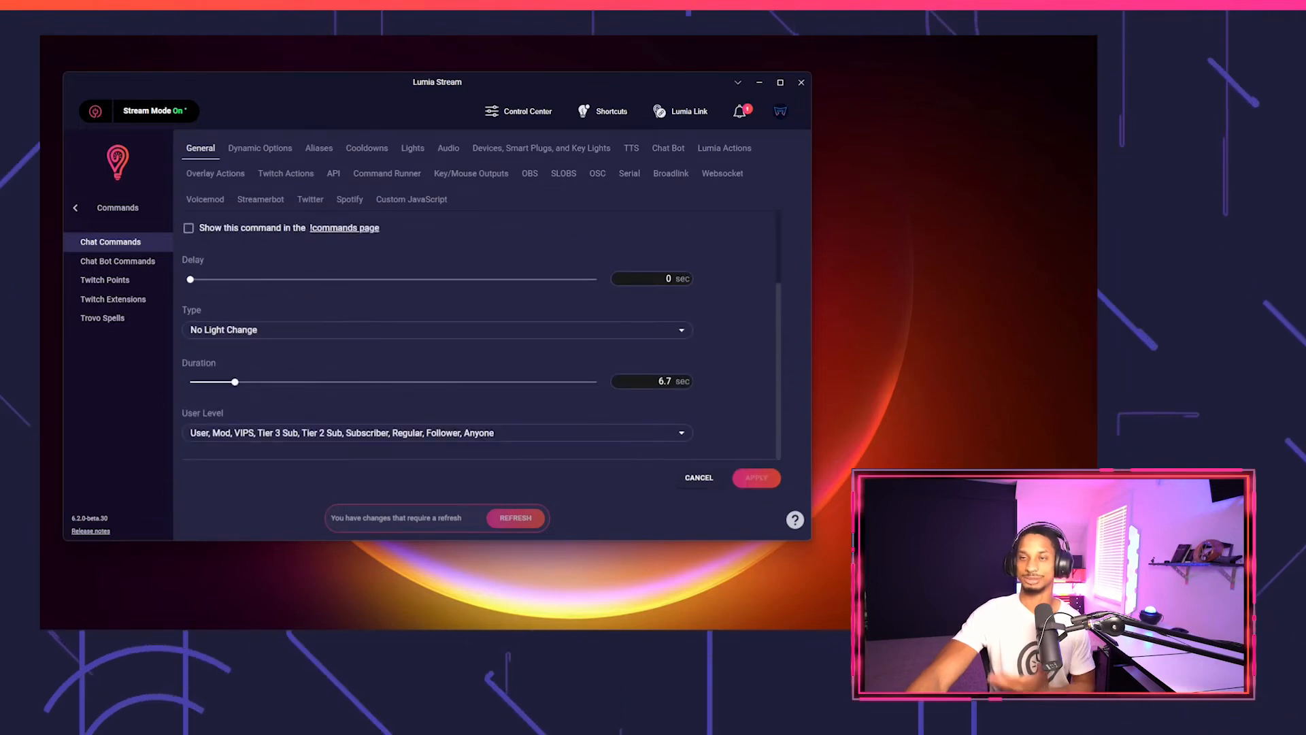
pyautogui.click(256, 149)
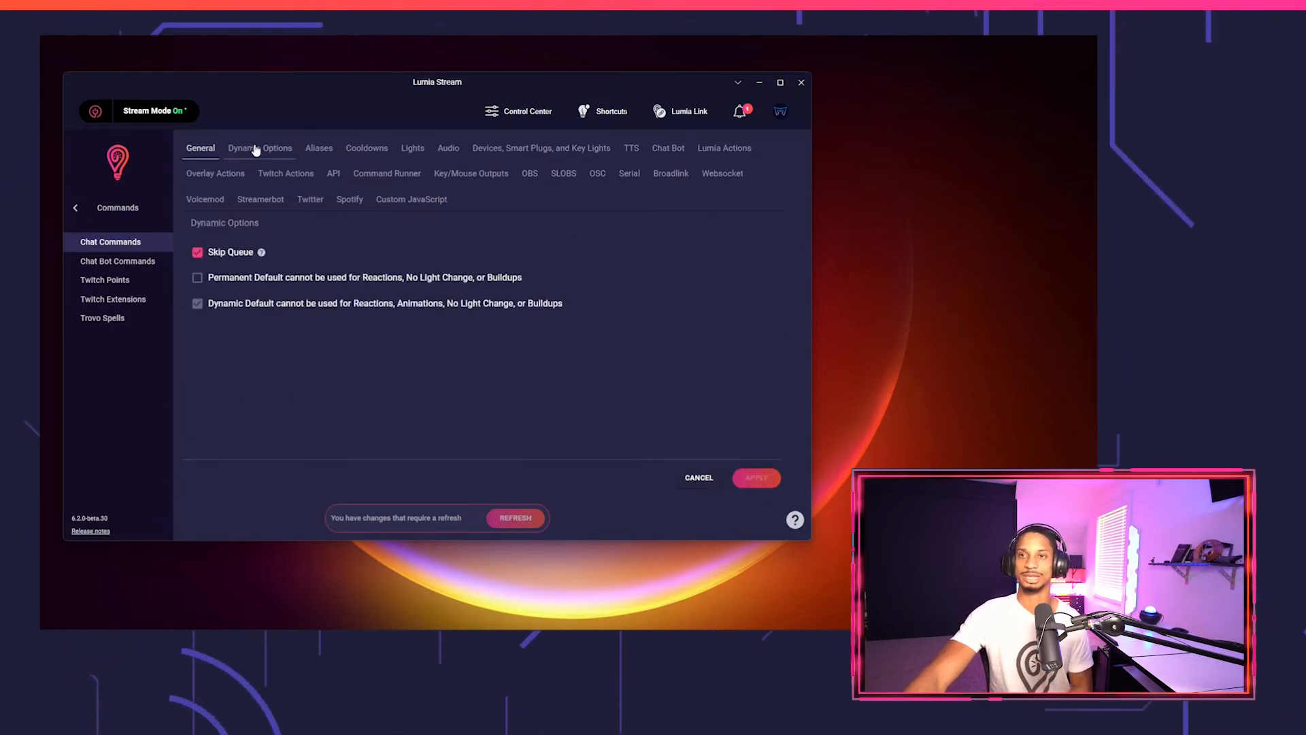
pyautogui.click(699, 477)
# Open the chat bot commands and review their global settings and command list.
pyautogui.click(75, 208)
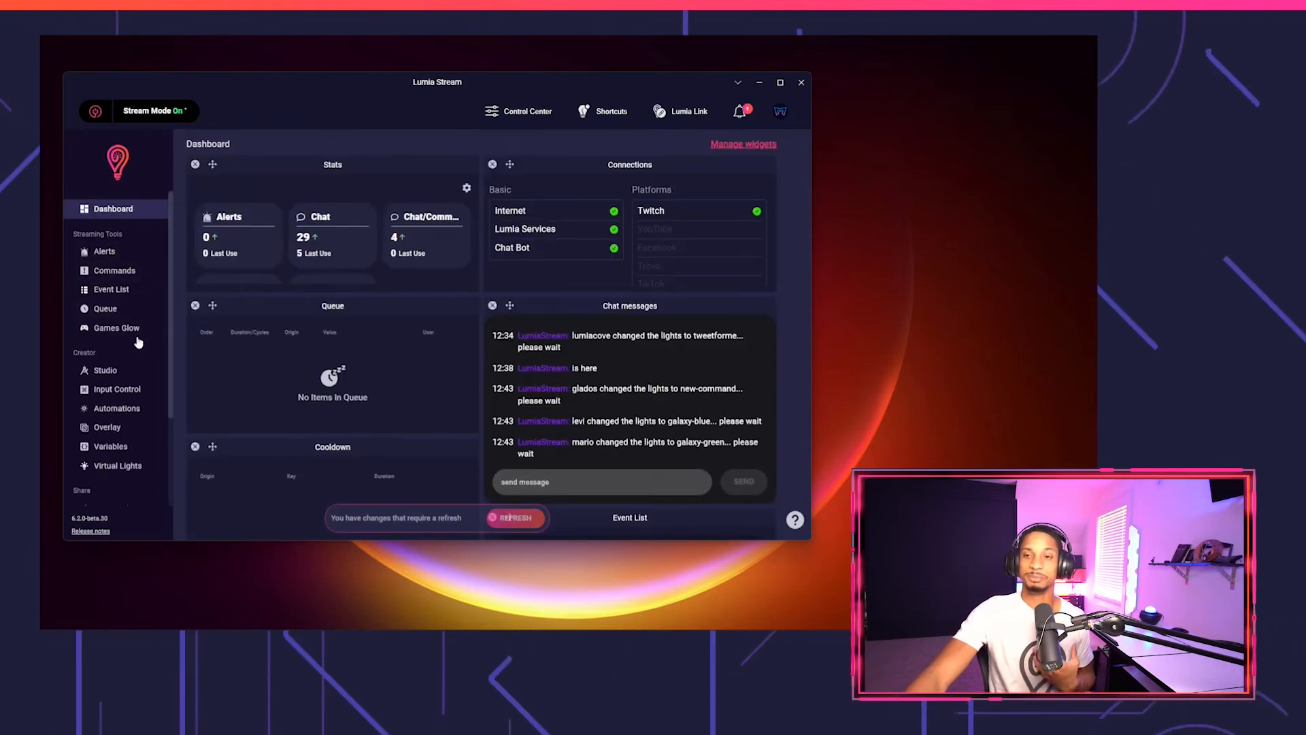
pyautogui.click(119, 272)
pyautogui.click(127, 260)
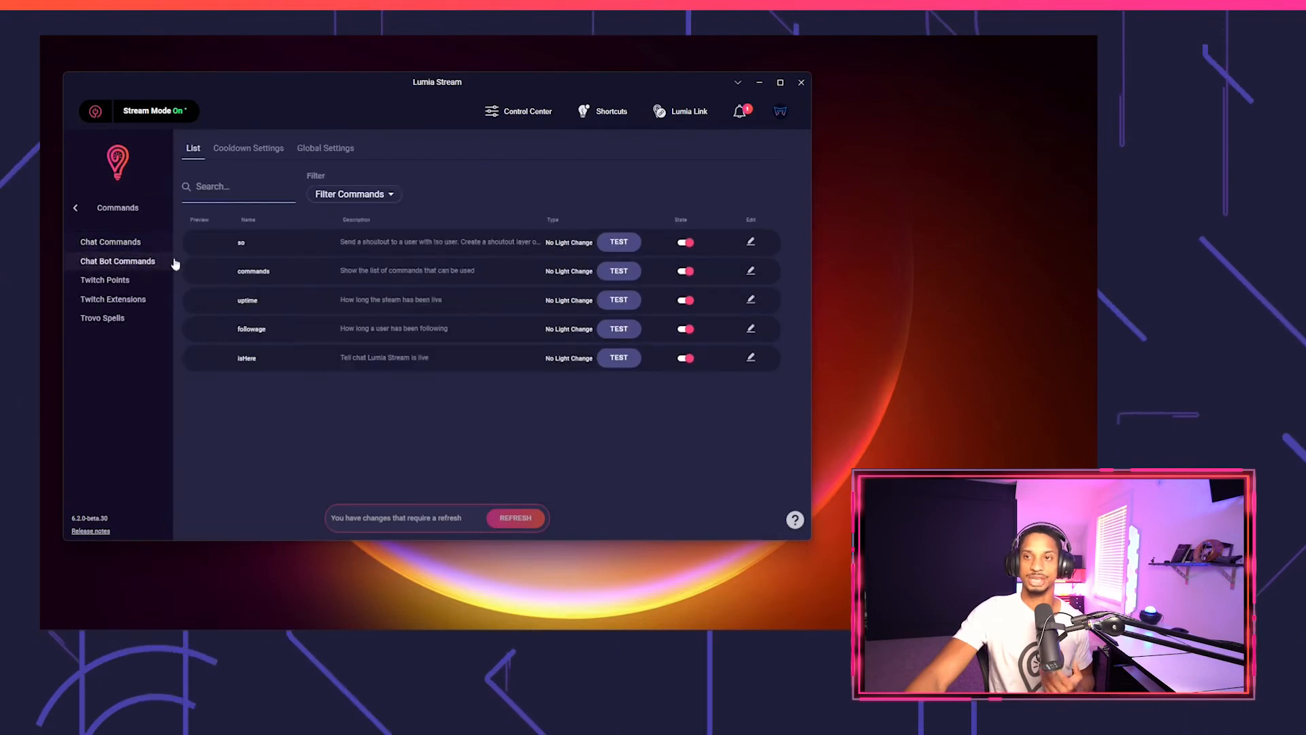
pyautogui.click(321, 151)
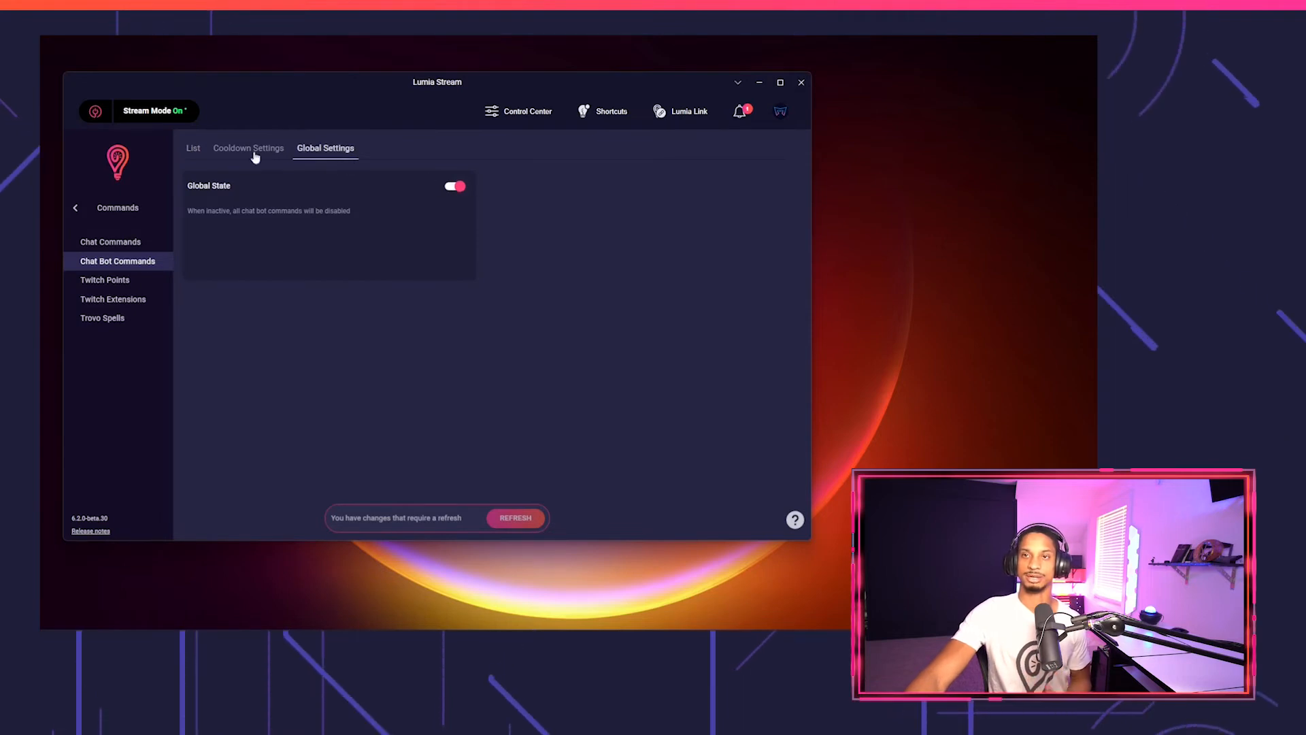
pyautogui.click(202, 148)
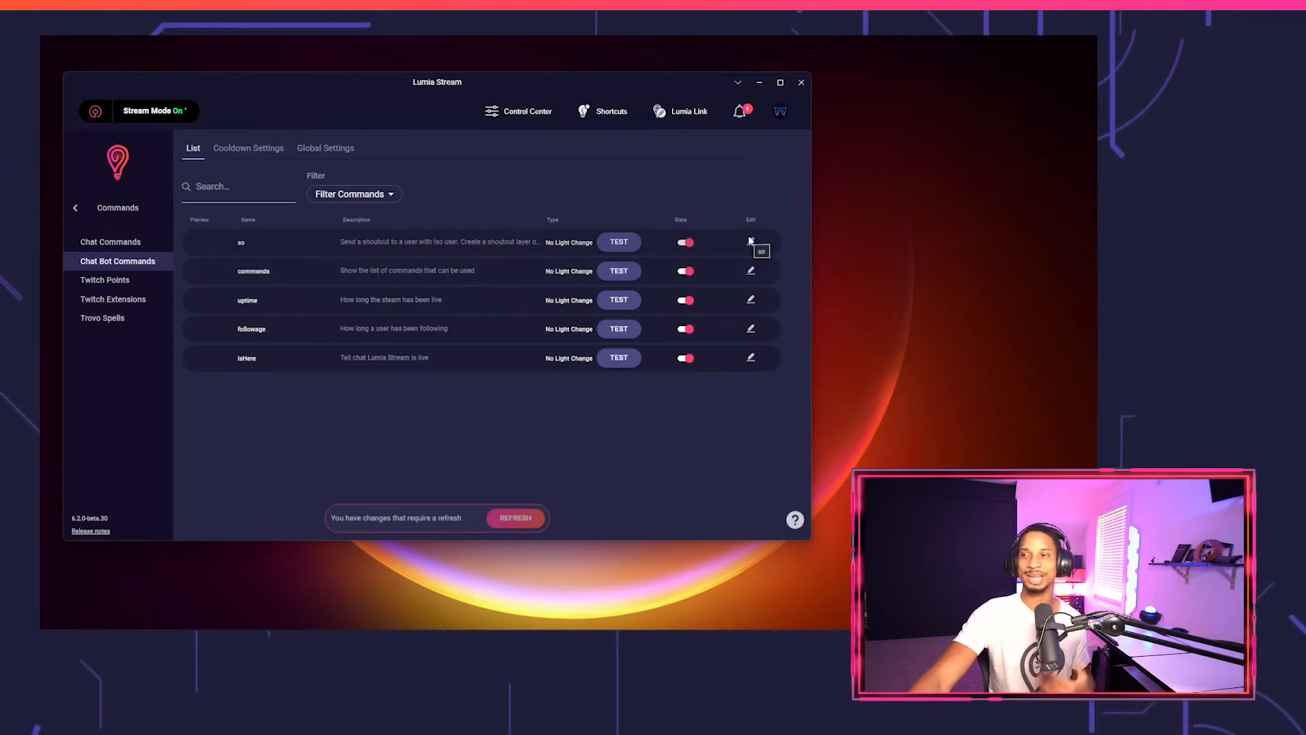
# Open the so command and examine its general settings.
pyautogui.click(752, 243)
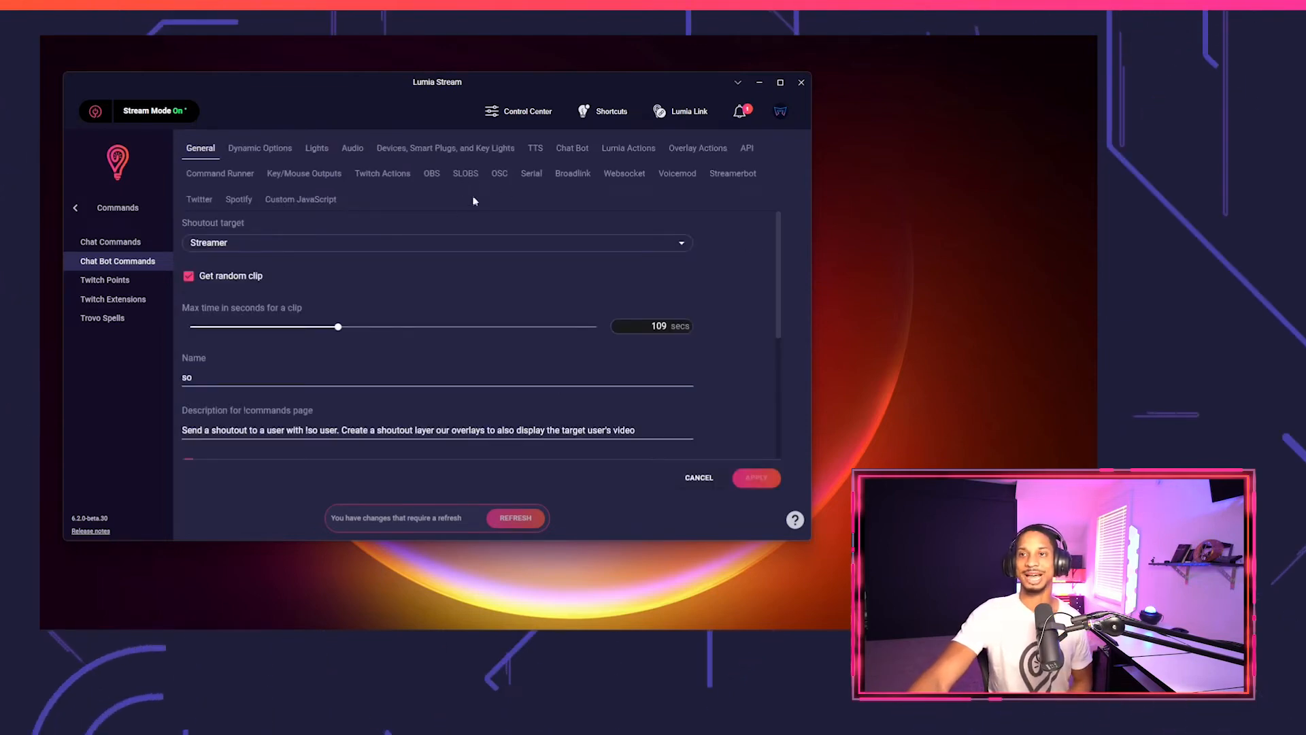
pyautogui.scroll(-5, 366, 343)
pyautogui.scroll(4, 365, 343)
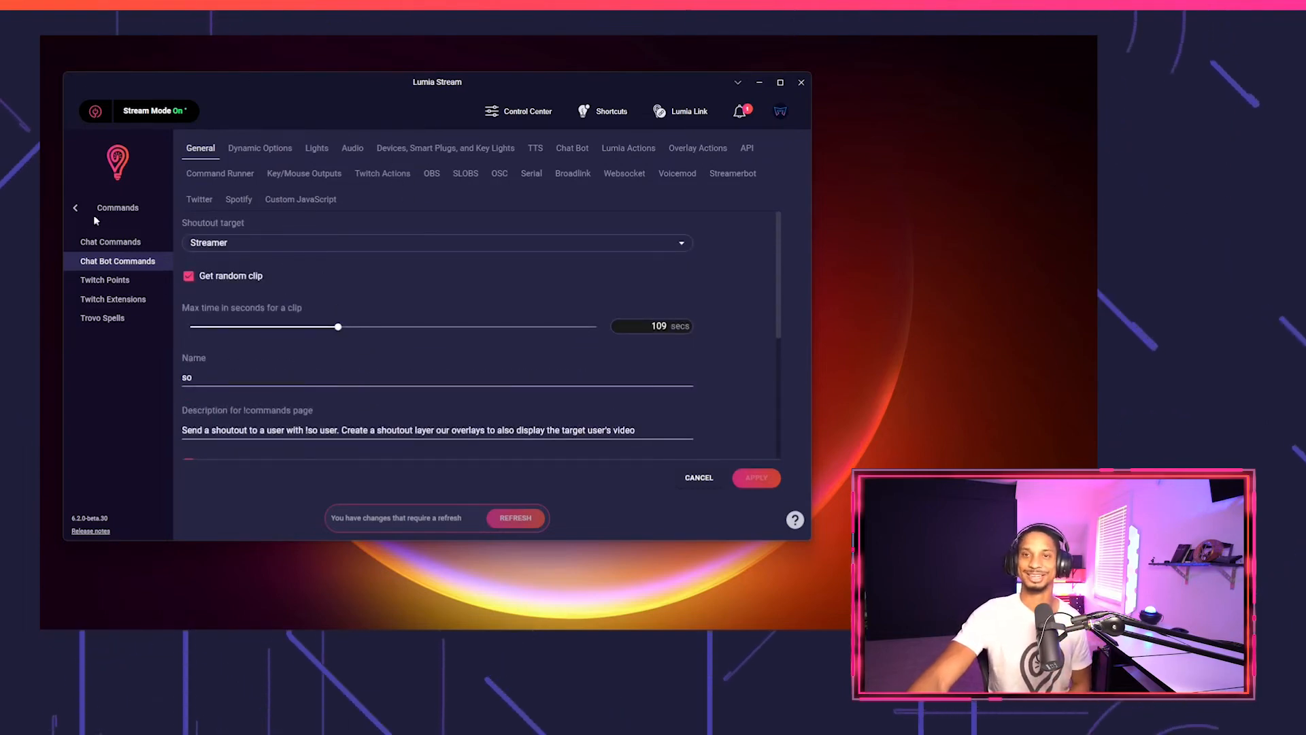
# Create a new overlay named "SO" at 1080p resolution.
pyautogui.click(75, 207)
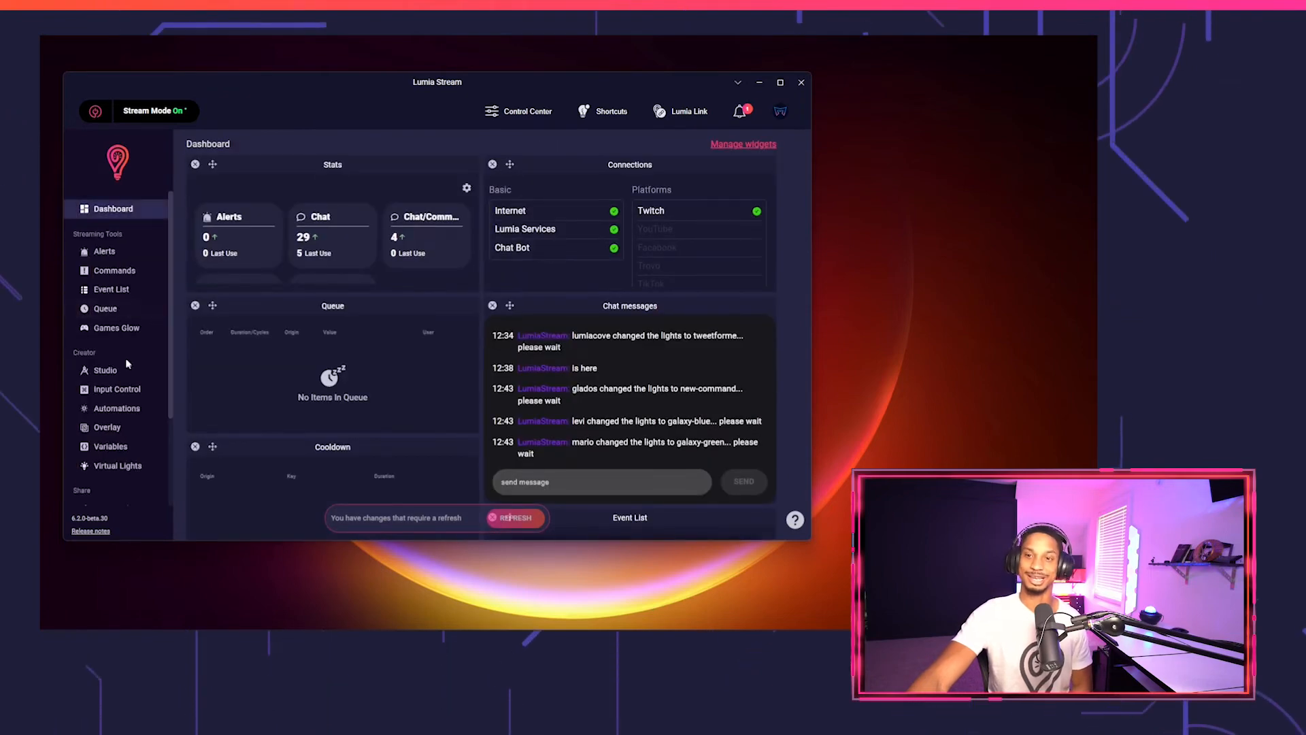
pyautogui.click(112, 432)
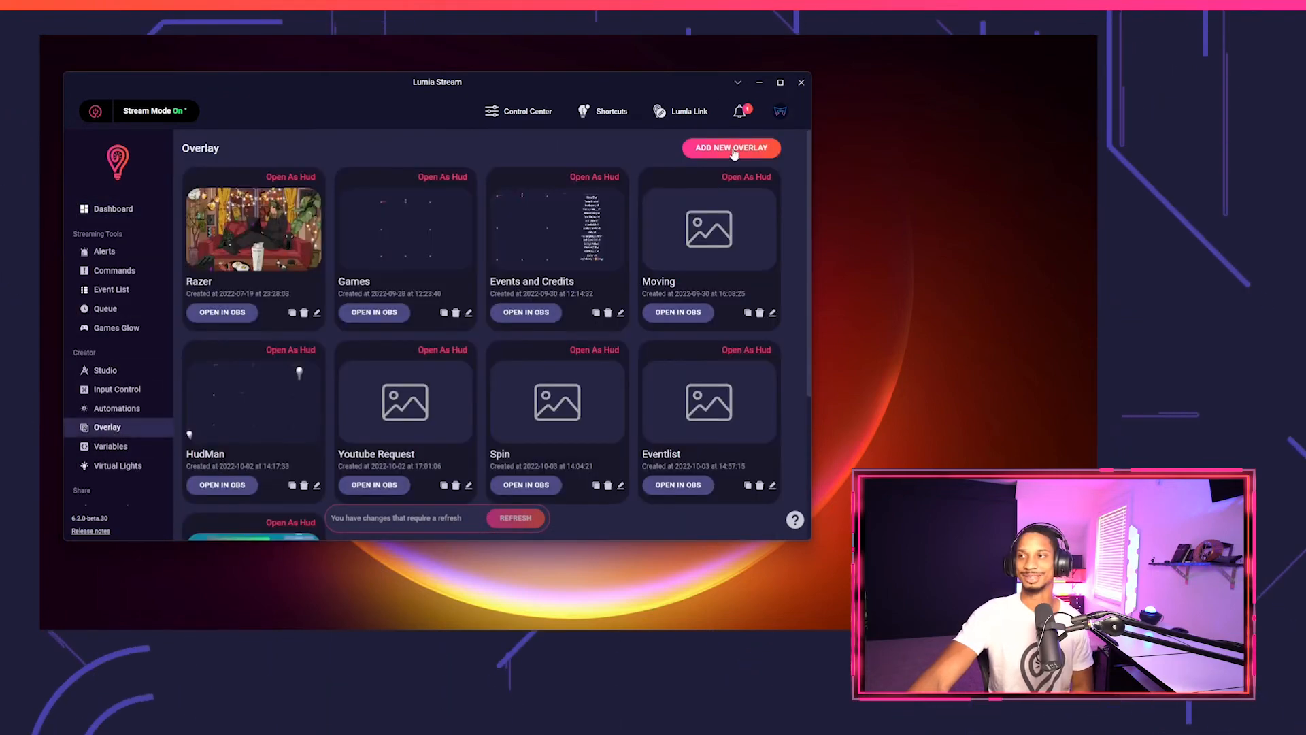
pyautogui.click(732, 147)
pyautogui.click(459, 265)
pyautogui.write('SO')
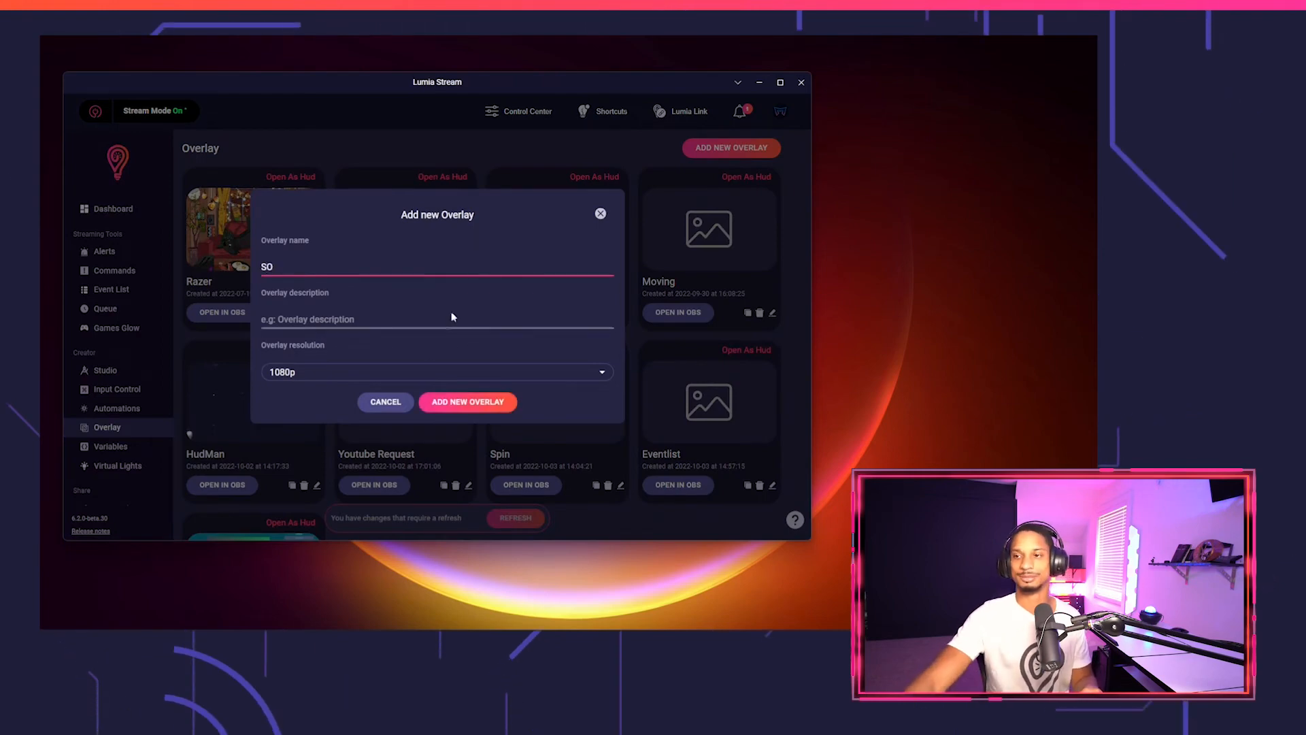
pyautogui.click(467, 402)
# Find the shoutout layer under Streaming Tools and add a Shoutout and Clips layer to the SO overlay.
pyautogui.click(109, 107)
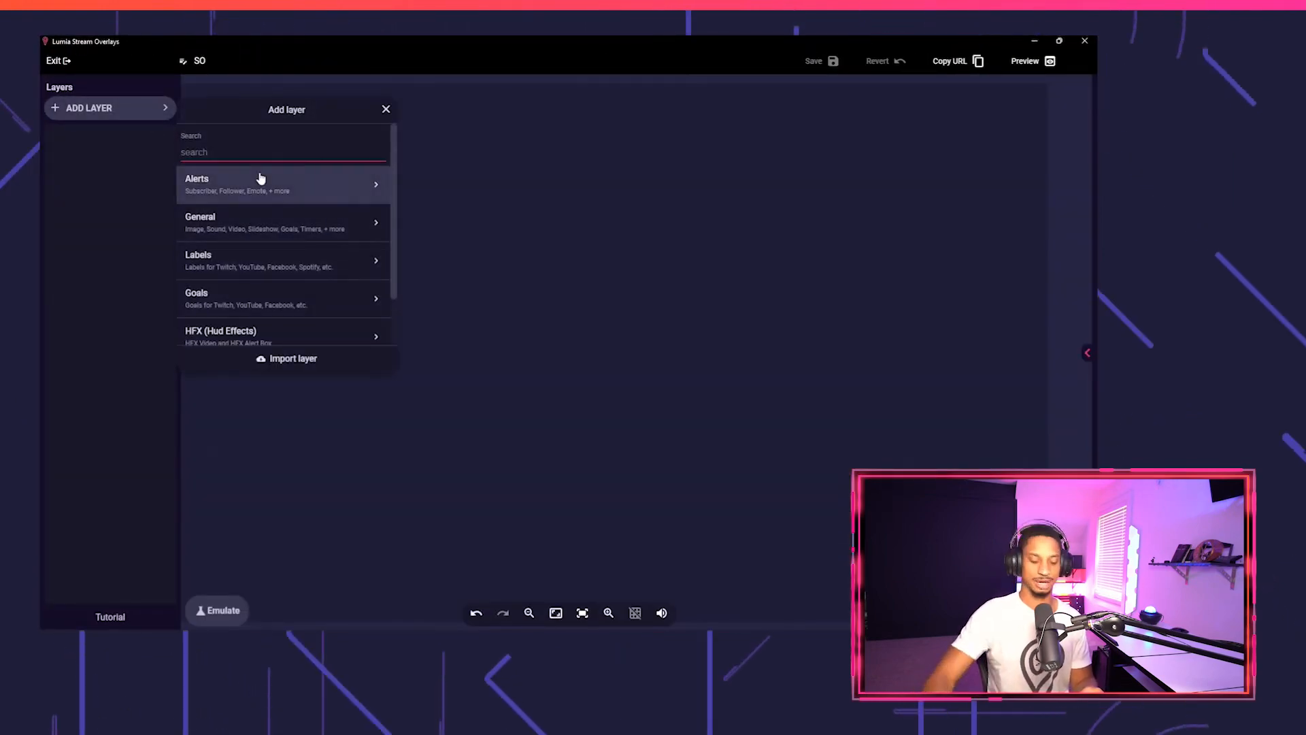
pyautogui.write('shou')
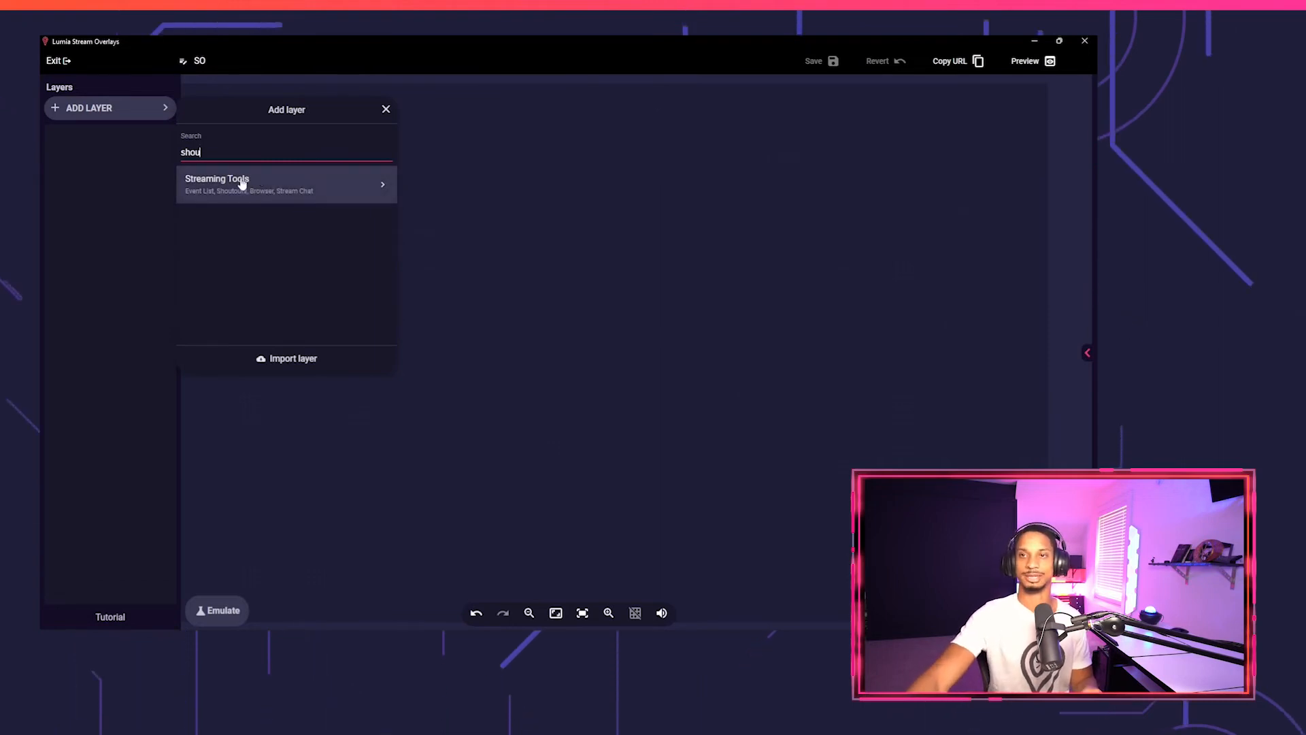
pyautogui.click(231, 191)
pyautogui.click(226, 178)
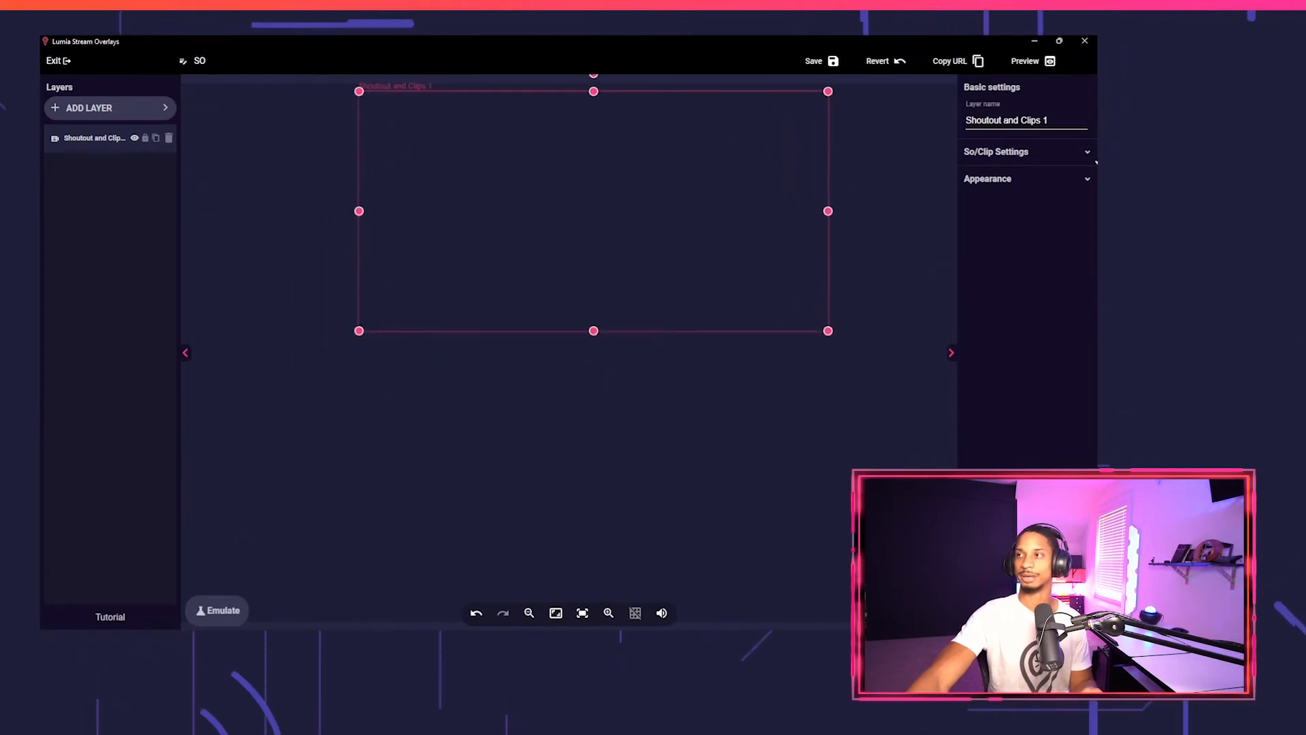
# Review the layer's So/Clip settings, save the SO overlay and close the overlay editor.
pyautogui.click(1040, 151)
pyautogui.moveTo(1006, 259)
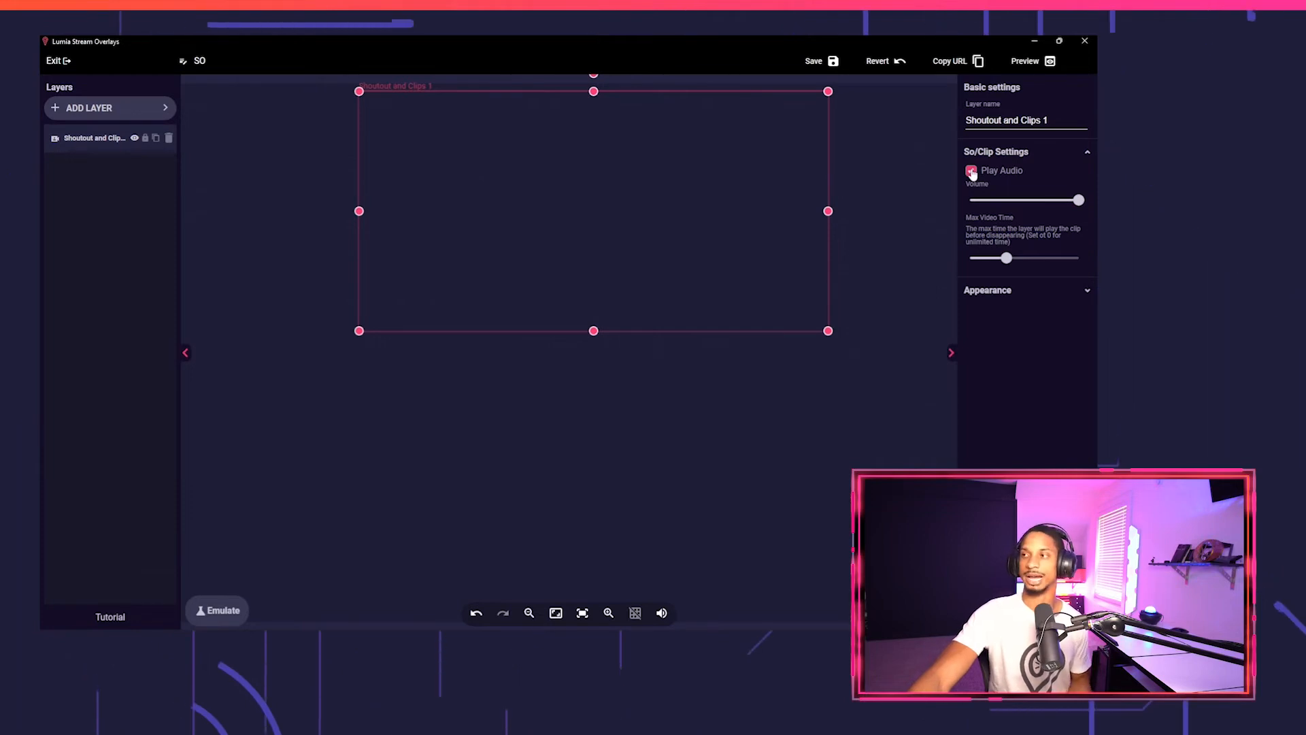
pyautogui.click(813, 65)
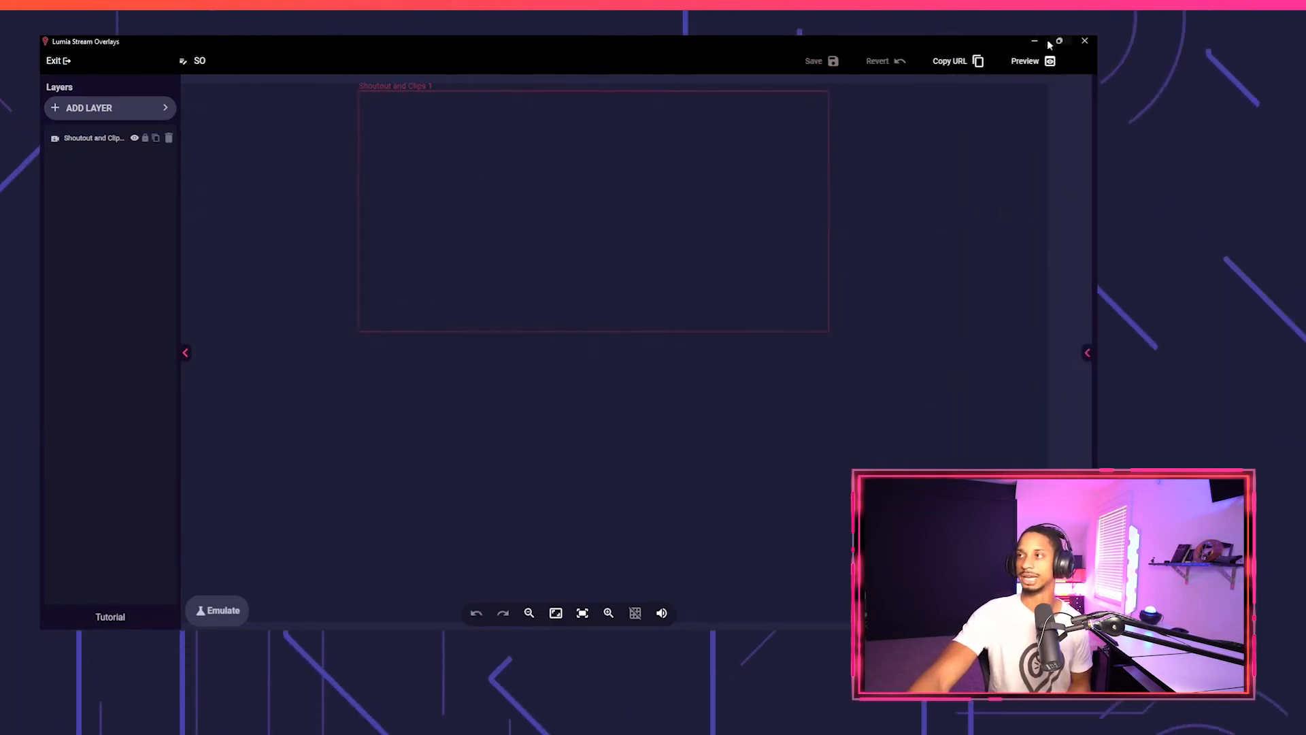
pyautogui.click(1084, 41)
# Open the SO overlay as a HUD on the desktop, keeping the default HUD options.
pyautogui.scroll(-3, 373, 406)
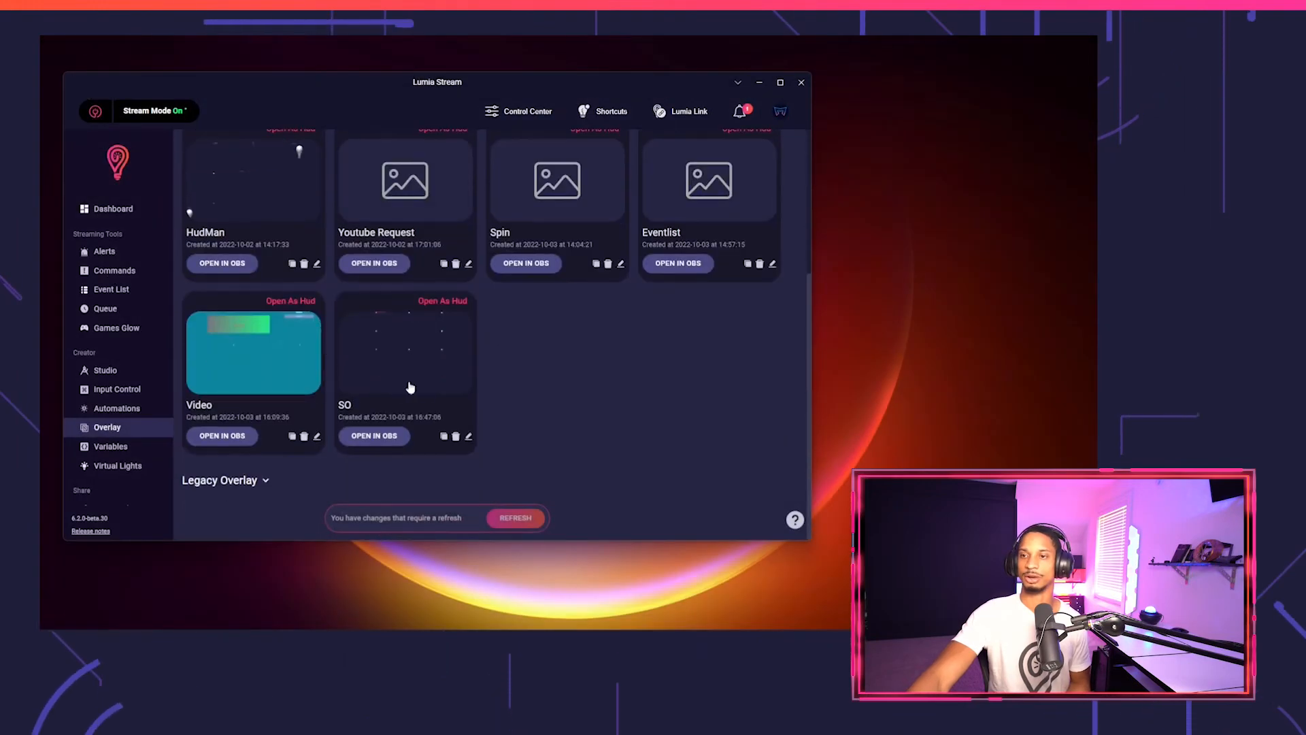
pyautogui.click(432, 297)
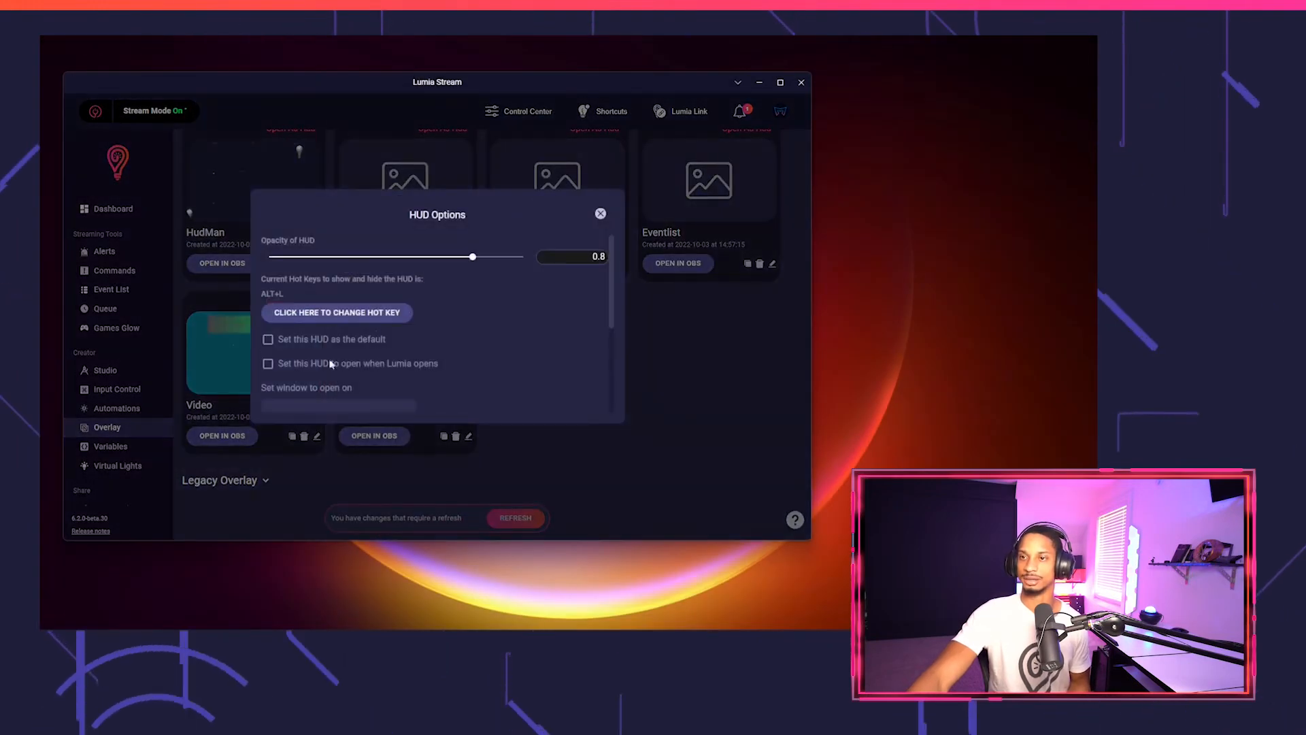
pyautogui.scroll(-3, 340, 376)
pyautogui.click(469, 400)
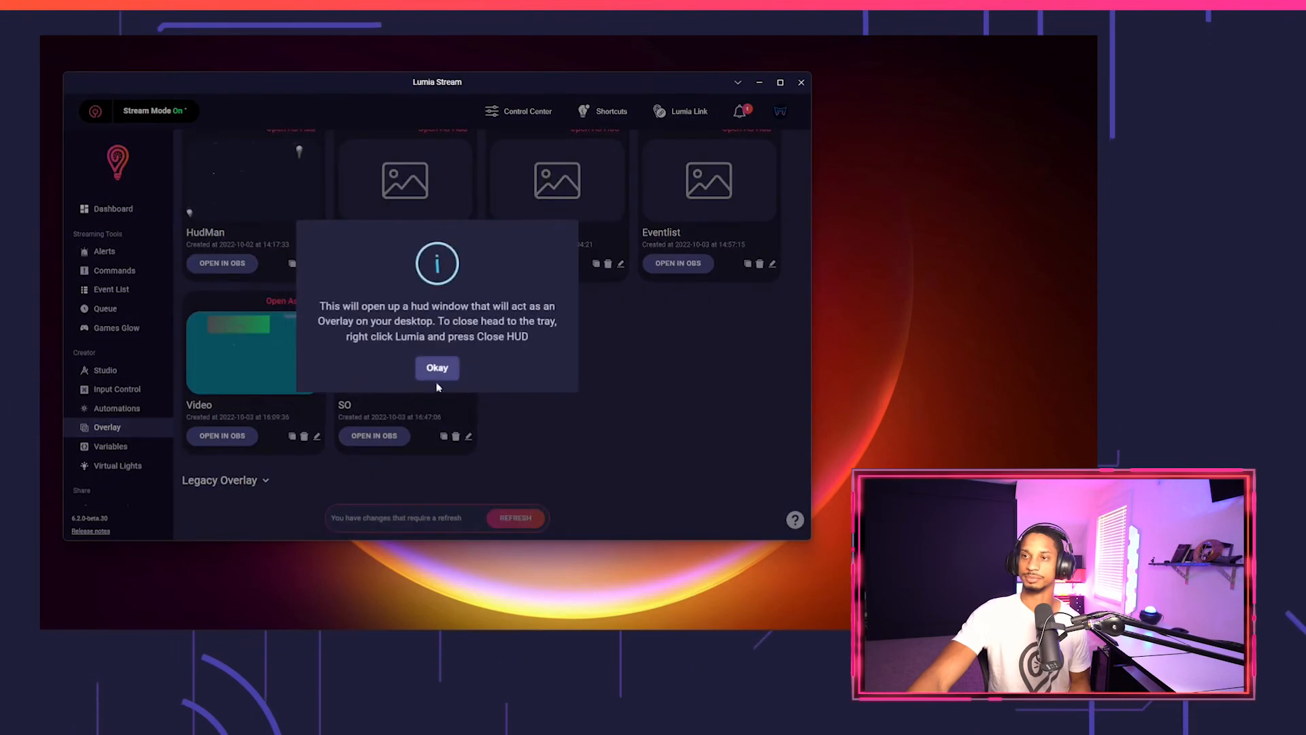
pyautogui.click(437, 368)
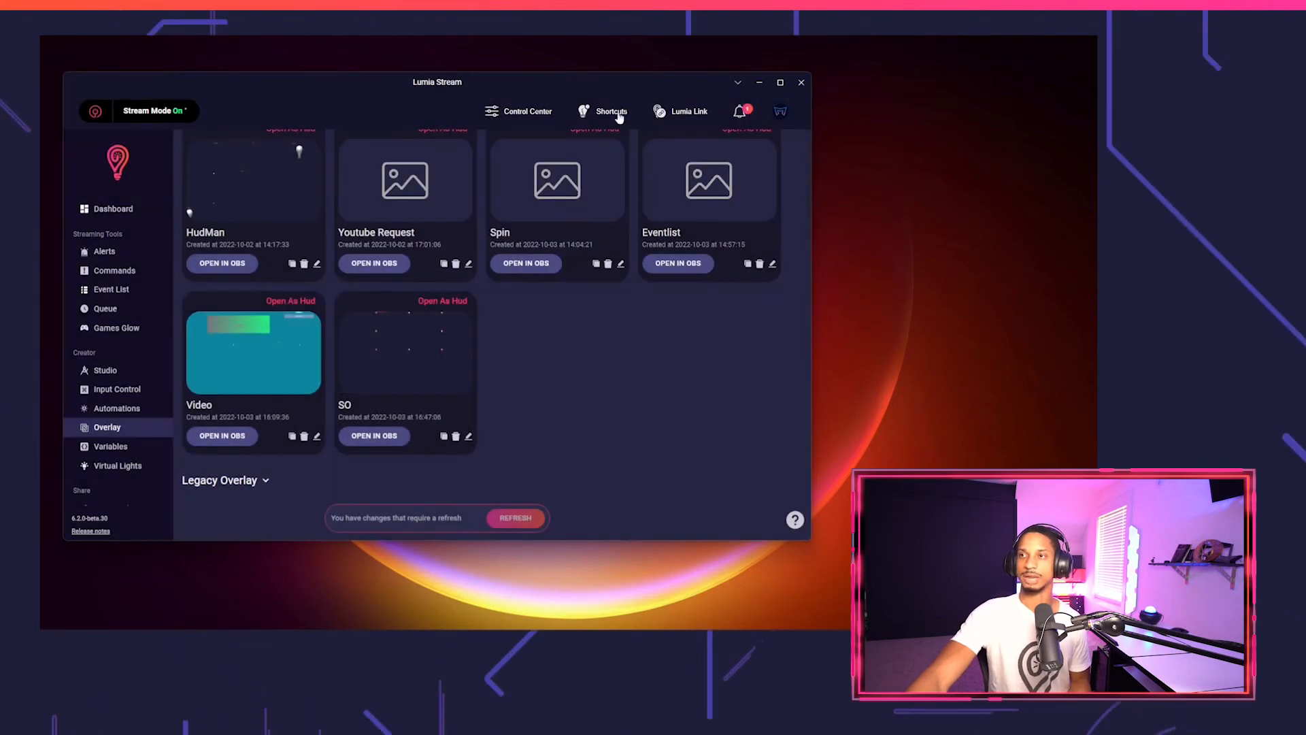
# Move the main window lower on the desktop and open the so chat bot command's general settings.
pyautogui.moveTo(665, 76); pyautogui.dragTo(694, 180)
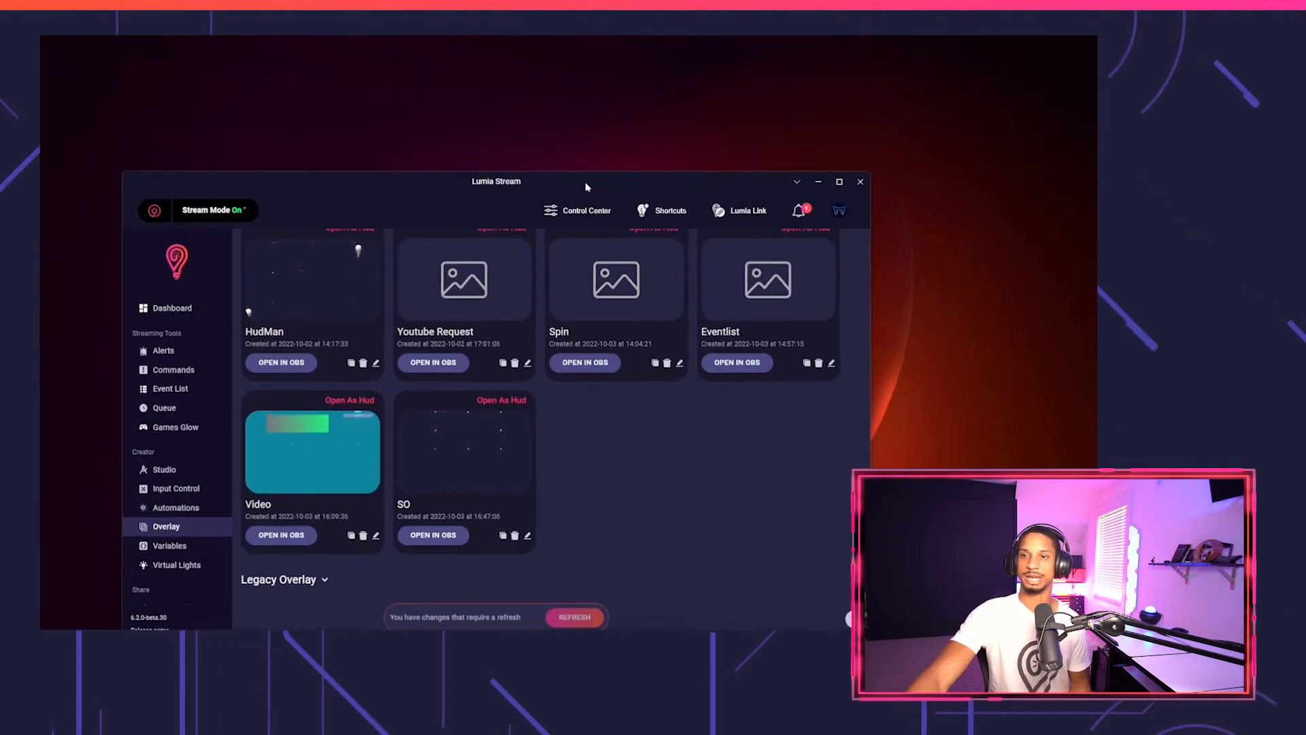
pyautogui.click(183, 374)
pyautogui.click(177, 361)
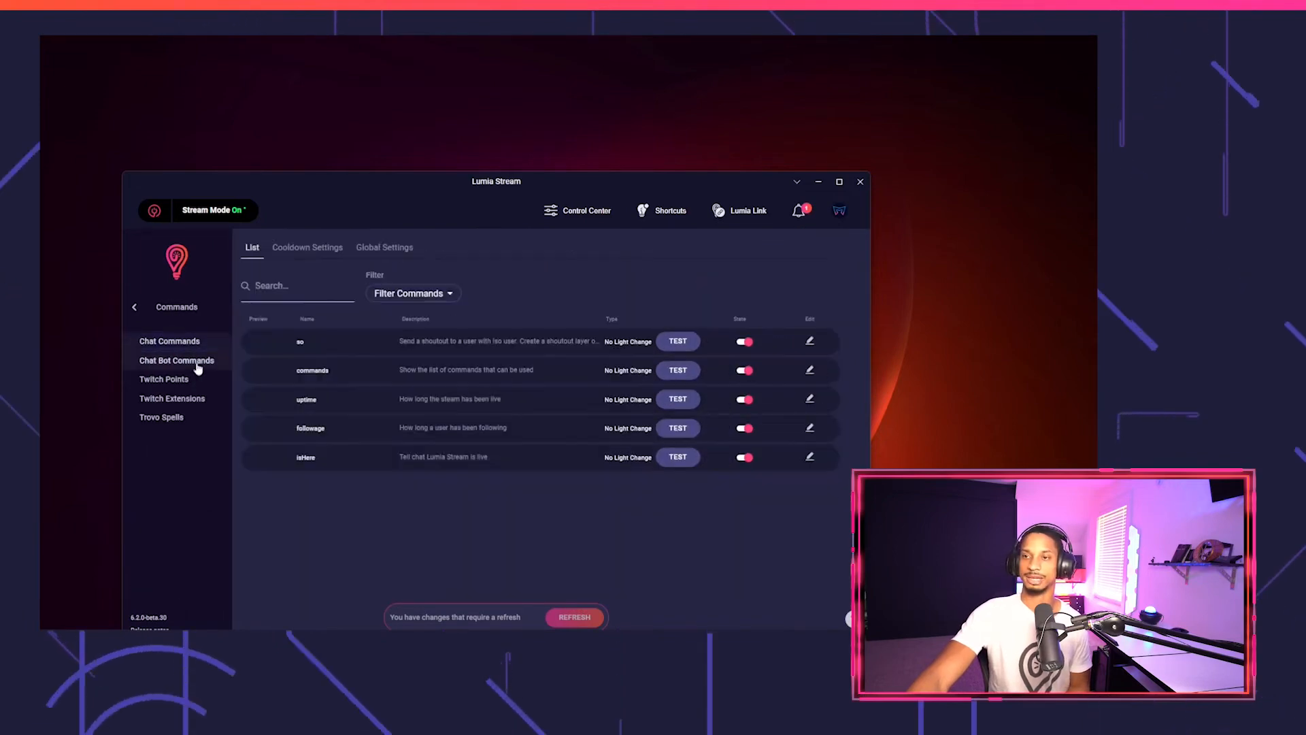
pyautogui.click(810, 343)
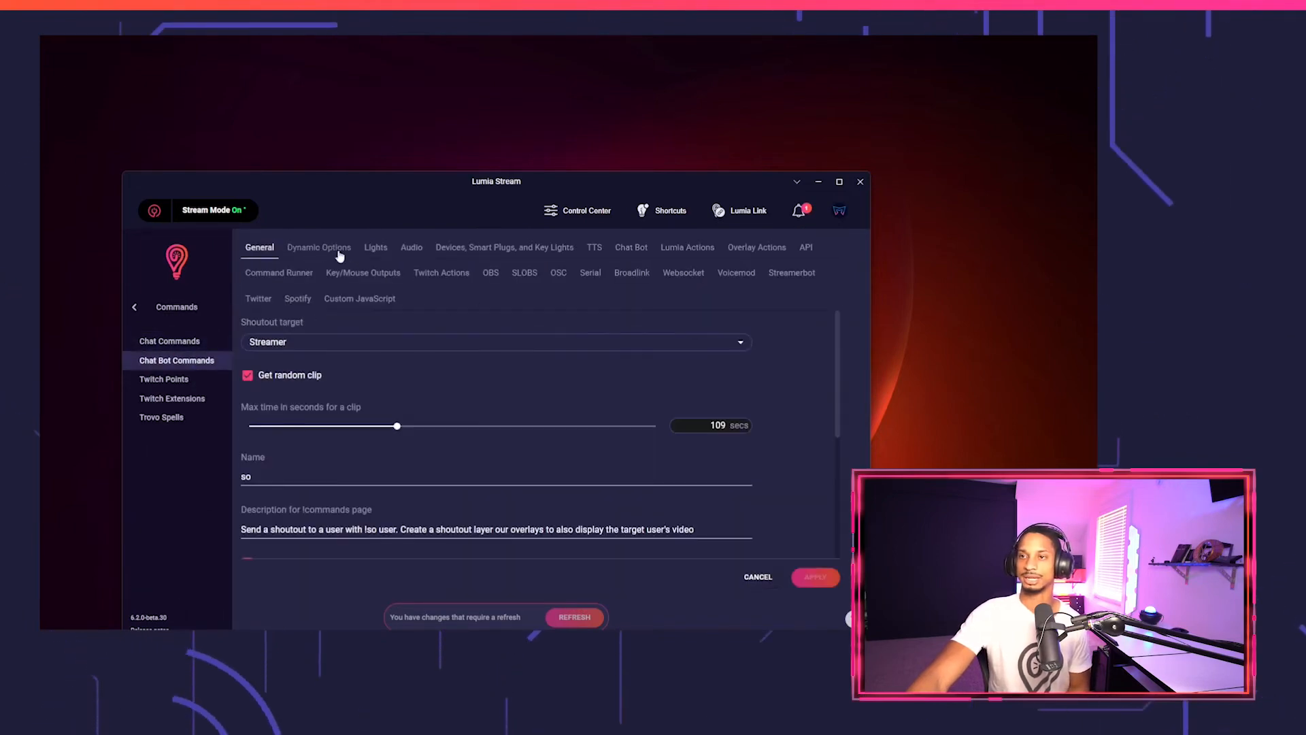
pyautogui.scroll(-2, 337, 425)
pyautogui.scroll(2, 316, 373)
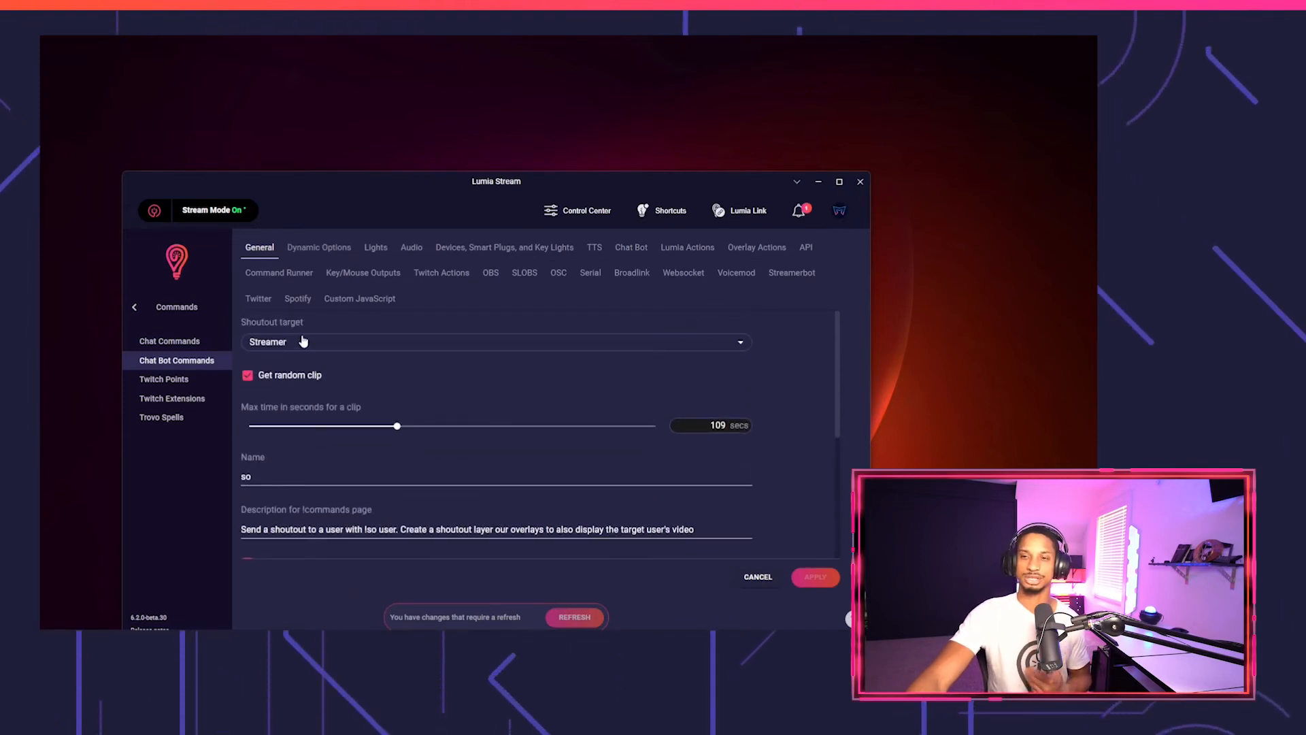
# Switch the so command's shoutout target to From Sender and back to Streamer.
pyautogui.click(303, 342)
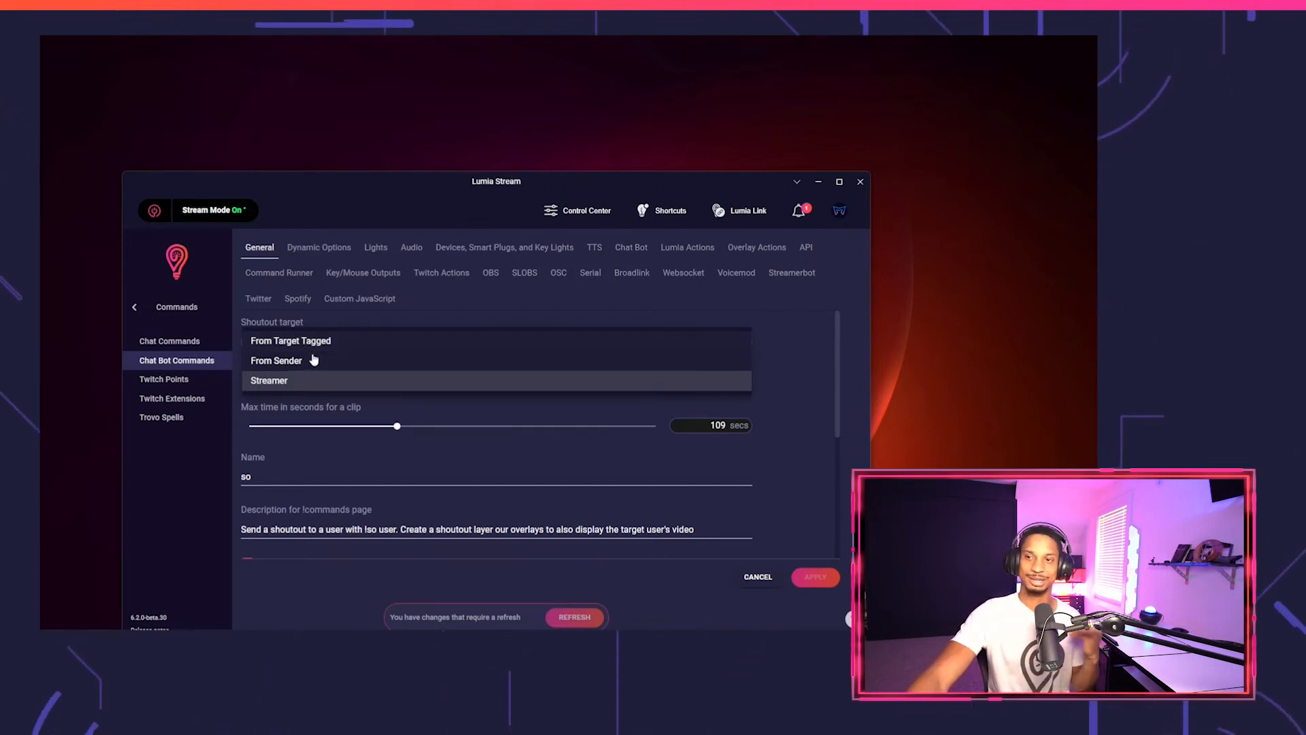
pyautogui.click(300, 361)
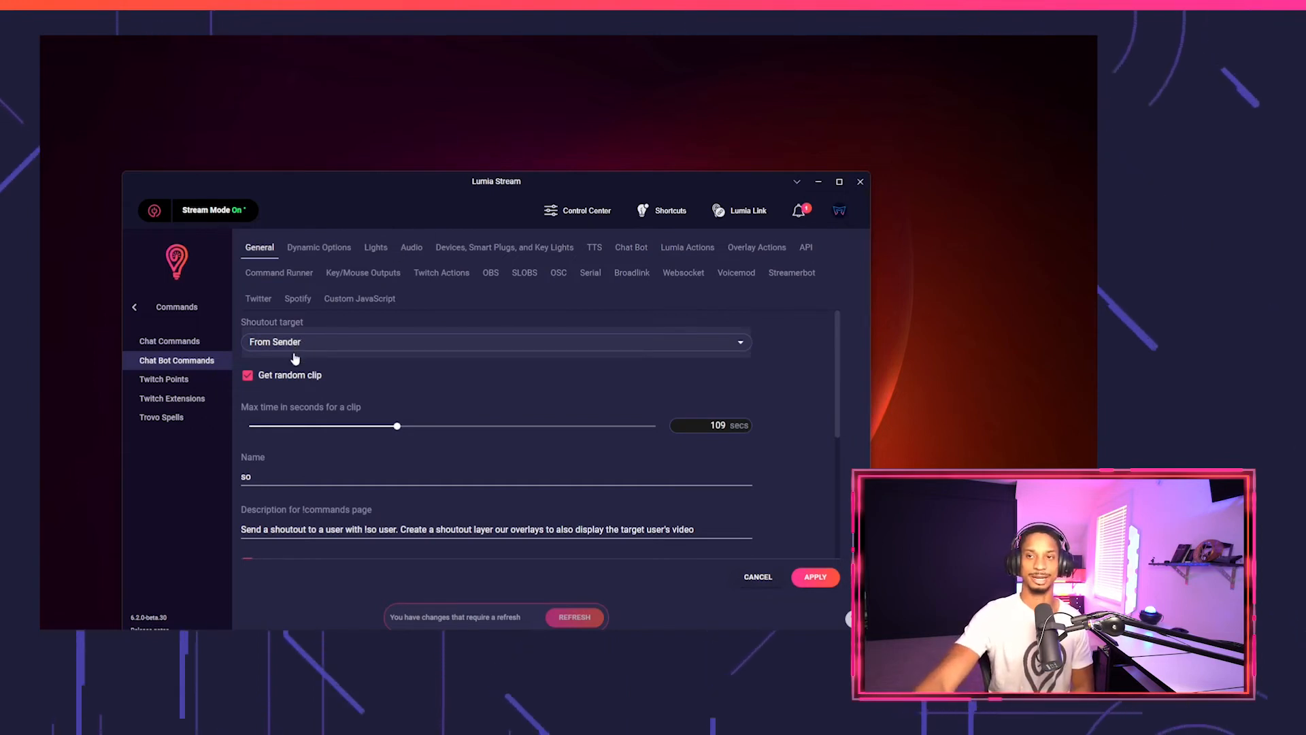
pyautogui.click(300, 346)
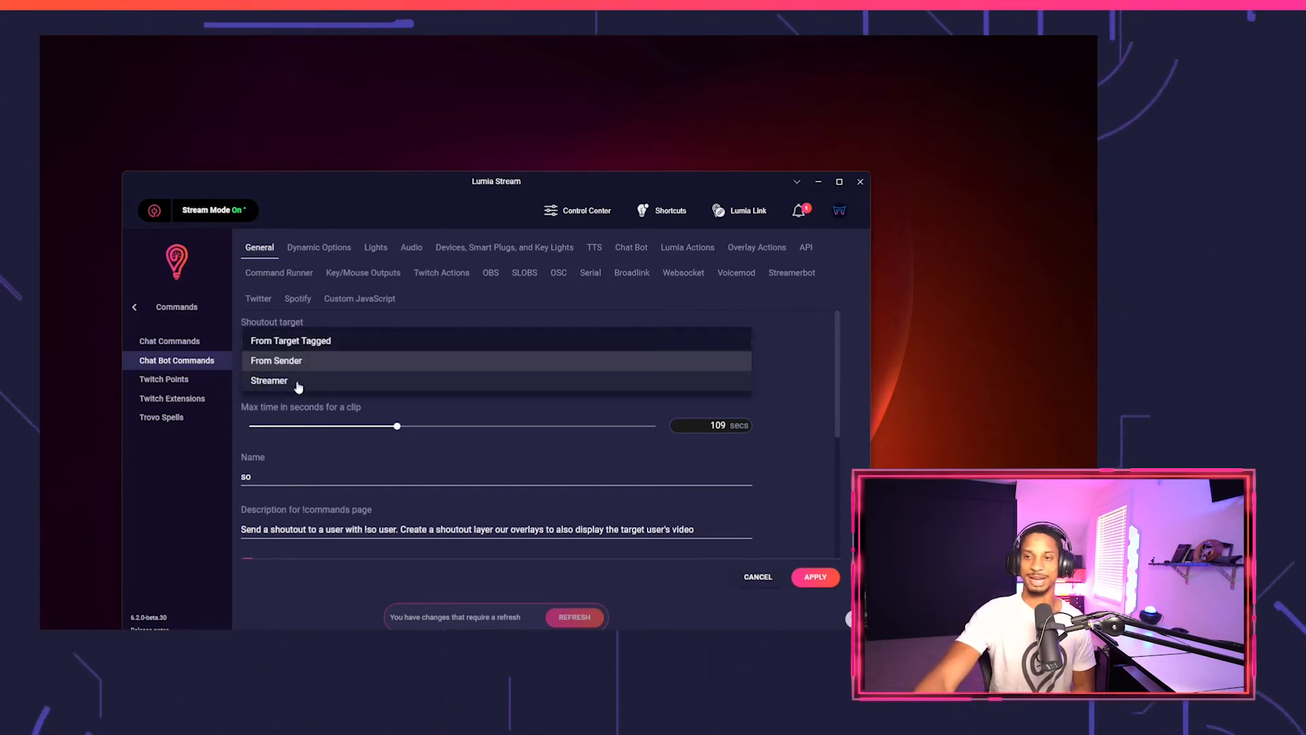
pyautogui.click(290, 380)
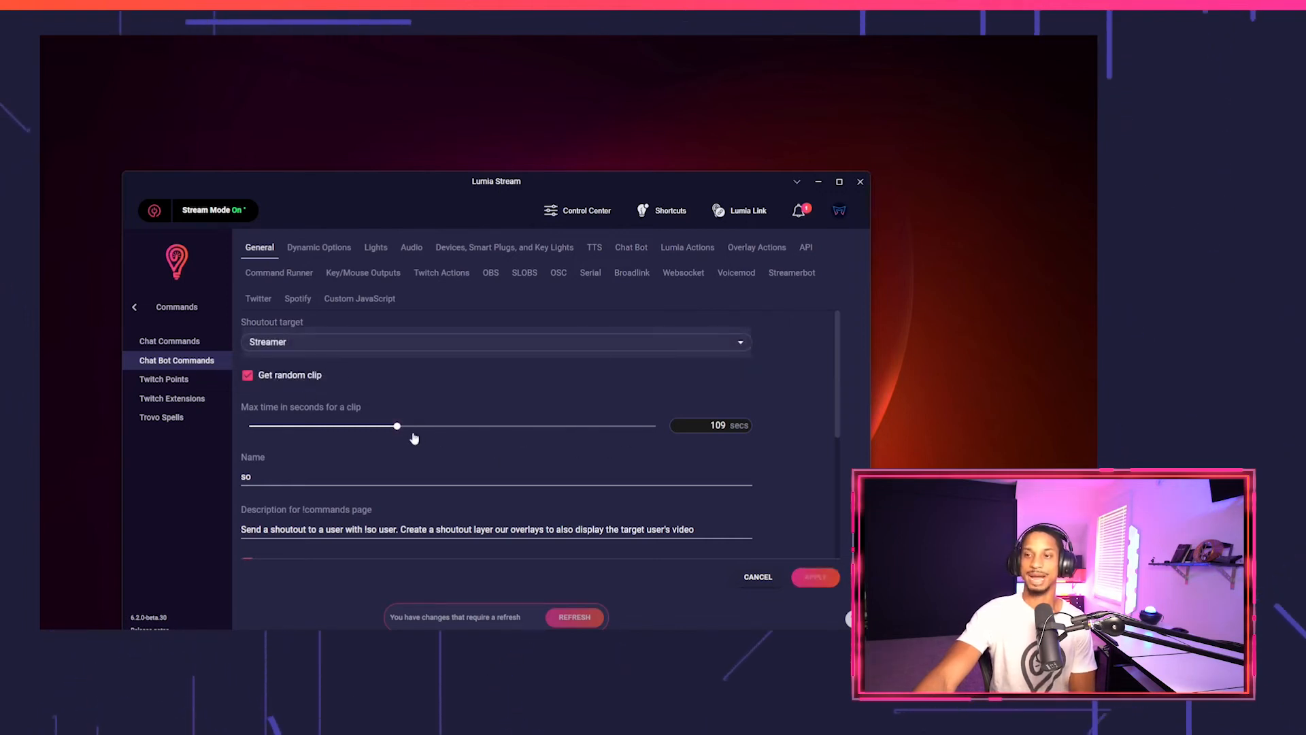
# Set the so command's maximum clip time to 94 seconds and review its remaining general settings down to the user level.
pyautogui.moveTo(392, 431); pyautogui.dragTo(500, 437)
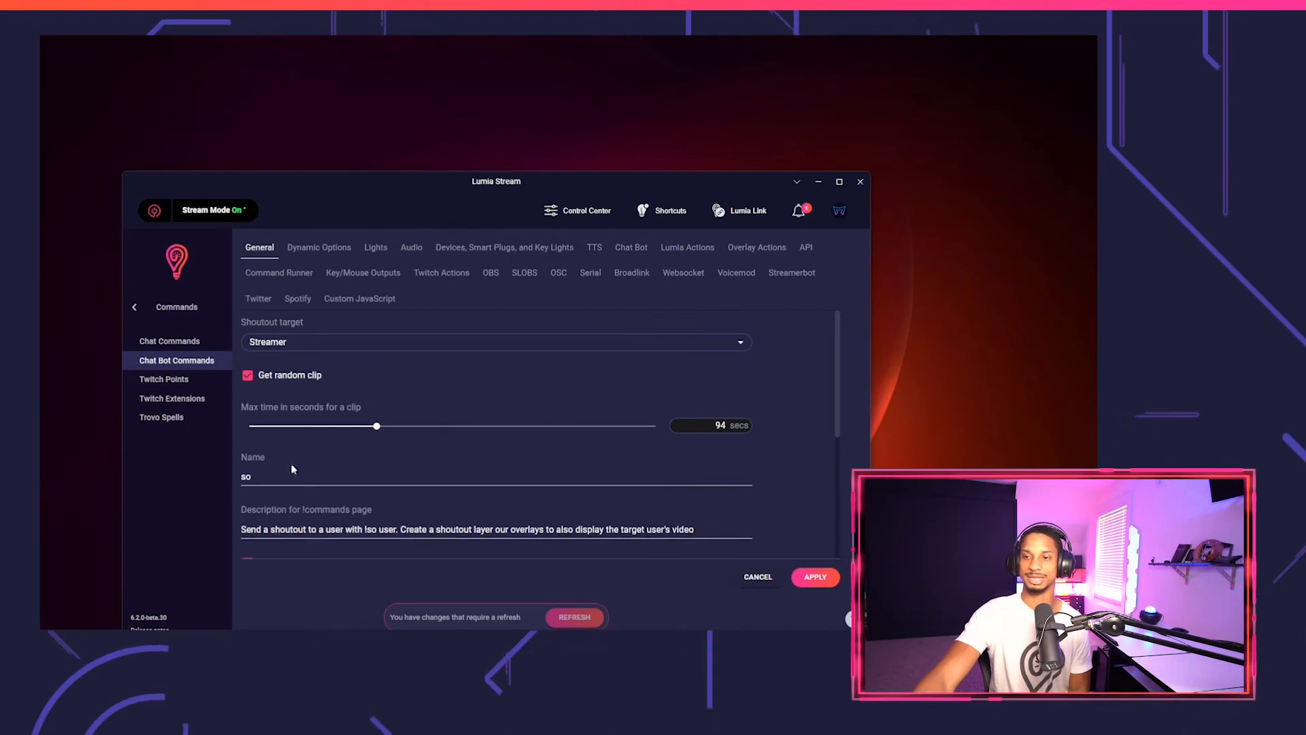
pyautogui.scroll(-3, 369, 395)
pyautogui.scroll(2, 370, 396)
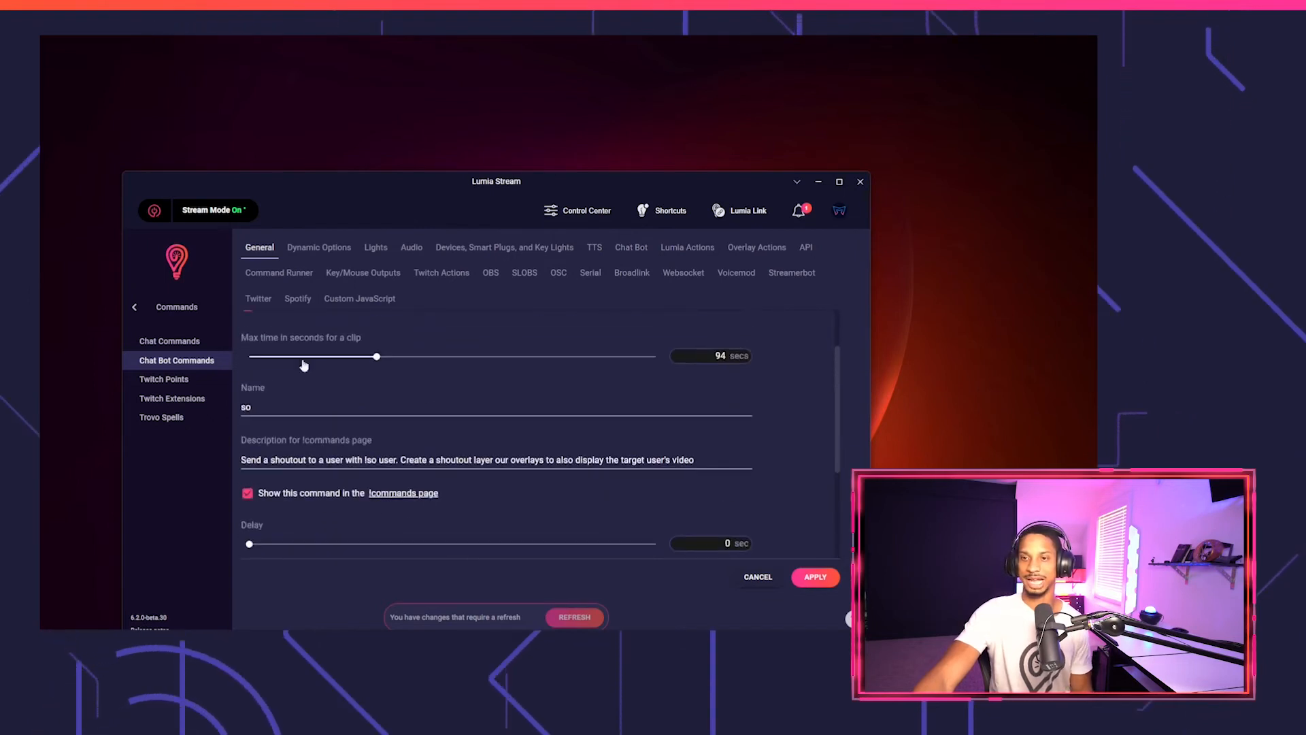
pyautogui.click(260, 406)
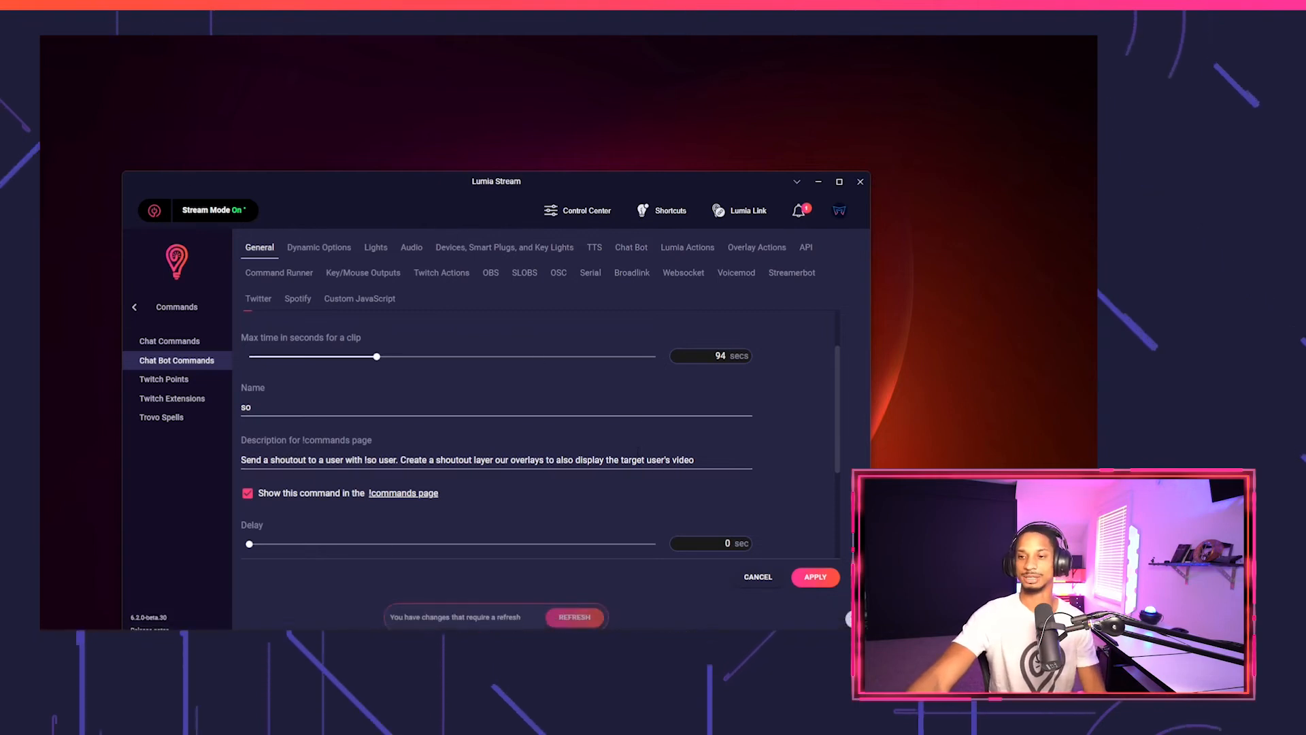
pyautogui.scroll(-3, 355, 487)
pyautogui.scroll(3, 355, 487)
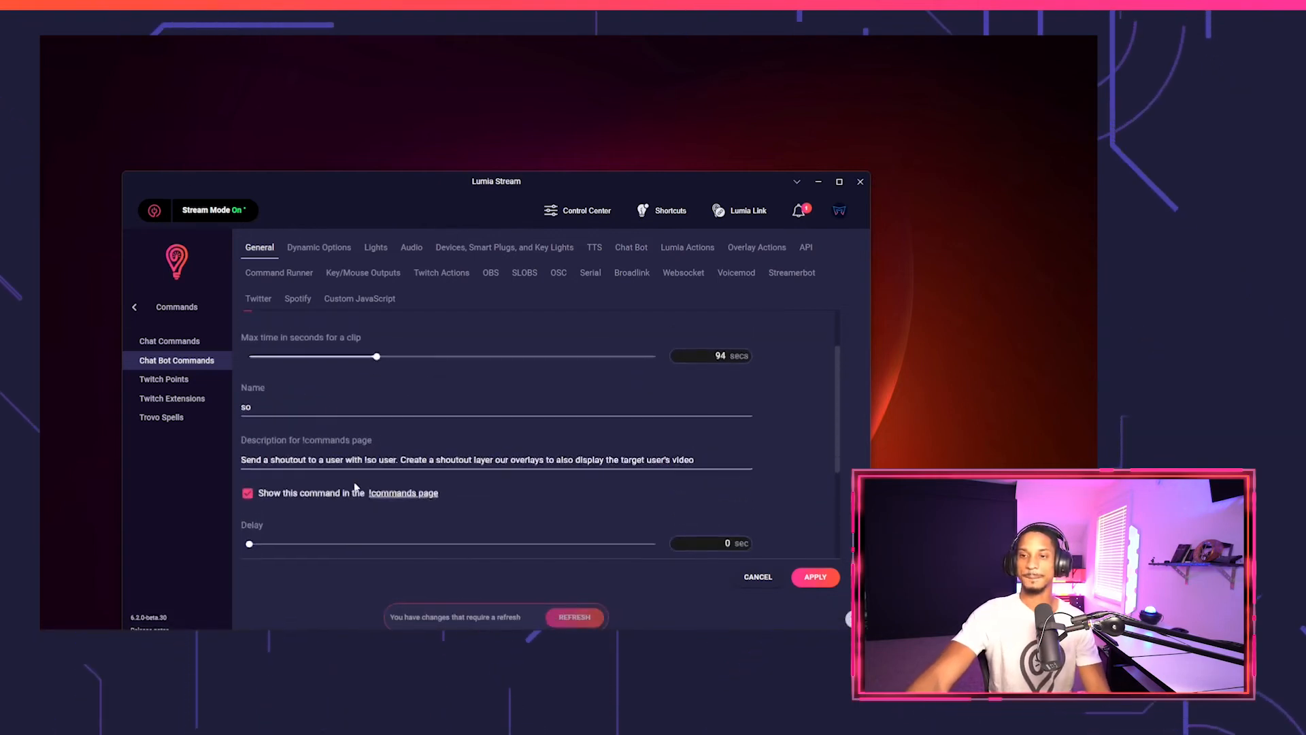
pyautogui.scroll(-3, 354, 487)
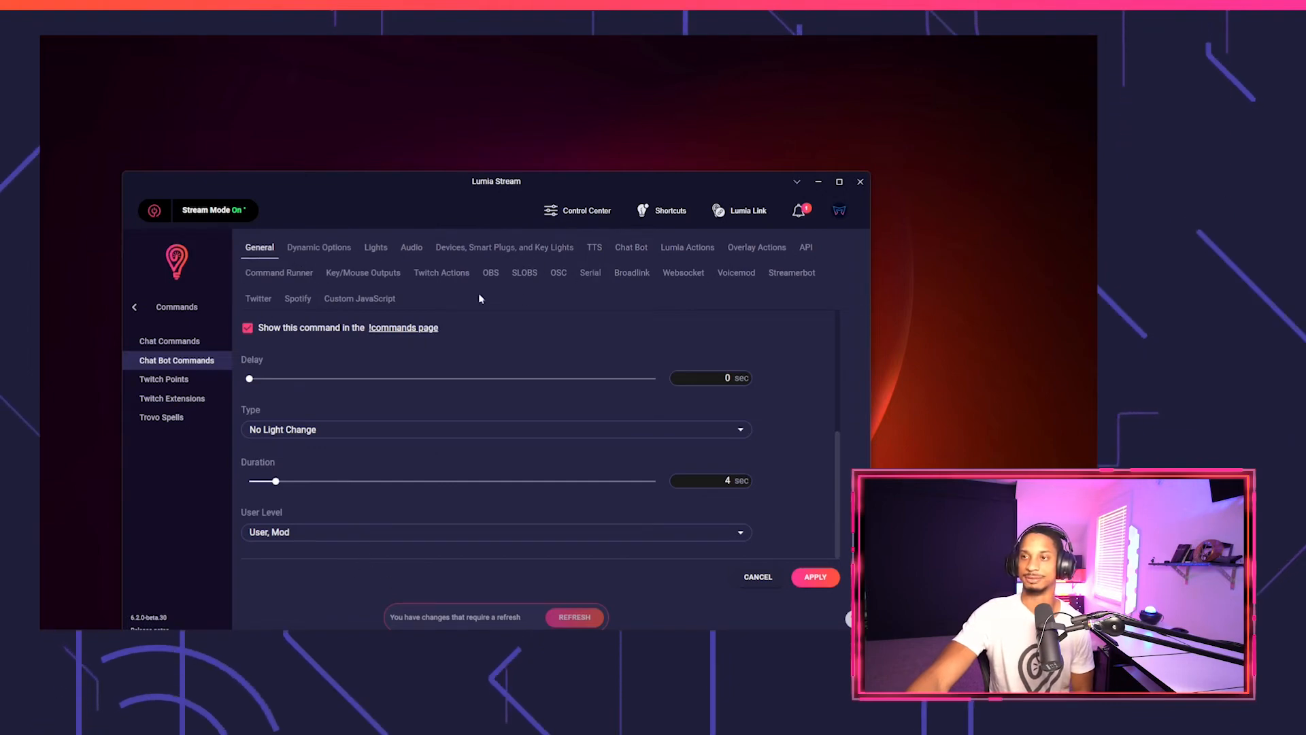
# Examine the so command's Chat Bot message and the list of clip variables available for it.
pyautogui.click(631, 247)
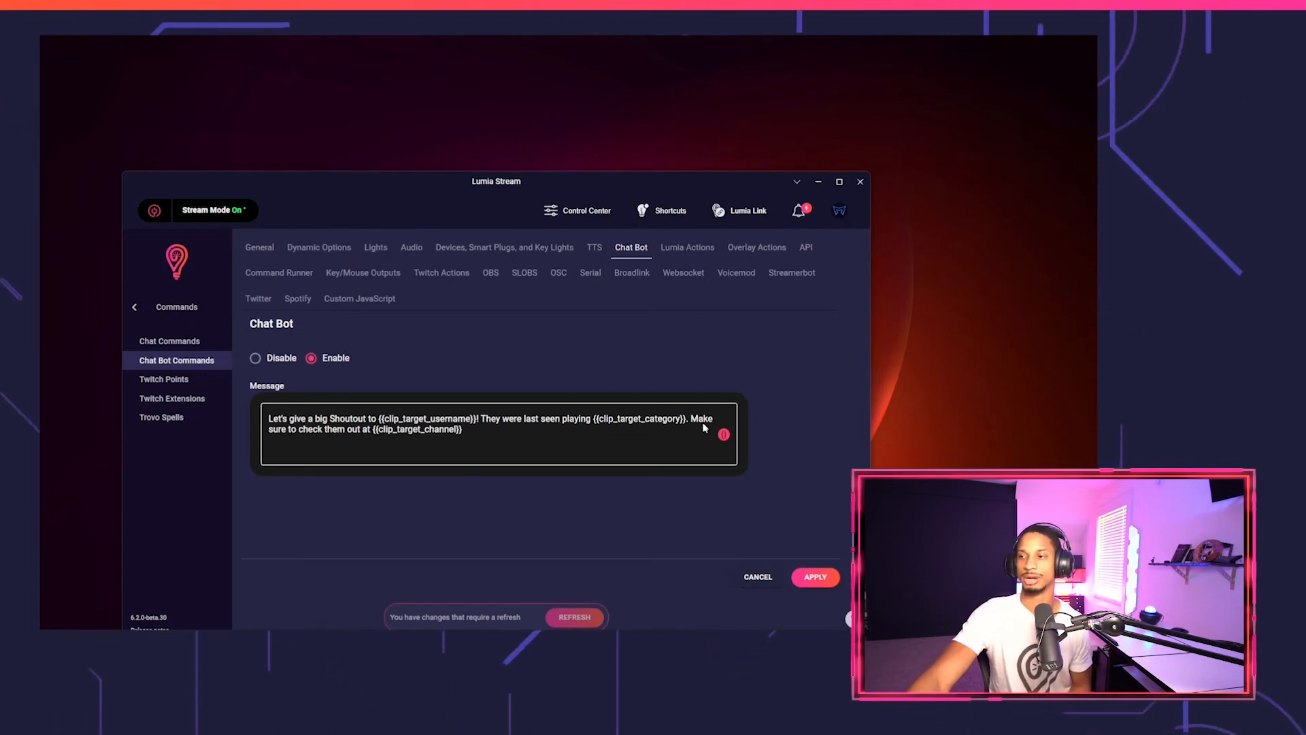
pyautogui.click(440, 432)
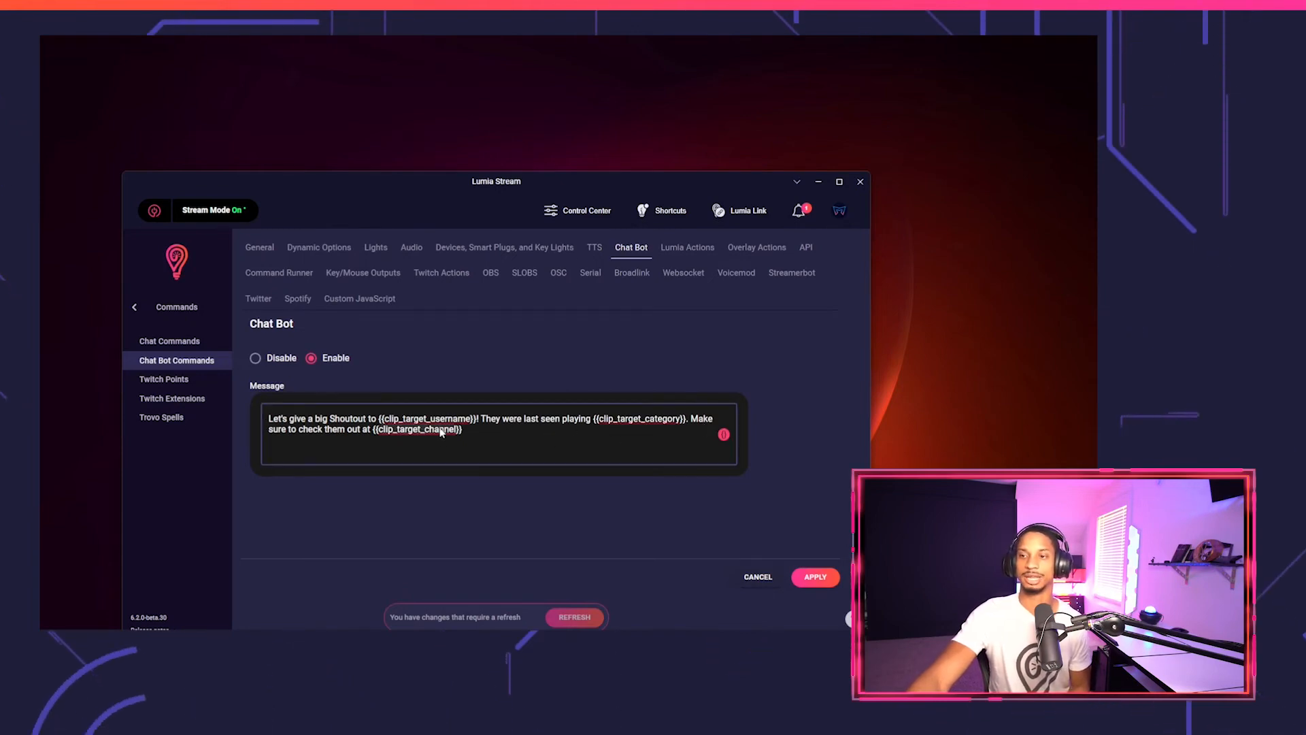
pyautogui.click(722, 434)
pyautogui.scroll(1, 327, 502)
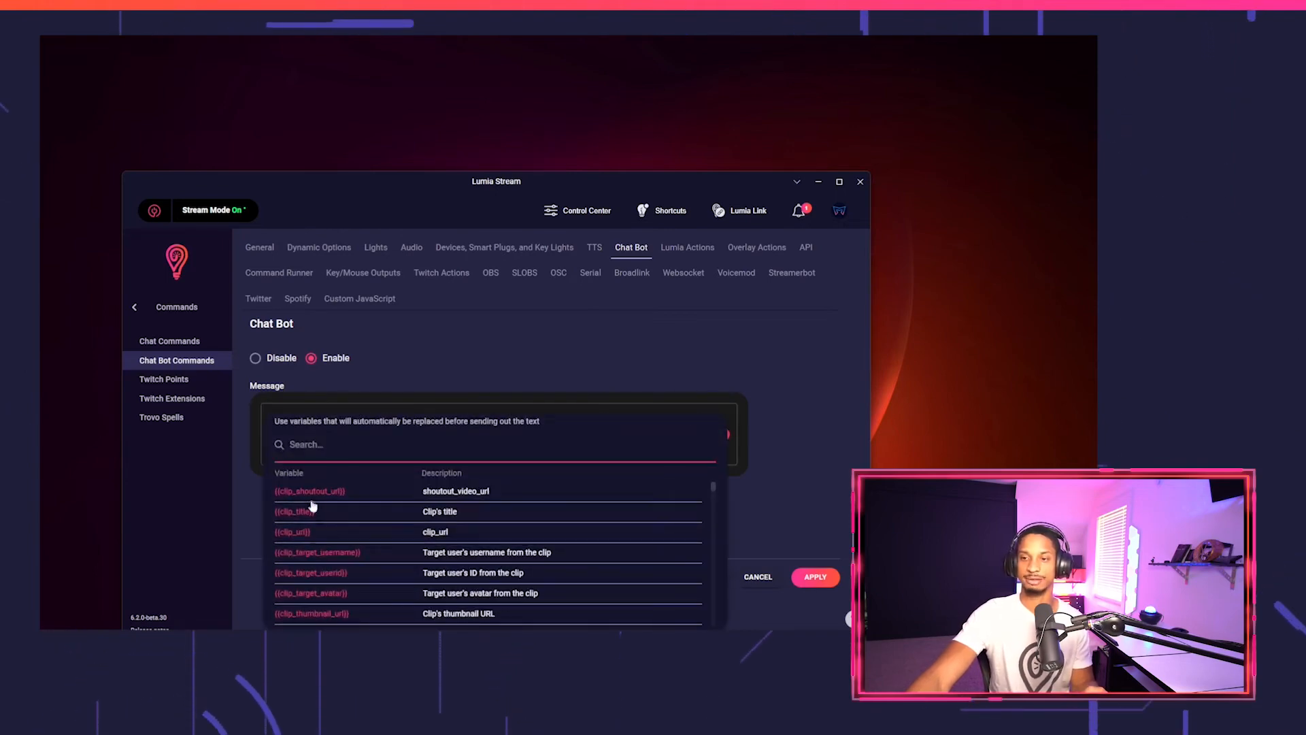
pyautogui.scroll(-1, 342, 510)
pyautogui.scroll(1, 341, 503)
pyautogui.scroll(-1, 342, 503)
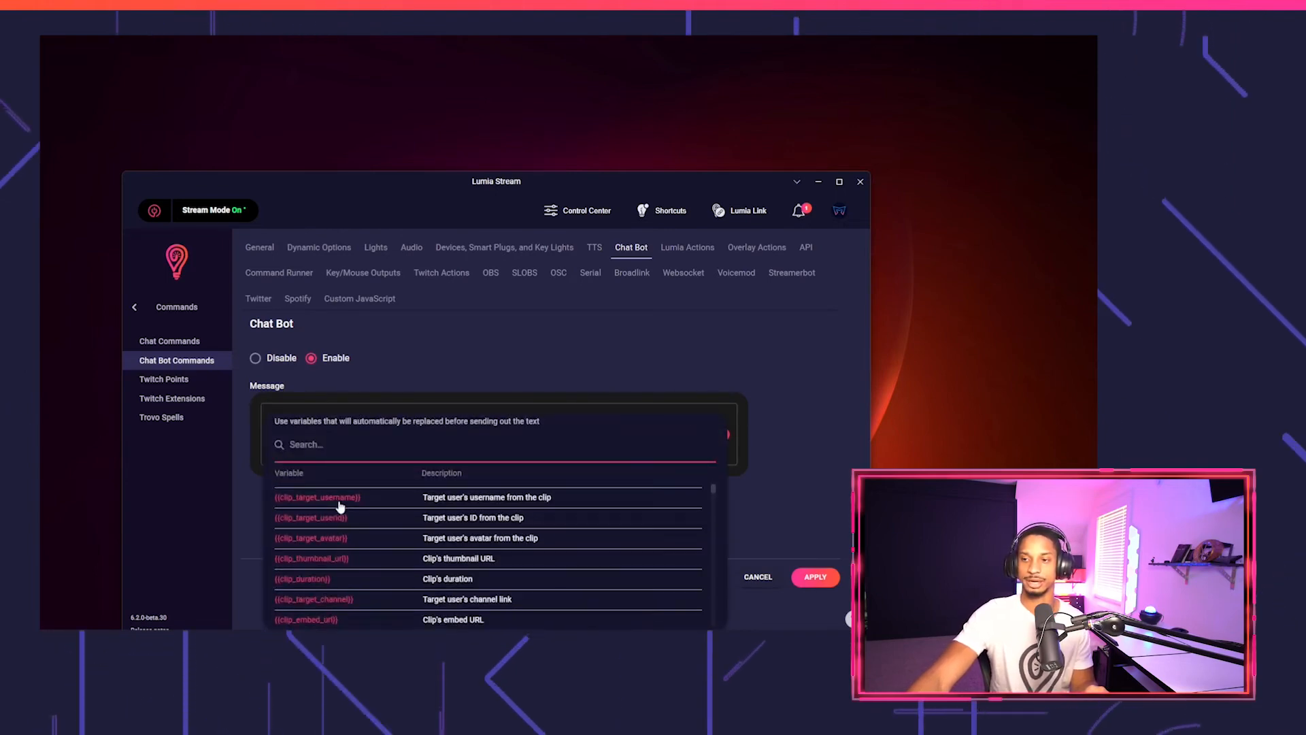
pyautogui.scroll(1, 326, 524)
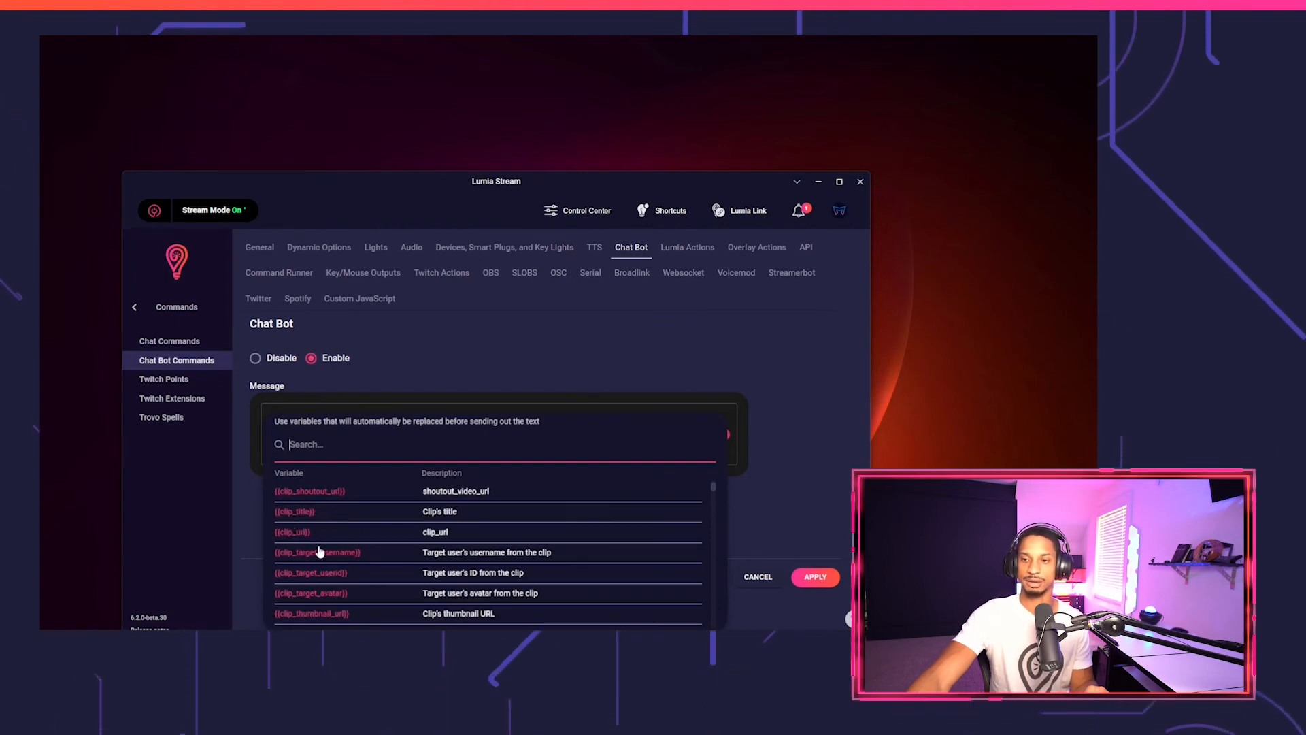
pyautogui.scroll(-3, 367, 578)
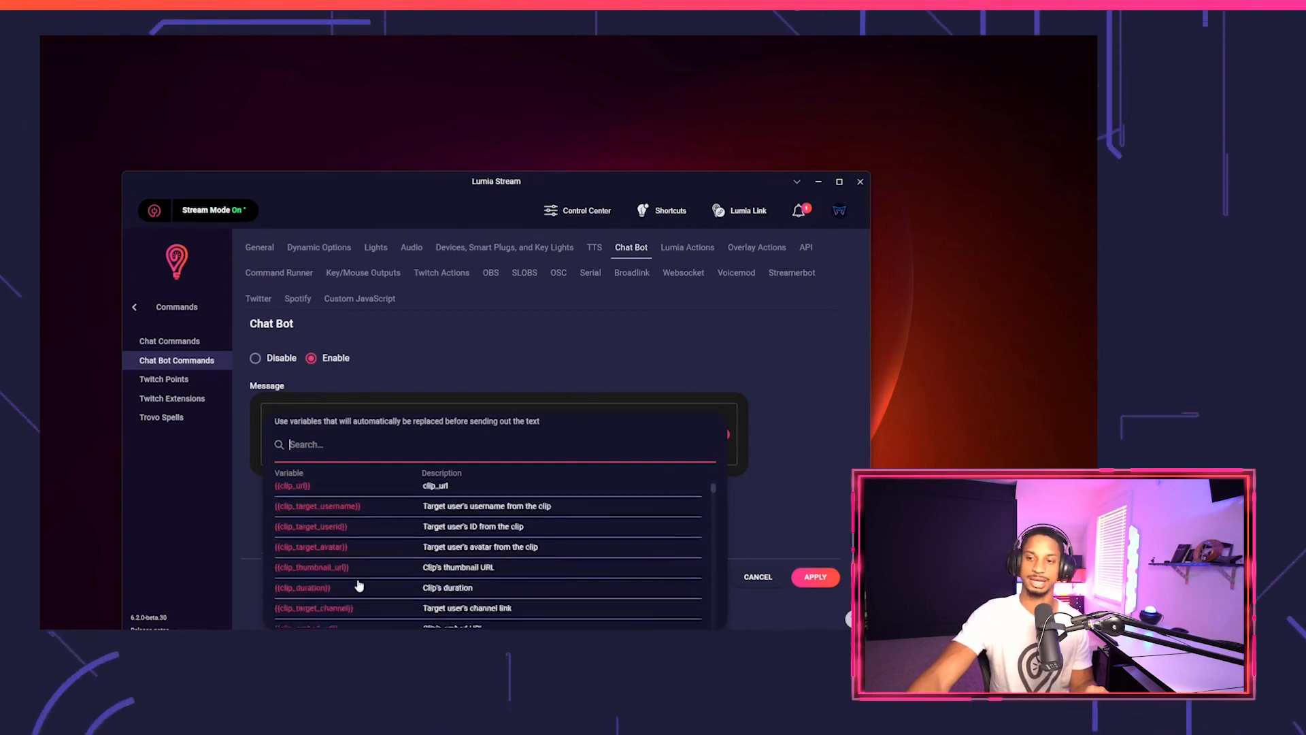
pyautogui.scroll(-4, 357, 554)
pyautogui.scroll(2, 340, 544)
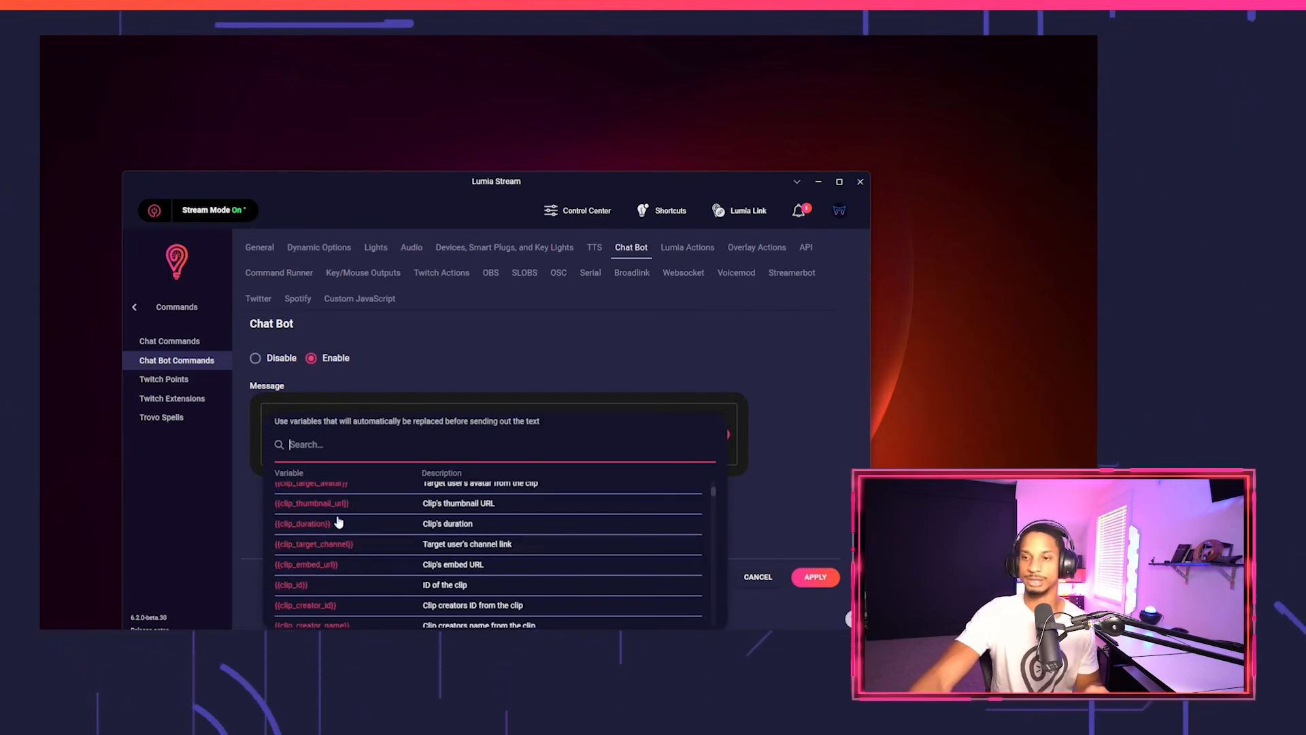
pyautogui.scroll(-5, 376, 575)
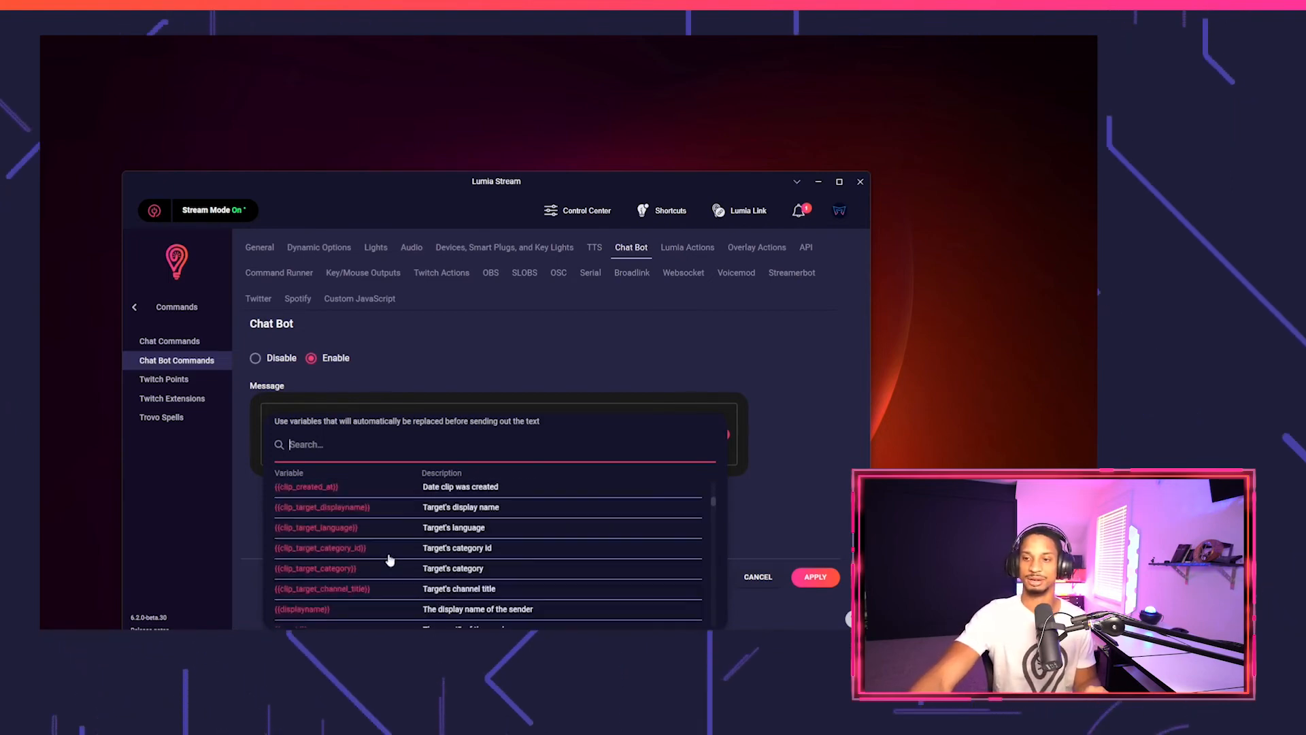
# Return to the dashboard and send !so twice in the chat messages widget.
pyautogui.click(136, 305)
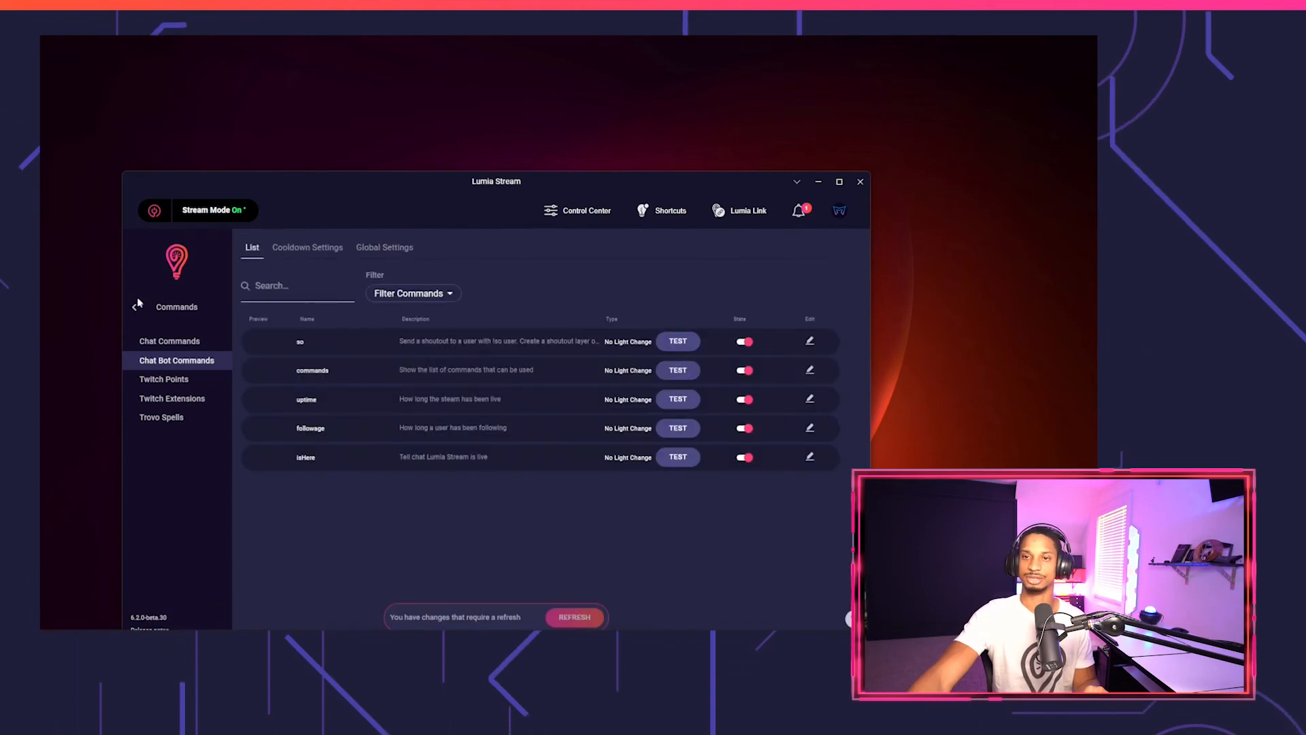
pyautogui.click(135, 307)
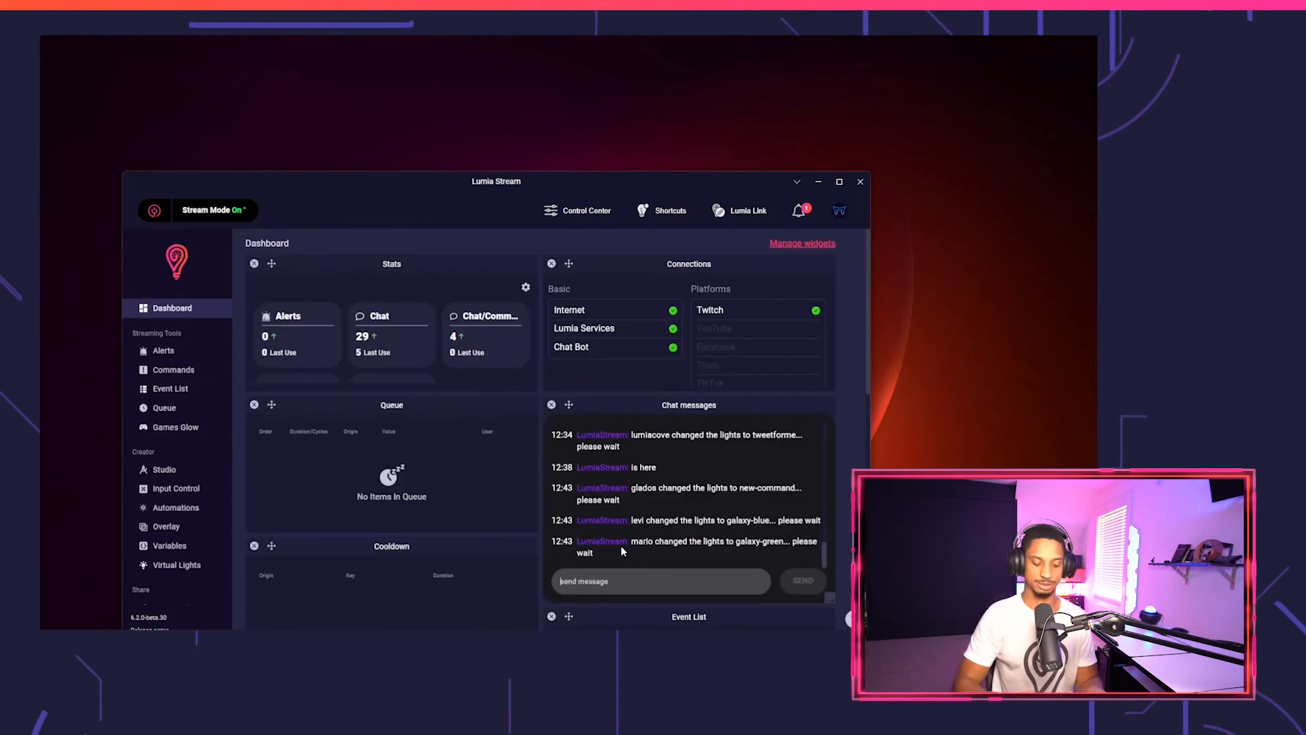
pyautogui.write('!so')
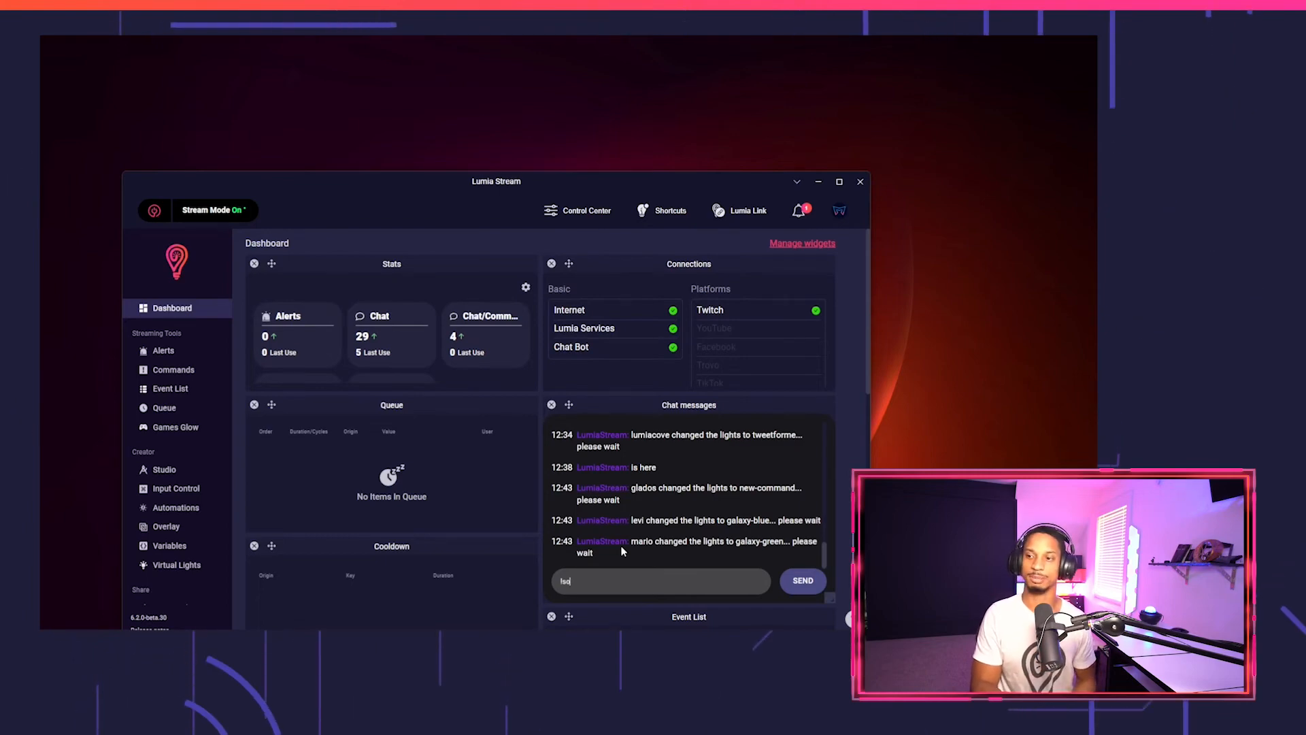
pyautogui.press('Return')
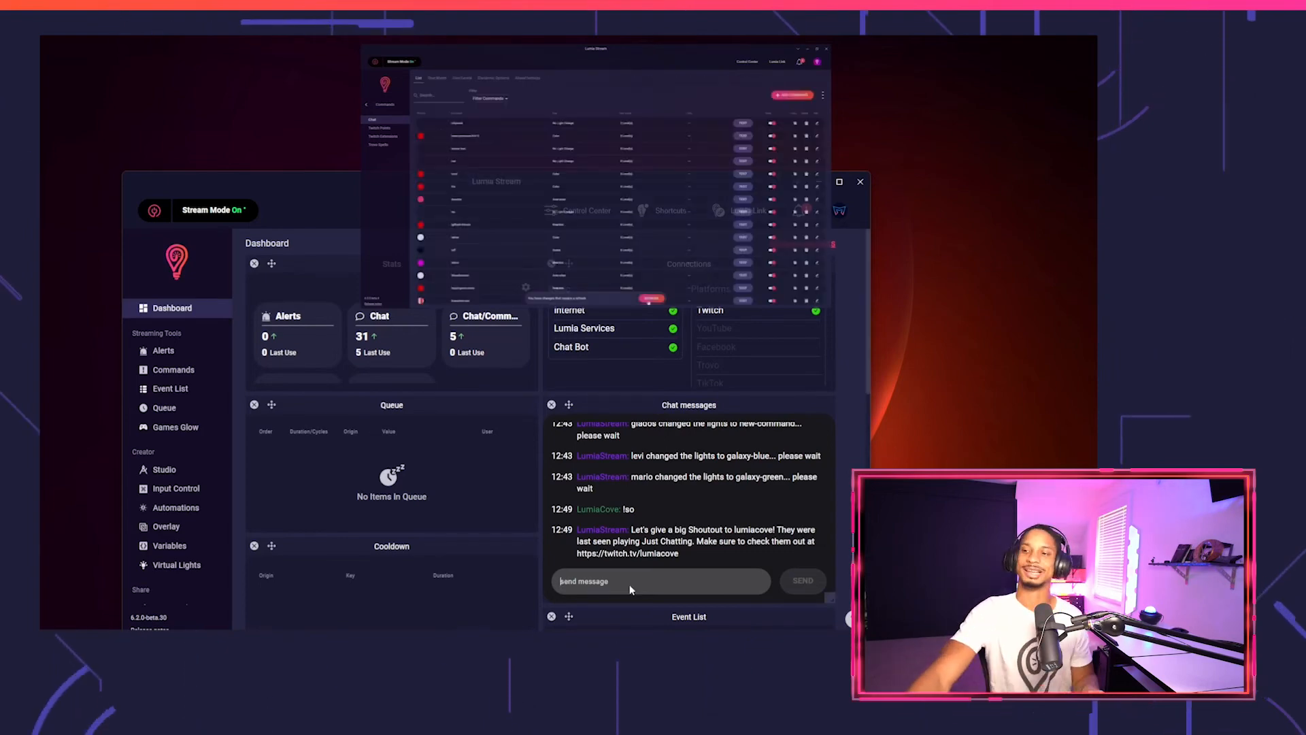
pyautogui.write('!so')
pyautogui.press('Return')
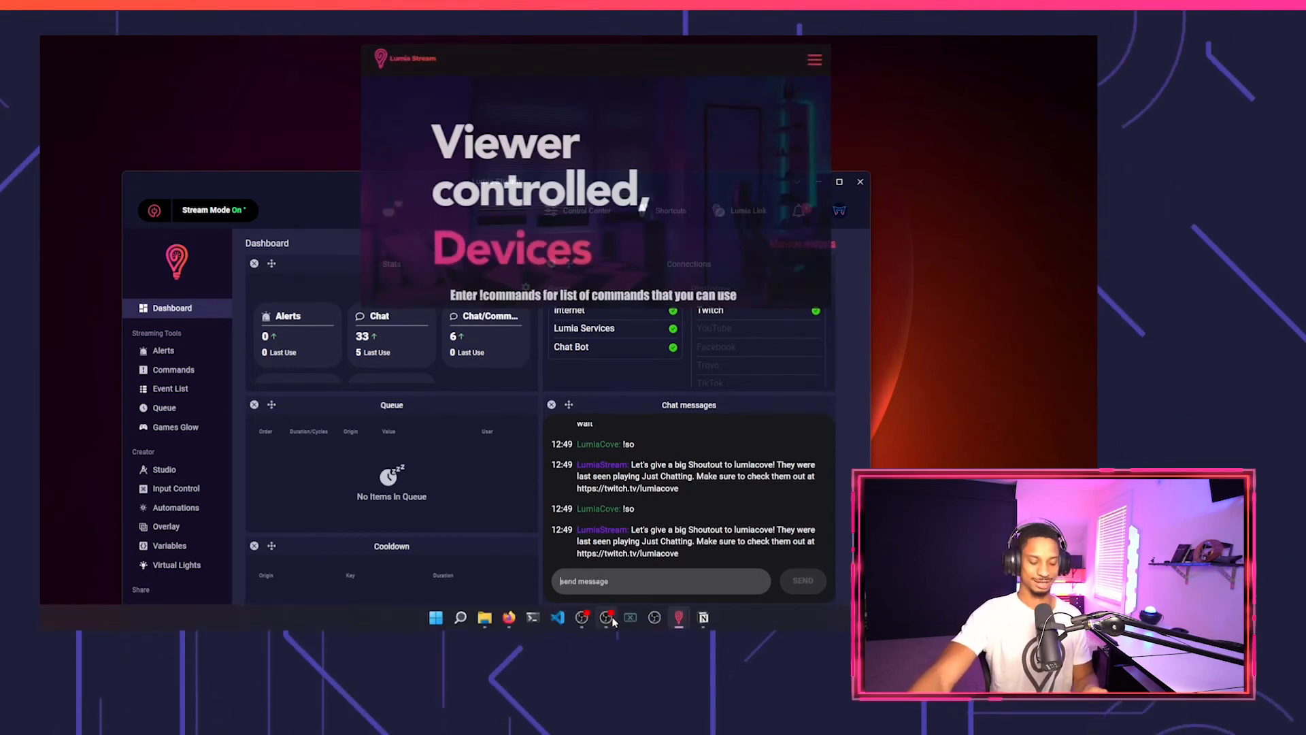
# Open the Chat Bot Commands list, toggle the HUD and reposition the main window near the middle of the desktop.
pyautogui.click(181, 371)
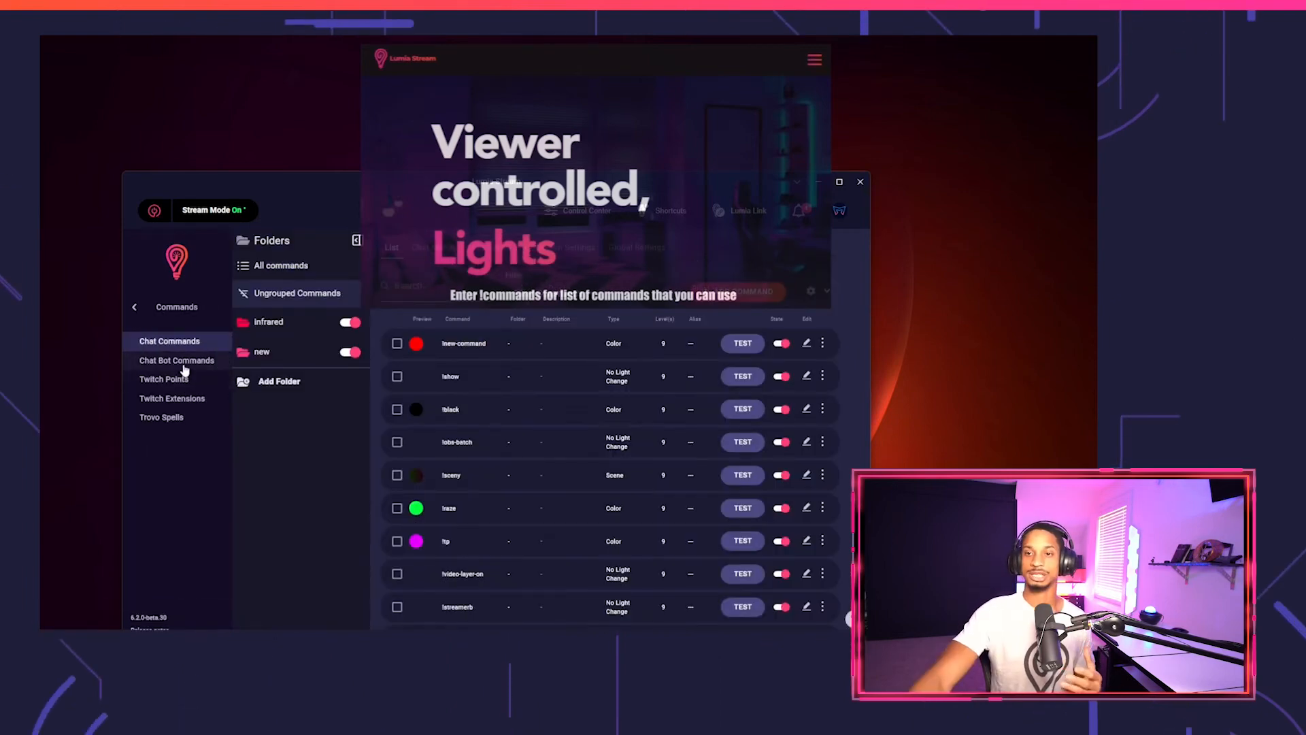
pyautogui.click(182, 362)
pyautogui.moveTo(329, 198); pyautogui.dragTo(303, 349)
pyautogui.click(638, 366)
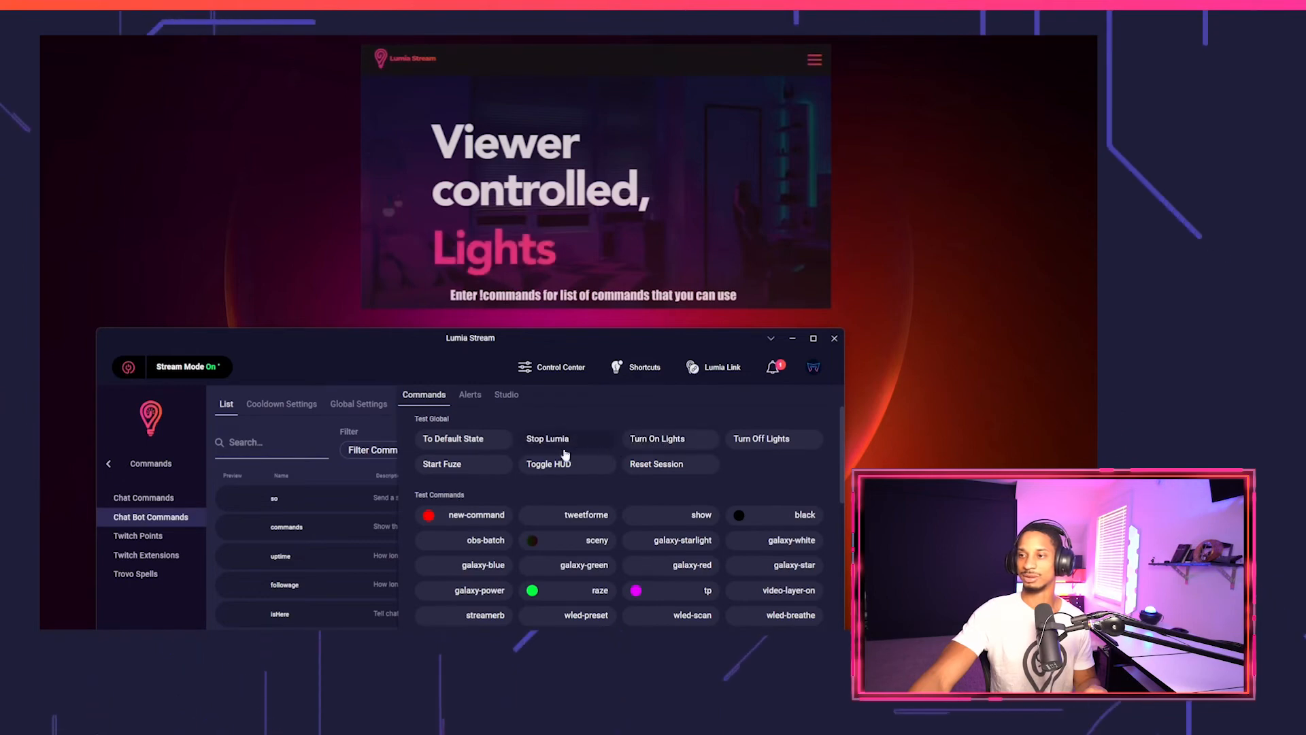
pyautogui.click(546, 463)
pyautogui.moveTo(529, 337); pyautogui.dragTo(585, 122)
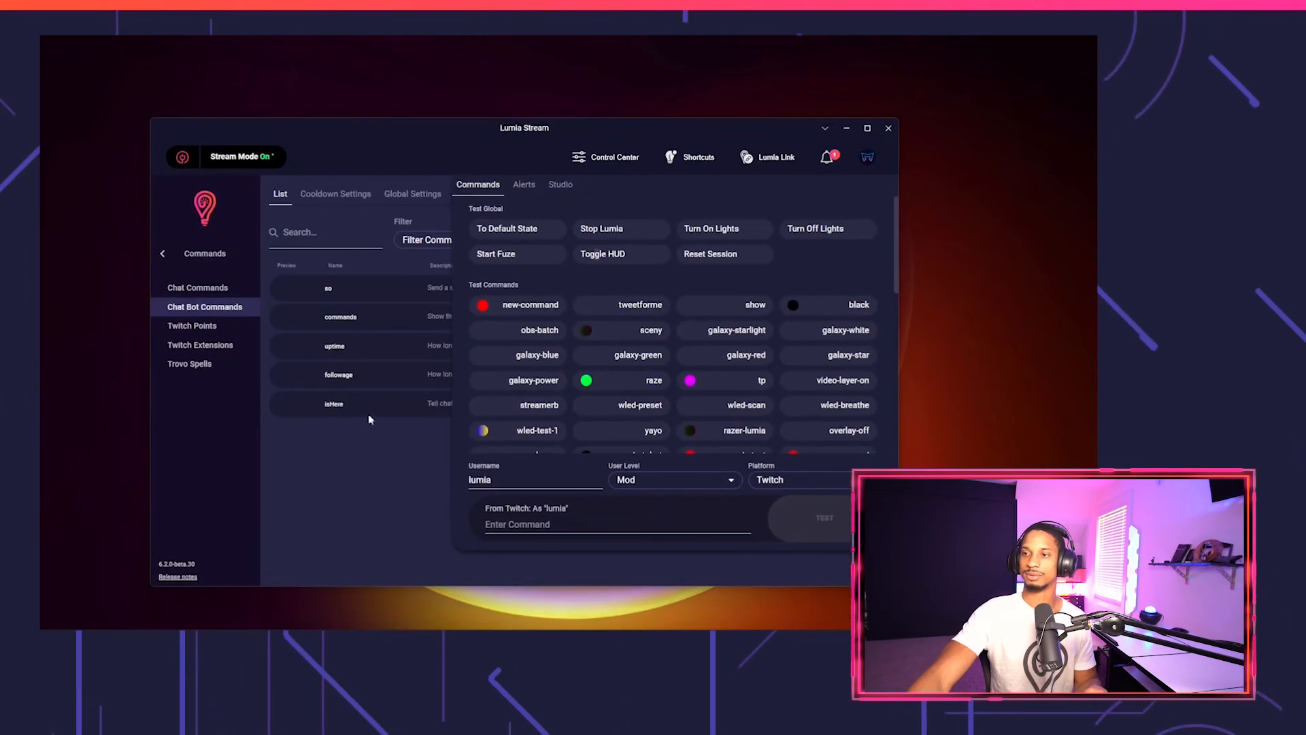
# Set the so command's shoutout target to From Target Tagged and apply the change.
pyautogui.click(698, 158)
pyautogui.click(841, 288)
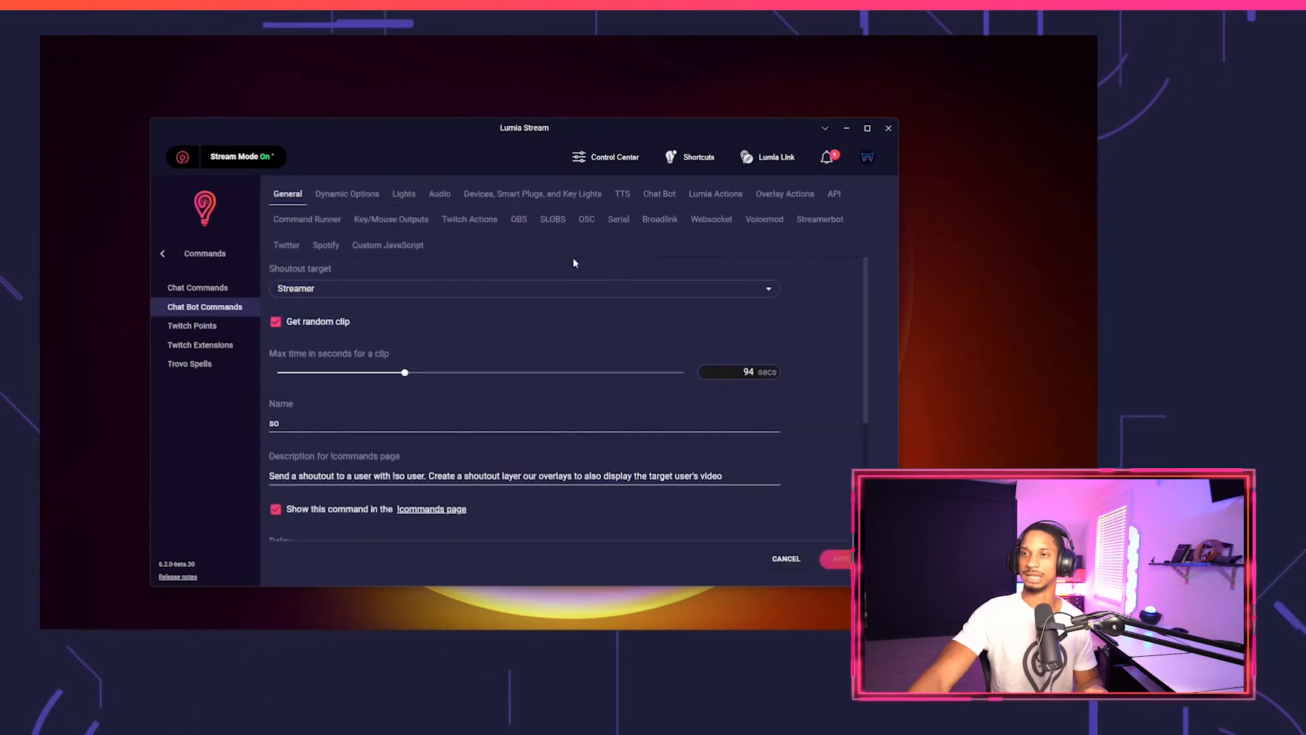
pyautogui.click(308, 289)
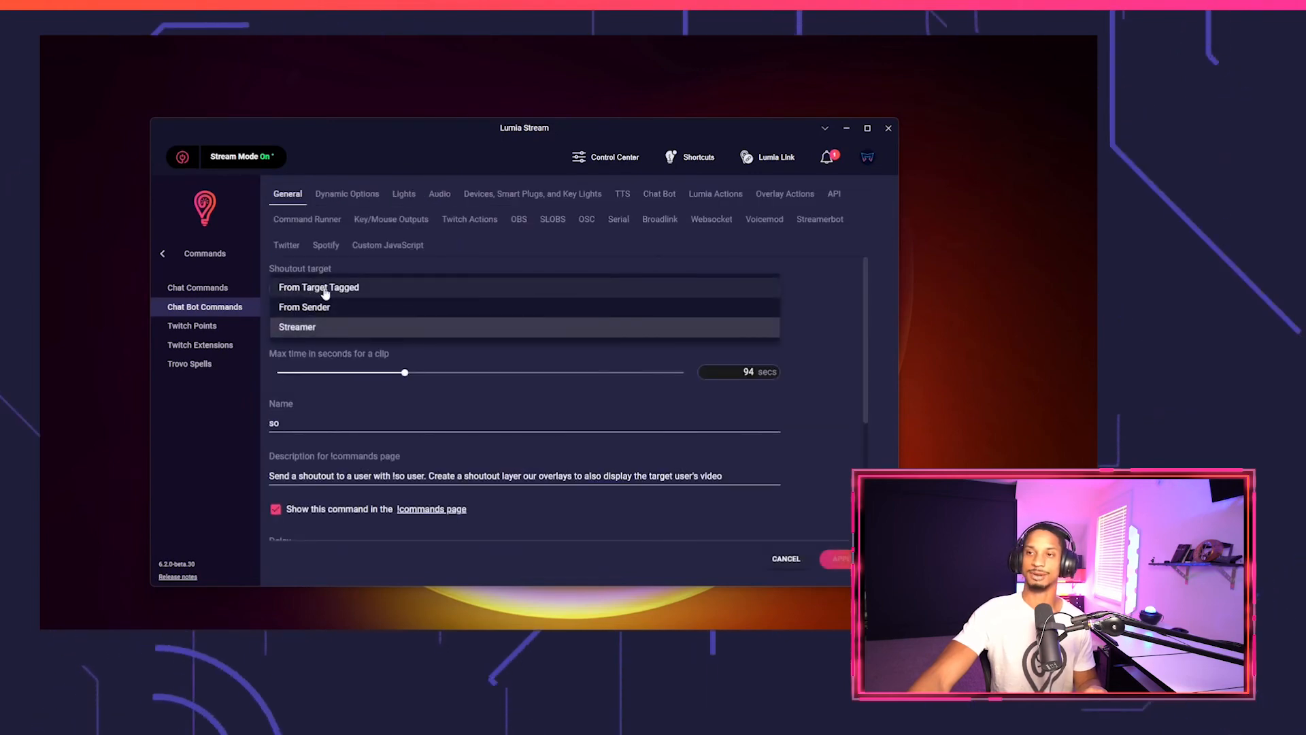
pyautogui.click(314, 289)
pyautogui.click(841, 567)
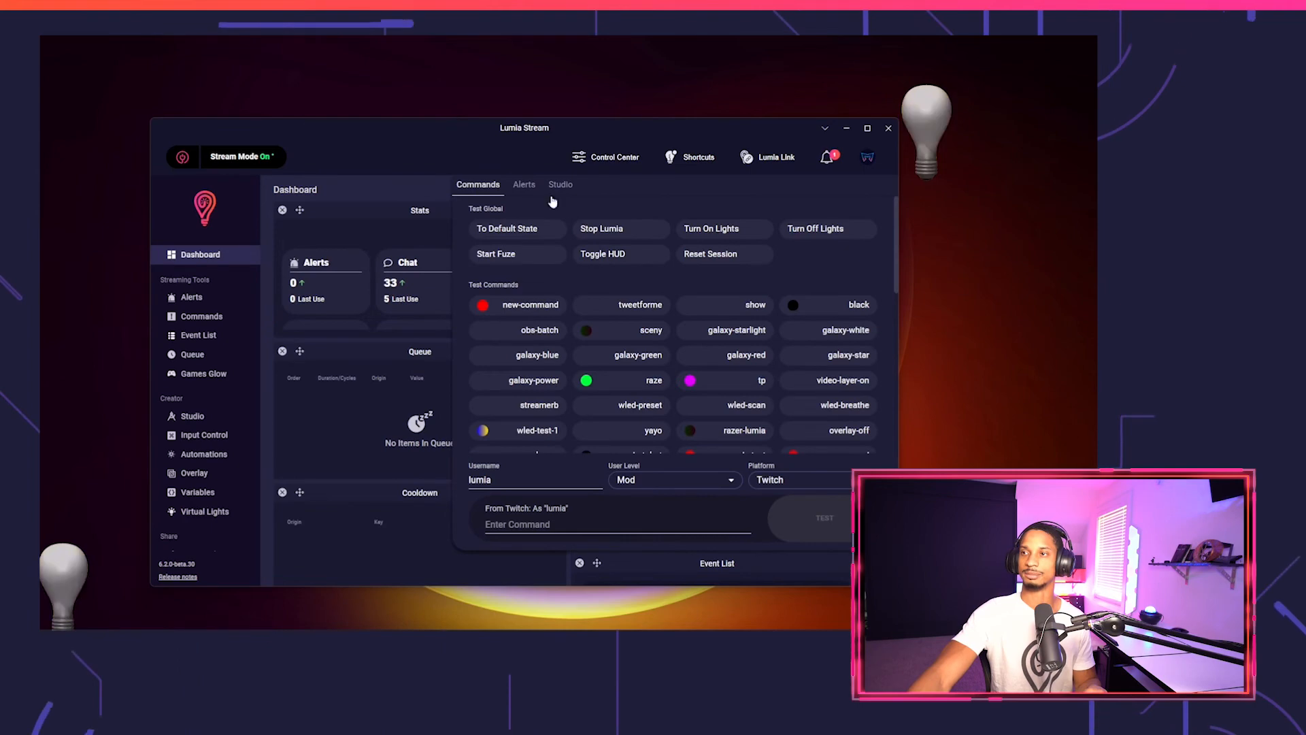
# Open the SO overlay as a HUD on the desktop from the overlay list, keeping the default HUD options.
pyautogui.click(195, 472)
pyautogui.scroll(-3, 517, 378)
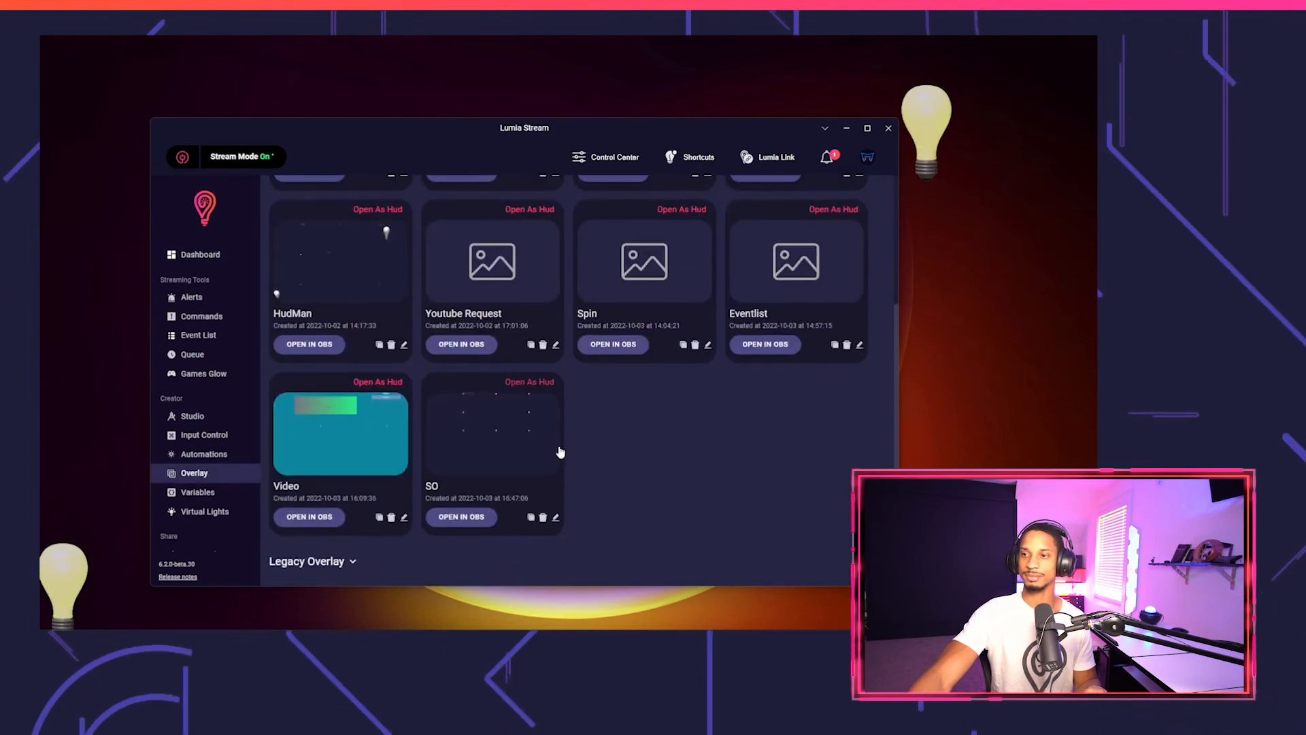
pyautogui.click(529, 382)
pyautogui.scroll(-3, 476, 413)
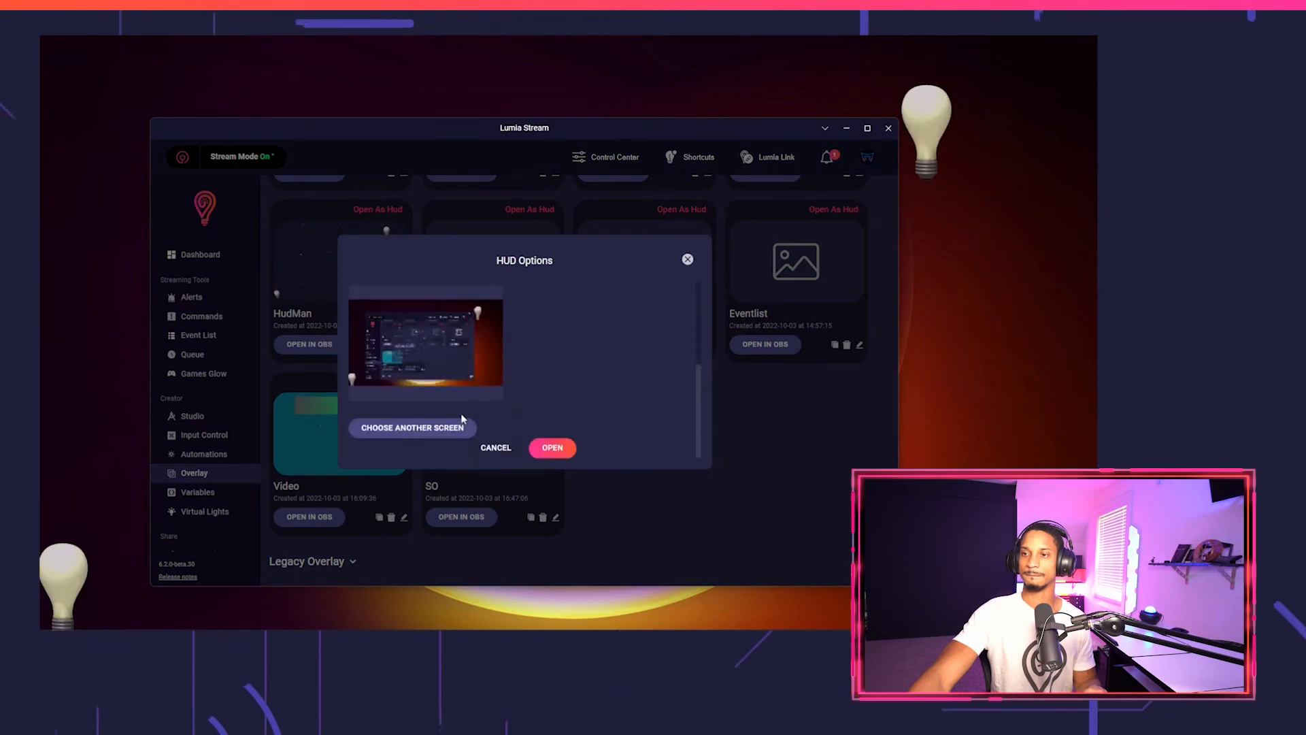
pyautogui.click(566, 448)
pyautogui.click(540, 419)
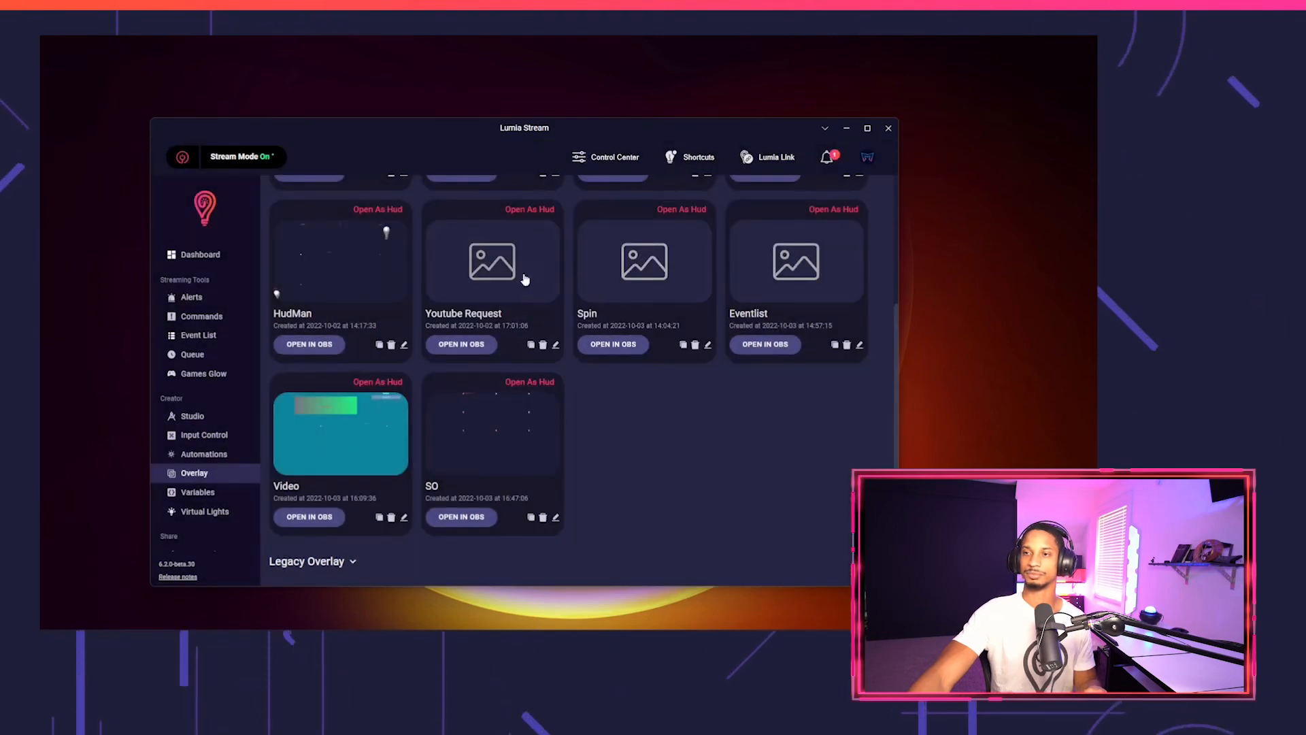
pyautogui.scroll(-2, 212, 306)
pyautogui.scroll(2, 231, 300)
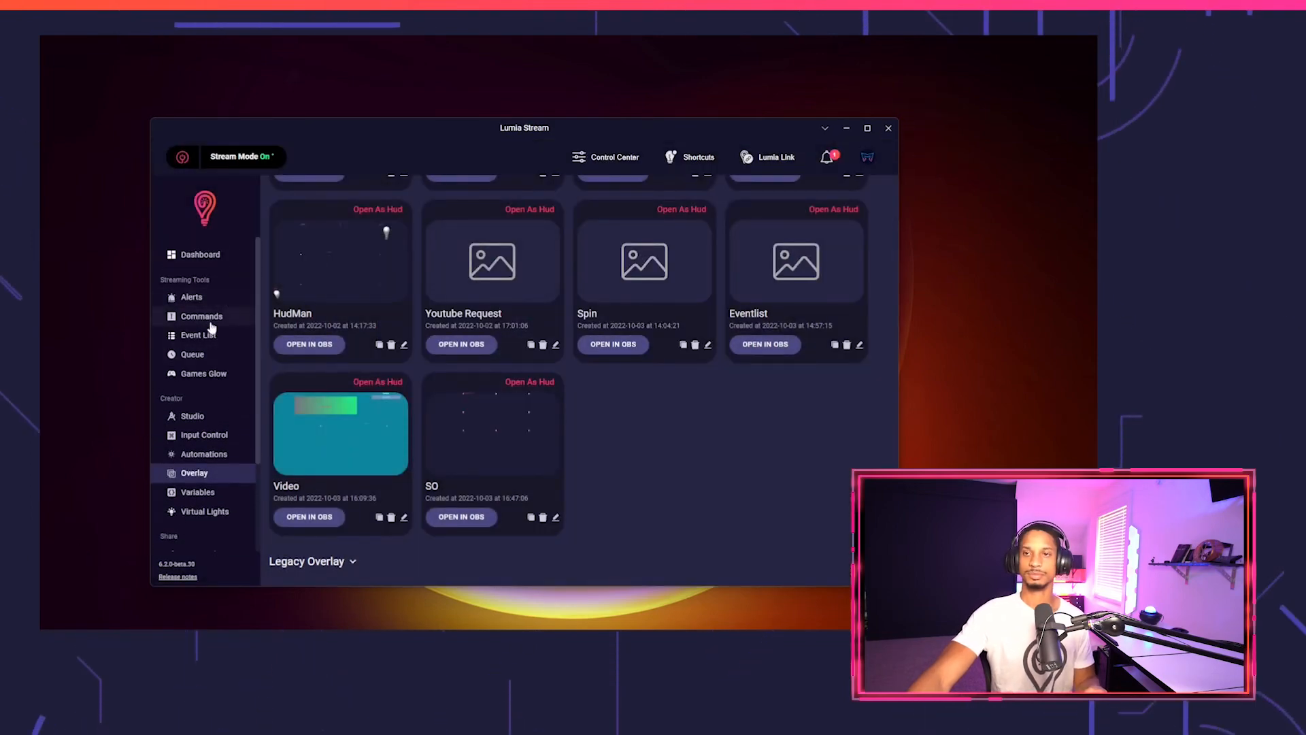
# Send !so followed by the tagged streamer's username in the dashboard's chat messages widget.
pyautogui.click(200, 254)
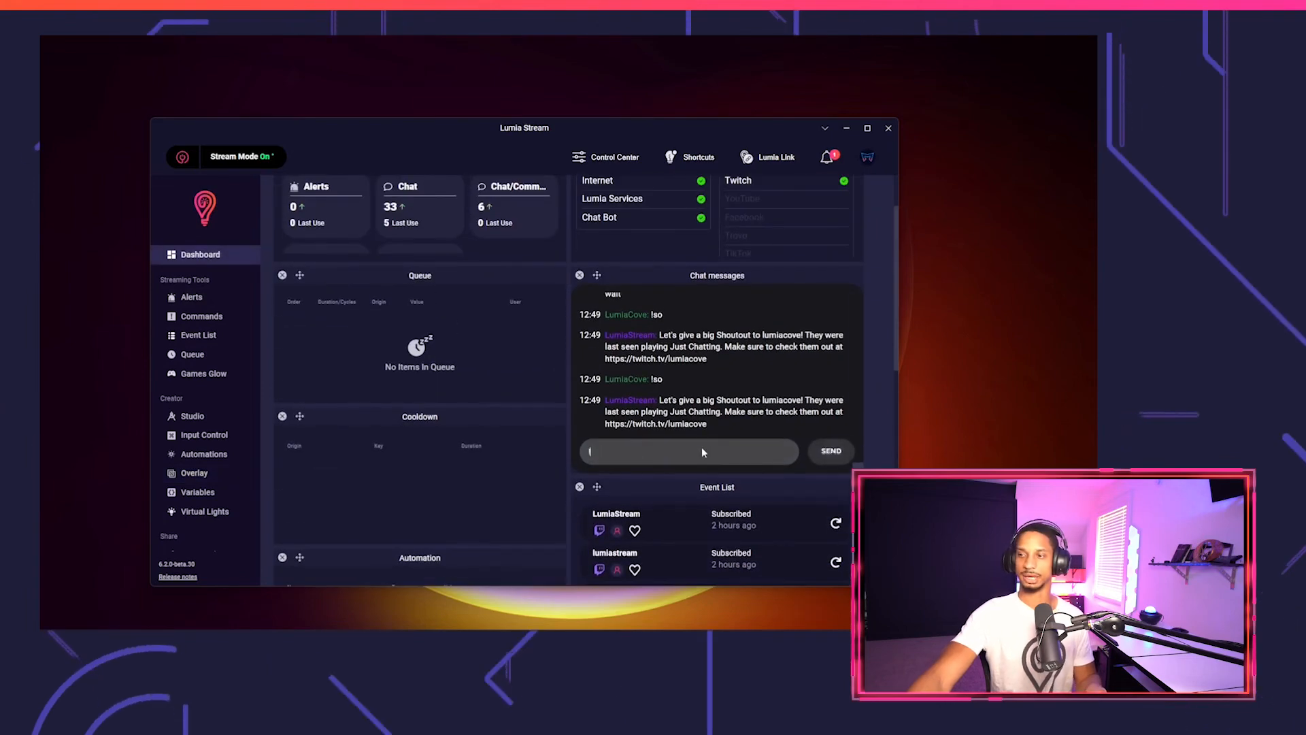
pyautogui.click(703, 452)
pyautogui.write('!so @s')
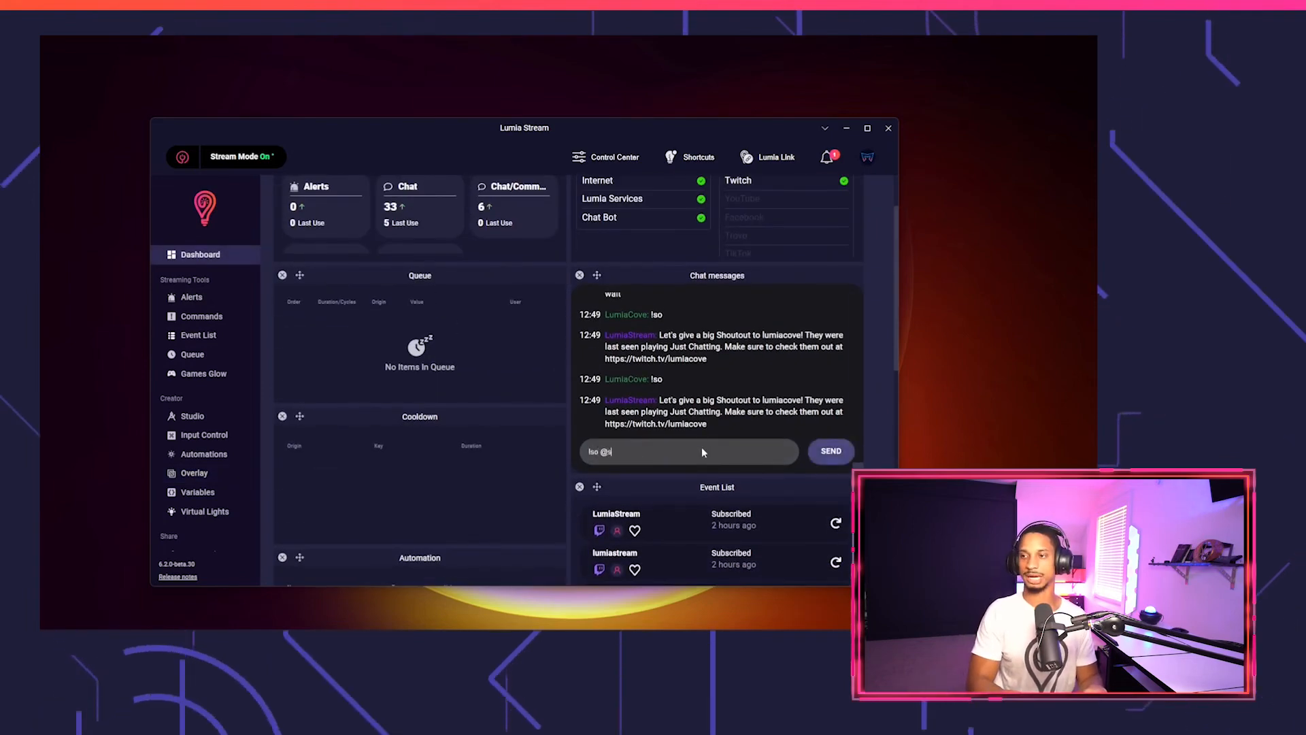
pyautogui.write('amwilsontv')
pyautogui.press('Return')
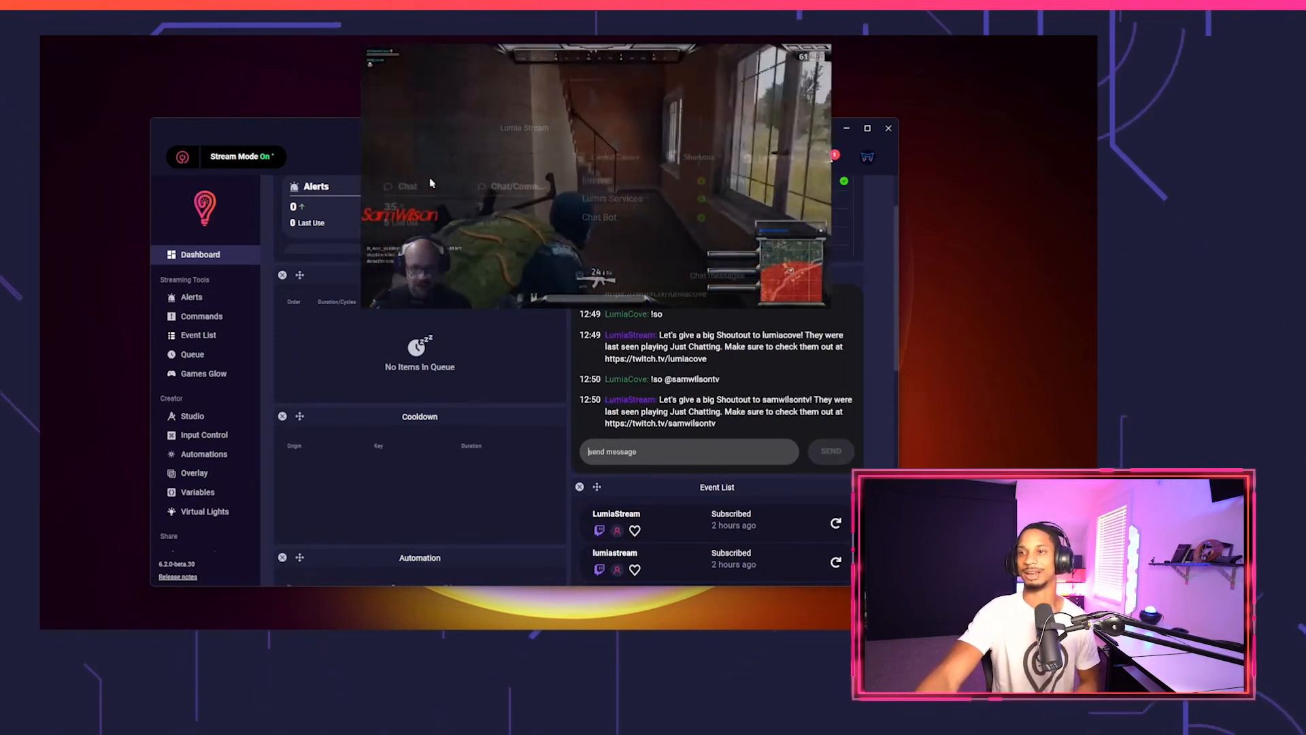
# Shift the main window slightly and look through the Youtube alerts and the Trovo Subscriber alert settings.
pyautogui.moveTo(384, 127)
pyautogui.mouseDown()
pyautogui.moveTo(444, 210)
pyautogui.moveTo(396, 144)
pyautogui.mouseUp()
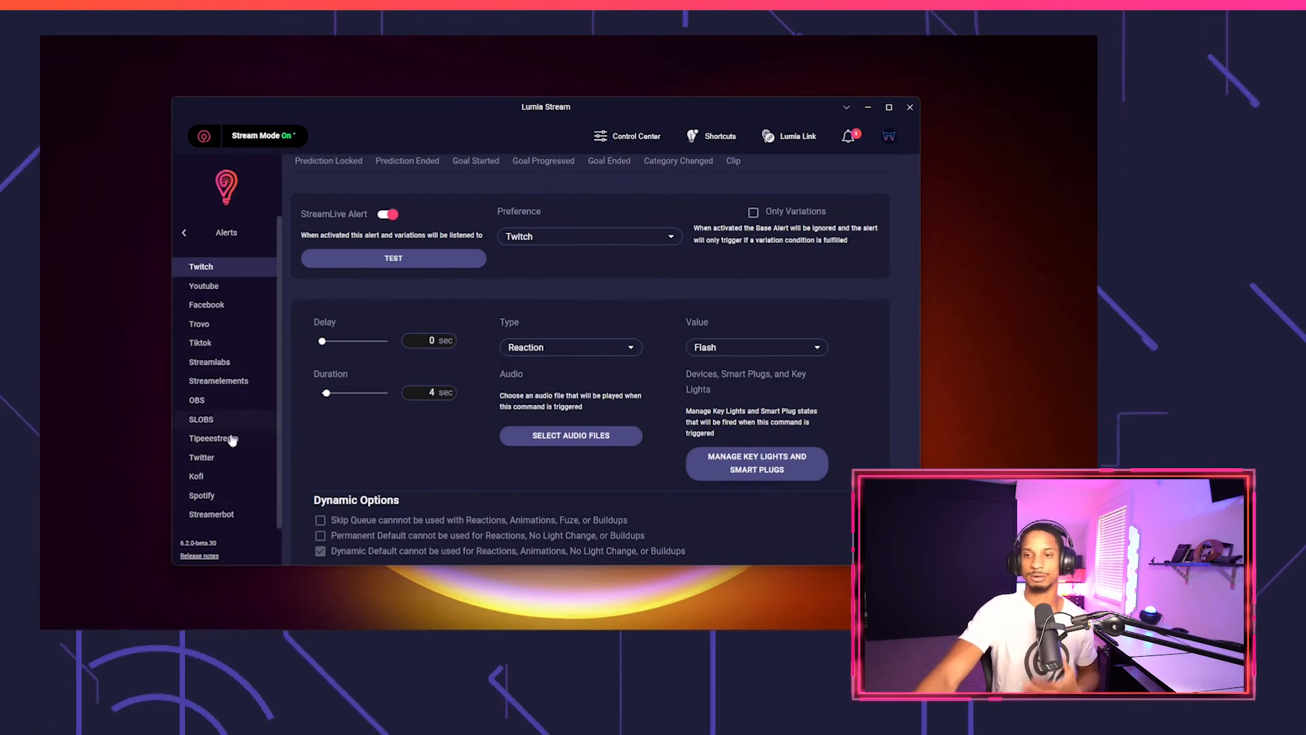
pyautogui.click(187, 285)
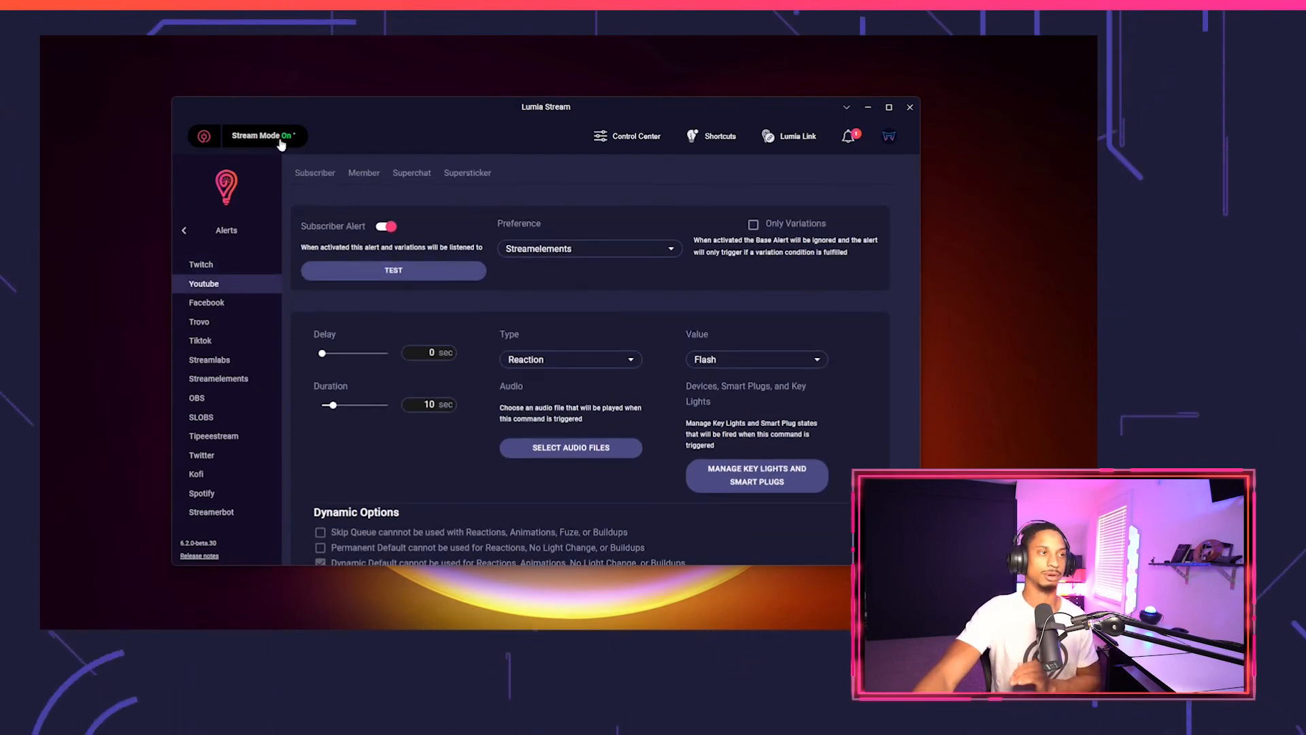
pyautogui.click(198, 321)
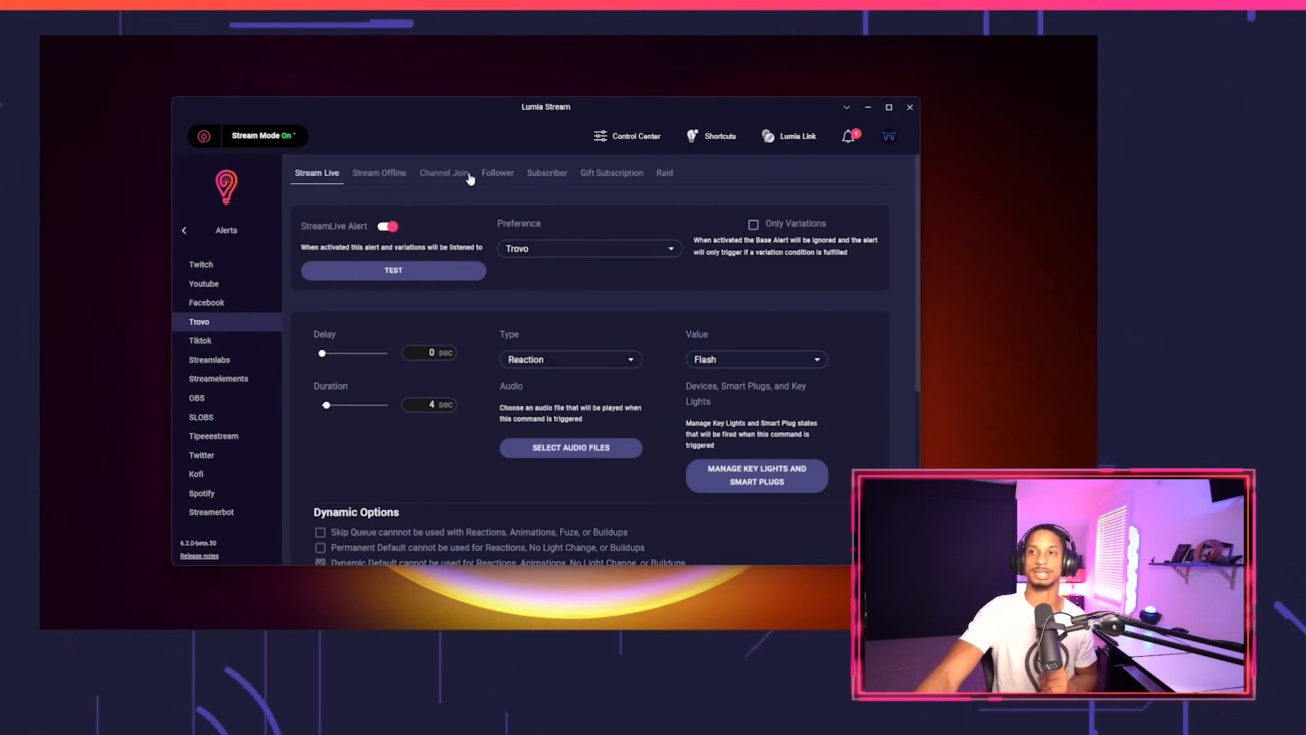
pyautogui.click(542, 173)
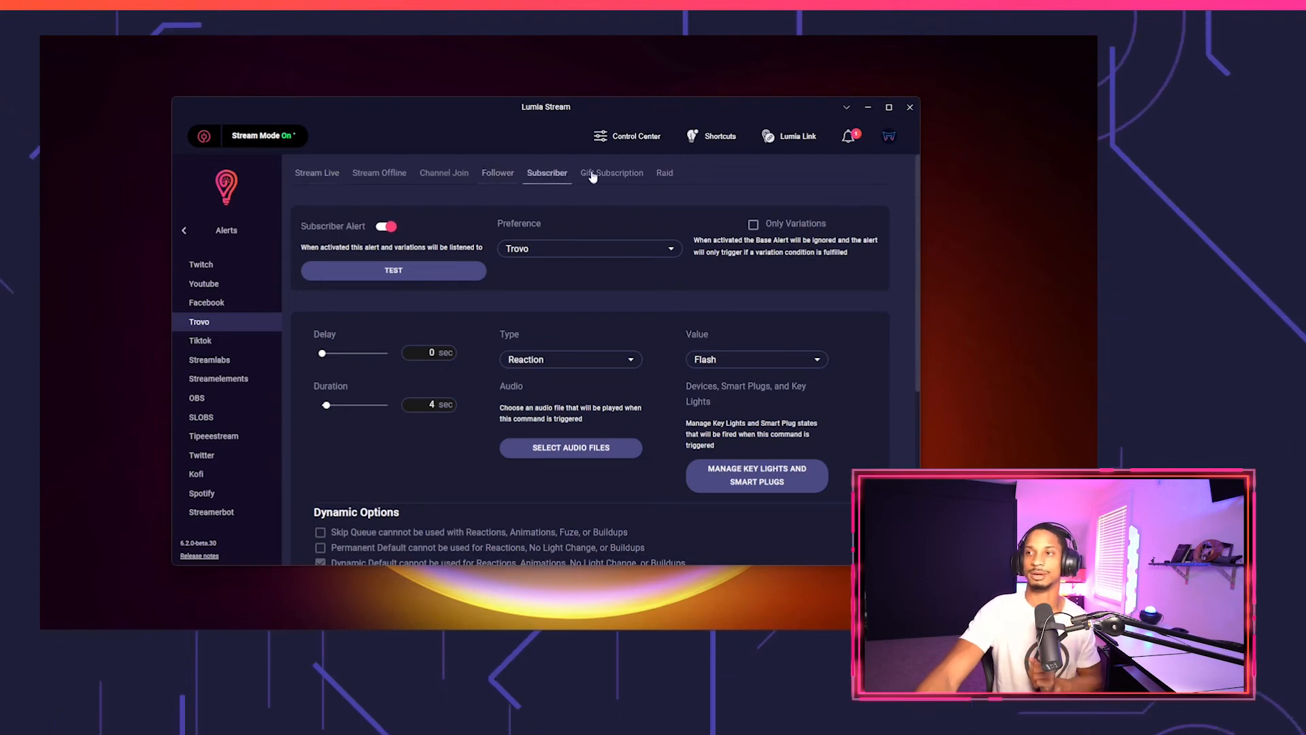
# Look through the Trovo Gift Subscription and Raid alert settings.
pyautogui.click(612, 173)
pyautogui.click(660, 174)
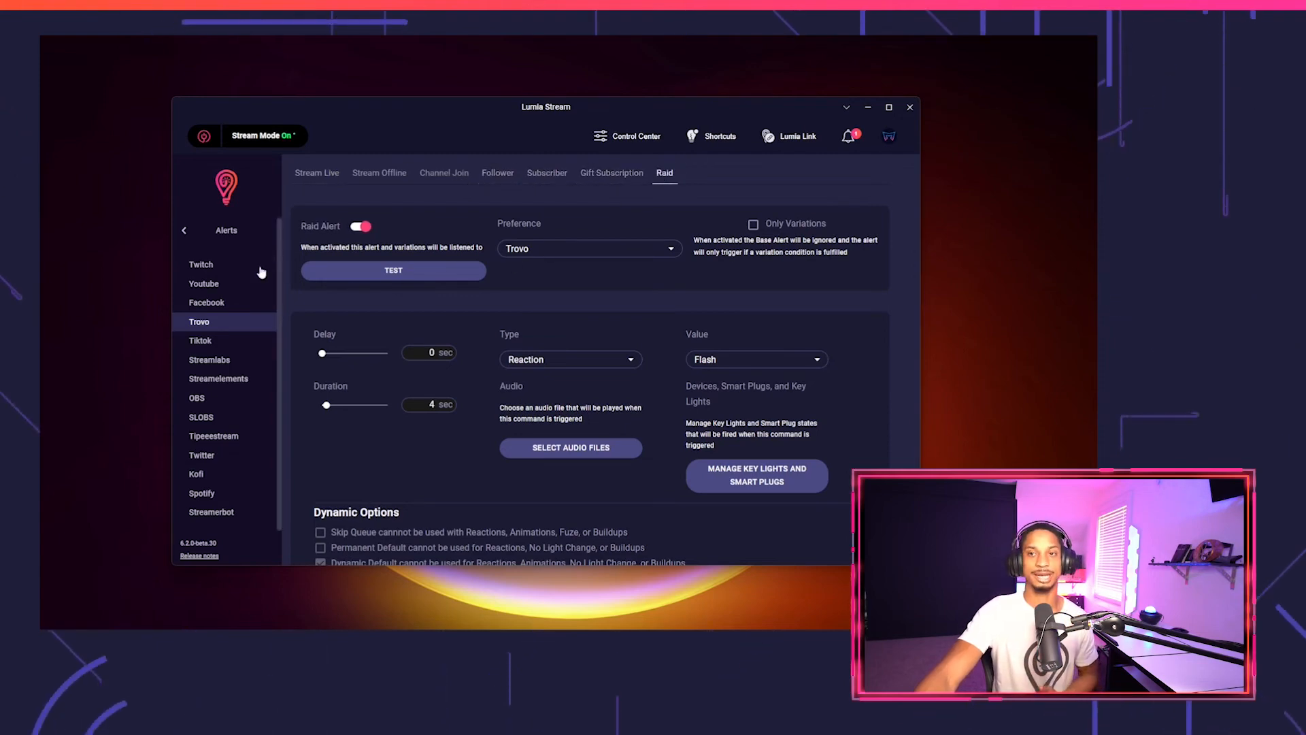
pyautogui.click(193, 232)
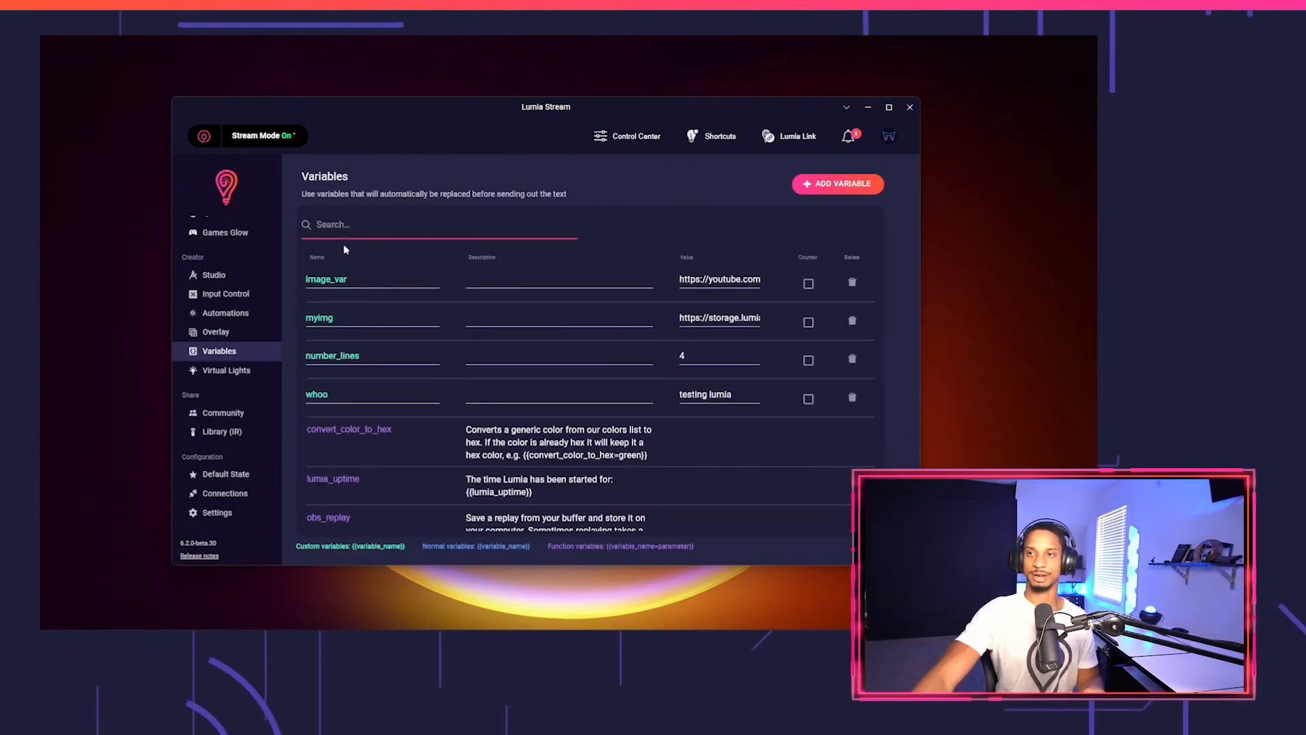
# Search the variables for trovo and look through the matching Trovo variables.
pyautogui.write('trovo')
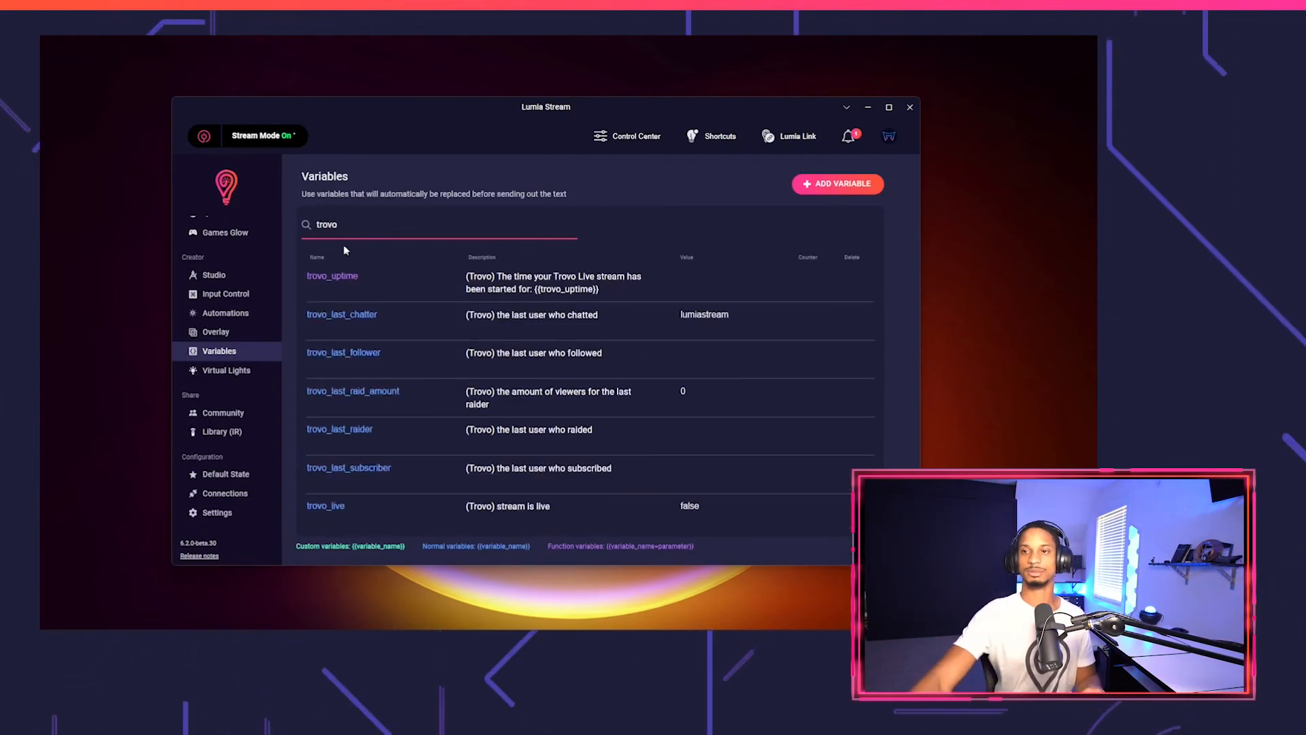
pyautogui.scroll(-3, 368, 381)
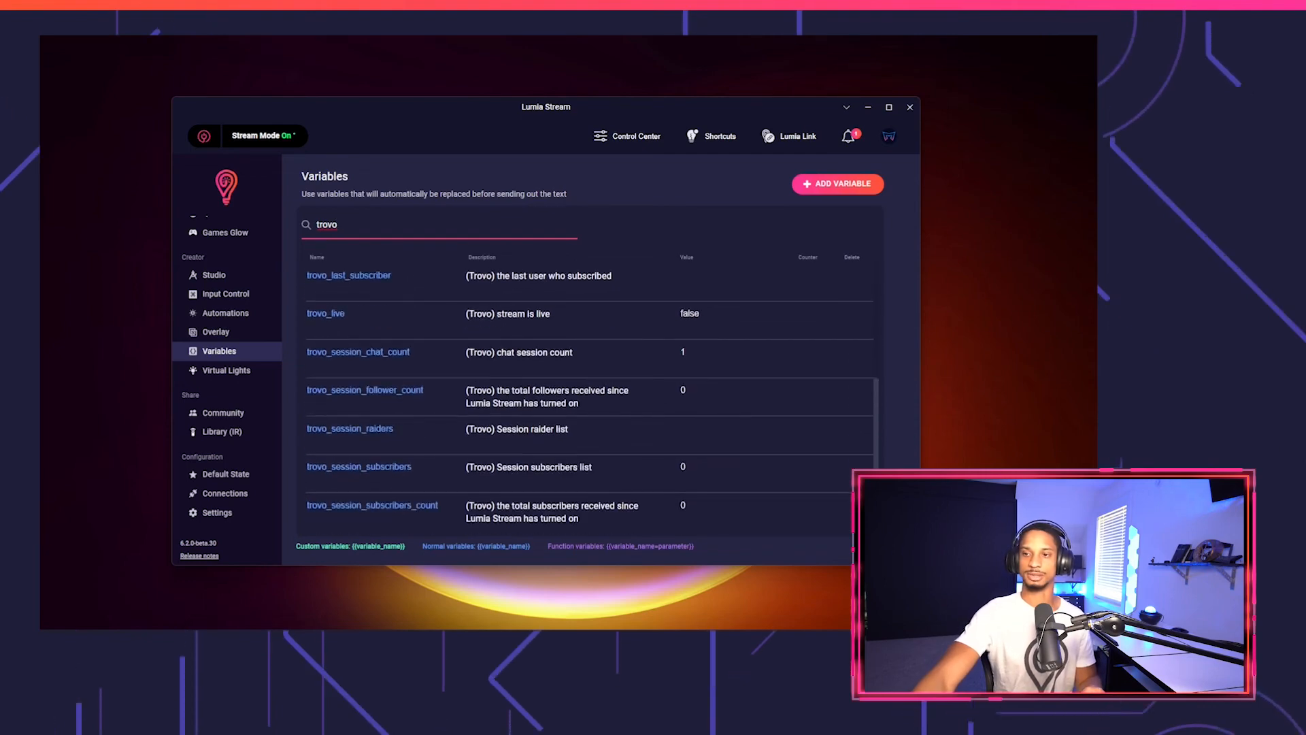
pyautogui.scroll(4, 367, 423)
pyautogui.scroll(-2, 413, 430)
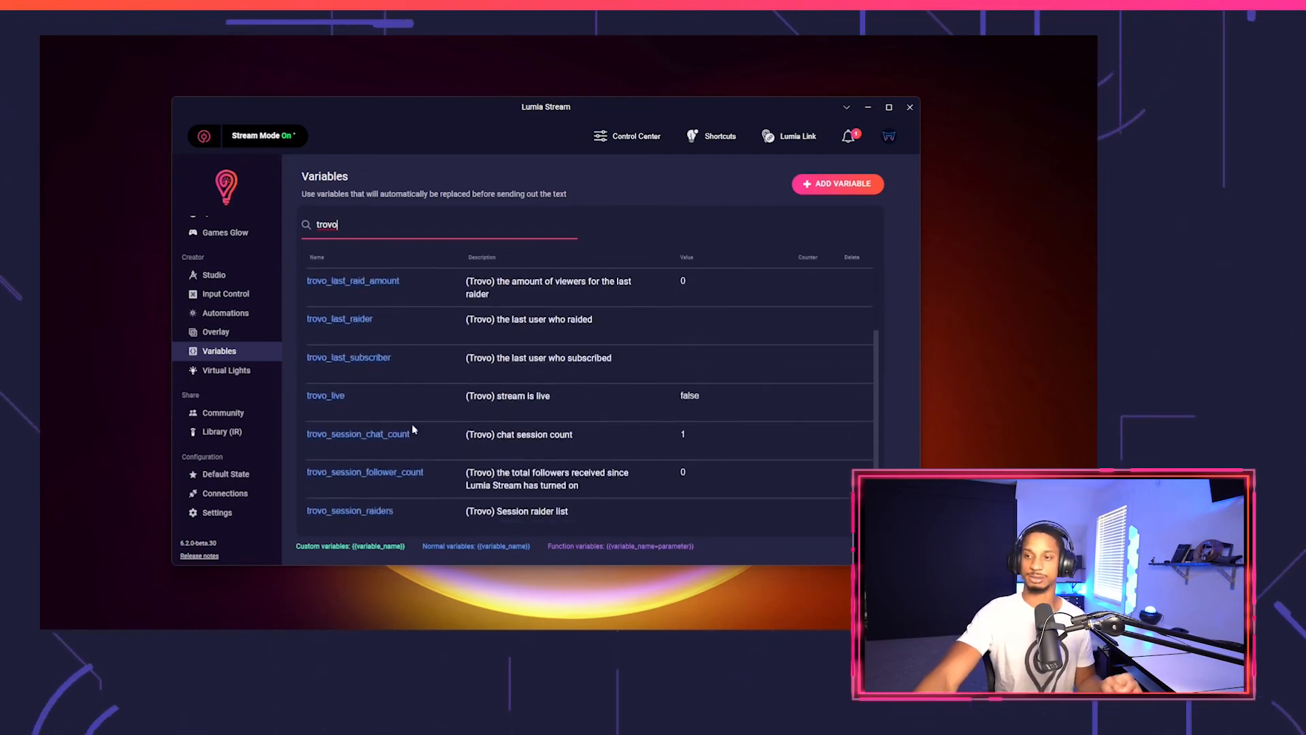
pyautogui.scroll(-2, 413, 430)
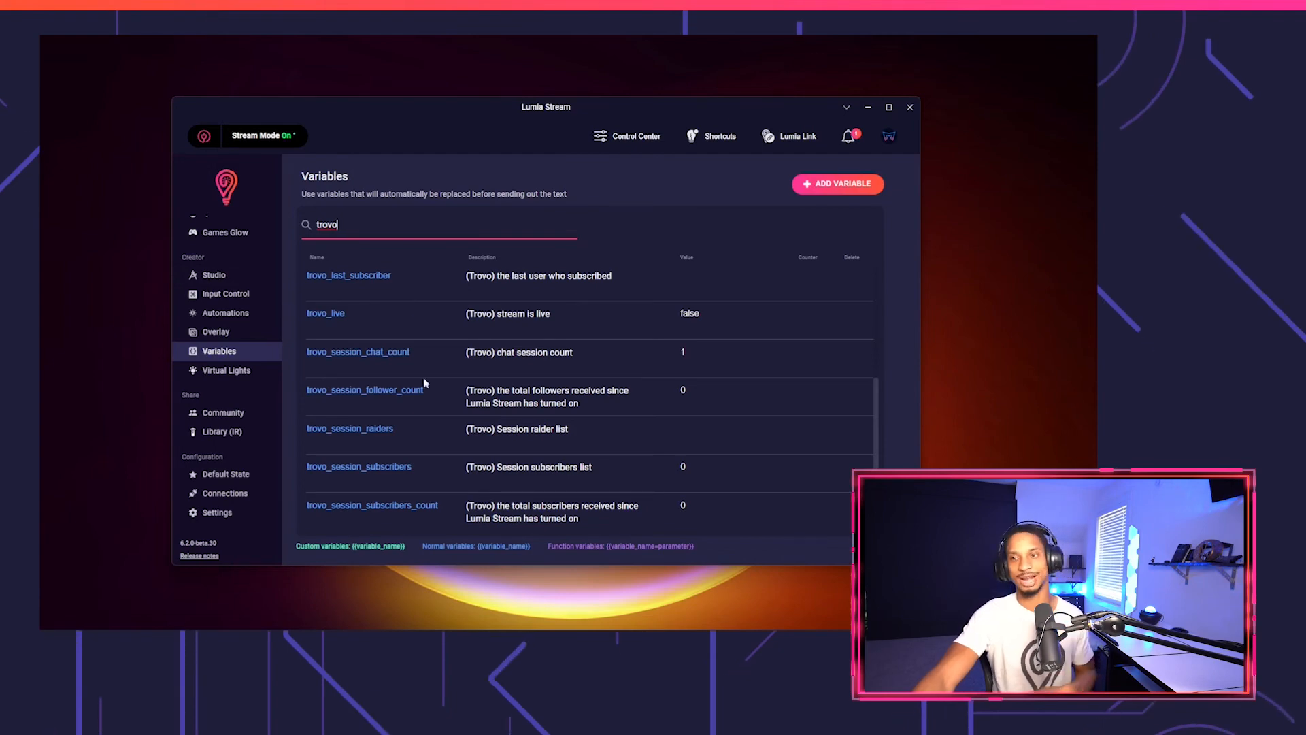
pyautogui.scroll(3, 399, 457)
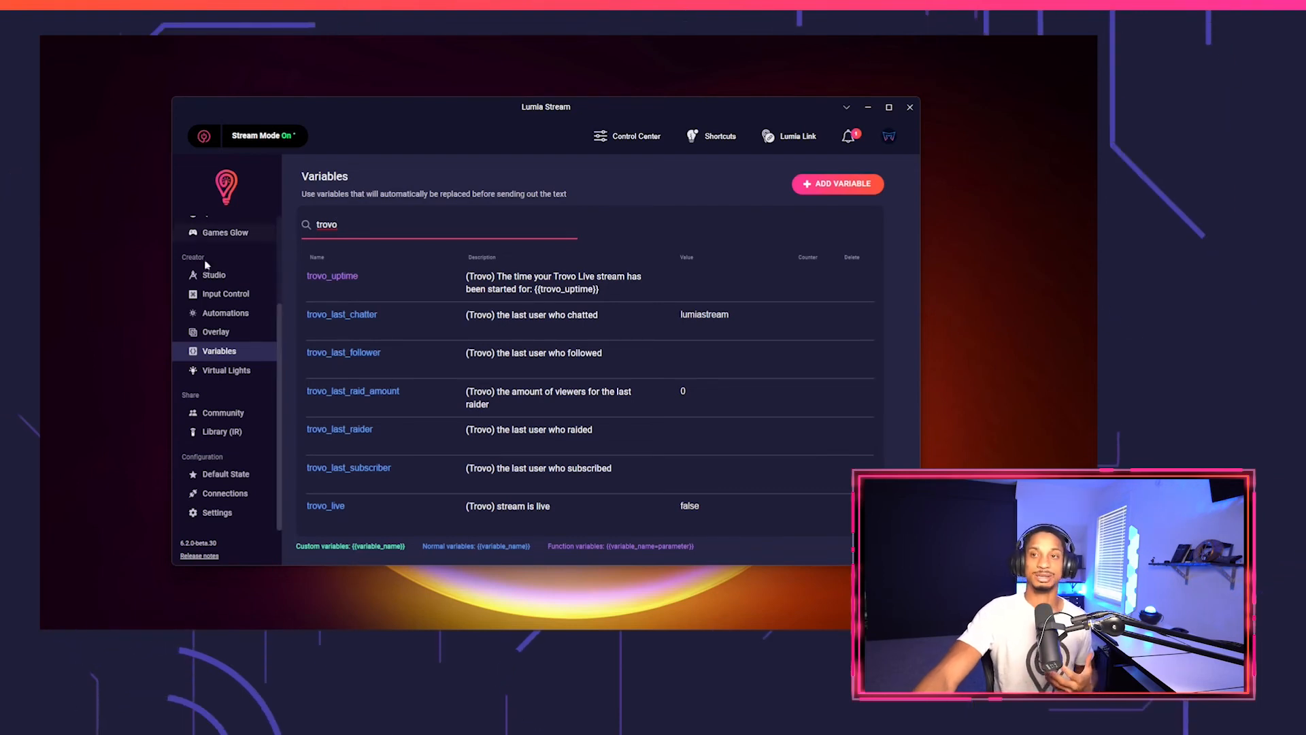
# Look over the platform connections and the Studio scenes, and return to the dashboard.
pyautogui.click(227, 492)
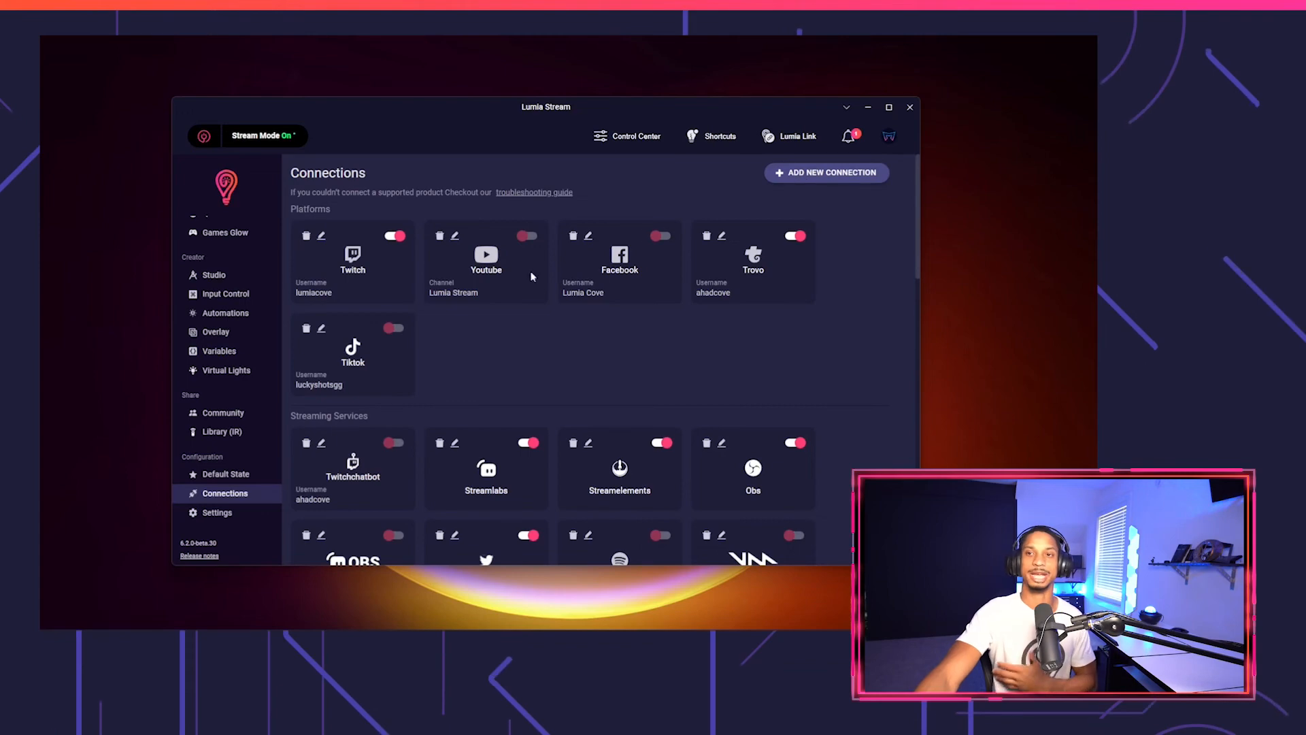
pyautogui.click(249, 275)
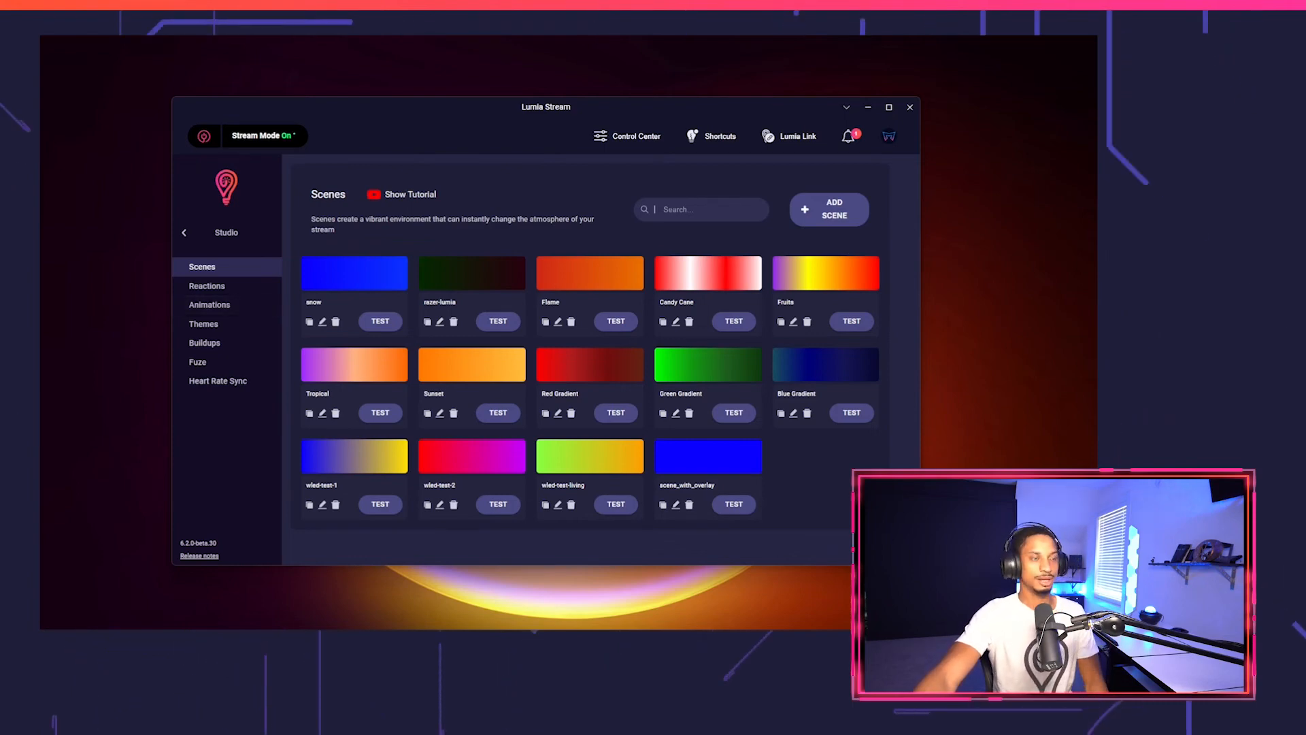
pyautogui.click(184, 232)
pyautogui.scroll(-3, 238, 431)
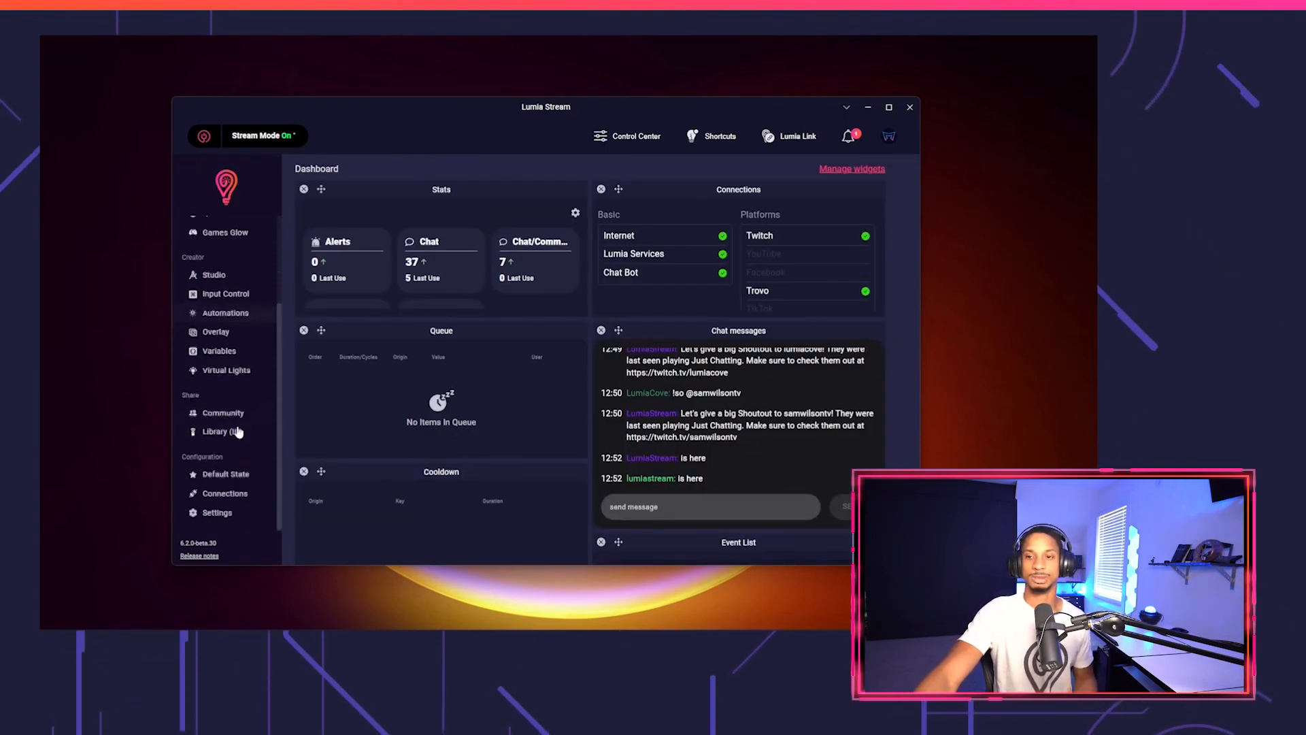
# Clear the replacement word in the Filtered Words settings.
pyautogui.click(238, 515)
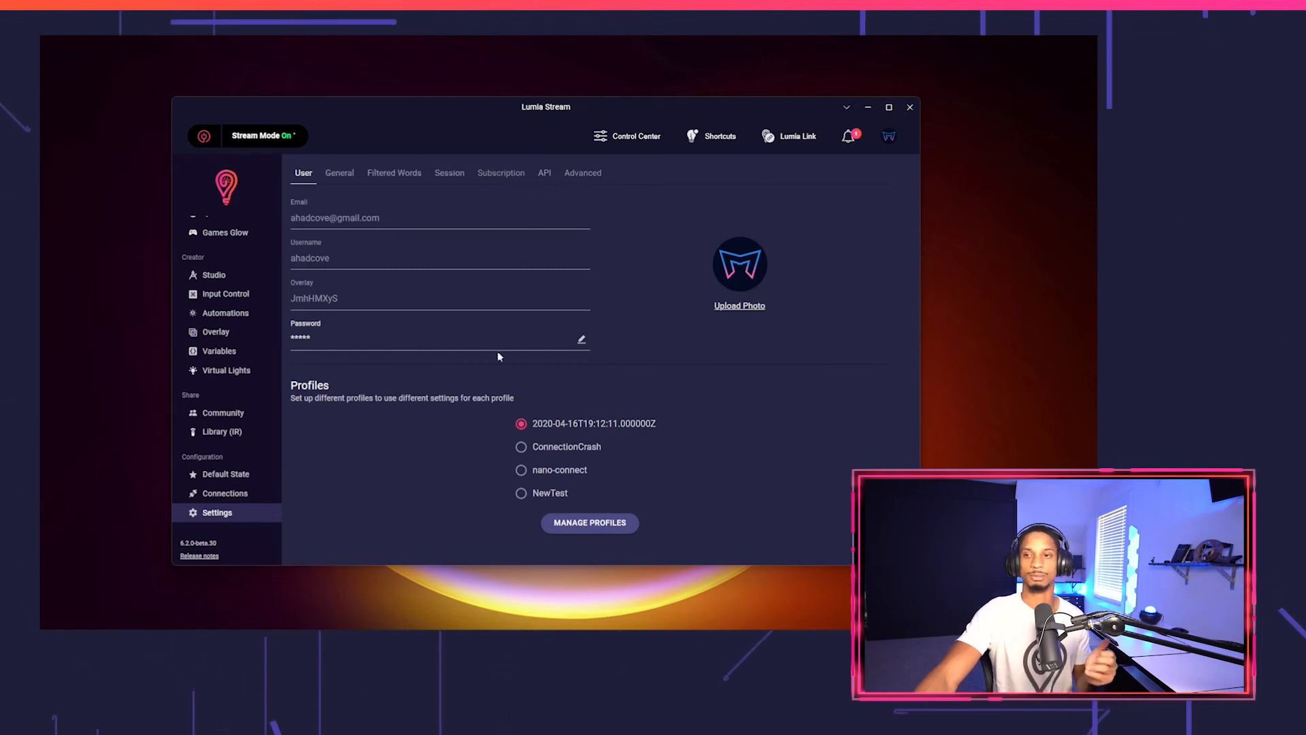
pyautogui.click(401, 178)
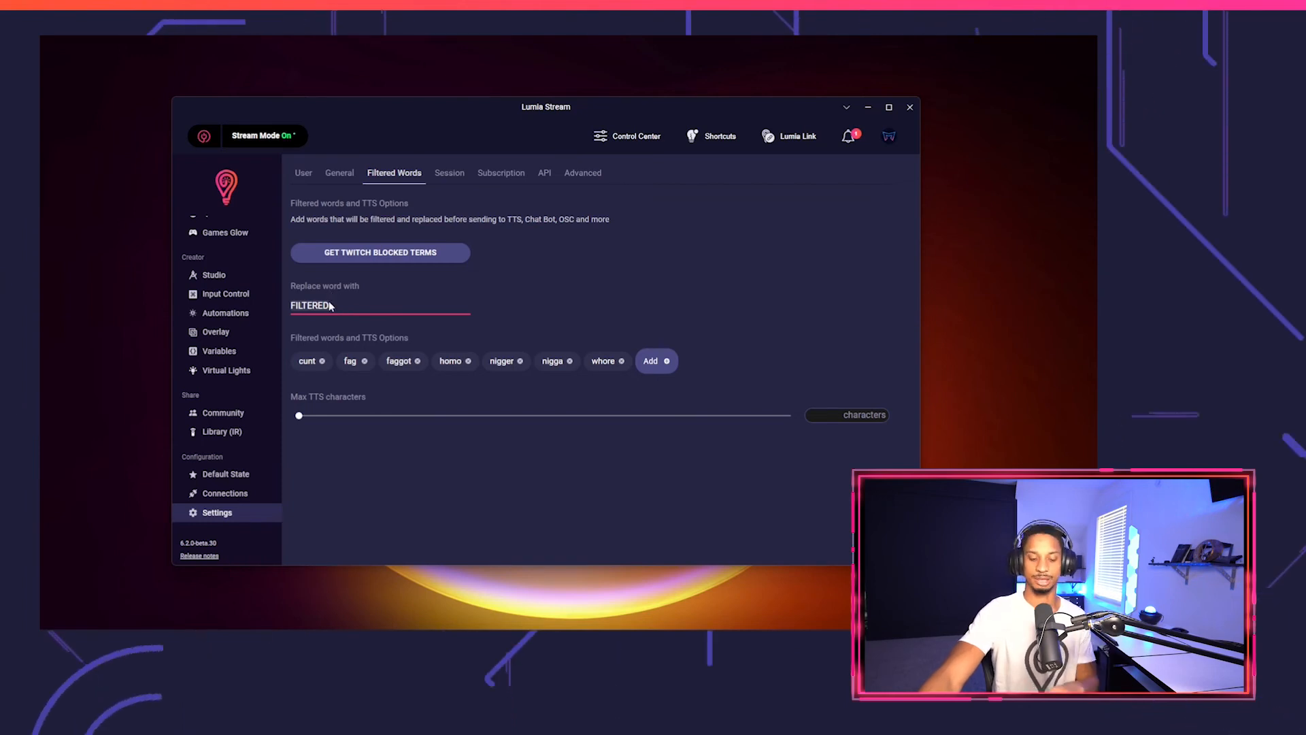
pyautogui.press('BackSpace')
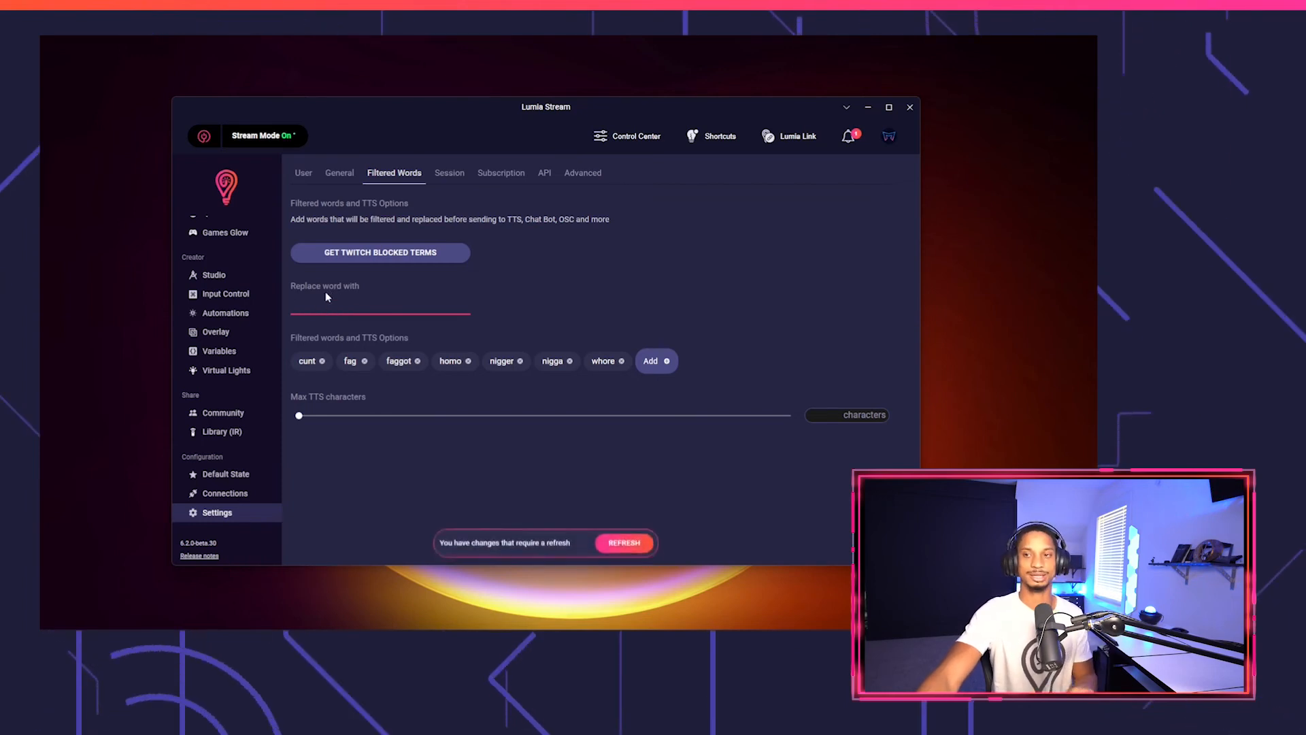
# Add dont to the filtered words and refresh to apply the changes.
pyautogui.click(644, 365)
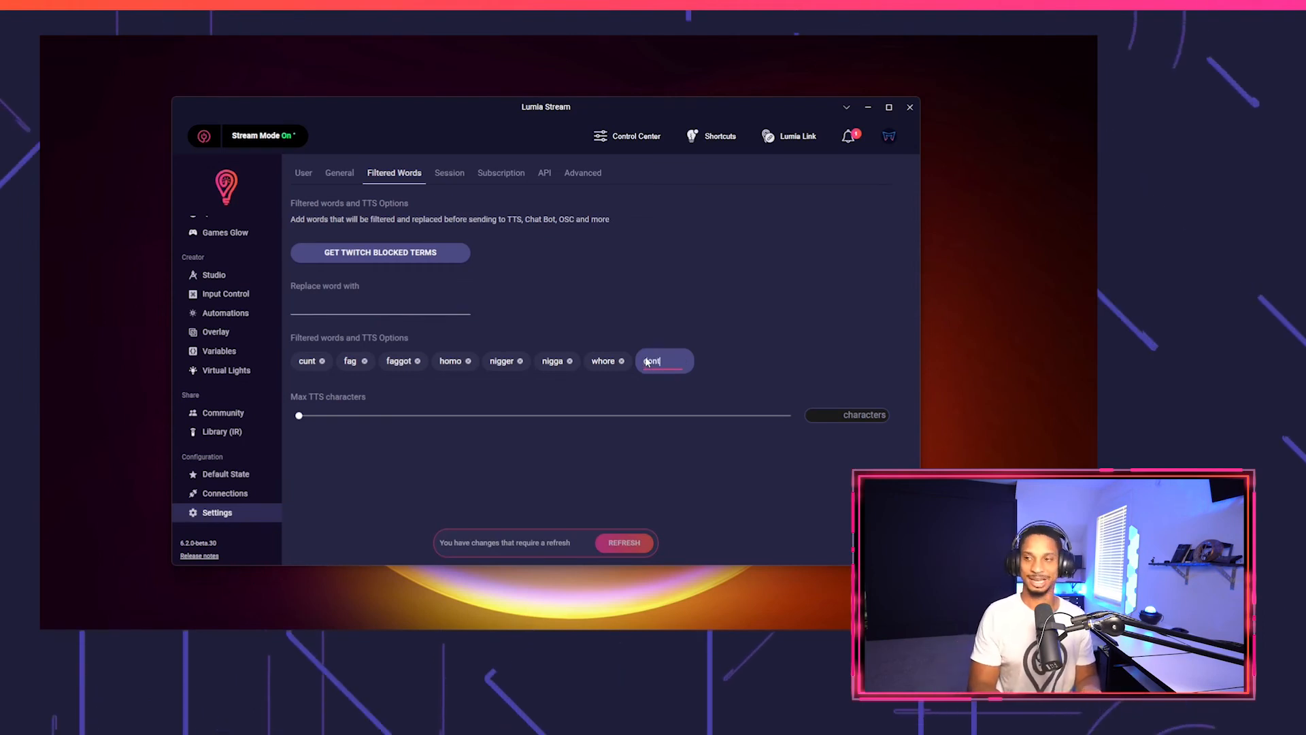
pyautogui.press('Return')
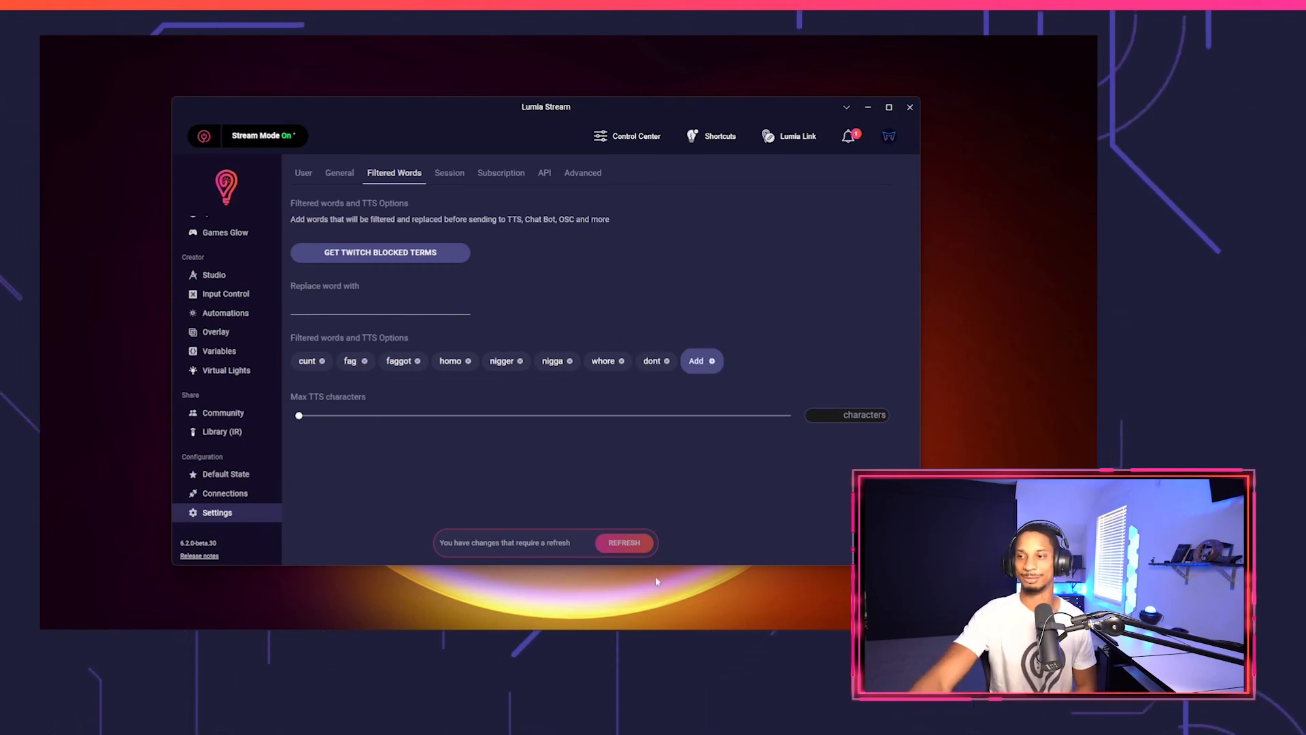
pyautogui.click(608, 541)
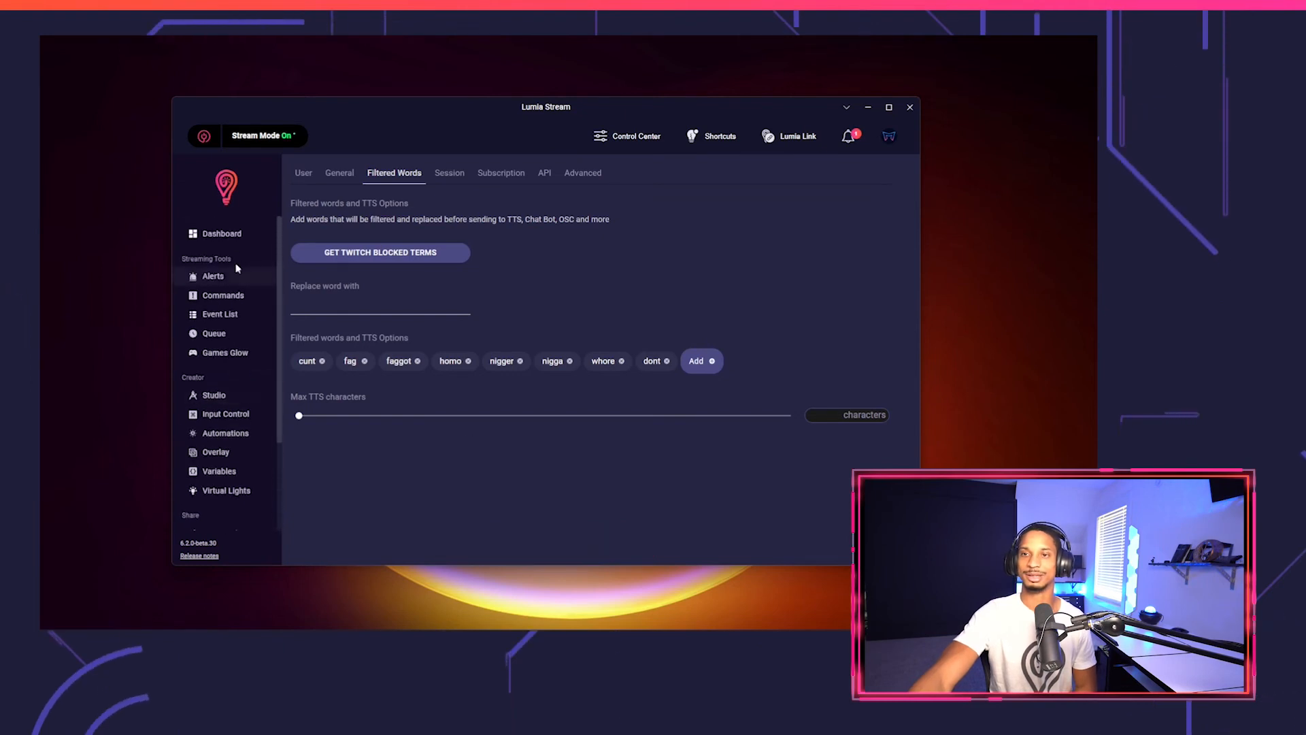
# Enable the "." wildcard in the chat commands' Chat Match list and open it for editing.
pyautogui.click(225, 234)
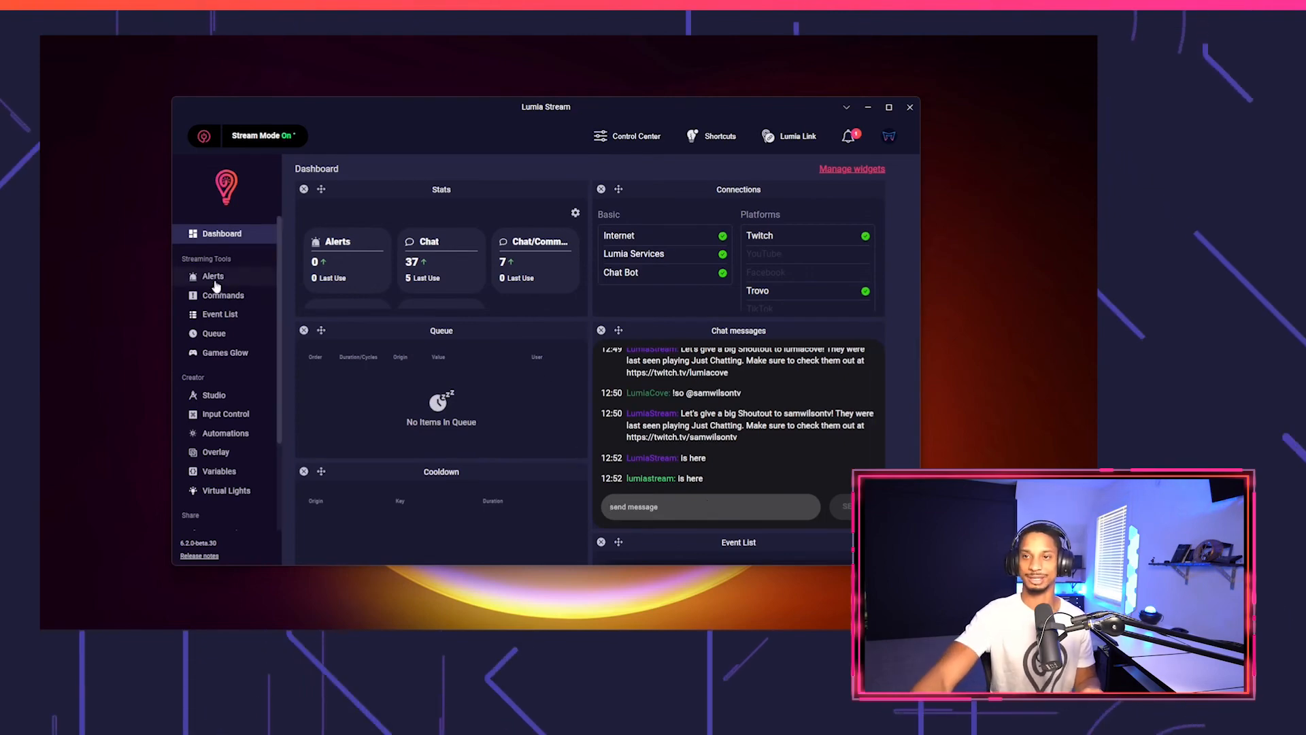
pyautogui.click(219, 294)
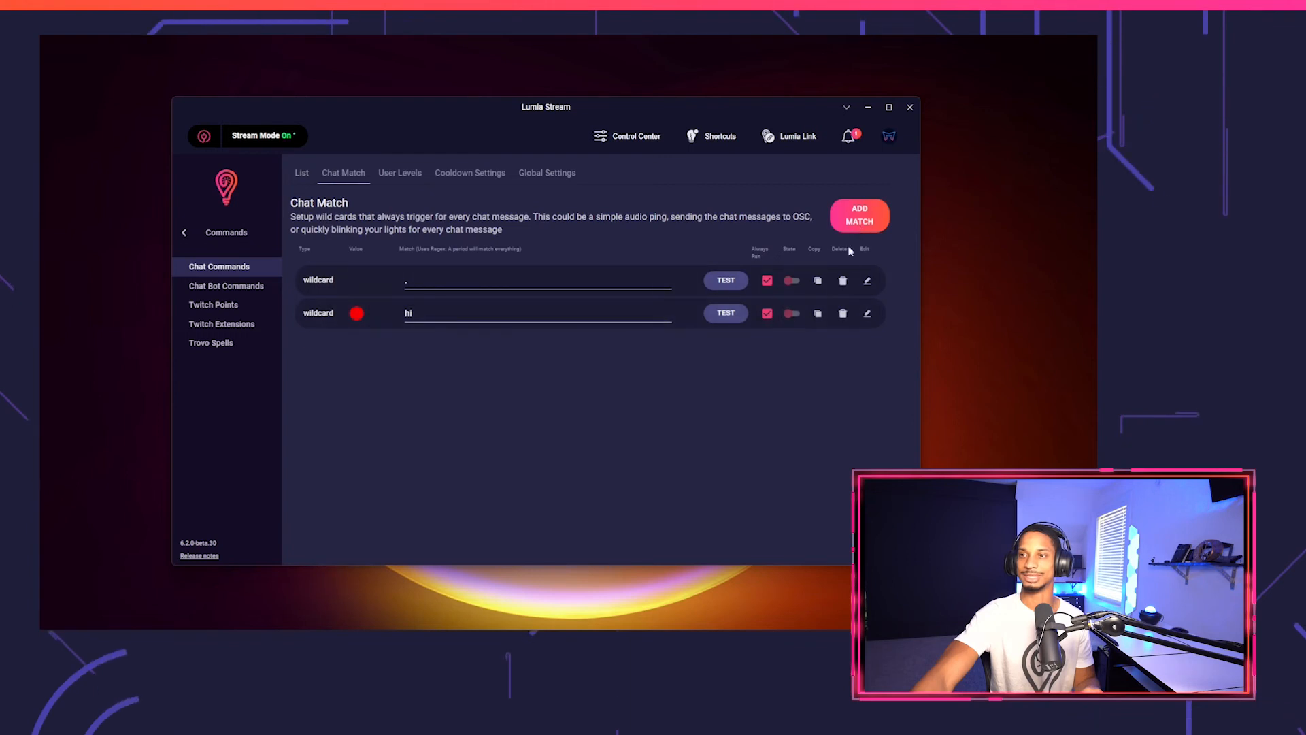
pyautogui.click(791, 281)
pyautogui.click(866, 280)
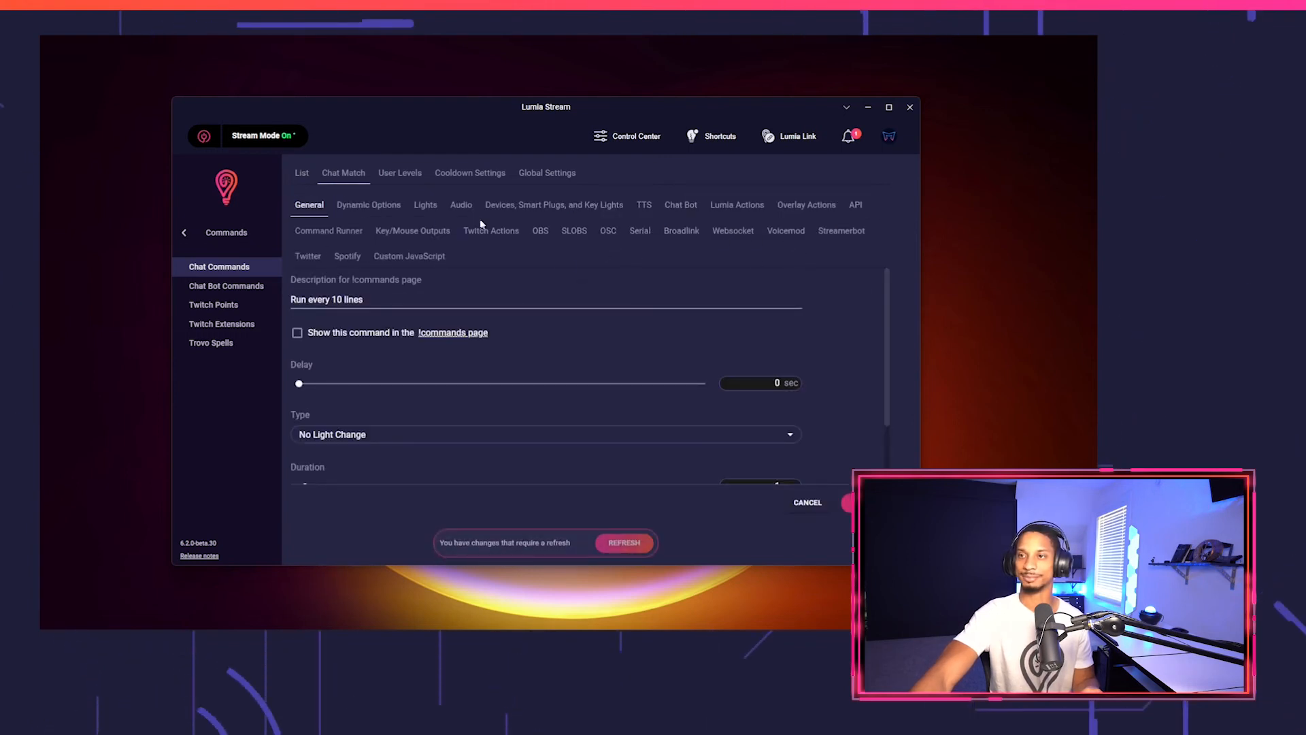
# Enable the chat bot for the wildcard match with the message "Repeat: {{message}}".
pyautogui.click(682, 208)
pyautogui.click(364, 315)
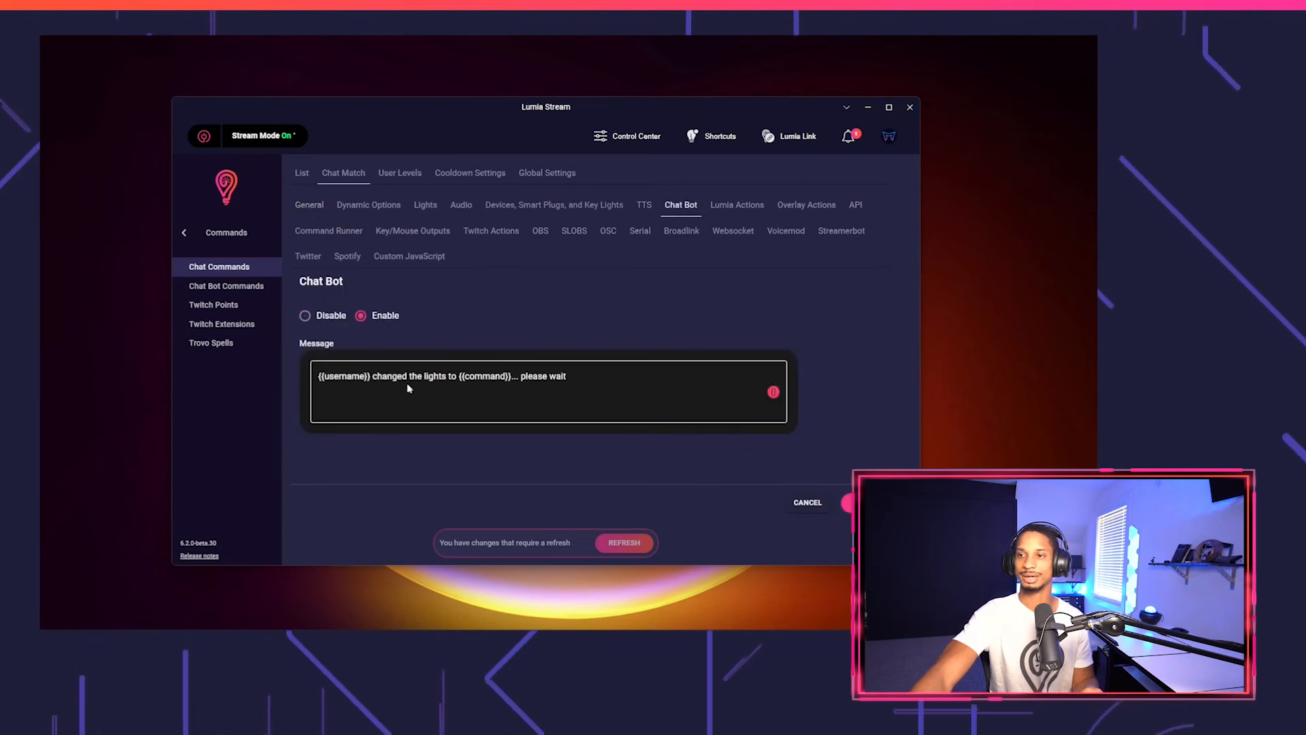
pyautogui.click(371, 378)
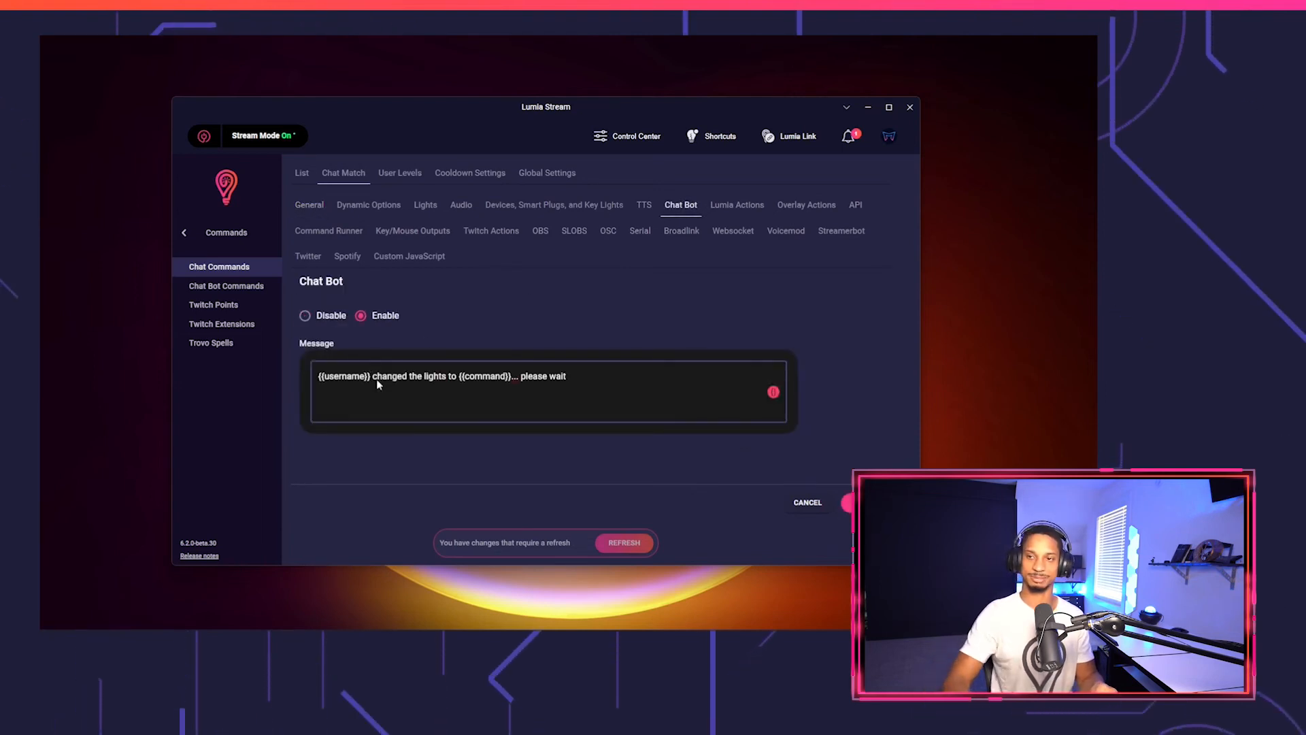
pyautogui.hotkey('ctrl', 'a')
pyautogui.press('BackSpace')
pyautogui.write('{{me')
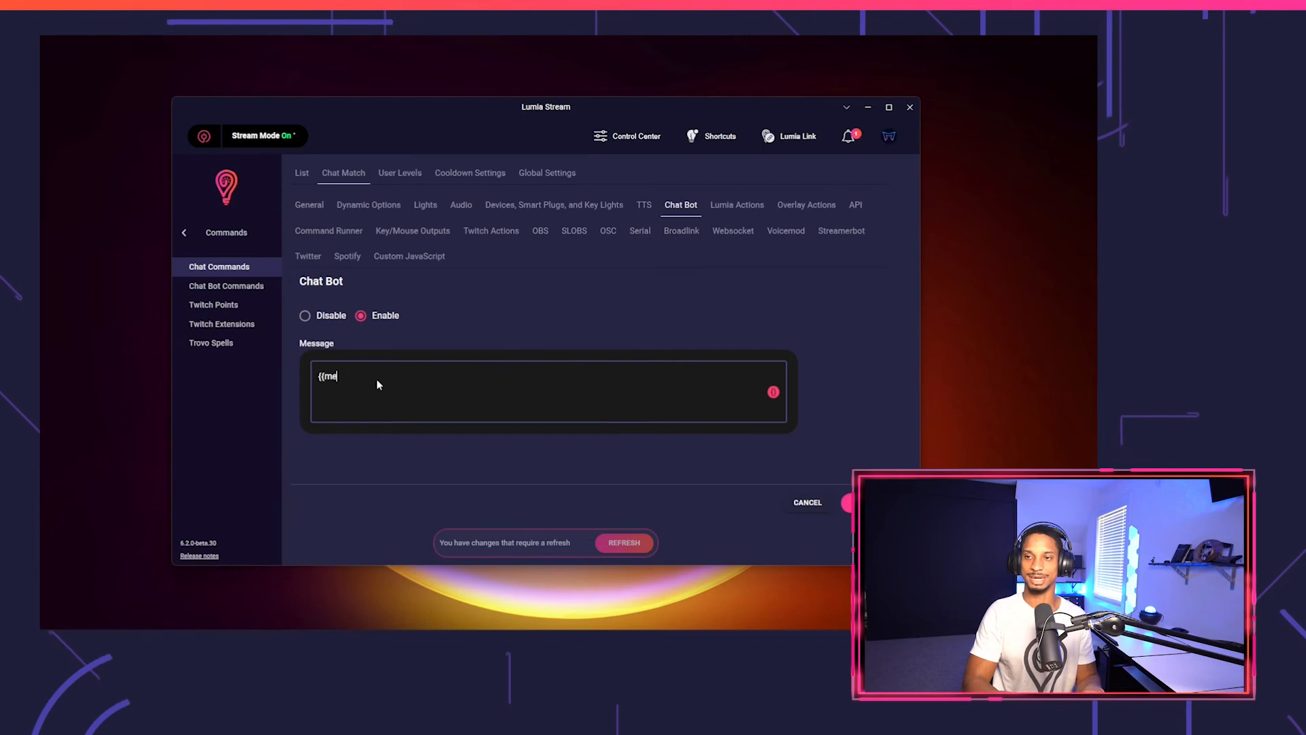
pyautogui.write('ssage}}')
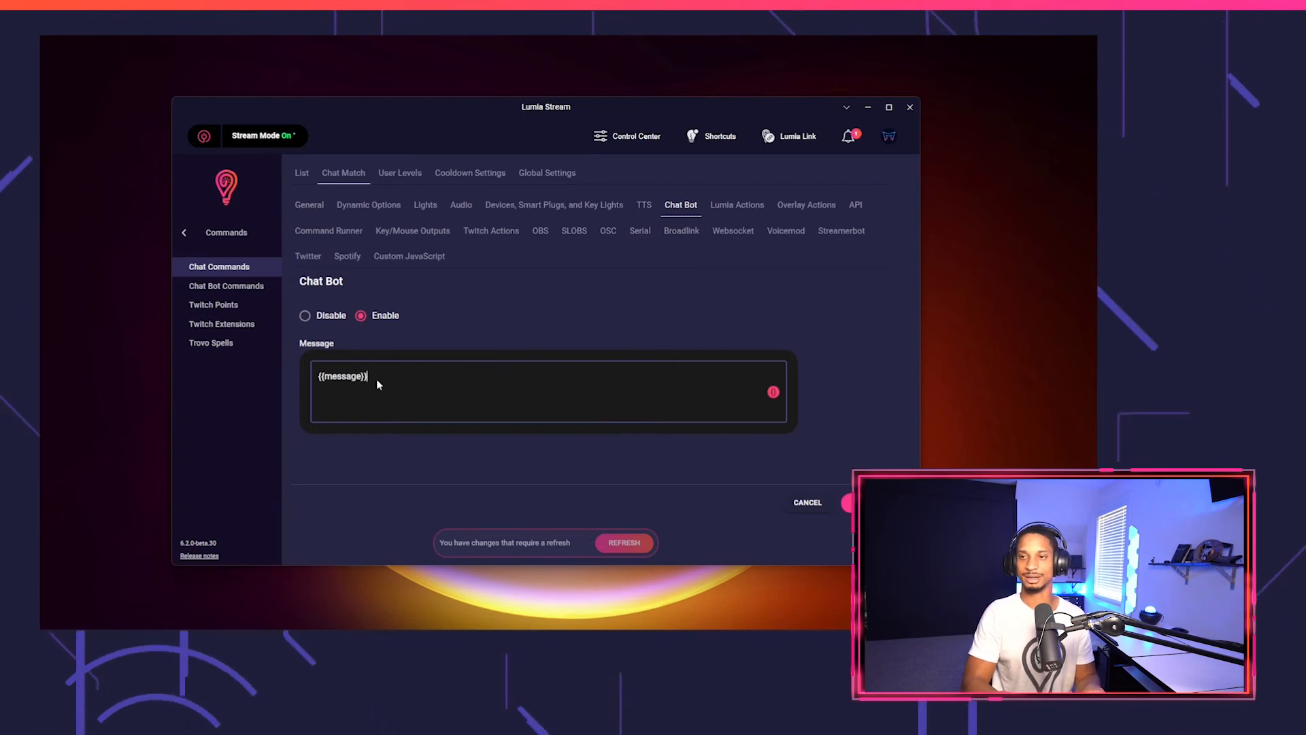
pyautogui.write('Repeat:')
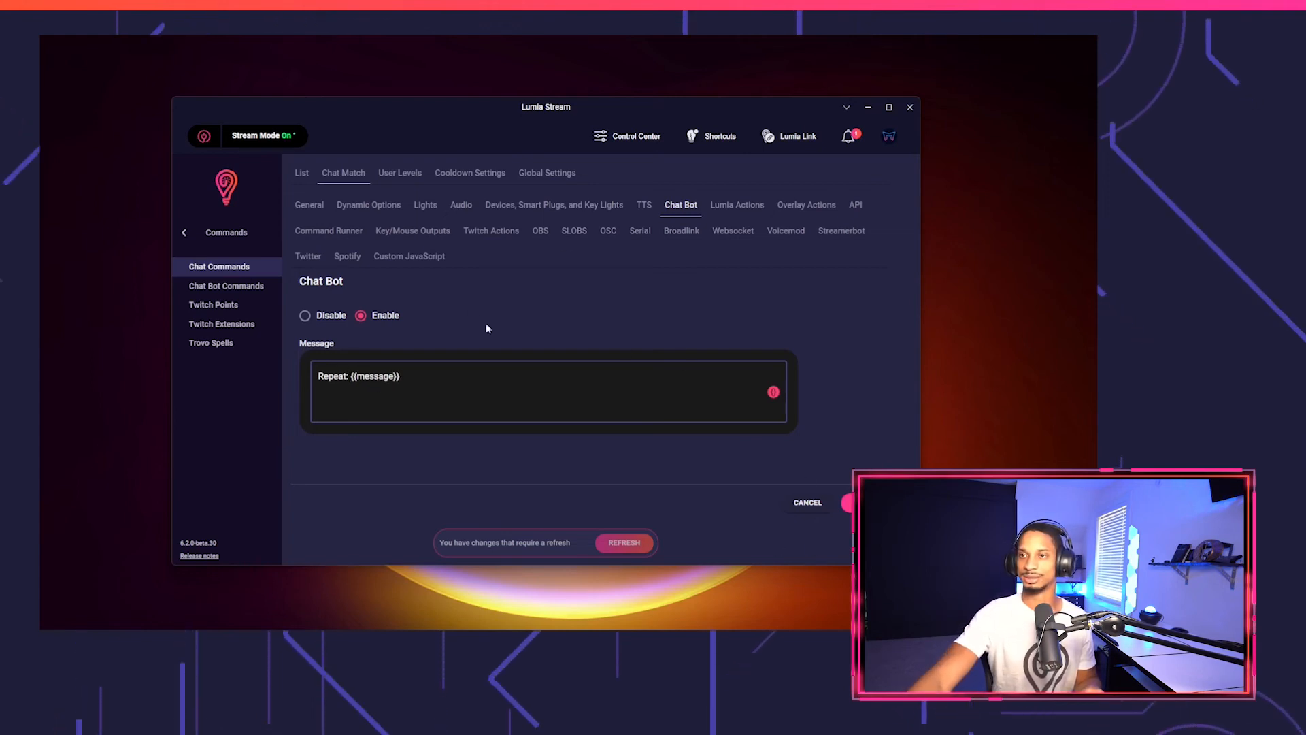
# Check the wildcard match's general and dynamic options, and save it with a refresh to apply the changes.
pyautogui.click(307, 206)
pyautogui.scroll(-2, 359, 402)
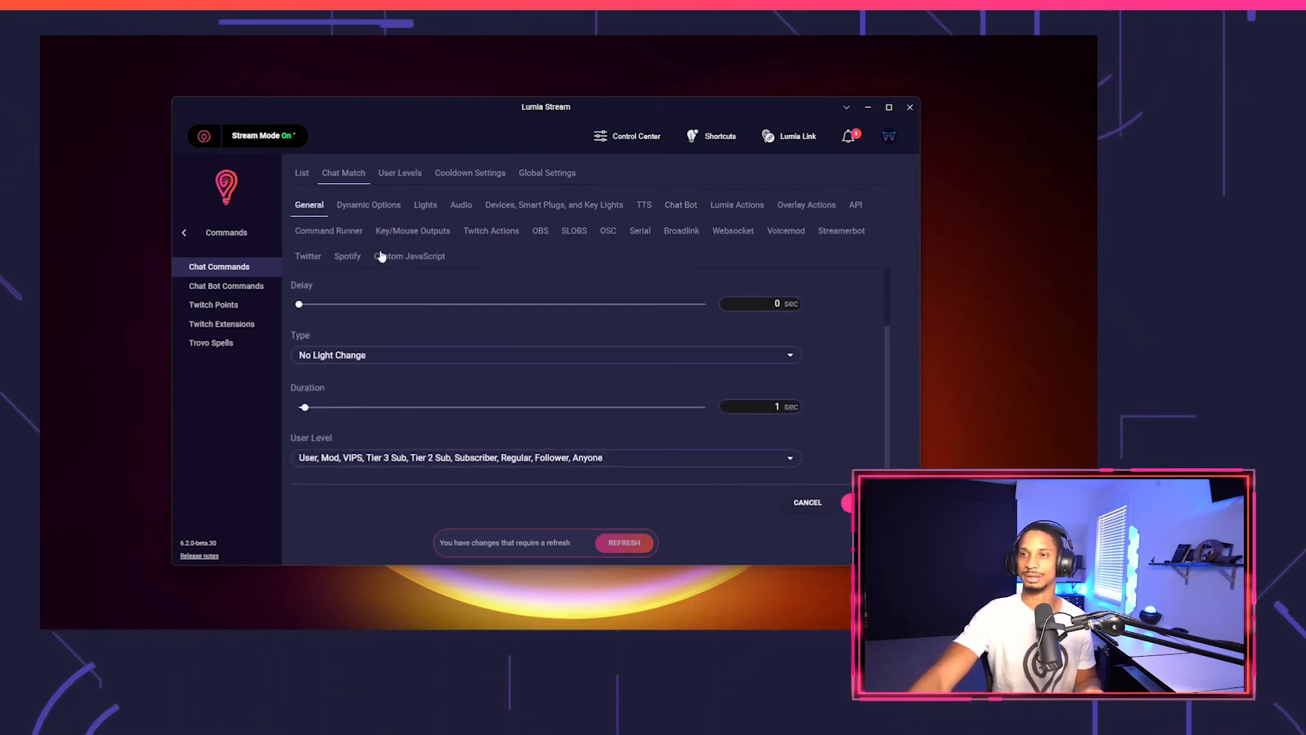
pyautogui.click(368, 205)
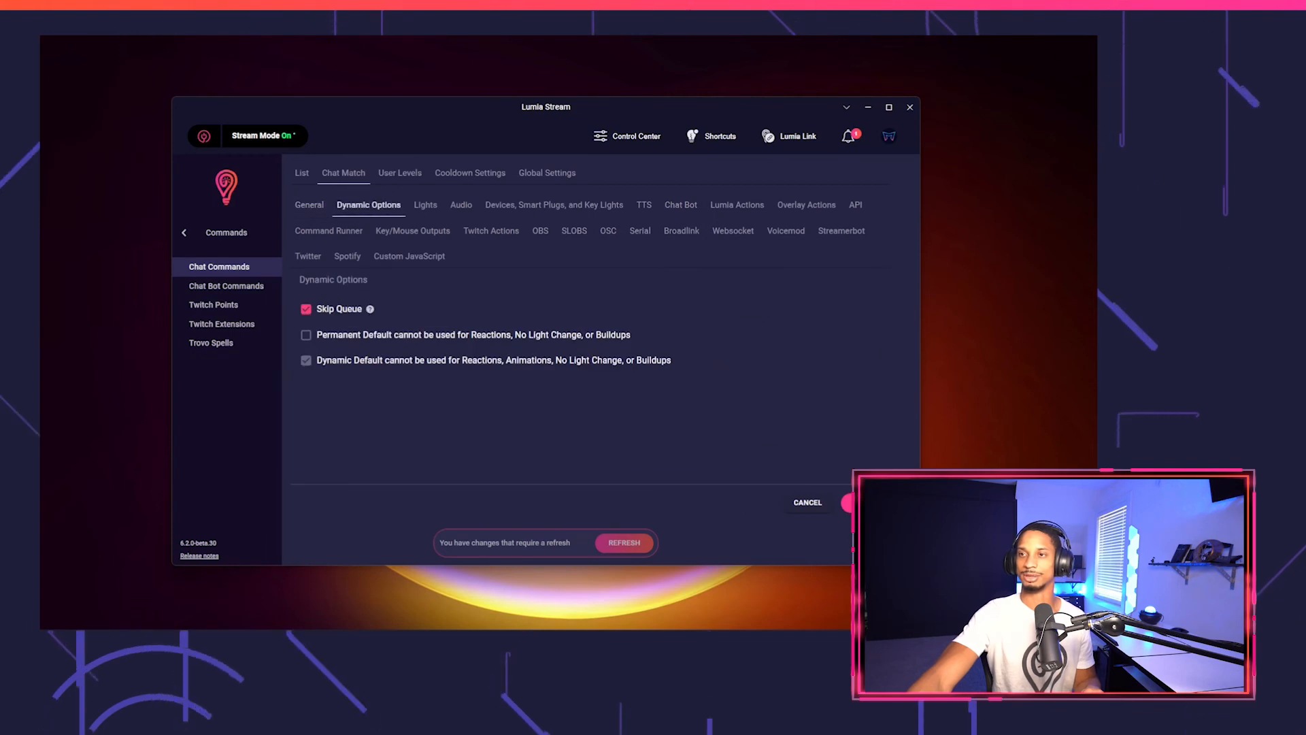
pyautogui.click(864, 502)
pyautogui.click(184, 236)
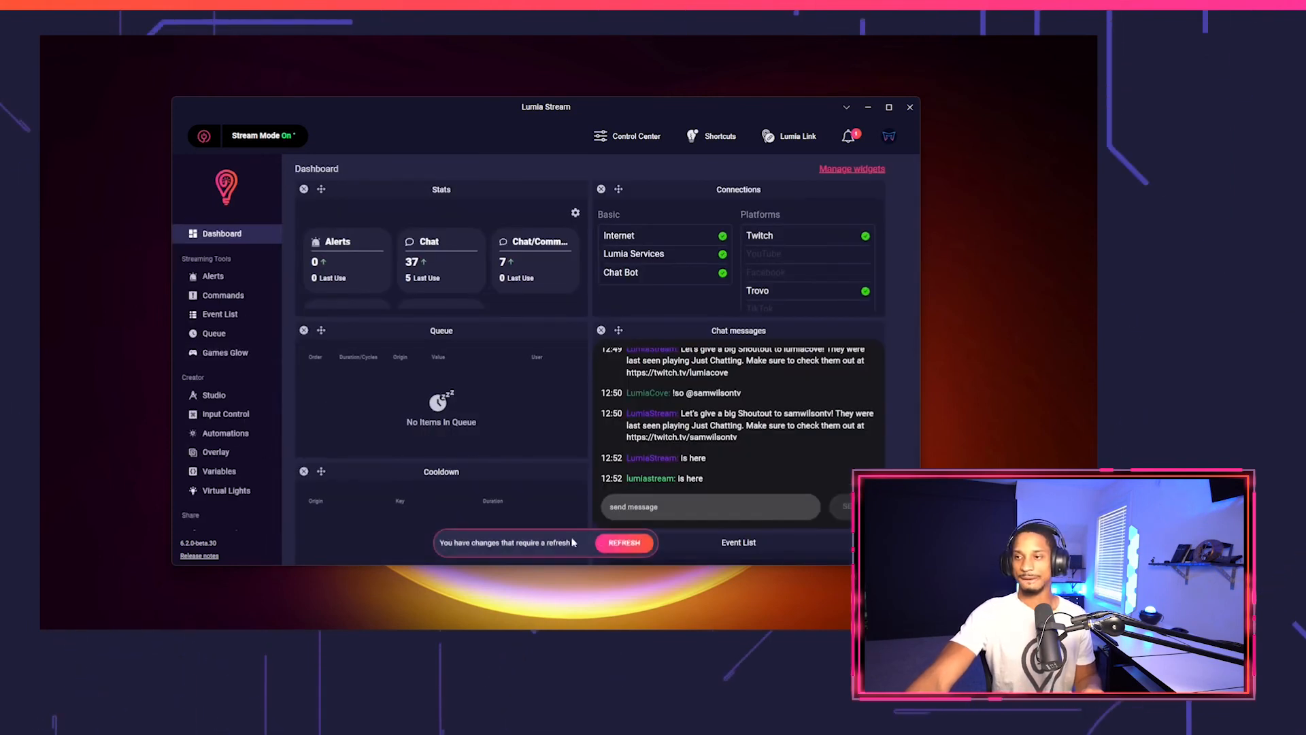
pyautogui.click(622, 542)
# Send "wow I dont want to go to the store" in the dashboard's chat messages widget.
pyautogui.click(697, 495)
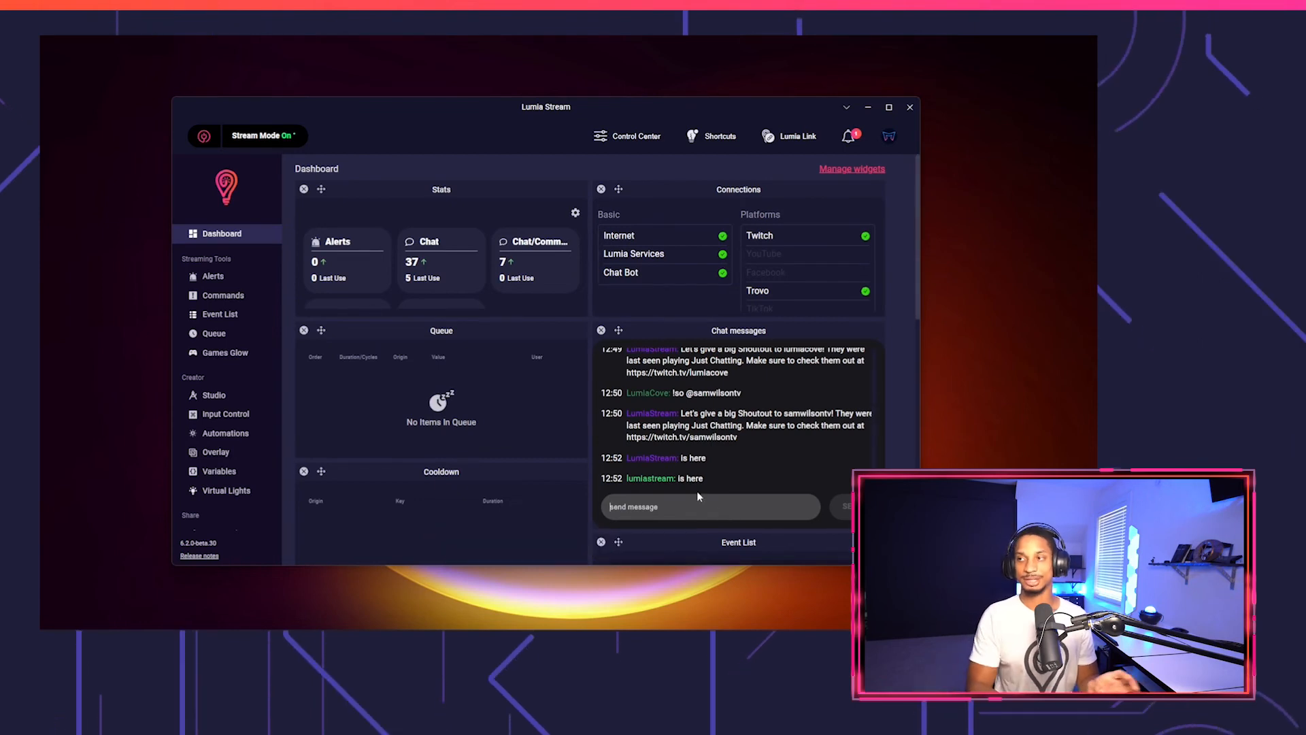
pyautogui.write('wow')
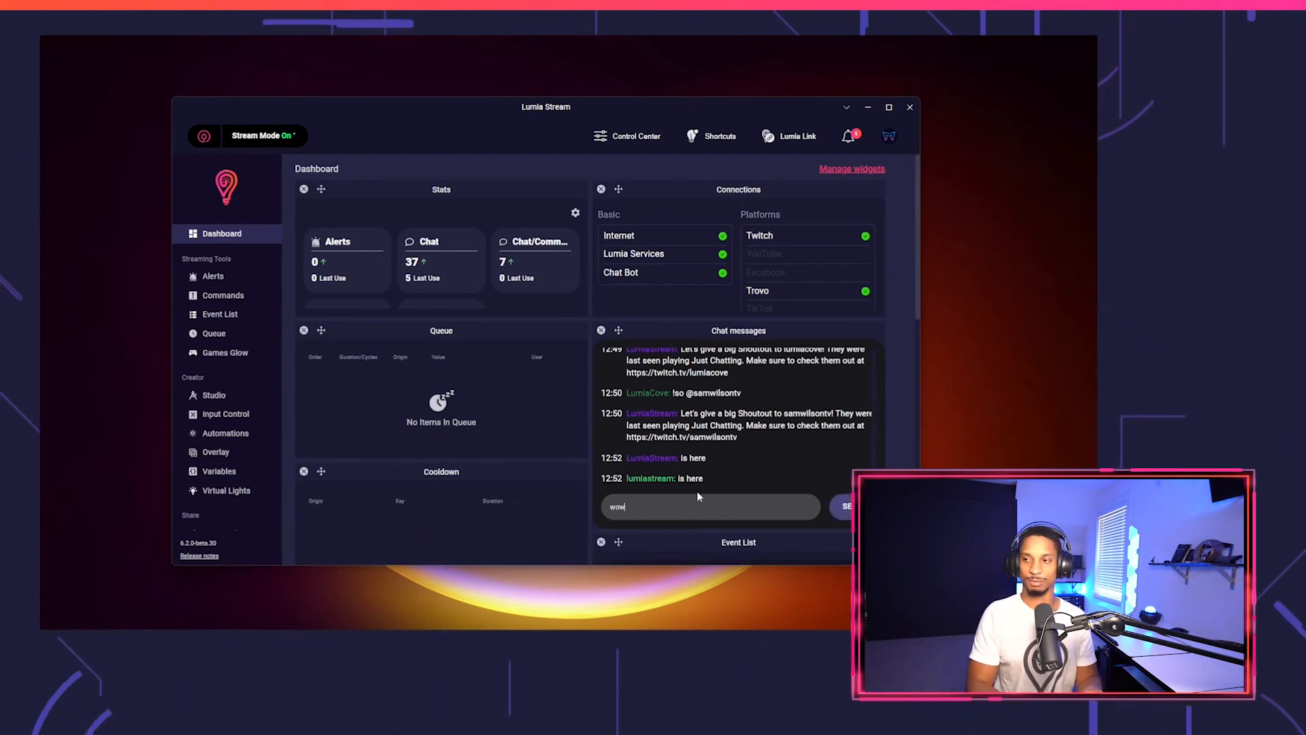
pyautogui.write(' I dont want to')
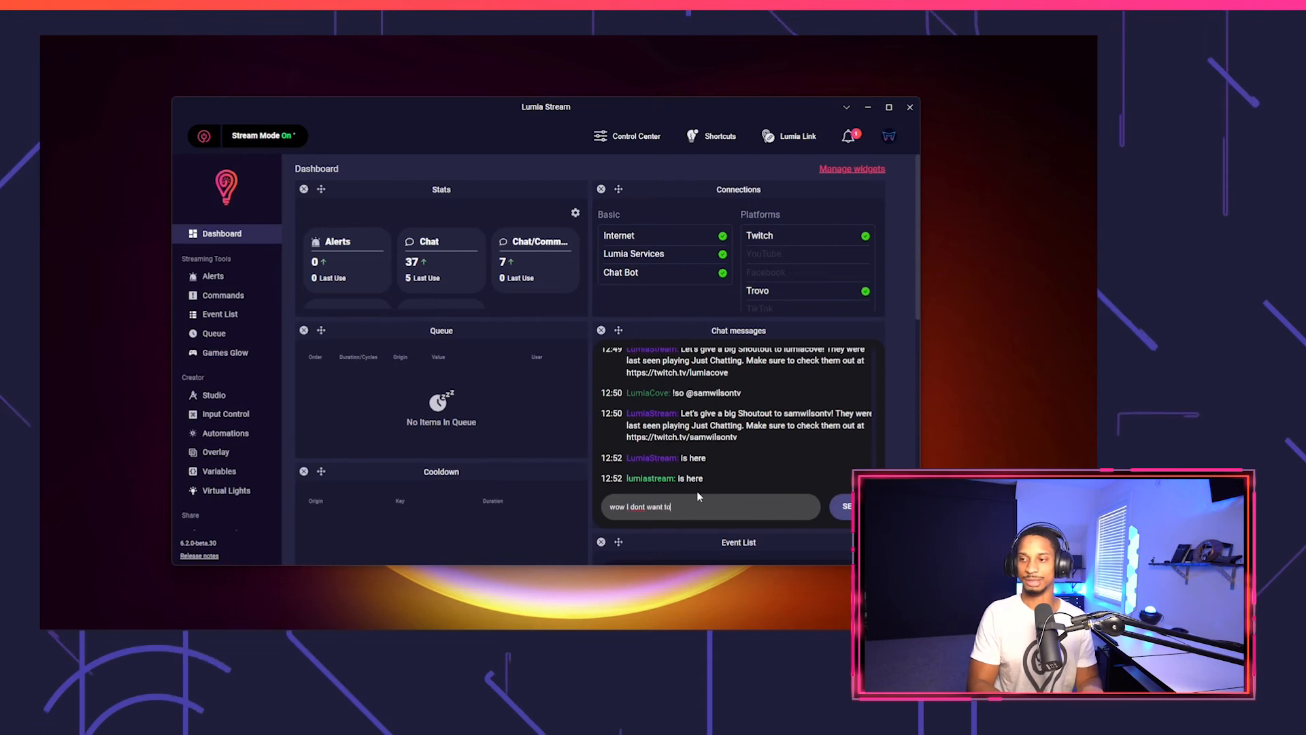
pyautogui.write(' go to the store')
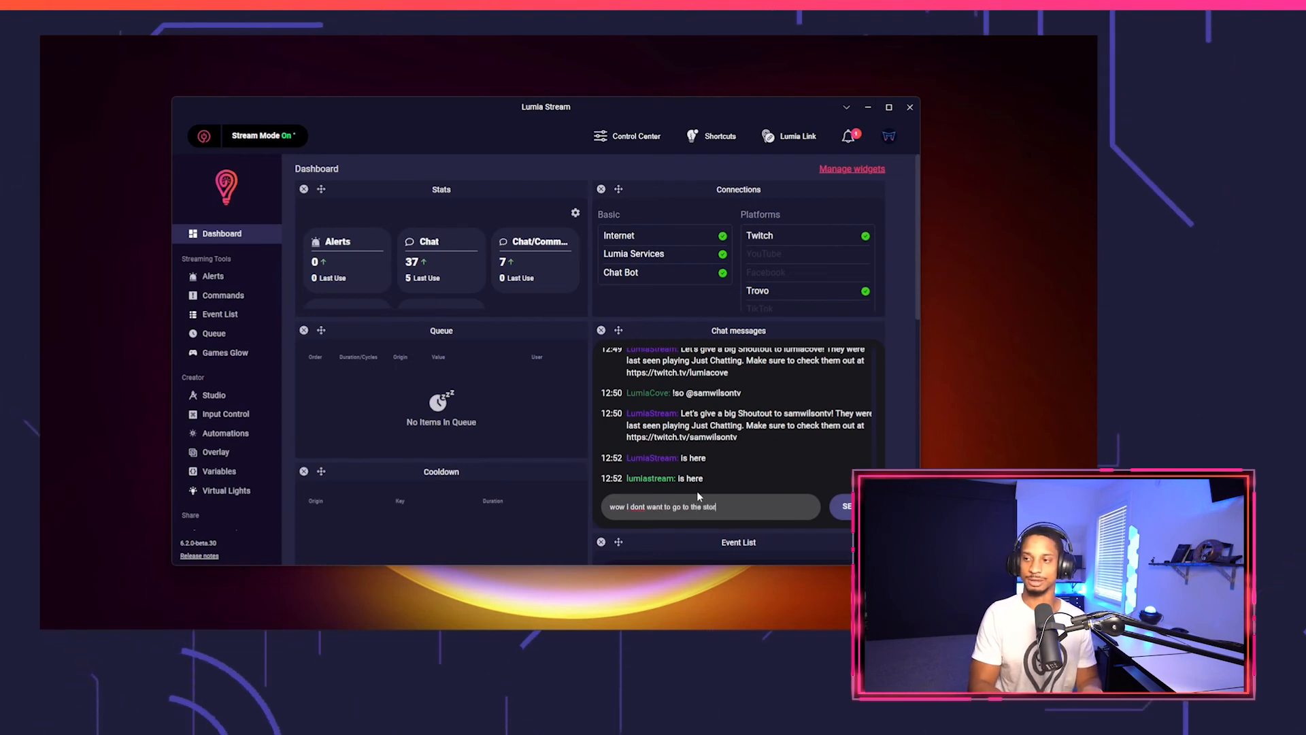
pyautogui.press('Return')
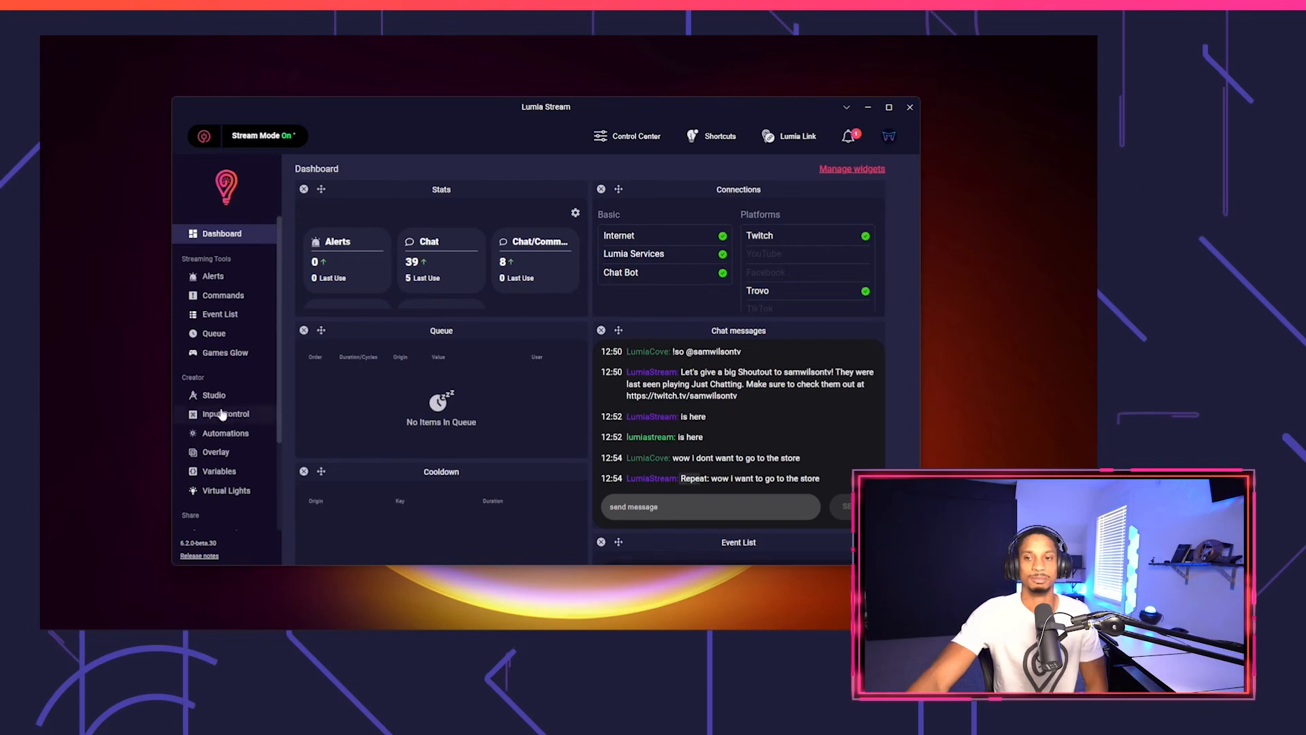
# Open the general settings and review the currency choices, leaving the default currency as USD.
pyautogui.scroll(-3, 228, 449)
pyautogui.click(248, 512)
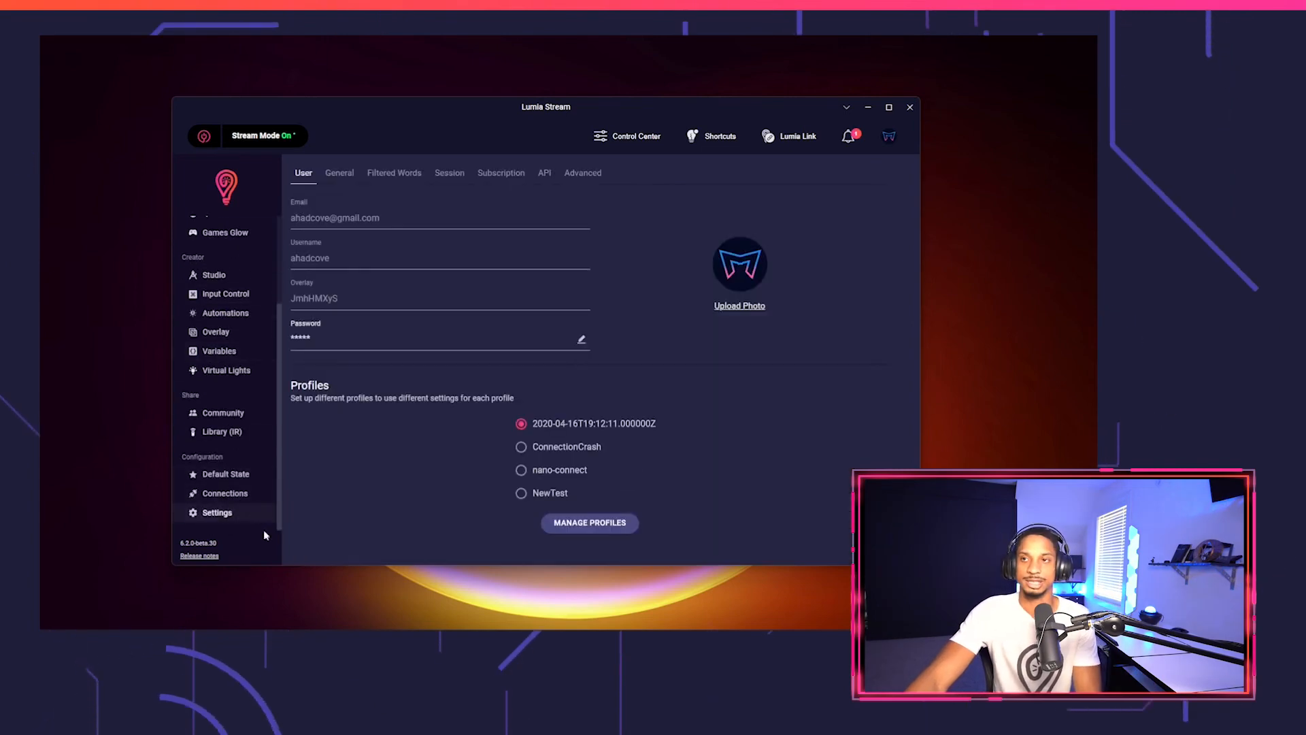
pyautogui.click(339, 173)
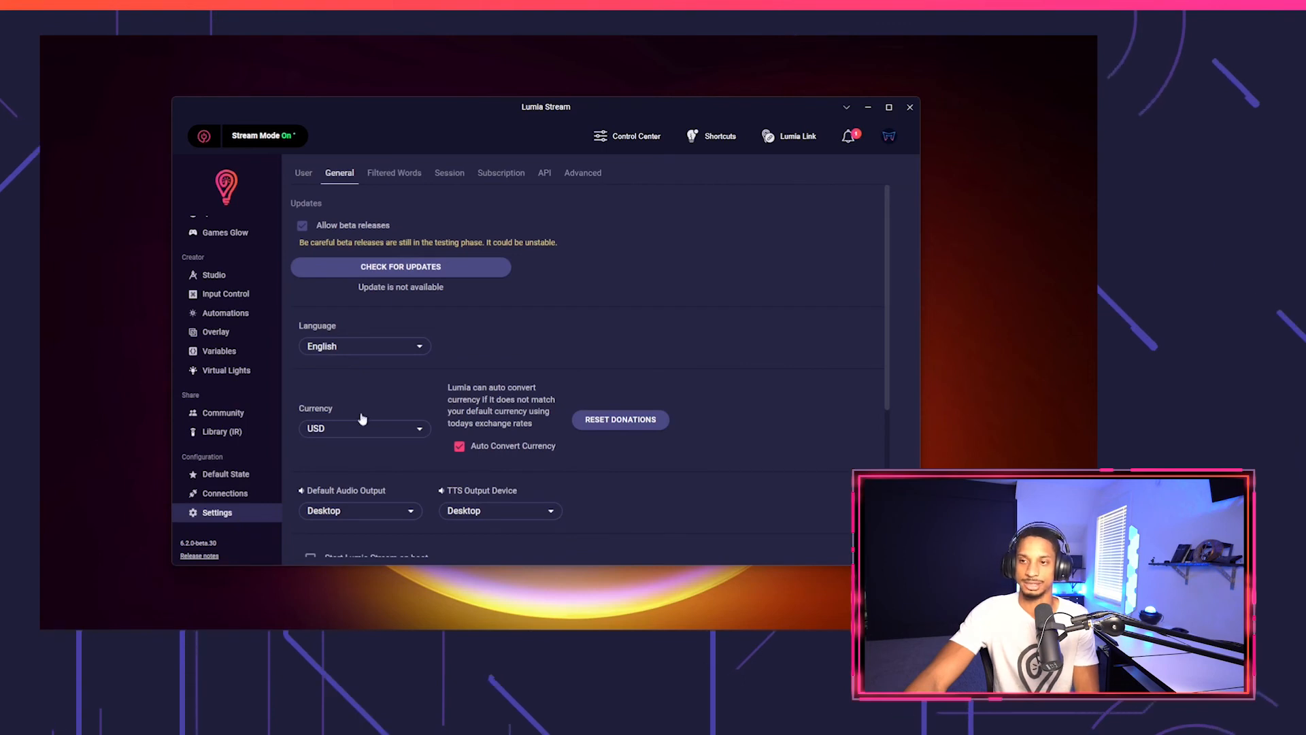
pyautogui.click(333, 427)
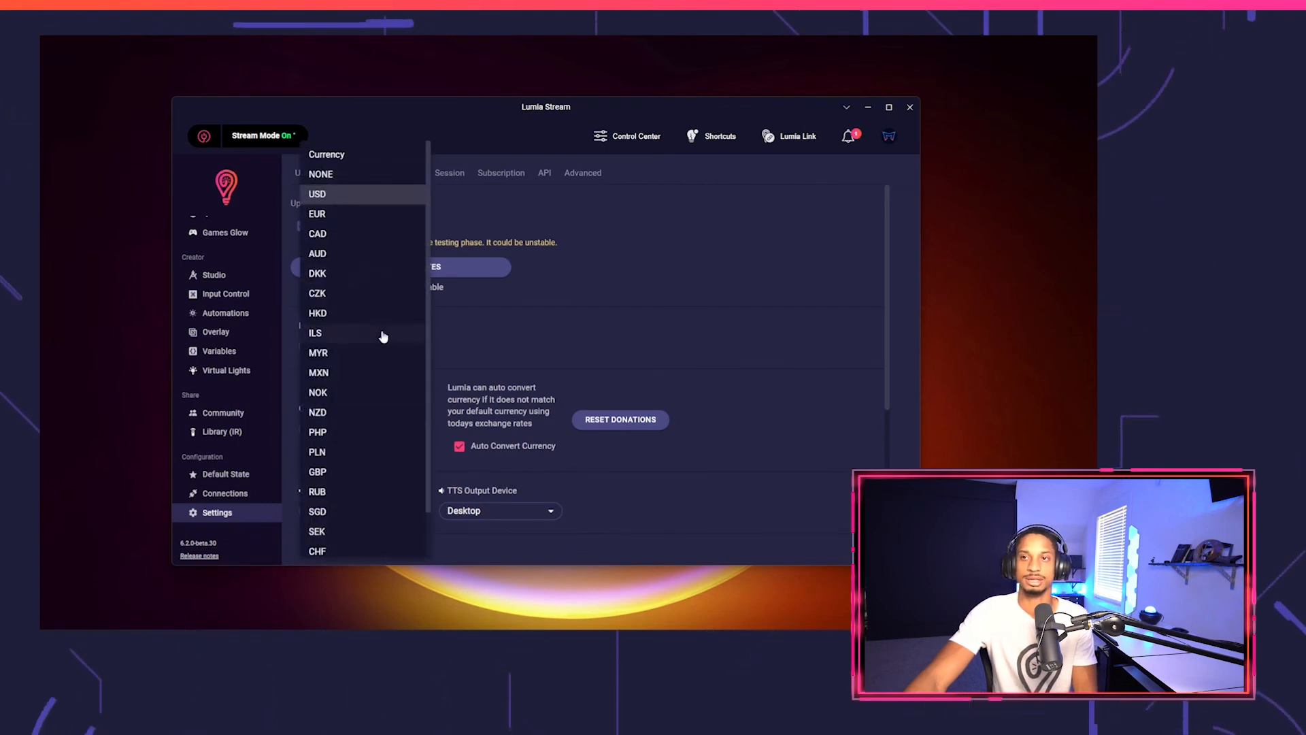
pyautogui.click(502, 378)
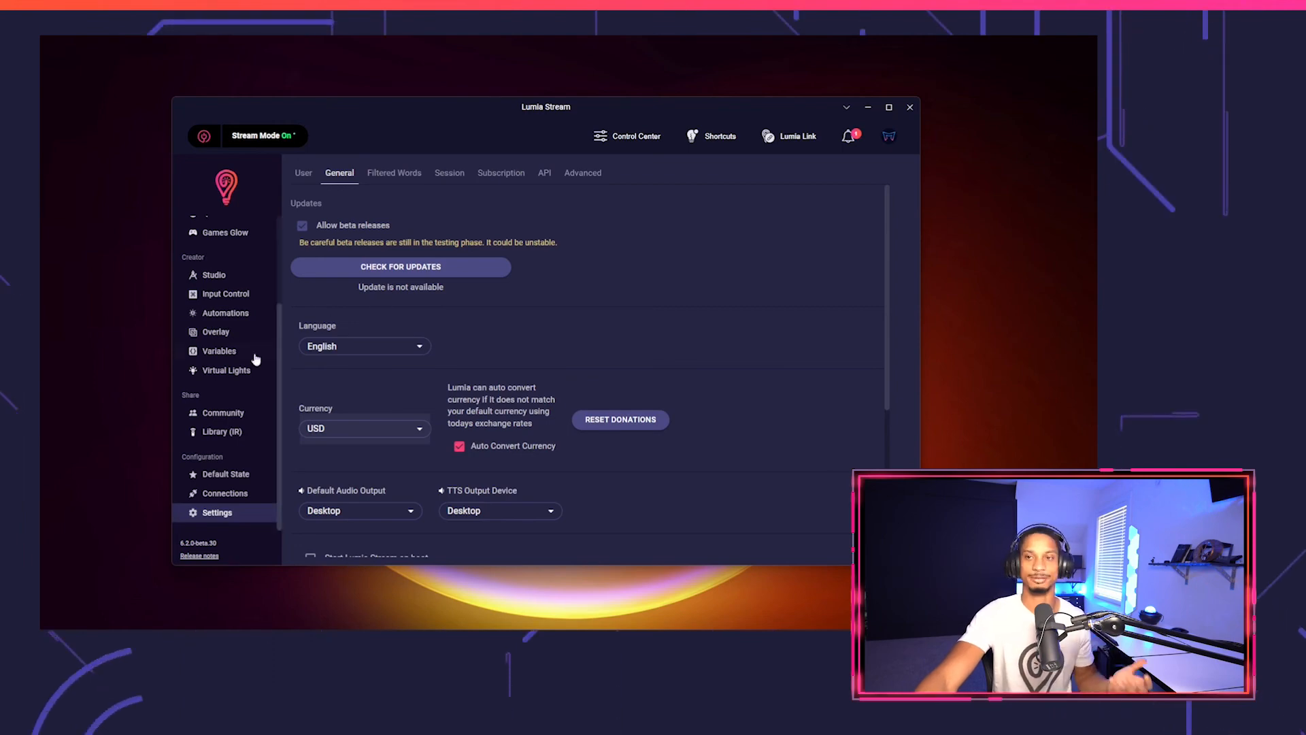
# Search the variables for "donation" and look through the session and total donation amount, currency and symbol variables.
pyautogui.click(231, 352)
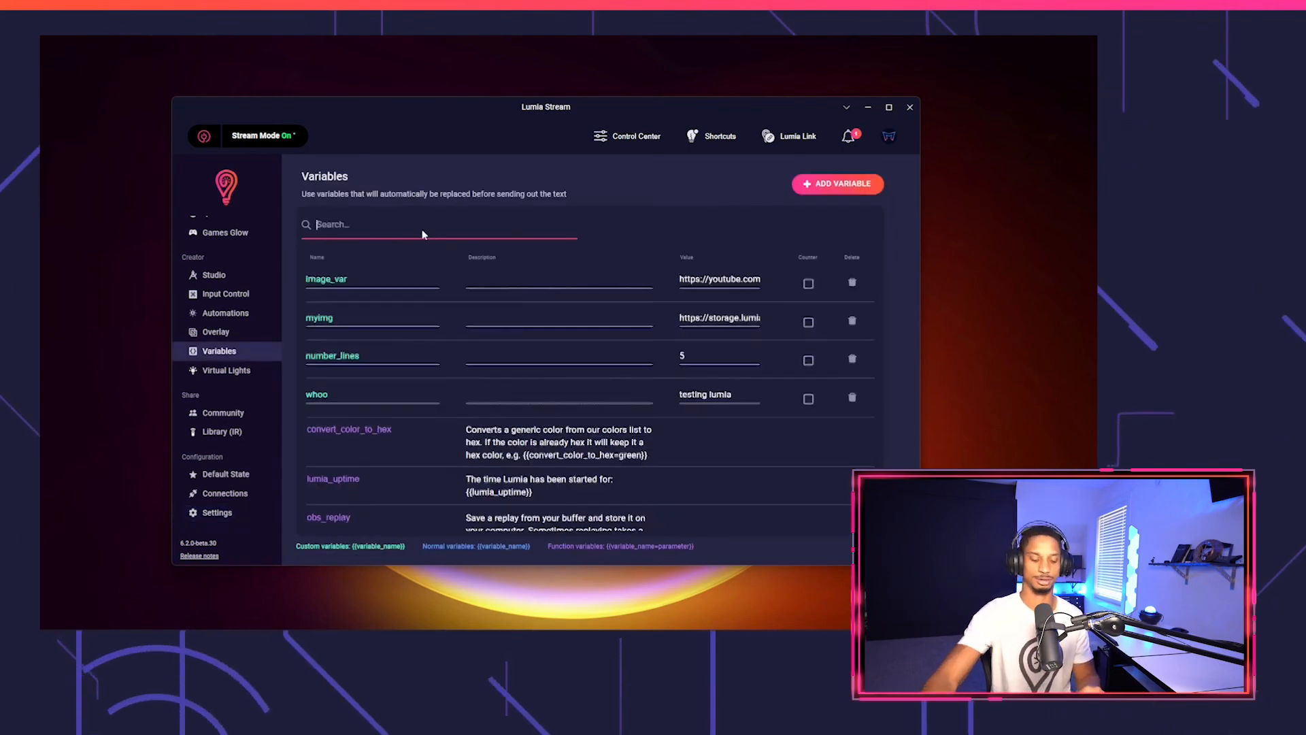
pyautogui.write('donation')
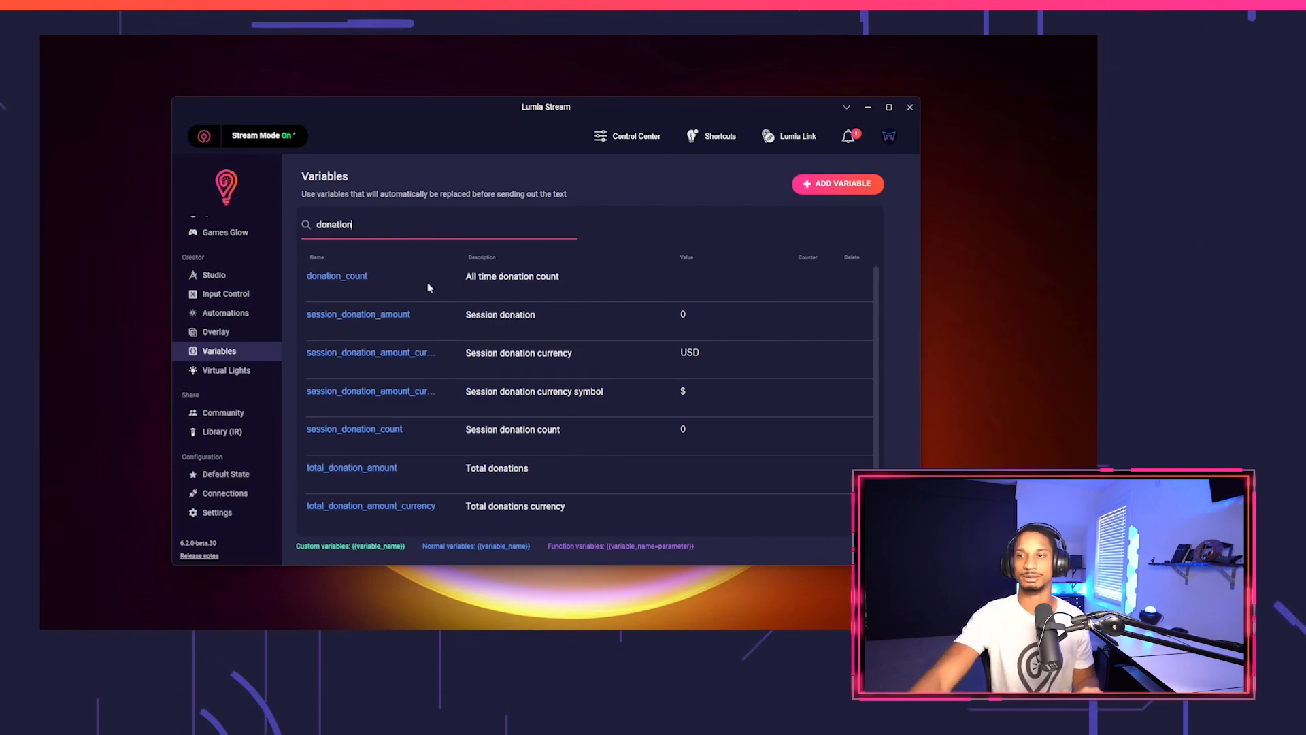
pyautogui.moveTo(338, 353); pyautogui.dragTo(446, 353)
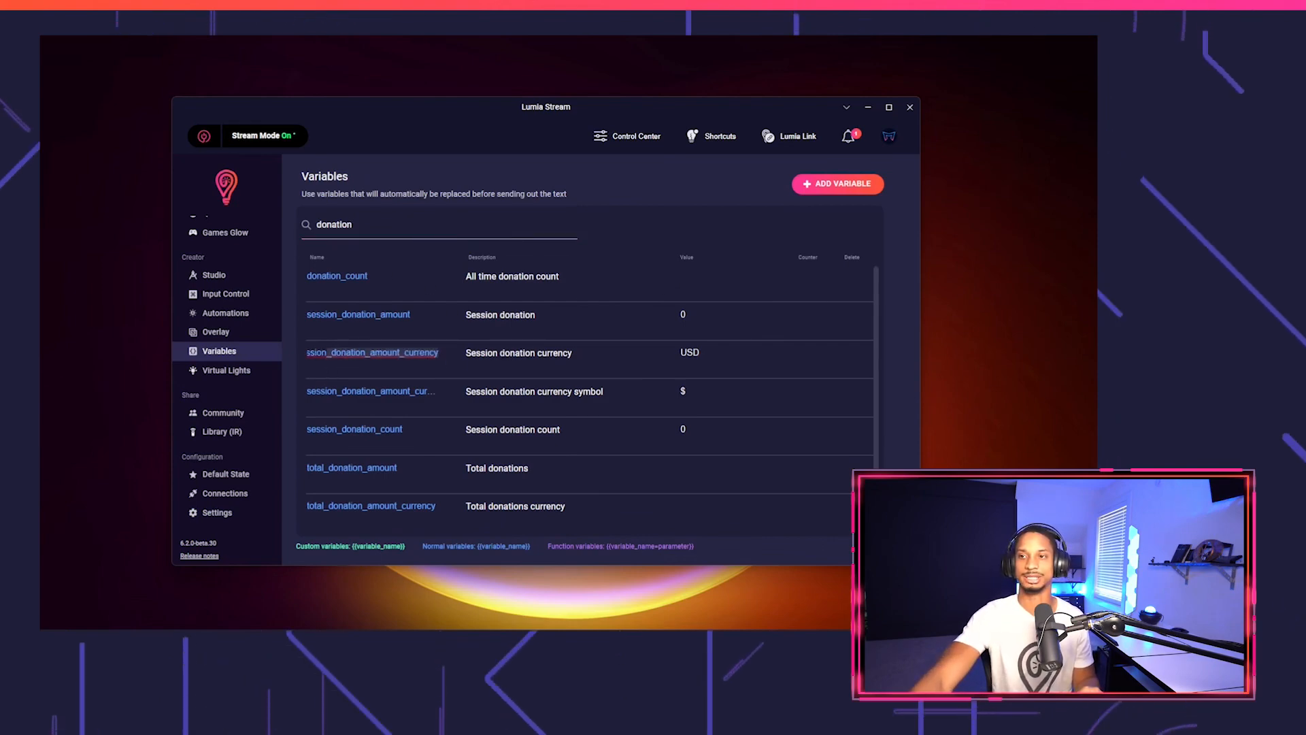
pyautogui.scroll(-1, 427, 433)
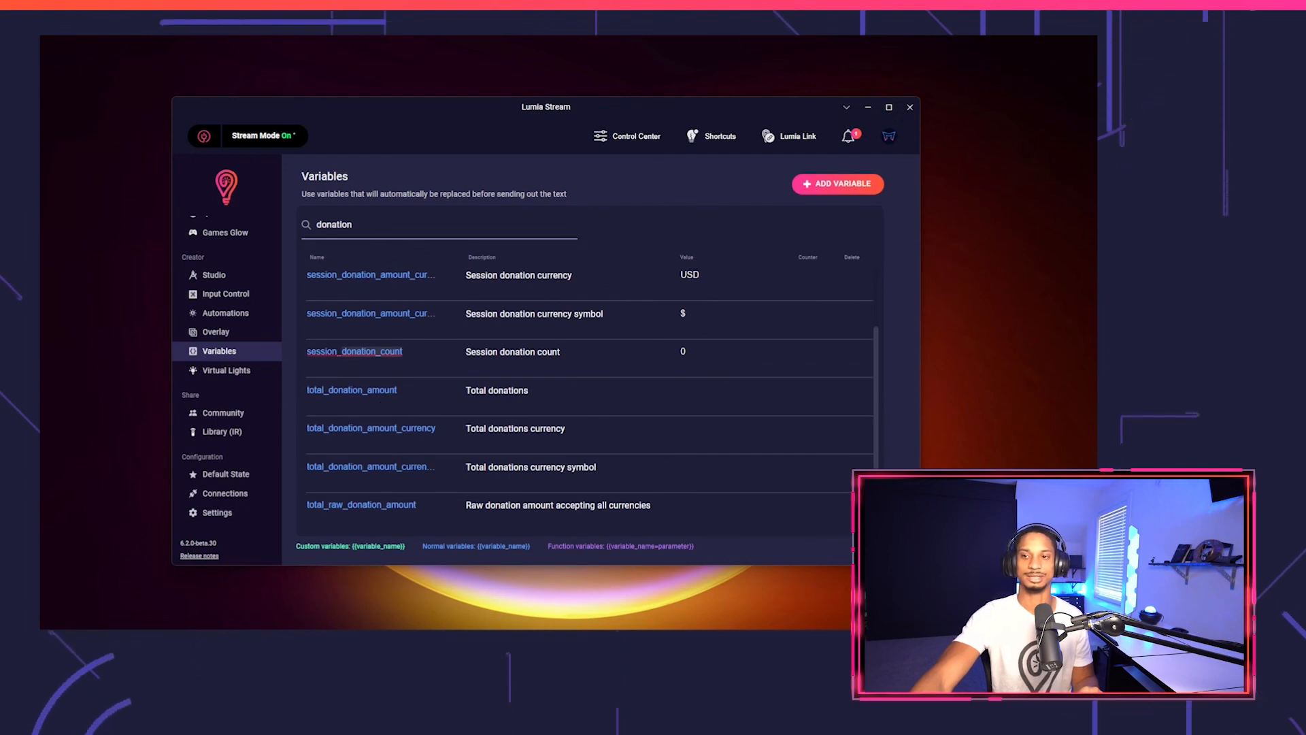
pyautogui.scroll(1, 498, 467)
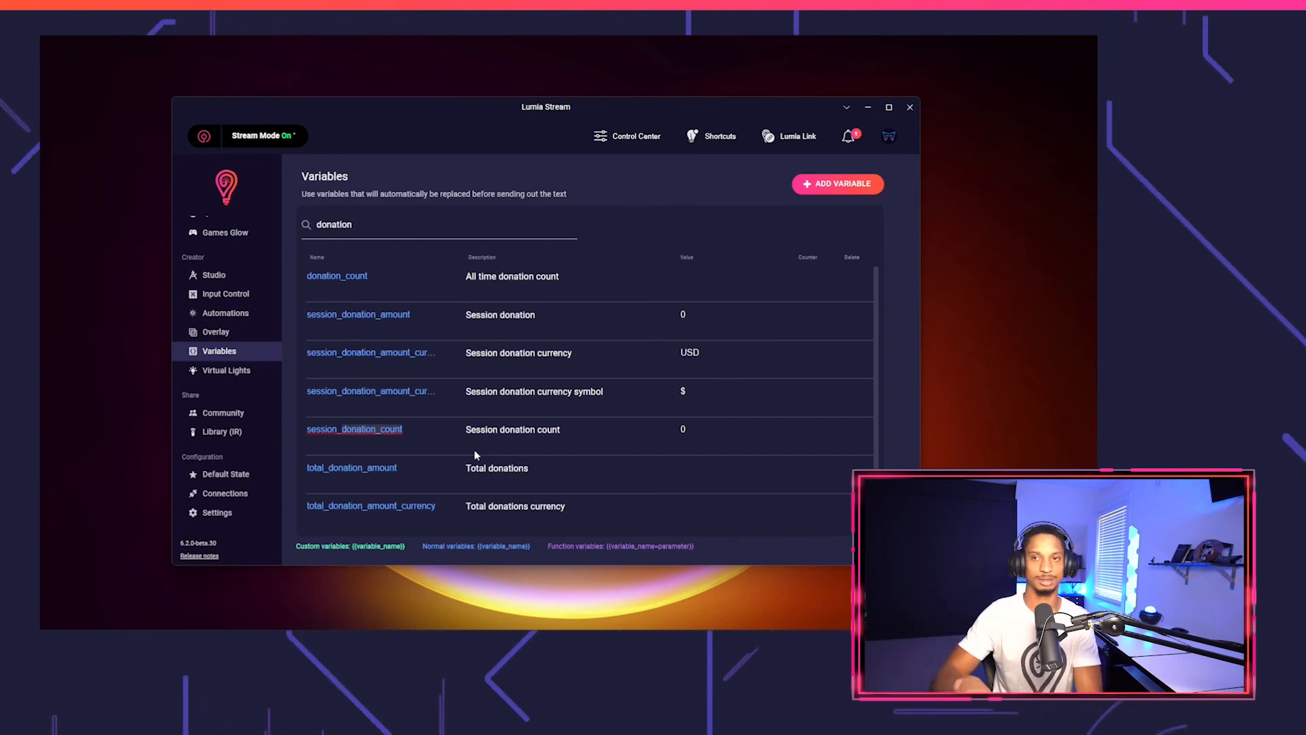
# Open the !new-command chat command's custom JavaScript and add the line "await getLights();" at the start of the function.
pyautogui.scroll(3, 235, 291)
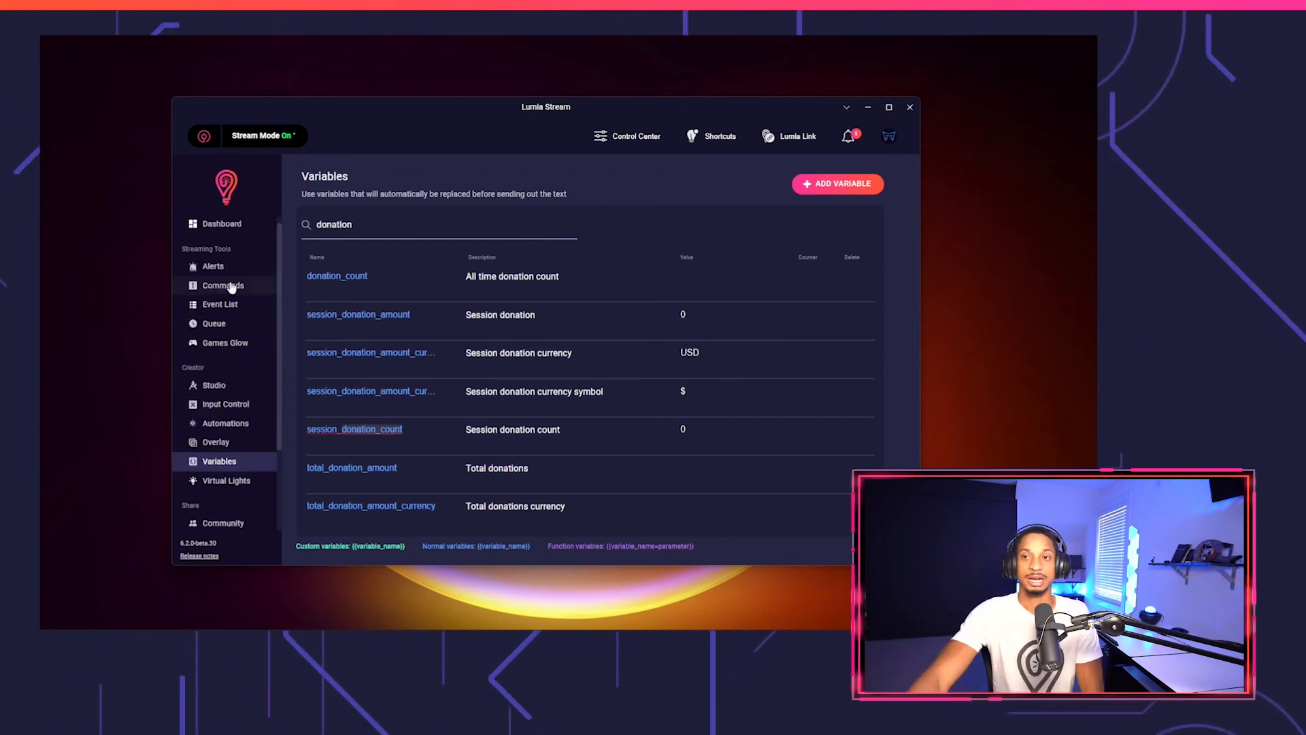
pyautogui.click(234, 288)
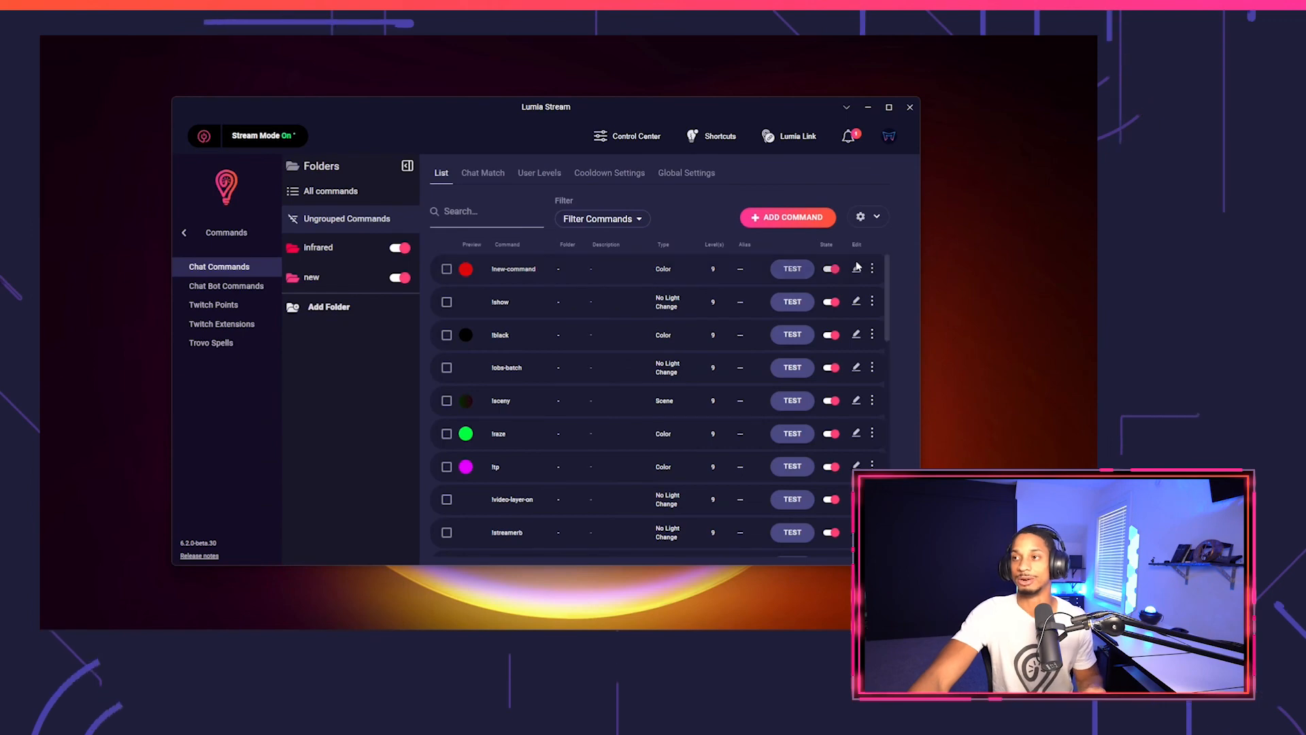
pyautogui.click(855, 268)
pyautogui.click(534, 224)
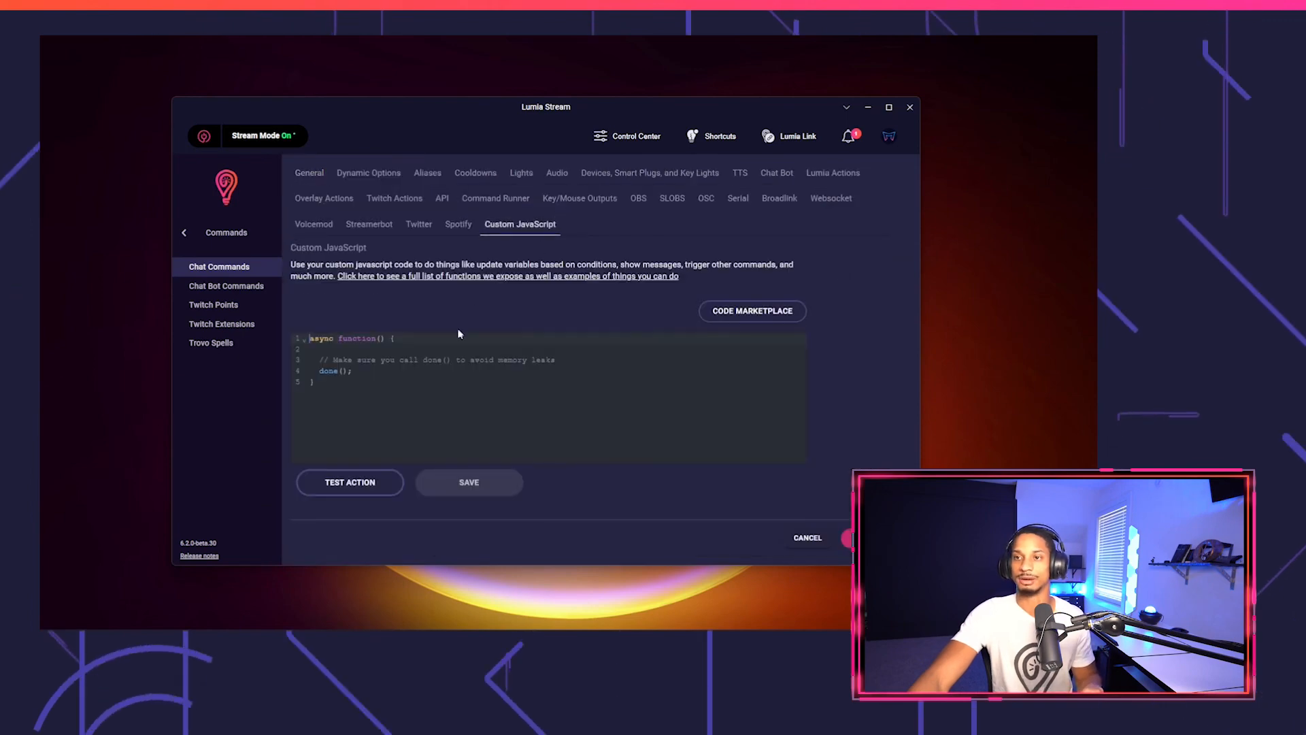
pyautogui.click(379, 349)
pyautogui.press('Tab')
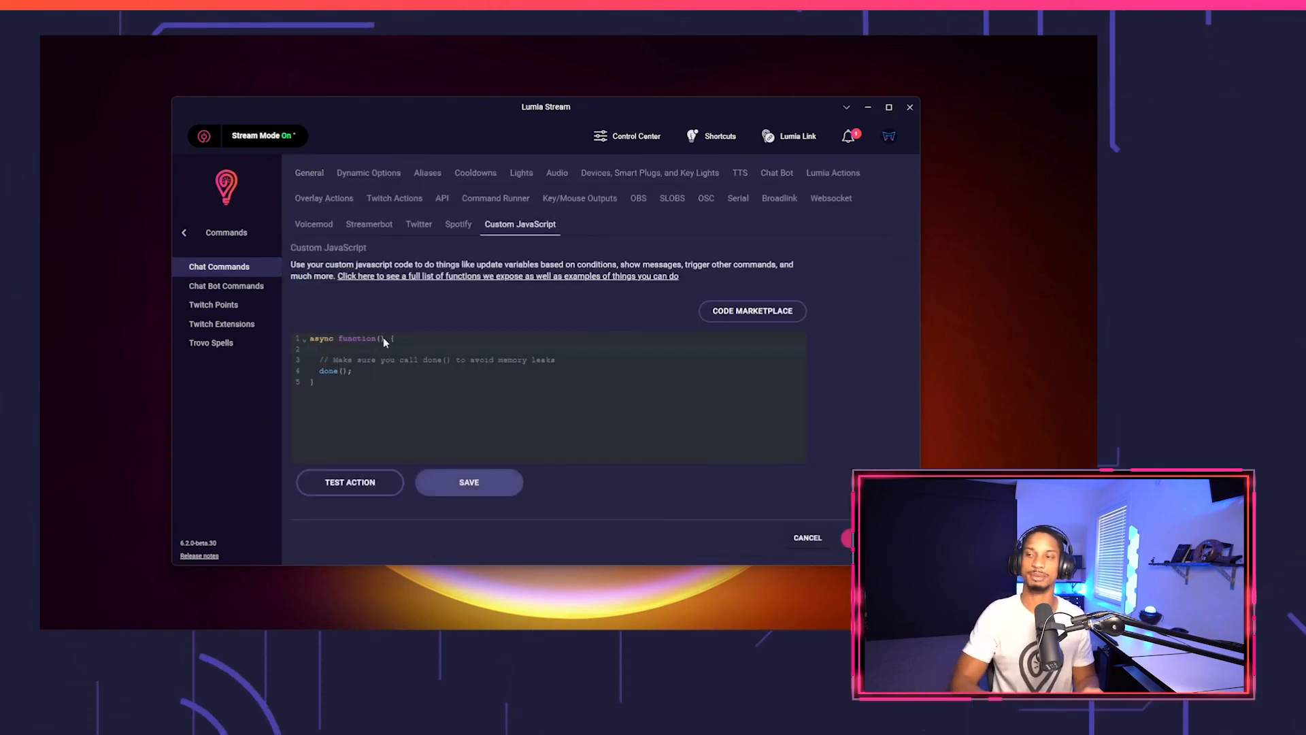
pyautogui.write('await getLights();')
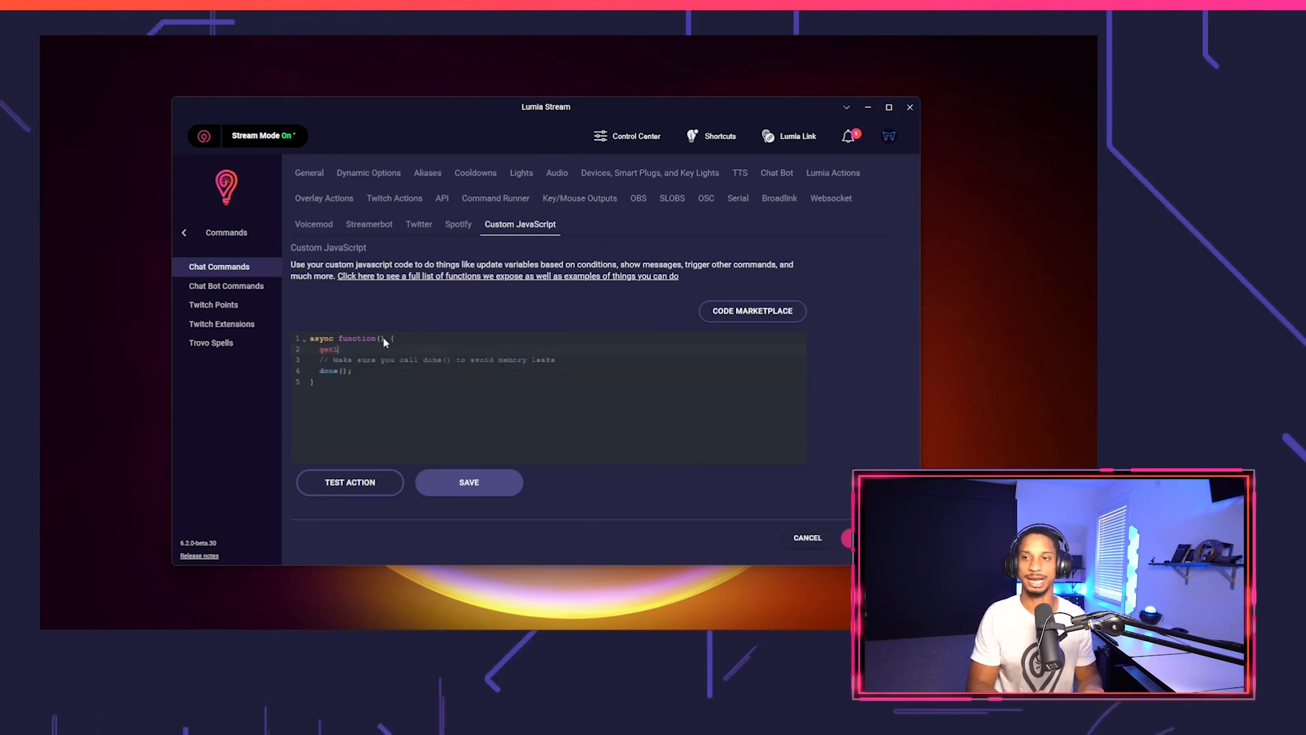
pyautogui.press('Return')
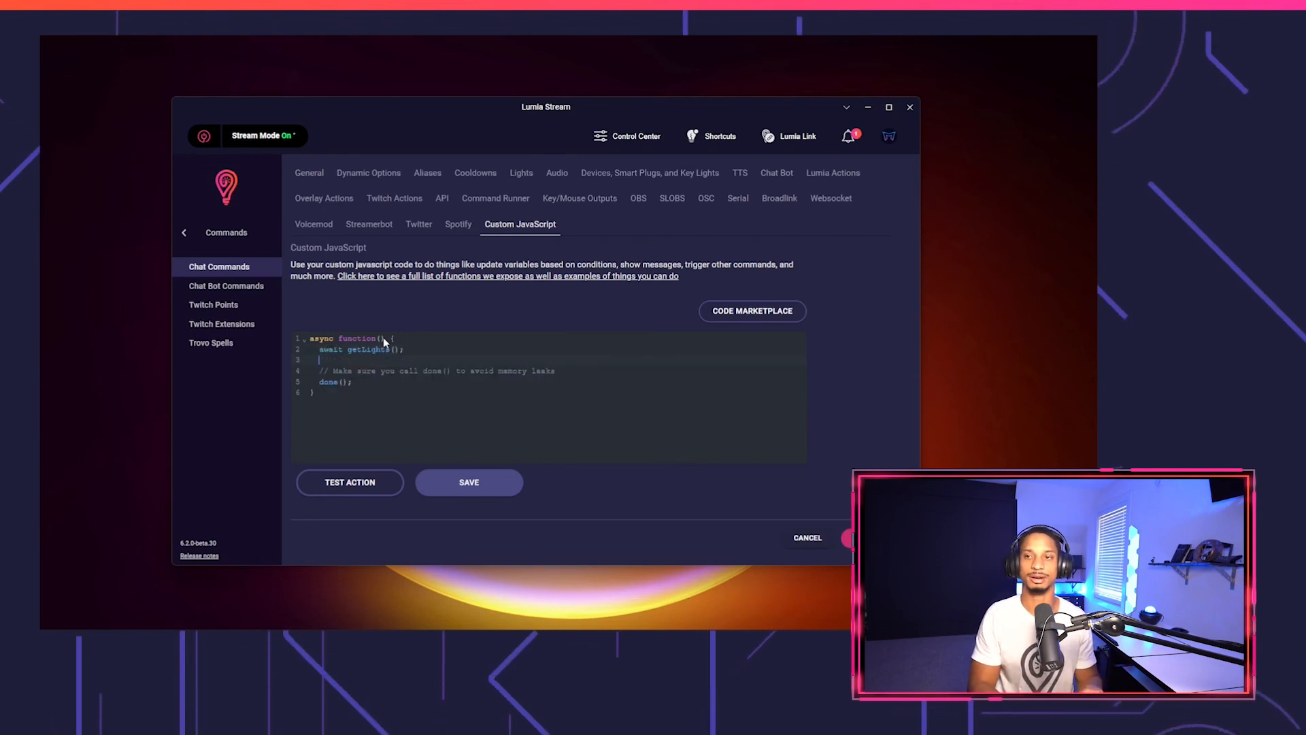
# Insert the sendColor snippet below getLights with color "#ff00ff", brightness 100 and transition 0.
pyautogui.write('setcol')
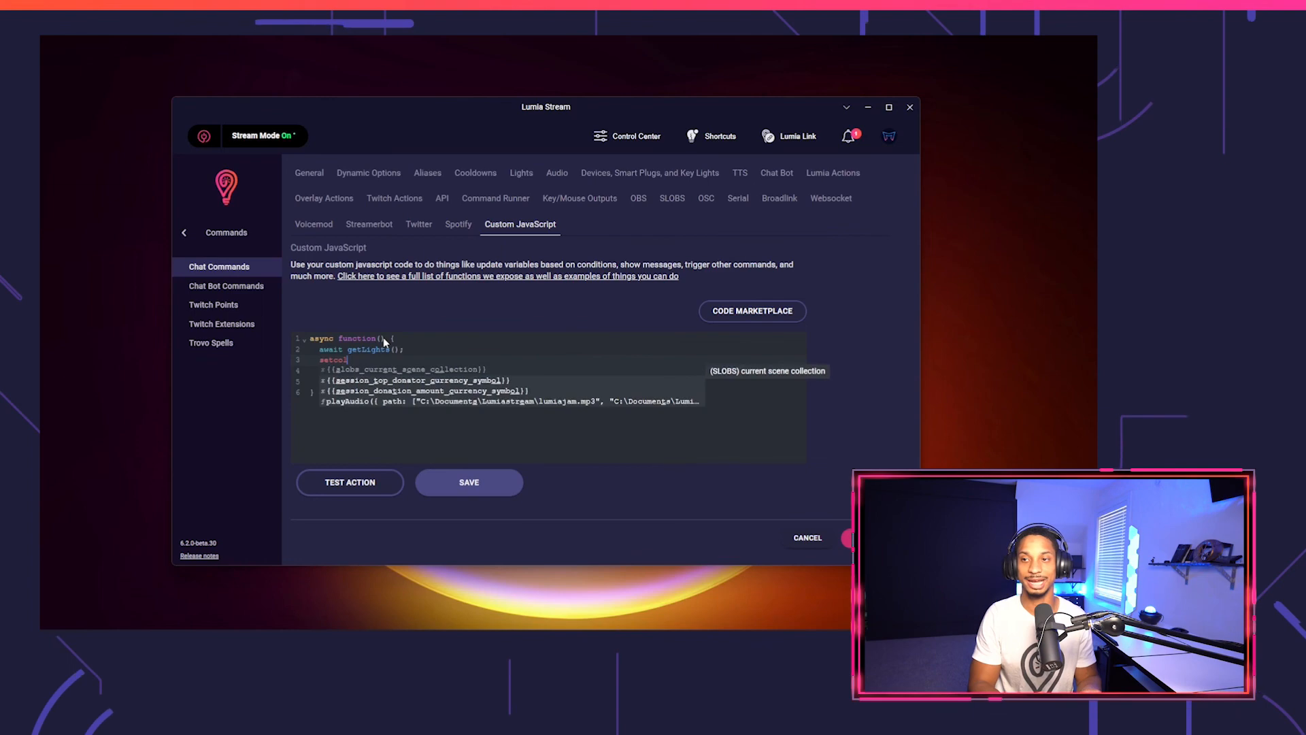
pyautogui.press('Escape')
pyautogui.press('BackSpace')
pyautogui.press('BackSpace')
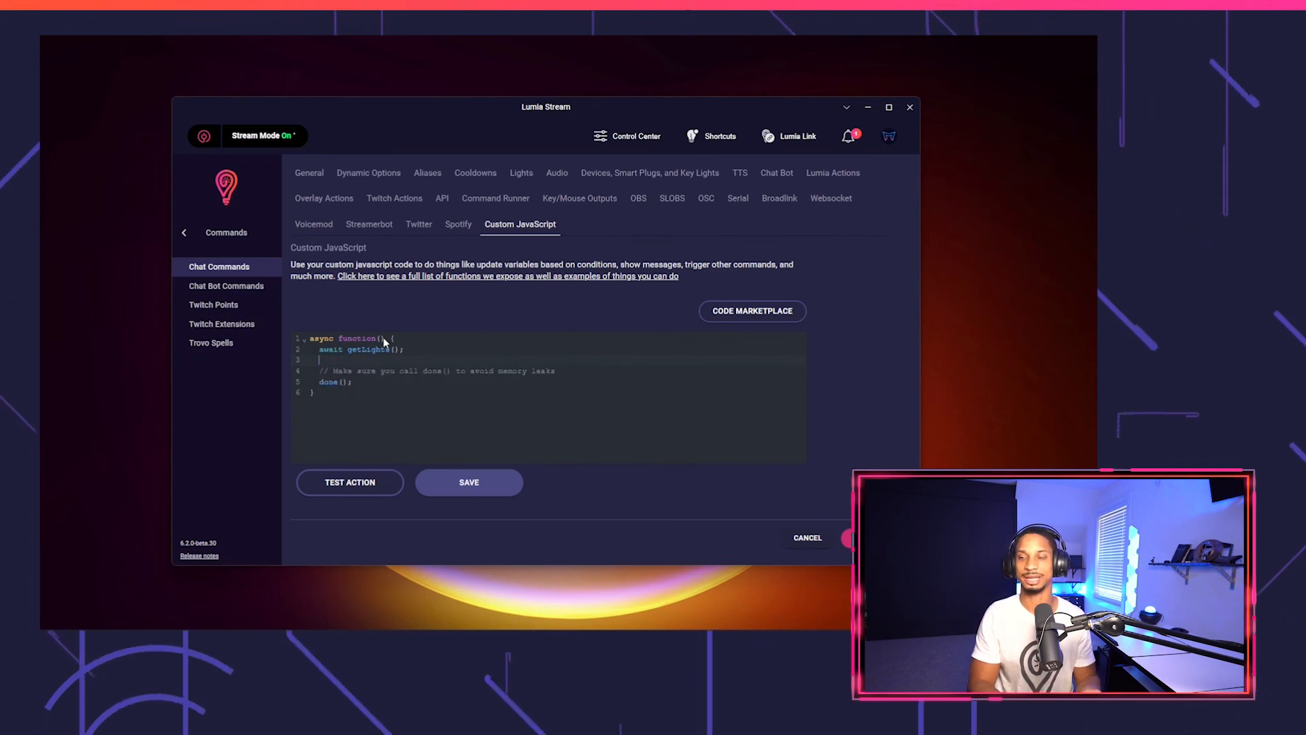
pyautogui.write('nd')
pyautogui.press('Return')
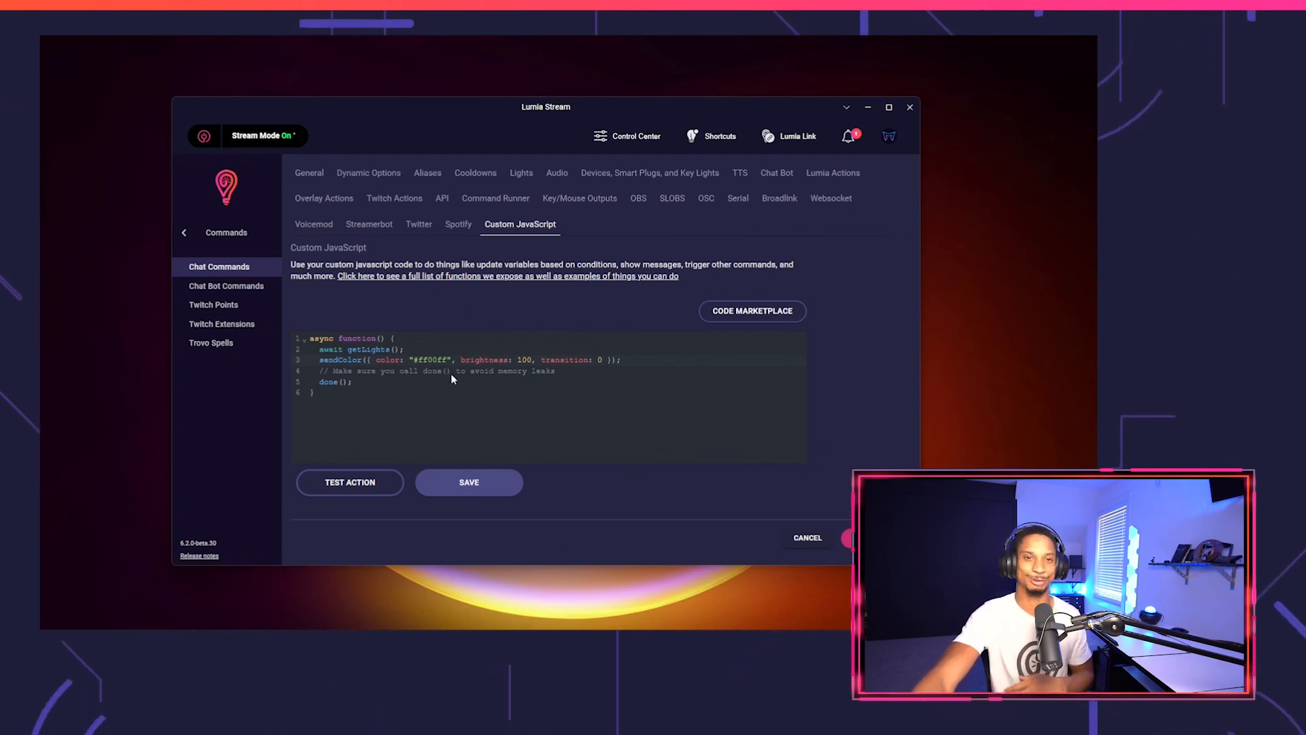
pyautogui.click(644, 360)
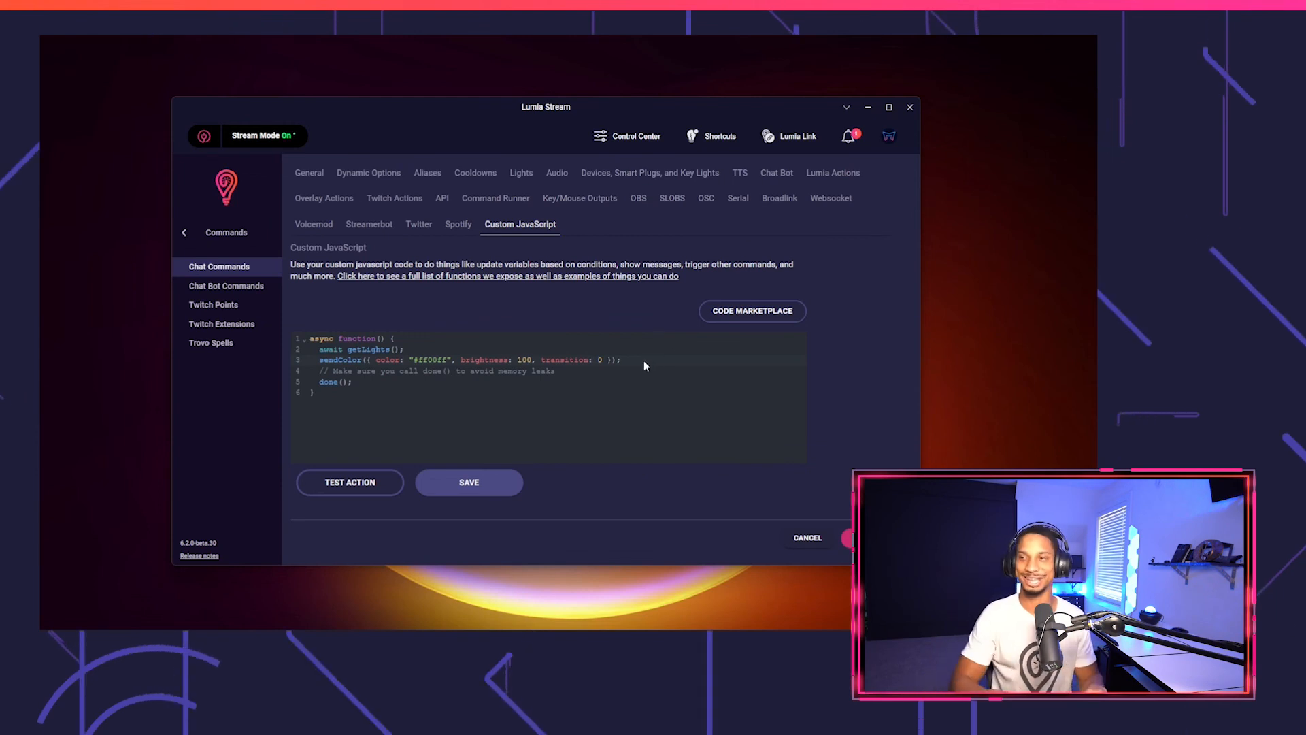
pyautogui.press('Return')
pyautogui.write('setTimeout')
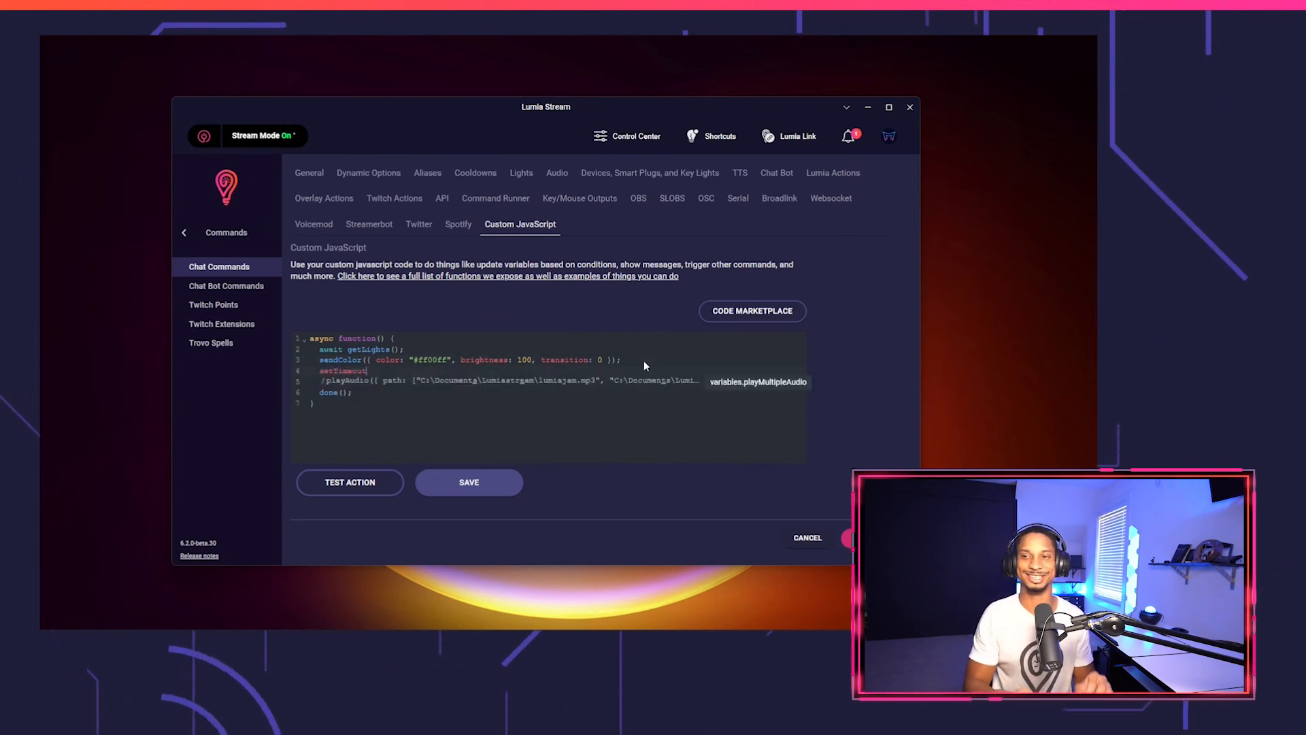
pyautogui.hotkey('ctrl', 'BackSpace')
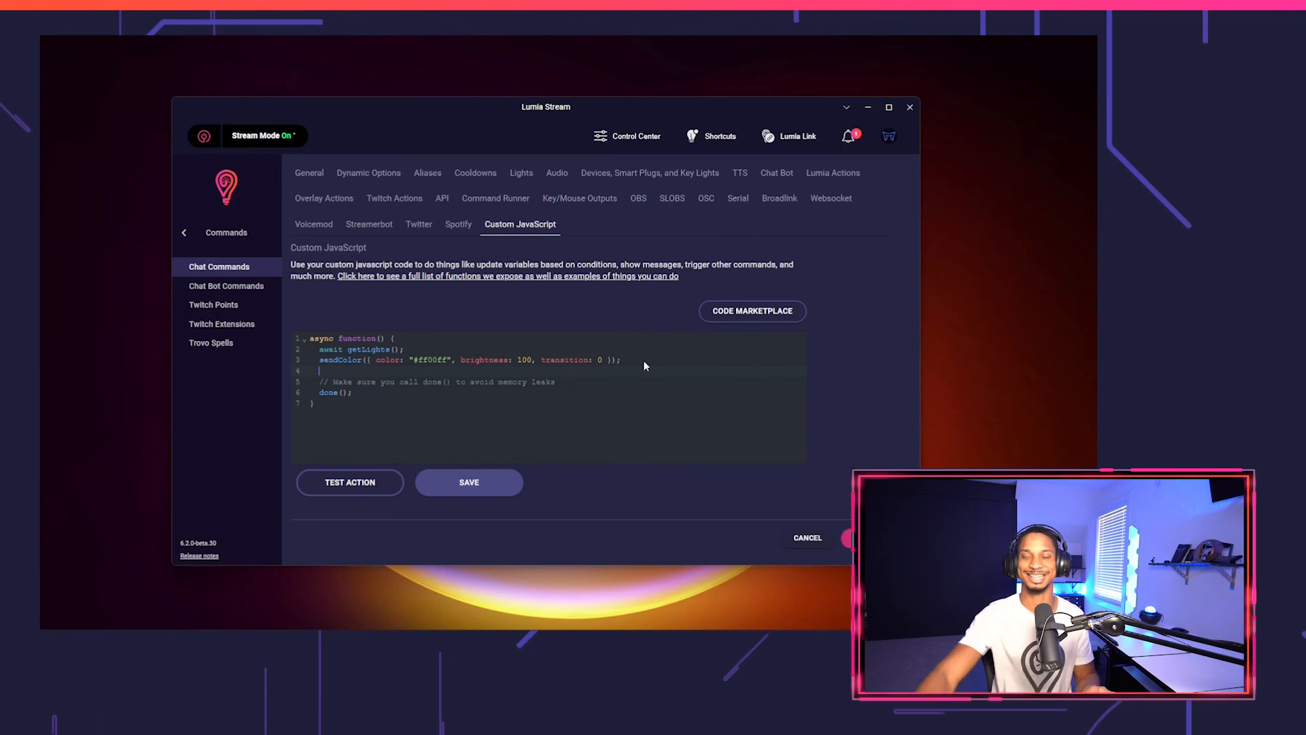
# Add a setInterval call with an arrow function and a 1000 ms delay below getLights.
pyautogui.press('Return')
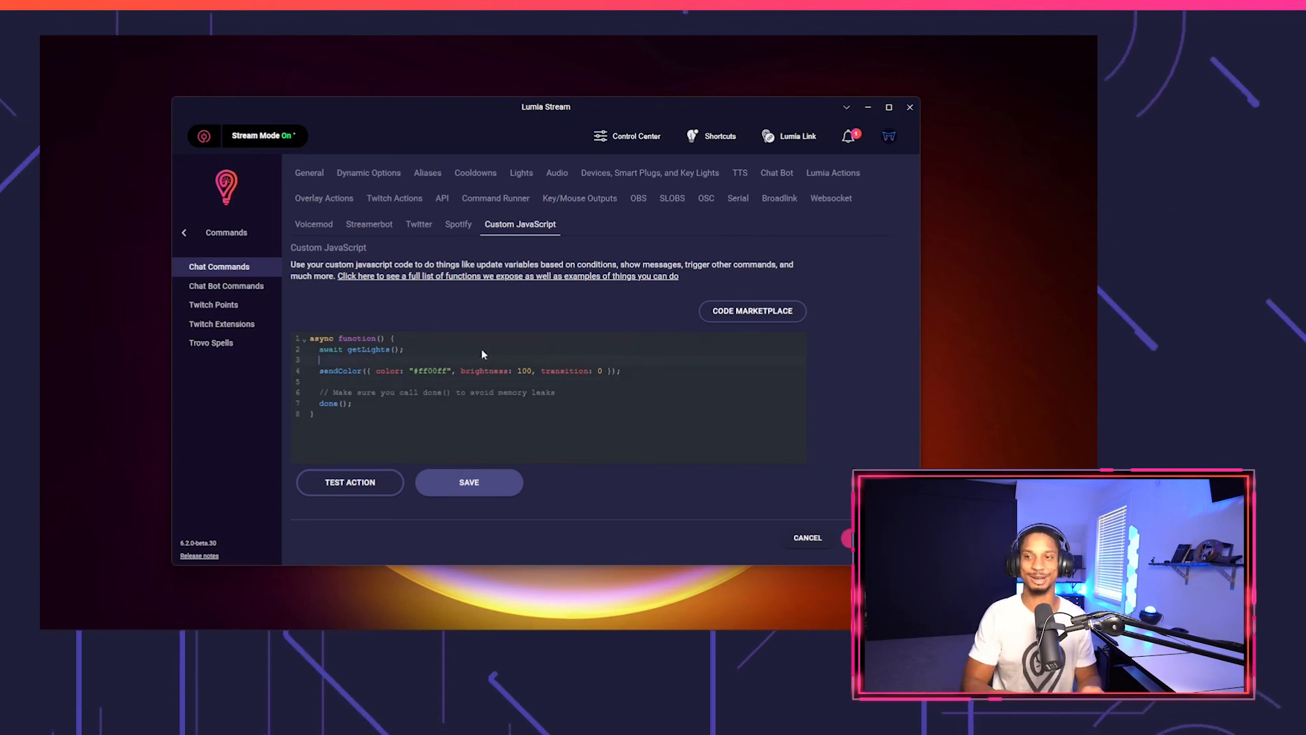
pyautogui.write('setIn')
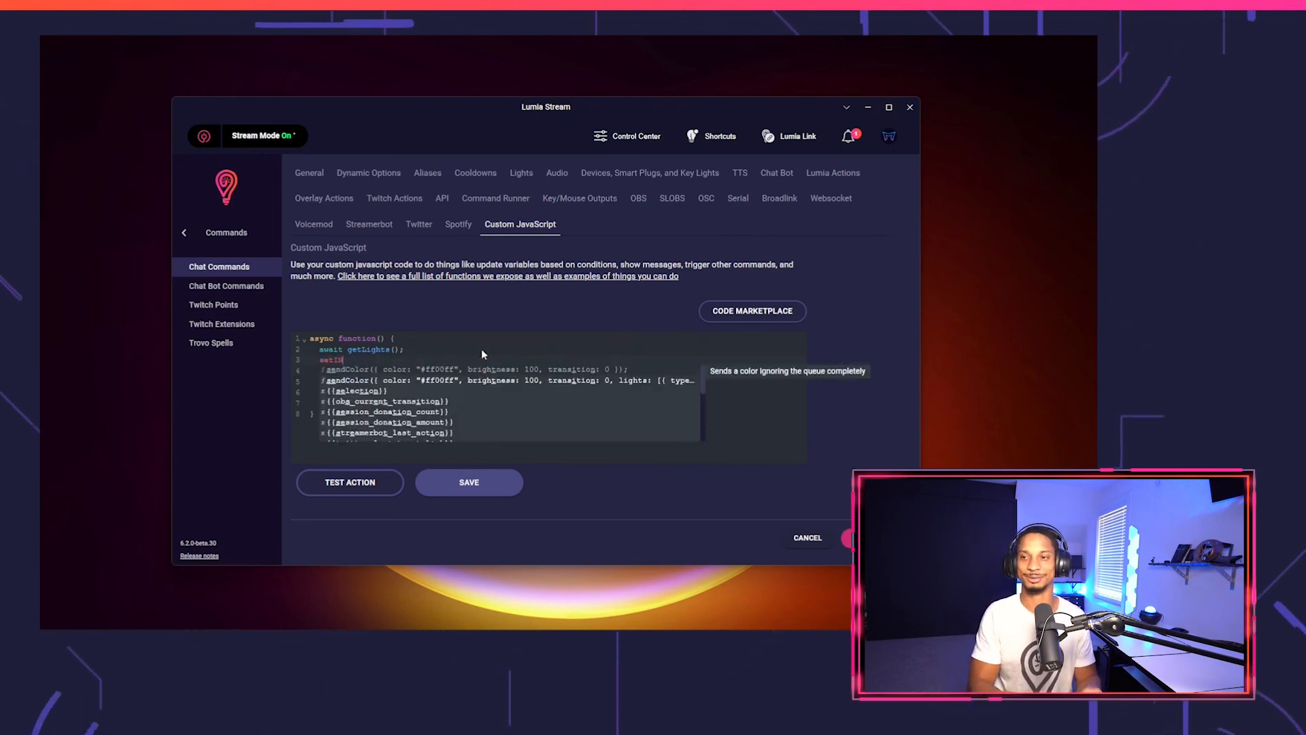
pyautogui.write('terval')
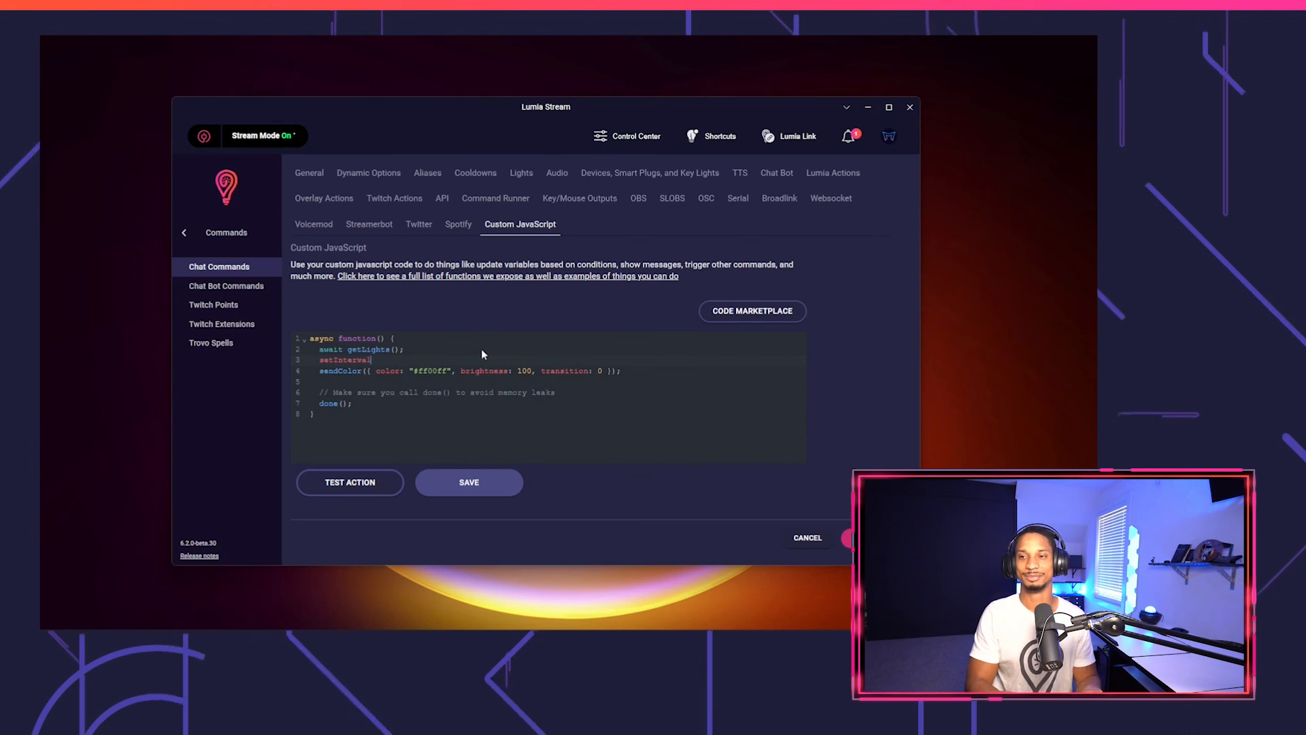
pyautogui.write('(() => {')
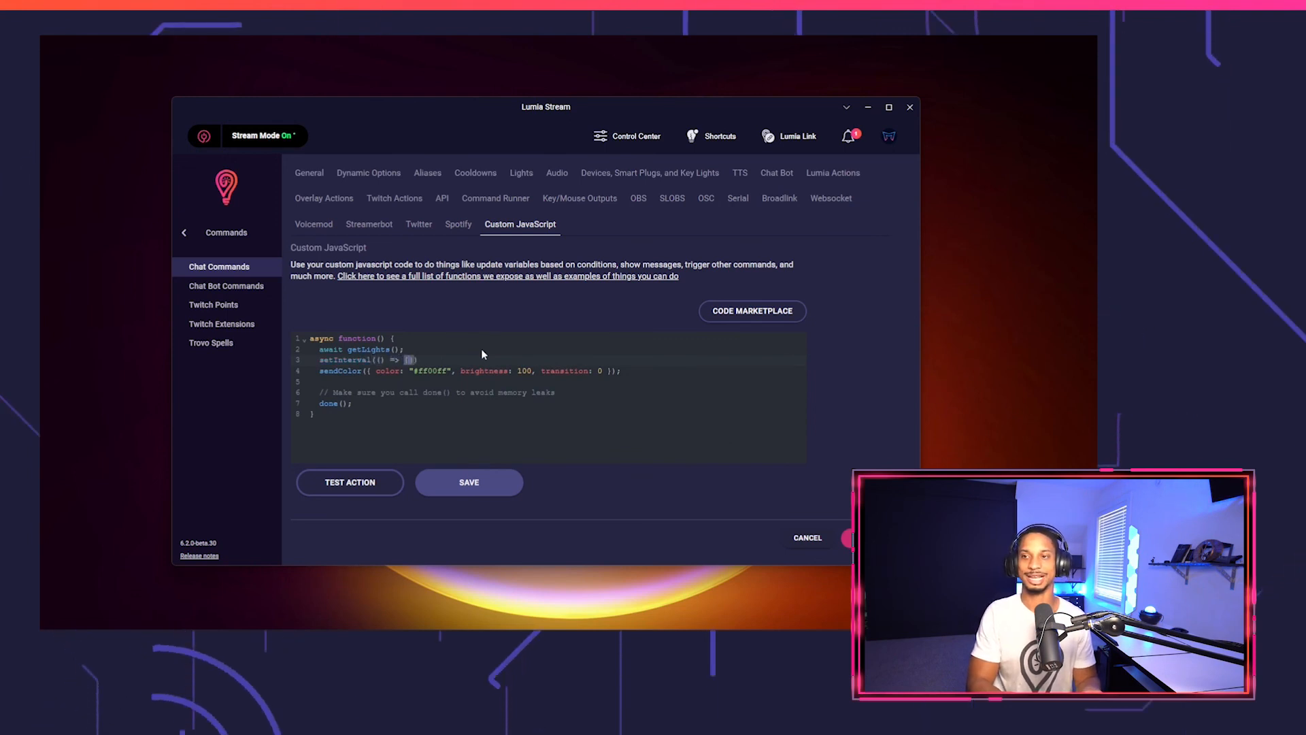
pyautogui.write('}, 200')
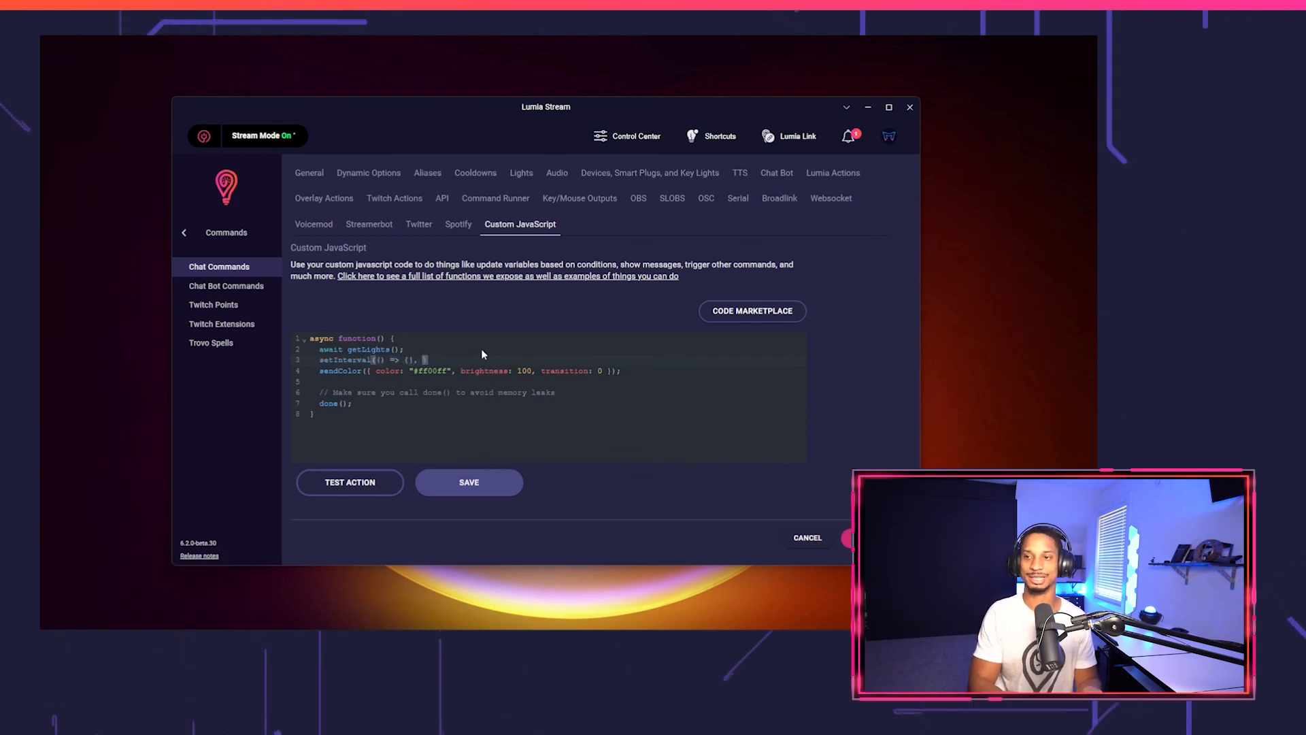
pyautogui.press('BackSpace')
pyautogui.press('BackSpace')
pyautogui.press('BackSpace')
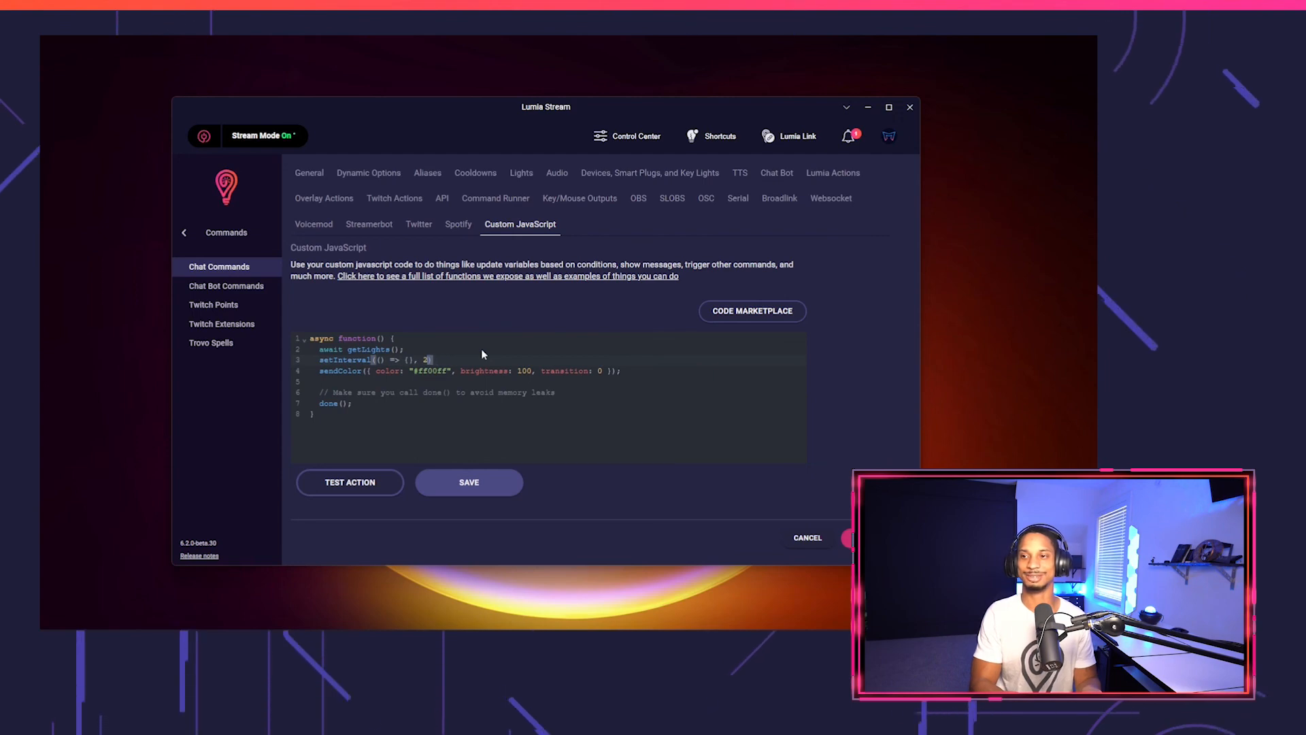
pyautogui.write('100')
# Define firstColor "#ff00ff", secondColor "#00ff00" and track 1 above the interval, and put sendColor inside it under an if (track) condition.
pyautogui.write('const firstColor = "#ff00ff";')
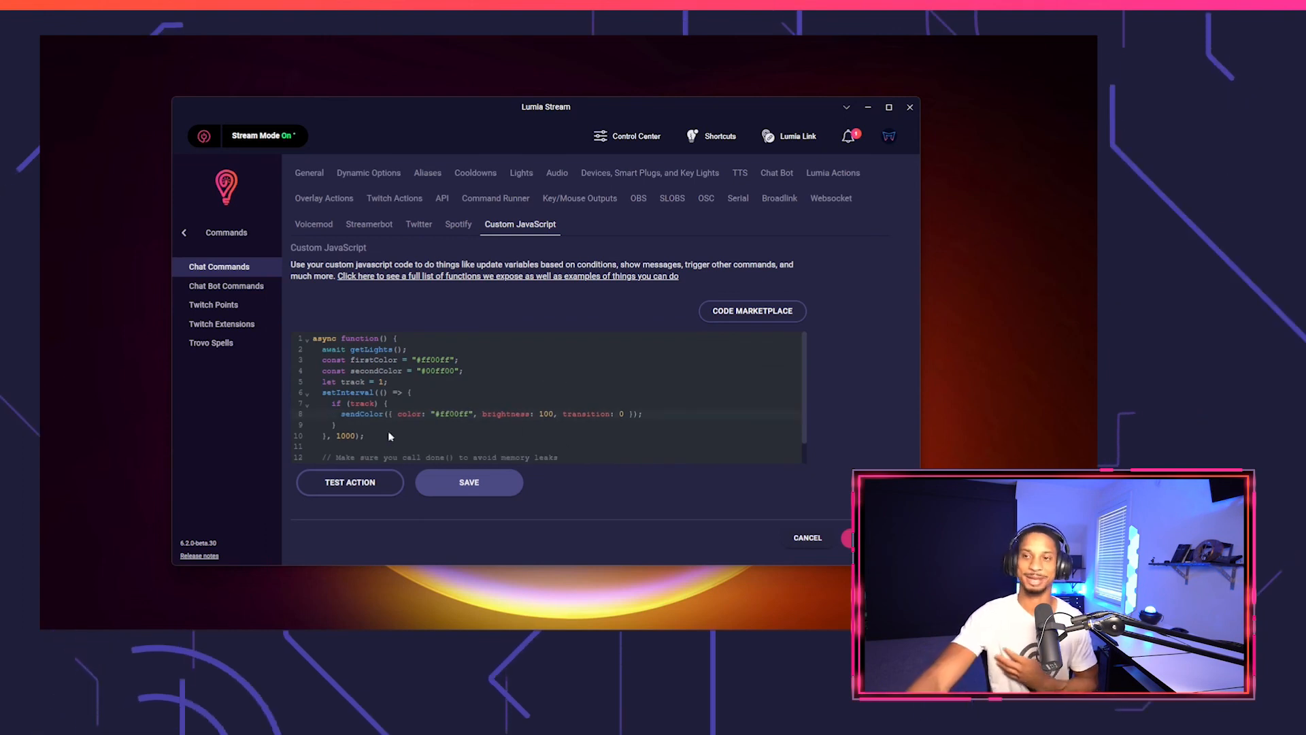
pyautogui.moveTo(389, 435); pyautogui.dragTo(313, 349)
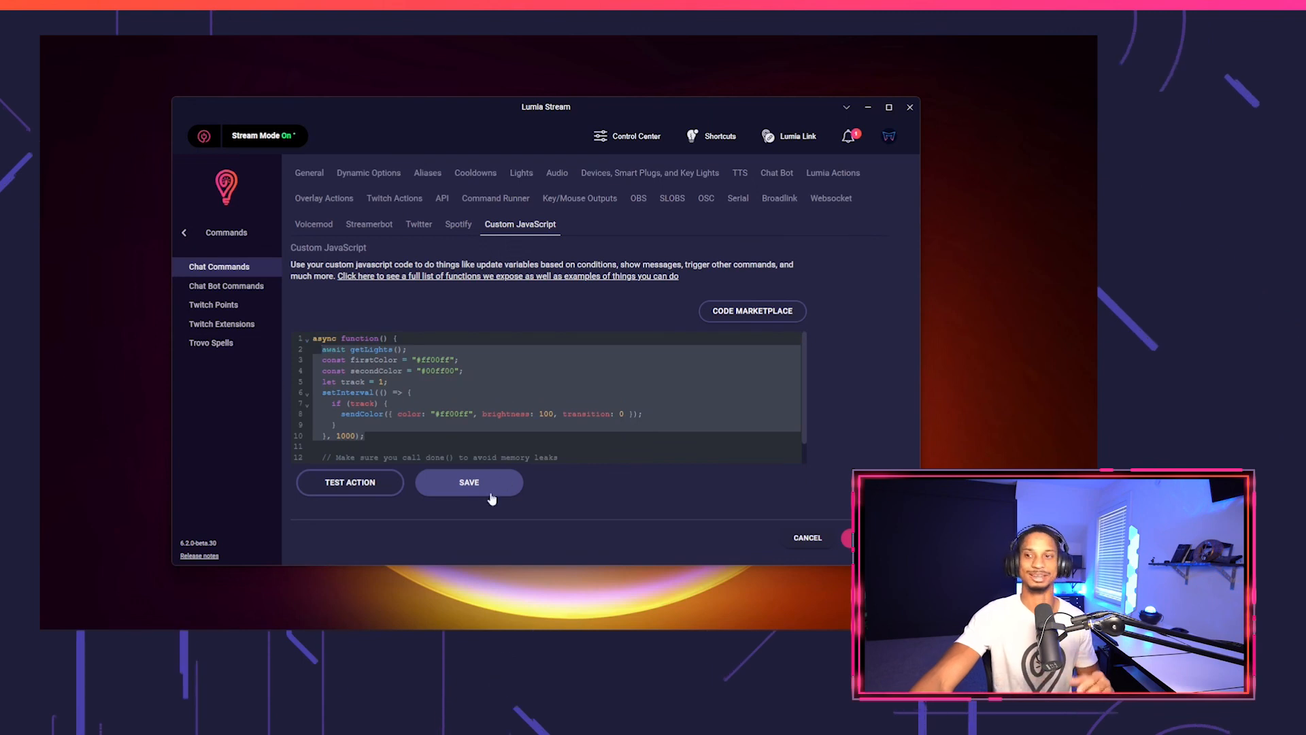
pyautogui.click(382, 443)
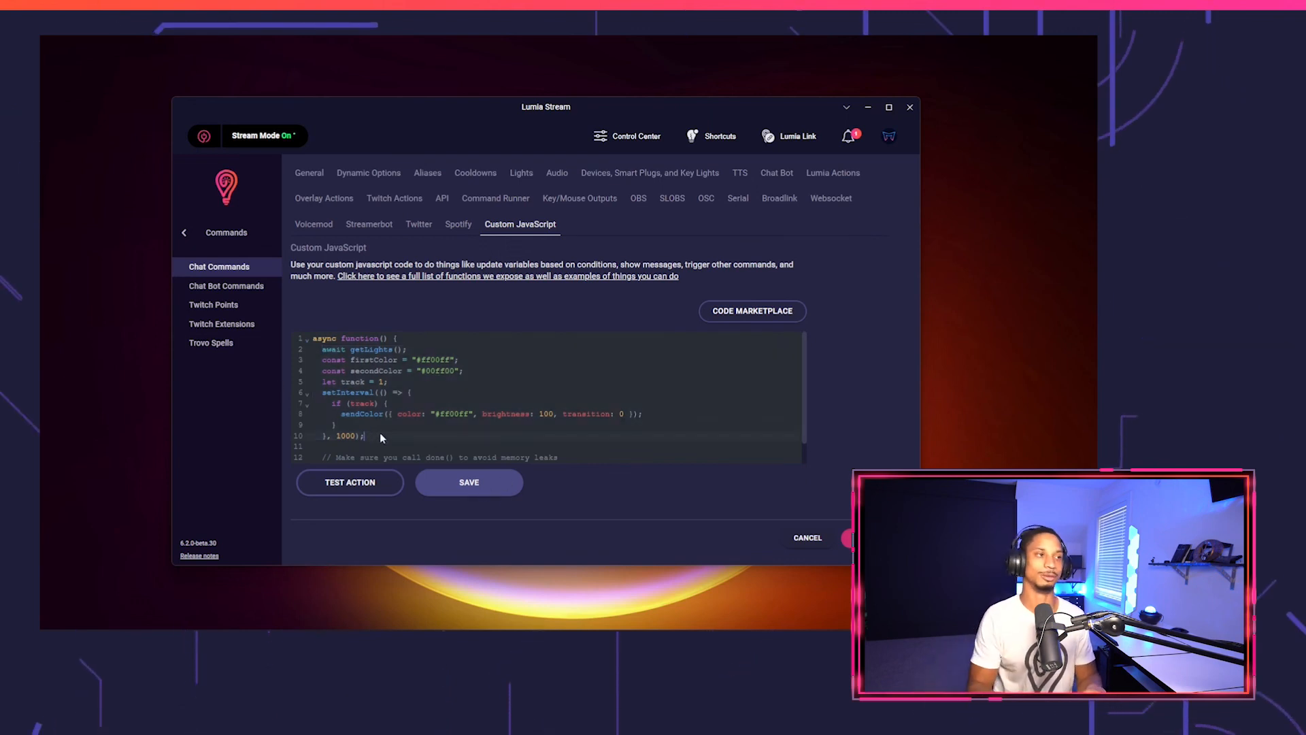
# Insert the sendRawObsJson snippet with the request type SetSceneItemEnabled after the interval.
pyautogui.press('Return')
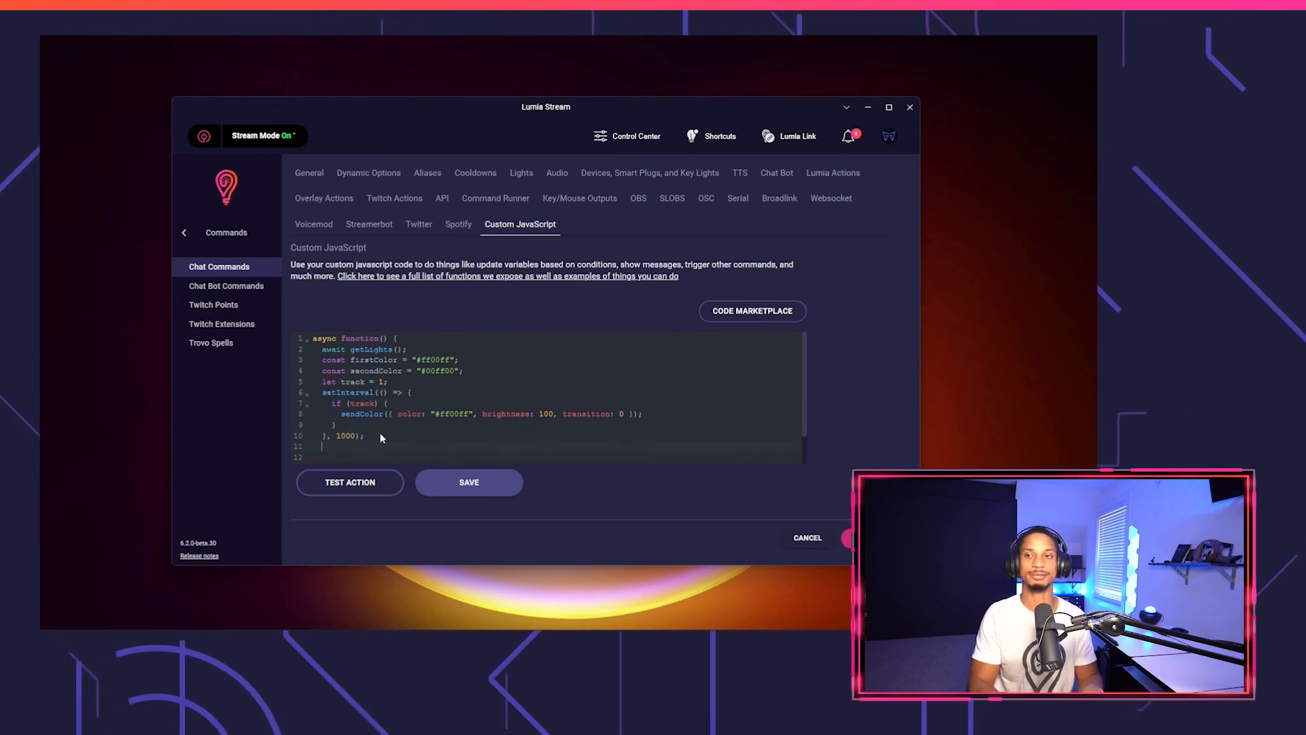
pyautogui.write('rawo')
pyautogui.press('Return')
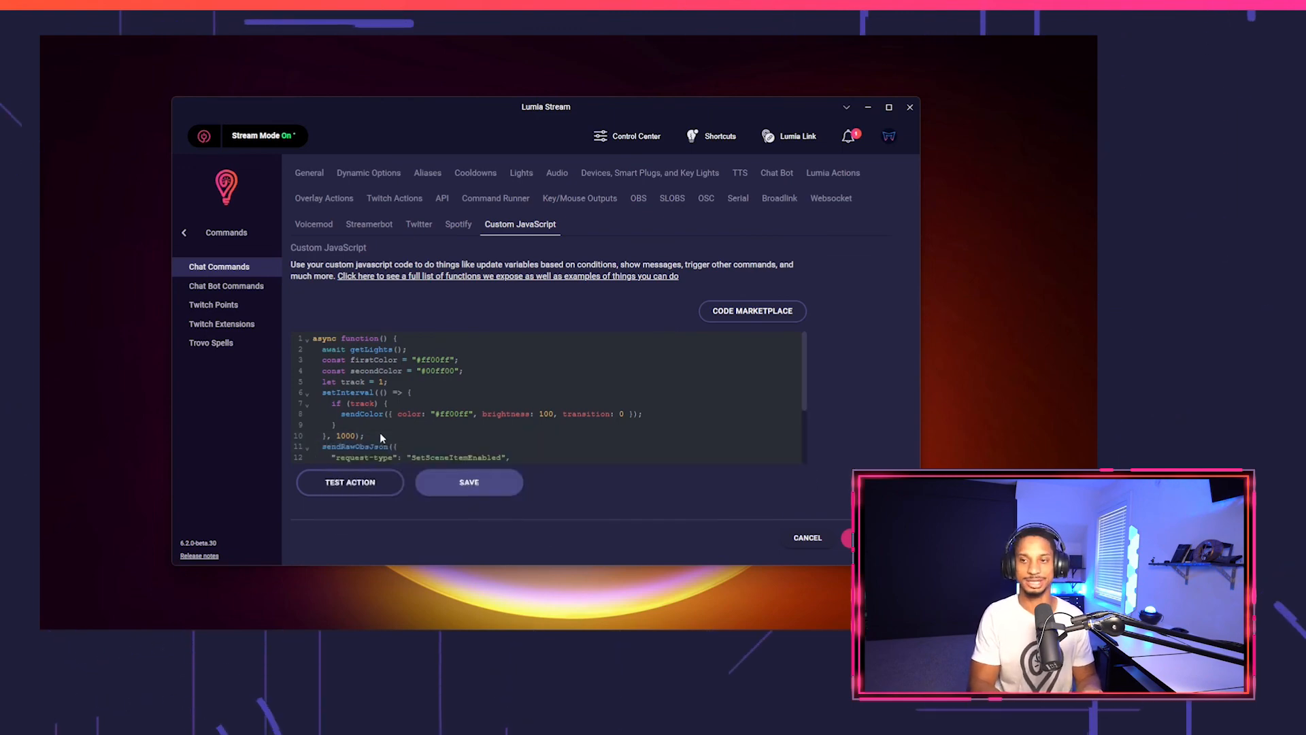
# Insert the playAudio snippet below sendRawObsJson with the lumiajam.mp3 path, volume 100 and waitForAudioToStop false.
pyautogui.scroll(-3, 380, 431)
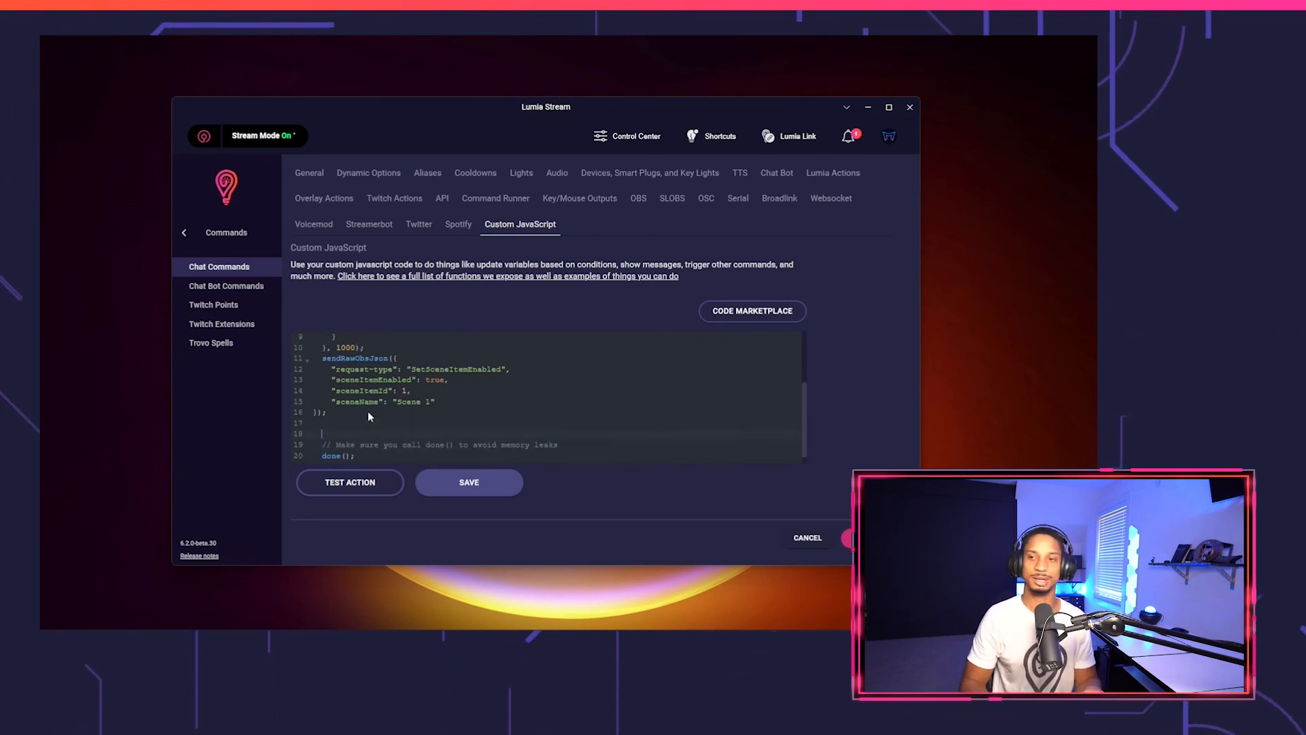
pyautogui.press('Return')
pyautogui.write('playA')
pyautogui.press('Return')
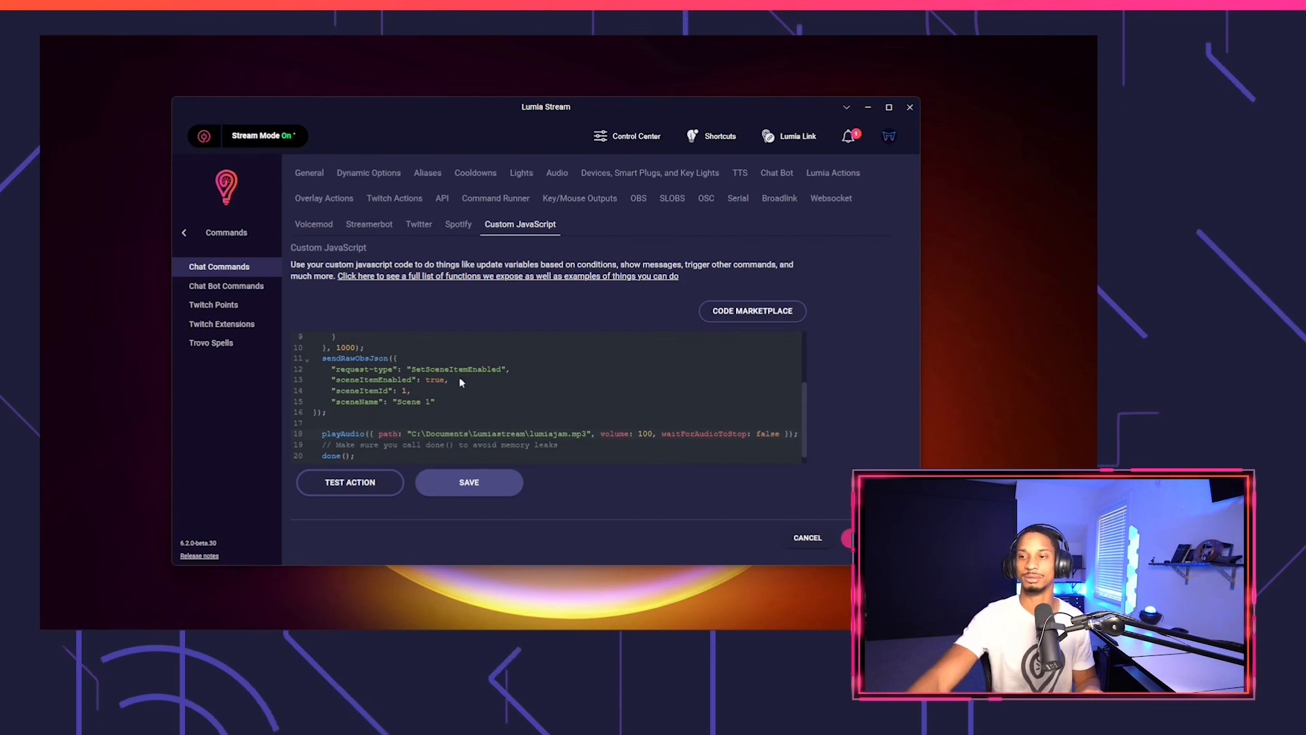
pyautogui.moveTo(435, 427); pyautogui.dragTo(519, 433)
pyautogui.click(566, 435)
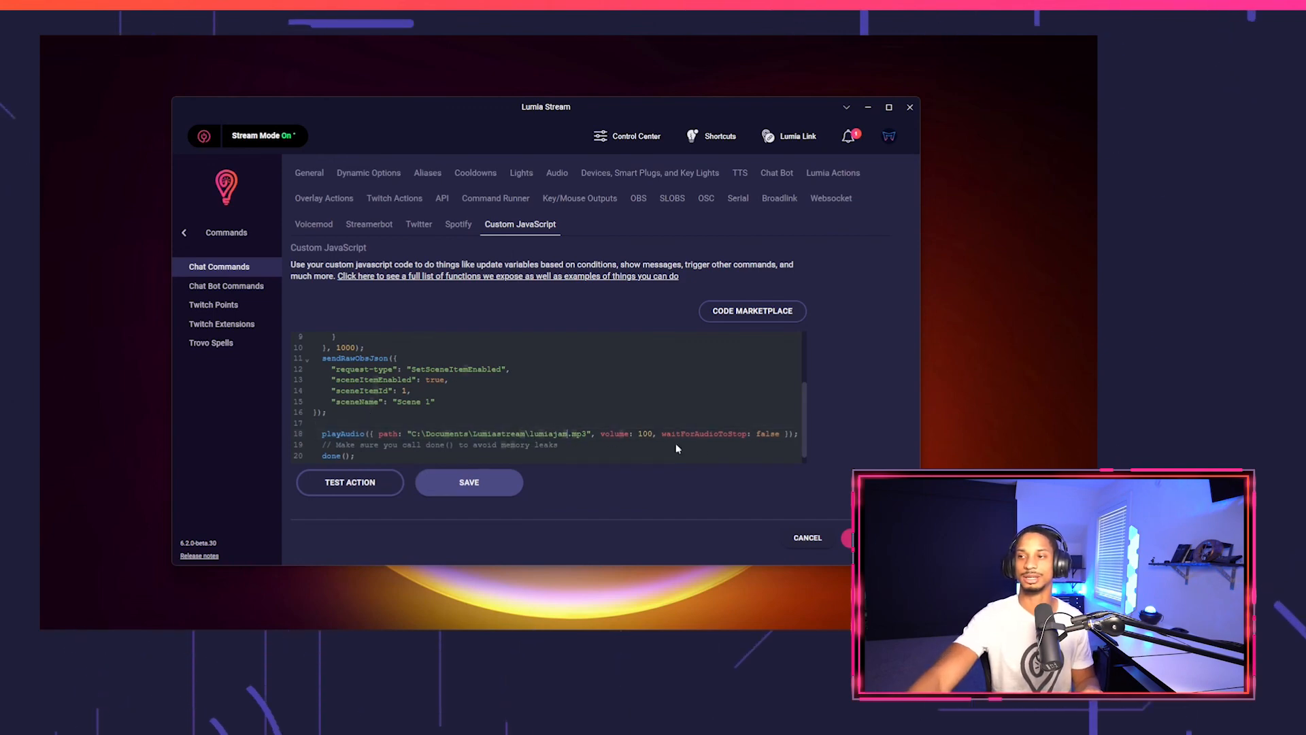
# Prefix the playAudio call with await and set its waitForAudioToStop option to true.
pyautogui.click(731, 431)
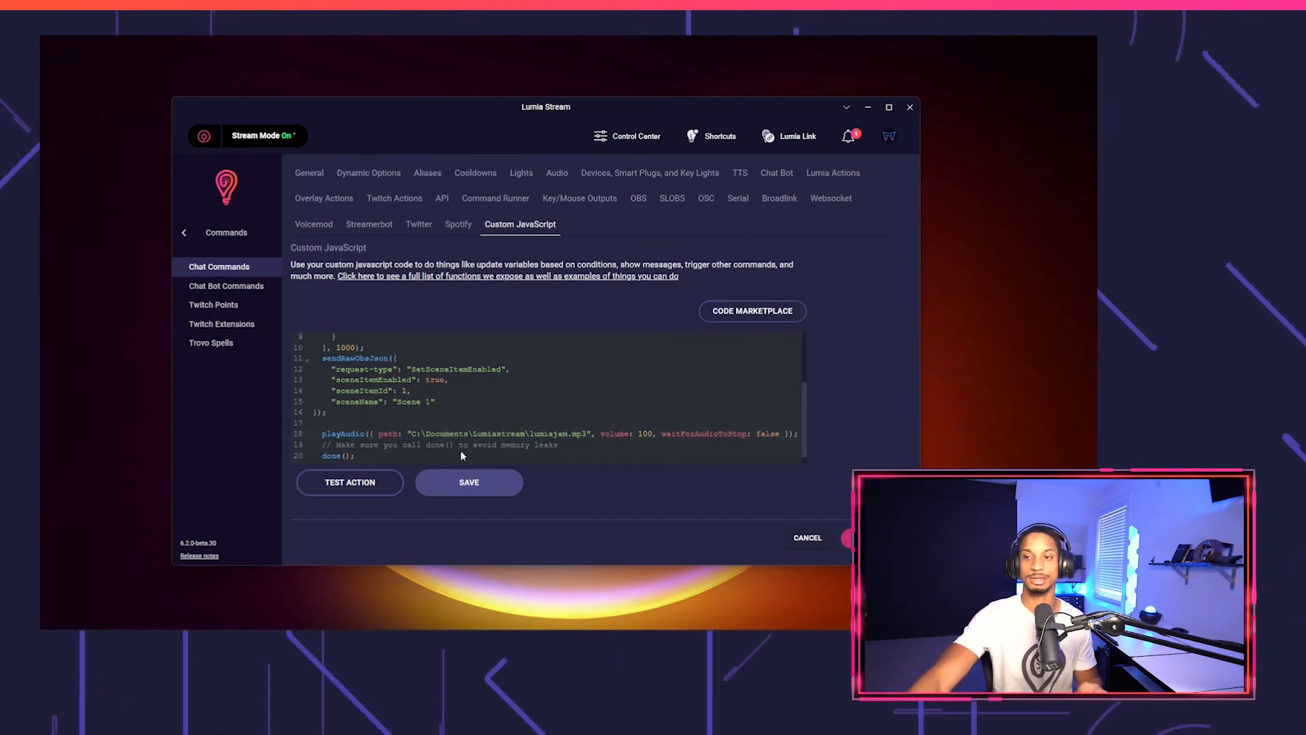
pyautogui.click(322, 433)
pyautogui.write('await')
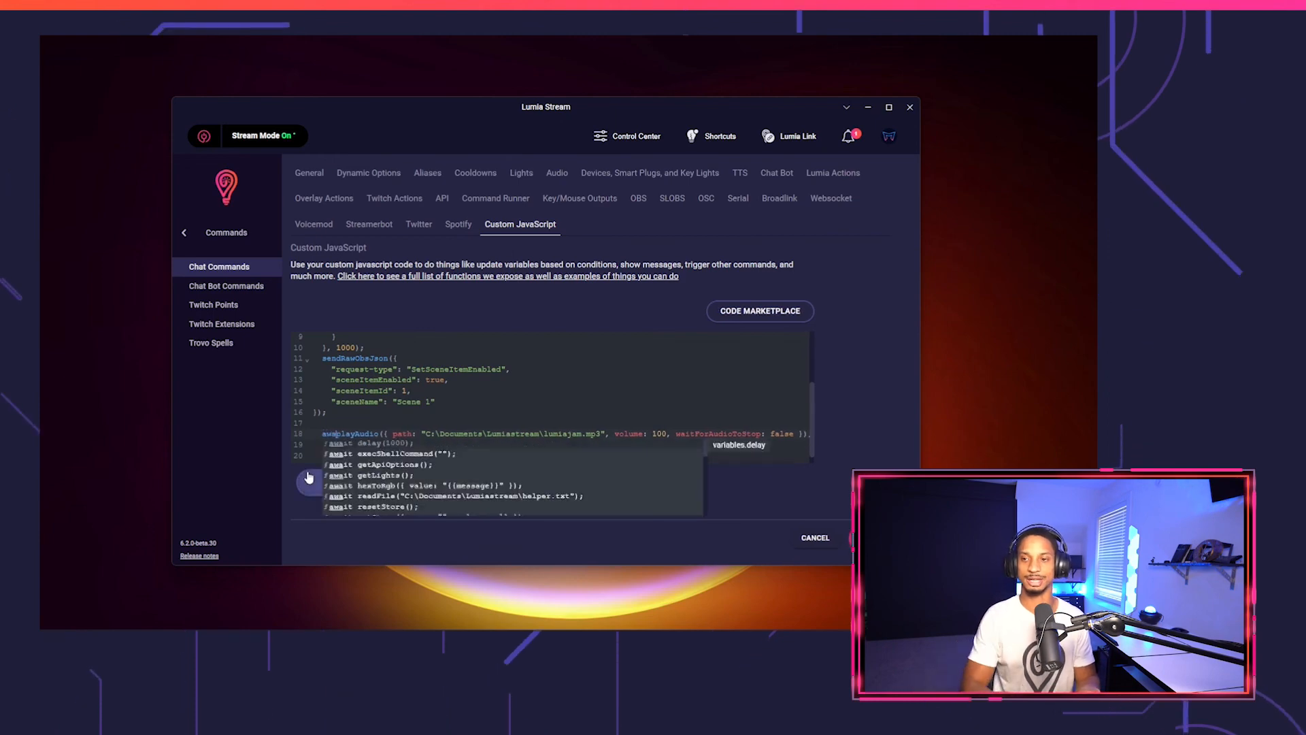
pyautogui.hotkey('ctrl', 'Right')
pyautogui.hotkey('ctrl', 'Right')
pyautogui.hotkey('ctrl', 'Right')
pyautogui.hotkey('ctrl', 'Right')
pyautogui.hotkey('ctrl', 'Right')
pyautogui.hotkey('ctrl', 'Right')
pyautogui.hotkey('ctrl', 'Right')
pyautogui.hotkey('ctrl', 'Right')
pyautogui.hotkey('ctrl', 'Right')
pyautogui.hotkey('ctrl', 'Right')
pyautogui.hotkey('ctrl', 'Right')
pyautogui.hotkey('ctrl', 'Right')
pyautogui.hotkey('ctrl', 'Right')
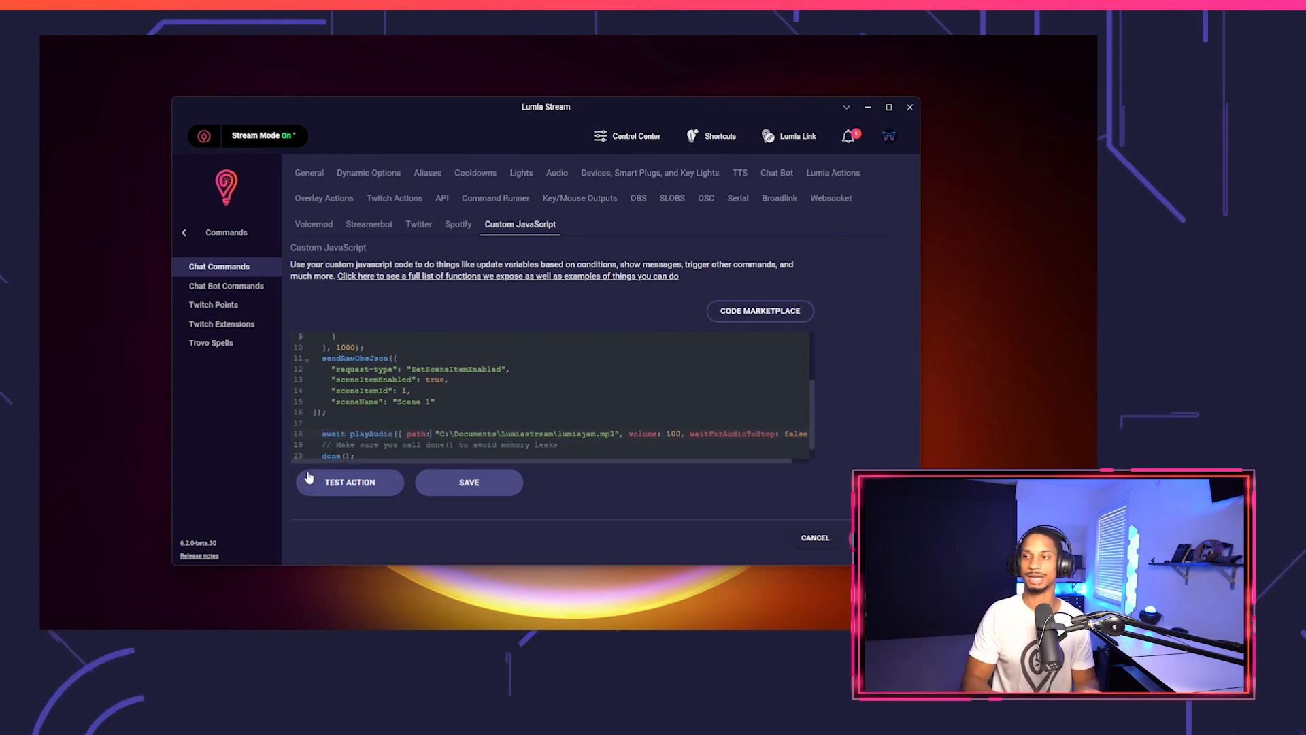
pyautogui.hotkey('ctrl', 'Right')
pyautogui.hotkey('ctrl', 'Right')
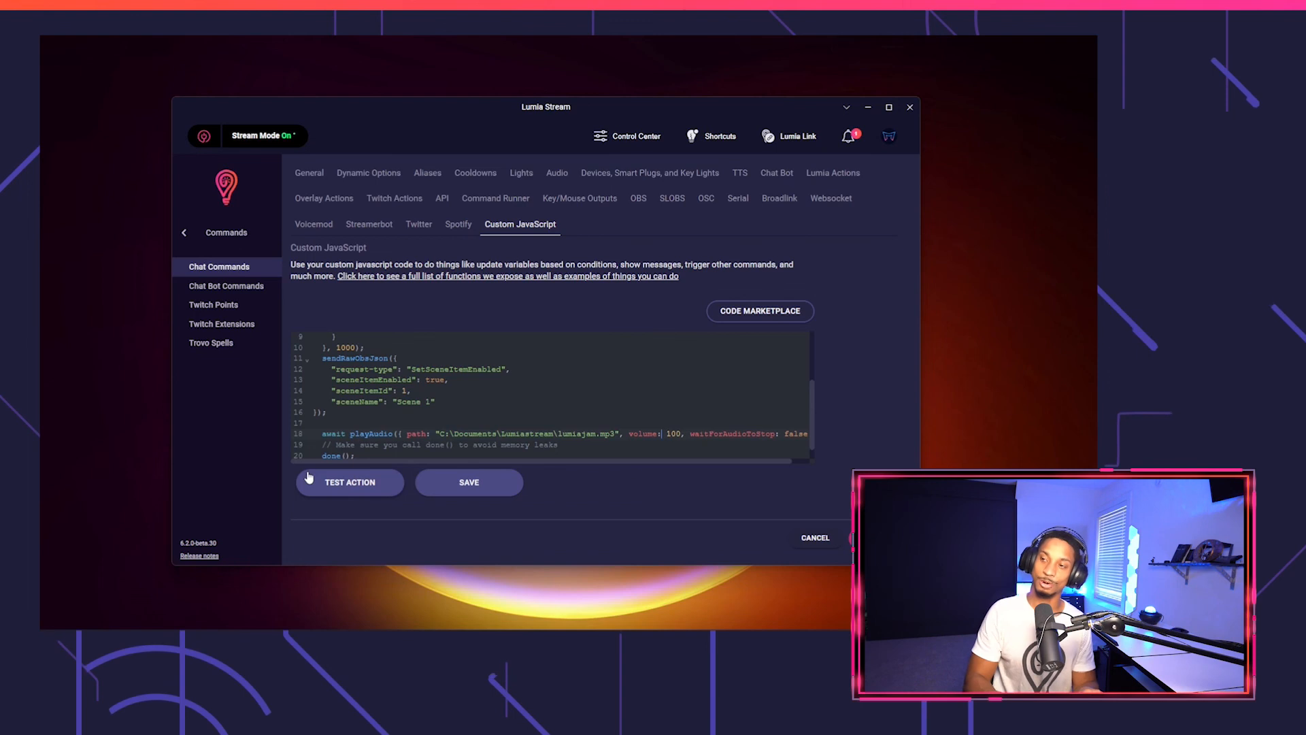
pyautogui.hotkey('ctrl', 'Right')
pyautogui.hotkey('ctrl', 'BackSpace')
pyautogui.write('true')
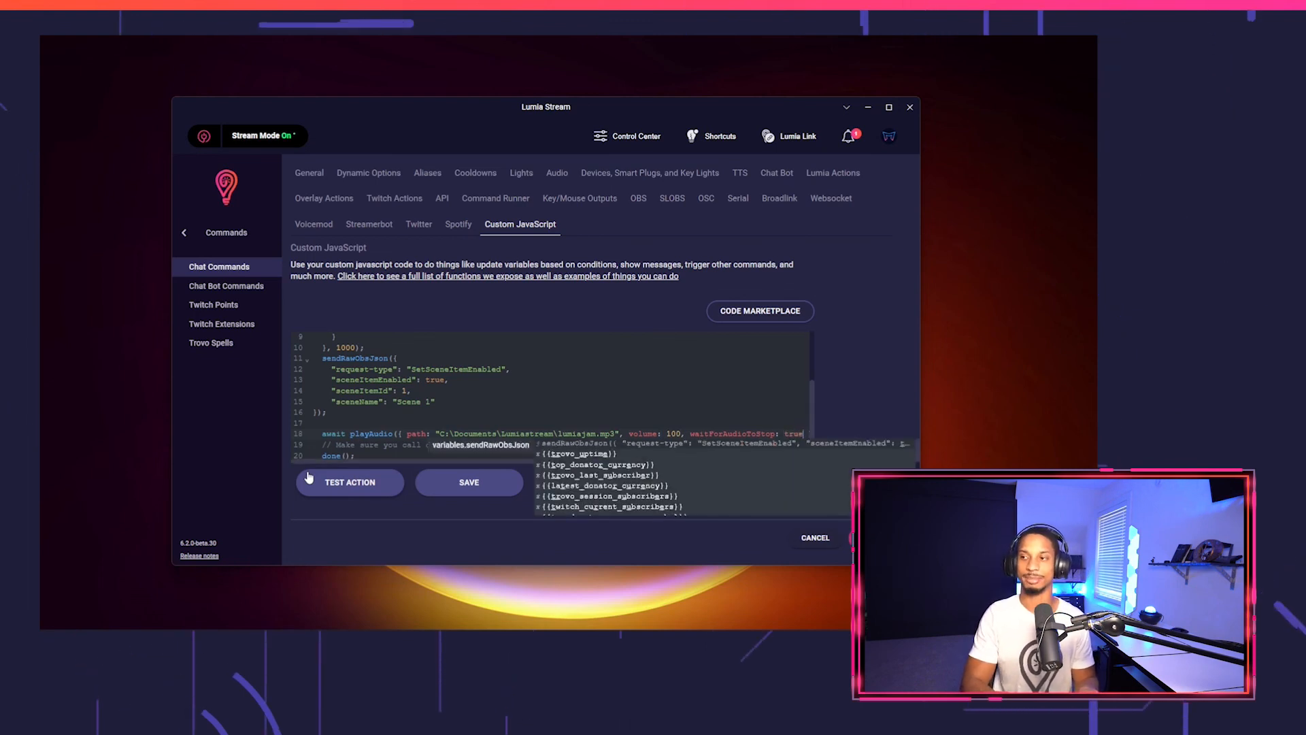
# Insert the await tts snippet on a new line below playAudio, with an empty message, voice "Brian" and volume 100.
pyautogui.press('End')
pyautogui.press('Return')
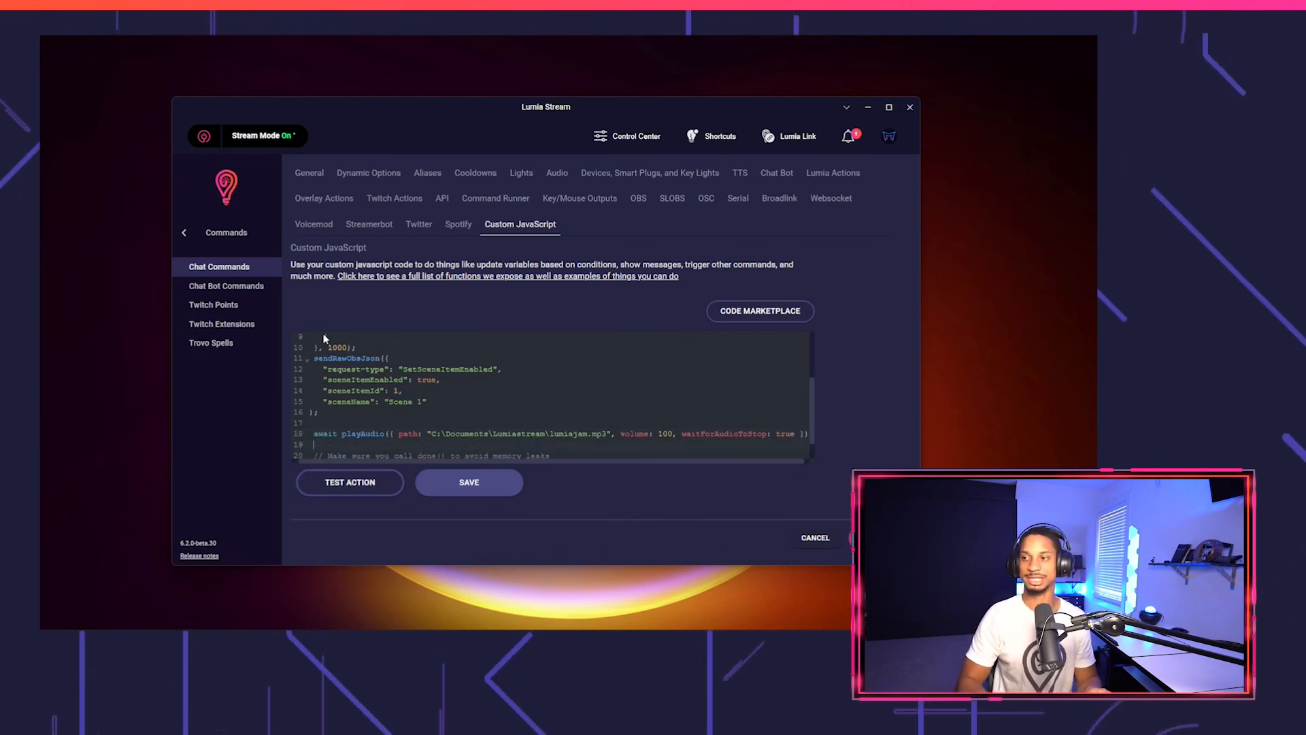
pyautogui.write('tts')
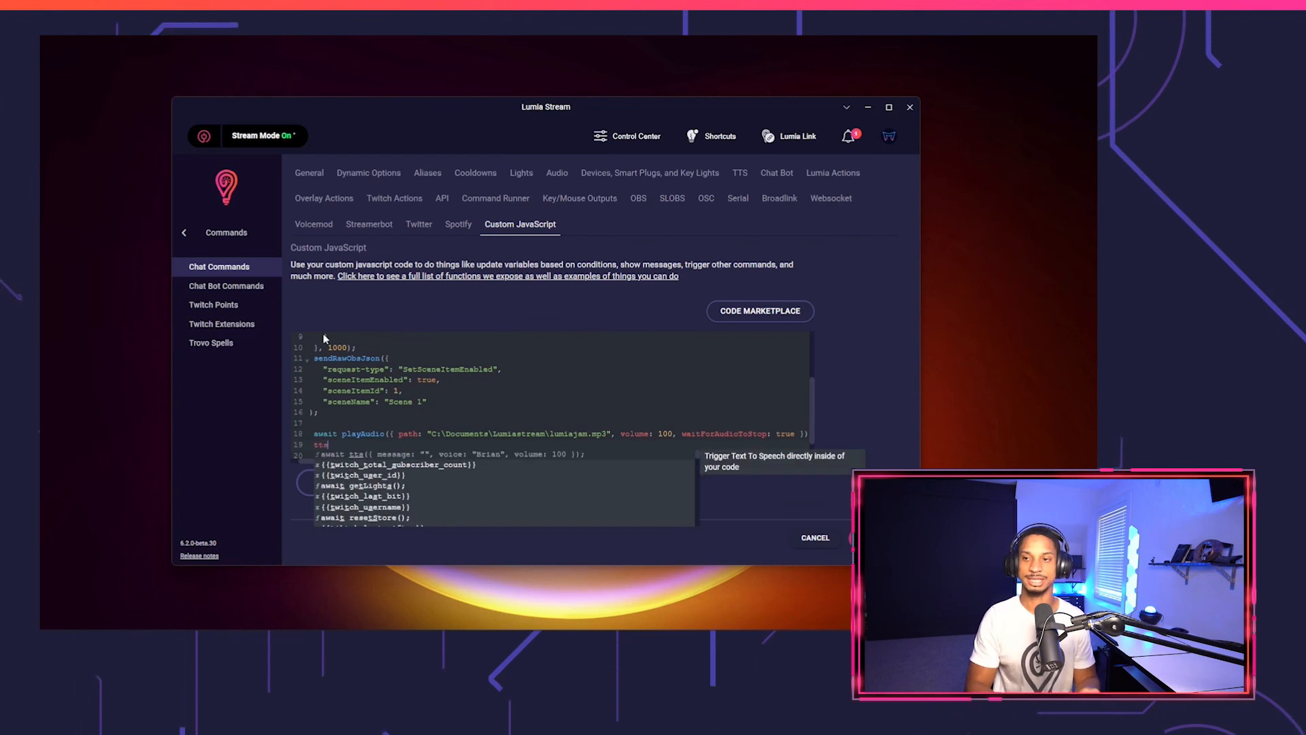
pyautogui.press('Return')
pyautogui.hotkey('ctrl', 'Left')
pyautogui.hotkey('ctrl', 'Left')
pyautogui.hotkey('ctrl', 'Left')
pyautogui.hotkey('ctrl', 'Left')
pyautogui.hotkey('ctrl', 'Left')
pyautogui.press('Right')
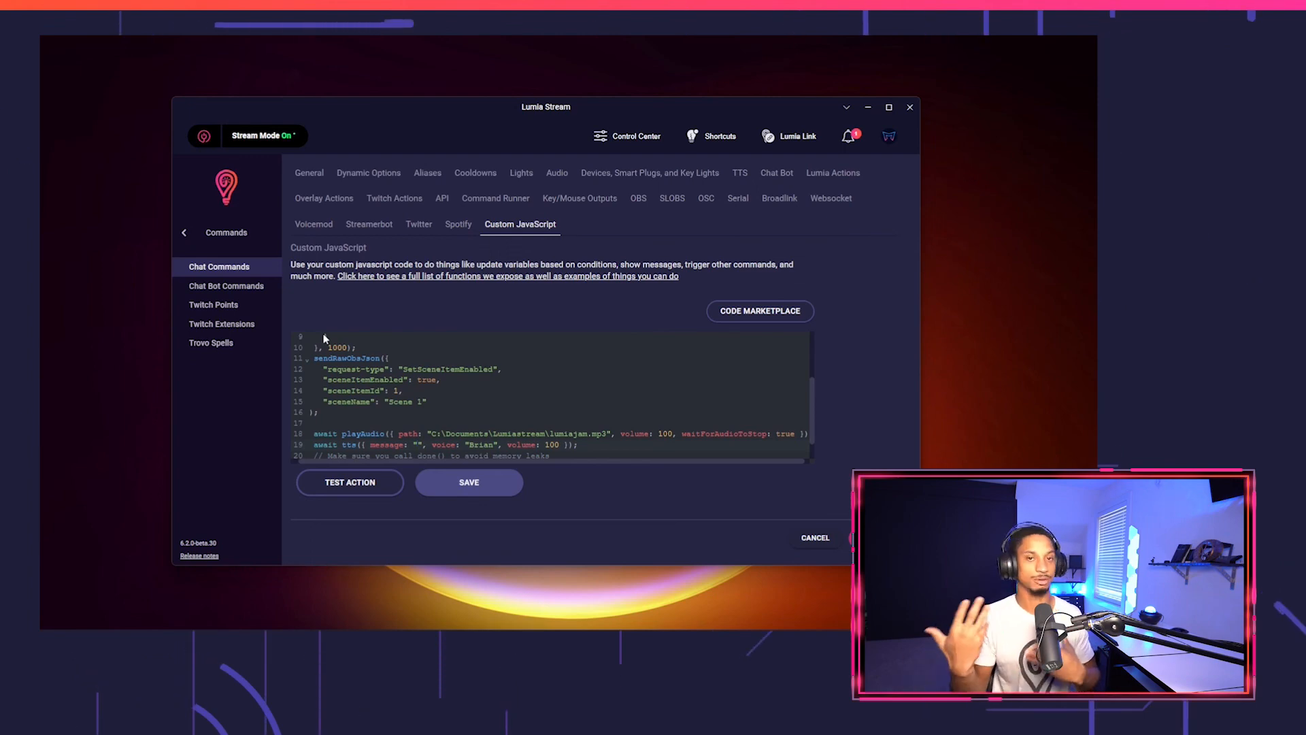
# Leave the chat command editor and open the Twitch Subscriber alert settings.
pyautogui.click(207, 230)
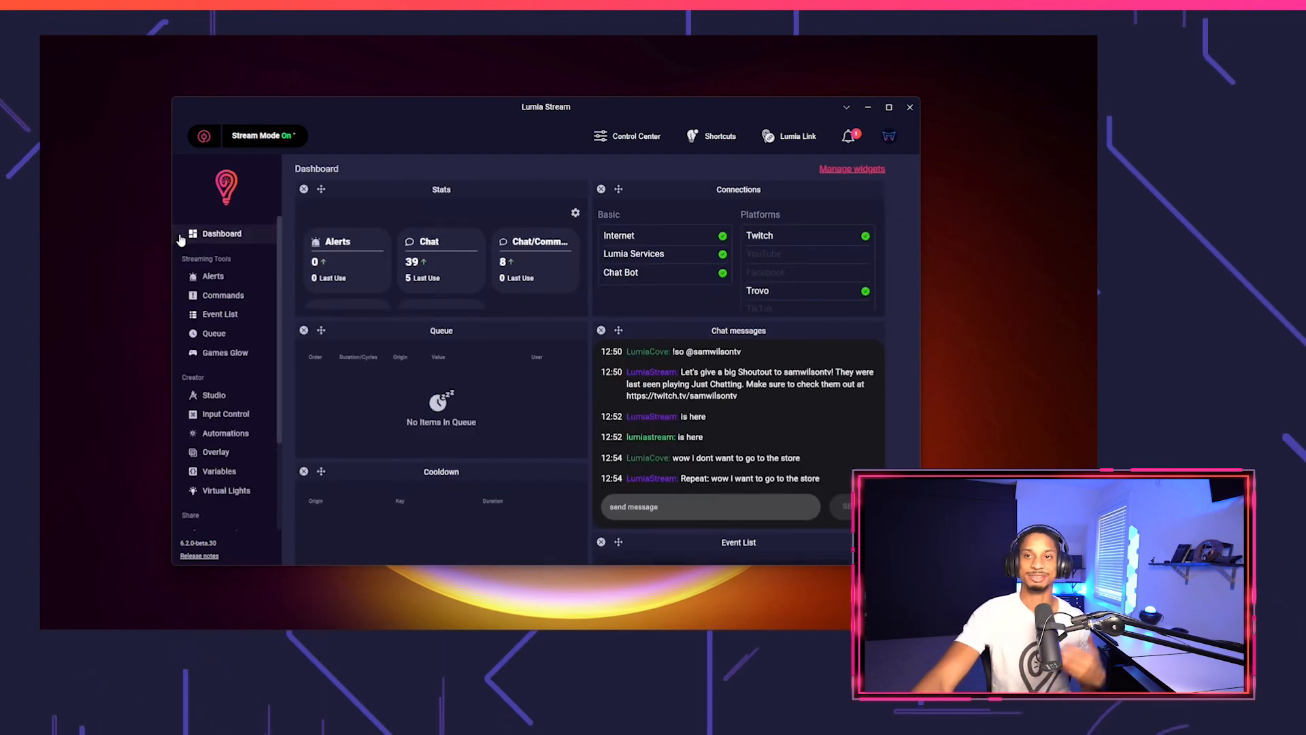
pyautogui.click(234, 281)
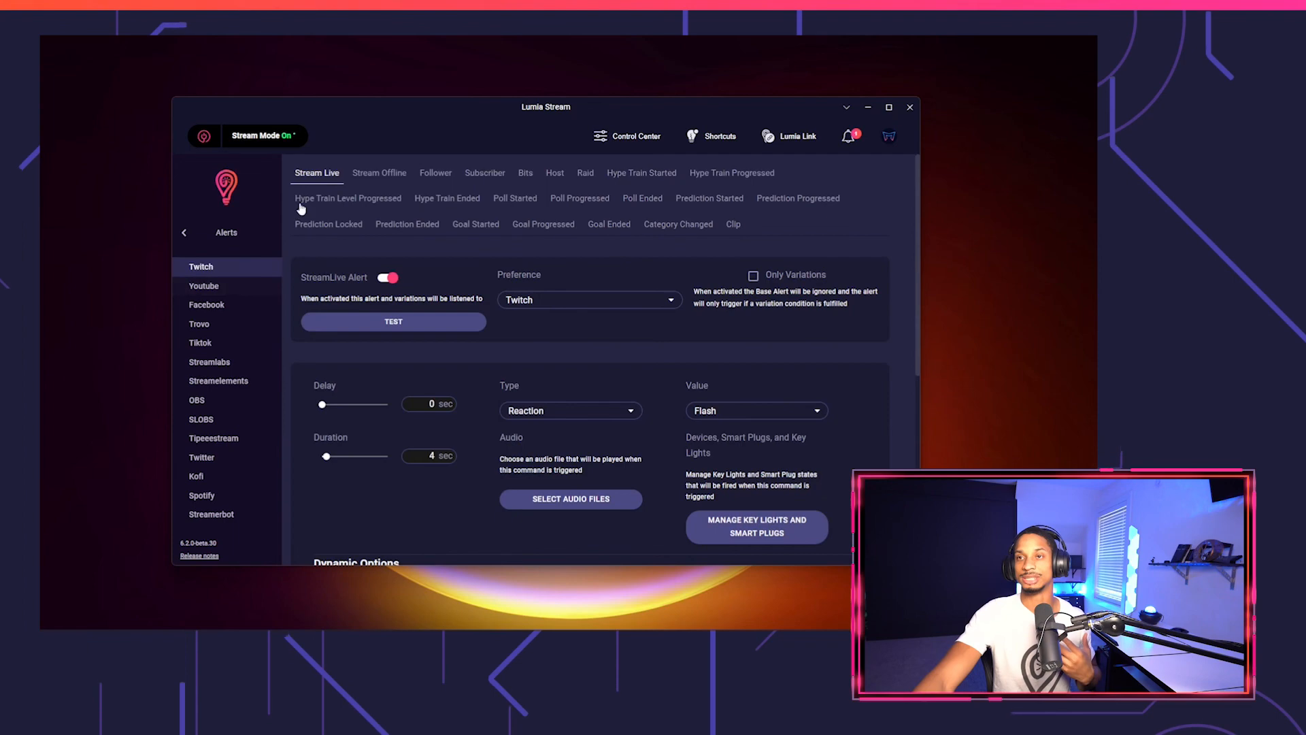
pyautogui.click(498, 178)
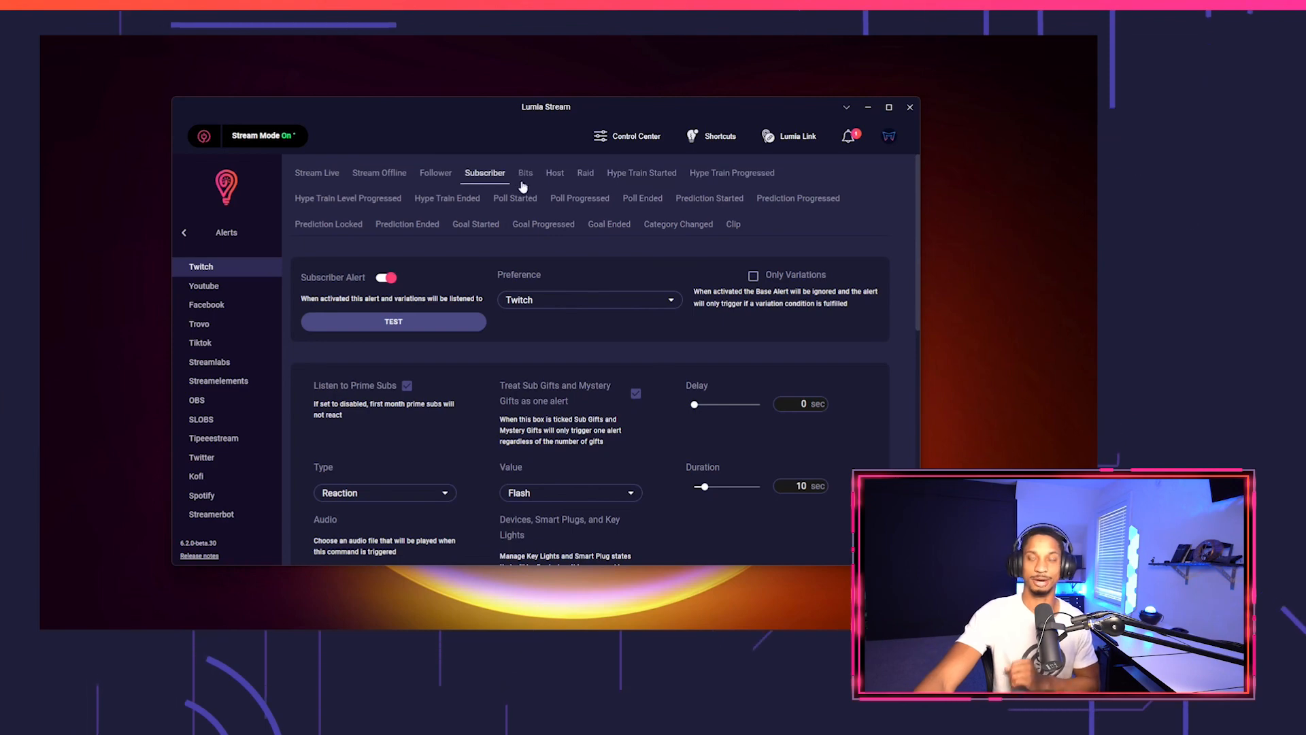
# Review the Subscriber alert's options and variations, and disable Treat Sub Gifts and Mystery Gifts as one alert.
pyautogui.scroll(-1, 555, 279)
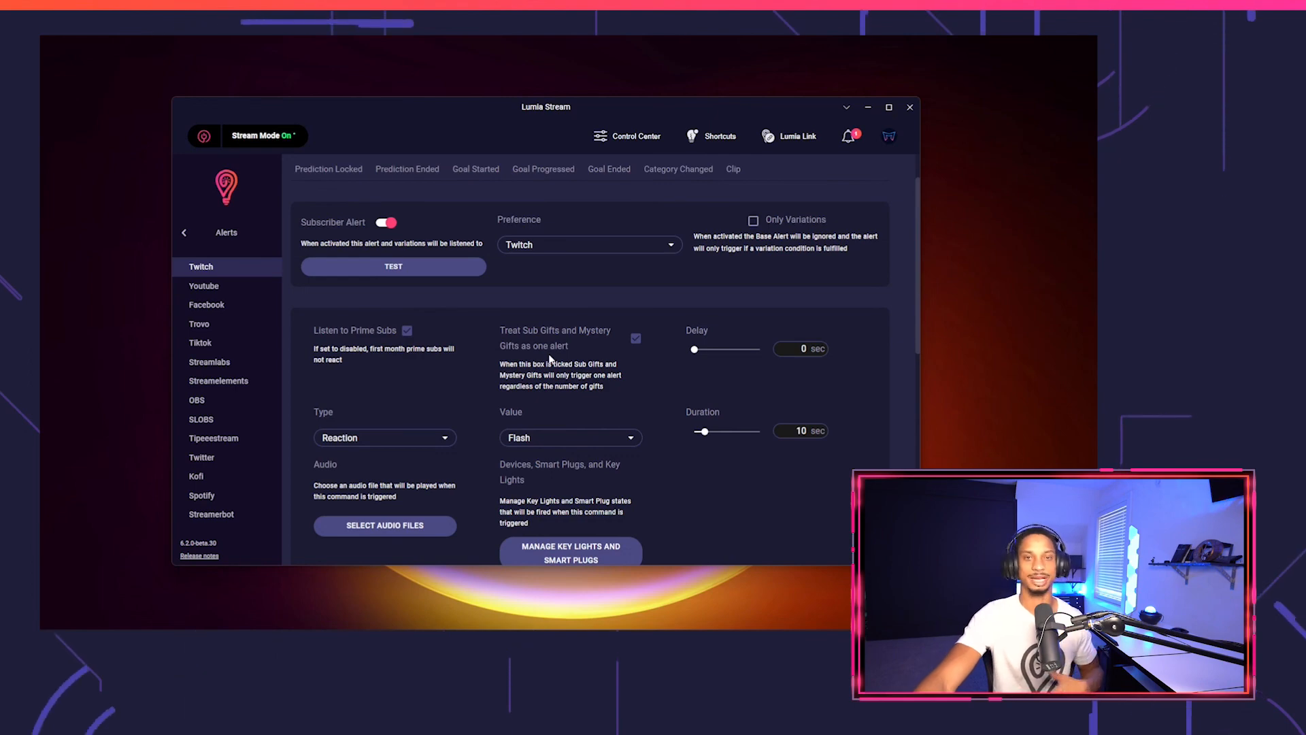
pyautogui.scroll(-7, 571, 360)
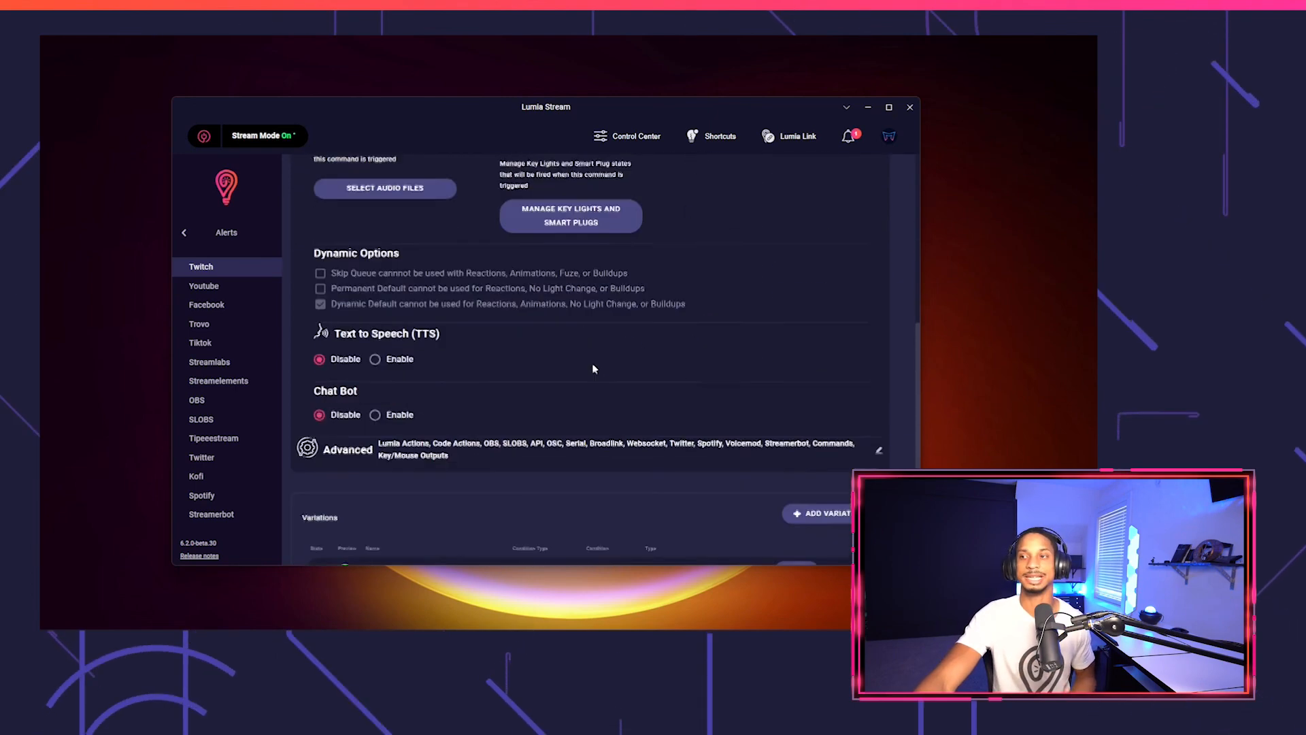
pyautogui.scroll(-2, 633, 459)
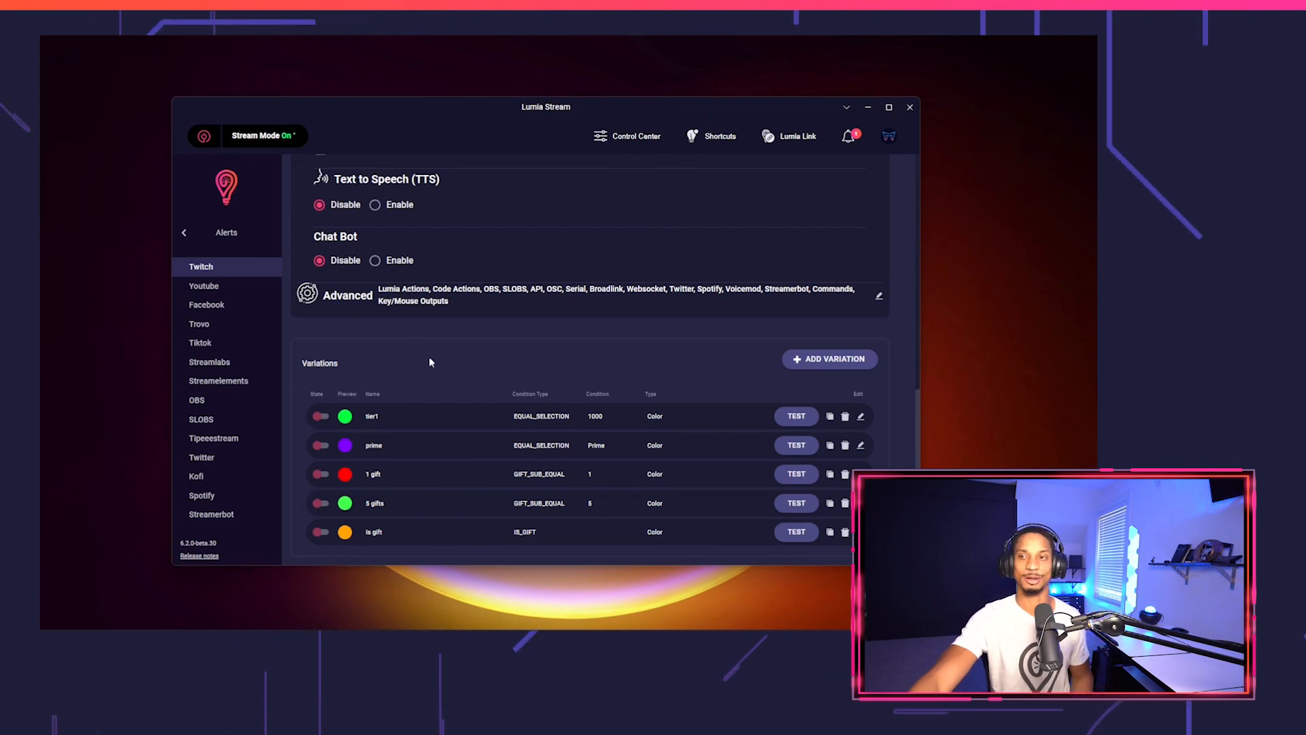
pyautogui.scroll(10, 592, 381)
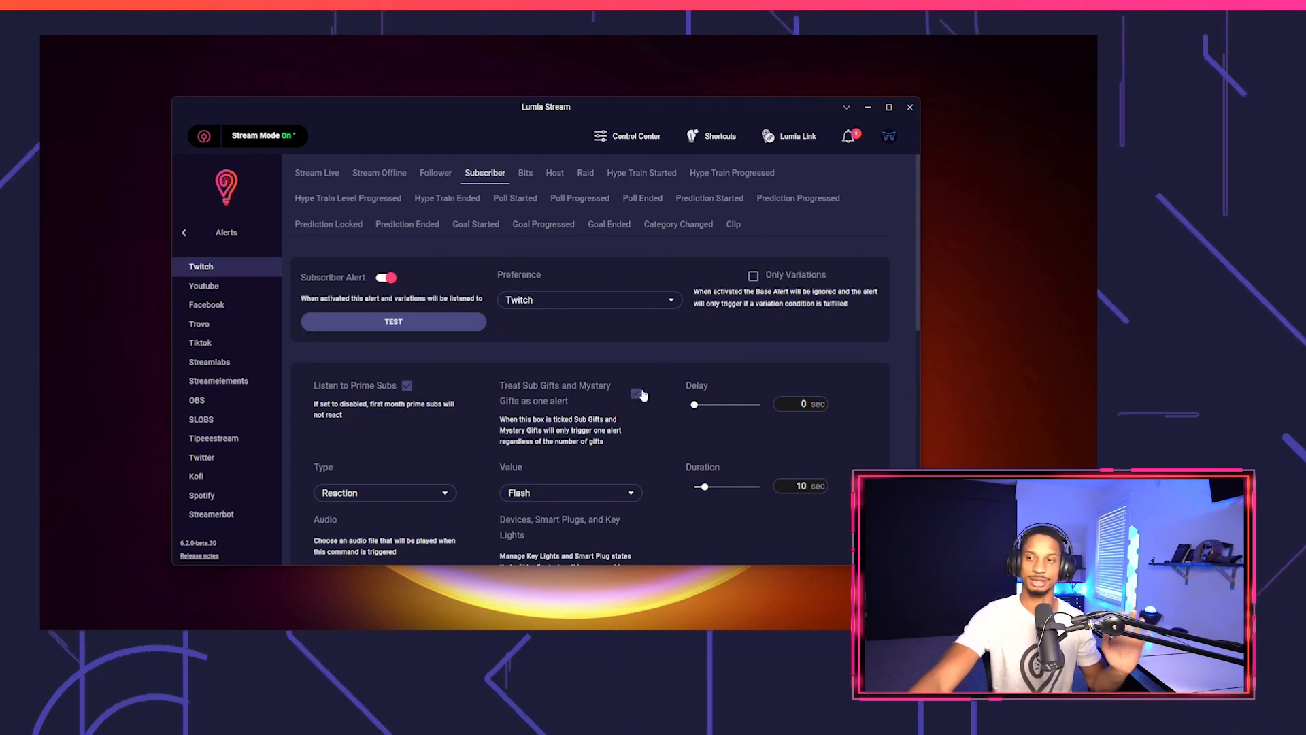
pyautogui.click(636, 394)
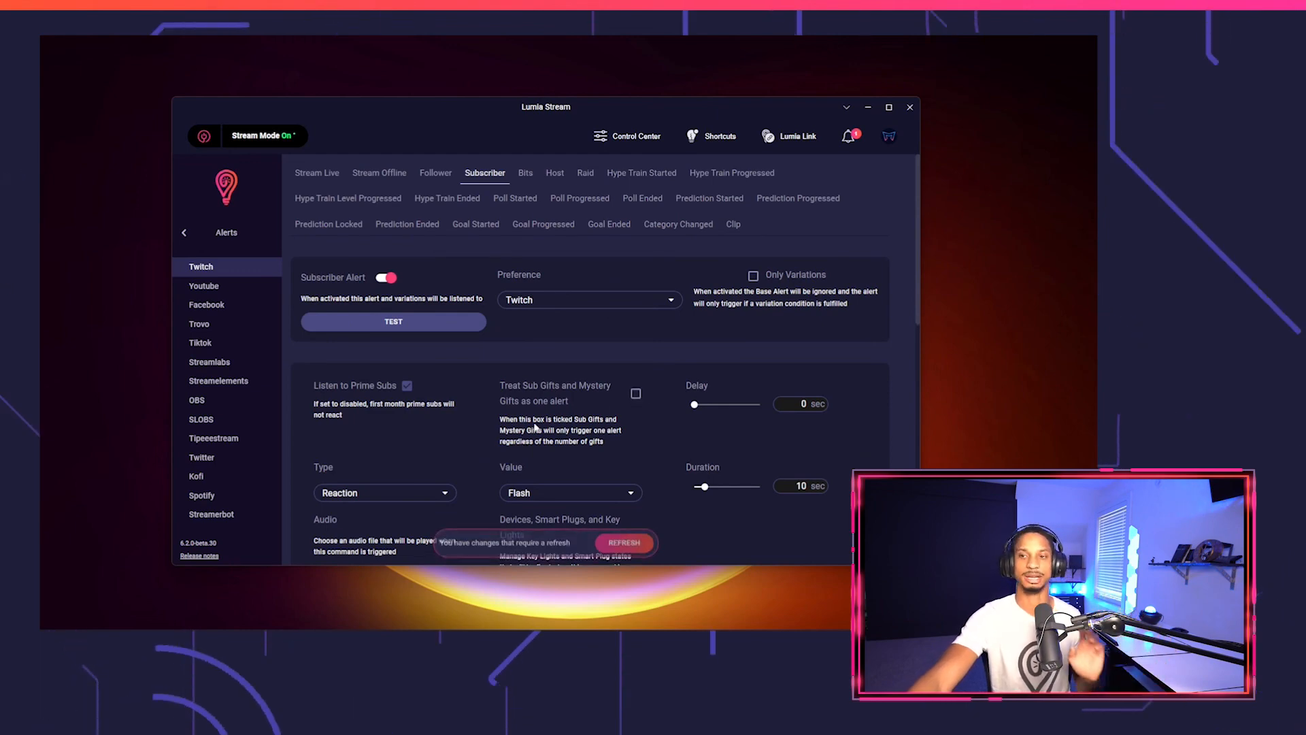